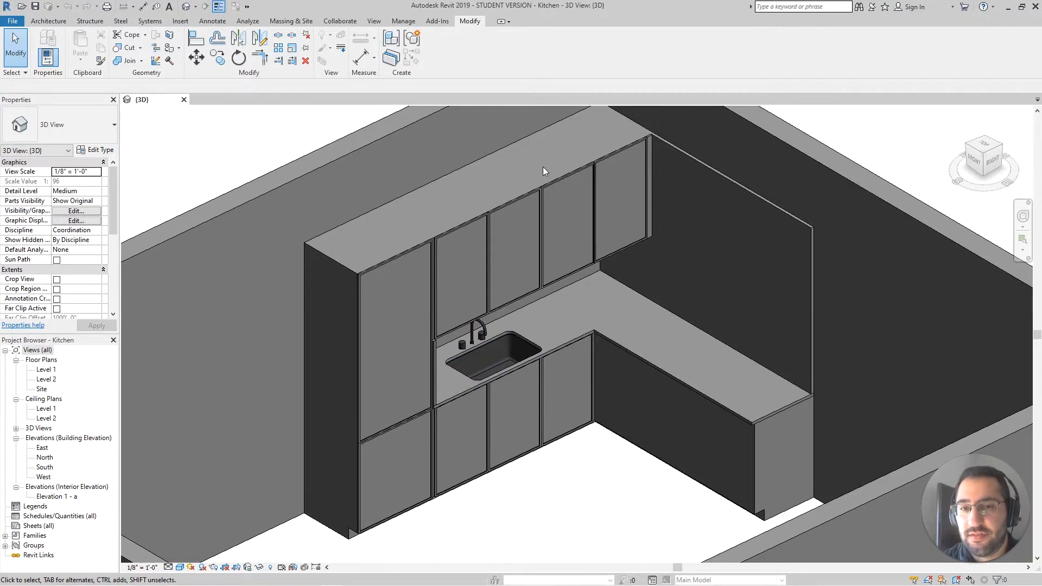
# Step: Open the kitchen casework for in-place editing and select the L-shaped countertop extrusion
pyautogui.click(565, 343)
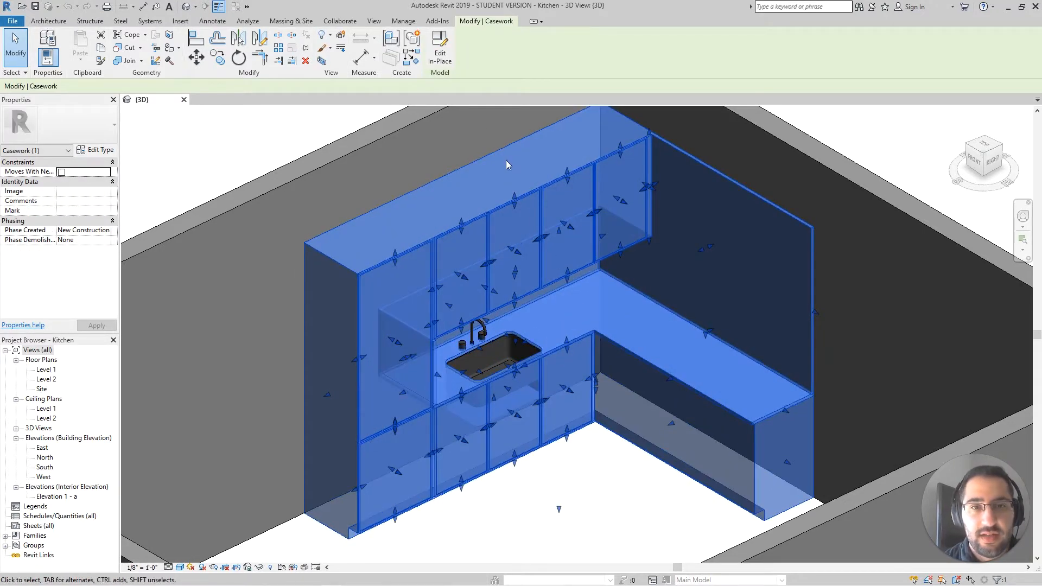
pyautogui.click(440, 57)
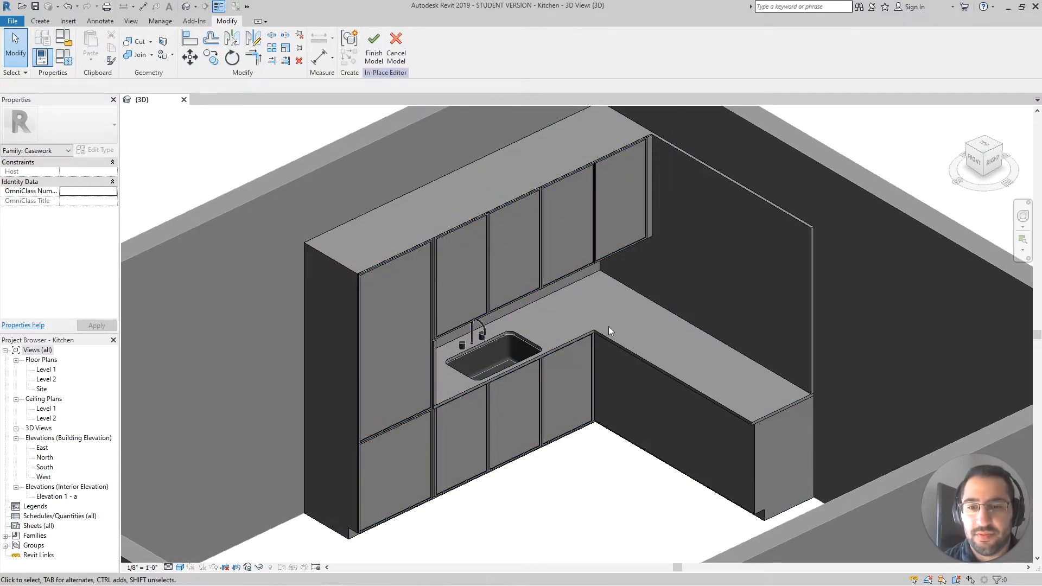
pyautogui.scroll(4, 608, 331)
pyautogui.click(592, 334)
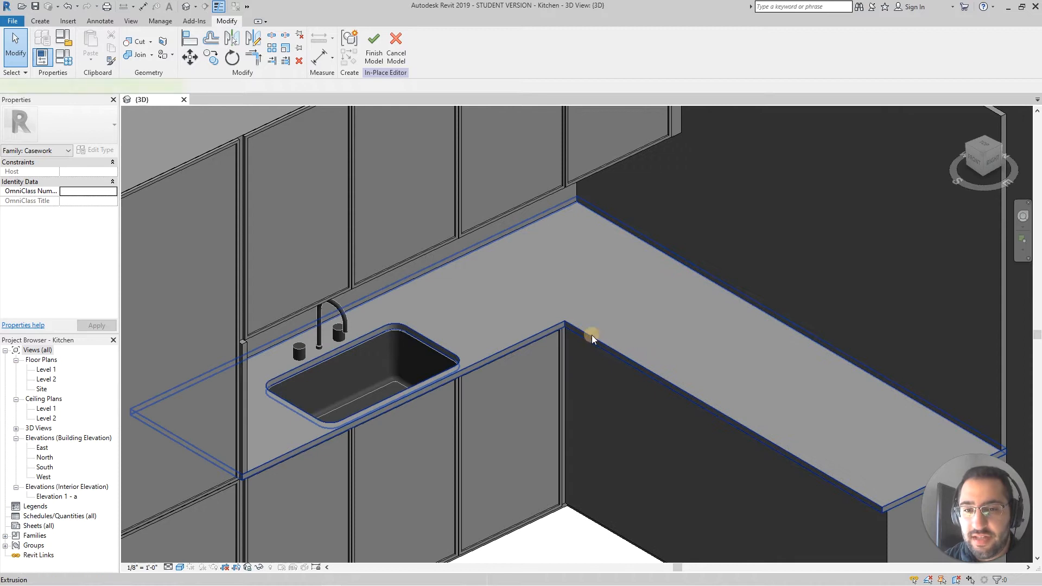
pyautogui.scroll(-2, 592, 334)
pyautogui.scroll(-3, 569, 340)
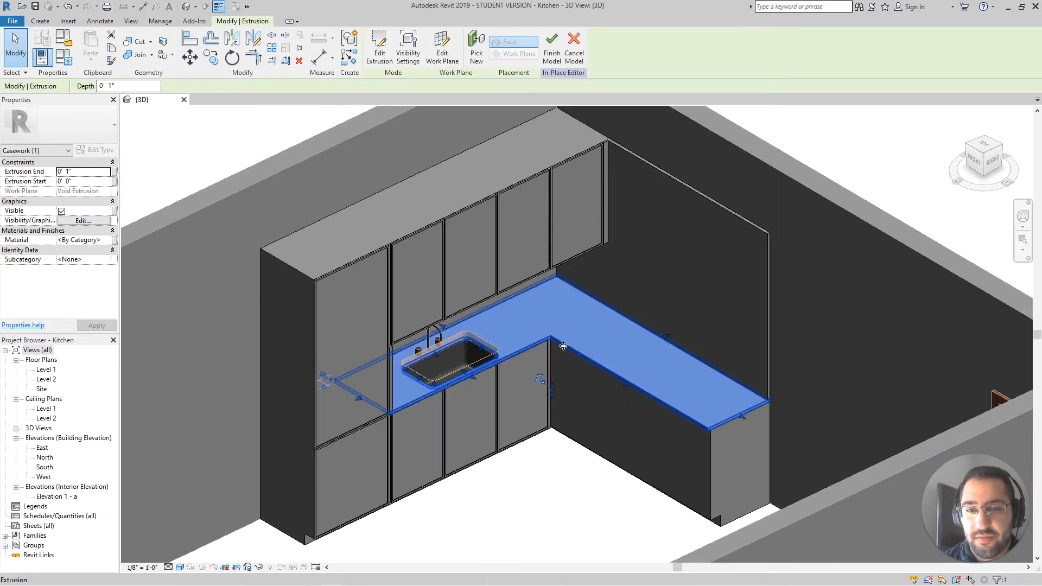
pyautogui.scroll(2, 580, 337)
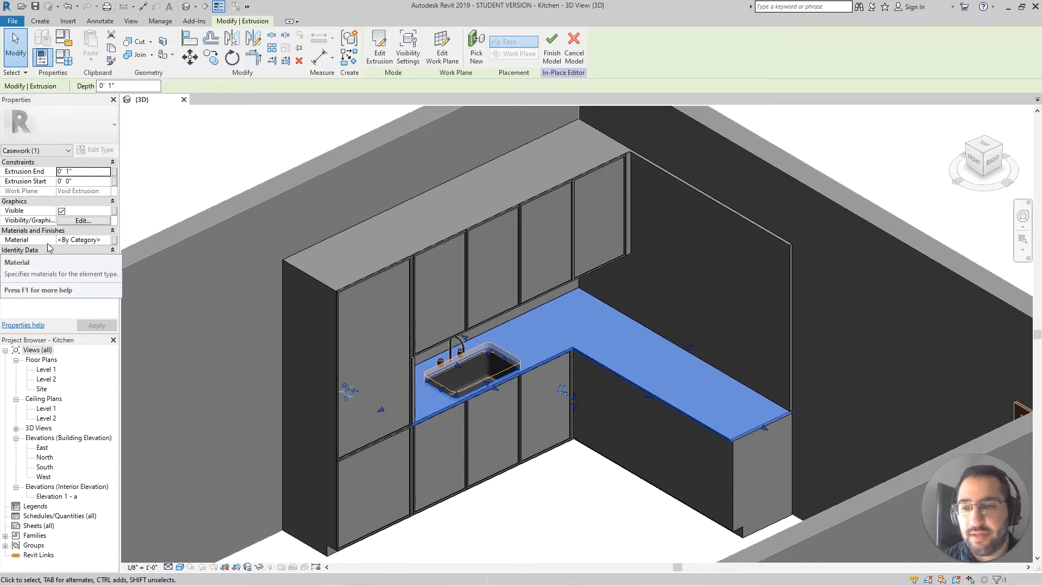
# Step: Create a new project material from the countertop extrusion's material setting
pyautogui.click(108, 241)
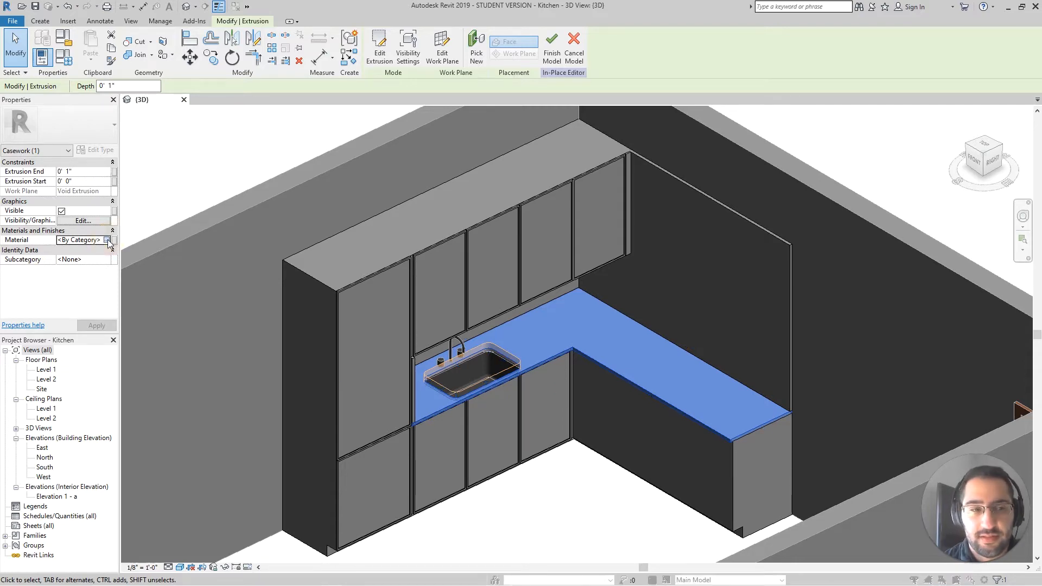
pyautogui.click(108, 240)
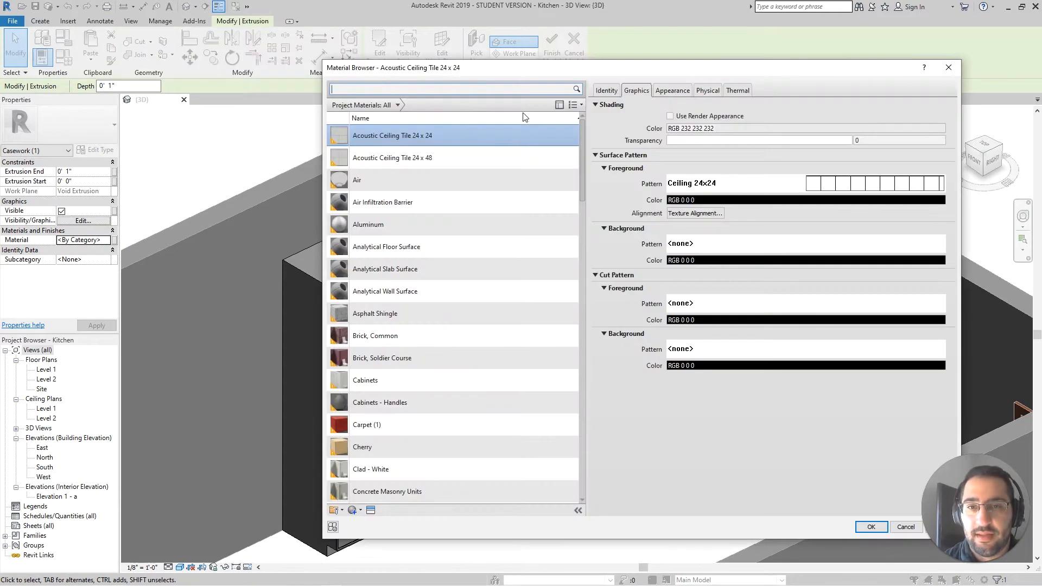
pyautogui.moveTo(467, 75); pyautogui.dragTo(400, 69)
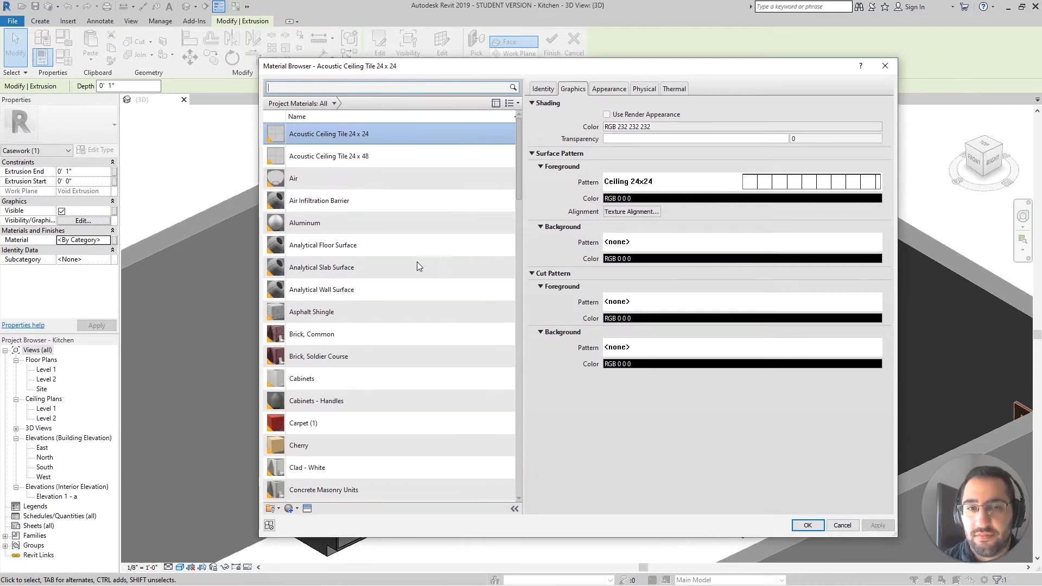
pyautogui.scroll(-1, 326, 478)
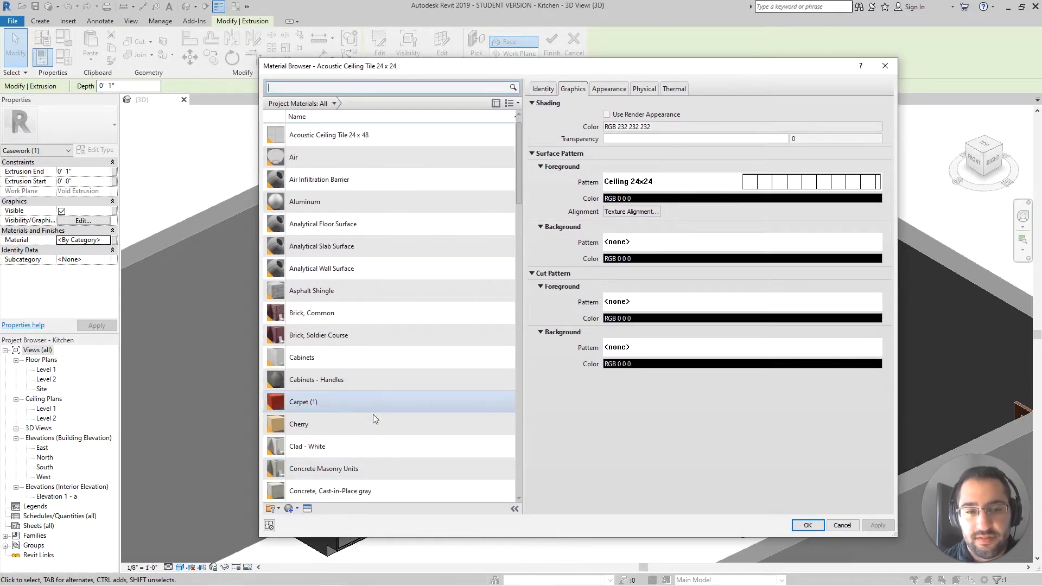
pyautogui.click(296, 509)
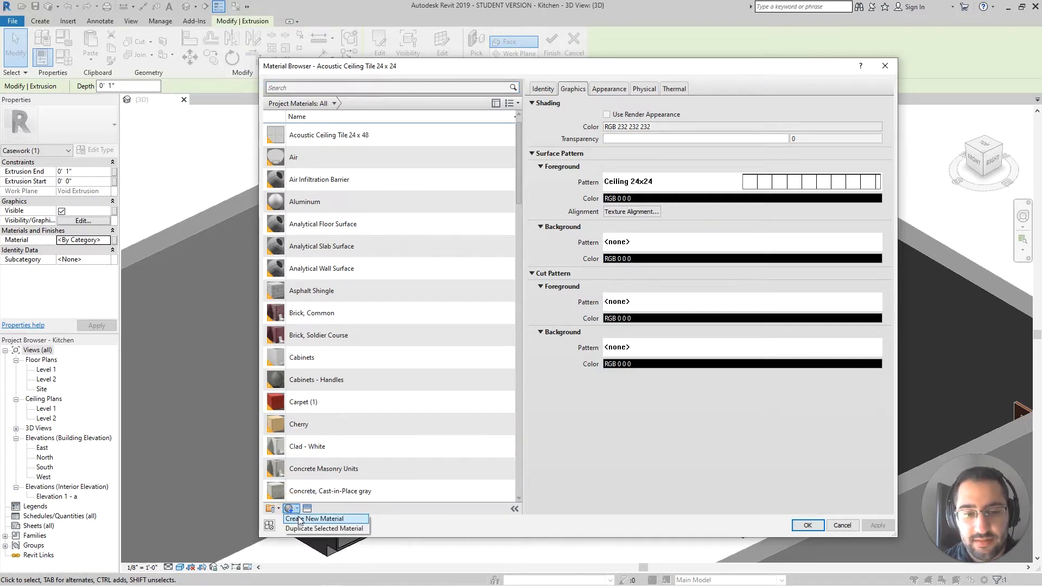
pyautogui.click(300, 519)
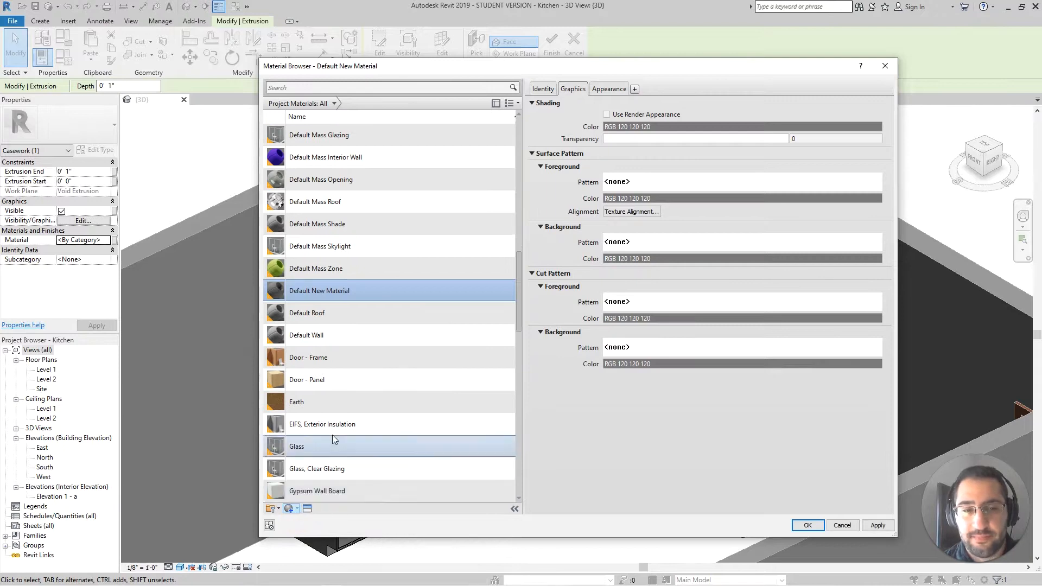
# Step: Rename the new material as Stone
pyautogui.click(296, 509)
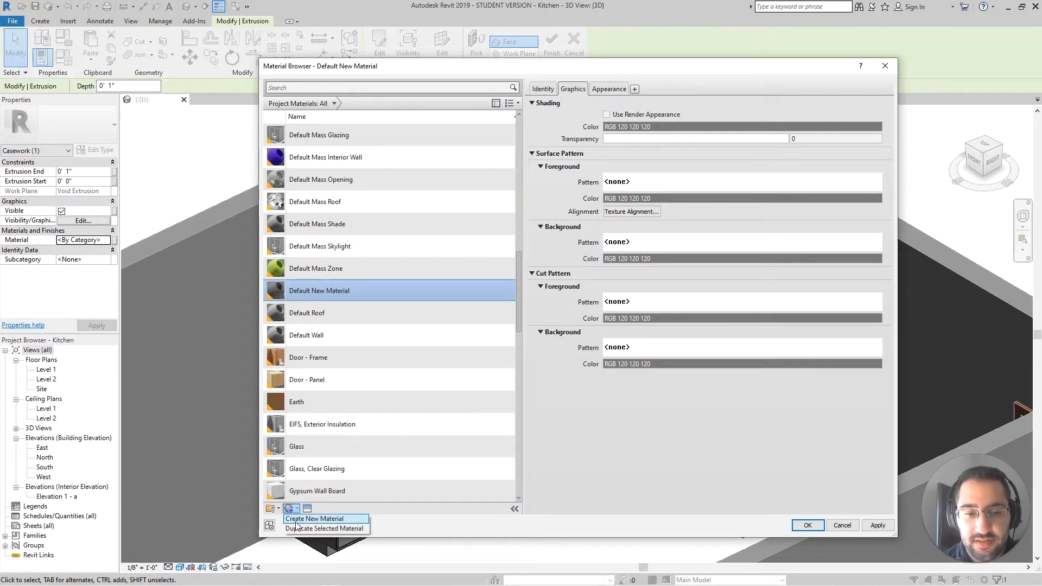
pyautogui.rightClick(318, 288)
pyautogui.click(348, 319)
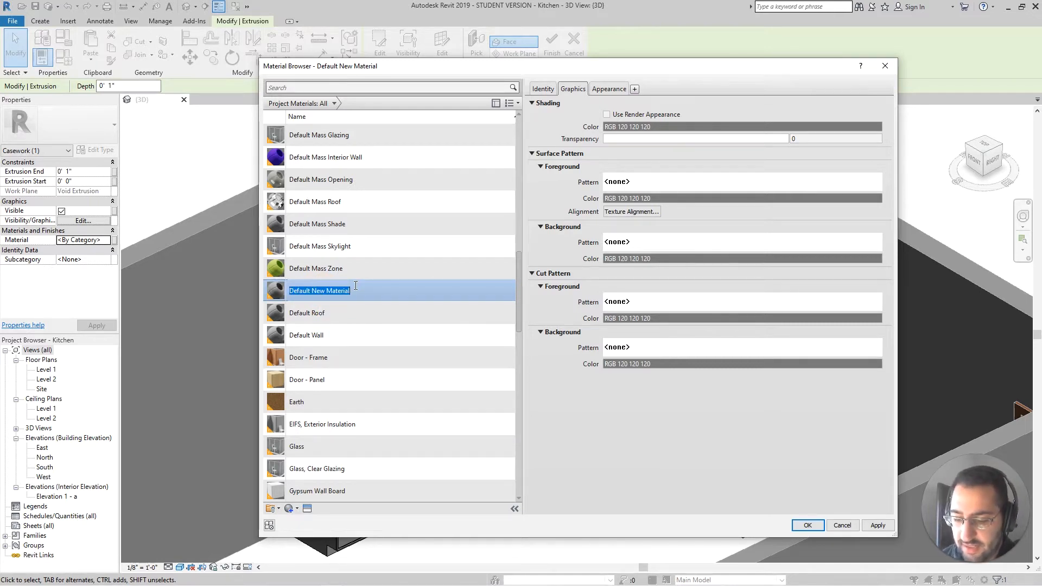
pyautogui.write('Stone')
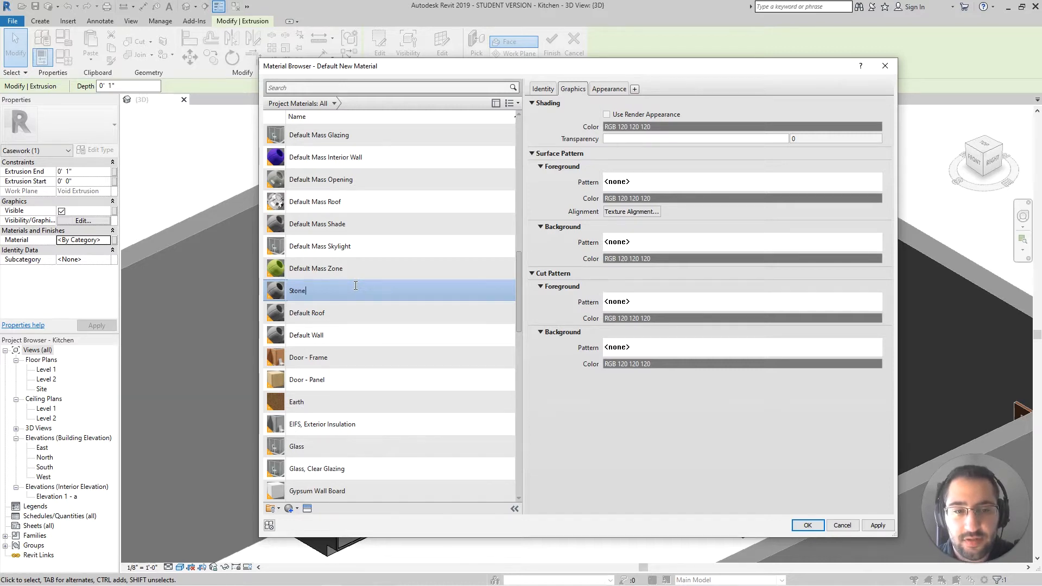
pyautogui.press('Return')
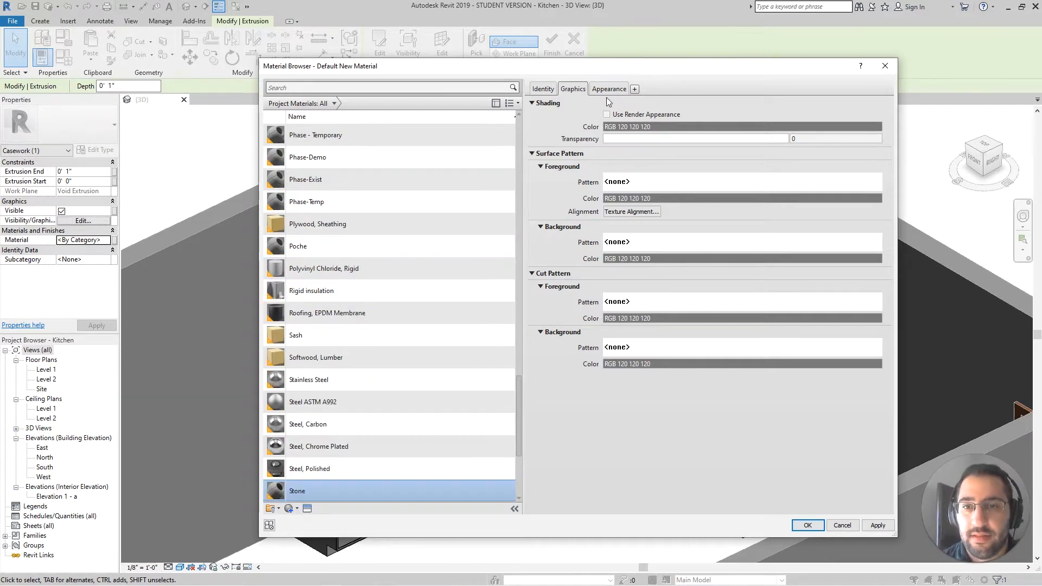
# Step: Set the Stone material's generic appearance color to white and assign the material to the countertop
pyautogui.moveTo(575, 73); pyautogui.dragTo(742, 69)
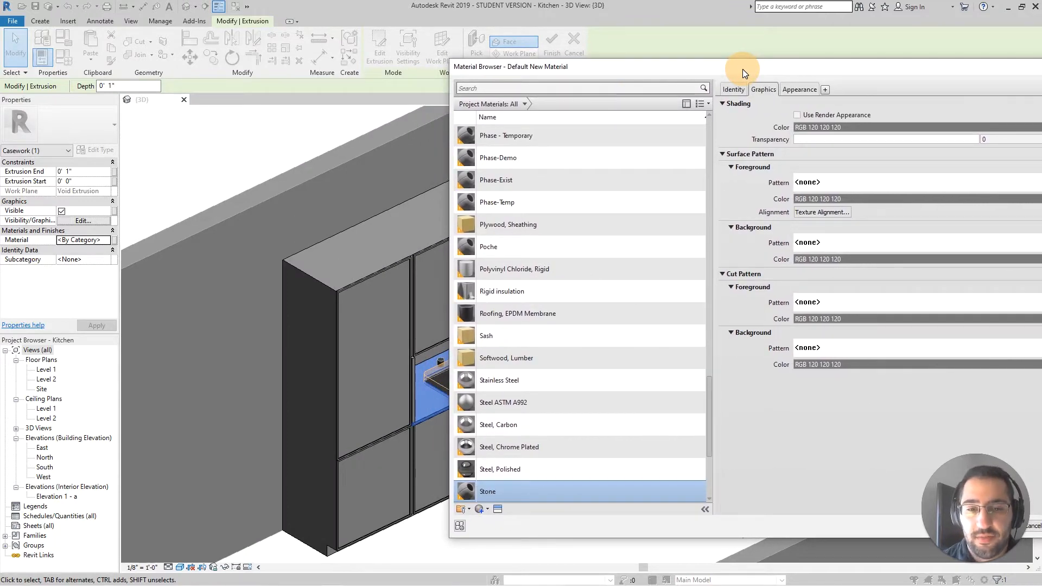
pyautogui.moveTo(741, 69); pyautogui.dragTo(701, 71)
pyautogui.click(758, 91)
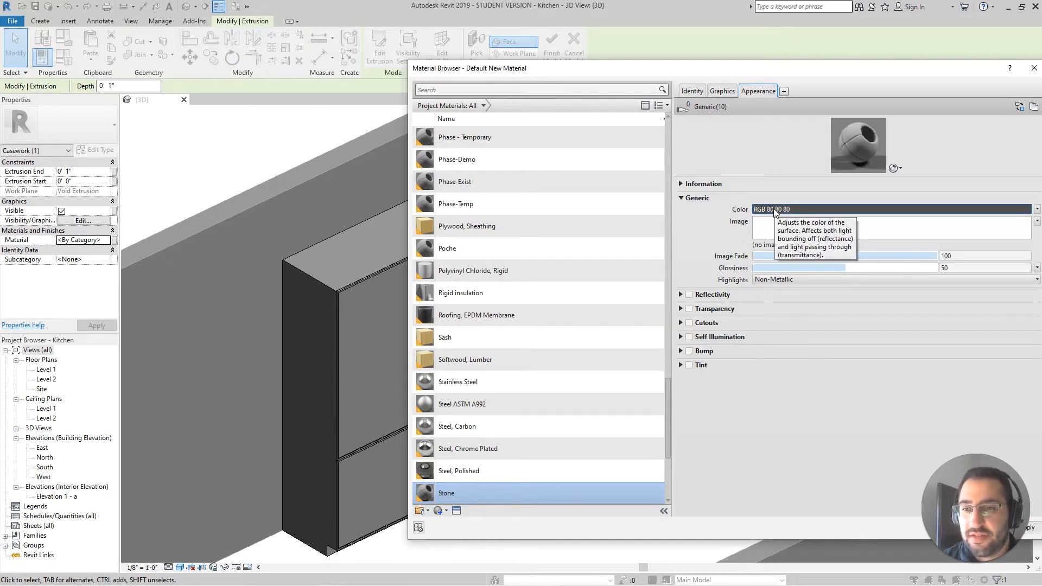
pyautogui.click(790, 212)
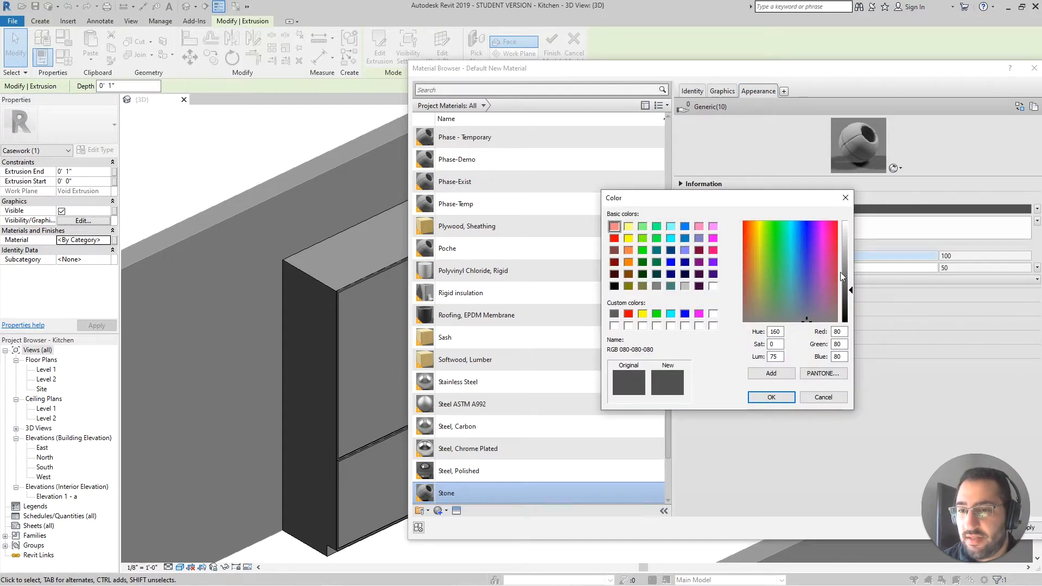
pyautogui.moveTo(846, 274); pyautogui.dragTo(852, 224)
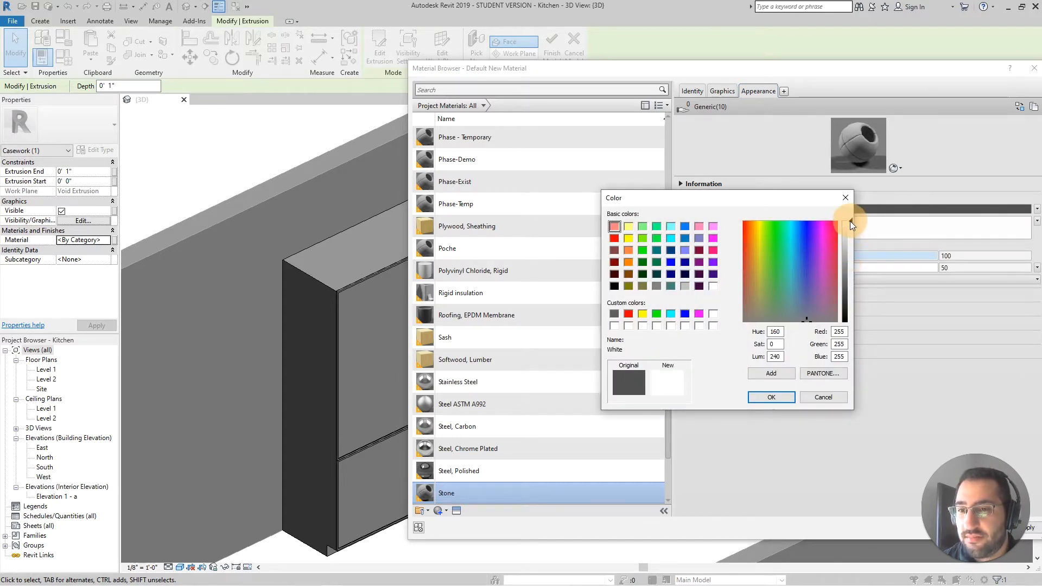
pyautogui.click(771, 397)
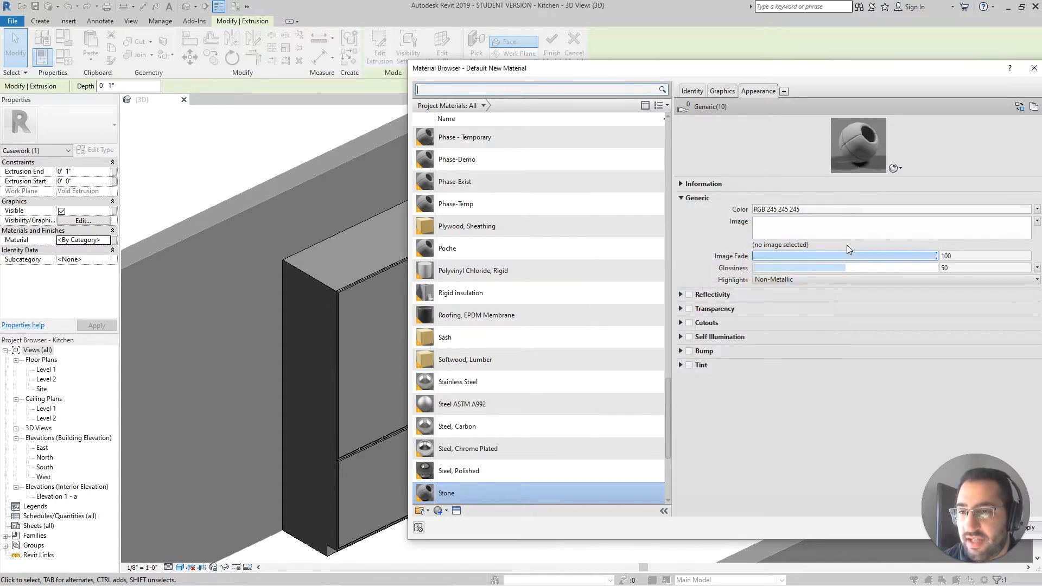
pyautogui.moveTo(626, 74); pyautogui.dragTo(473, 71)
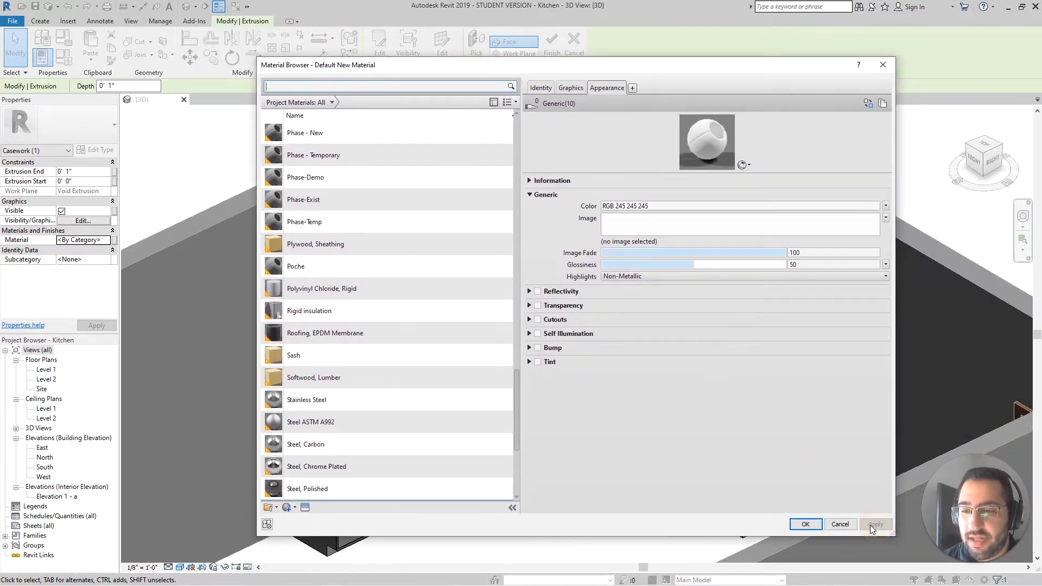
pyautogui.click(805, 523)
pyautogui.click(586, 444)
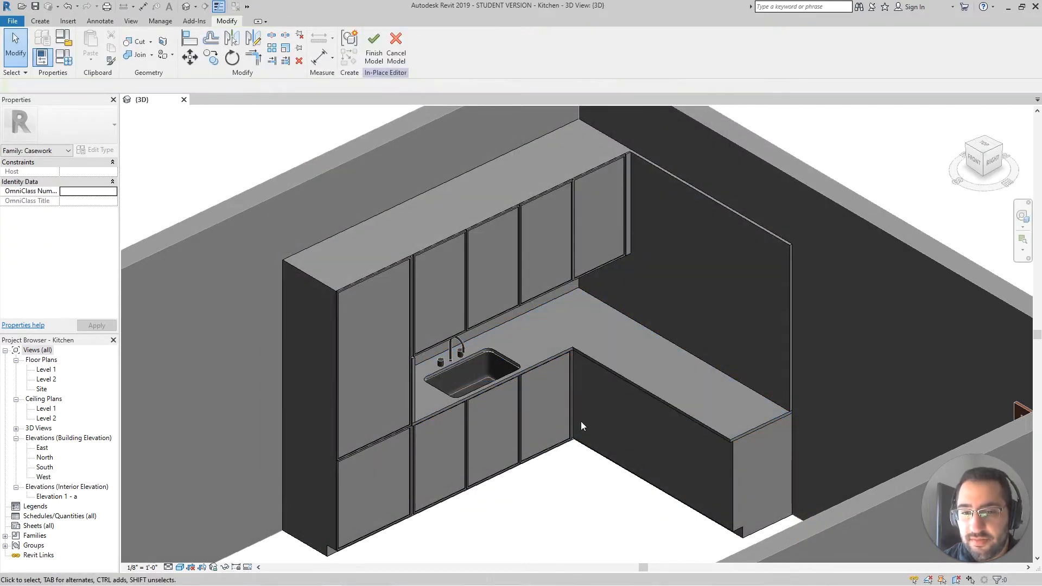
# Step: Make the countertop's Stone material use its render appearance for shading and apply the change
pyautogui.scroll(3, 578, 429)
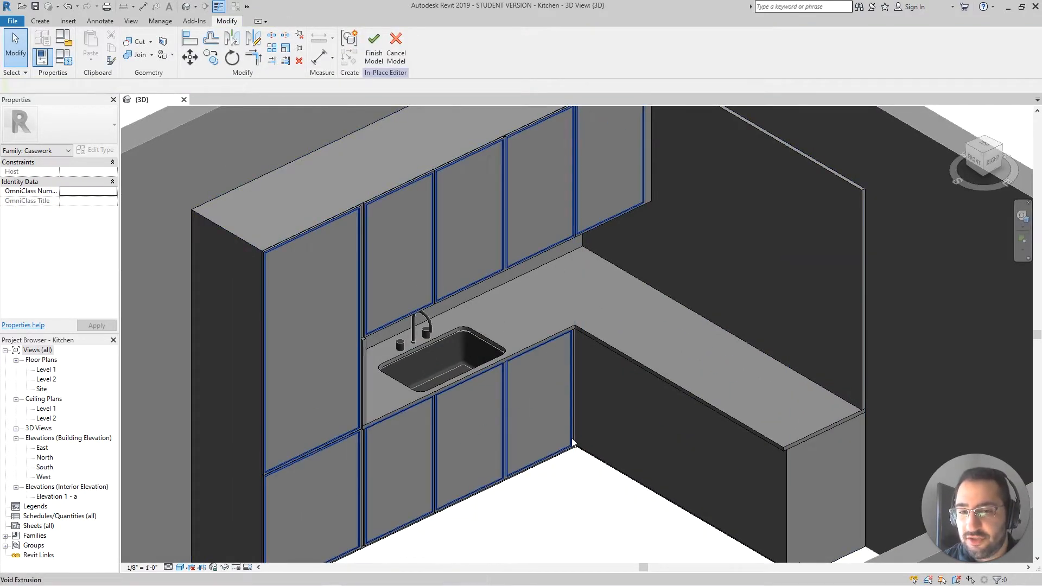
pyautogui.scroll(-1, 573, 408)
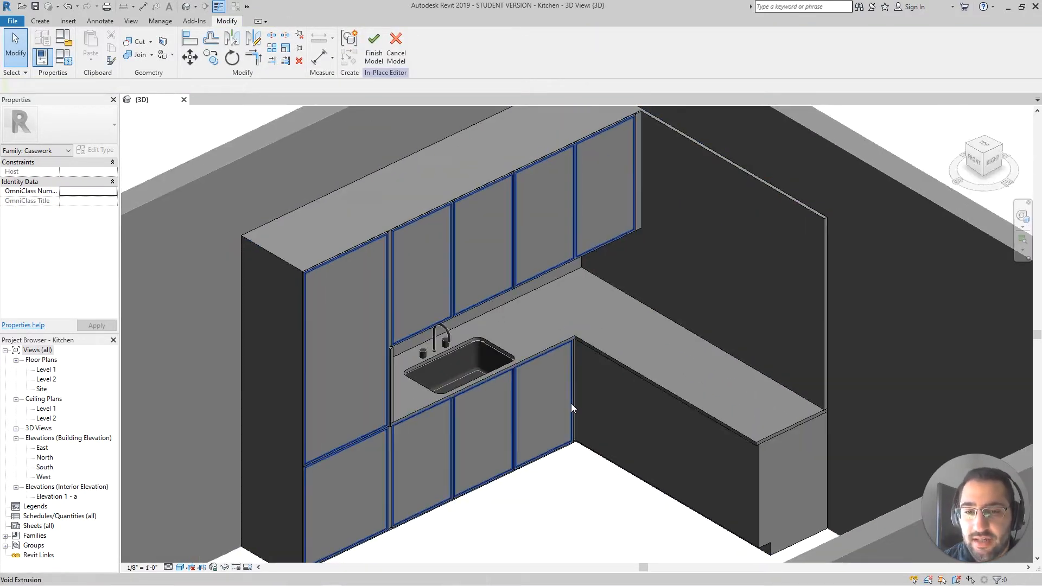
pyautogui.click(539, 354)
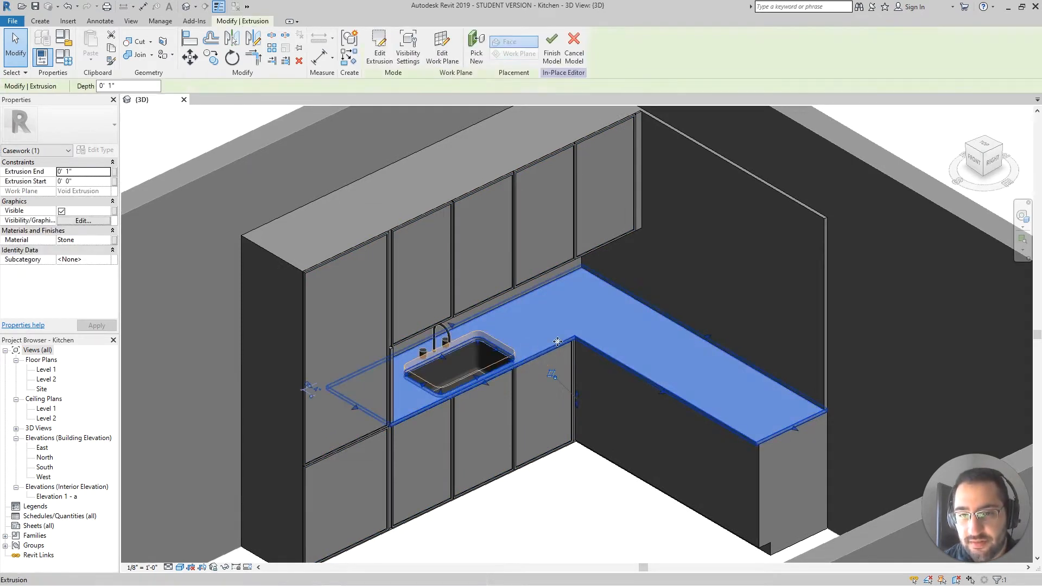
pyautogui.click(107, 242)
pyautogui.click(113, 240)
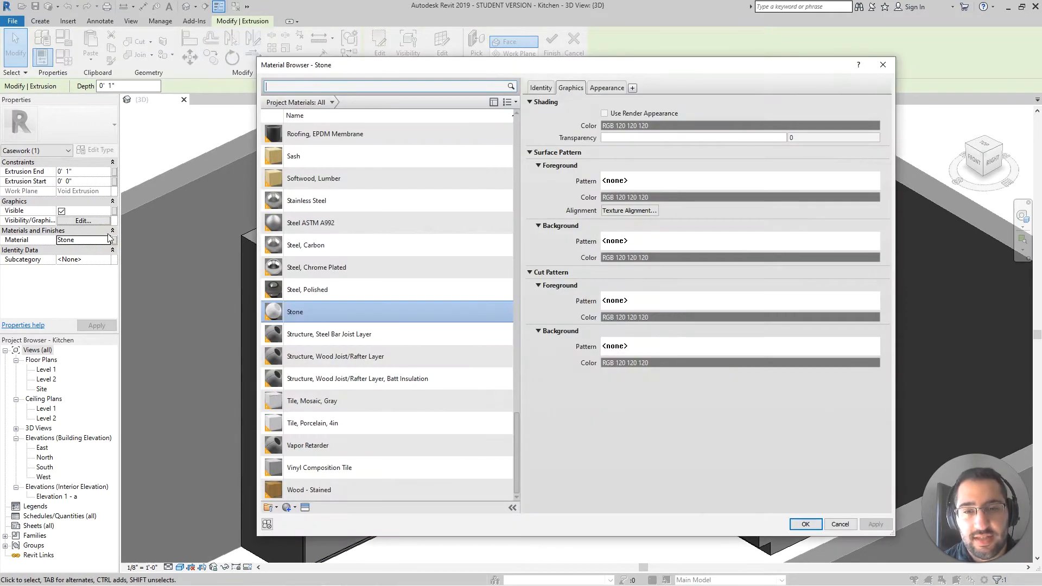
pyautogui.click(615, 91)
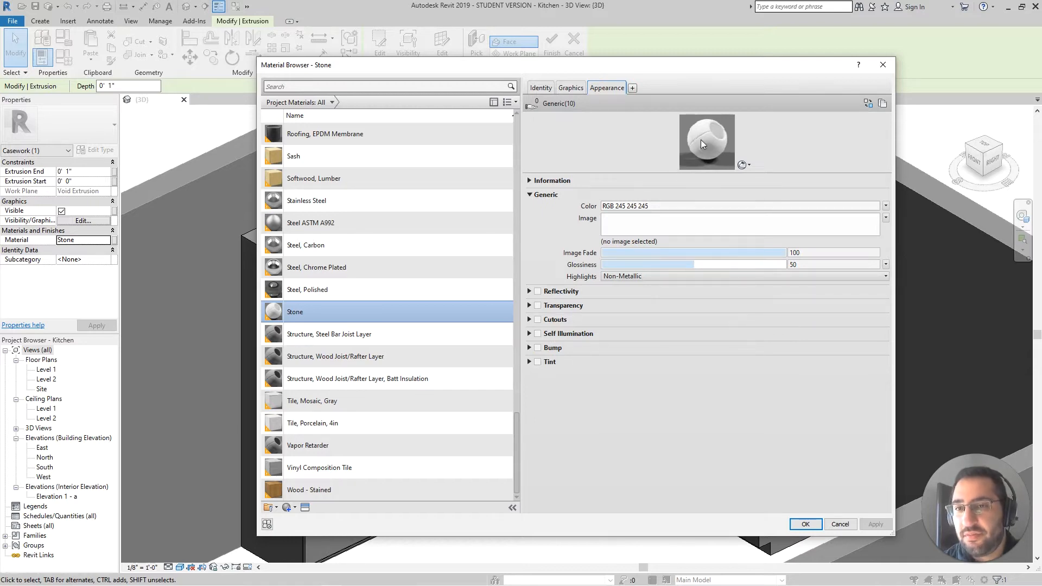
pyautogui.click(571, 88)
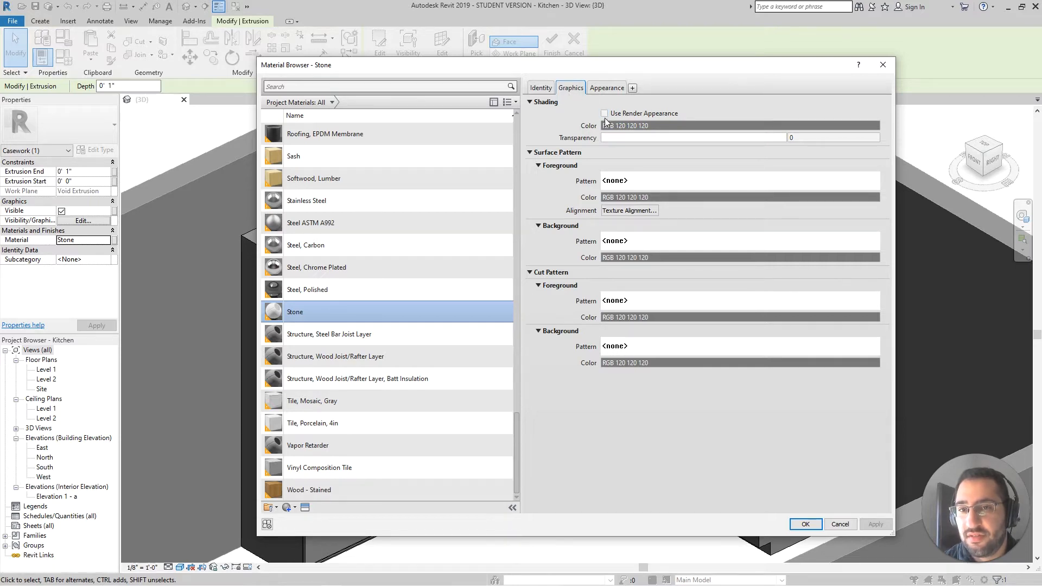
pyautogui.click(604, 113)
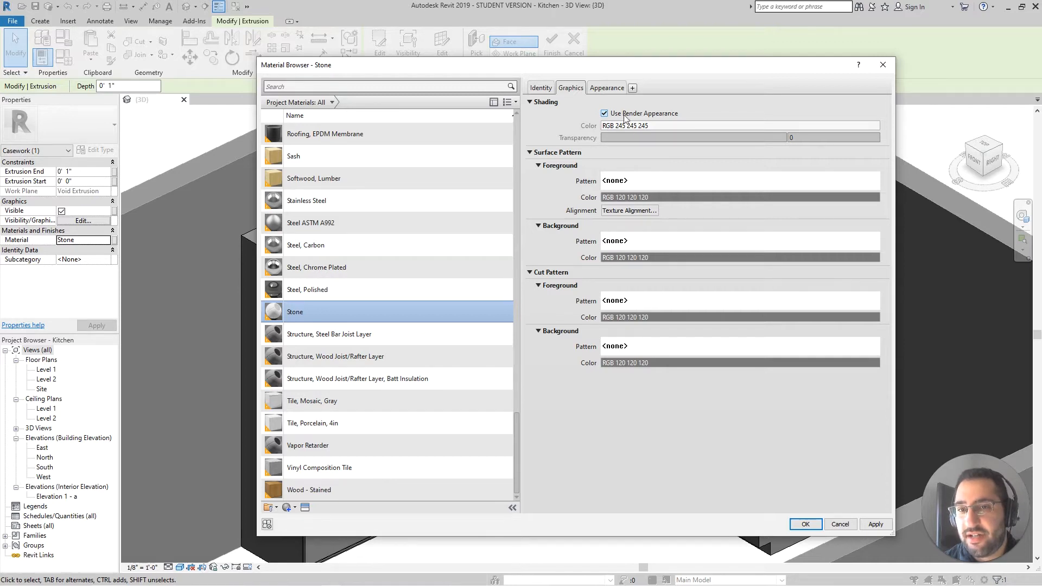
pyautogui.click(607, 88)
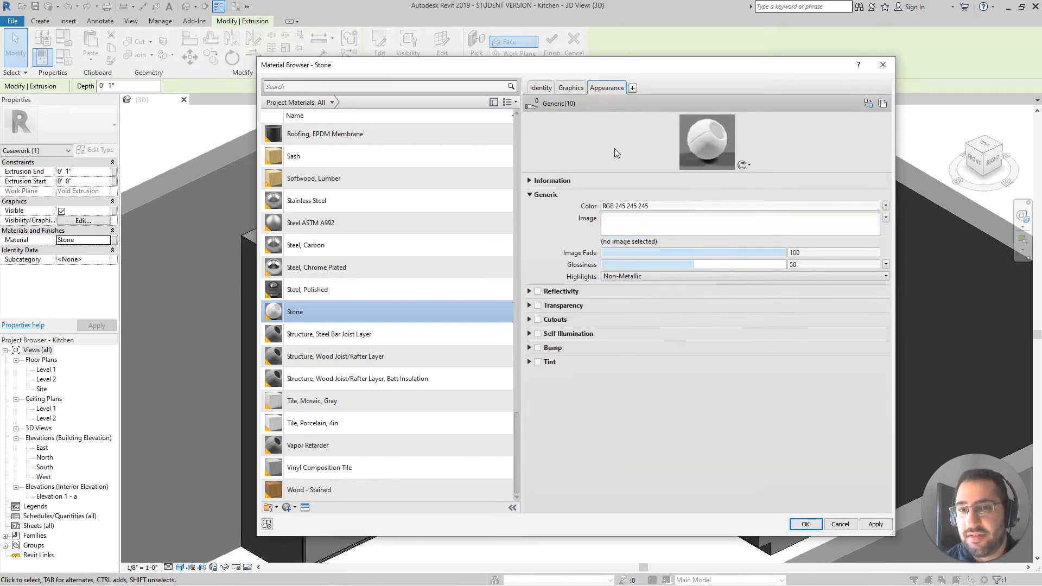
pyautogui.click(571, 88)
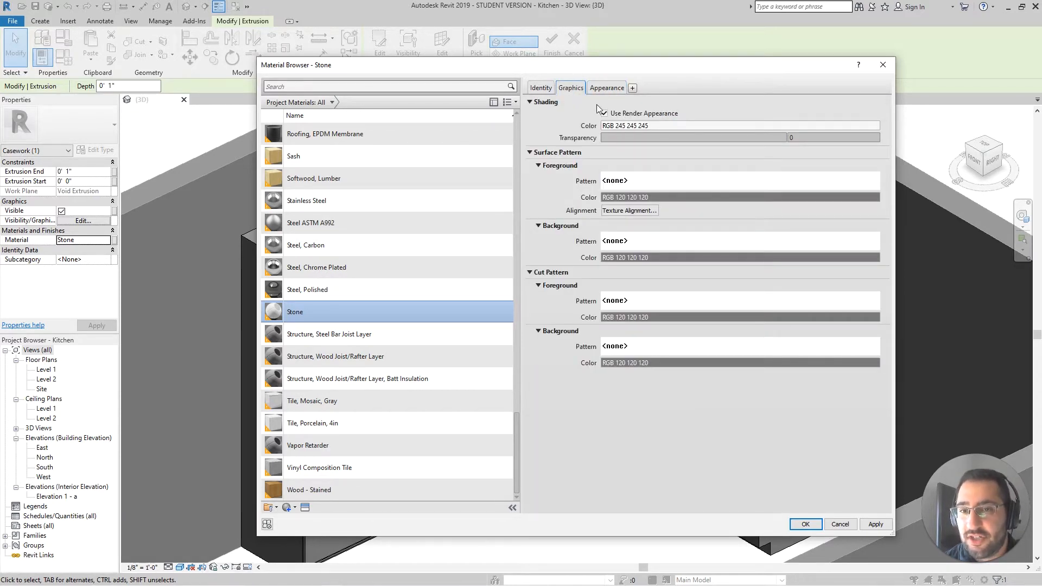
pyautogui.click(875, 525)
pyautogui.click(819, 526)
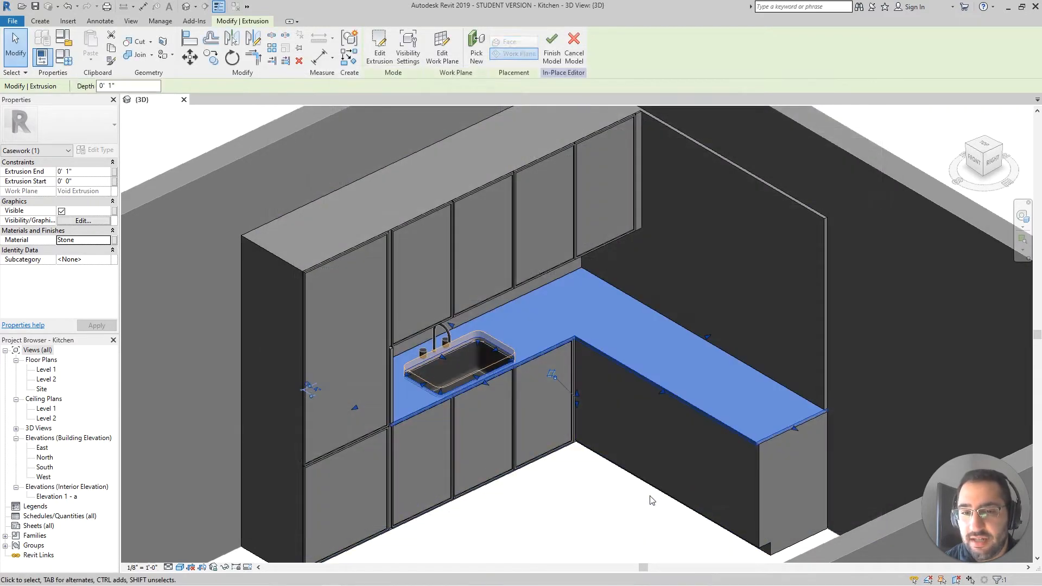
pyautogui.moveTo(596, 437); pyautogui.dragTo(584, 443, button='middle')
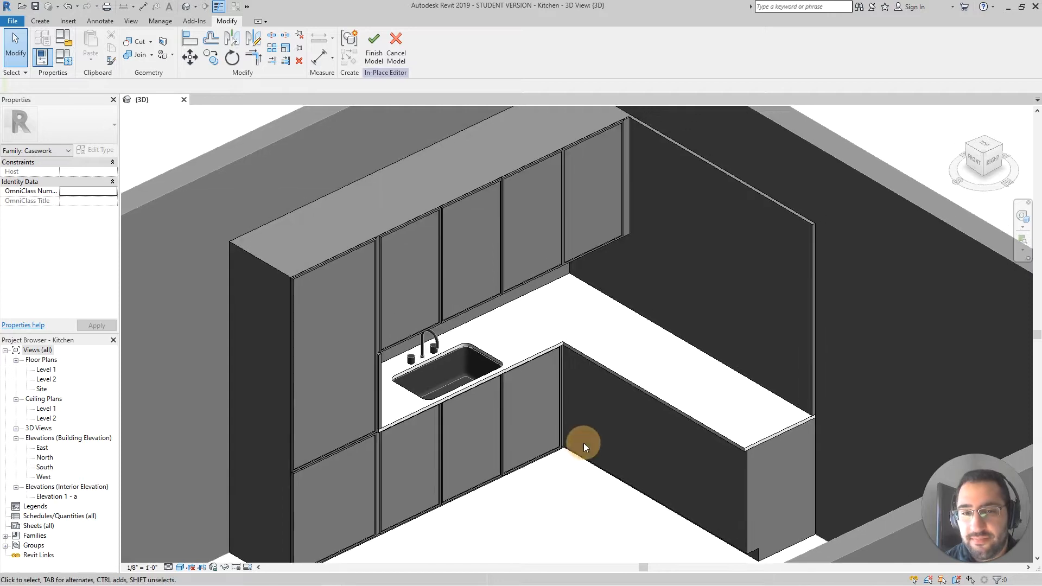
pyautogui.keyDown('shift'); pyautogui.moveTo(609, 379); pyautogui.dragTo(610, 351, button='middle'); pyautogui.keyUp('shift')
pyautogui.click(667, 182)
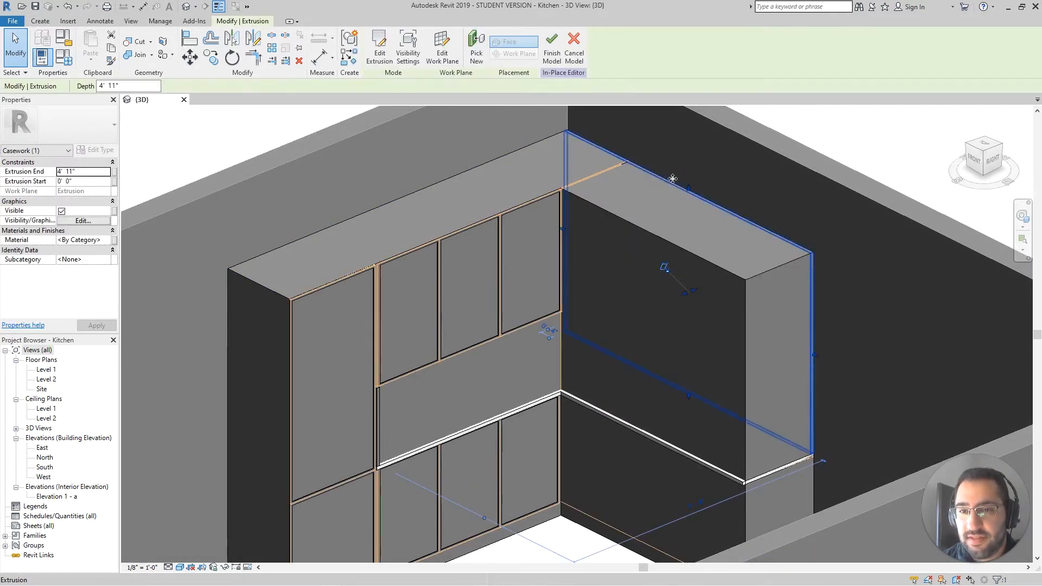
pyautogui.click(578, 537)
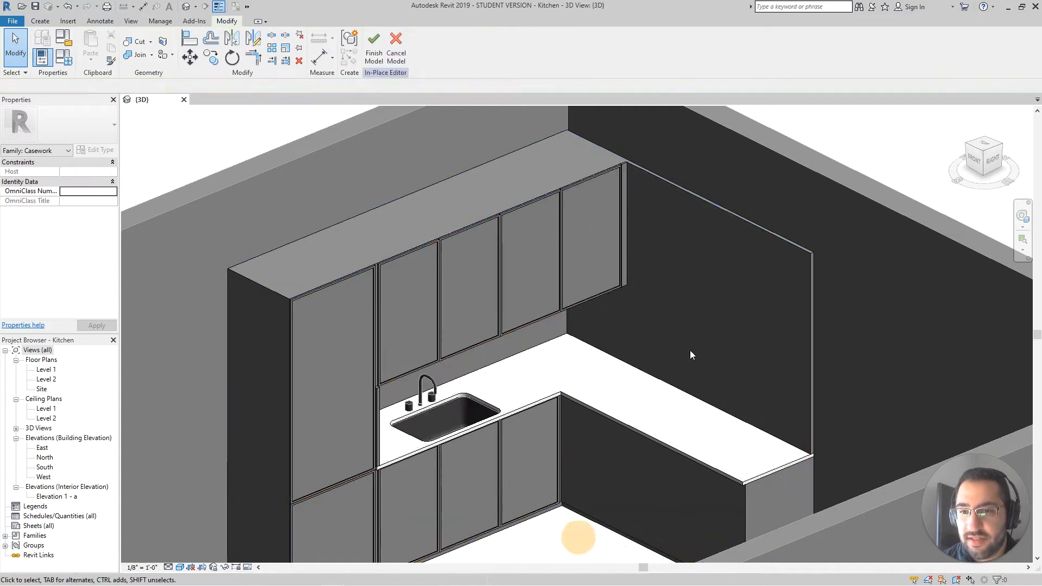
# Step: Assign the Stone material to the main cabinet body extrusion
pyautogui.click(786, 240)
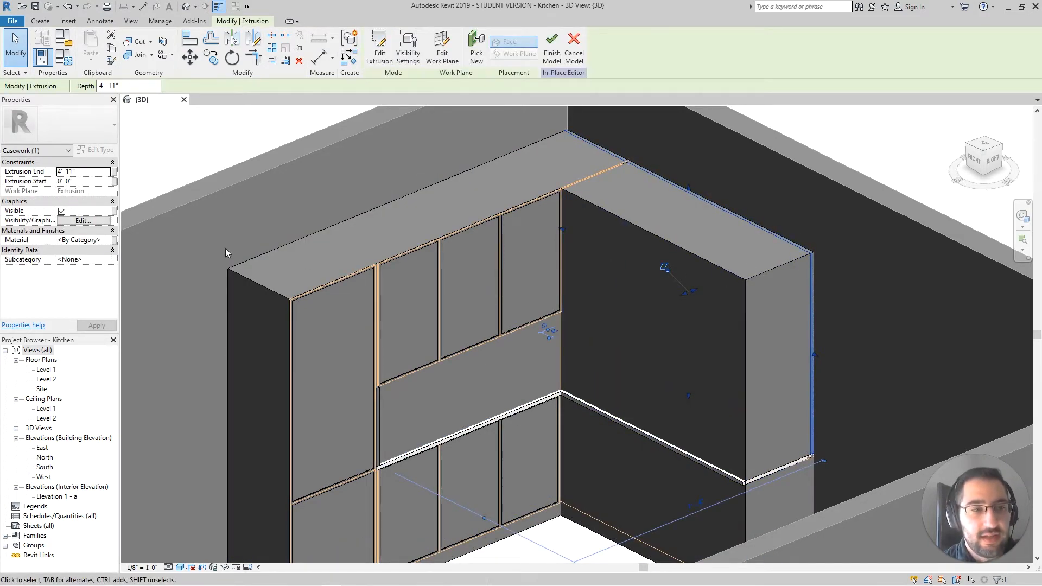
pyautogui.click(89, 240)
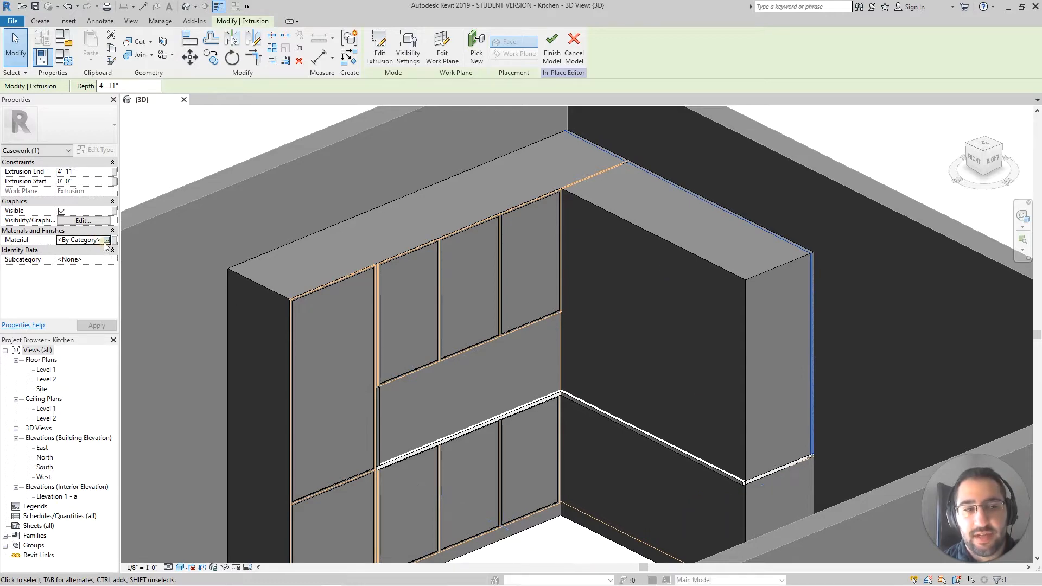
pyautogui.click(110, 242)
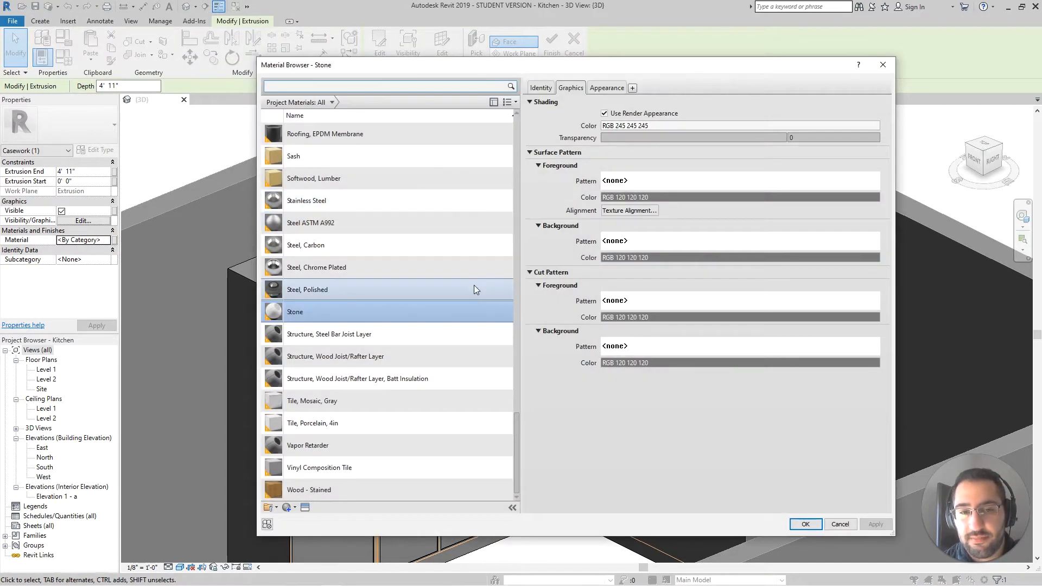
pyautogui.doubleClick(385, 314)
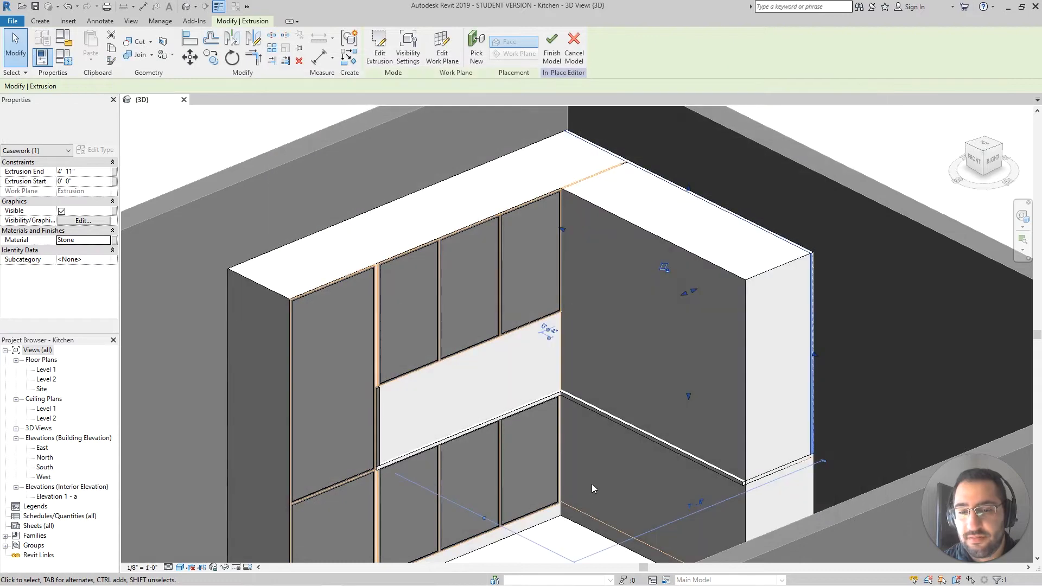
pyautogui.click(556, 541)
pyautogui.moveTo(713, 395); pyautogui.dragTo(689, 380, button='middle')
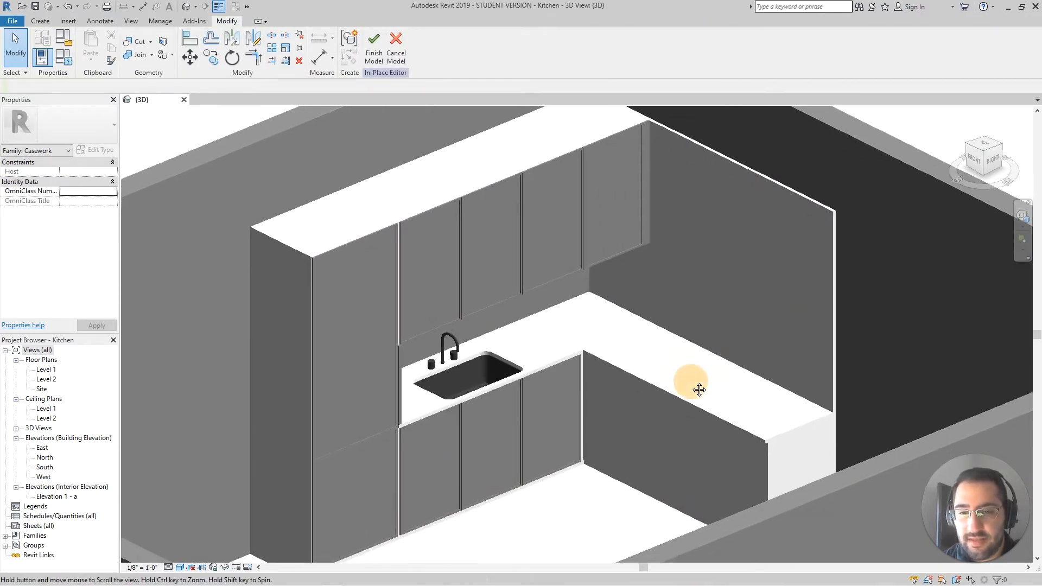
# Step: Assign the Stone material to the backsplash extrusion behind the sink
pyautogui.keyDown('shift'); pyautogui.moveTo(622, 362); pyautogui.dragTo(615, 344, button='middle'); pyautogui.keyUp('shift')
pyautogui.scroll(2, 616, 340)
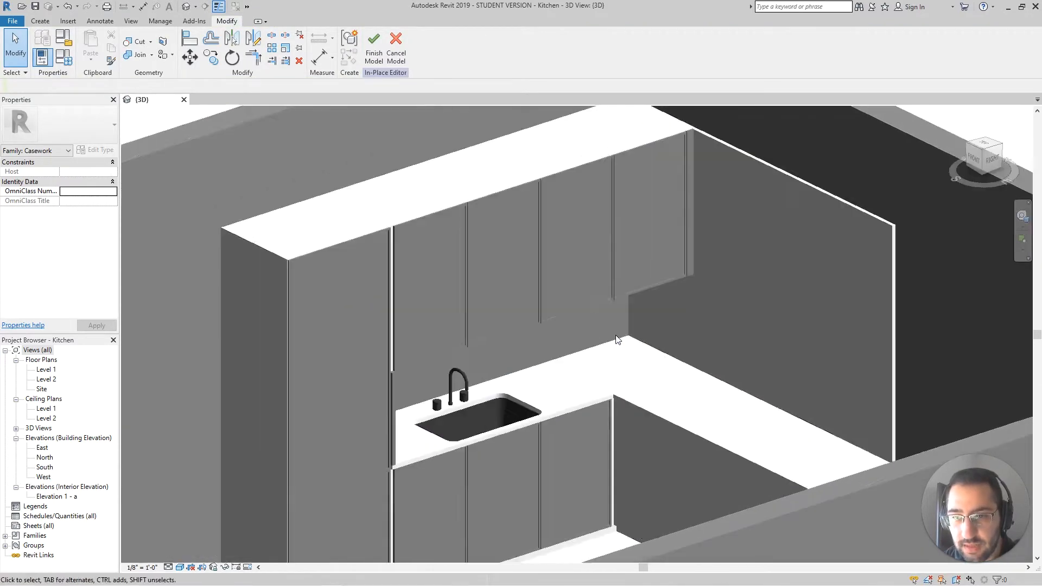
pyautogui.click(616, 337)
pyautogui.scroll(-5, 617, 325)
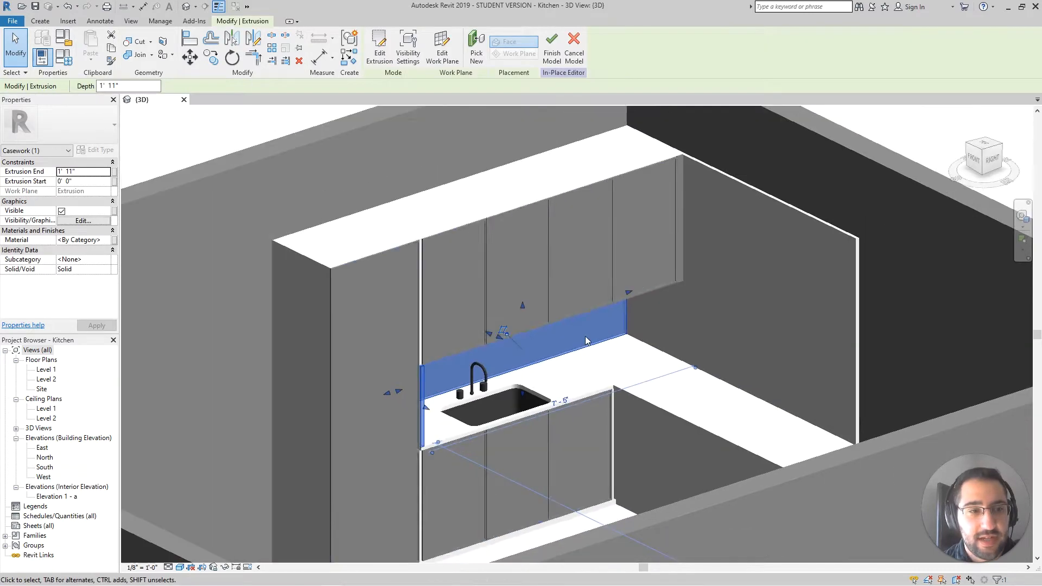
pyautogui.click(107, 240)
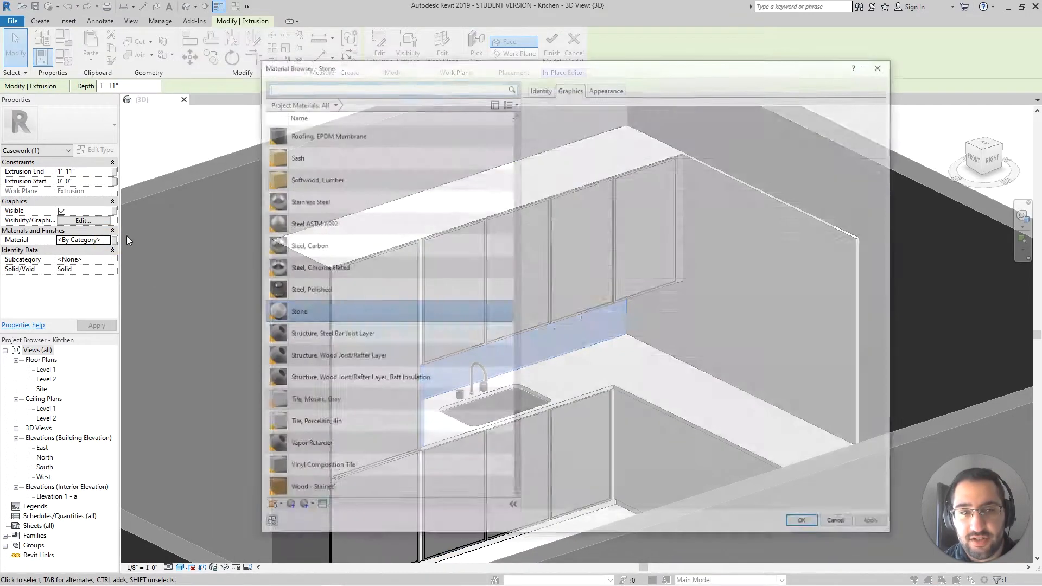
pyautogui.click(438, 312)
pyautogui.doubleClick(438, 312)
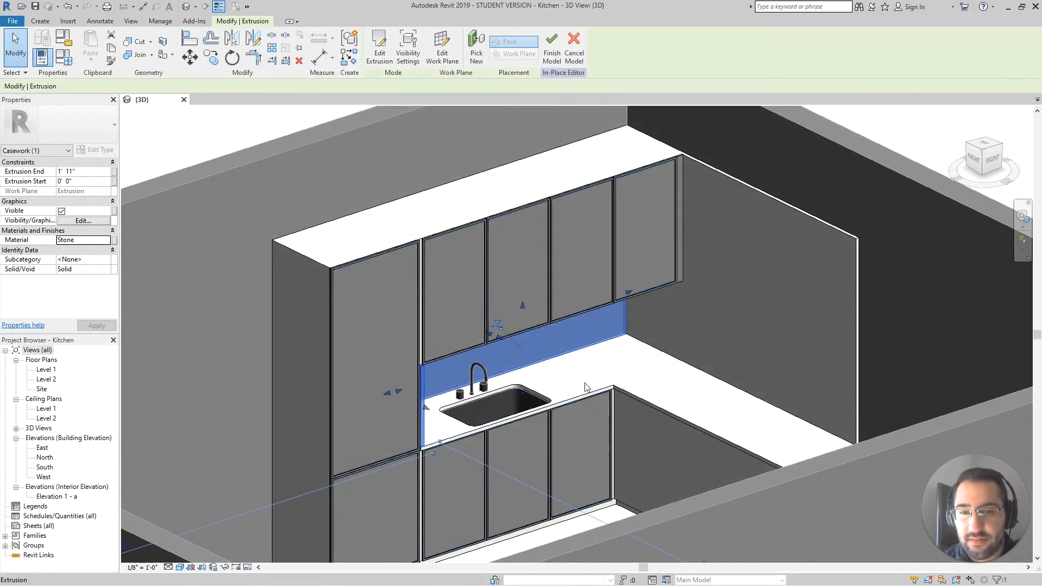
pyautogui.keyDown('shift'); pyautogui.moveTo(601, 401); pyautogui.dragTo(603, 426, button='middle'); pyautogui.keyUp('shift')
pyautogui.click(606, 503)
# Step: Examine the casework's doors, countertop, backsplash and side panels from several angles
pyautogui.keyDown('shift'); pyautogui.moveTo(605, 503); pyautogui.dragTo(547, 463, button='middle'); pyautogui.keyUp('shift')
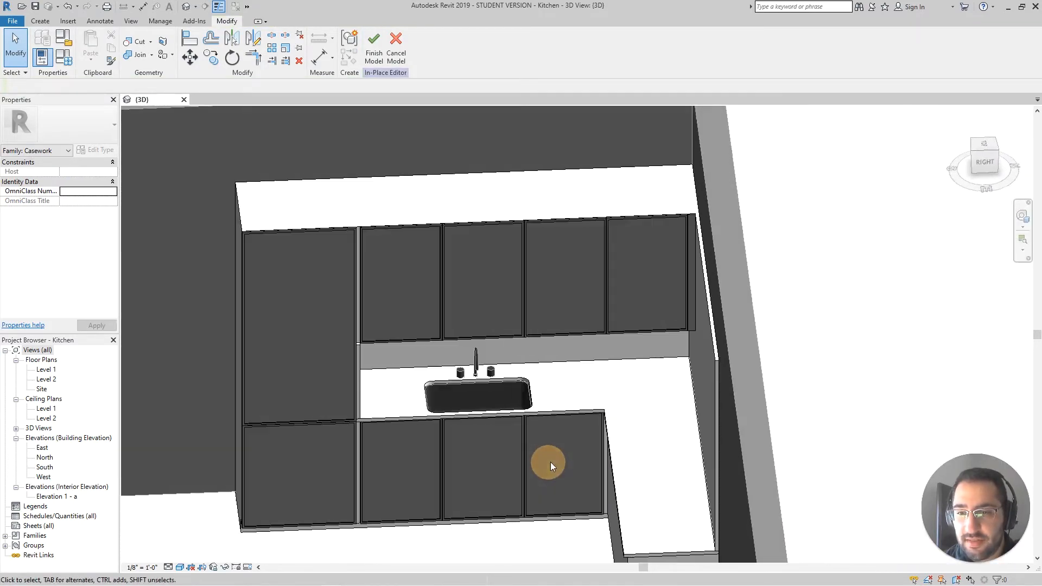
pyautogui.keyDown('shift'); pyautogui.moveTo(694, 366); pyautogui.dragTo(787, 370, button='middle'); pyautogui.keyUp('shift')
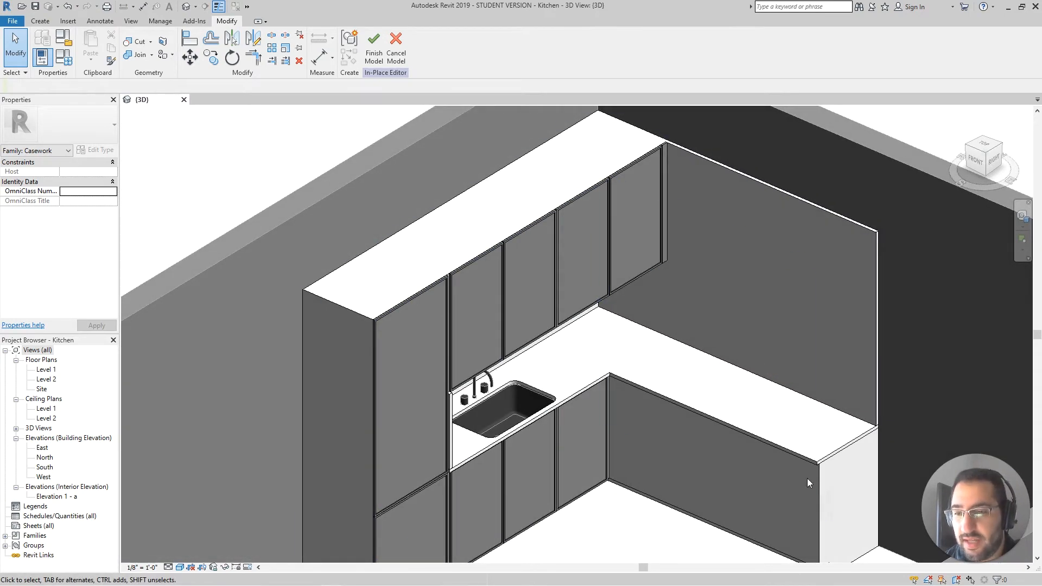
pyautogui.keyDown('shift'); pyautogui.moveTo(807, 481); pyautogui.dragTo(813, 432, button='middle'); pyautogui.keyUp('shift')
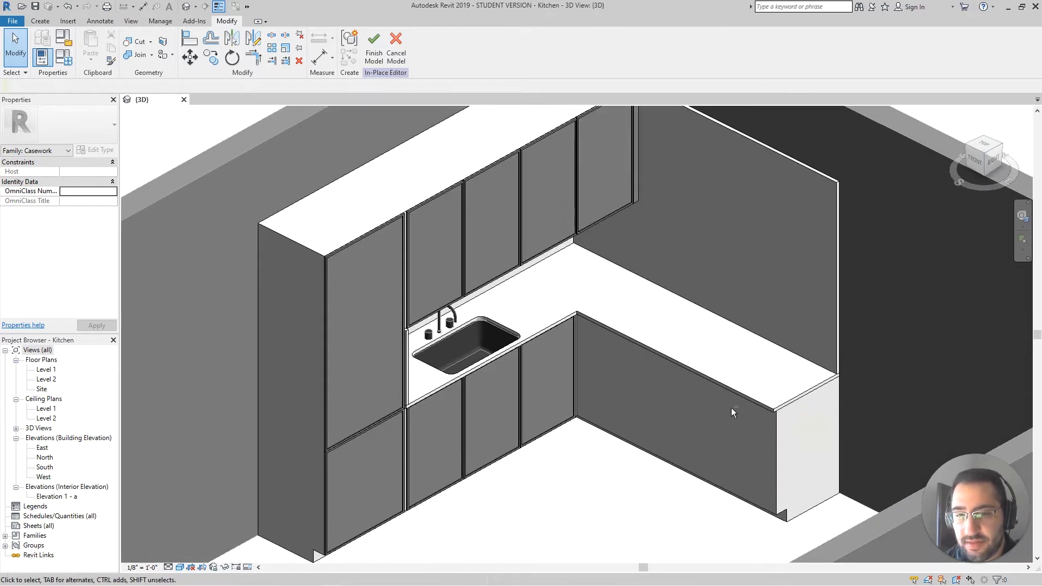
pyautogui.keyDown('shift'); pyautogui.moveTo(731, 409); pyautogui.dragTo(748, 357, button='middle'); pyautogui.keyUp('shift')
pyautogui.keyDown('shift'); pyautogui.moveTo(641, 390); pyautogui.dragTo(607, 465, button='middle'); pyautogui.keyUp('shift')
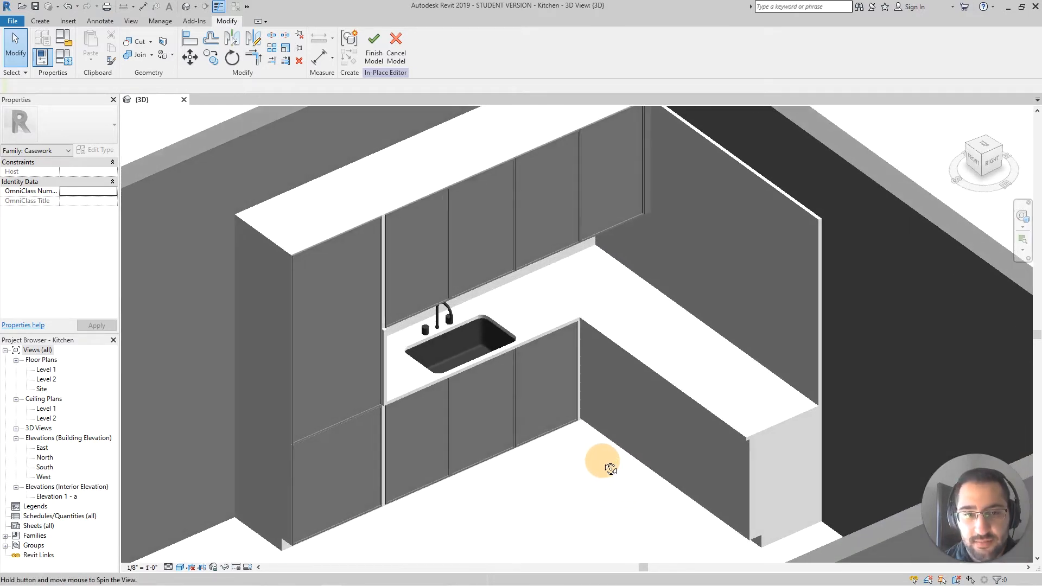
pyautogui.scroll(2, 374, 235)
pyautogui.moveTo(382, 250); pyautogui.dragTo(502, 319, button='middle')
pyautogui.keyDown('shift'); pyautogui.moveTo(501, 319); pyautogui.dragTo(480, 290, button='middle'); pyautogui.keyUp('shift')
# Step: Create a new project material from the material setting of the cabinet door fronts extrusion
pyautogui.scroll(5, 334, 268)
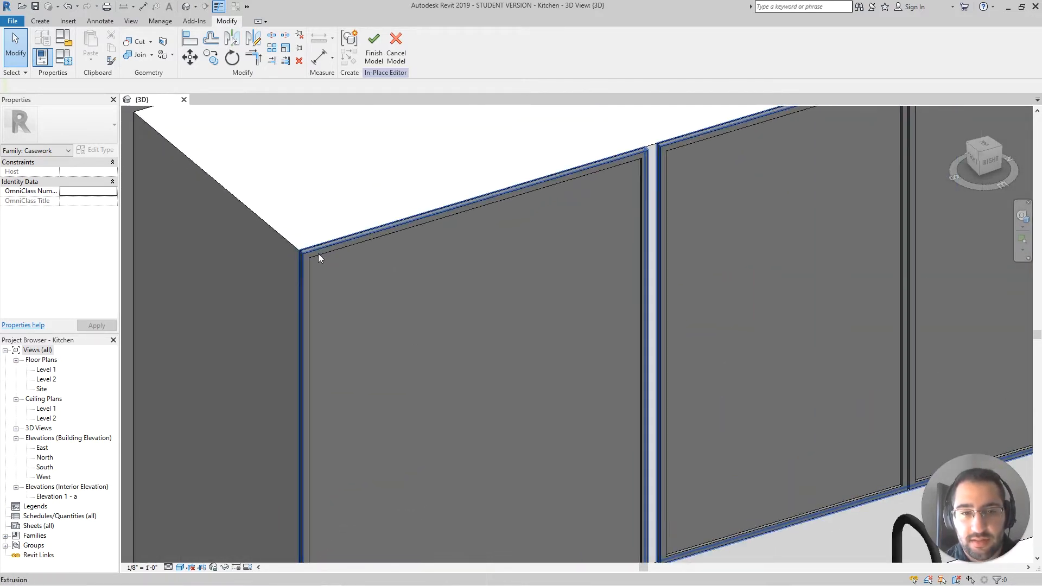
pyautogui.scroll(2, 318, 253)
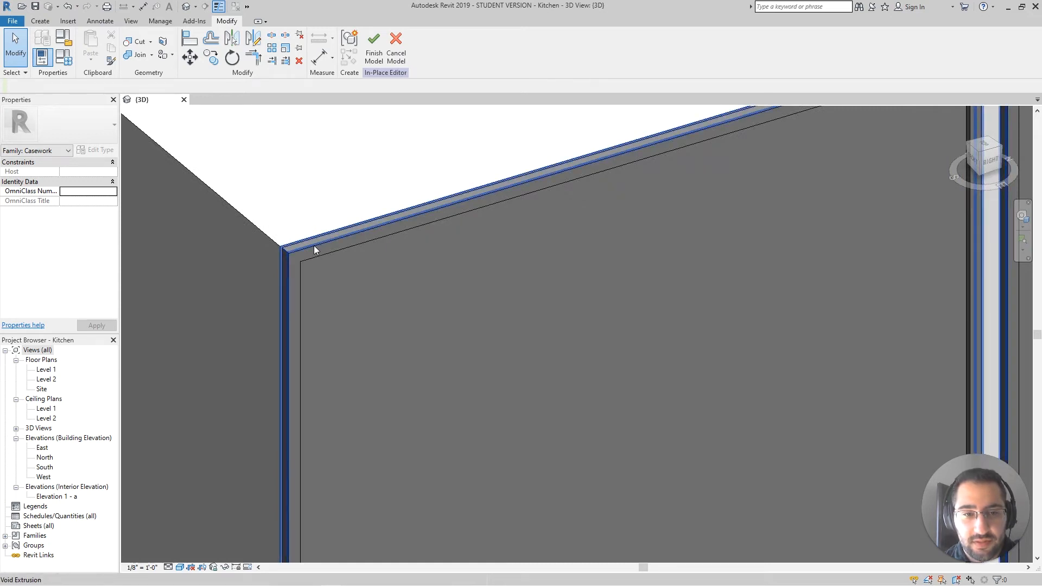
pyautogui.press('Tab')
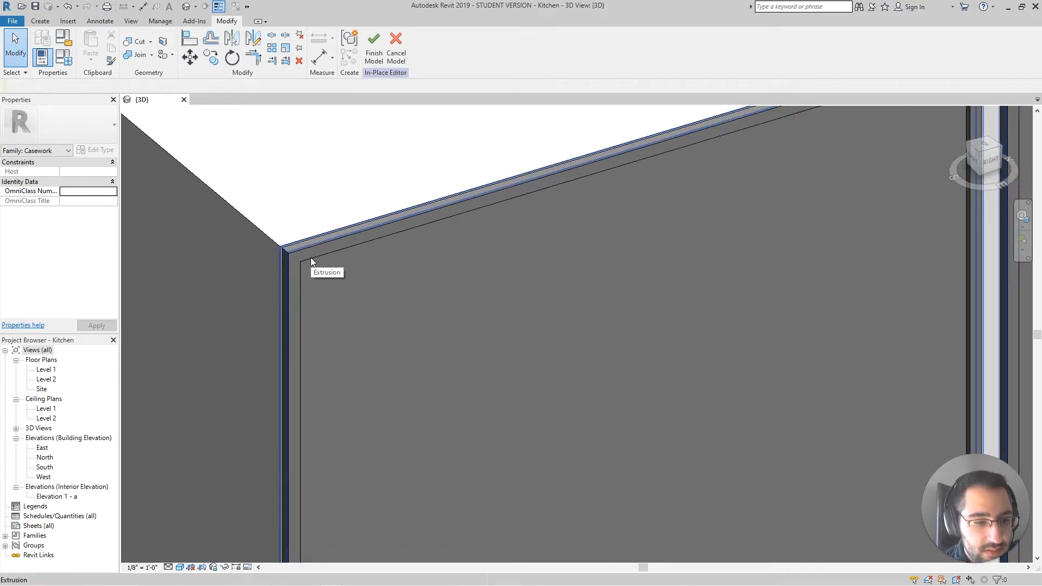
pyautogui.click(311, 258)
pyautogui.scroll(-4, 311, 259)
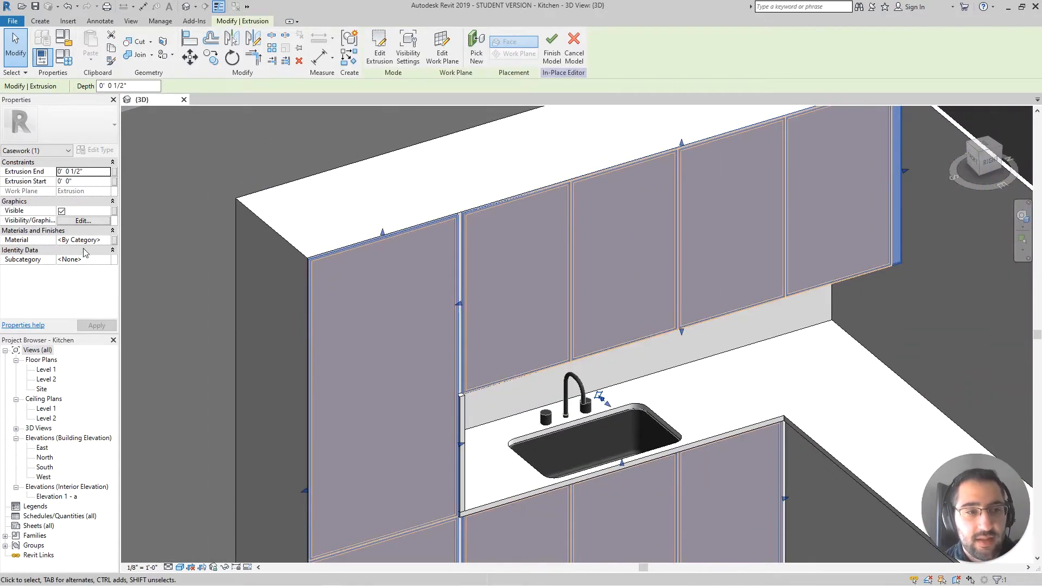
pyautogui.click(107, 242)
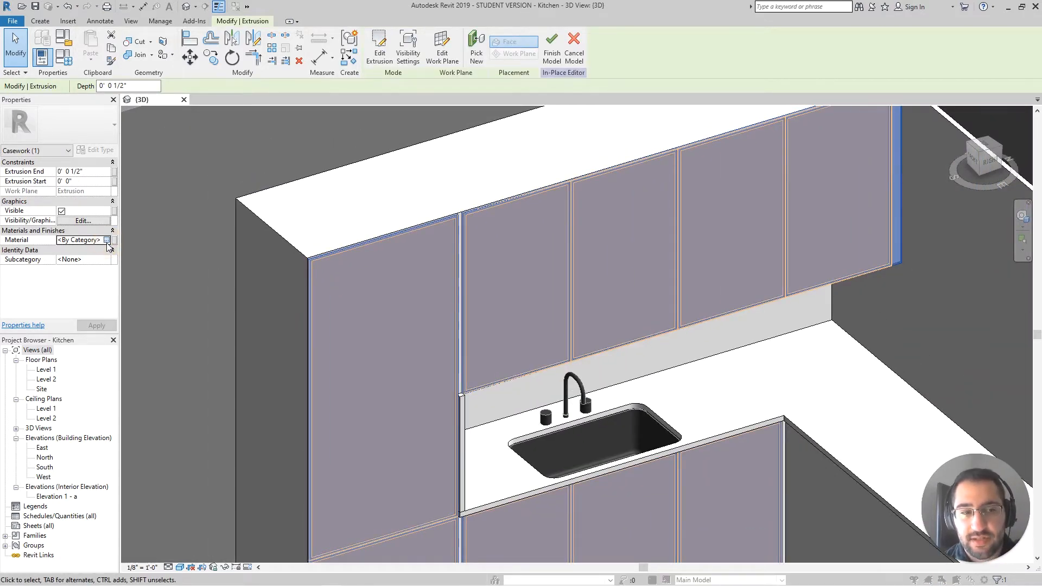
pyautogui.click(111, 240)
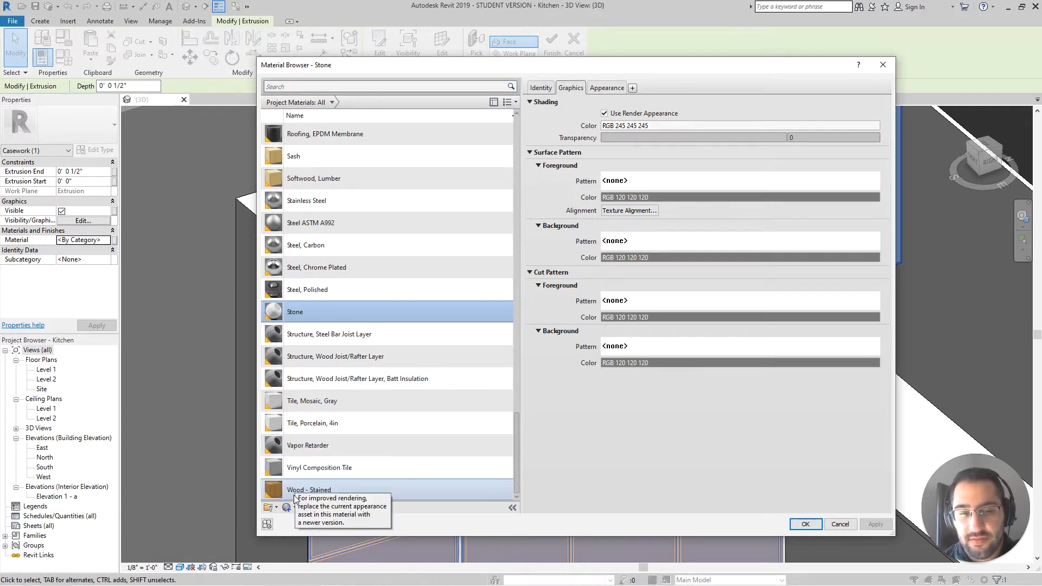
pyautogui.click(291, 512)
pyautogui.click(304, 519)
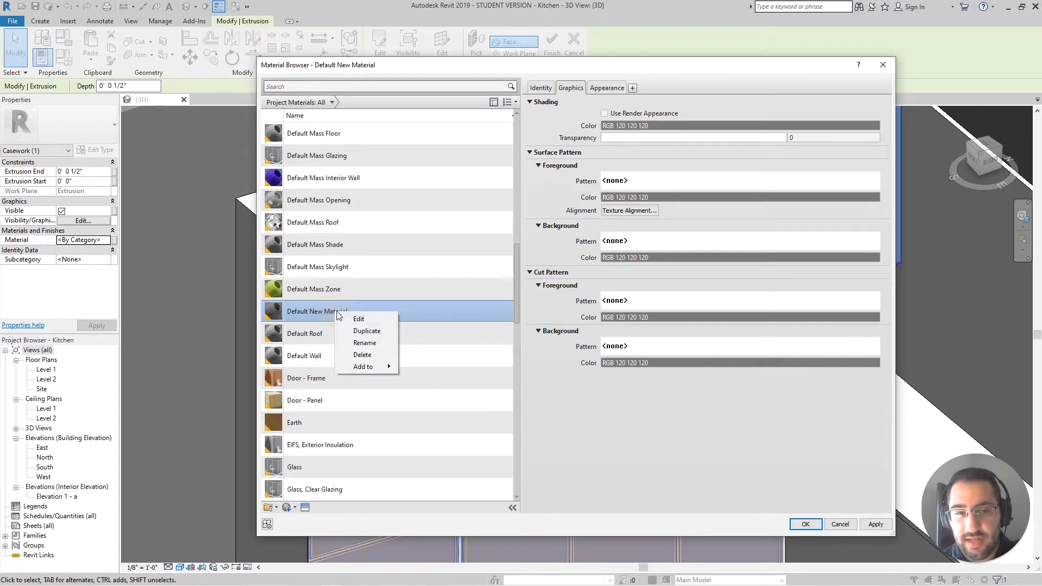
# Step: Rename the new material as Cabinet Material
pyautogui.click(360, 342)
pyautogui.write('Cabin')
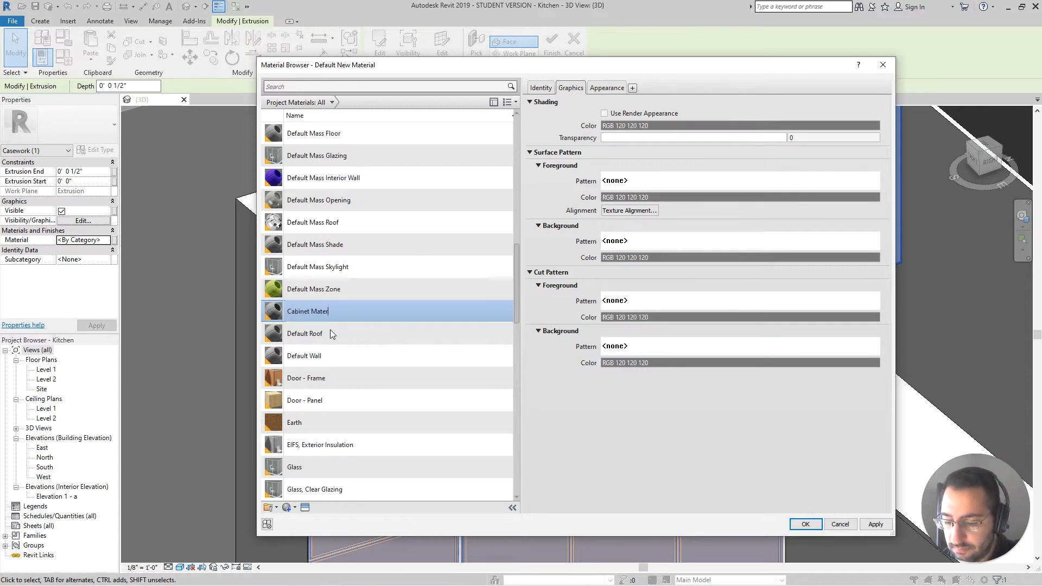
pyautogui.press('Return')
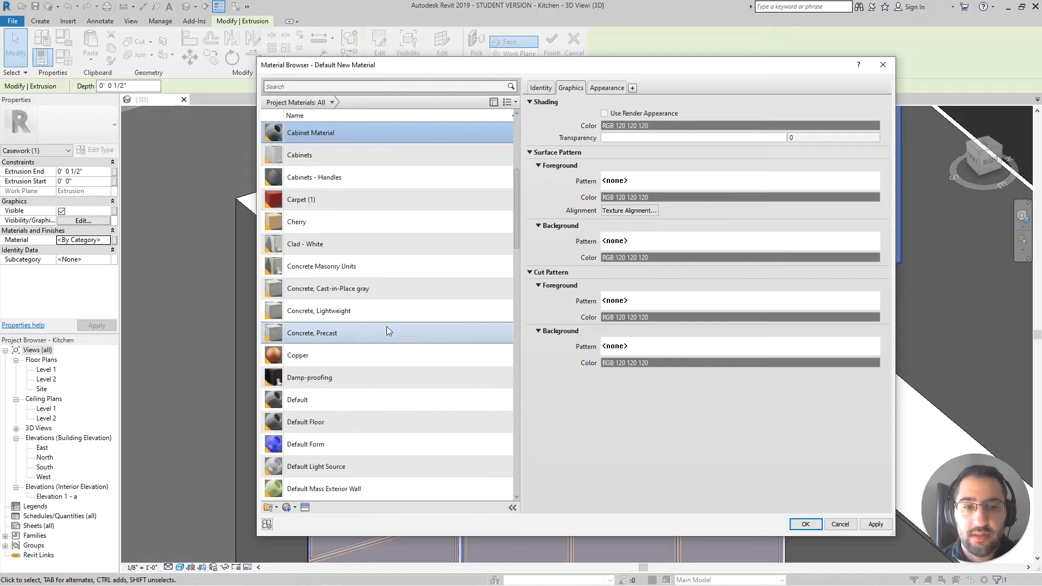
pyautogui.scroll(1, 440, 255)
# Step: Set the Cabinet Material's generic appearance color to the olive tone RGB 90 83 37
pyautogui.click(608, 90)
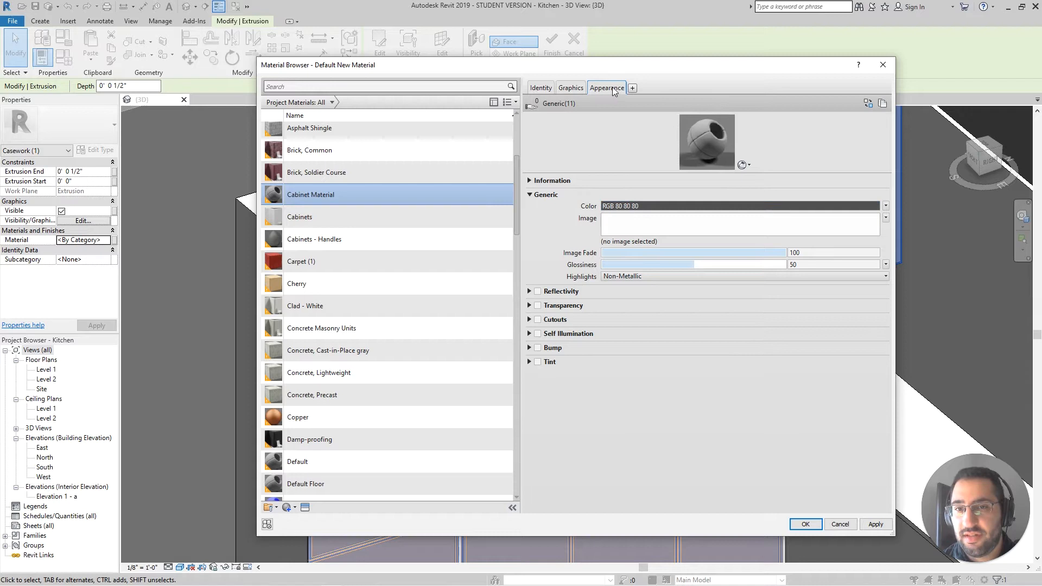
pyautogui.click(630, 206)
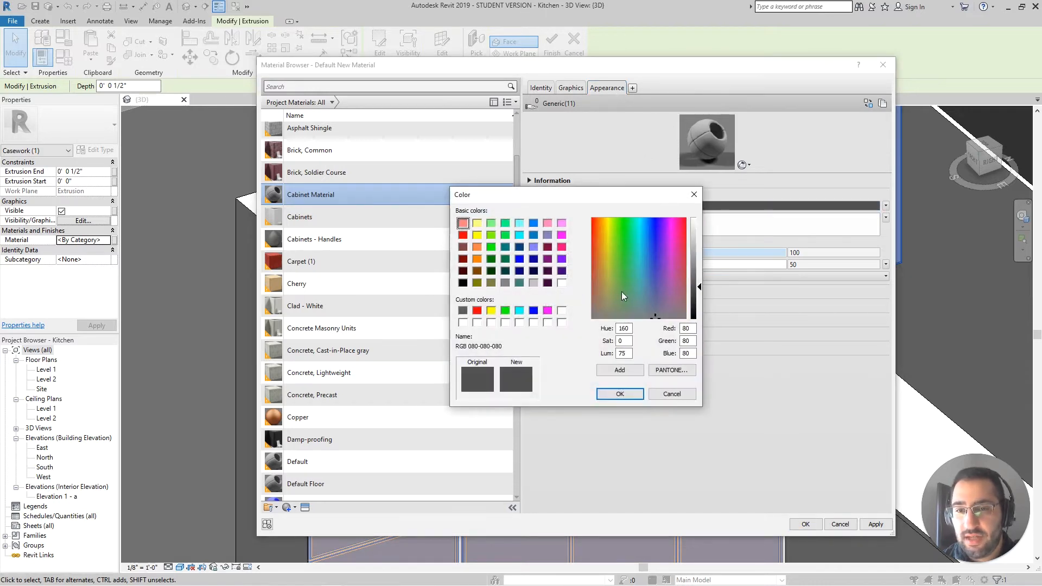
pyautogui.click(603, 288)
pyautogui.click(605, 276)
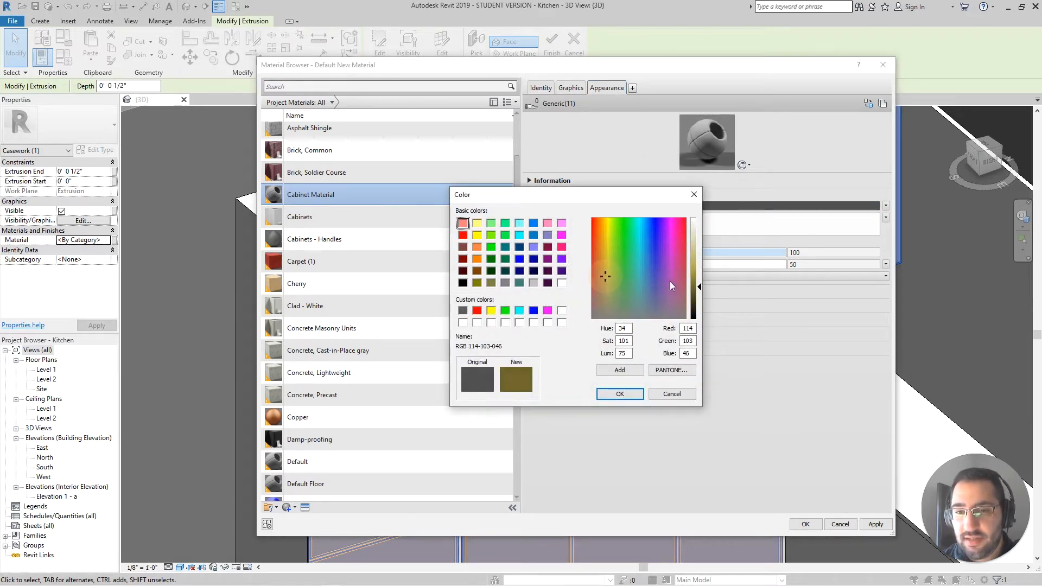
pyautogui.moveTo(698, 293); pyautogui.dragTo(699, 298)
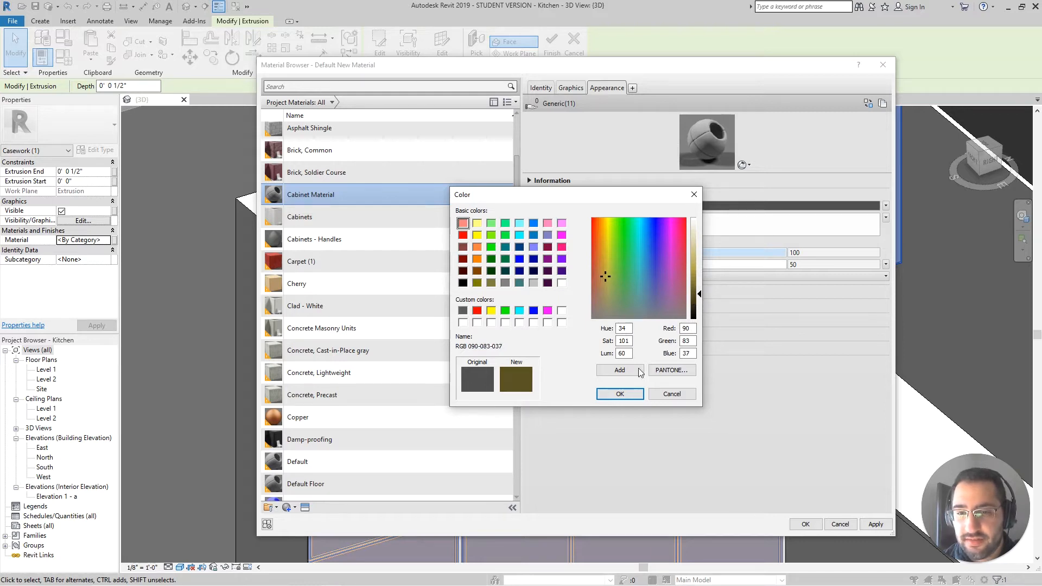
pyautogui.click(620, 393)
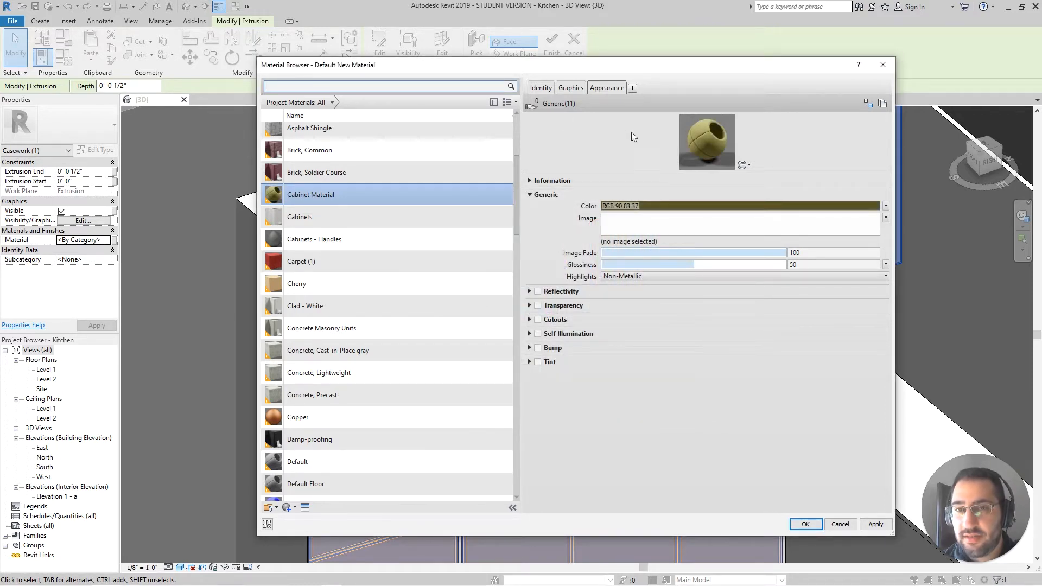
# Step: Make the Cabinet Material use its render appearance for shading and assign it to the cabinet door fronts
pyautogui.click(572, 88)
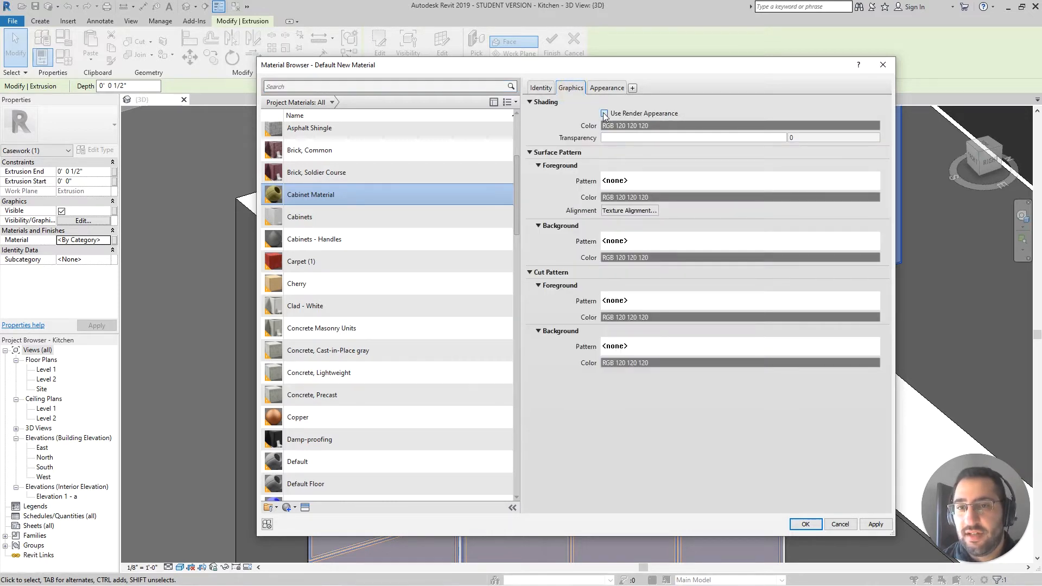
pyautogui.click(604, 113)
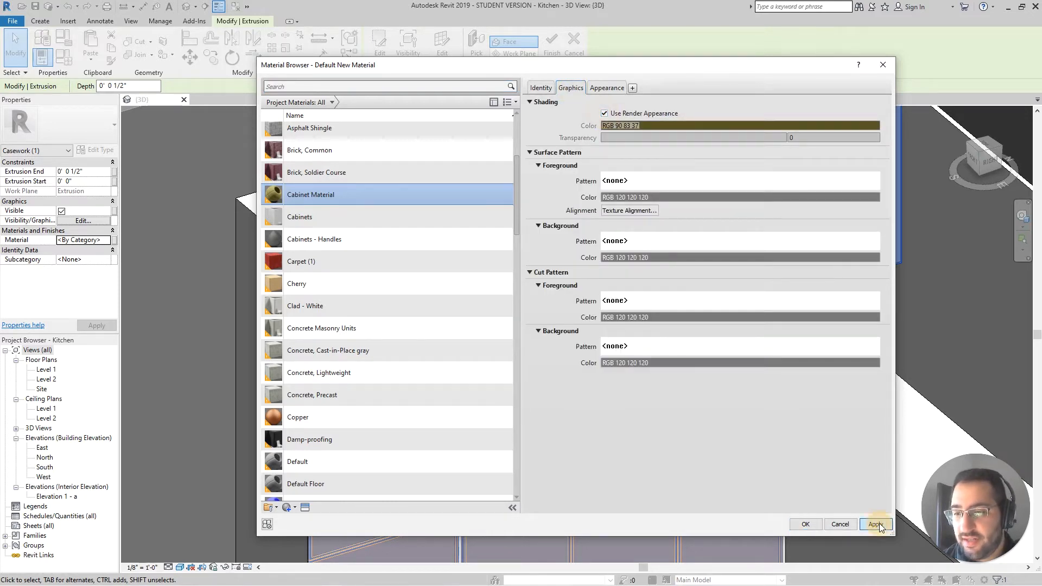
pyautogui.click(806, 524)
pyautogui.scroll(-3, 697, 408)
pyautogui.click(728, 521)
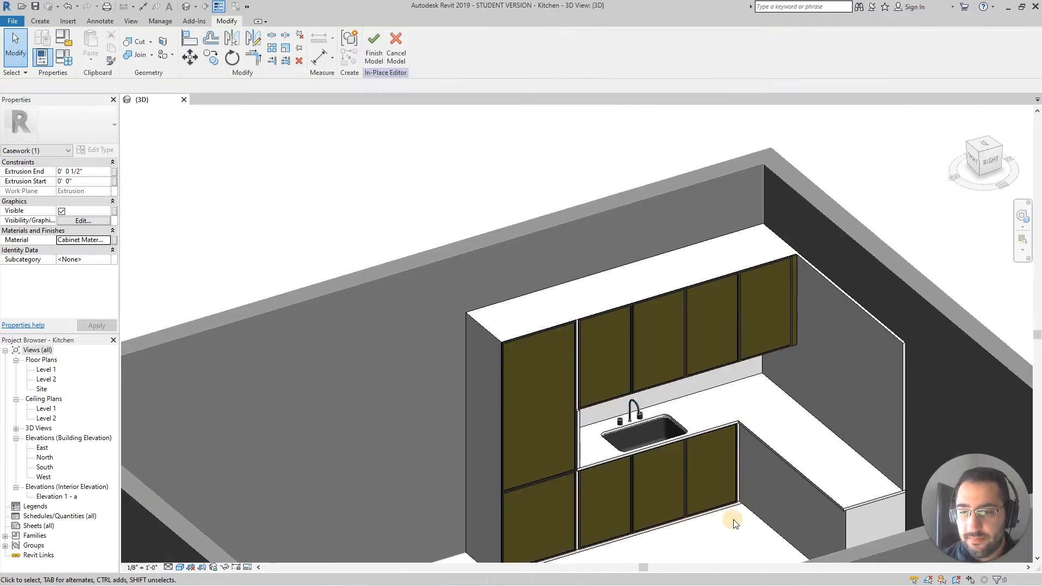
# Step: Inspect the casework around the doors and sink, and highlight the cabinet body's joined solid geometry
pyautogui.keyDown('shift'); pyautogui.moveTo(761, 493); pyautogui.dragTo(629, 367, button='middle'); pyautogui.keyUp('shift')
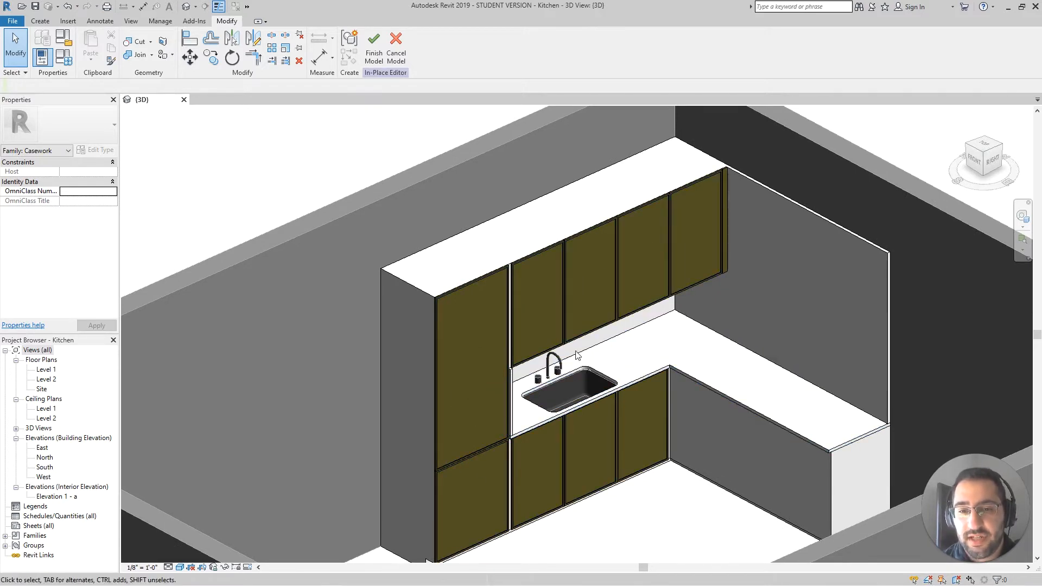
pyautogui.scroll(1, 548, 333)
pyautogui.moveTo(548, 332); pyautogui.dragTo(530, 283, button='middle')
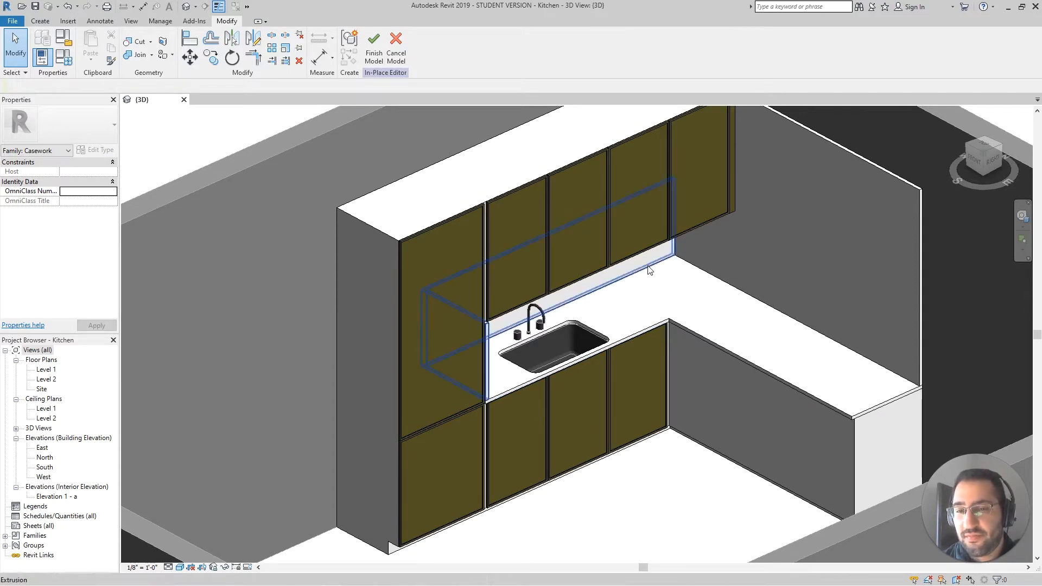
pyautogui.moveTo(667, 276); pyautogui.dragTo(664, 321, button='middle')
pyautogui.keyDown('shift'); pyautogui.moveTo(744, 340); pyautogui.dragTo(477, 400, button='middle'); pyautogui.keyUp('shift')
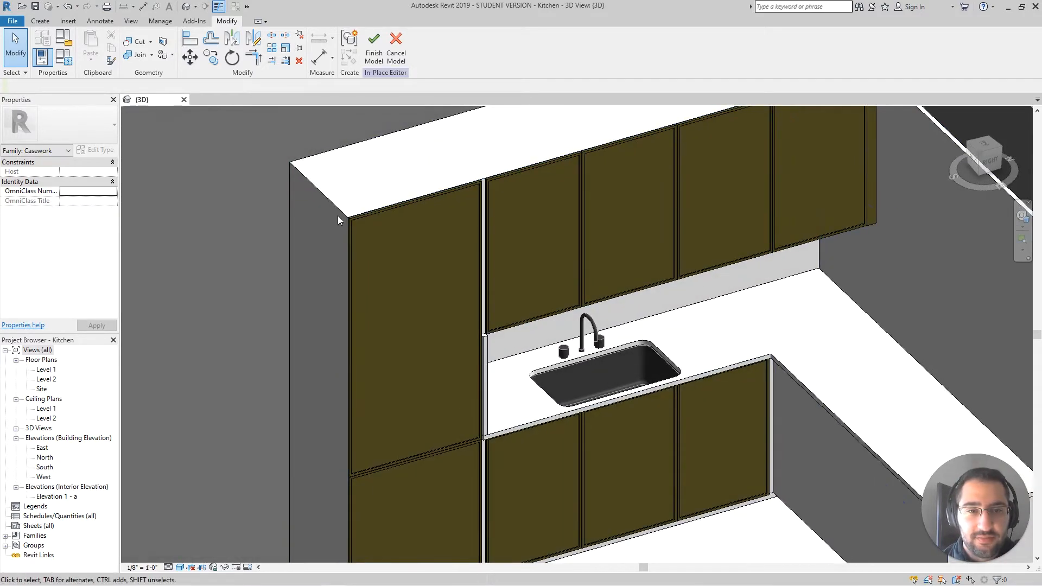
pyautogui.scroll(-2, 338, 216)
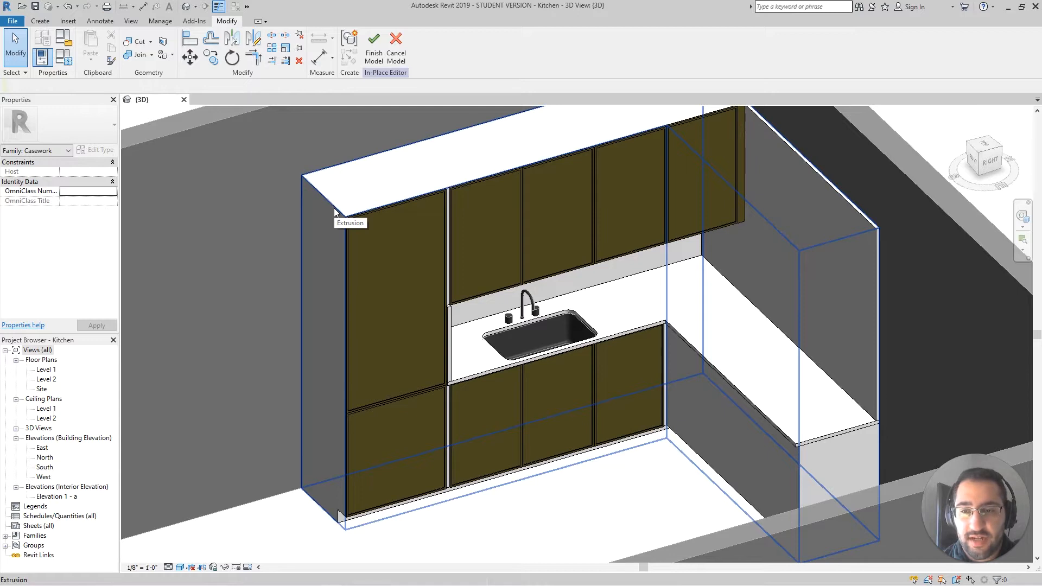
pyautogui.press('Tab')
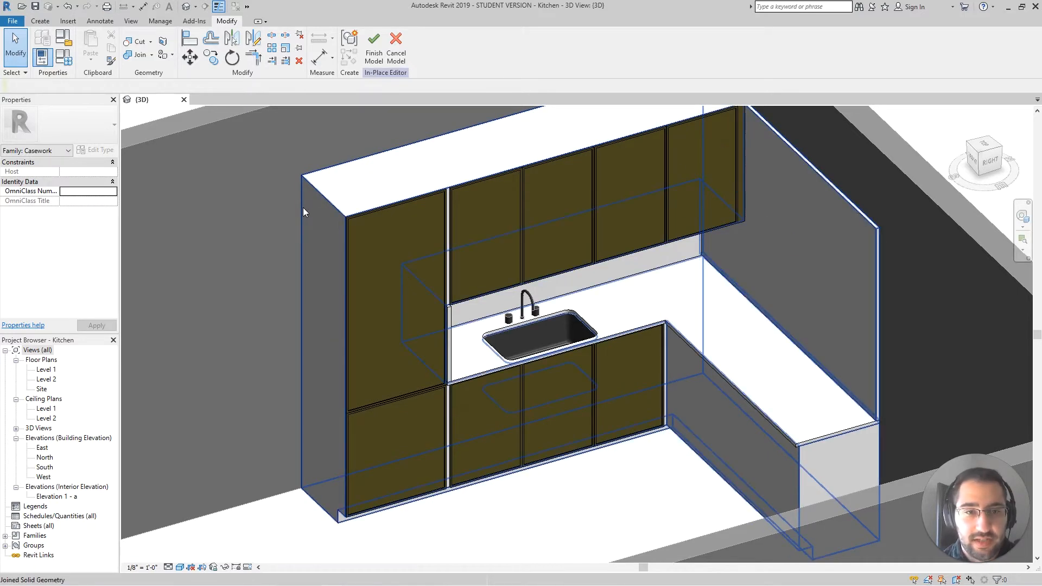
# Step: Examine the cabinet body's extrusion and joined geometry around the doors, countertop and tall backsplash panel
pyautogui.click(303, 207)
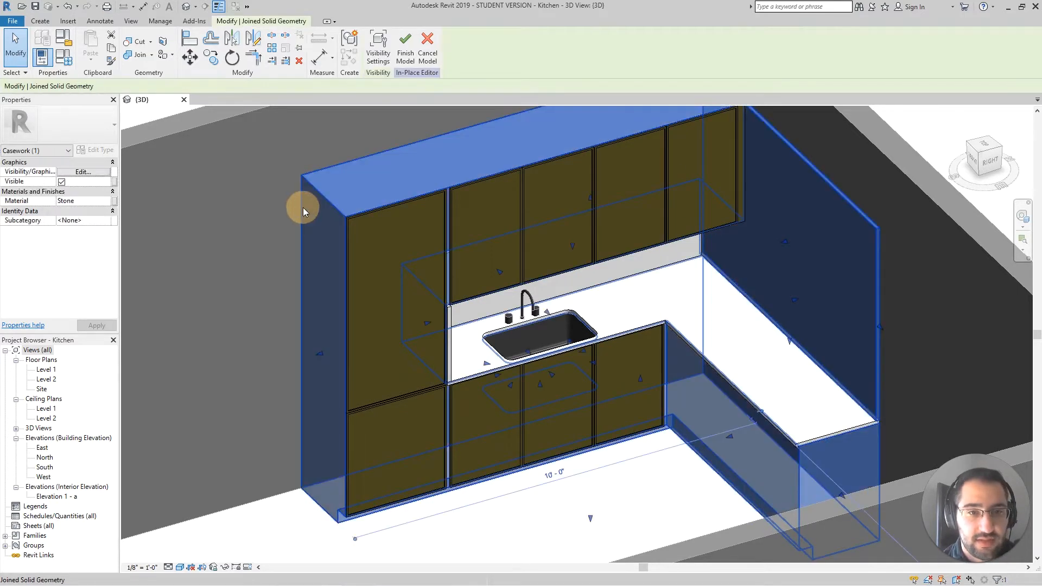
pyautogui.click(265, 355)
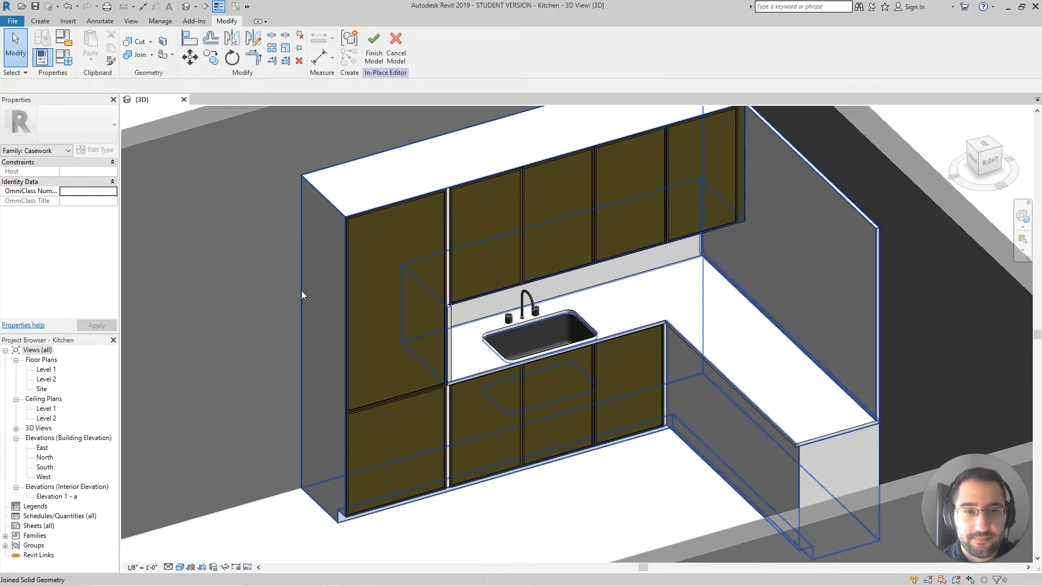
pyautogui.scroll(5, 444, 186)
pyautogui.click(444, 185)
pyautogui.scroll(-7, 445, 203)
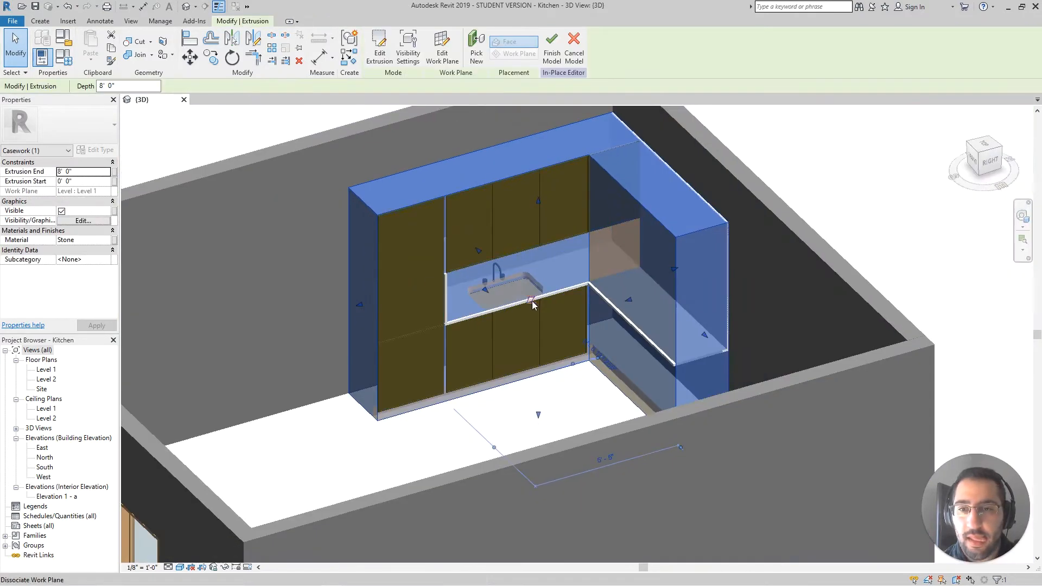
pyautogui.keyDown('shift'); pyautogui.moveTo(532, 301); pyautogui.dragTo(586, 326, button='middle'); pyautogui.keyUp('shift')
pyautogui.scroll(1, 528, 283)
pyautogui.keyDown('shift'); pyautogui.moveTo(528, 286); pyautogui.dragTo(492, 360, button='middle'); pyautogui.keyUp('shift')
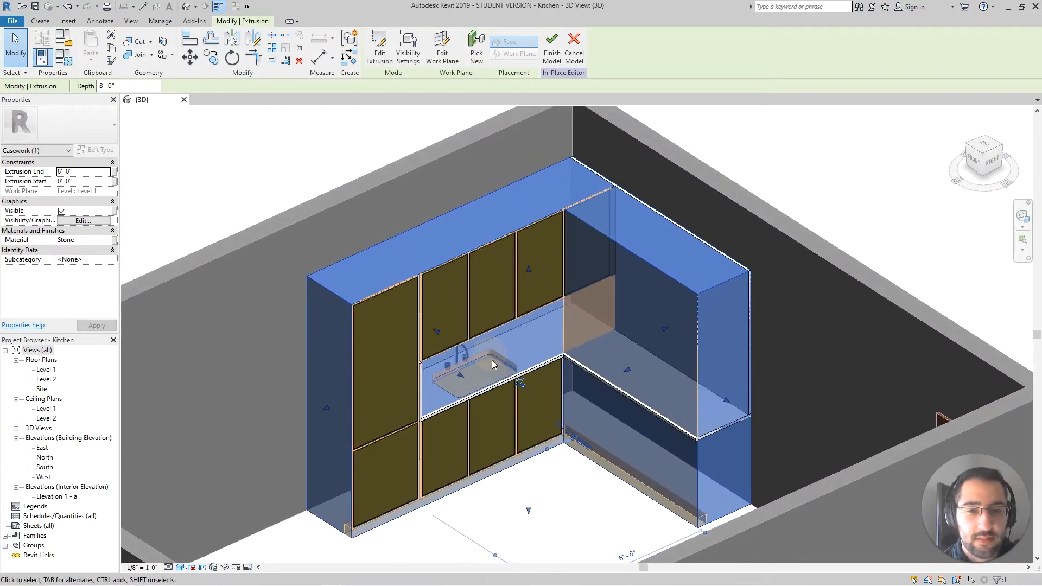
pyautogui.moveTo(522, 473)
pyautogui.keyDown('shift'); pyautogui.mouseDown(button='middle')
pyautogui.moveTo(516, 467)
pyautogui.moveTo(540, 471)
pyautogui.mouseUp(button='middle'); pyautogui.keyUp('shift')
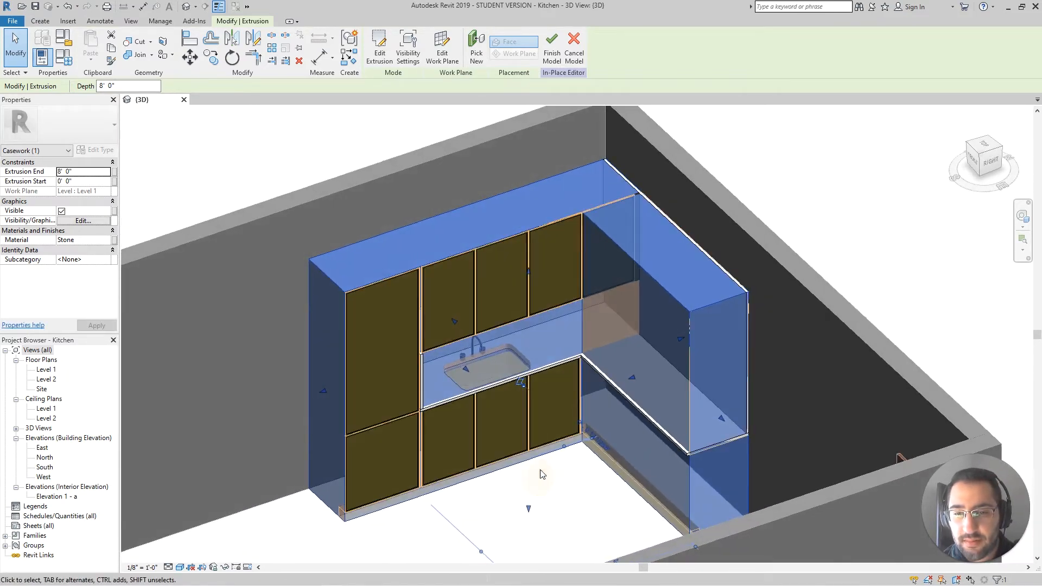
pyautogui.scroll(1, 516, 472)
pyautogui.click(535, 484)
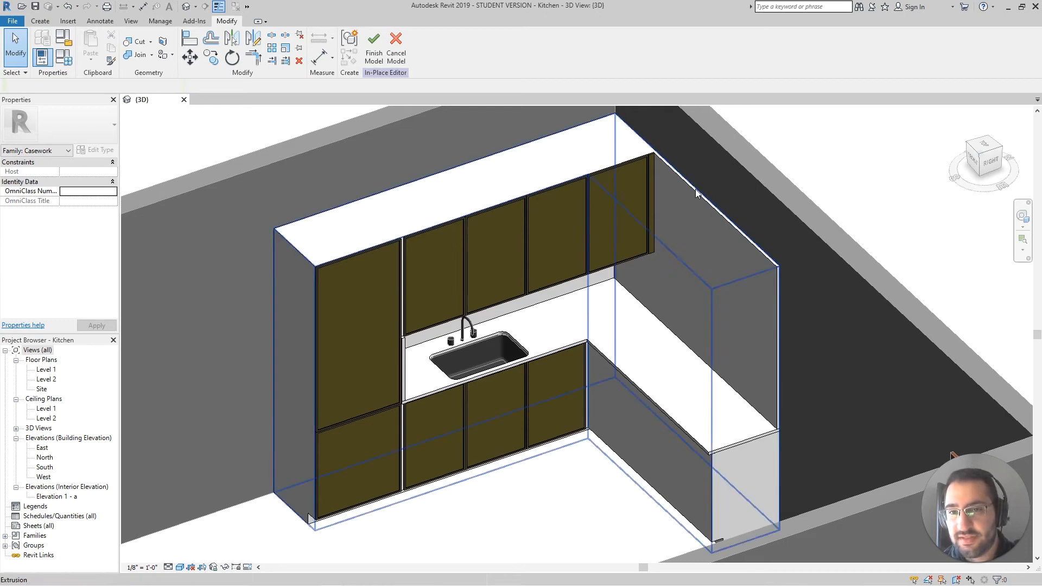
pyautogui.scroll(4, 398, 240)
pyautogui.scroll(-5, 397, 240)
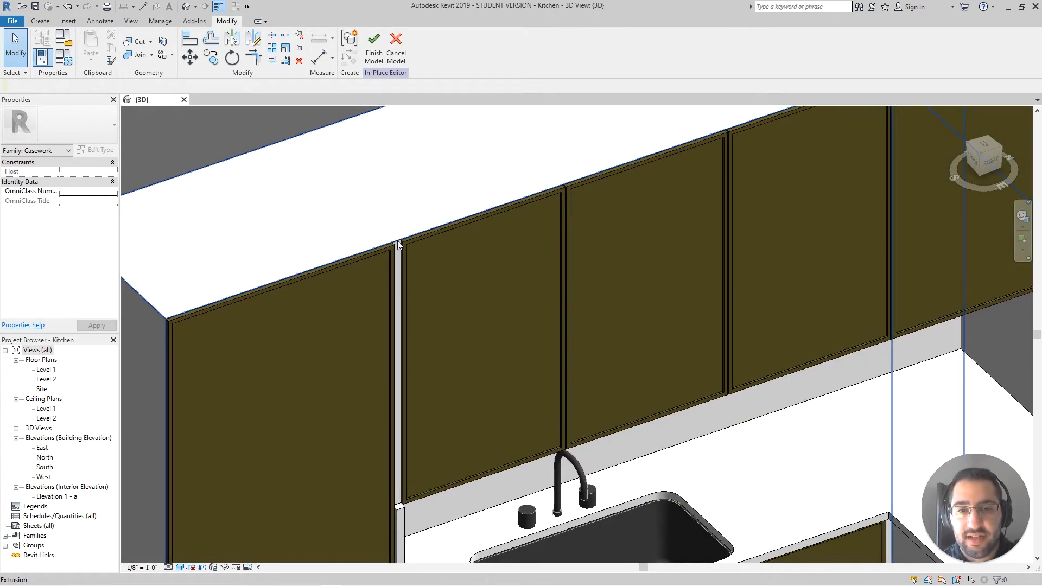
pyautogui.moveTo(397, 239)
pyautogui.keyDown('shift'); pyautogui.mouseDown(button='middle')
pyautogui.moveTo(409, 247)
pyautogui.moveTo(410, 233)
pyautogui.mouseUp(button='middle'); pyautogui.keyUp('shift')
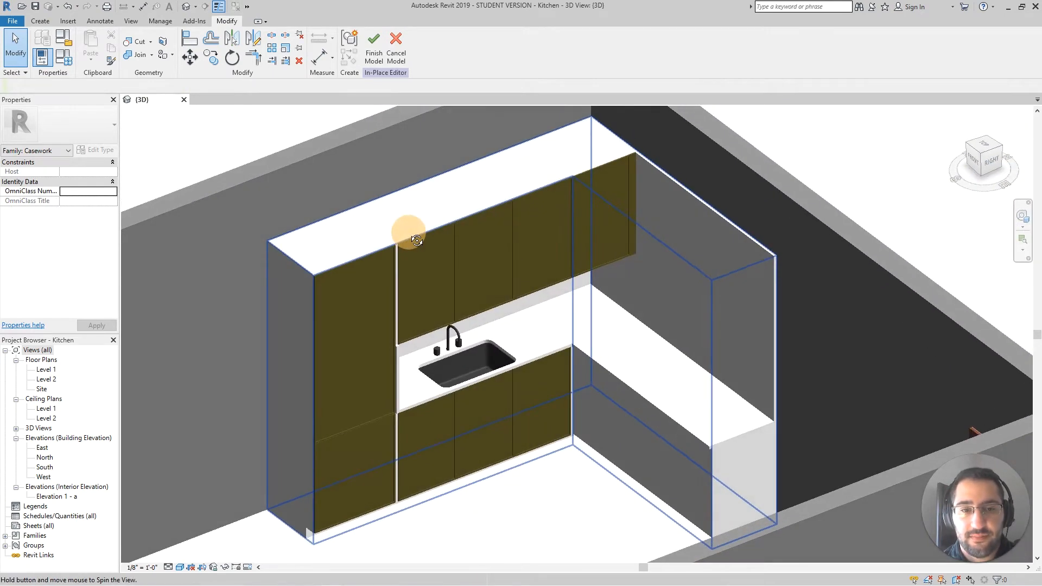
pyautogui.scroll(2, 395, 241)
pyautogui.scroll(-2, 396, 239)
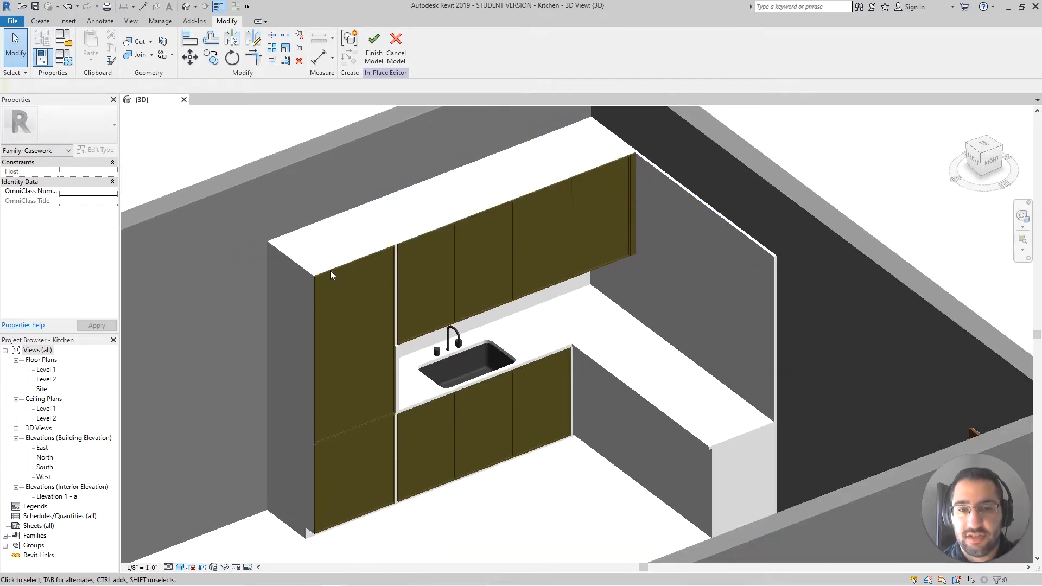
pyautogui.scroll(2, 397, 241)
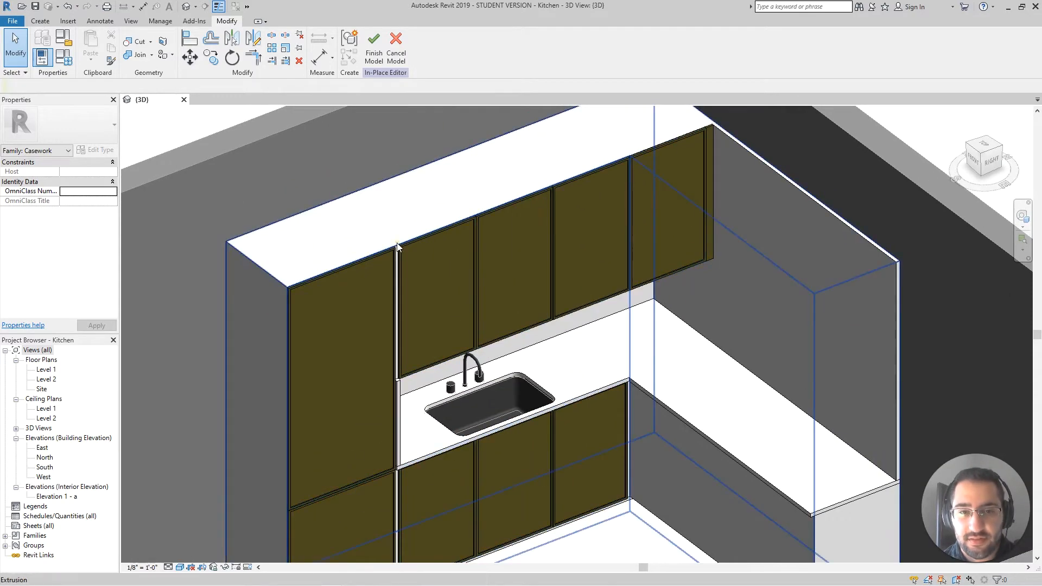
# Step: Assign Cabinet Material to the cabinet body extrusion in place of its current material
pyautogui.click(398, 247)
pyautogui.scroll(-3, 398, 247)
pyautogui.scroll(2, 442, 262)
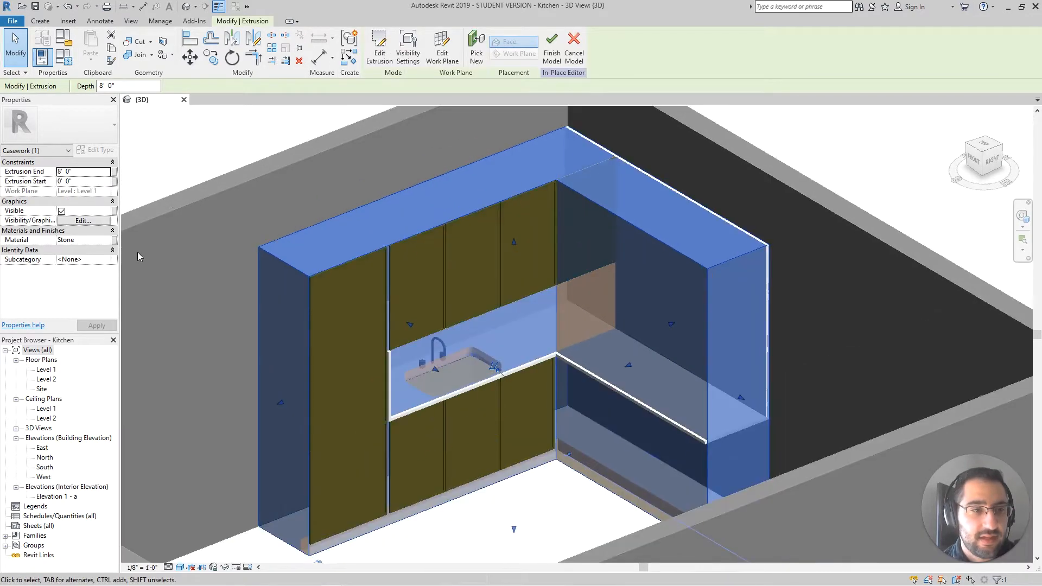
pyautogui.click(107, 244)
pyautogui.click(107, 240)
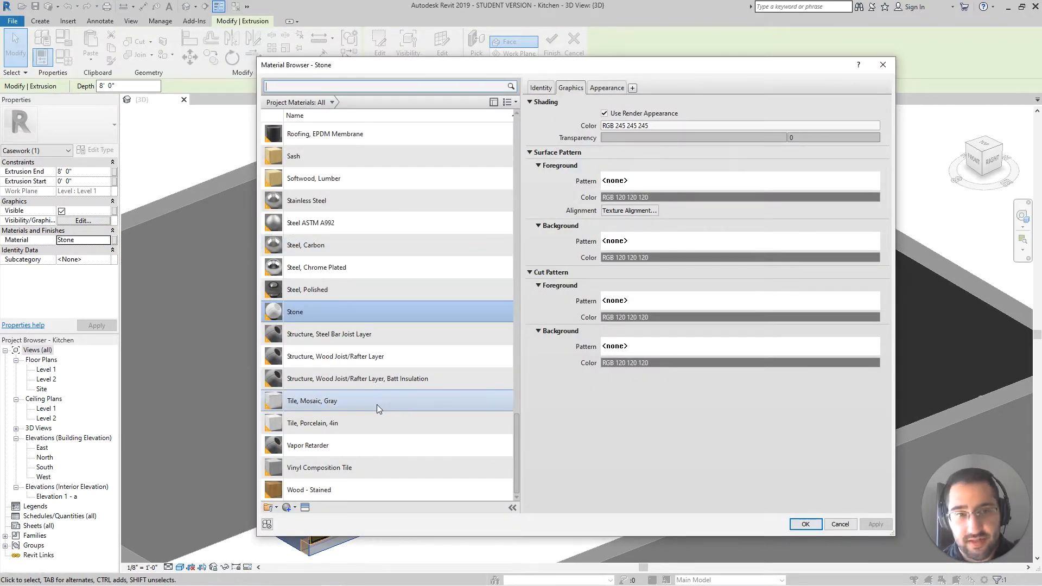
pyautogui.write('ca')
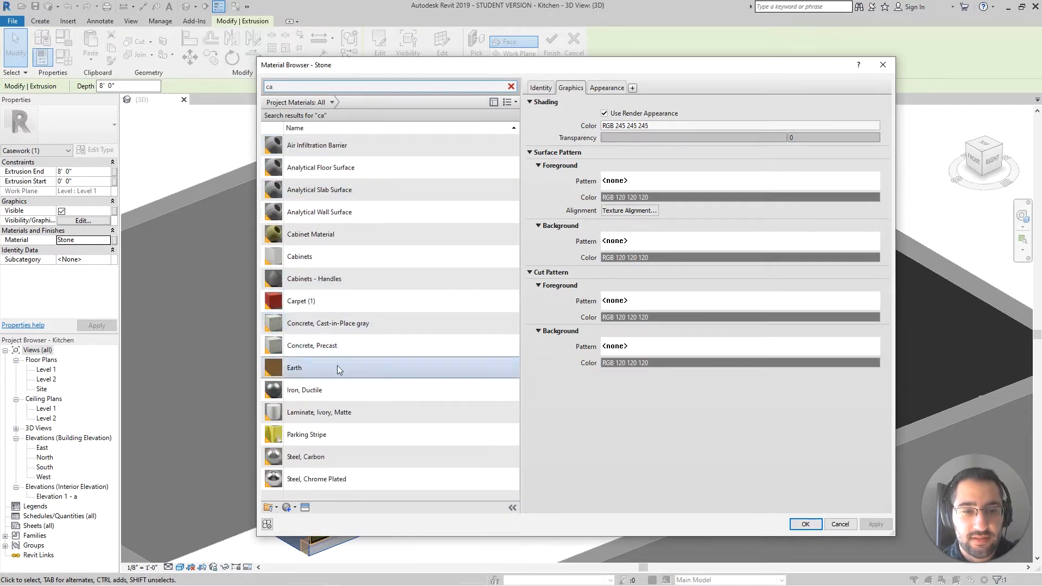
pyautogui.write('bi')
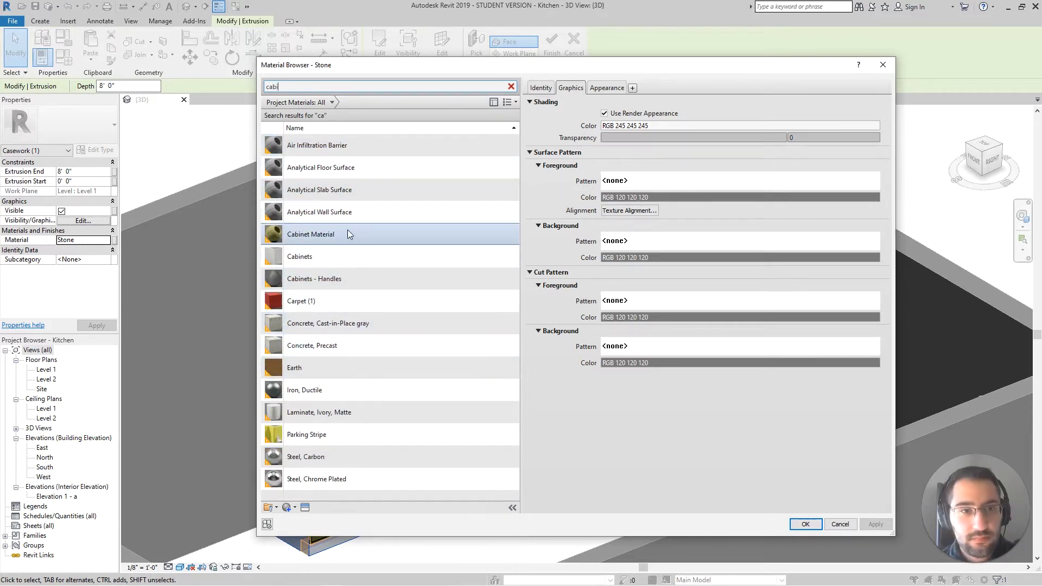
pyautogui.click(335, 149)
pyautogui.press('Return')
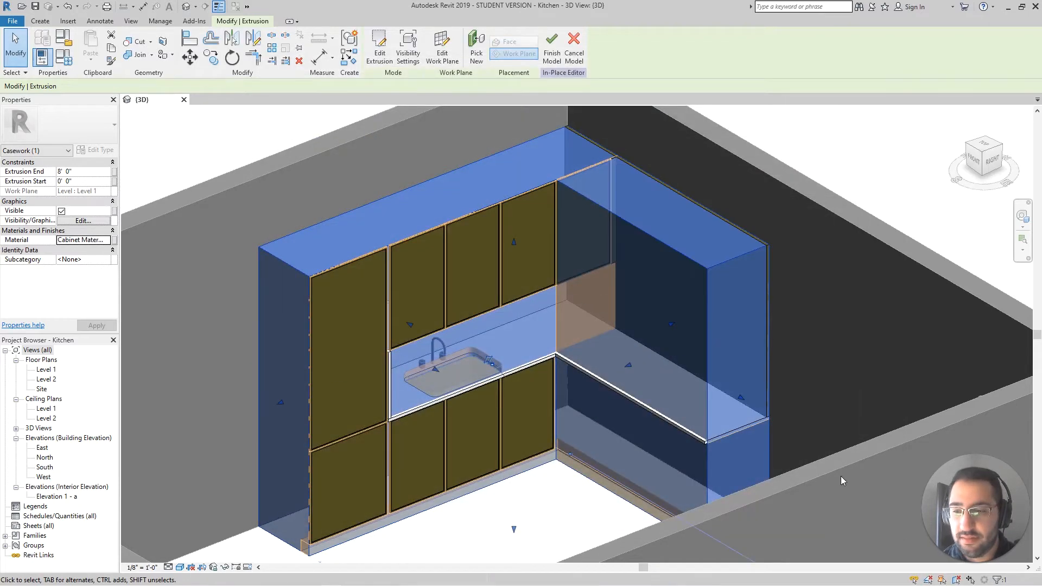
pyautogui.press('Escape')
# Step: Paint the large inner face of the tall backsplash panel beside the countertop with the Stone material
pyautogui.scroll(5, 689, 278)
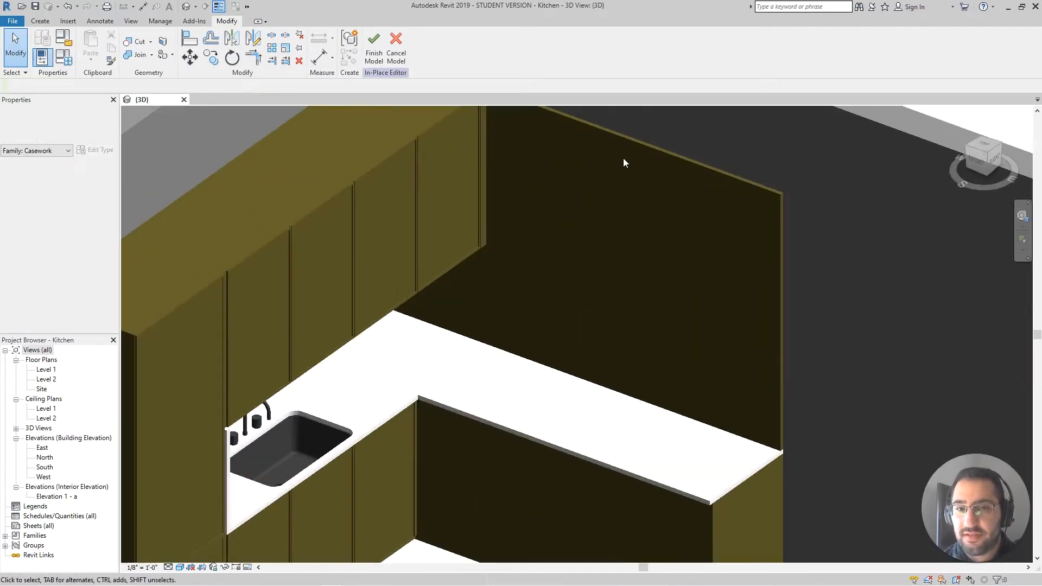
pyautogui.moveTo(623, 162); pyautogui.dragTo(651, 418, button='middle')
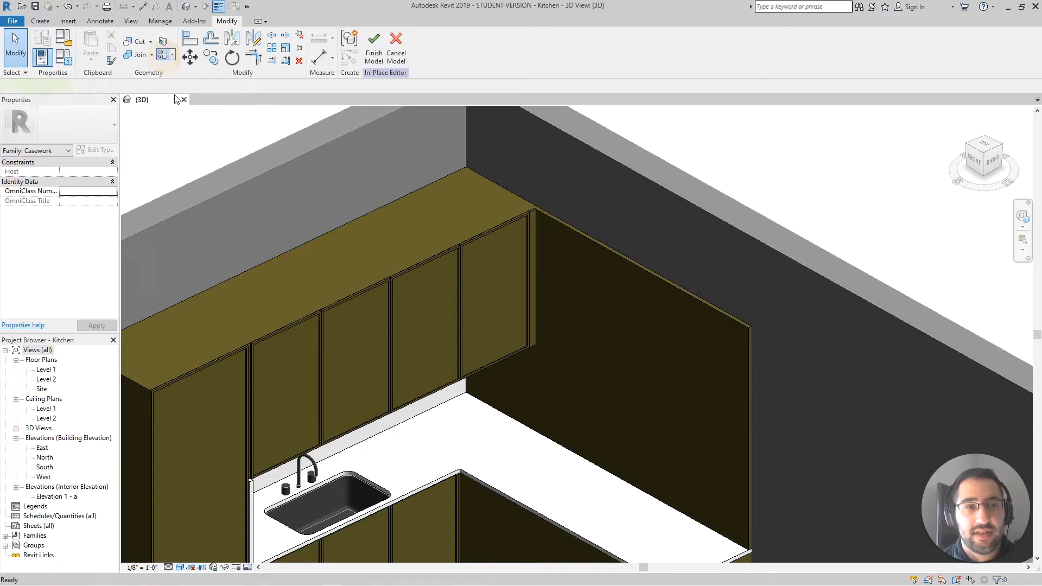
pyautogui.click(164, 56)
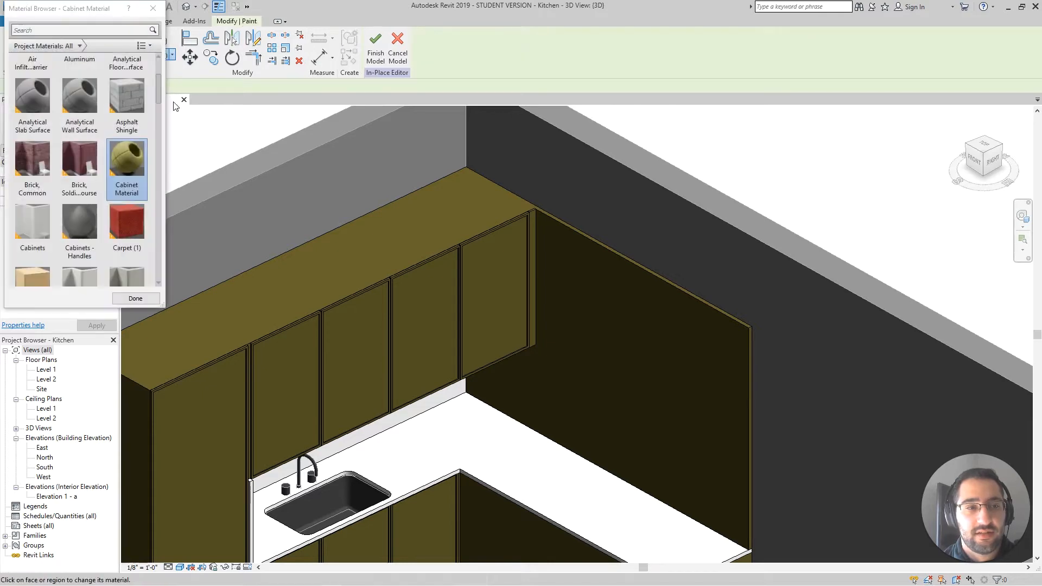
pyautogui.click(80, 31)
pyautogui.write('sto')
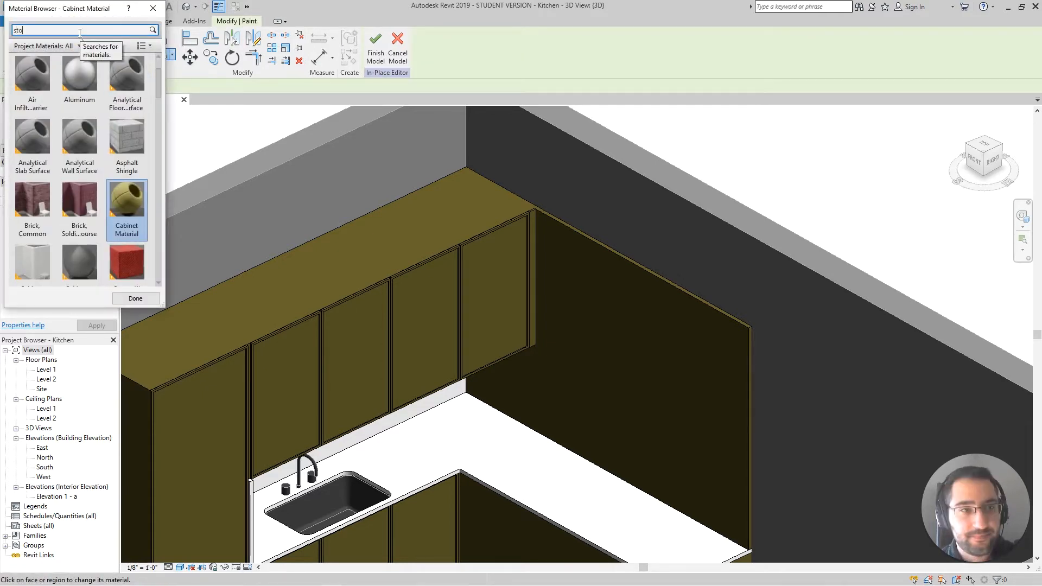
pyautogui.click(38, 87)
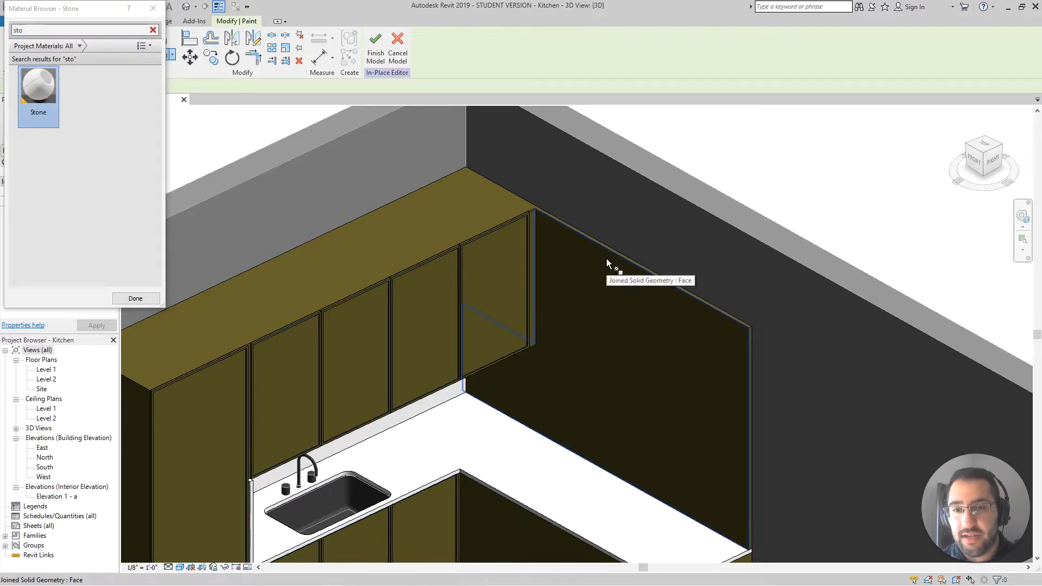
pyautogui.click(607, 260)
# Step: Paint the narrow vertical end face of the tall backsplash panel with Stone
pyautogui.scroll(-3, 568, 287)
pyautogui.moveTo(576, 380)
pyautogui.keyDown('shift'); pyautogui.mouseDown(button='middle')
pyautogui.moveTo(494, 370)
pyautogui.moveTo(489, 380)
pyautogui.moveTo(349, 263)
pyautogui.mouseUp(button='middle'); pyautogui.keyUp('shift')
pyautogui.keyDown('shift'); pyautogui.moveTo(395, 354); pyautogui.dragTo(610, 404, button='middle'); pyautogui.keyUp('shift')
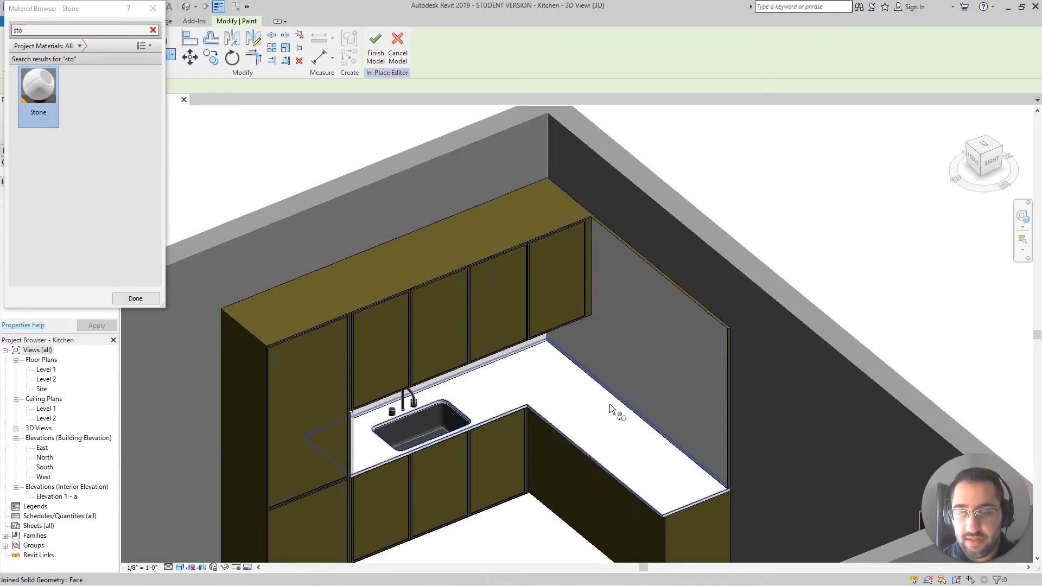
pyautogui.scroll(5, 720, 349)
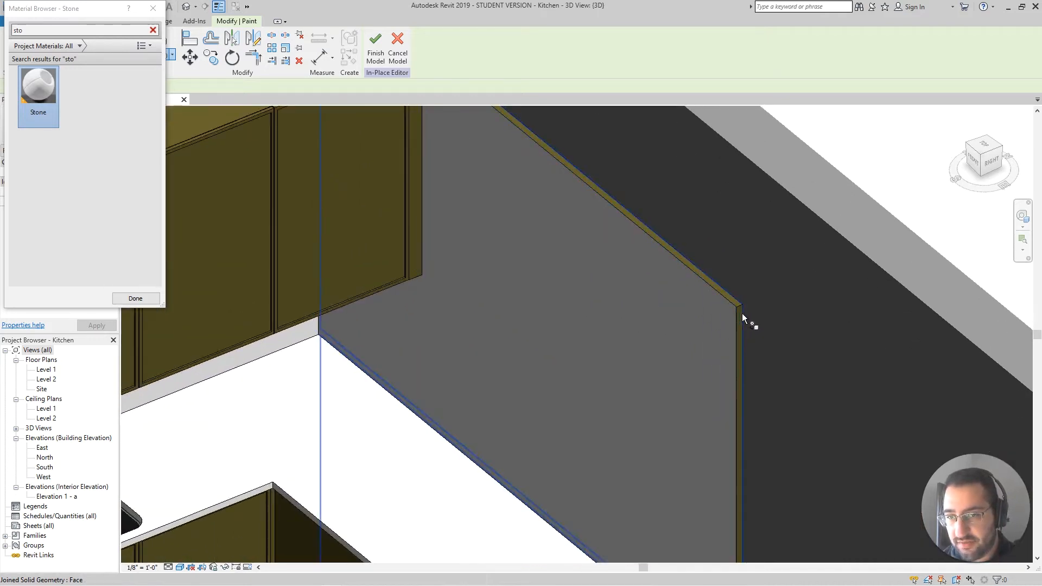
pyautogui.scroll(-2, 742, 314)
pyautogui.click(739, 314)
pyautogui.scroll(-5, 738, 312)
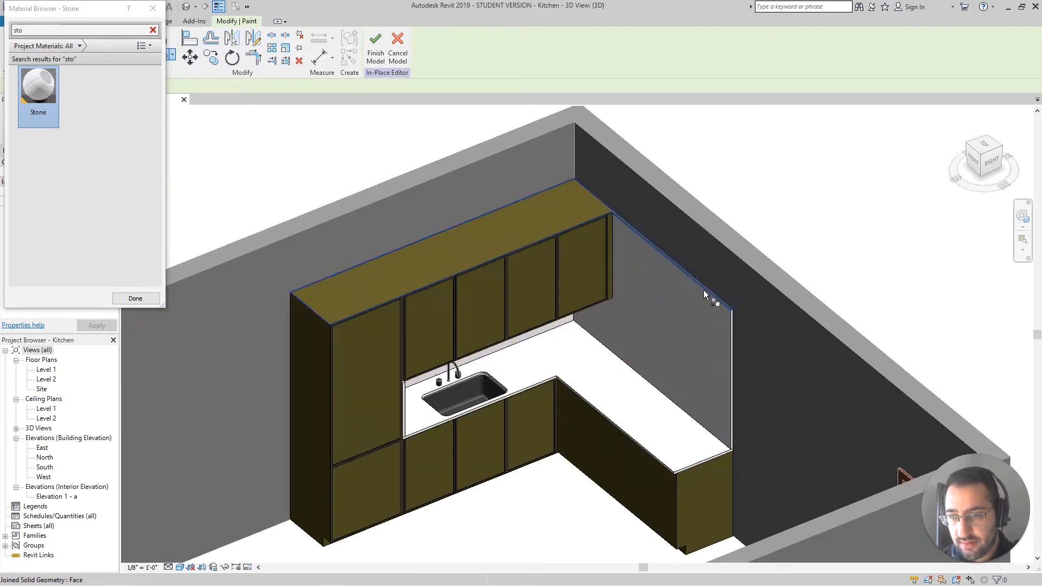
# Step: Try painting the thin top edge of the tall backsplash panel with Stone, and undo that paint
pyautogui.scroll(5, 700, 285)
pyautogui.scroll(-4, 641, 231)
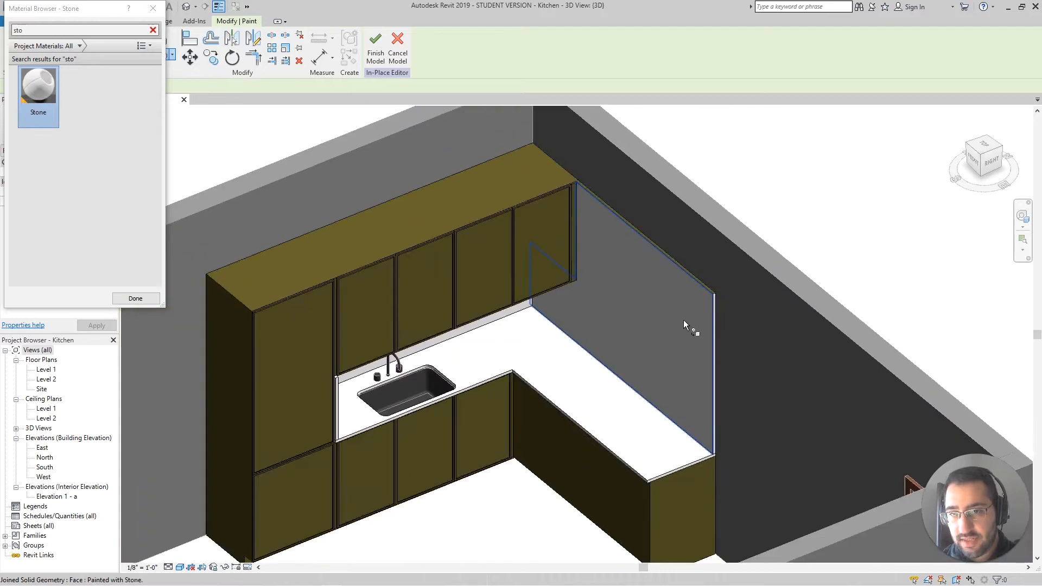
pyautogui.scroll(5, 543, 189)
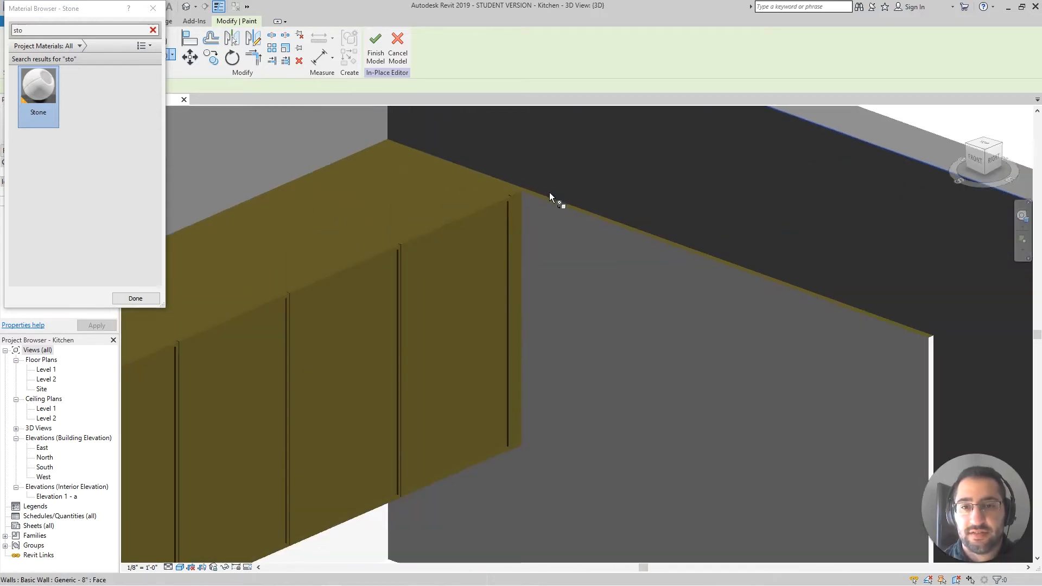
pyautogui.scroll(-3, 537, 228)
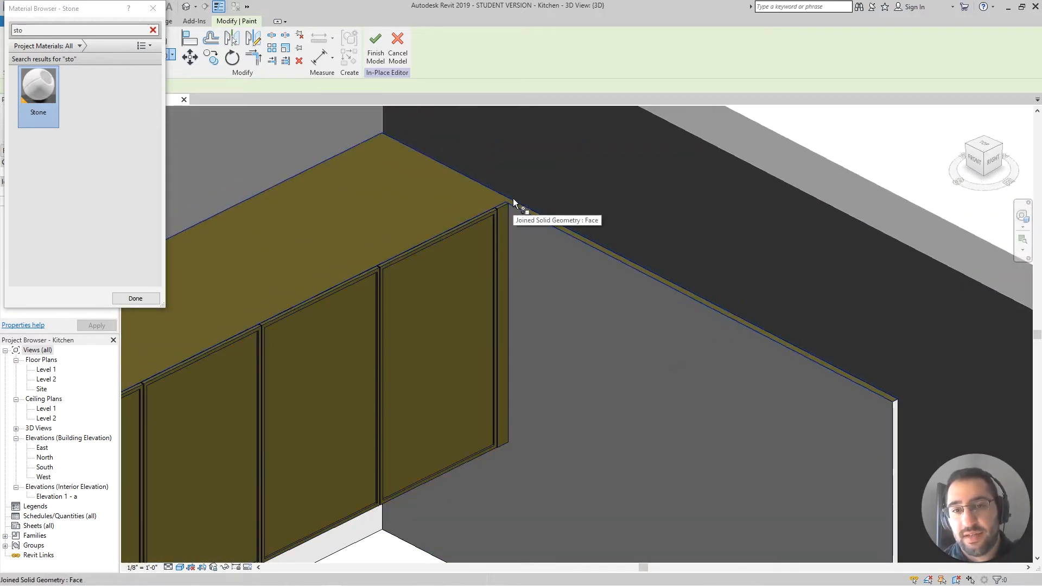
pyautogui.click(514, 202)
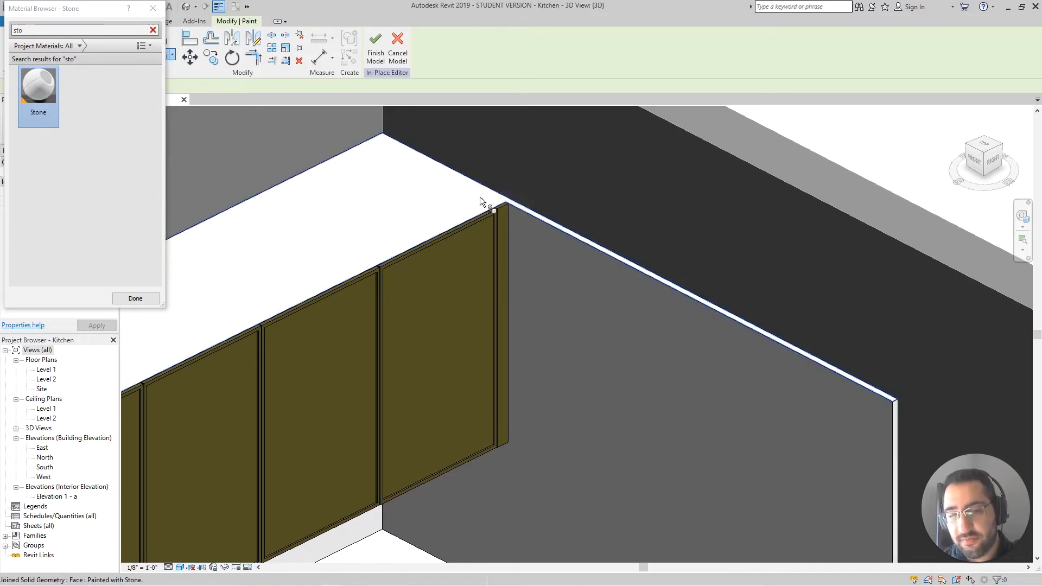
pyautogui.hotkey('ctrl', 'z')
# Step: Split the casework's top face with a short line across the corner where the upper cabinets meet the backsplash panel
pyautogui.scroll(-2, 511, 231)
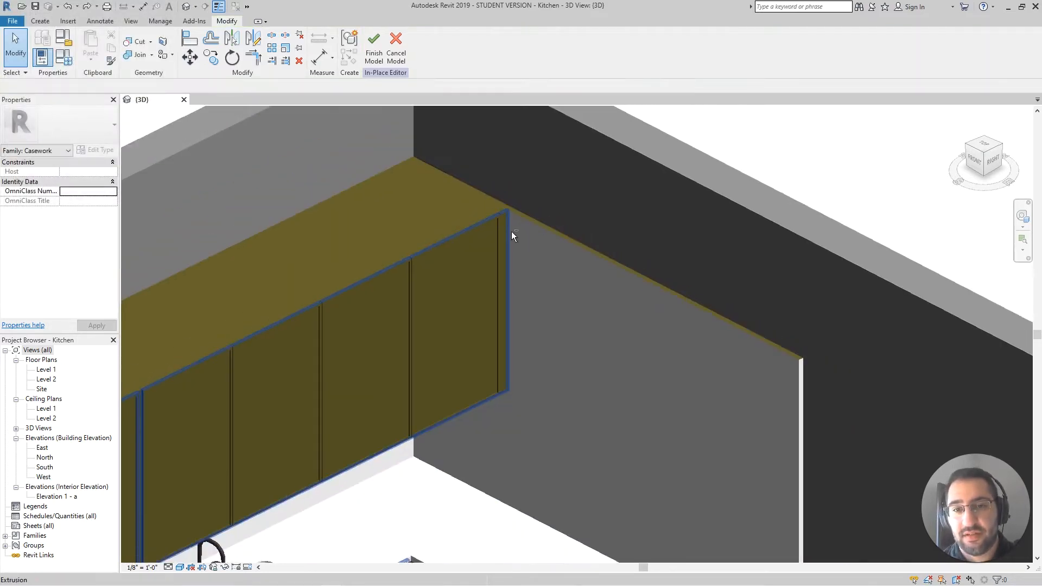
pyautogui.moveTo(514, 212); pyautogui.dragTo(457, 190, button='middle')
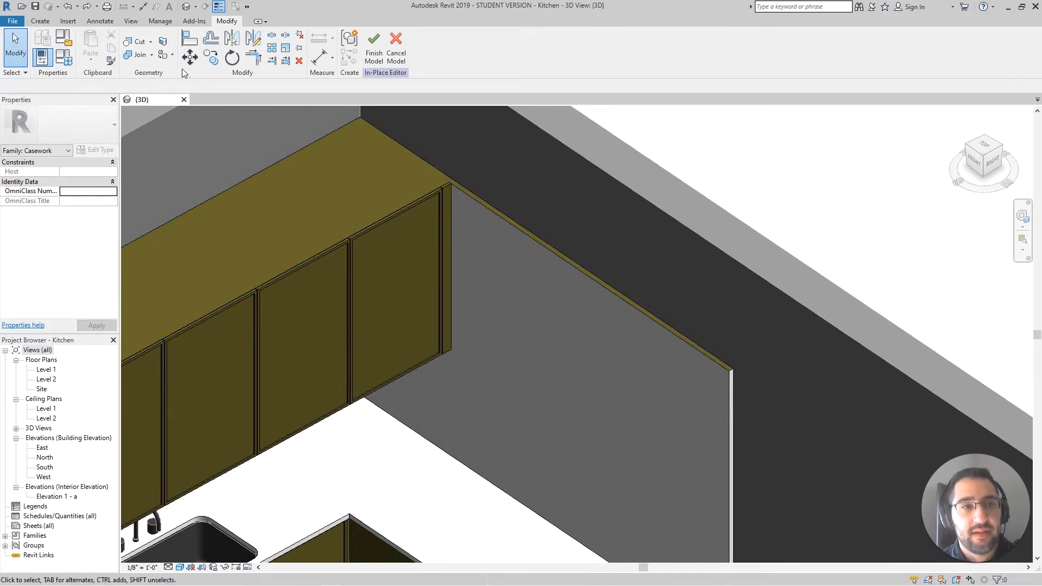
pyautogui.click(164, 42)
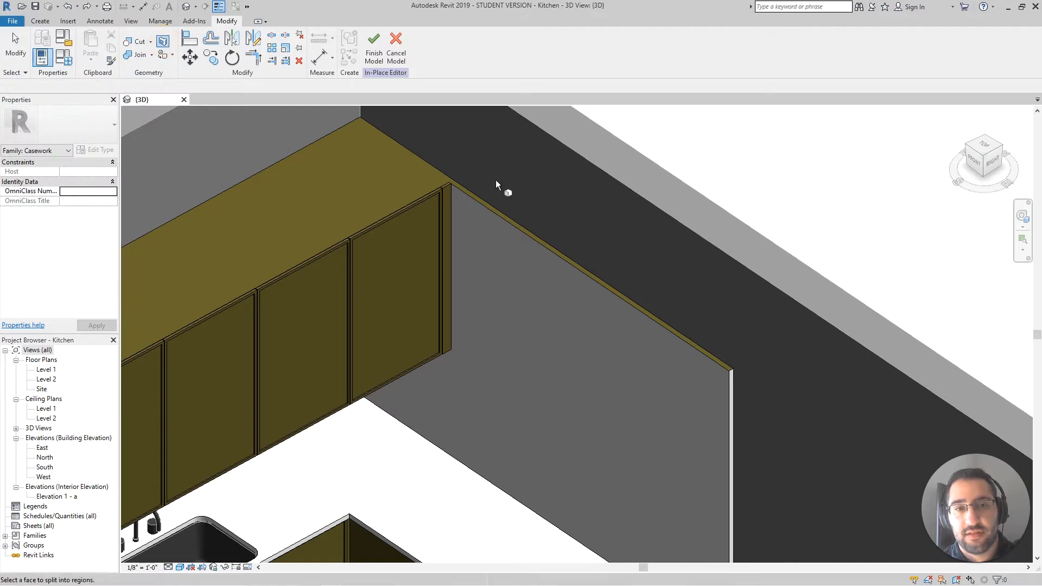
pyautogui.click(445, 177)
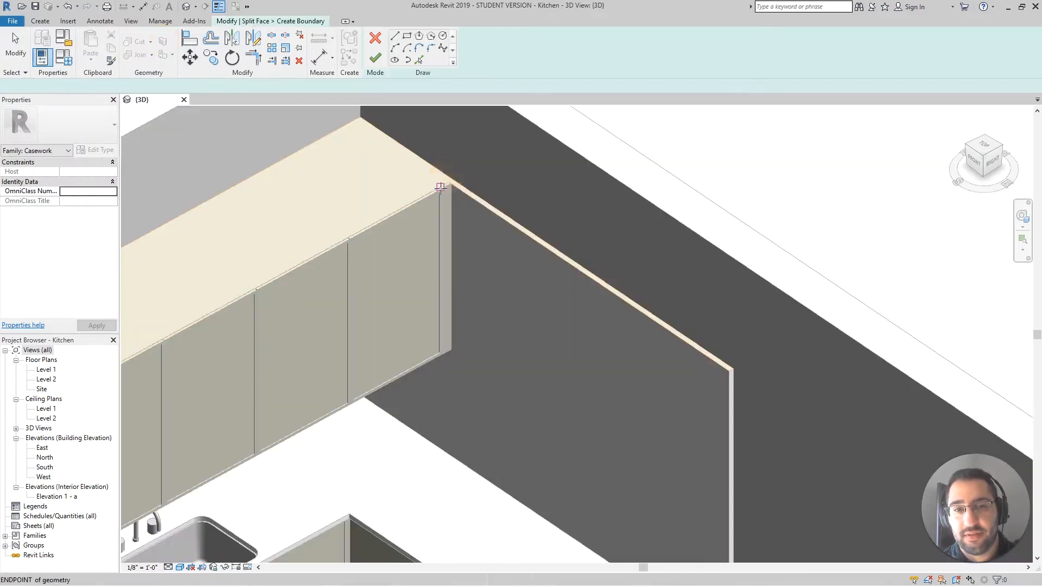
pyautogui.scroll(2, 445, 161)
pyautogui.scroll(3, 446, 160)
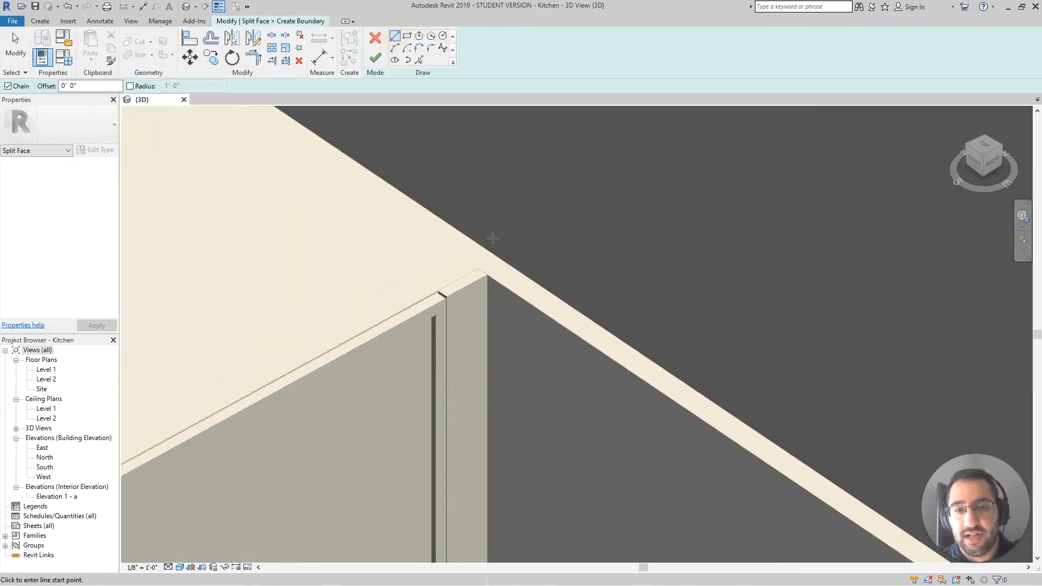
pyautogui.click(481, 267)
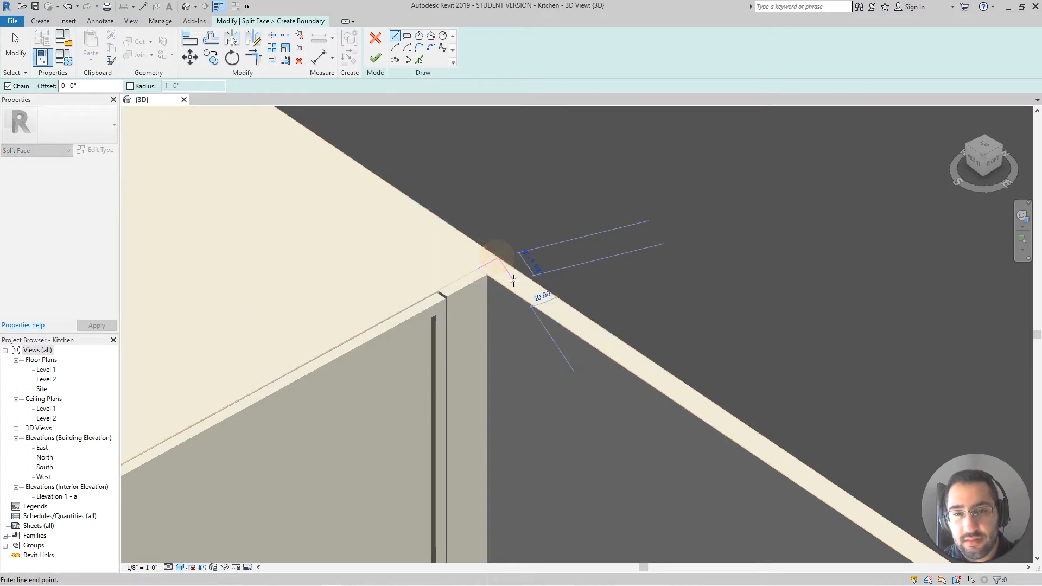
pyautogui.click(384, 57)
pyautogui.scroll(-3, 481, 253)
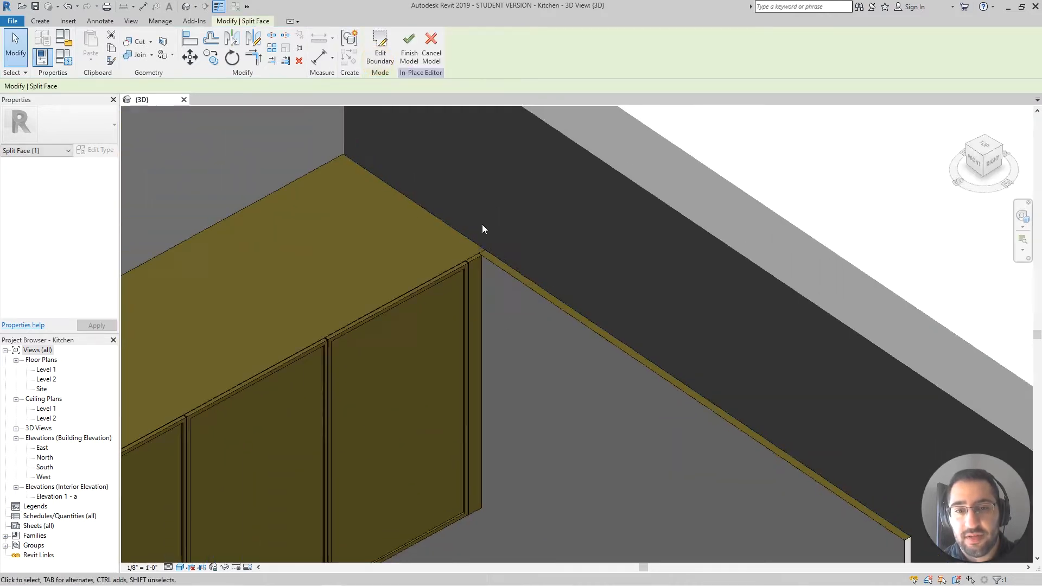
pyautogui.scroll(3, 482, 224)
pyautogui.scroll(-4, 494, 273)
pyautogui.moveTo(536, 332); pyautogui.dragTo(491, 299, button='middle')
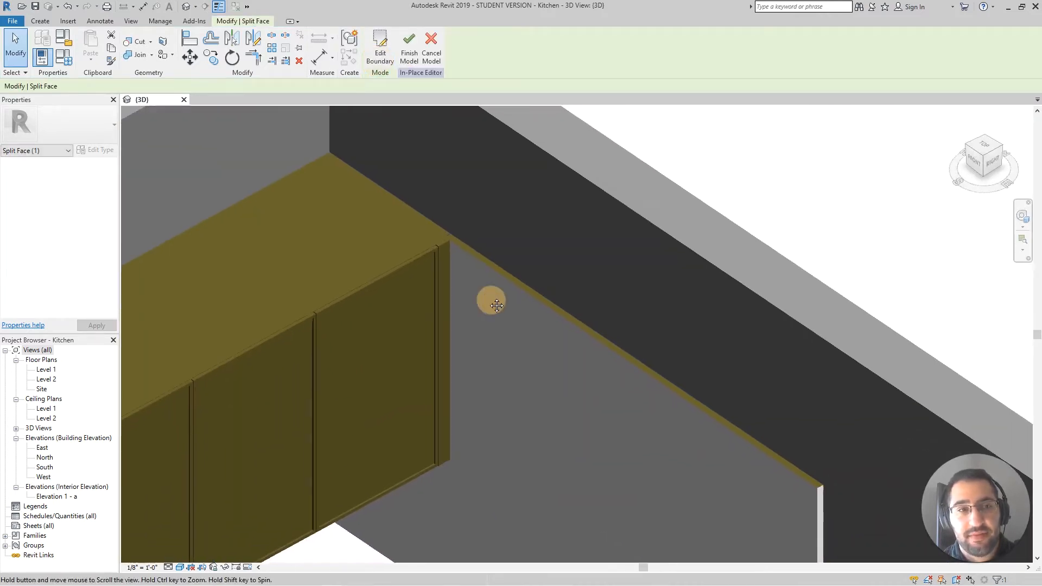
# Step: Paint the thin top edge of the tall backsplash panel with the Stone material and finish painting
pyautogui.click(163, 55)
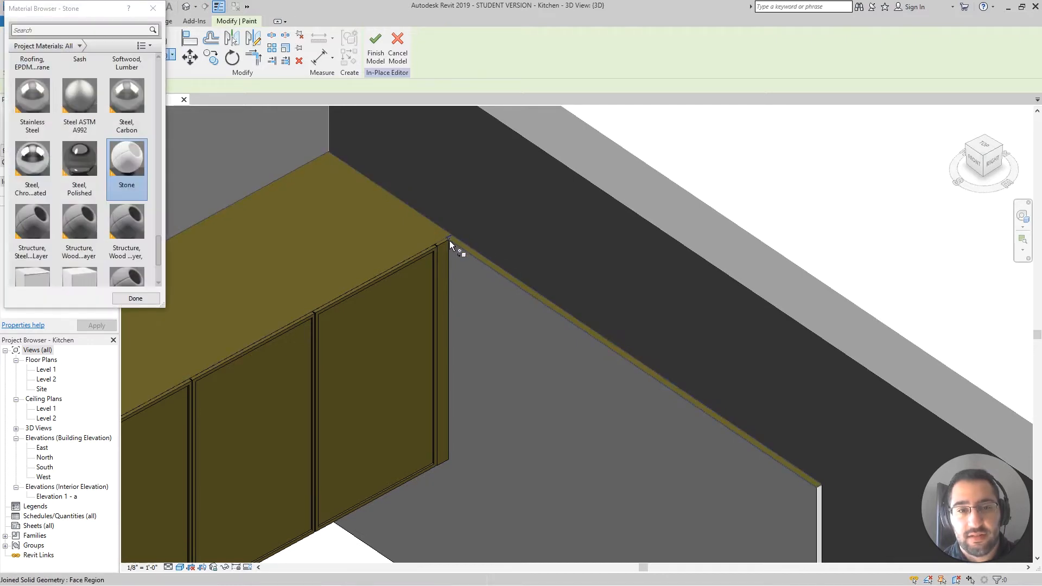
pyautogui.scroll(3, 454, 236)
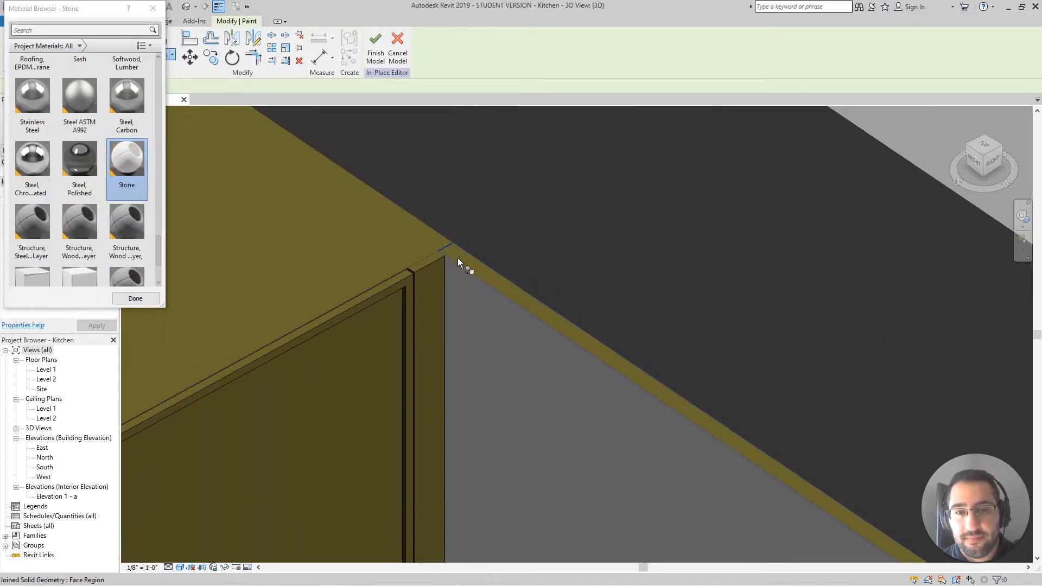
pyautogui.click(458, 258)
pyautogui.scroll(-3, 446, 243)
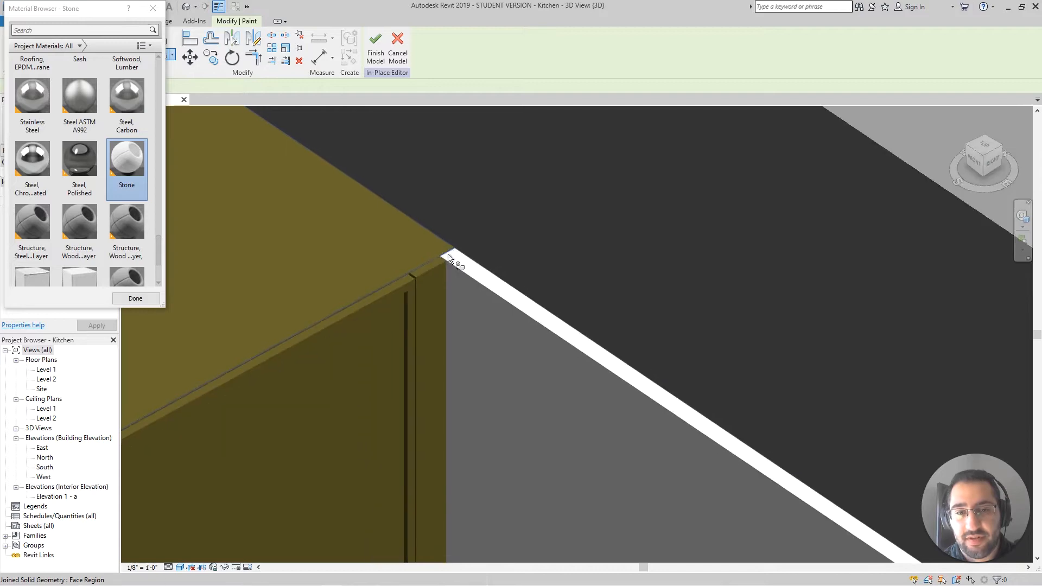
pyautogui.scroll(-4, 464, 270)
pyautogui.moveTo(522, 392); pyautogui.dragTo(557, 321, button='middle')
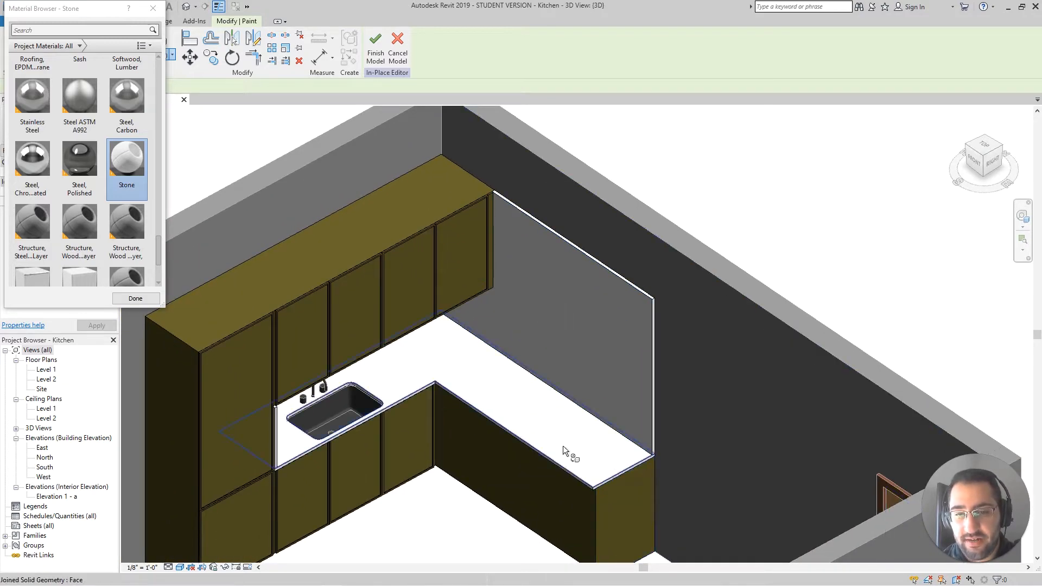
pyautogui.keyDown('shift'); pyautogui.moveTo(529, 449); pyautogui.dragTo(543, 386, button='middle'); pyautogui.keyUp('shift')
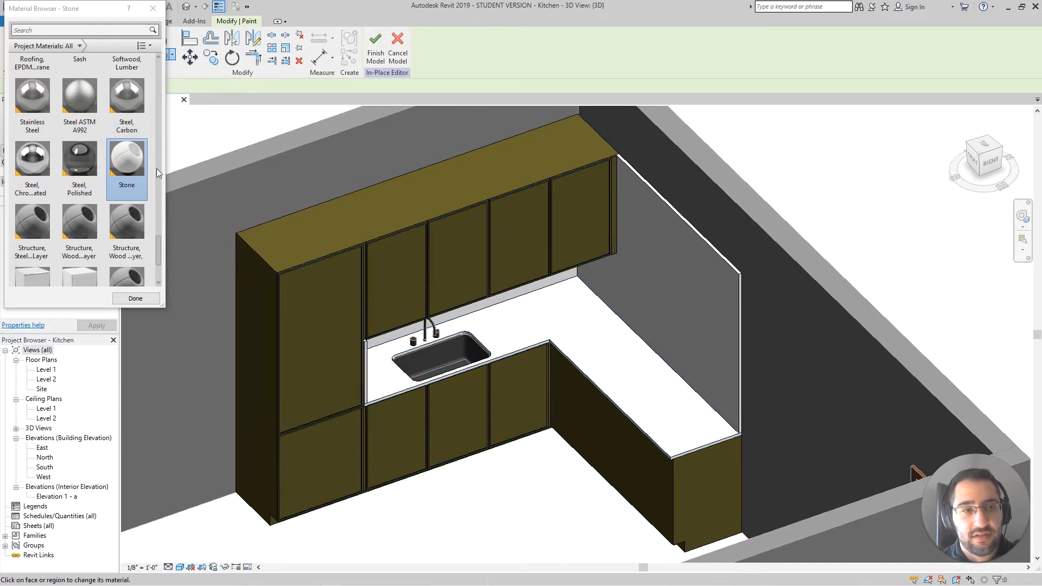
pyautogui.click(135, 298)
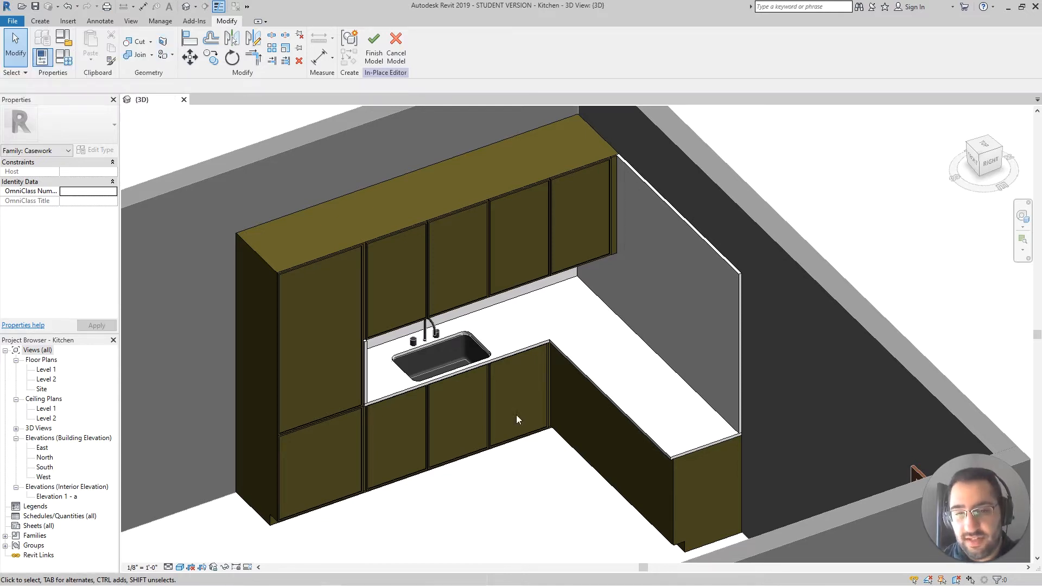
# Step: Examine the painted cabinets, countertop and backsplash panel from several angles
pyautogui.scroll(-2, 547, 431)
pyautogui.scroll(-1, 547, 431)
pyautogui.scroll(5, 549, 437)
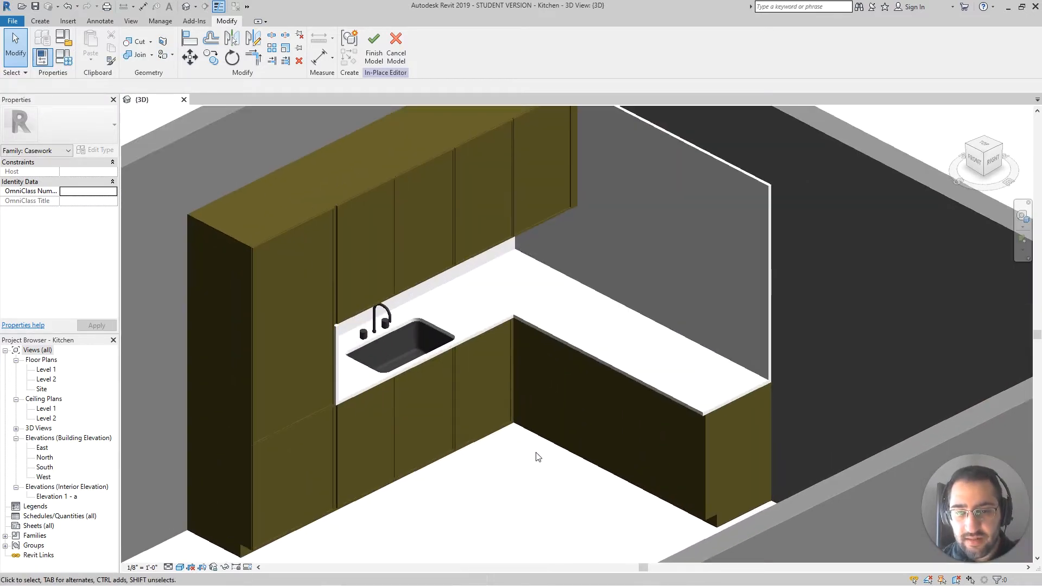
pyautogui.scroll(-1, 551, 439)
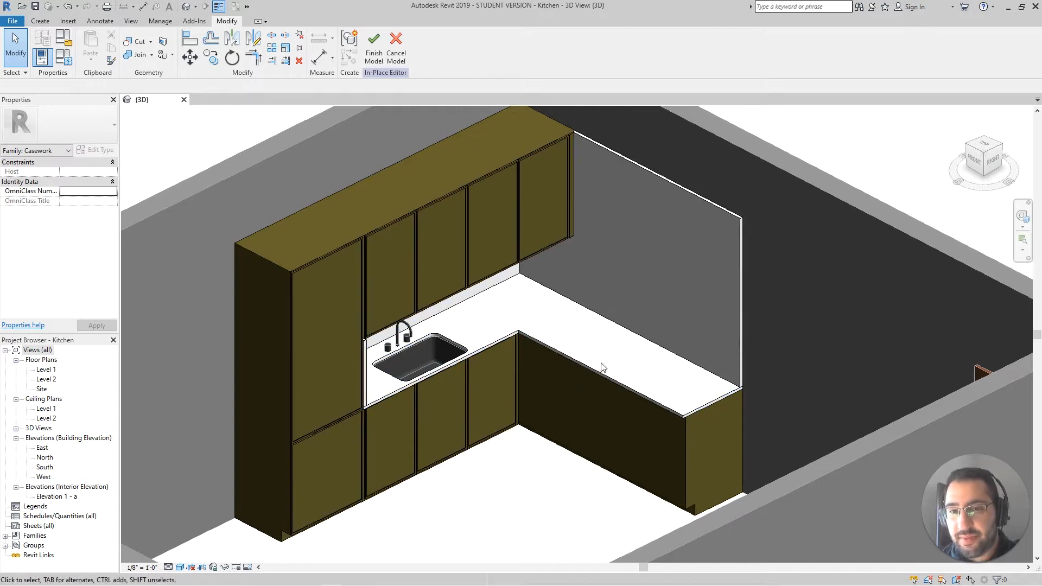
pyautogui.moveTo(588, 372); pyautogui.dragTo(558, 395, button='middle')
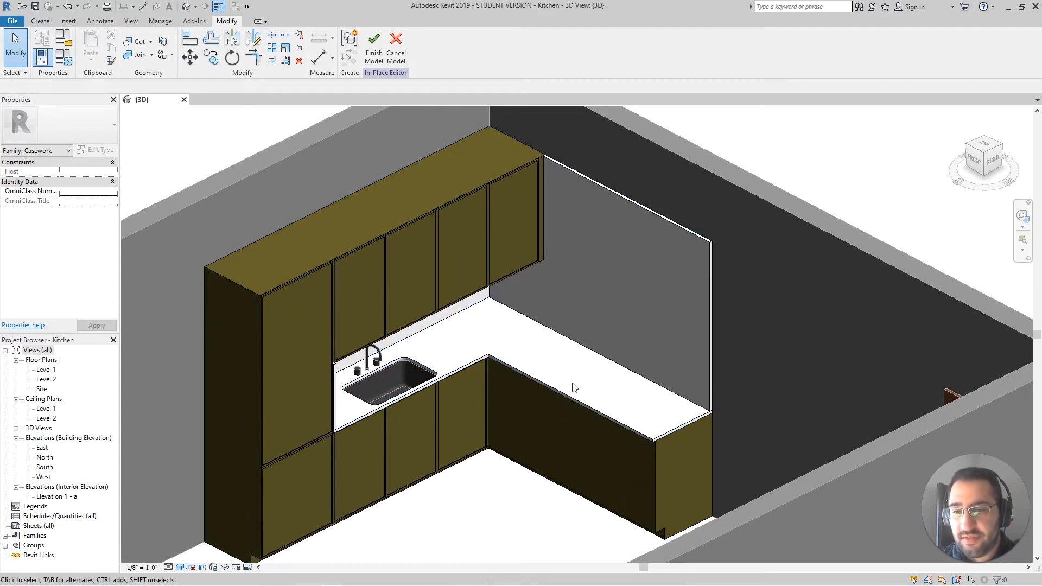
pyautogui.keyDown('shift'); pyautogui.moveTo(670, 454); pyautogui.dragTo(747, 490, button='middle'); pyautogui.keyUp('shift')
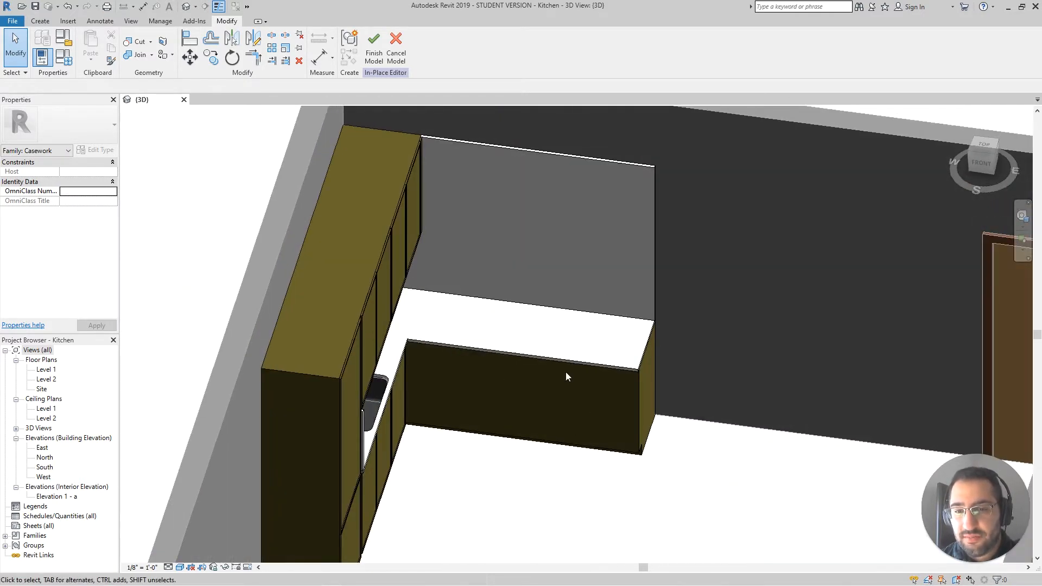
pyautogui.moveTo(556, 380)
pyautogui.keyDown('shift'); pyautogui.mouseDown(button='middle')
pyautogui.moveTo(551, 398)
pyautogui.moveTo(559, 367)
pyautogui.mouseUp(button='middle'); pyautogui.keyUp('shift')
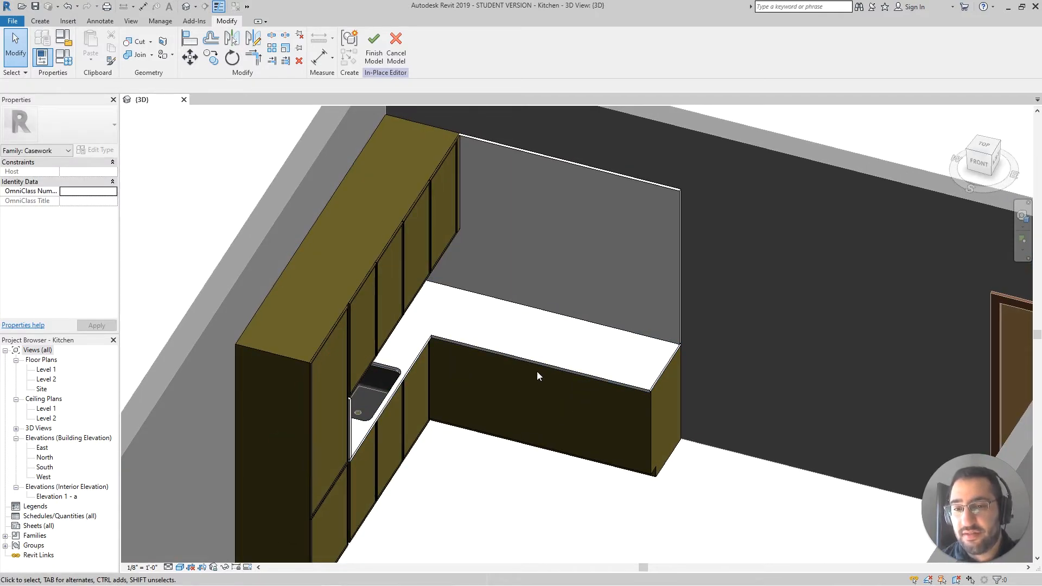
pyautogui.keyDown('shift'); pyautogui.moveTo(637, 441); pyautogui.dragTo(604, 442, button='middle'); pyautogui.keyUp('shift')
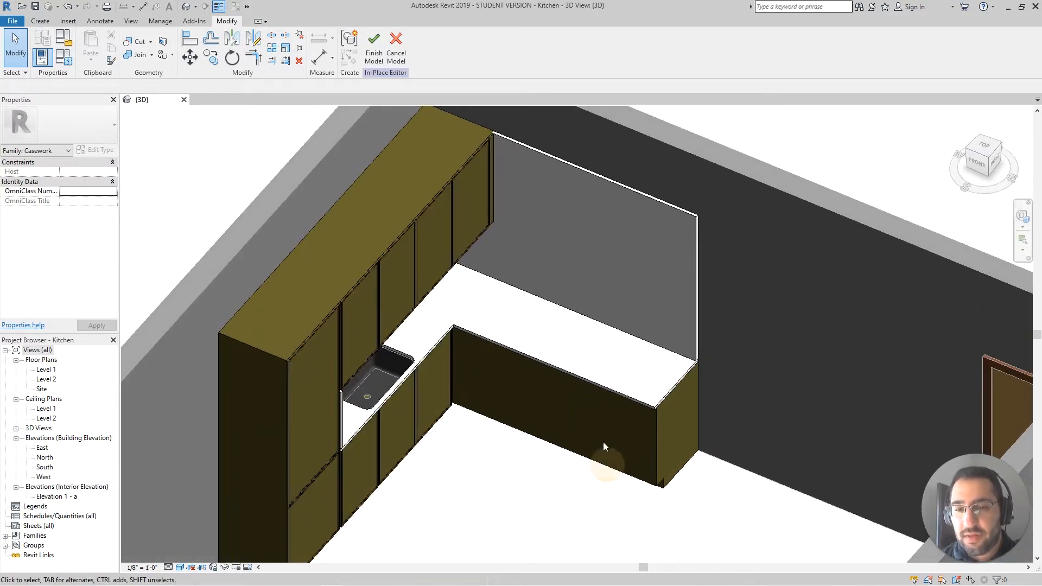
# Step: Open the main casework extrusion's sketch for editing
pyautogui.click(657, 456)
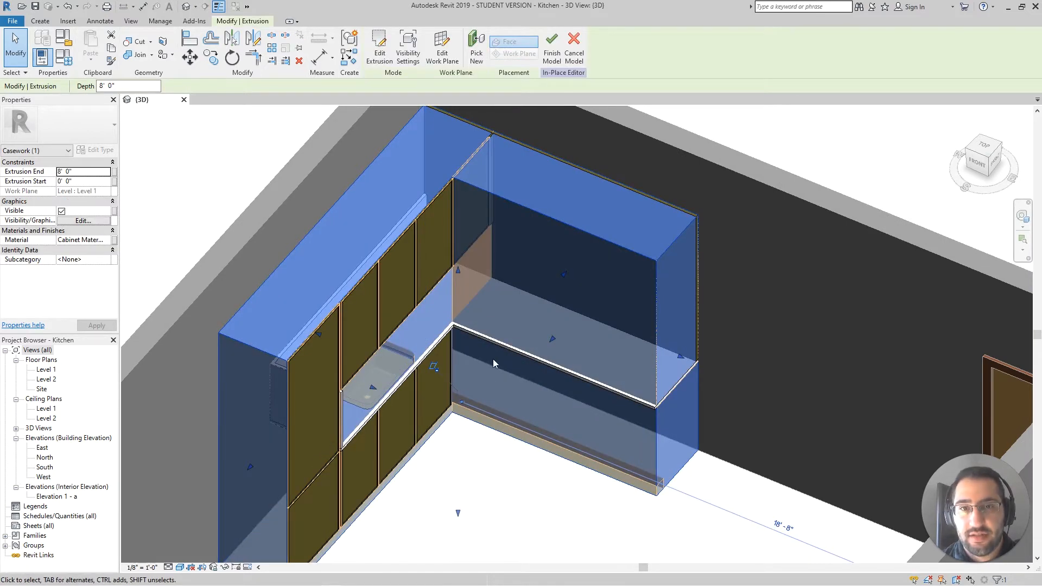
pyautogui.click(380, 50)
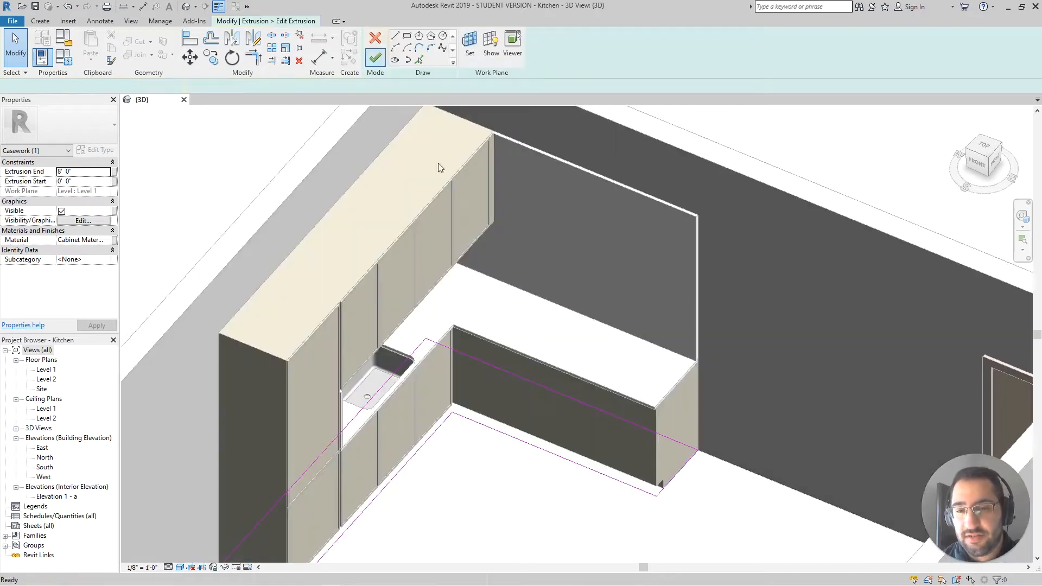
pyautogui.keyDown('shift'); pyautogui.moveTo(584, 425); pyautogui.dragTo(530, 369, button='middle'); pyautogui.keyUp('shift')
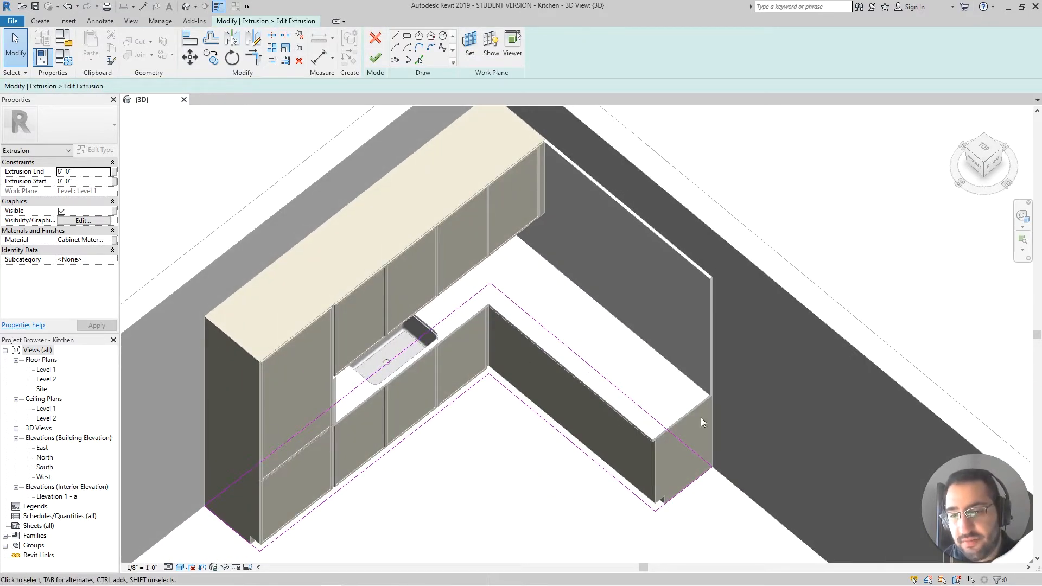
pyautogui.scroll(2, 651, 423)
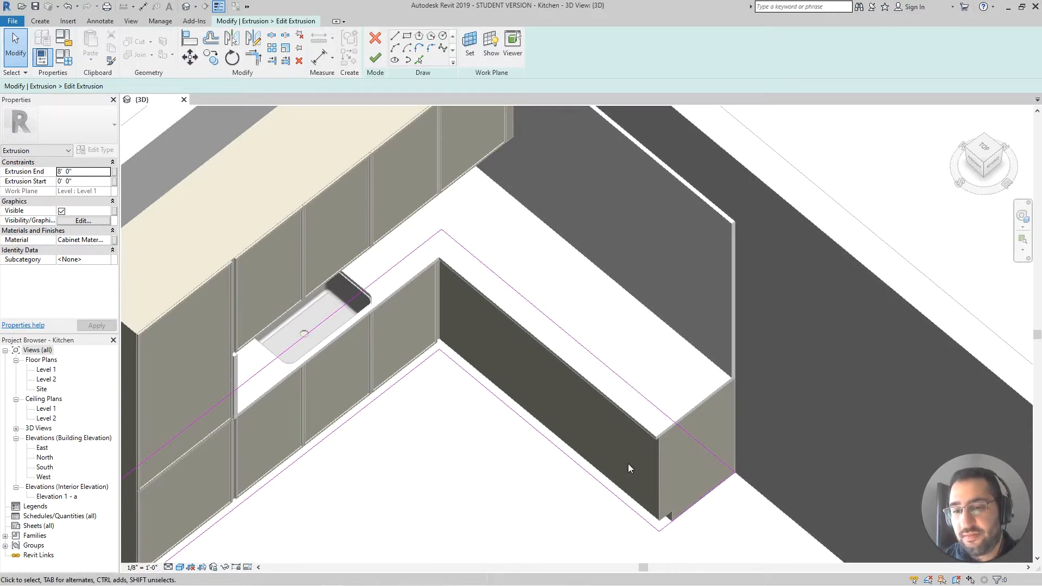
# Step: Copy the sketch's end line at the free end of the countertop leg 2' inward along the leg
pyautogui.click(688, 507)
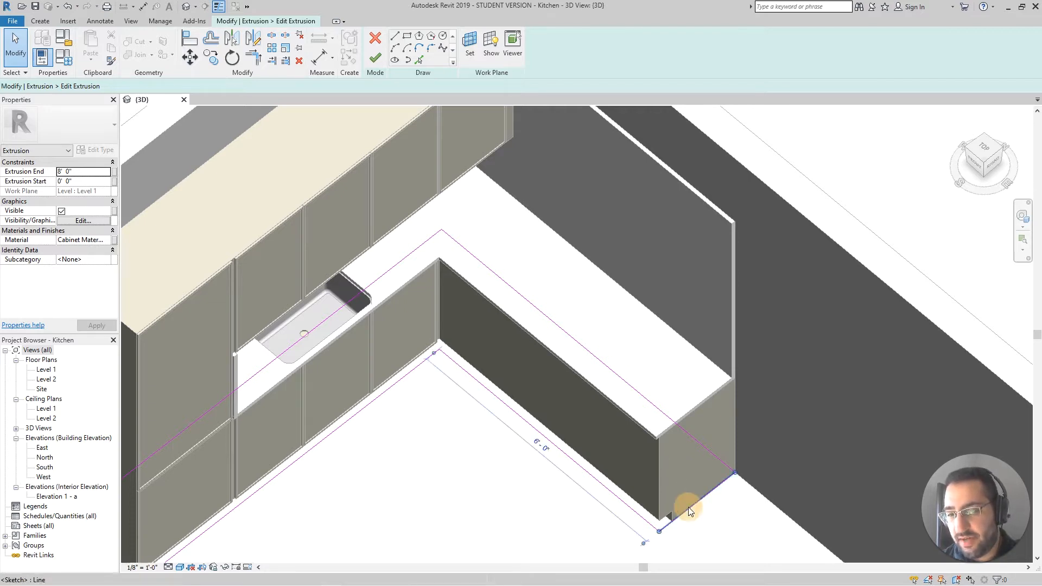
pyautogui.press('m')
pyautogui.press('v')
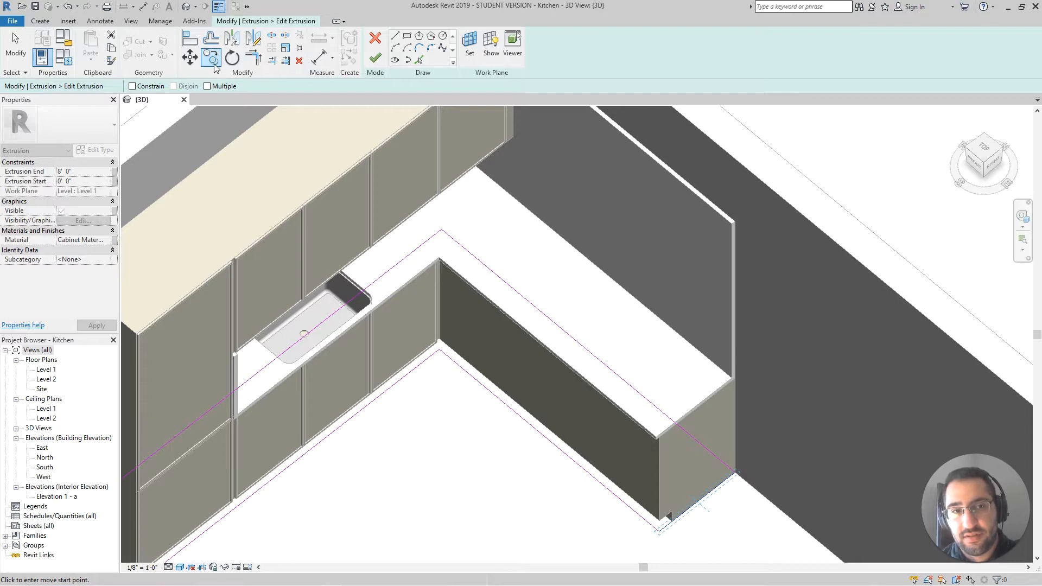
pyautogui.click(659, 532)
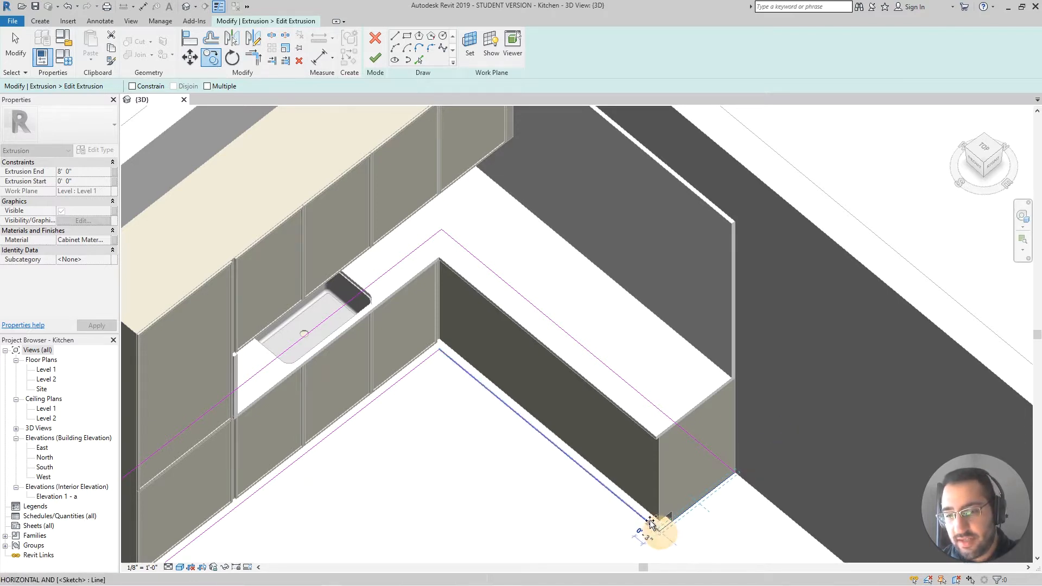
pyautogui.moveTo(651, 524); pyautogui.dragTo(637, 513)
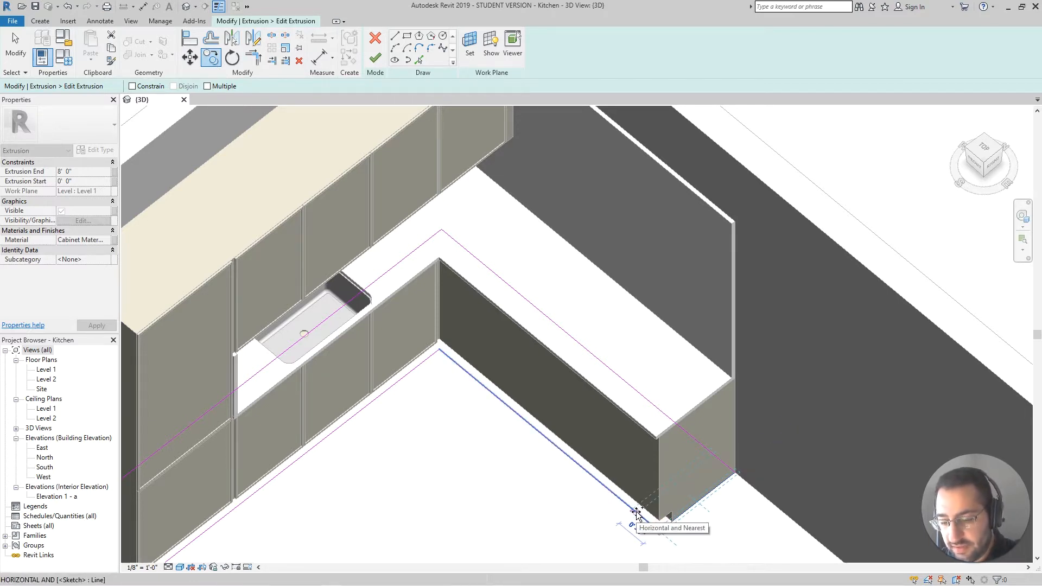
pyautogui.write('2')
pyautogui.press('Return')
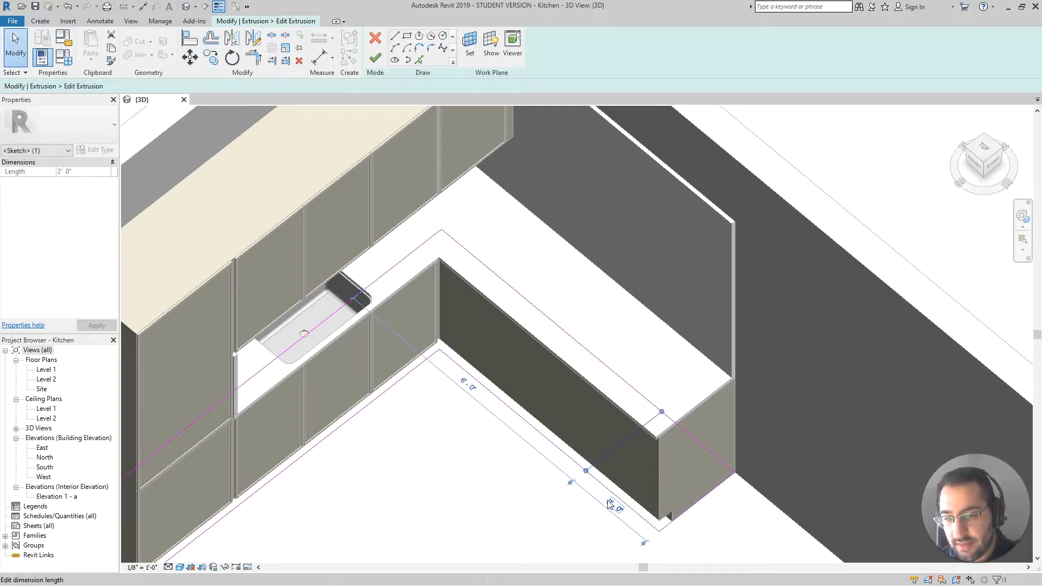
# Step: Copy the new cross line another 3' along the leg toward the inside corner
pyautogui.moveTo(596, 447); pyautogui.dragTo(628, 466, button='middle')
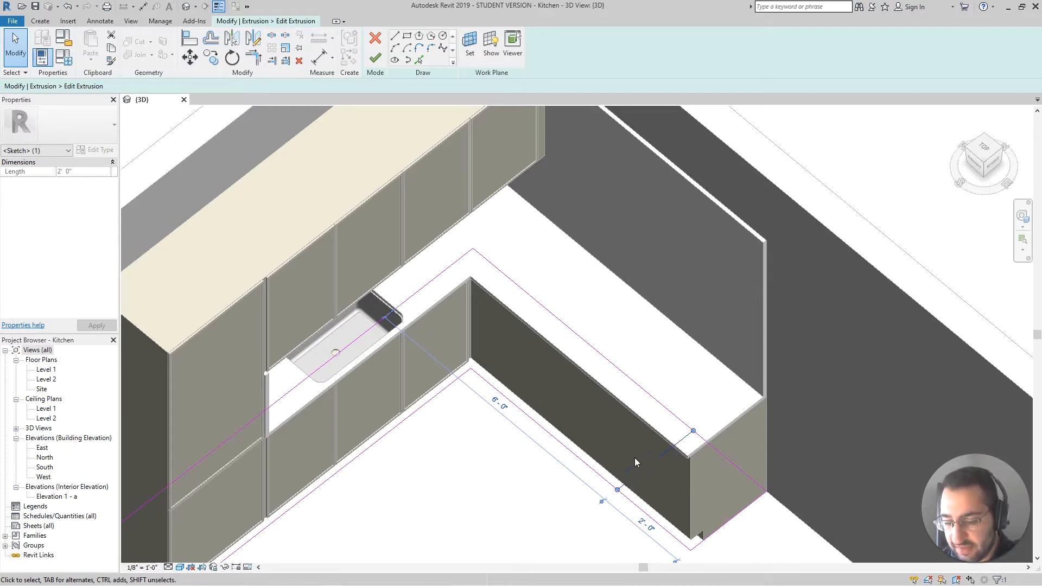
pyautogui.moveTo(635, 459); pyautogui.dragTo(626, 452, button='middle')
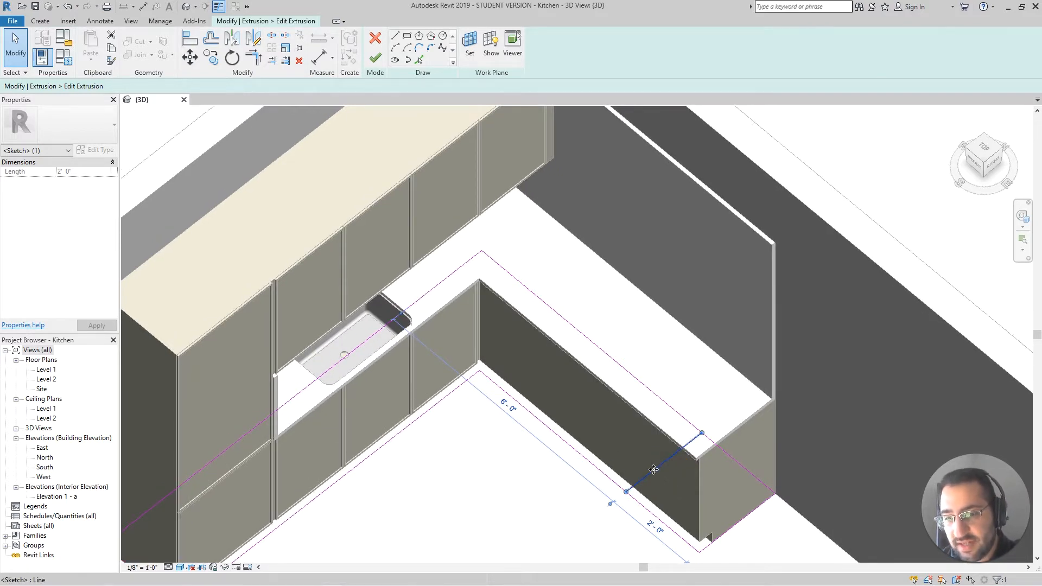
pyautogui.press('o')
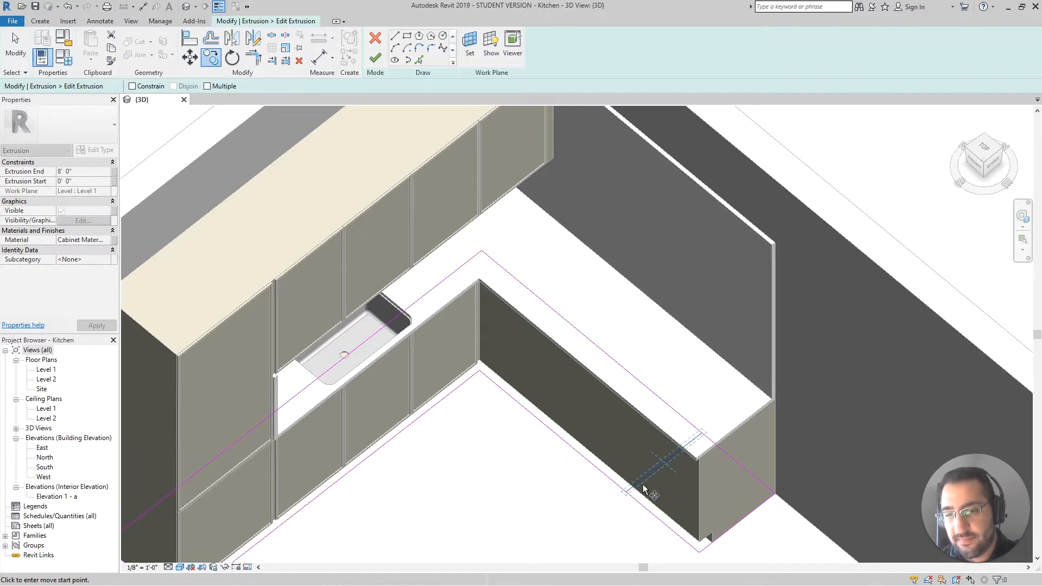
pyautogui.click(643, 485)
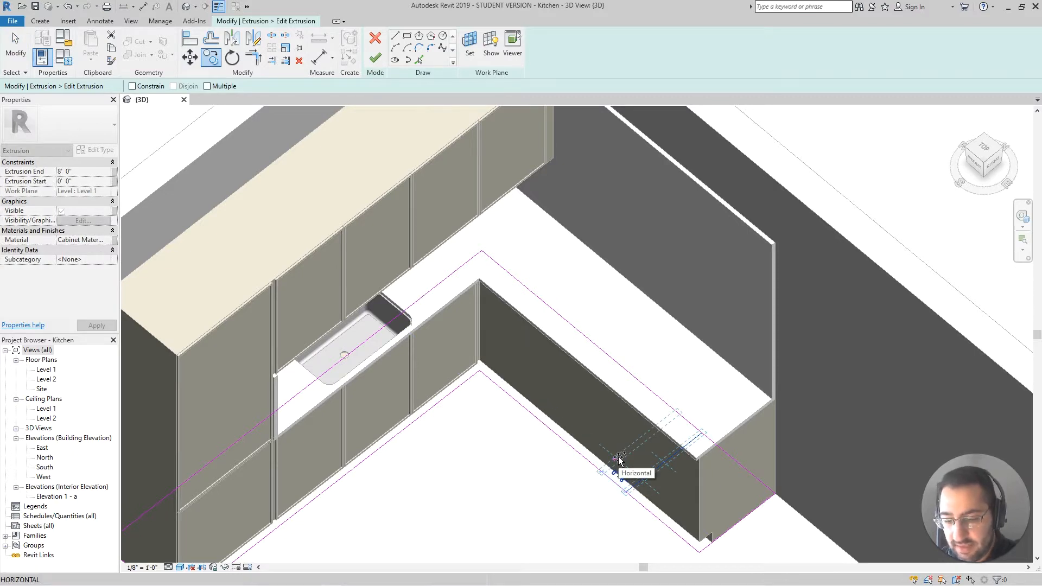
pyautogui.press('Return')
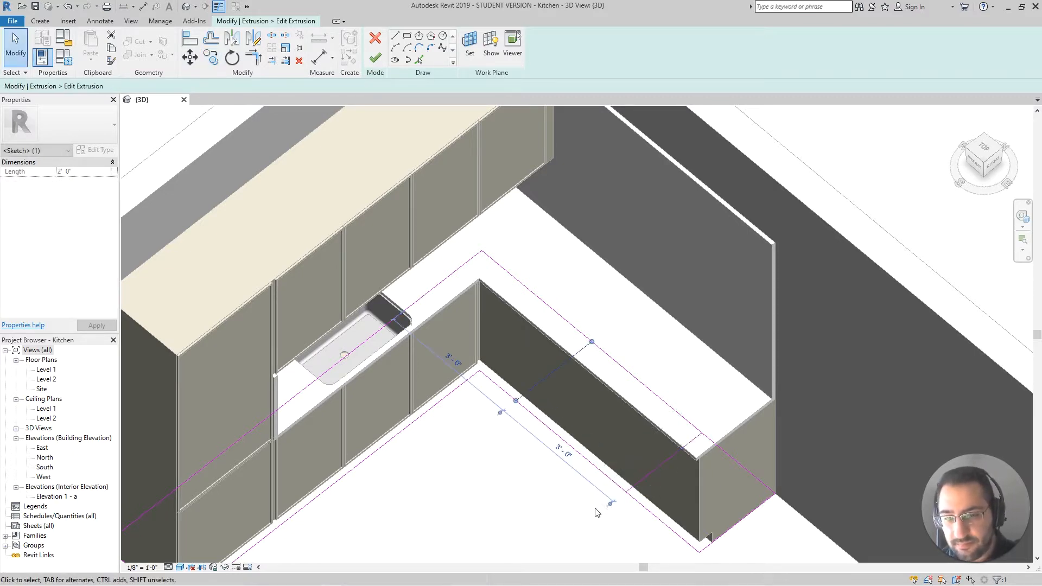
# Step: Try to finish the extrusion sketch with the two added cross lines, and return to sketching
pyautogui.scroll(-2, 572, 429)
pyautogui.moveTo(589, 474); pyautogui.dragTo(581, 379, button='middle')
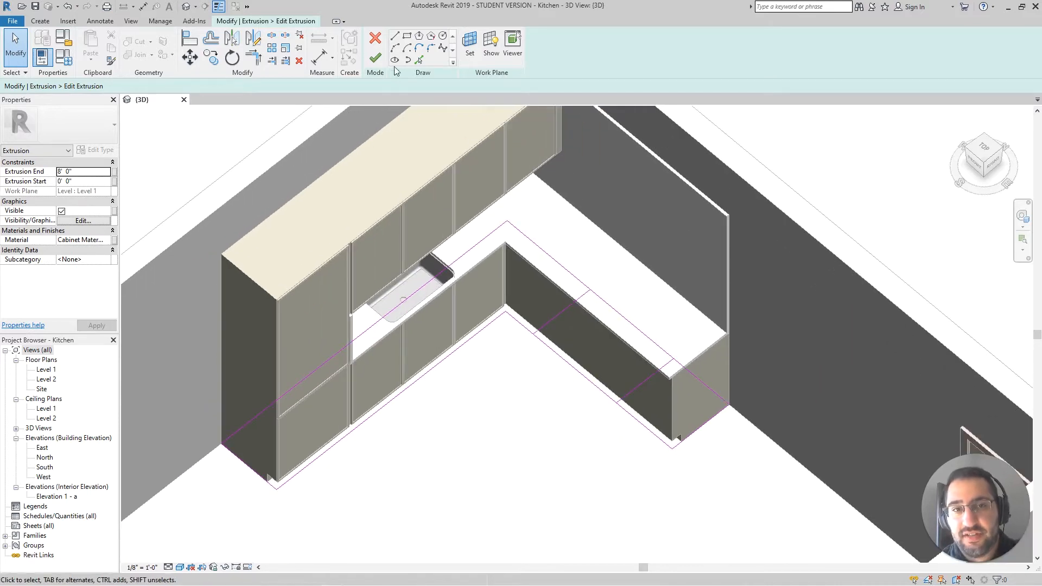
pyautogui.click(374, 61)
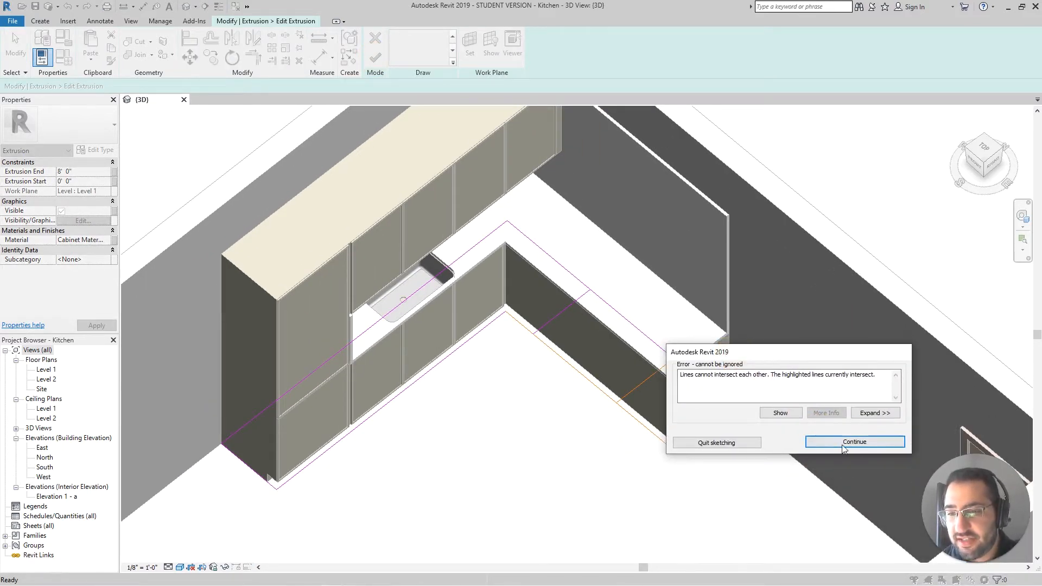
pyautogui.click(838, 443)
# Step: Split the front and back boundary lines of the countertop leg between the two cross lines
pyautogui.scroll(2, 603, 304)
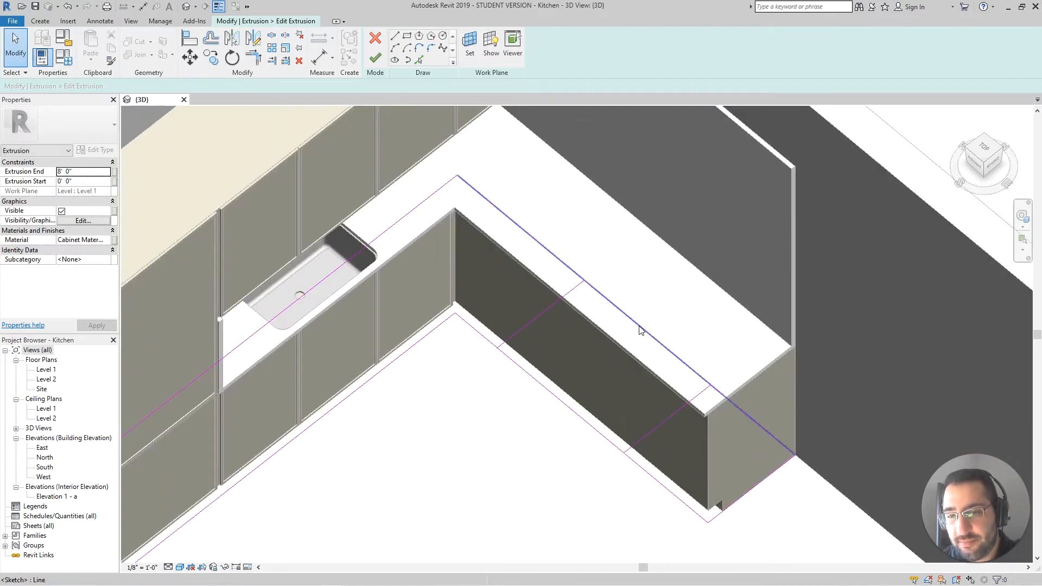
pyautogui.scroll(1, 575, 401)
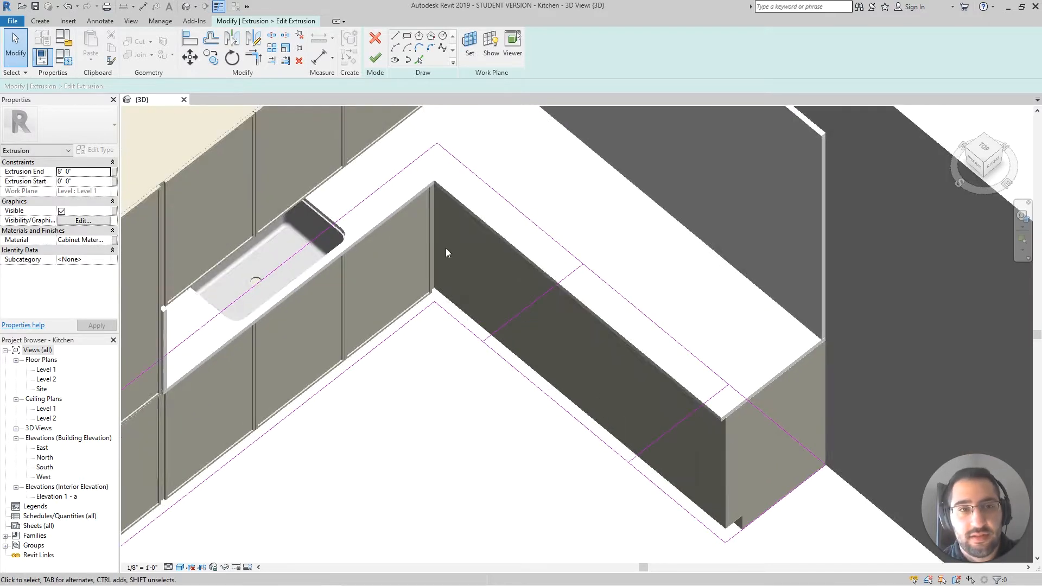
pyautogui.click(272, 36)
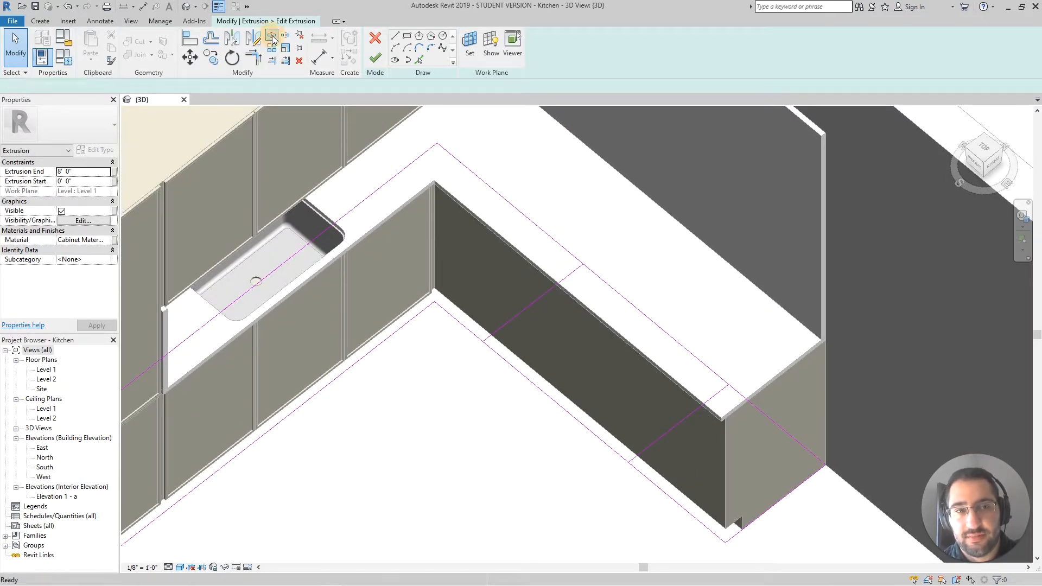
pyautogui.click(543, 390)
pyautogui.click(648, 317)
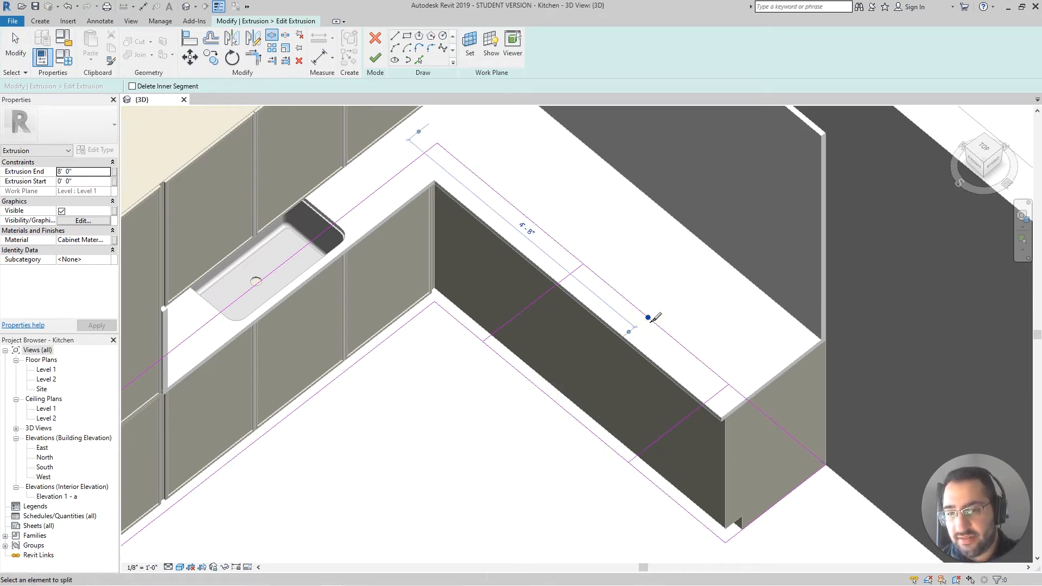
pyautogui.press('Escape')
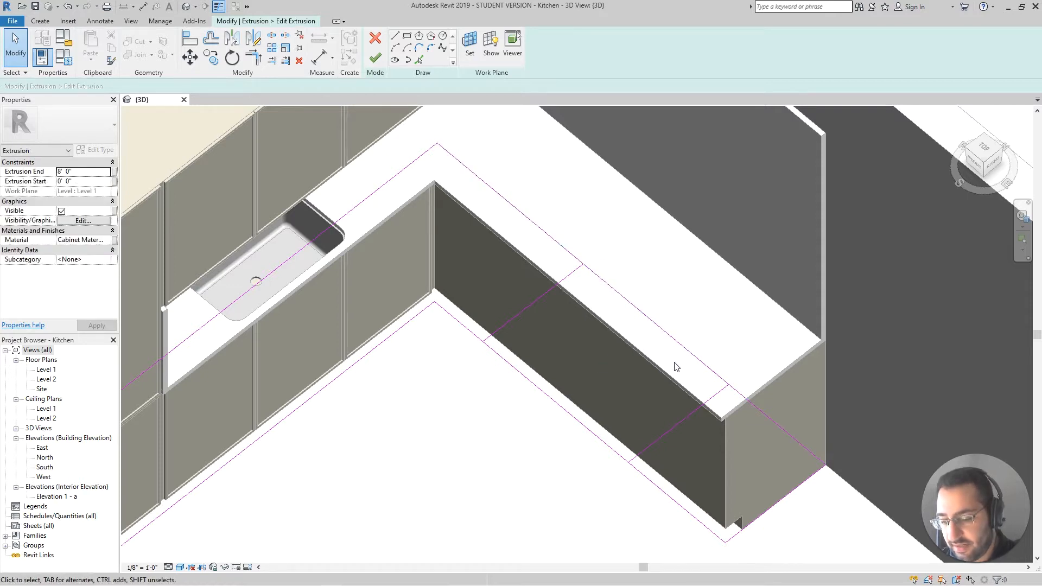
# Step: Trim the split front and back boundary lines of the cabinet leg to the two cross lines, forming two closed loops
pyautogui.press('t')
pyautogui.press('r')
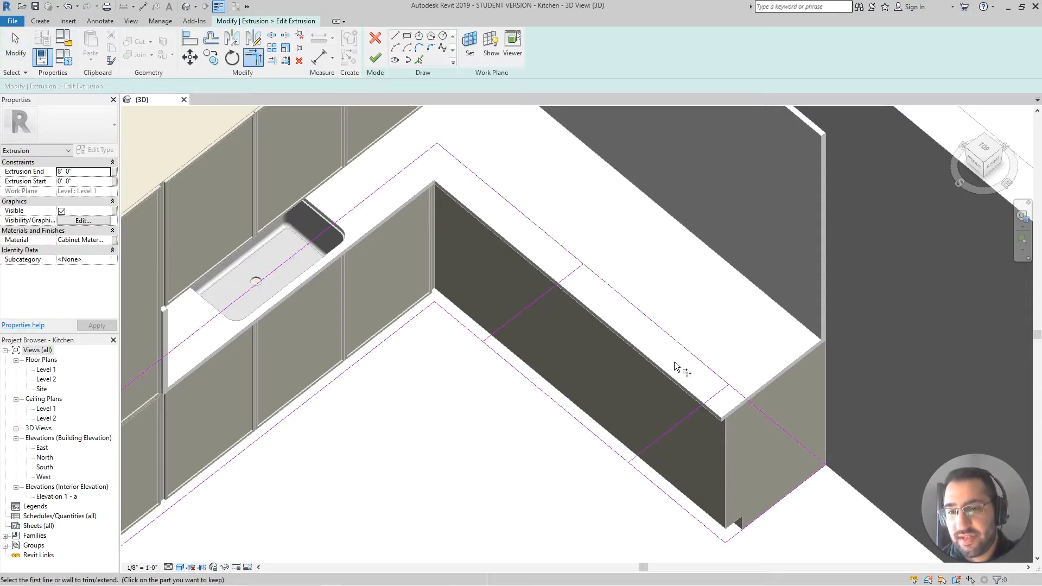
pyautogui.click(736, 389)
pyautogui.click(739, 392)
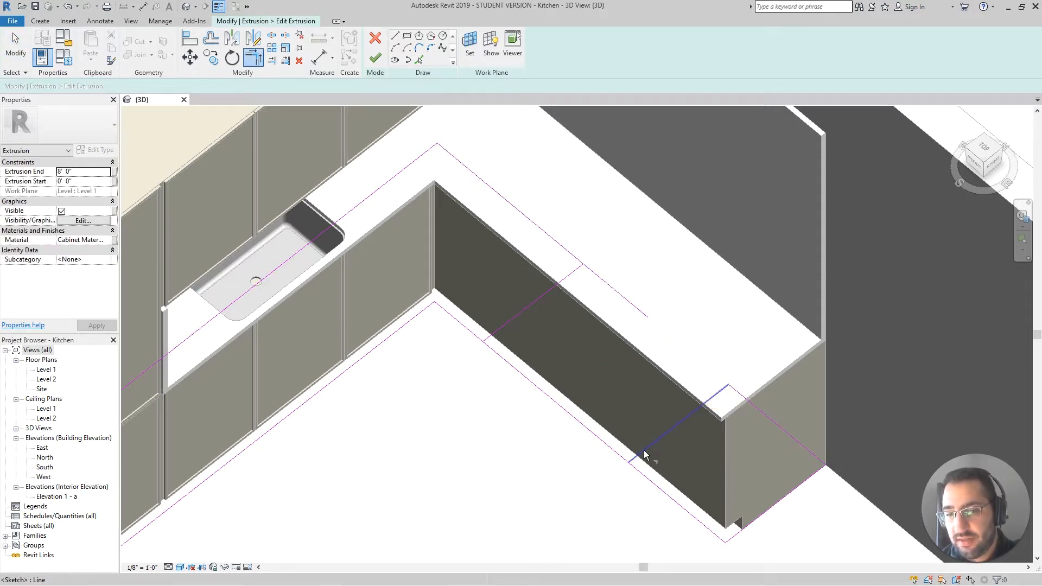
pyautogui.click(496, 332)
pyautogui.click(467, 329)
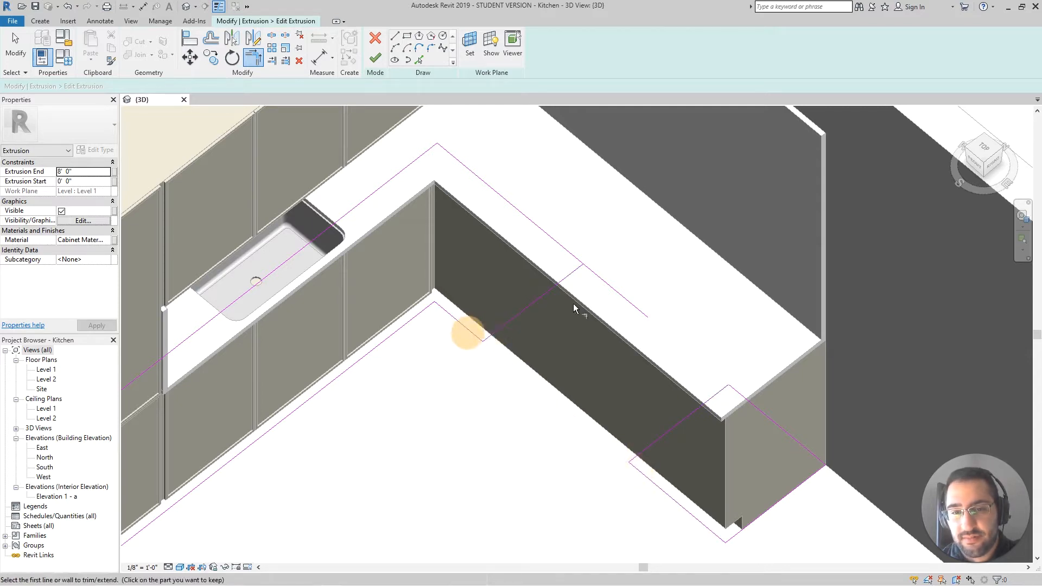
# Step: Finish the cabinet extrusion's sketch and view the opening under the countertop from another angle
pyautogui.scroll(-4, 571, 260)
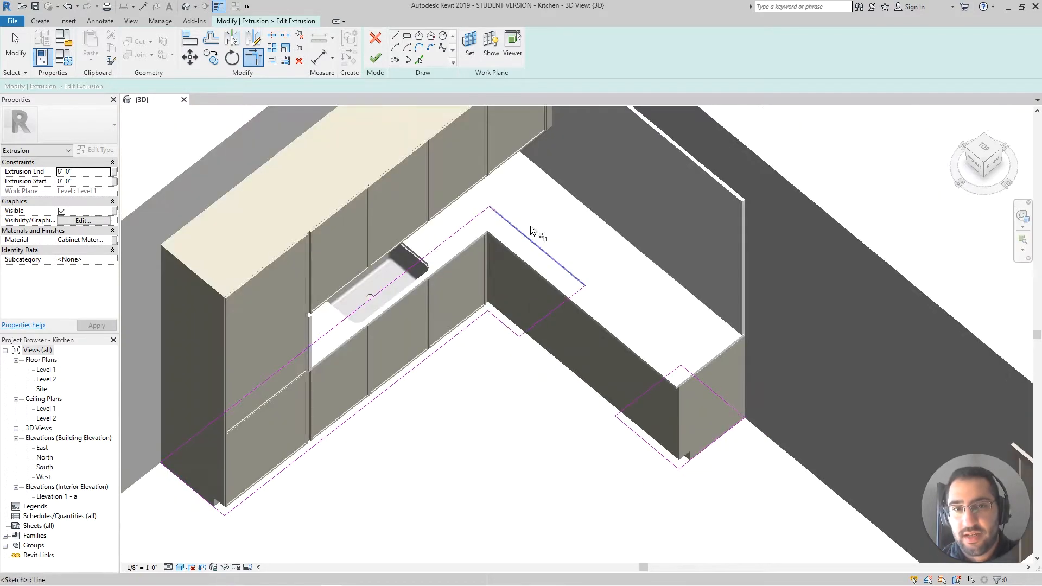
pyautogui.click(375, 59)
pyautogui.click(618, 461)
pyautogui.keyDown('shift'); pyautogui.moveTo(568, 324); pyautogui.dragTo(619, 389, button='middle'); pyautogui.keyUp('shift')
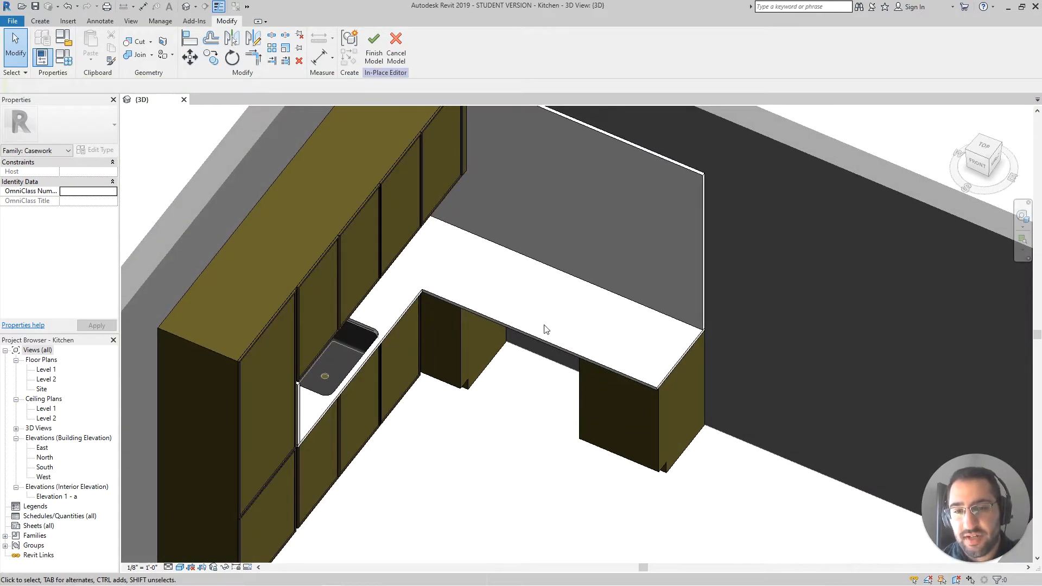
pyautogui.scroll(-2, 556, 408)
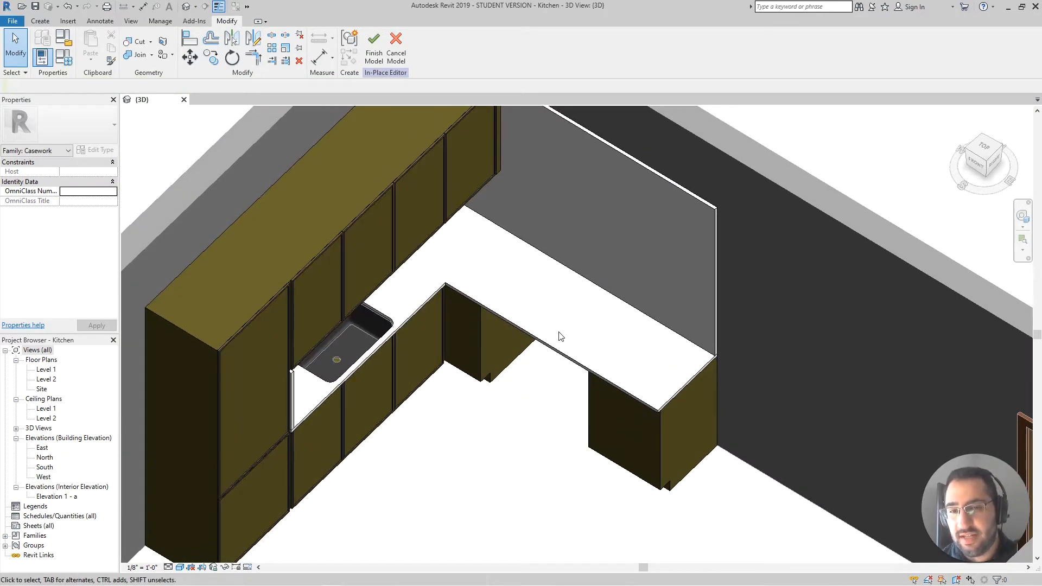
pyautogui.scroll(3, 544, 316)
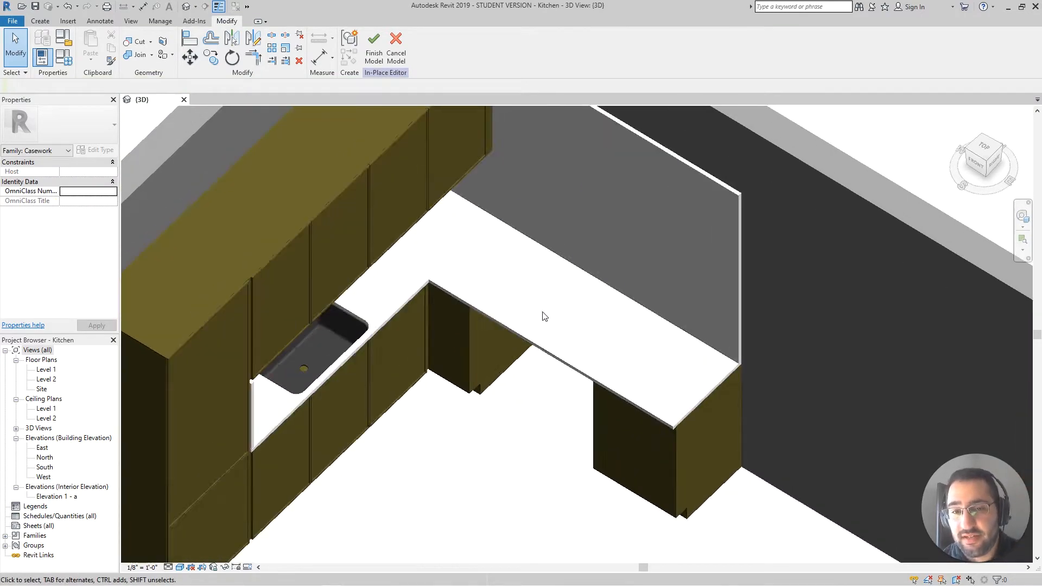
# Step: Edit the stone countertop extrusion's sketch and create cross lines by picking the cabinet edges on both sides of the gap
pyautogui.click(537, 352)
pyautogui.click(380, 49)
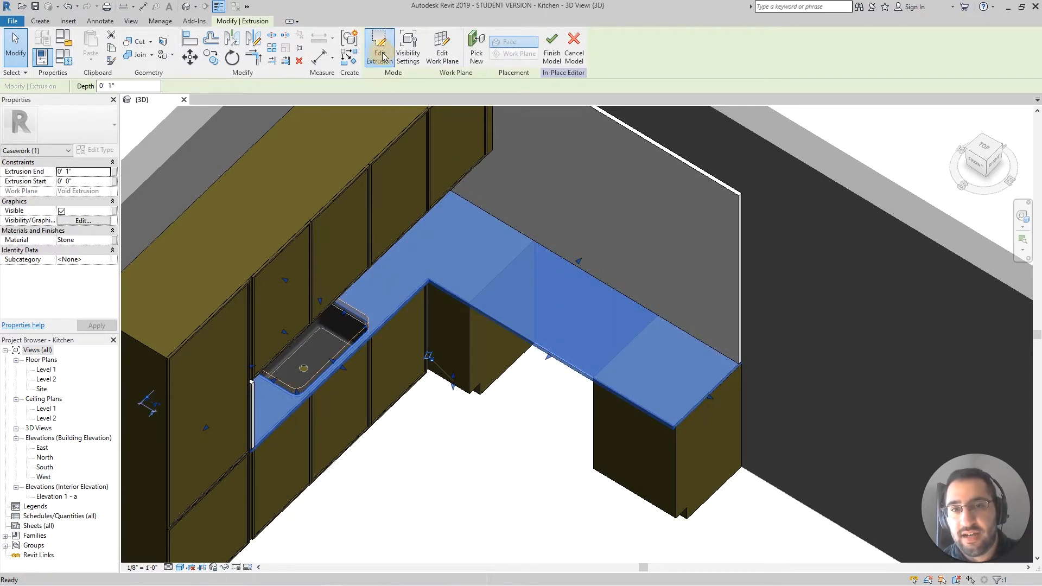
pyautogui.scroll(2, 510, 351)
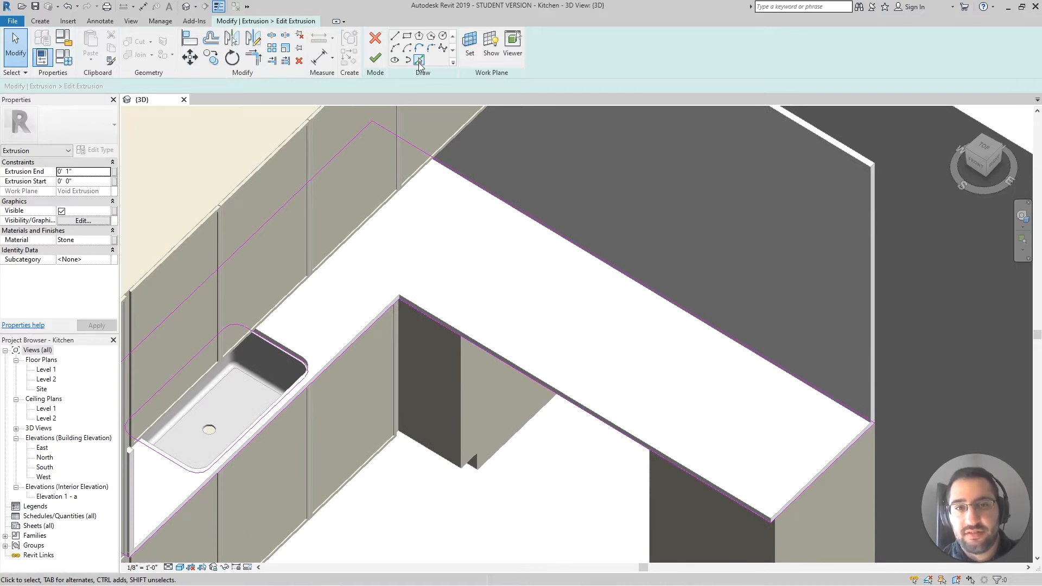
pyautogui.scroll(-1, 485, 400)
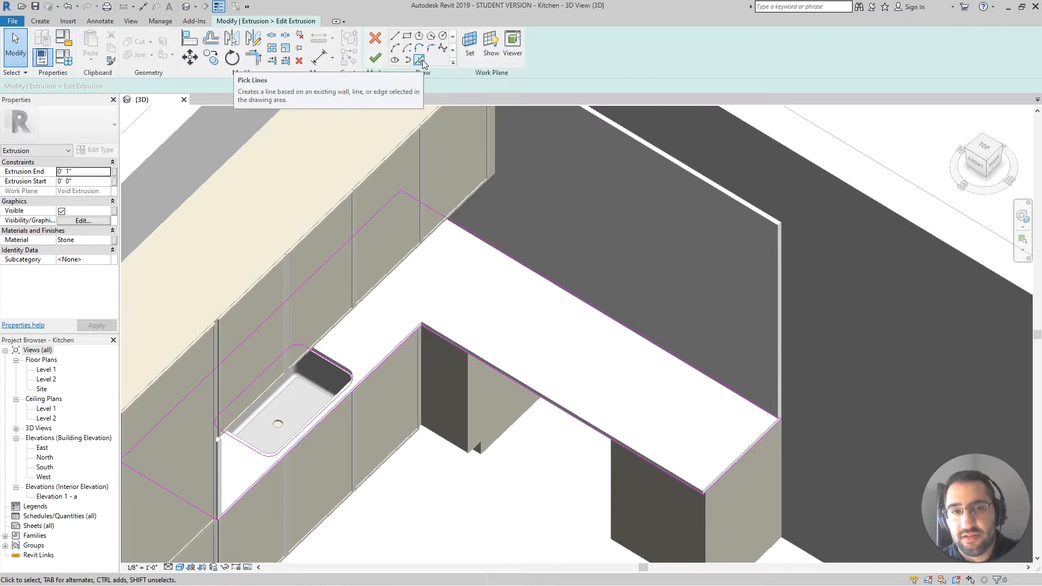
pyautogui.click(422, 61)
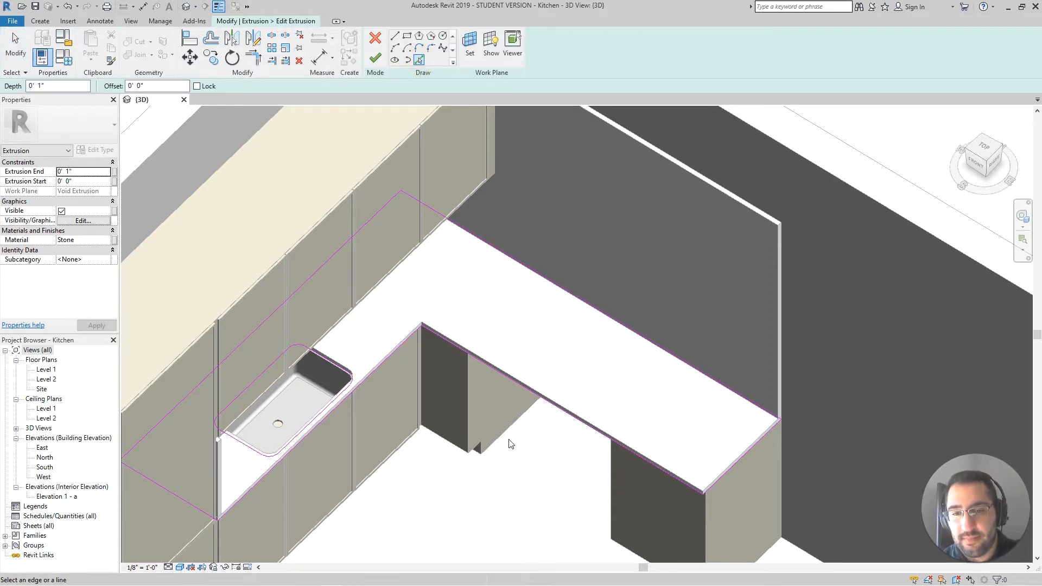
pyautogui.click(477, 440)
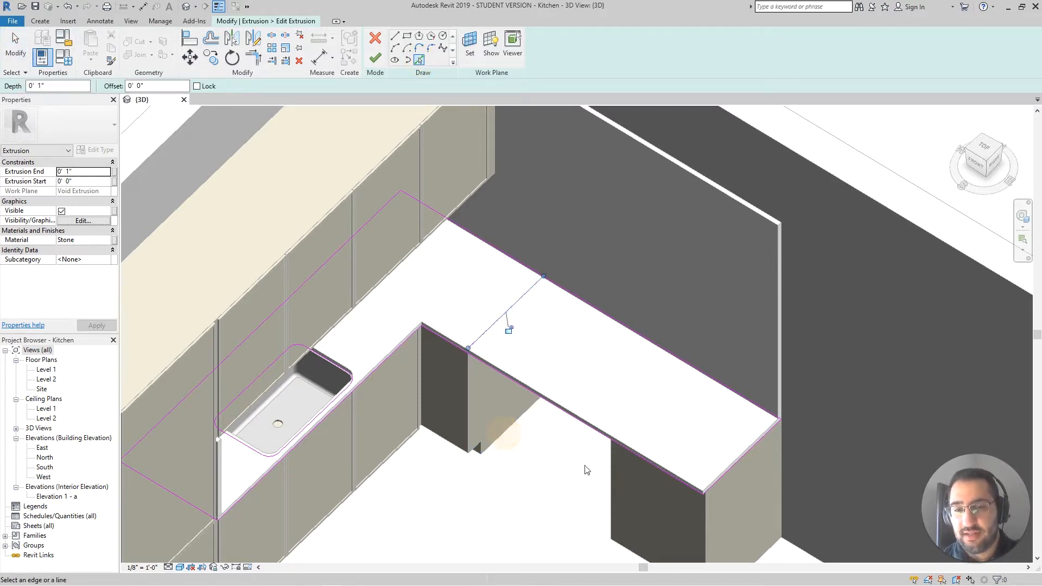
pyautogui.click(612, 486)
pyautogui.scroll(3, 690, 380)
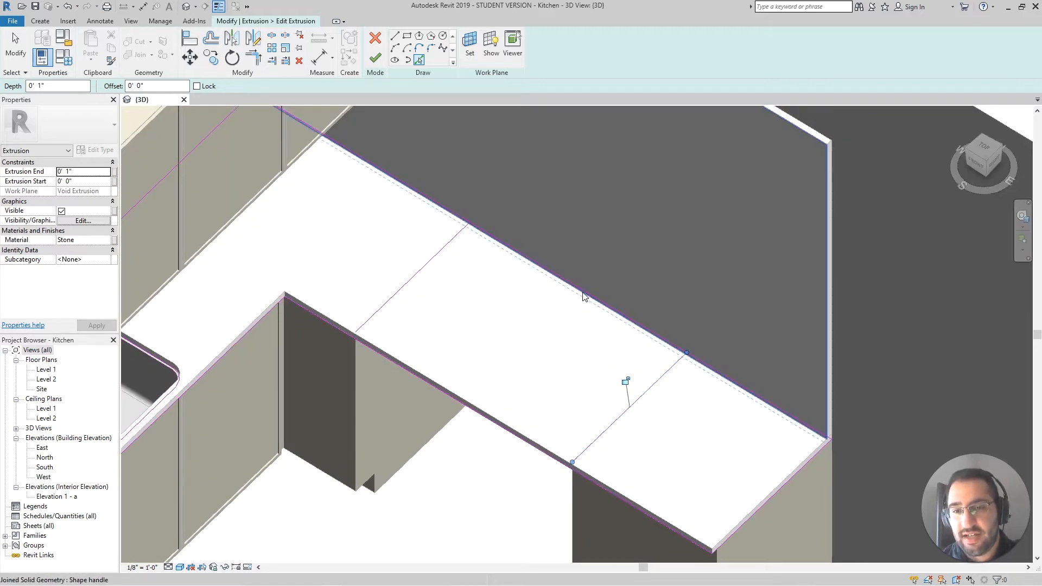
# Step: Split the countertop sketch's back and front boundary lines between the two cross lines, keeping the inner segments
pyautogui.click(277, 39)
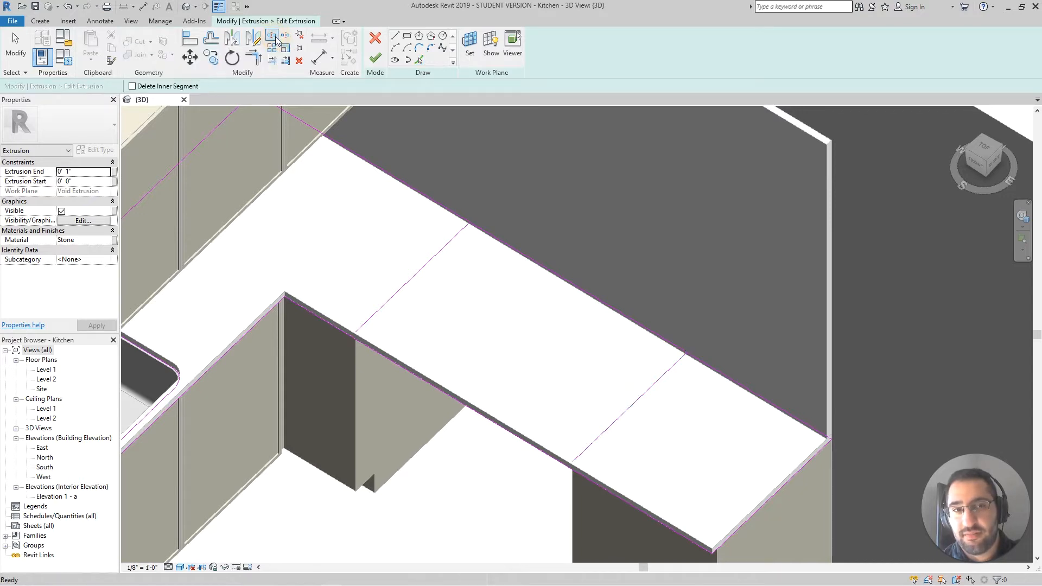
pyautogui.scroll(-2, 527, 295)
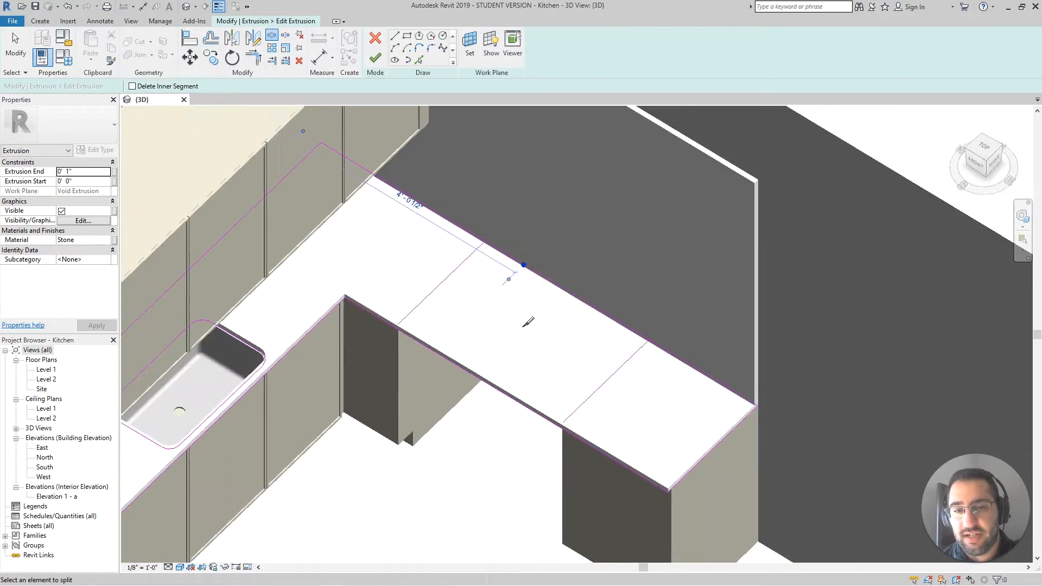
pyautogui.click(474, 374)
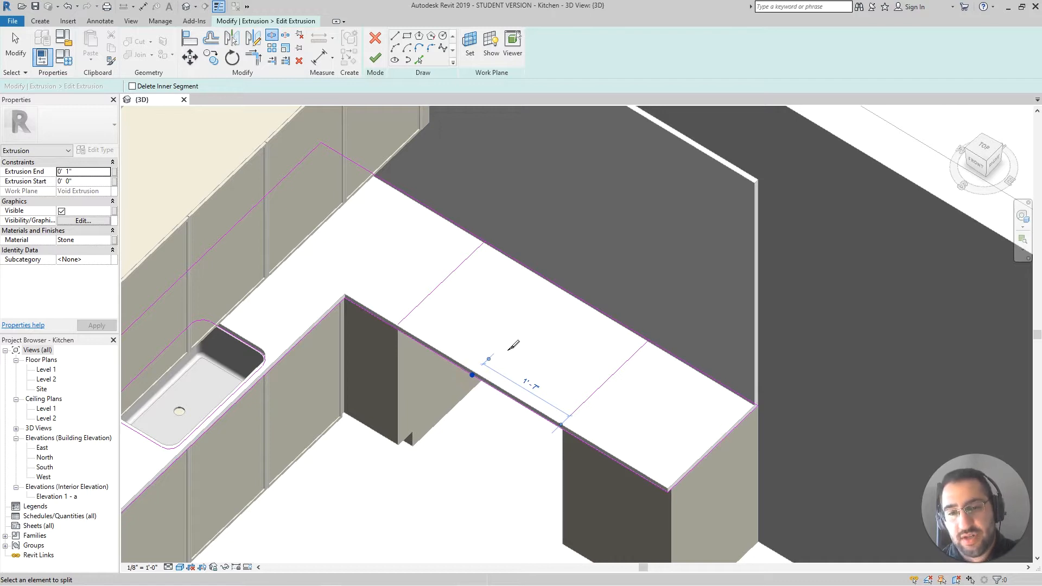
# Step: Trim the countertop's split boundary lines to the two cross lines so the sketch is open over the gap
pyautogui.press('t')
pyautogui.press('r')
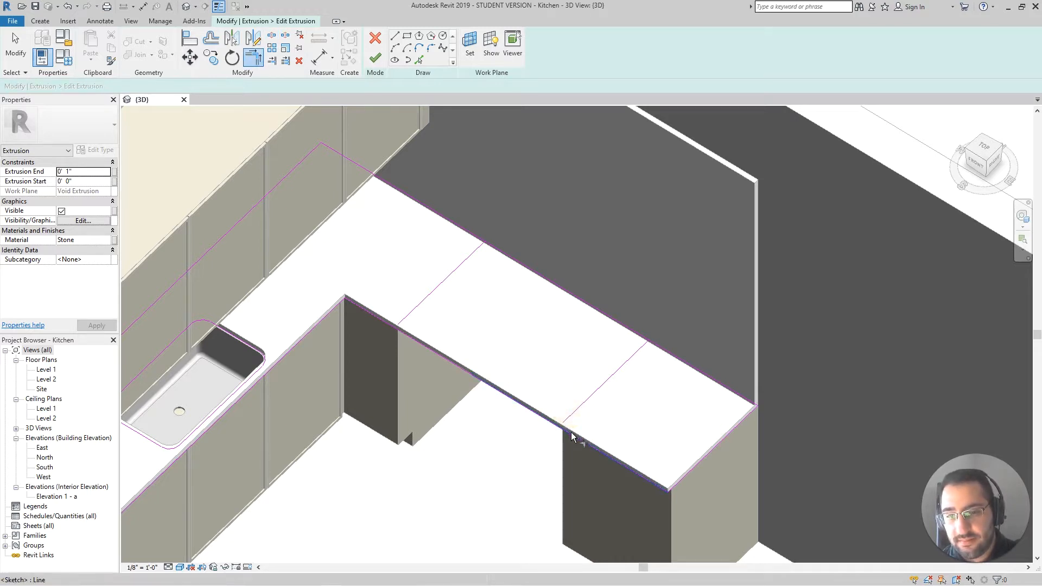
pyautogui.click(575, 415)
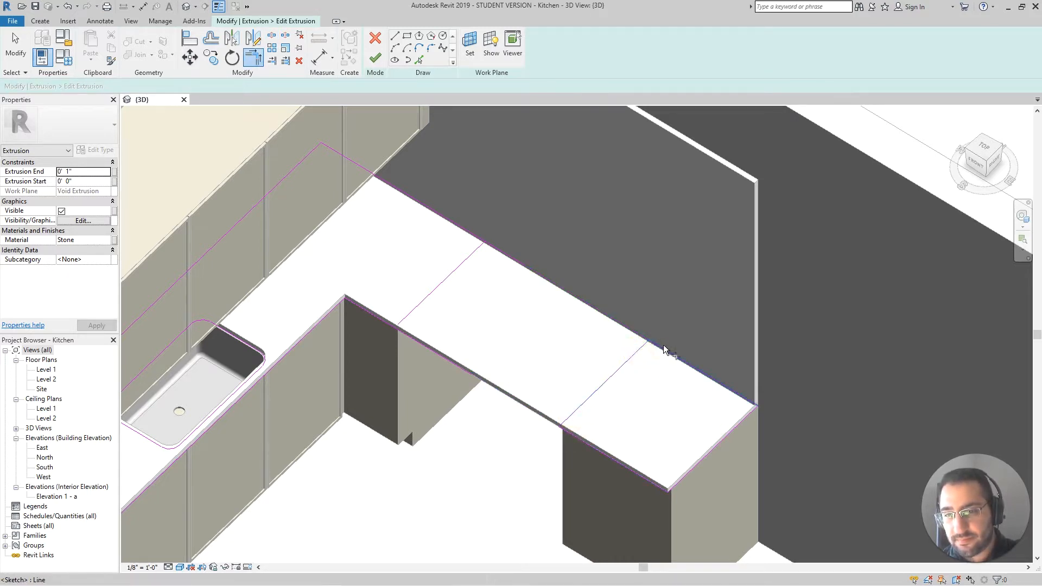
pyautogui.click(422, 304)
pyautogui.click(380, 323)
# Step: Finish the countertop extrusion's sketch, deselect it and view the gap between the cabinets from the front
pyautogui.click(375, 58)
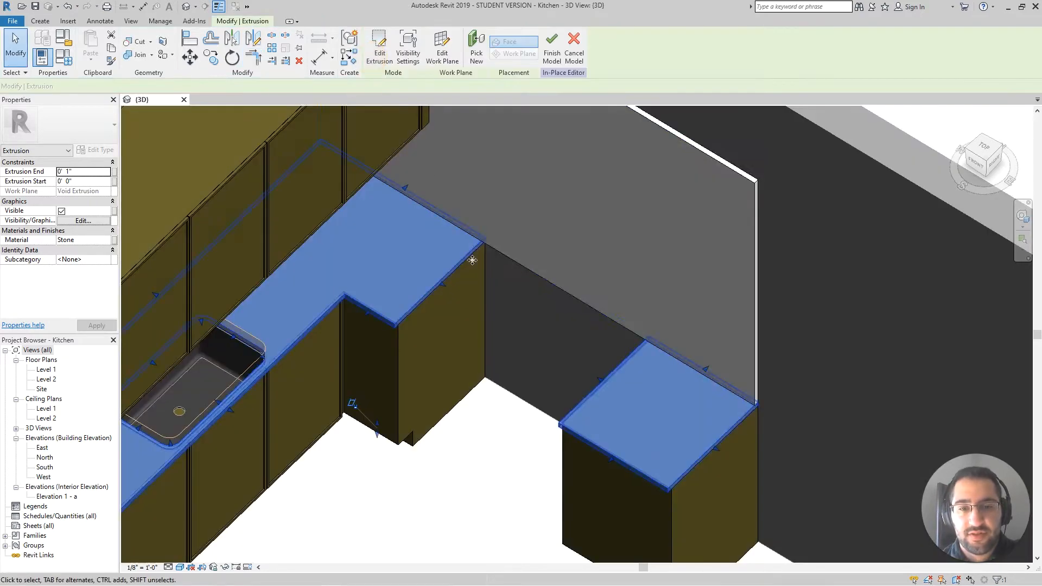
pyautogui.scroll(-3, 472, 261)
pyautogui.click(505, 399)
pyautogui.keyDown('shift'); pyautogui.moveTo(548, 393); pyautogui.dragTo(552, 347, button='middle'); pyautogui.keyUp('shift')
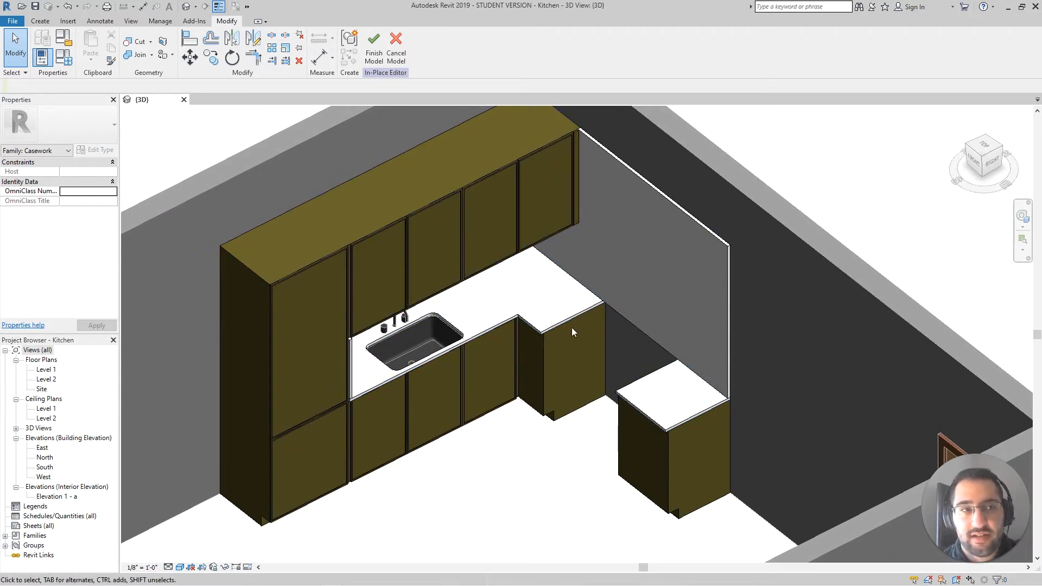
# Step: Start placing a component, choose to load a family and open the Specialty Equipment > Domestic > High-End folder
pyautogui.click(40, 21)
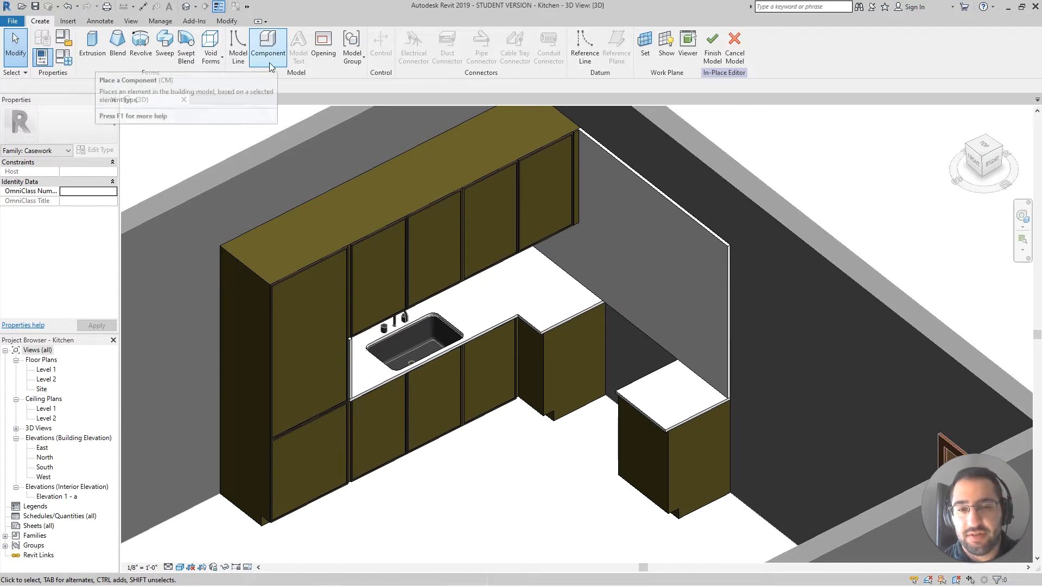
pyautogui.click(269, 49)
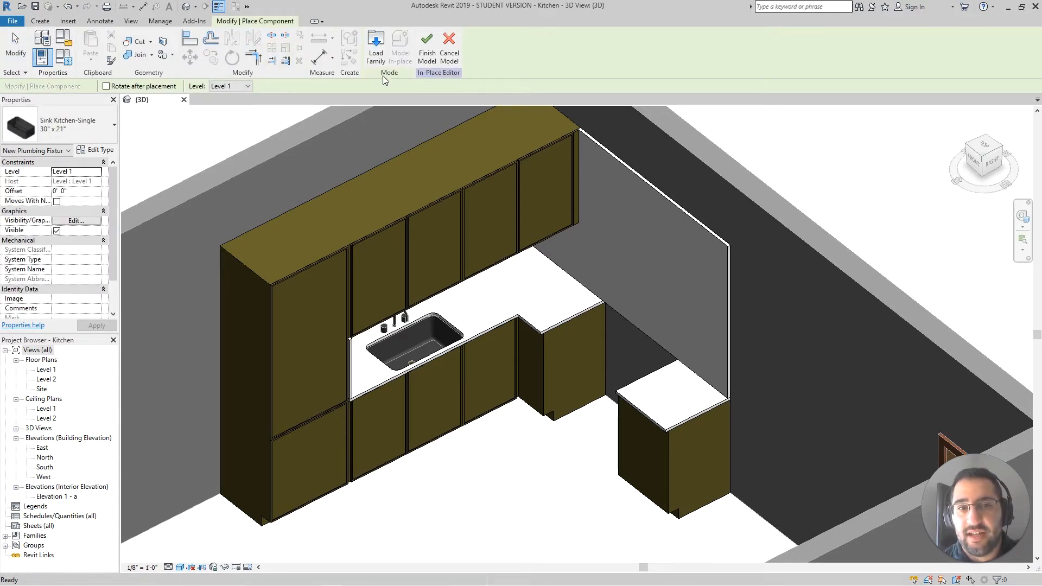
pyautogui.click(376, 48)
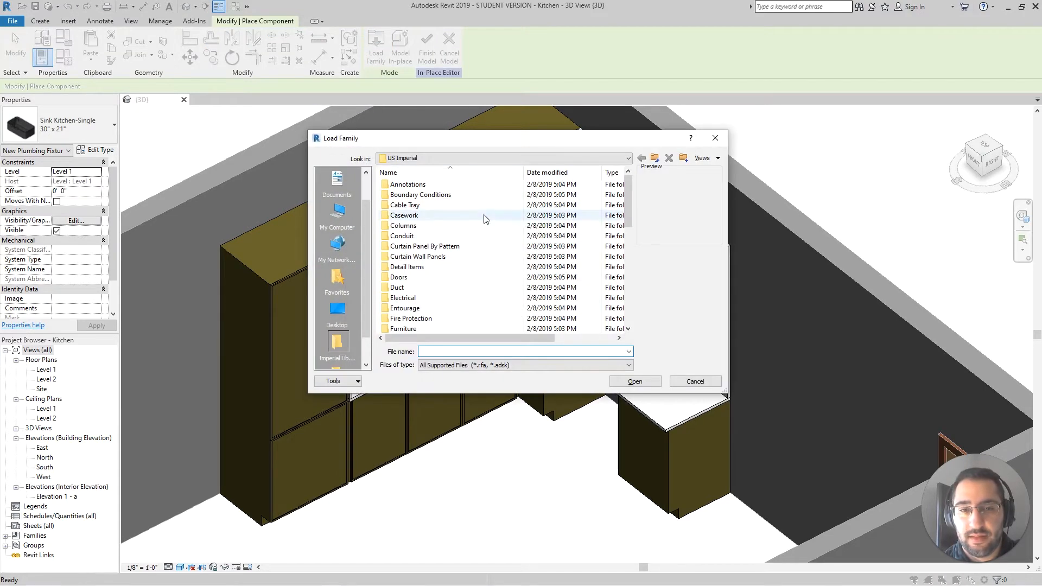
pyautogui.scroll(-4, 483, 215)
pyautogui.scroll(-2, 481, 206)
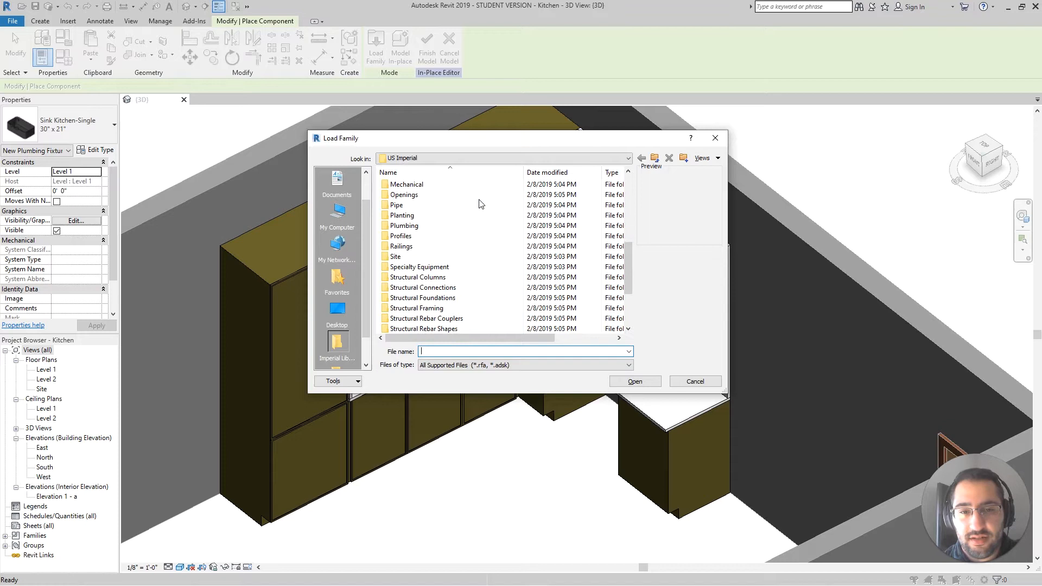
pyautogui.click(437, 267)
pyautogui.doubleClick(465, 268)
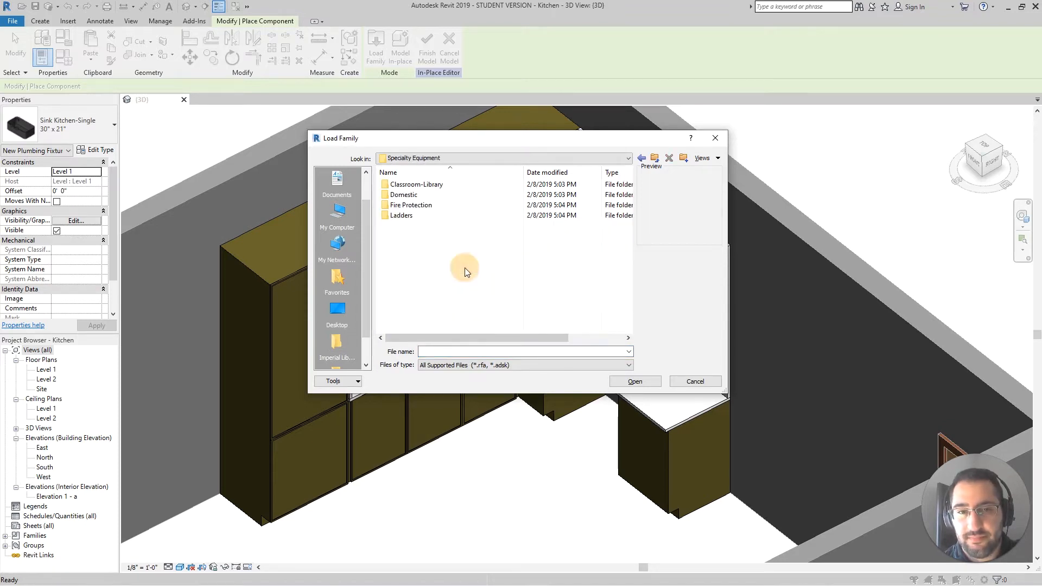
pyautogui.doubleClick(444, 197)
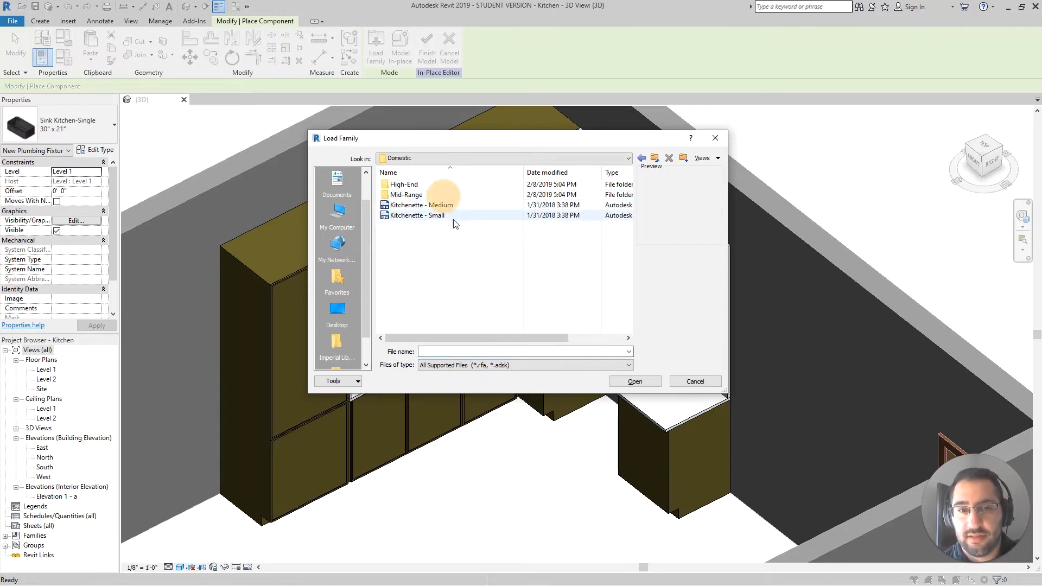
pyautogui.doubleClick(413, 185)
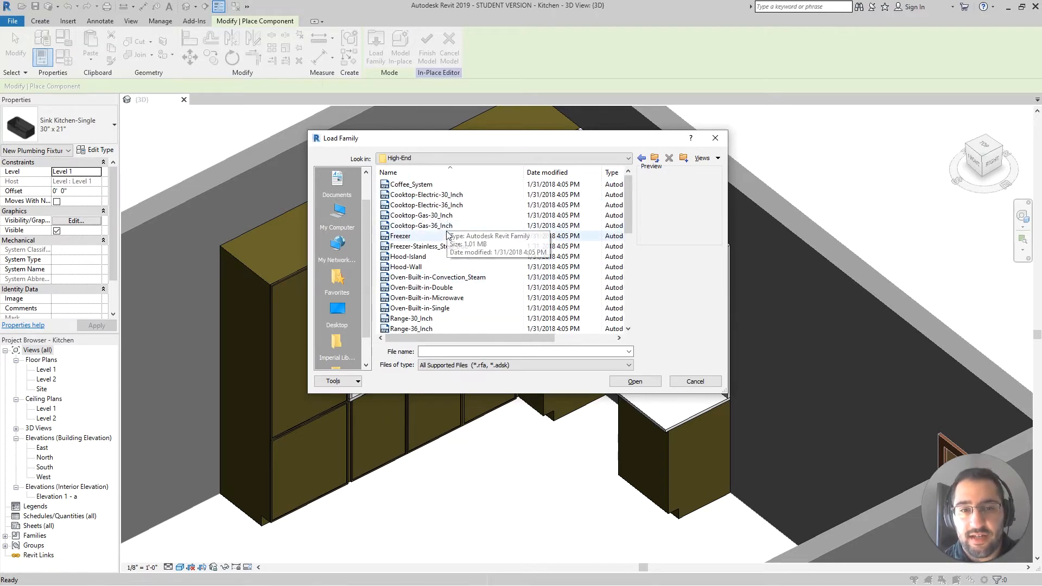
# Step: Compare the previews of the range families and load Range-36_Inch
pyautogui.scroll(-4, 448, 236)
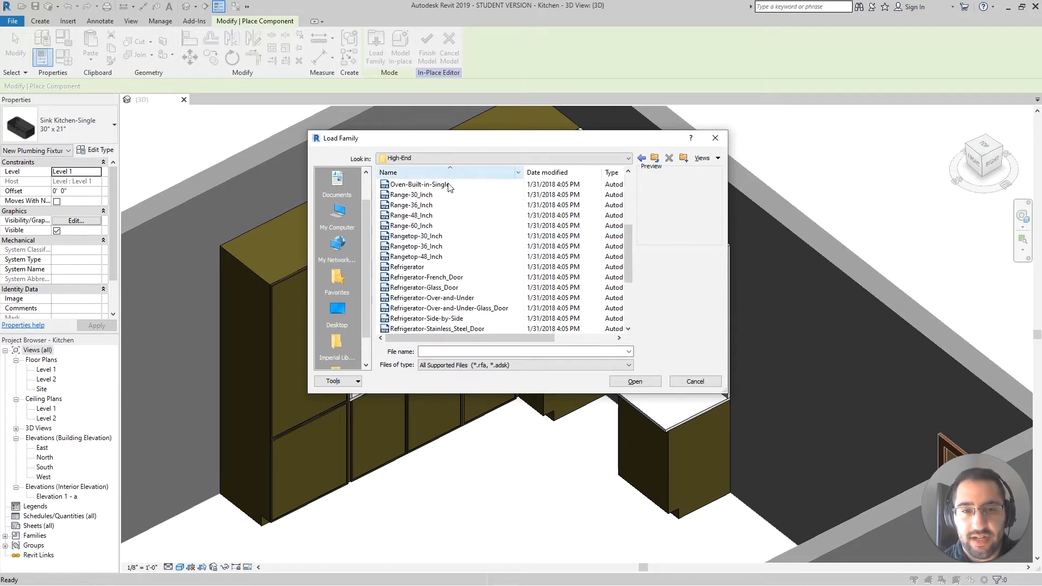
pyautogui.click(434, 225)
pyautogui.click(443, 194)
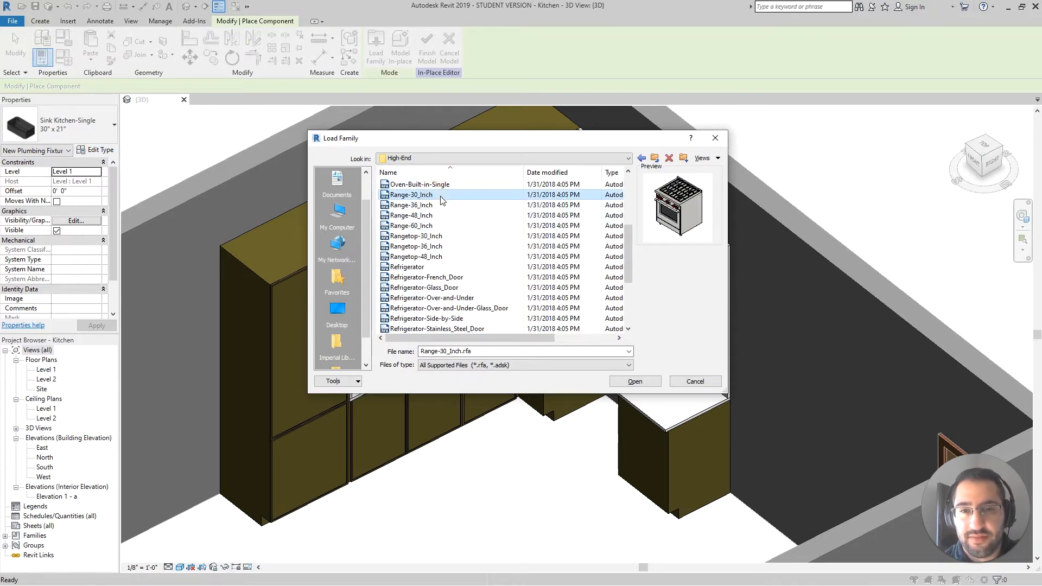
pyautogui.click(440, 205)
pyautogui.click(440, 215)
pyautogui.click(440, 226)
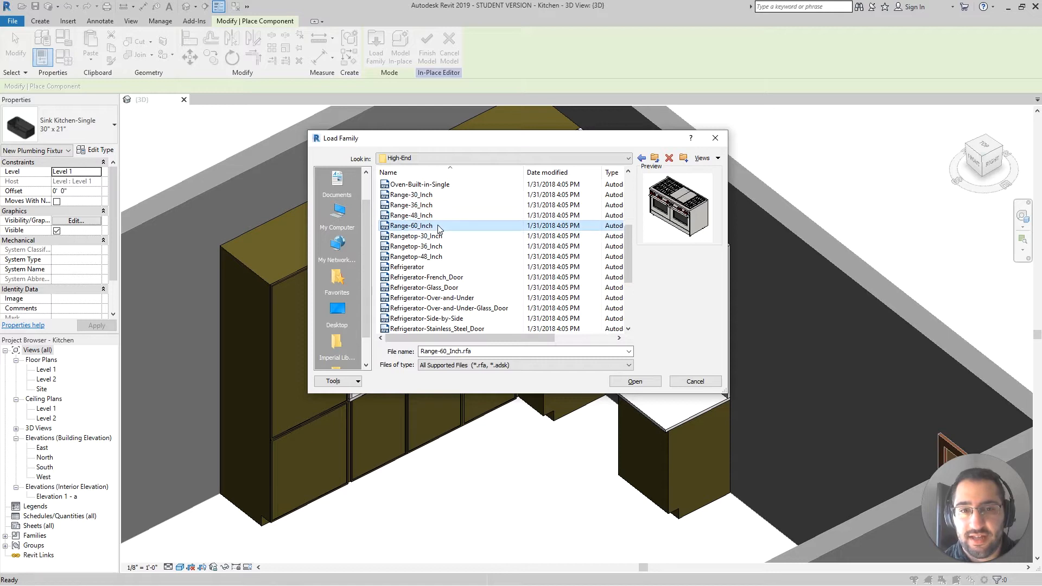
pyautogui.click(439, 207)
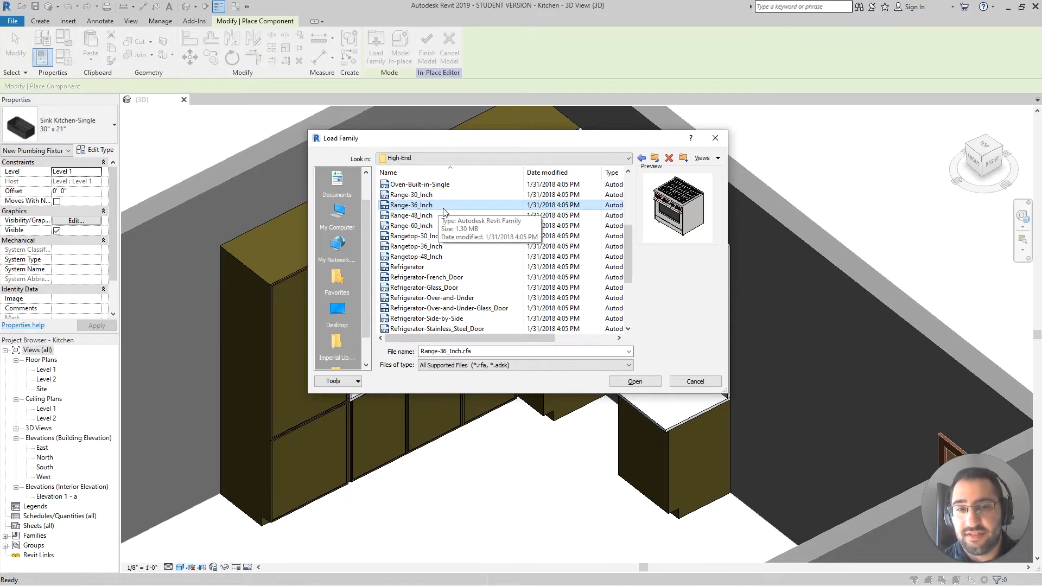
pyautogui.click(632, 382)
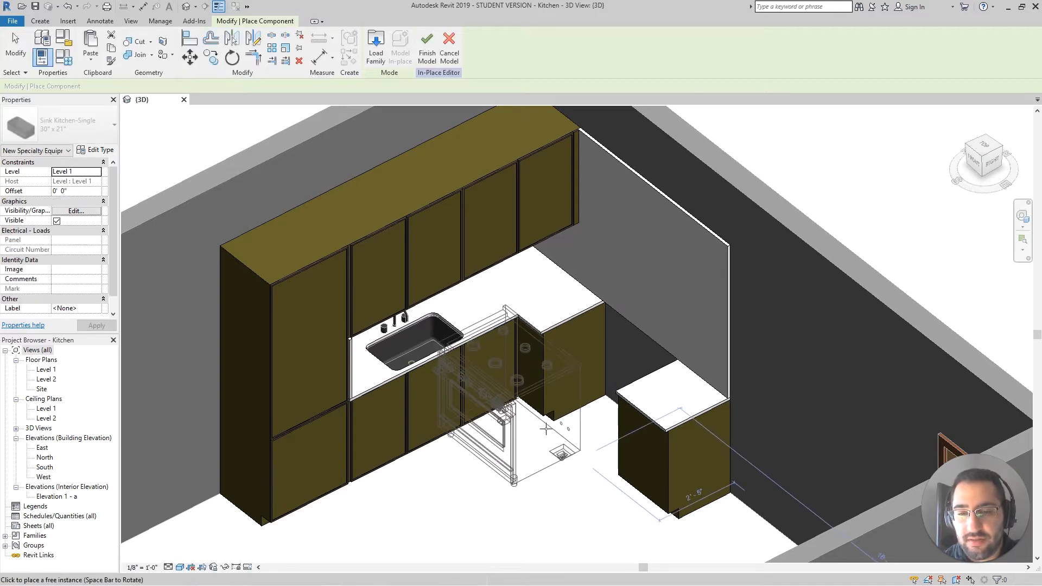
# Step: Place one Range-36_Inch on the floor in front of the cabinet gap and end component placement
pyautogui.click(543, 466)
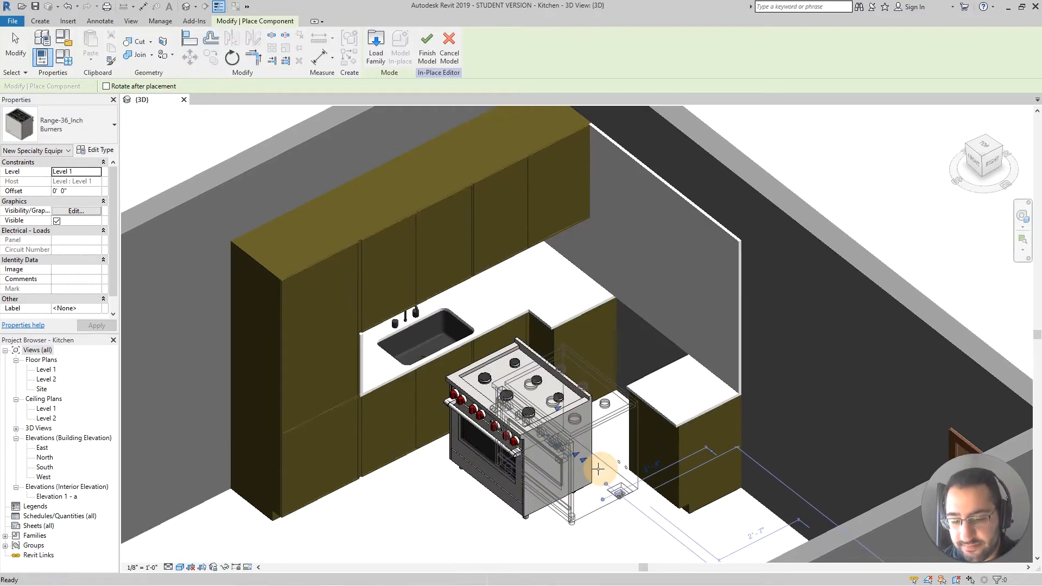
pyautogui.press('Escape')
pyautogui.scroll(1, 606, 422)
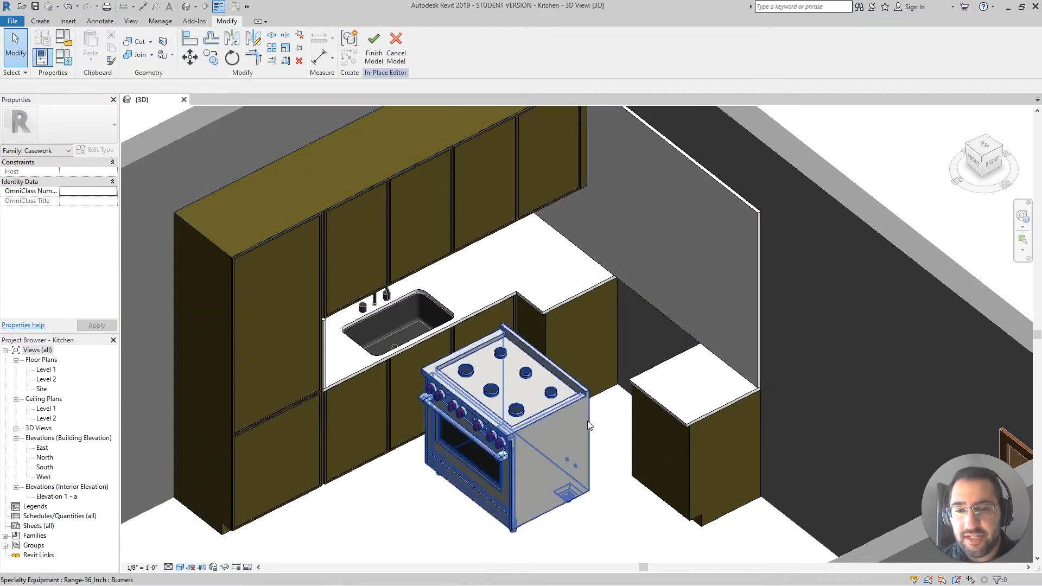
pyautogui.scroll(1, 595, 427)
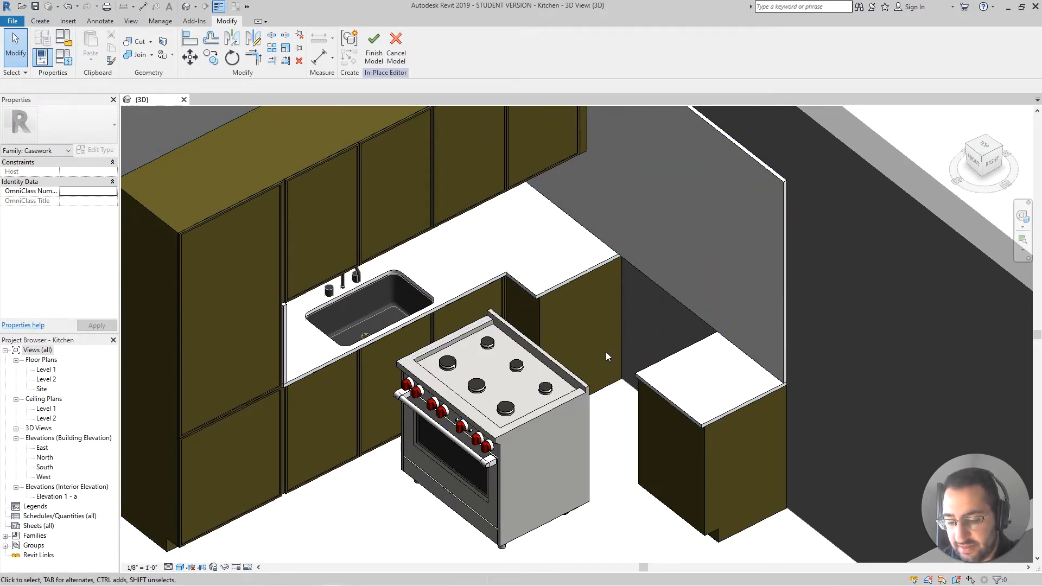
# Step: Align the back of the 36-inch range with the wall behind the cabinet gap
pyautogui.press('l')
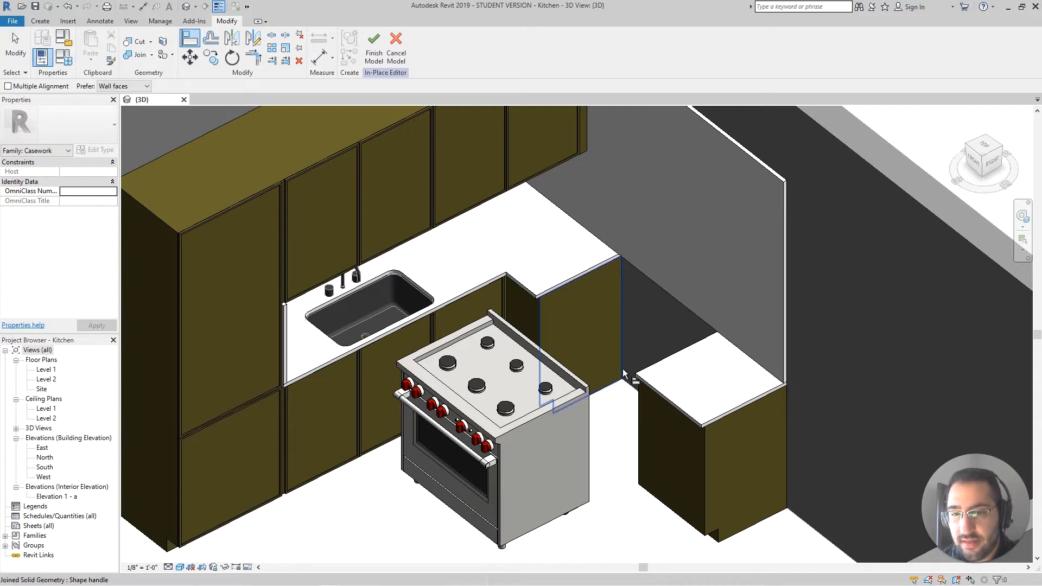
pyautogui.scroll(-4, 627, 380)
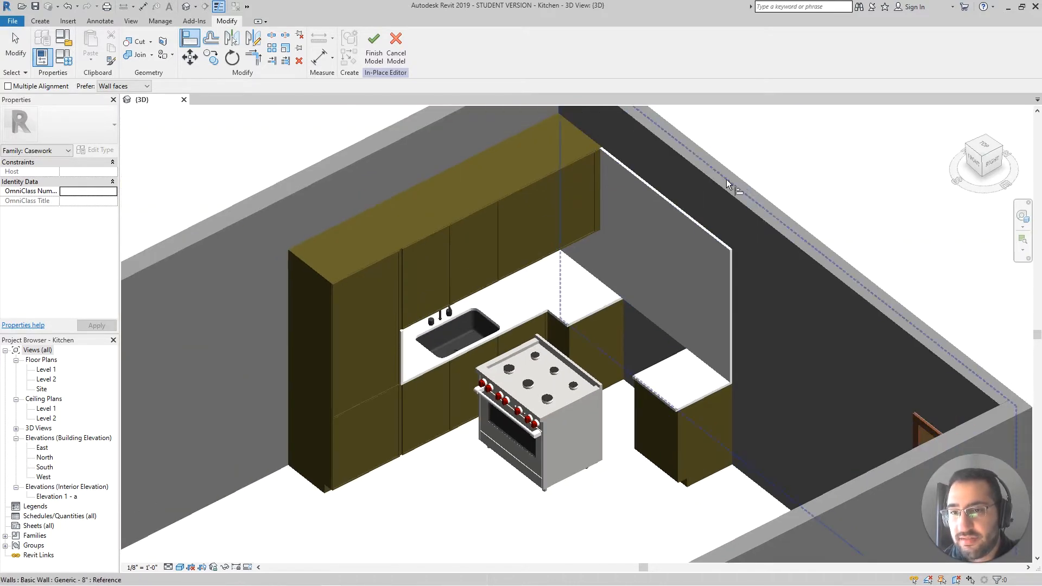
pyautogui.scroll(2, 718, 185)
pyautogui.click(718, 184)
pyautogui.scroll(3, 659, 303)
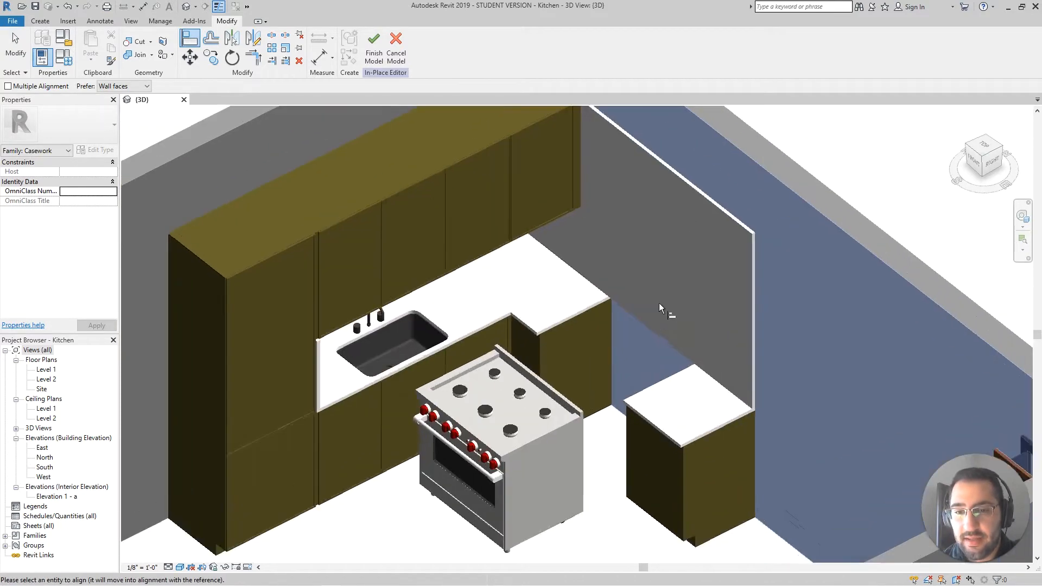
pyautogui.scroll(2, 565, 434)
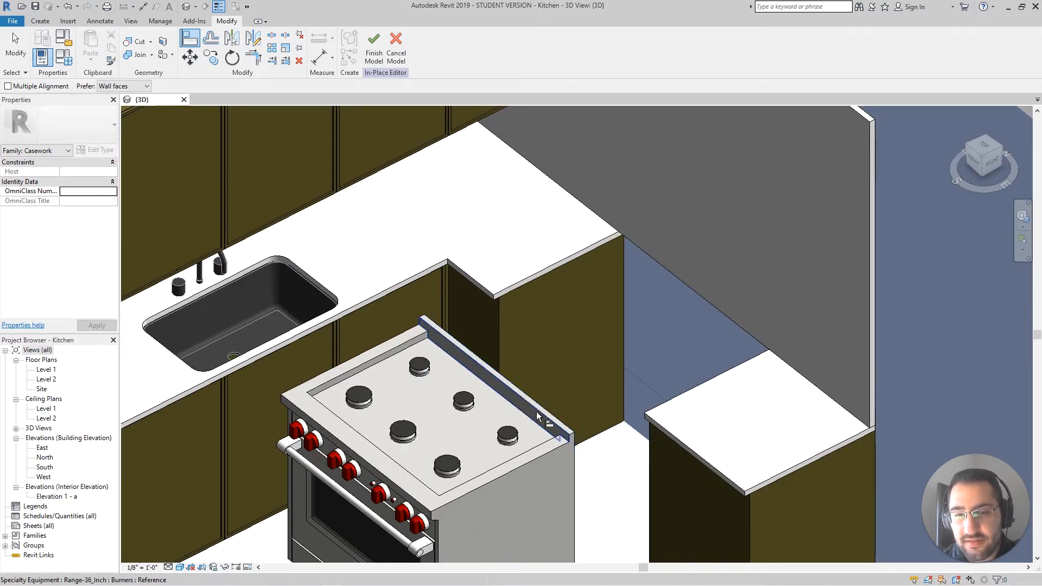
pyautogui.scroll(-3, 537, 416)
pyautogui.scroll(-2, 679, 327)
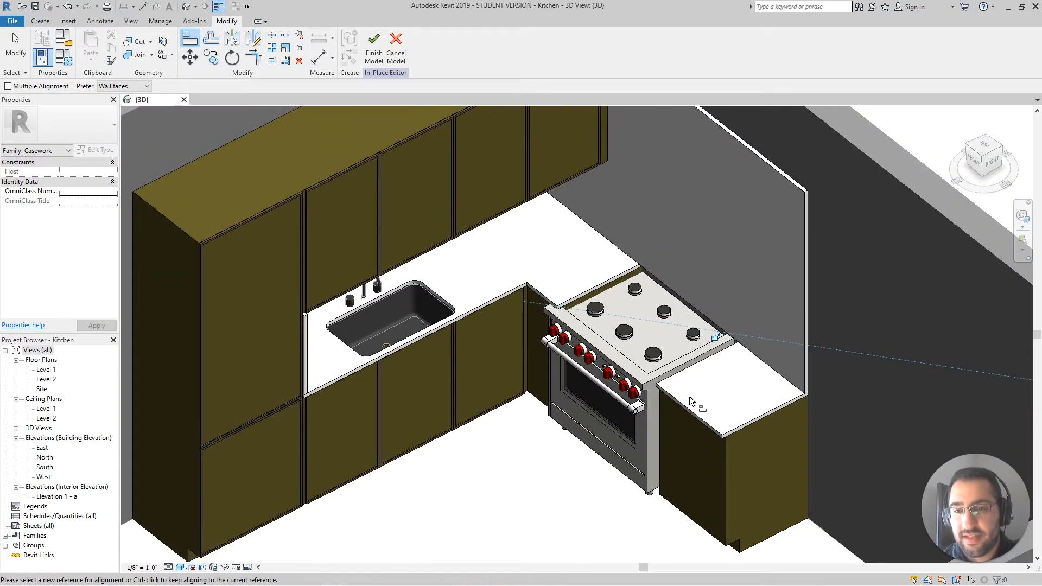
# Step: Align the range's side with the adjacent side face of the end base cabinet
pyautogui.keyDown('shift'); pyautogui.moveTo(689, 396); pyautogui.dragTo(719, 454, button='middle'); pyautogui.keyUp('shift')
pyautogui.scroll(4, 663, 391)
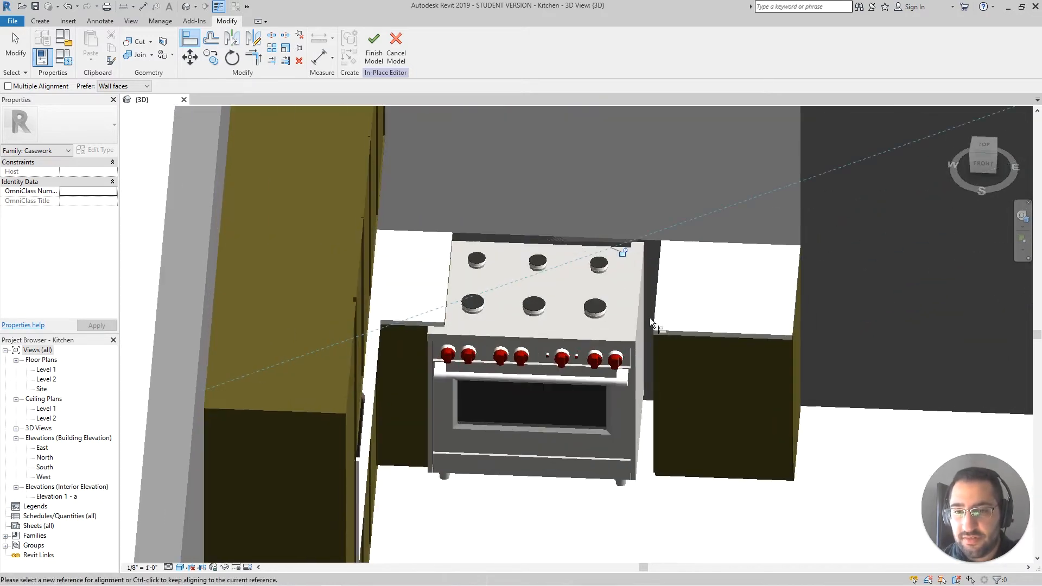
pyautogui.keyDown('shift'); pyautogui.moveTo(649, 390); pyautogui.dragTo(669, 350, button='middle'); pyautogui.keyUp('shift')
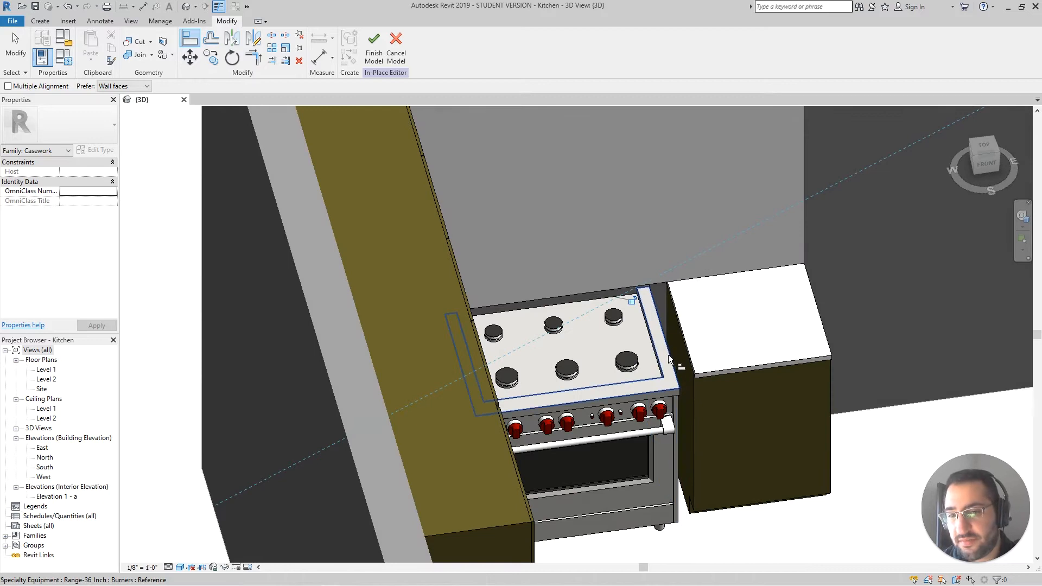
pyautogui.scroll(2, 691, 529)
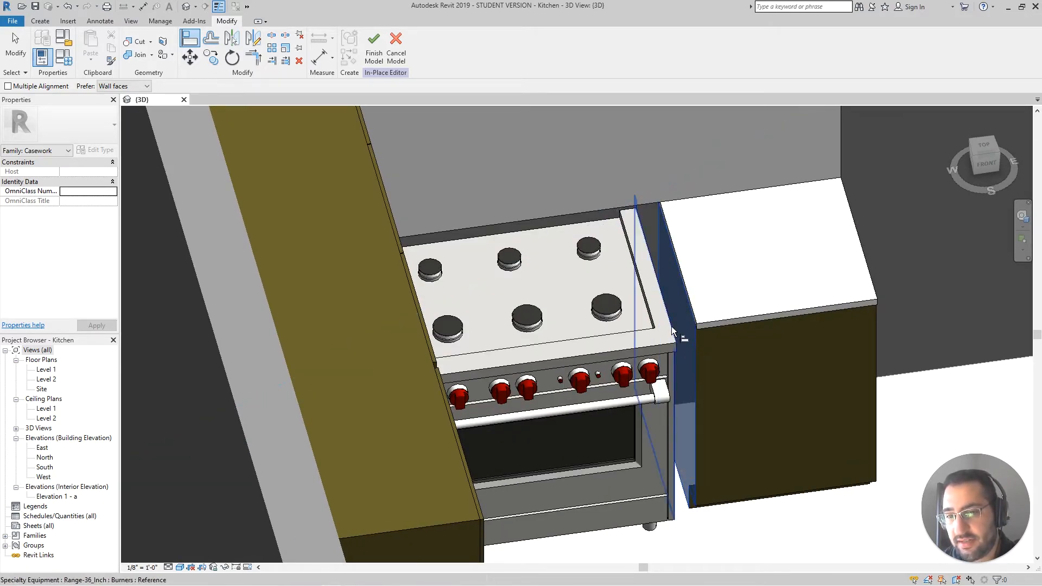
pyautogui.scroll(-2, 669, 339)
pyautogui.scroll(-4, 665, 351)
pyautogui.keyDown('shift'); pyautogui.moveTo(679, 384); pyautogui.dragTo(645, 328, button='middle'); pyautogui.keyUp('shift')
pyautogui.scroll(1, 617, 372)
pyautogui.moveTo(639, 384); pyautogui.dragTo(647, 438, button='middle')
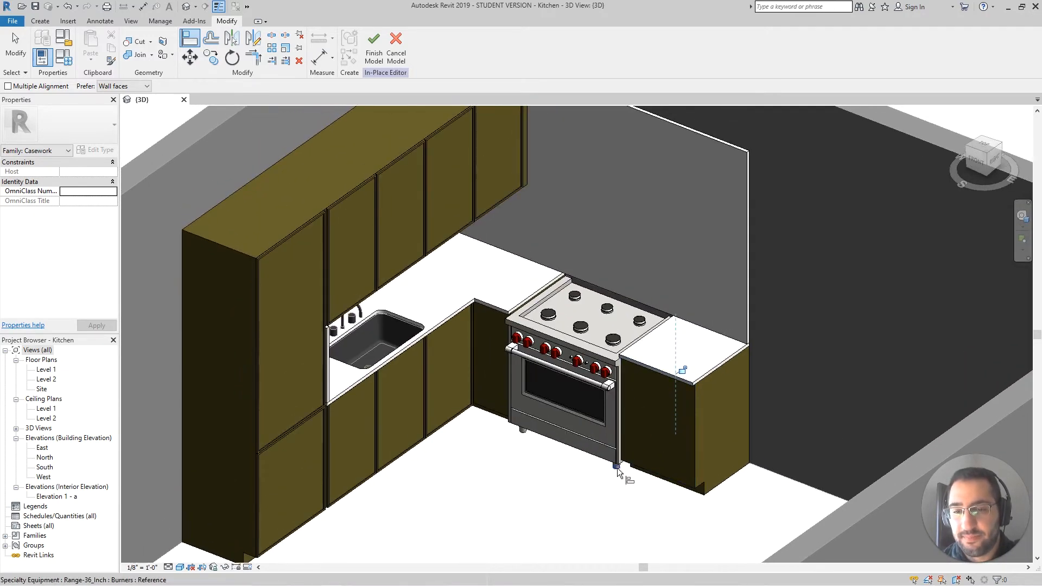
pyautogui.click(607, 292)
pyautogui.scroll(3, 575, 304)
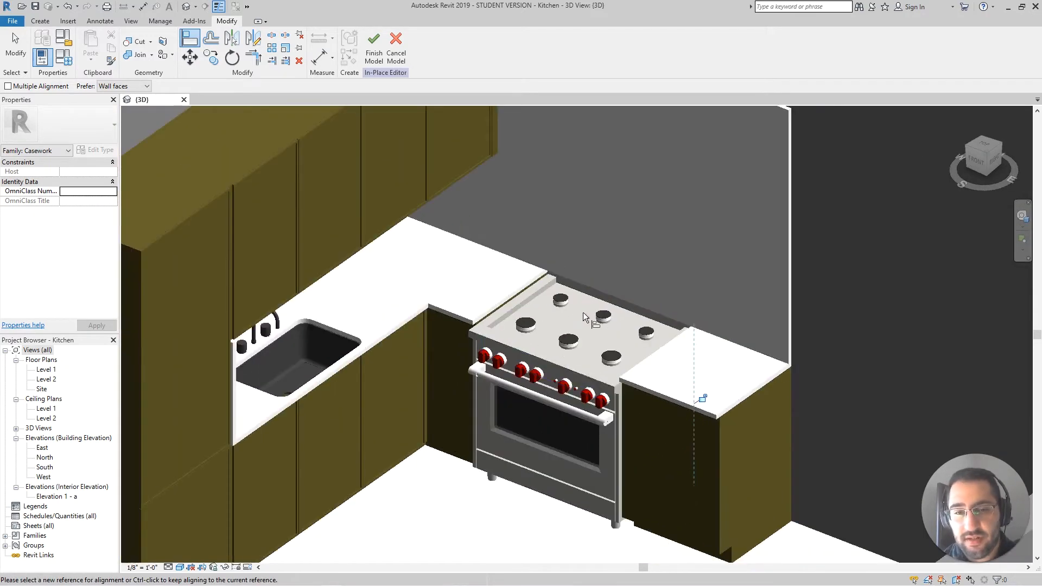
# Step: Set the 3D view's detail level to Fine and zoom in on the range's burner grates
pyautogui.click(168, 567)
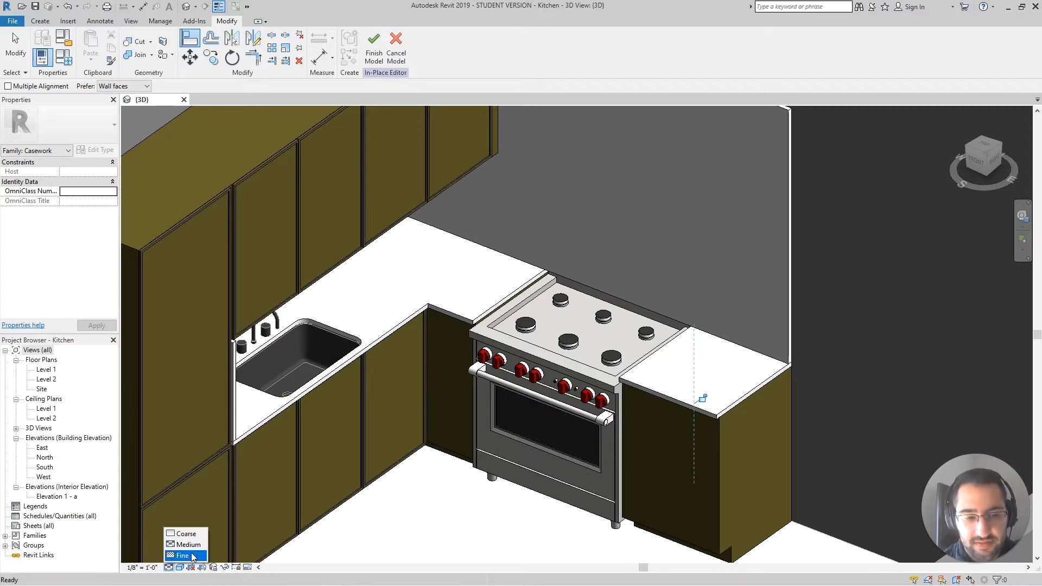
pyautogui.click(193, 556)
pyautogui.scroll(-3, 507, 408)
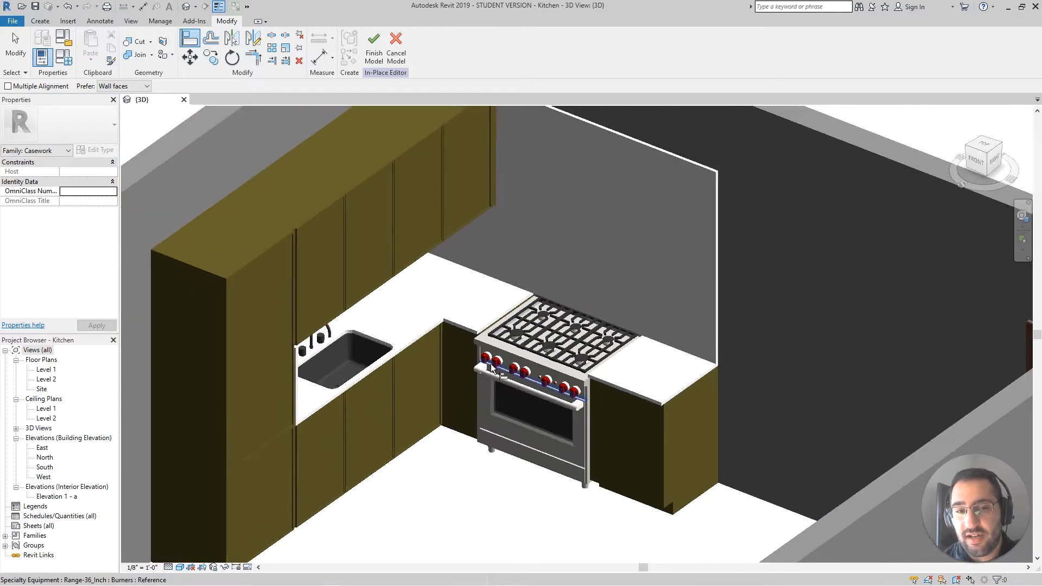
pyautogui.scroll(3, 507, 408)
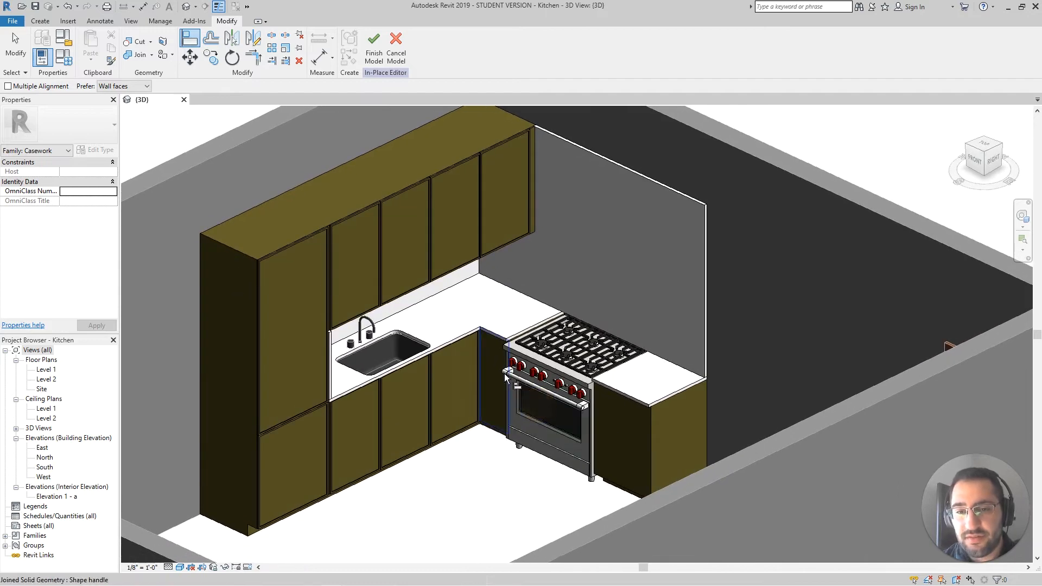
pyautogui.scroll(3, 493, 362)
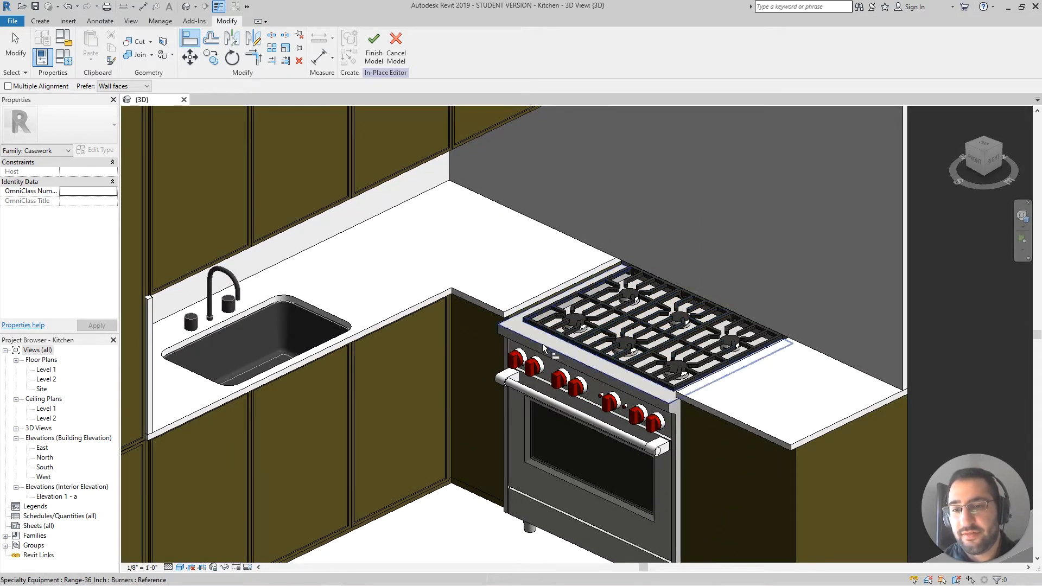
# Step: Switch the 3D view's detail level to Medium and back to Fine to compare the range's display
pyautogui.click(169, 567)
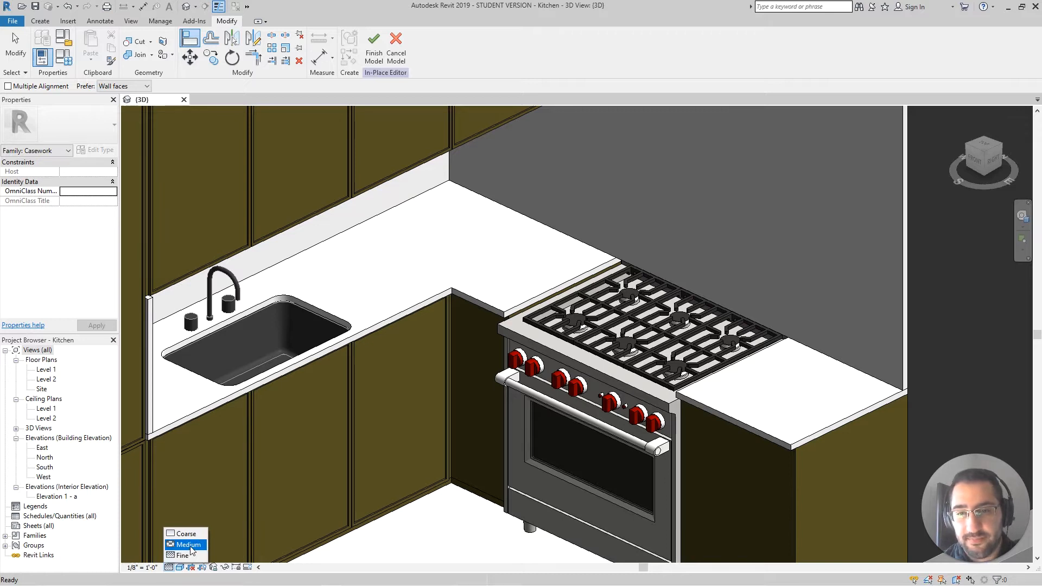
pyautogui.click(190, 546)
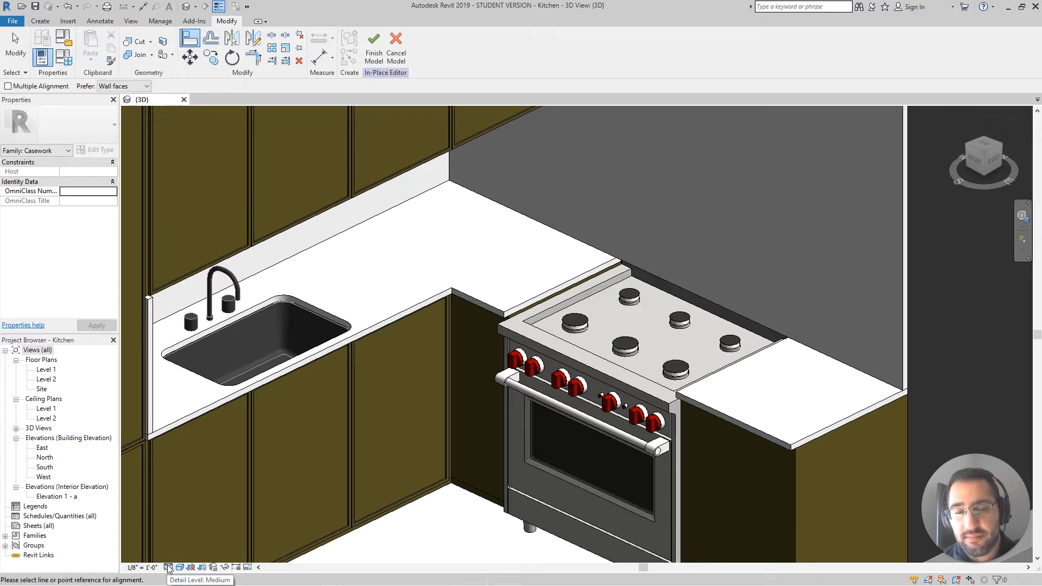
pyautogui.click(169, 568)
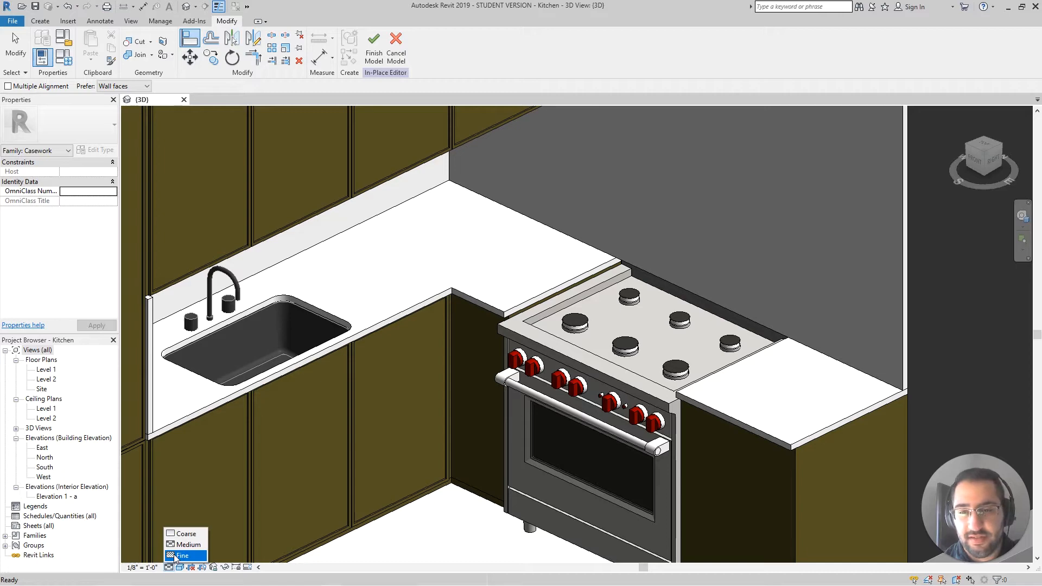
pyautogui.click(181, 555)
# Step: End the Align command and examine the range between the base cabinets from several angles
pyautogui.scroll(-3, 640, 360)
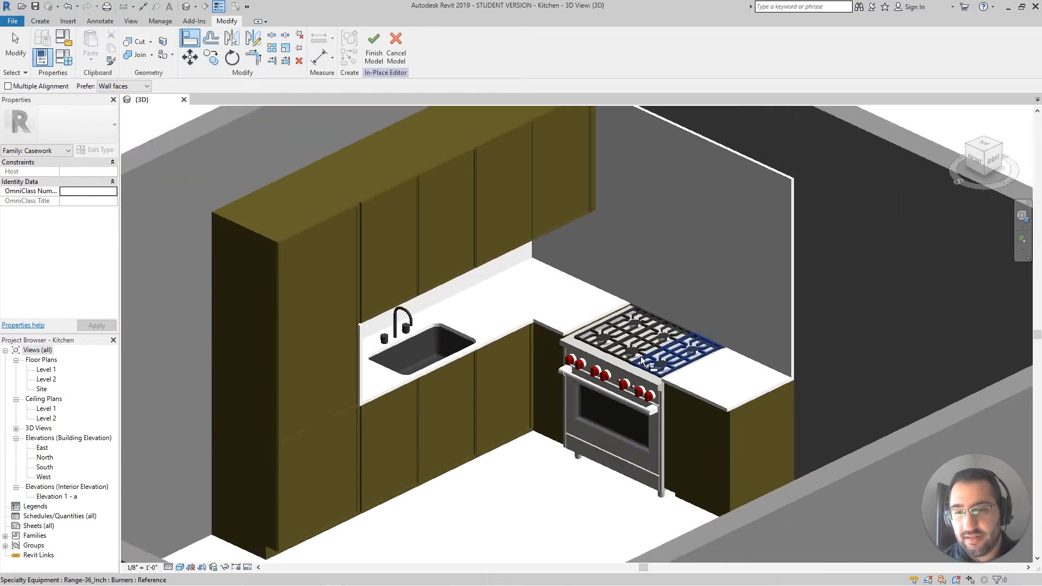
pyautogui.keyDown('shift'); pyautogui.moveTo(649, 407); pyautogui.dragTo(743, 206, button='middle'); pyautogui.keyUp('shift')
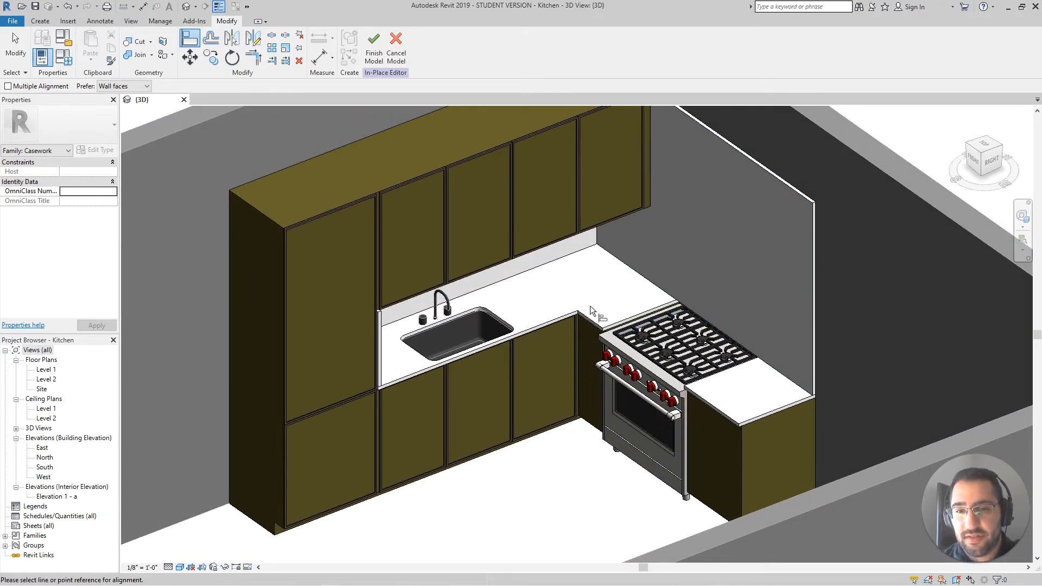
pyautogui.keyDown('shift'); pyautogui.moveTo(684, 339); pyautogui.dragTo(579, 307, button='middle'); pyautogui.keyUp('shift')
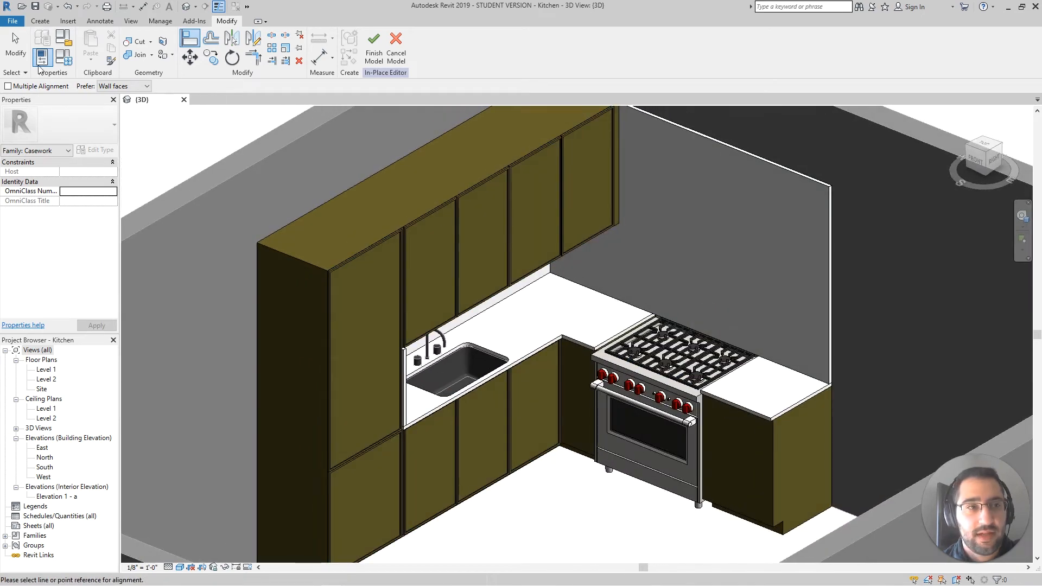
pyautogui.press('Escape')
pyautogui.keyDown('shift'); pyautogui.moveTo(752, 380); pyautogui.dragTo(768, 429, button='middle'); pyautogui.keyUp('shift')
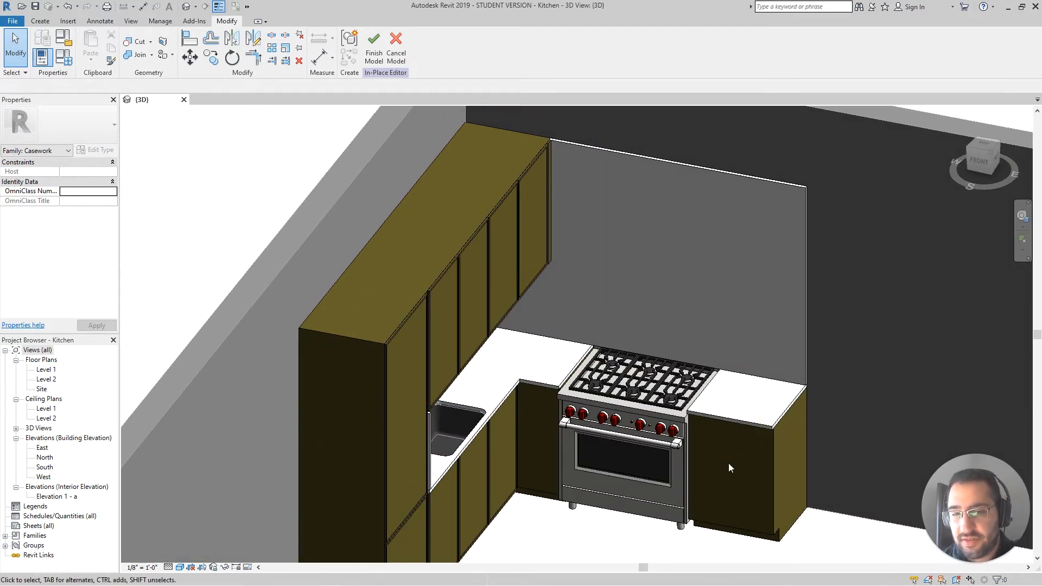
pyautogui.keyDown('shift'); pyautogui.moveTo(729, 463); pyautogui.dragTo(430, 363, button='middle'); pyautogui.keyUp('shift')
# Step: Select the void extrusion forming the cabinet door gaps, check its extrusion depth and deselect it
pyautogui.scroll(6, 347, 263)
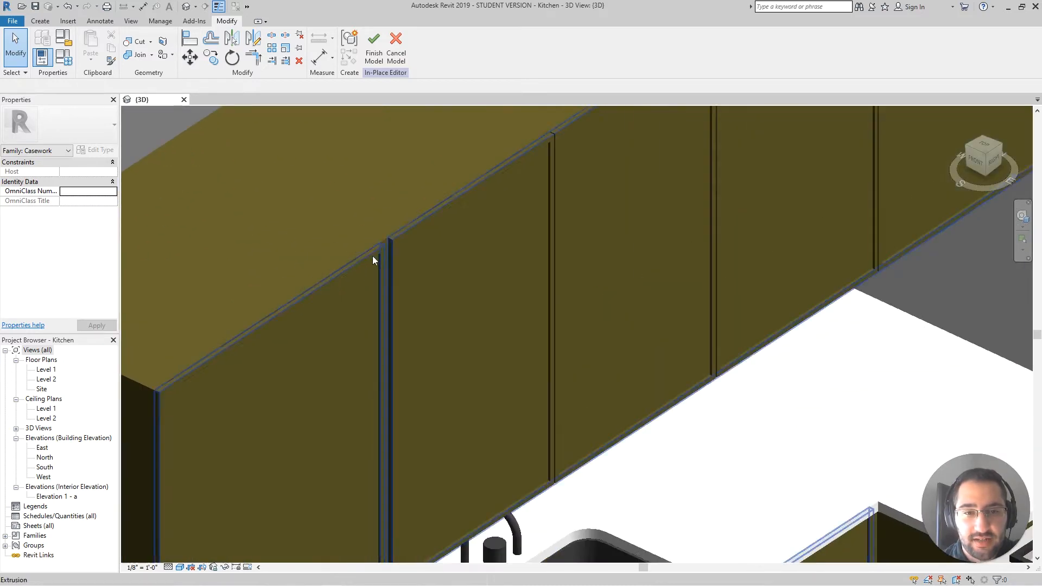
pyautogui.scroll(-3, 383, 249)
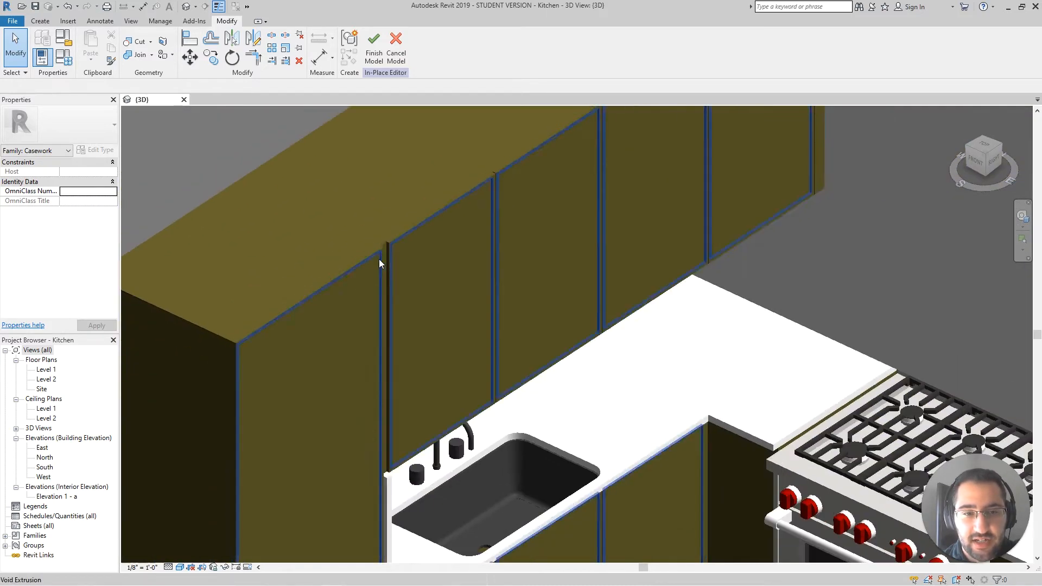
pyautogui.scroll(-3, 378, 263)
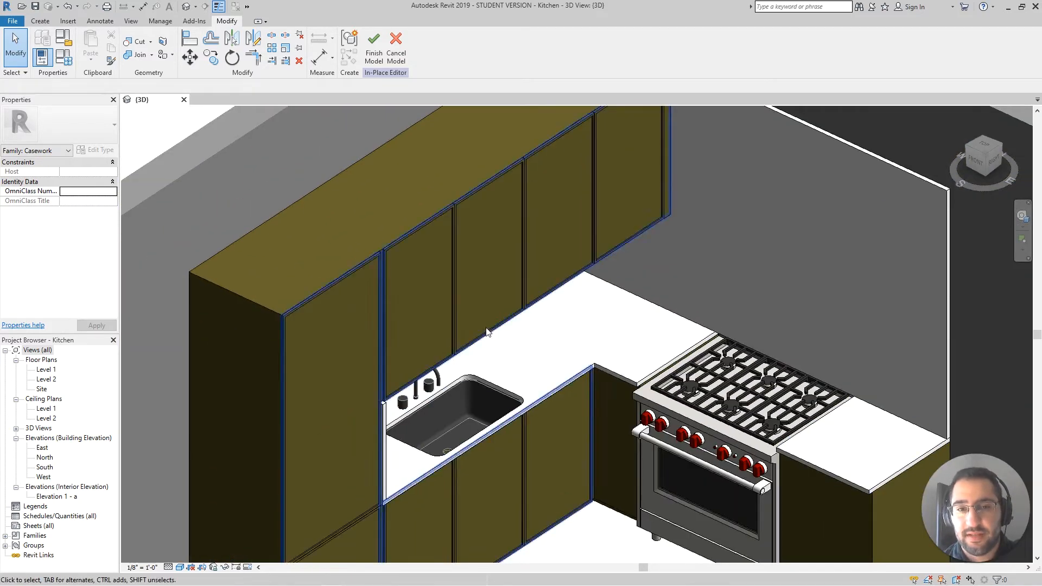
pyautogui.scroll(6, 403, 252)
pyautogui.scroll(2, 374, 258)
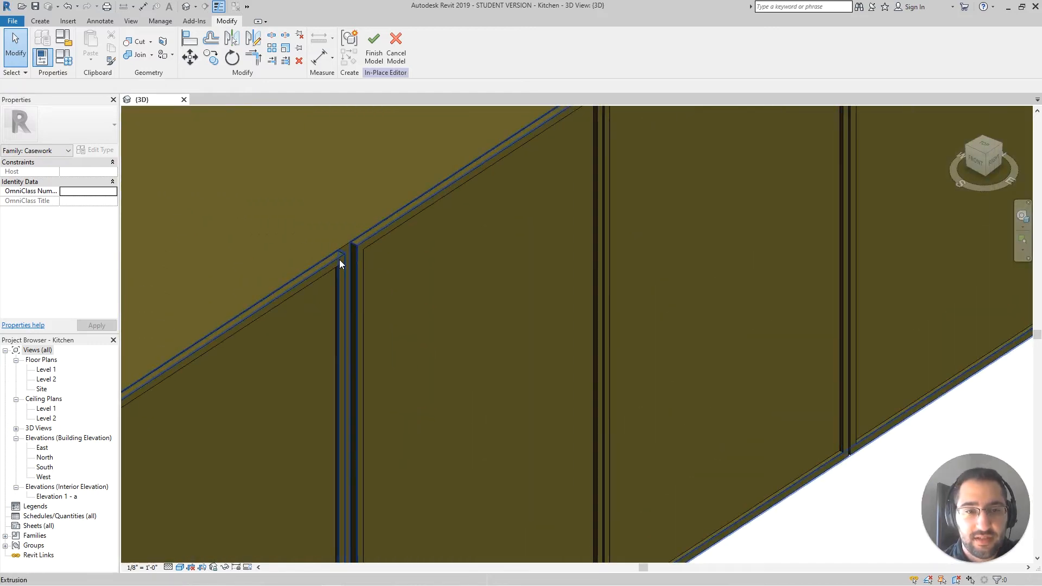
pyautogui.click(340, 257)
pyautogui.scroll(-3, 344, 279)
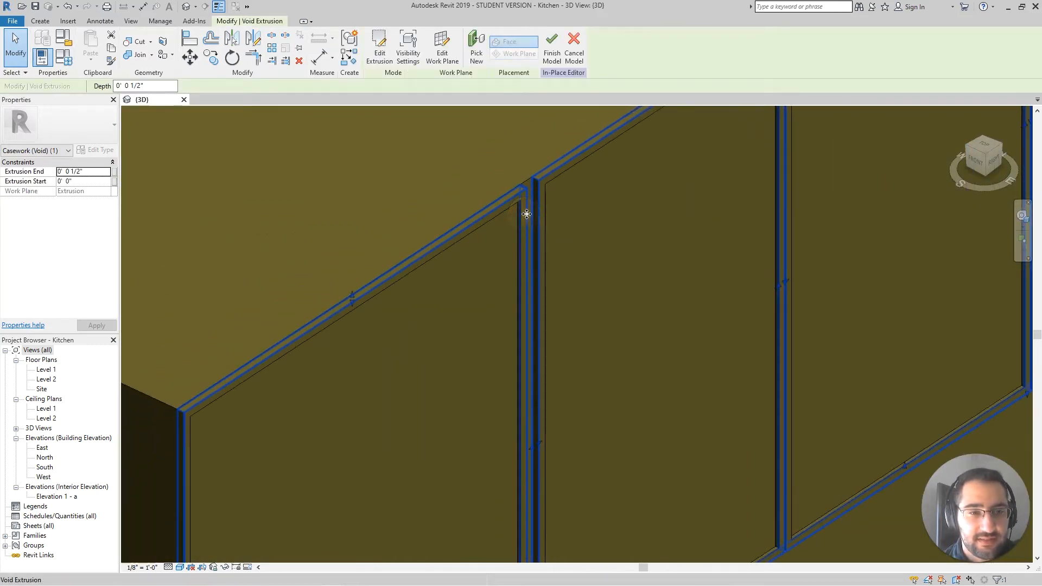
pyautogui.scroll(2, 323, 289)
pyautogui.click(322, 290)
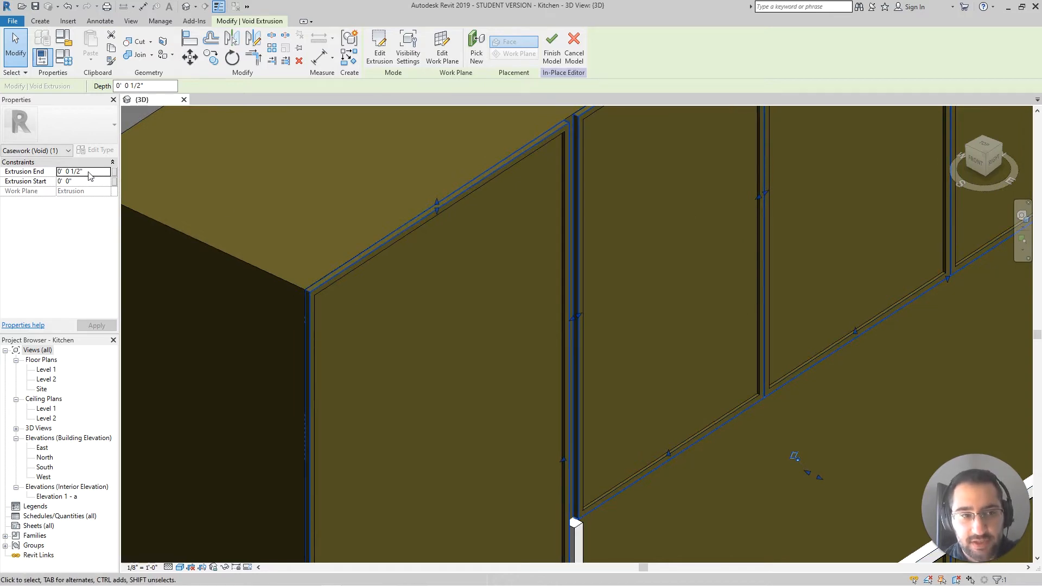
pyautogui.scroll(-5, 554, 349)
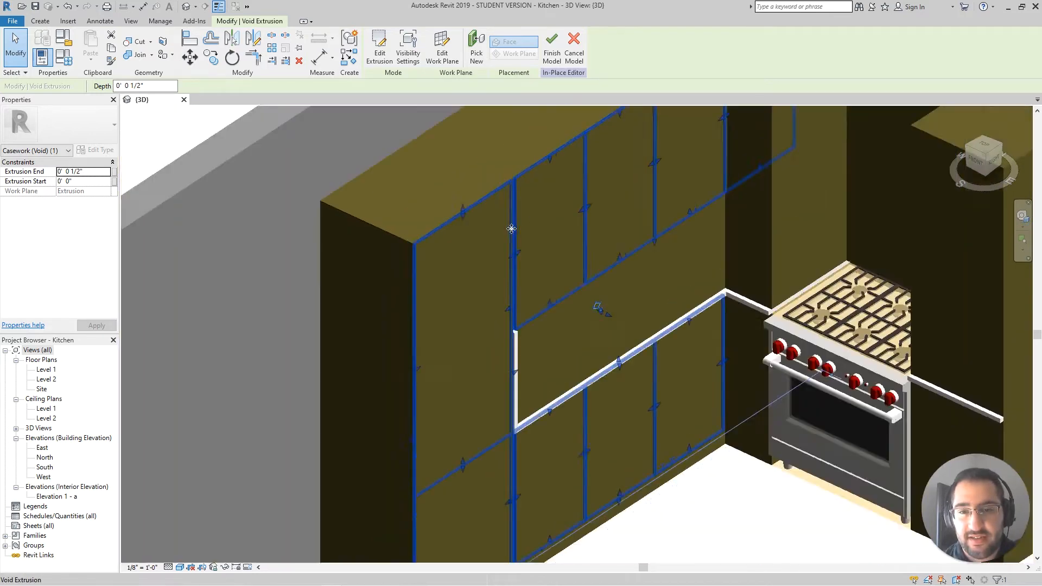
pyautogui.click(715, 472)
# Step: Start a solid extrusion in the casework for the base cabinet fronts beside the range, with its sketch picked from existing edges
pyautogui.scroll(3, 753, 383)
pyautogui.scroll(2, 753, 383)
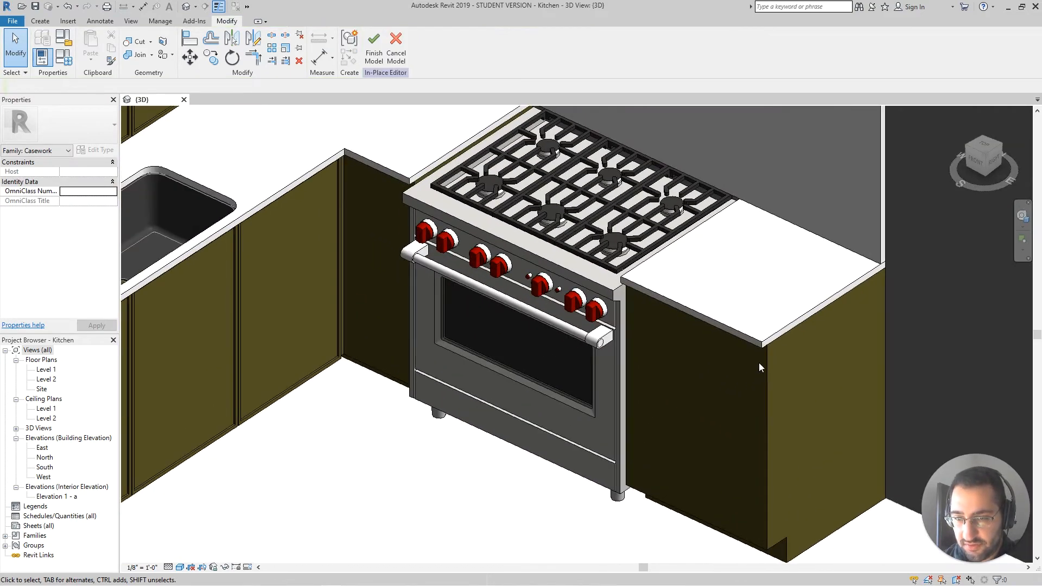
pyautogui.scroll(3, 361, 358)
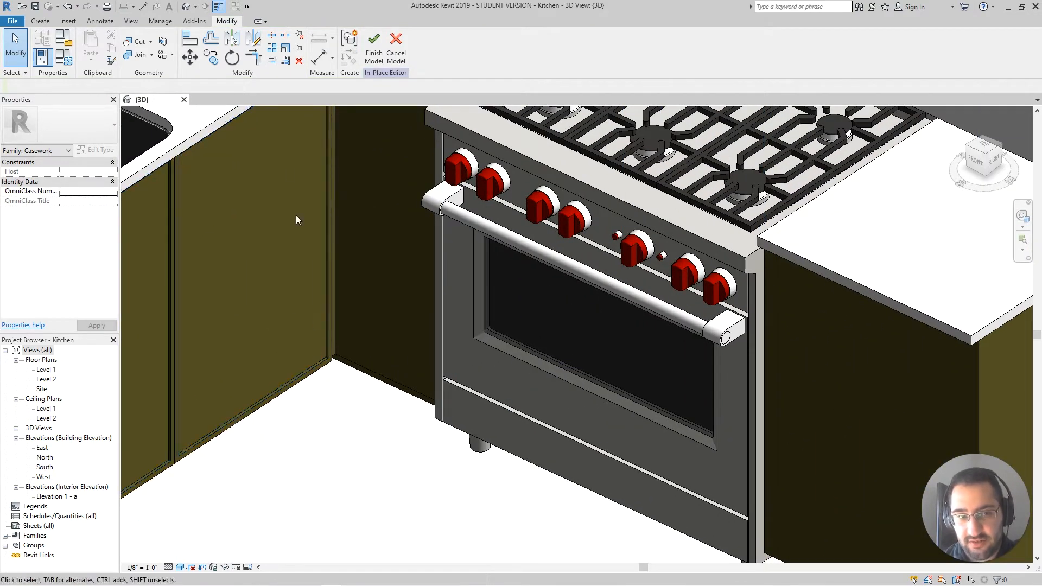
pyautogui.scroll(-3, 319, 378)
pyautogui.keyDown('shift'); pyautogui.moveTo(705, 434); pyautogui.dragTo(578, 397, button='middle'); pyautogui.keyUp('shift')
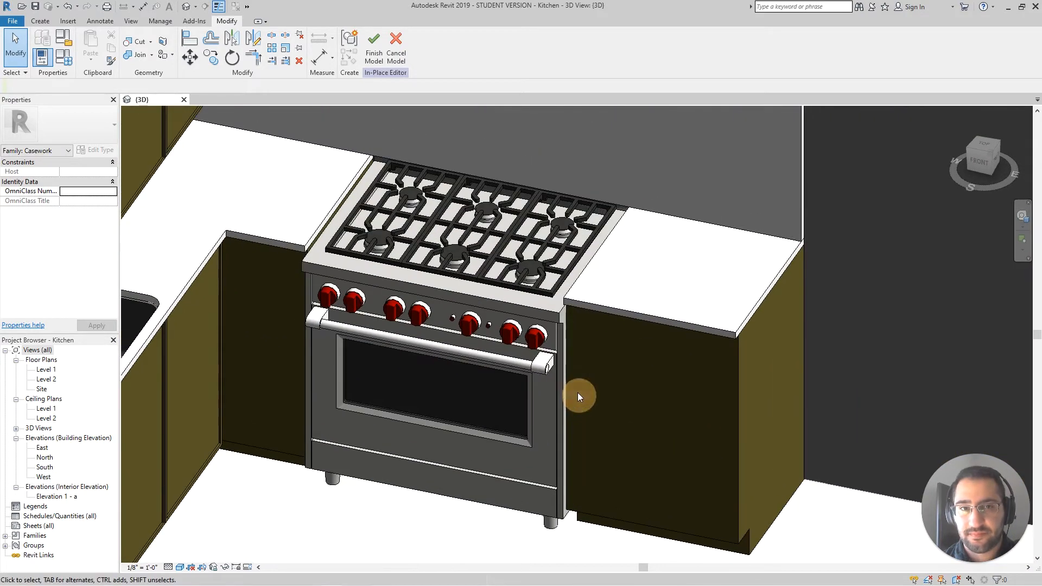
pyautogui.click(38, 22)
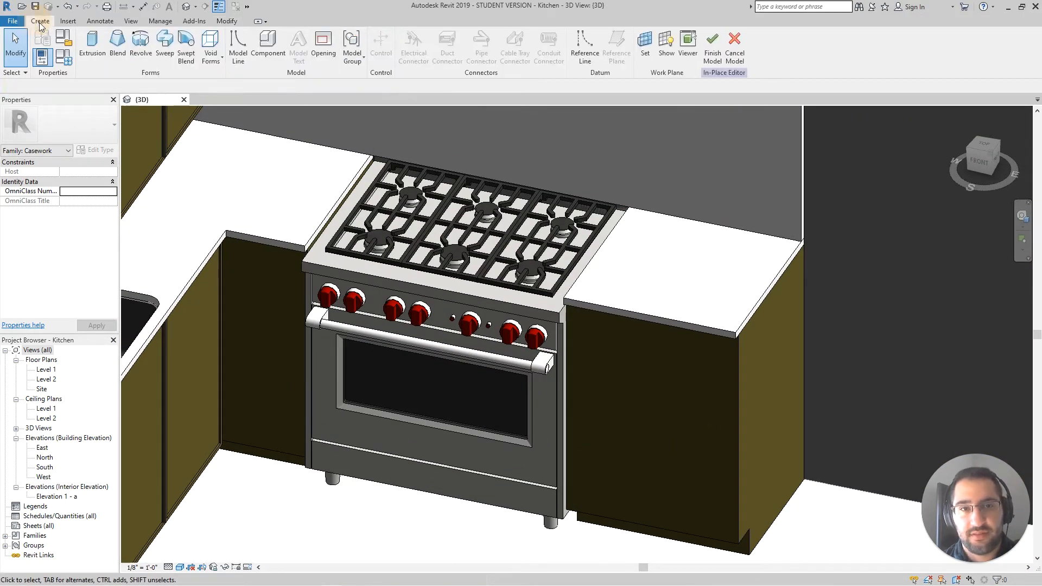
pyautogui.click(92, 49)
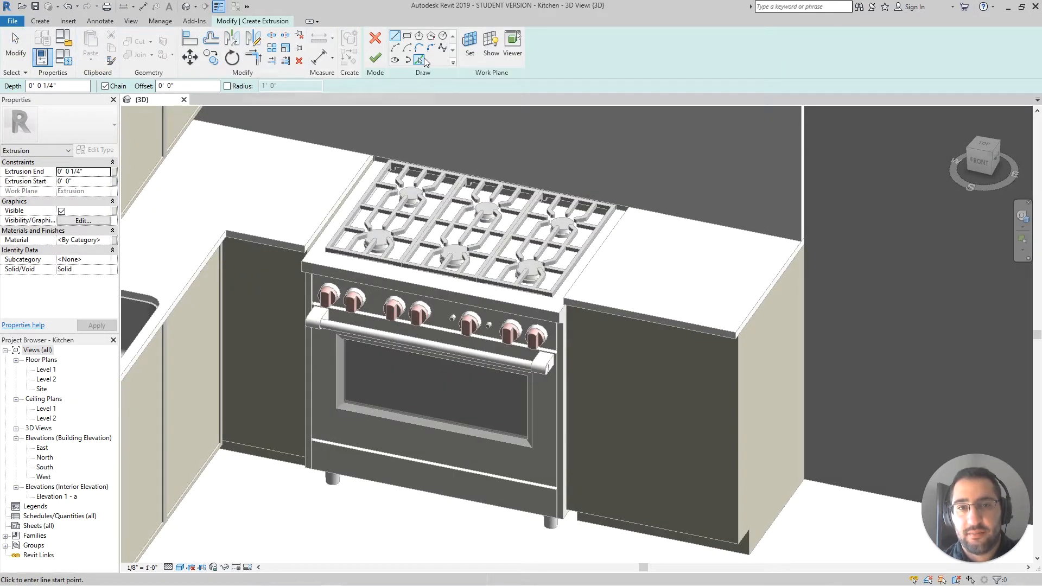
pyautogui.click(420, 60)
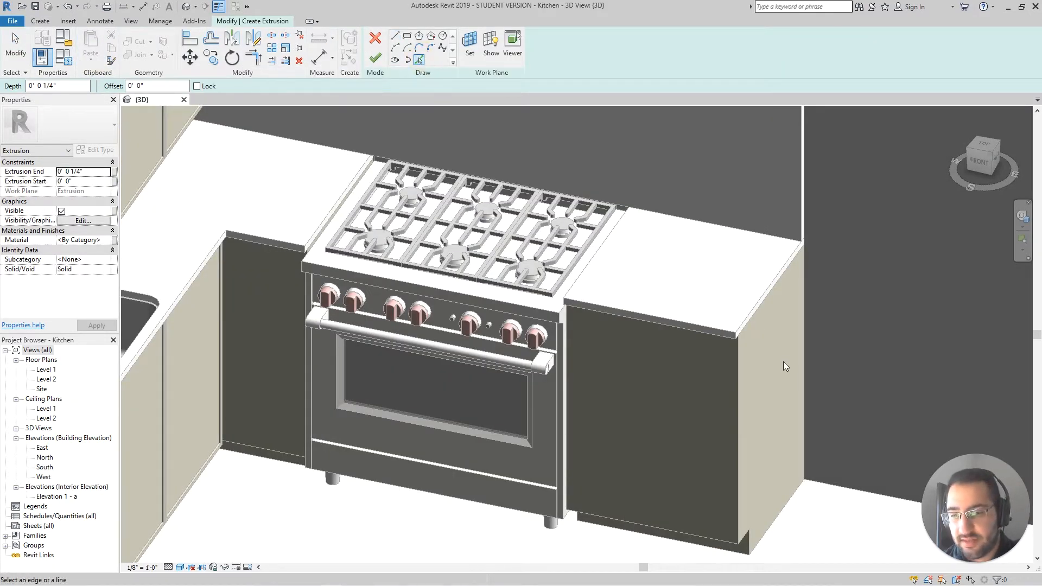
# Step: Try to pick the base cabinet edges beside the range as the extrusion outline on the current work plane
pyautogui.click(732, 544)
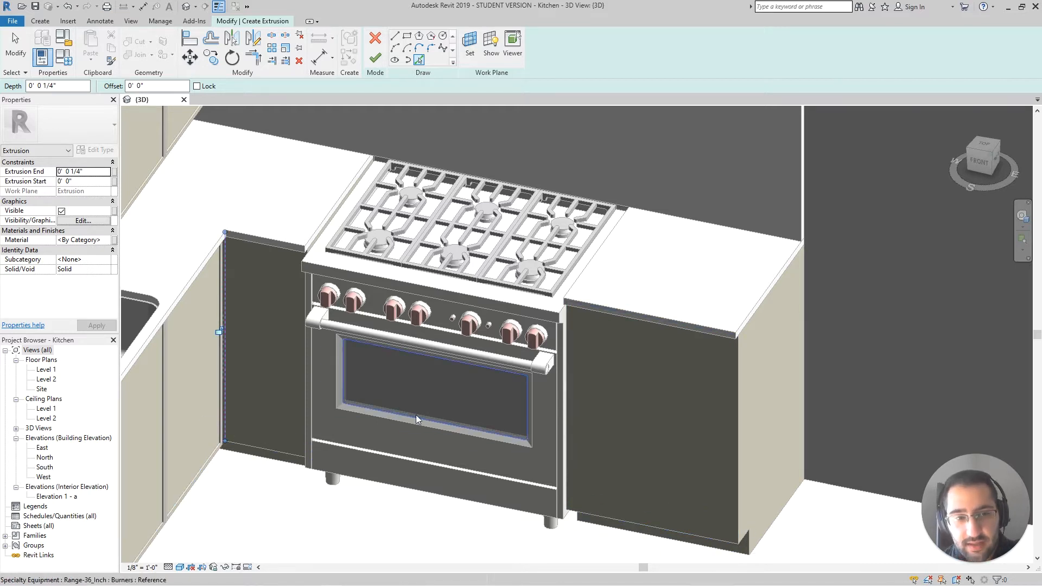
pyautogui.scroll(-3, 337, 366)
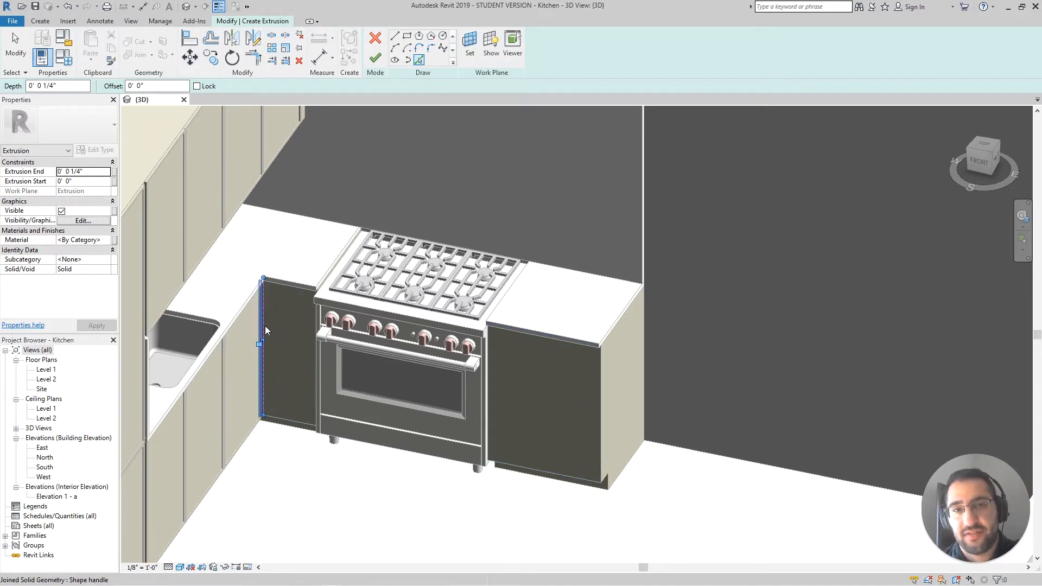
pyautogui.keyDown('shift'); pyautogui.moveTo(265, 330); pyautogui.dragTo(326, 375, button='middle'); pyautogui.keyUp('shift')
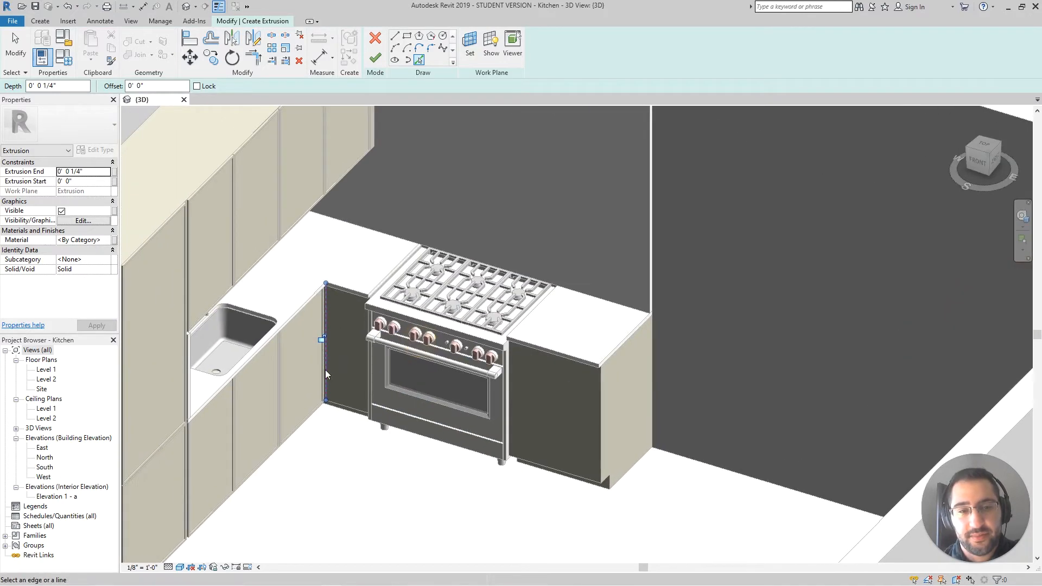
pyautogui.keyDown('shift'); pyautogui.moveTo(430, 368); pyautogui.dragTo(452, 374, button='middle'); pyautogui.keyUp('shift')
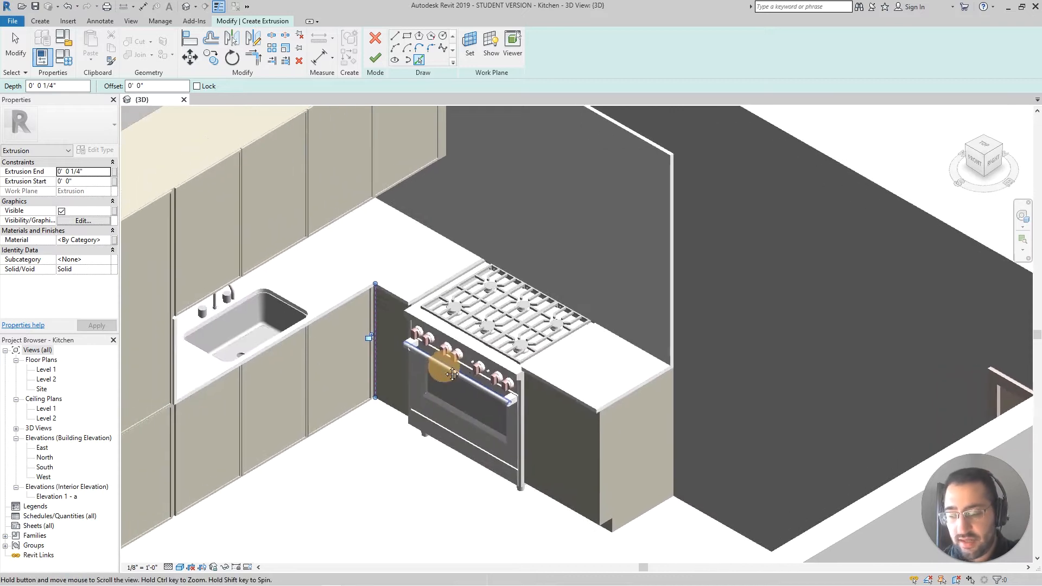
pyautogui.keyDown('shift'); pyautogui.moveTo(383, 373); pyautogui.dragTo(387, 343, button='middle'); pyautogui.keyUp('shift')
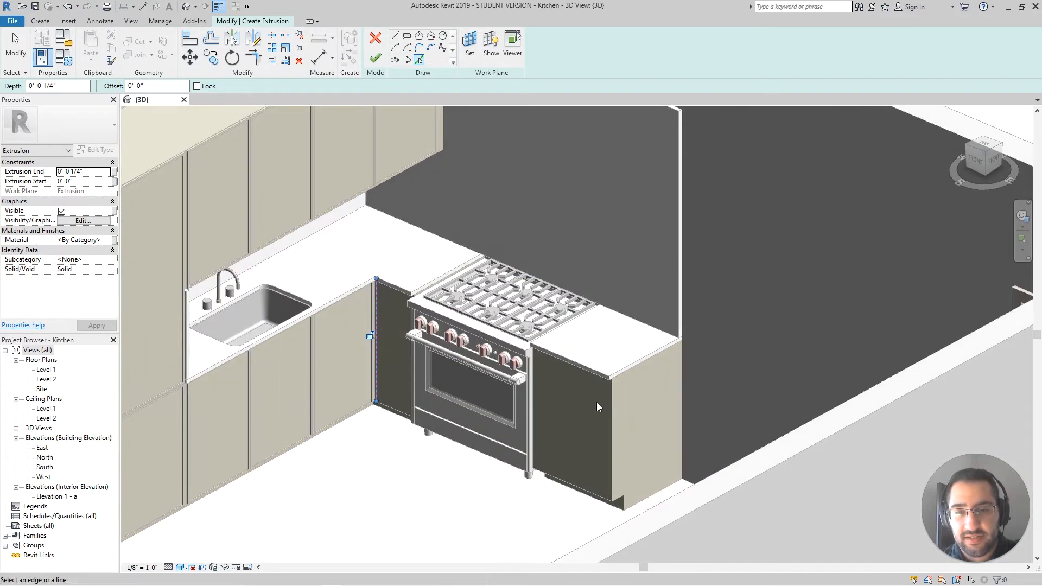
pyautogui.click(614, 408)
pyautogui.click(629, 366)
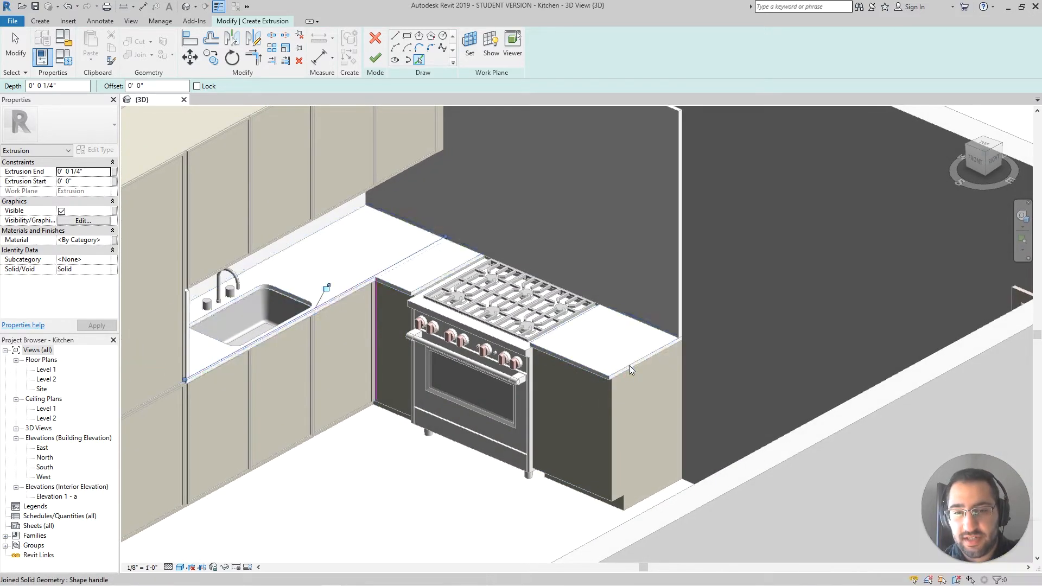
pyautogui.click(611, 473)
pyautogui.scroll(-5, 380, 355)
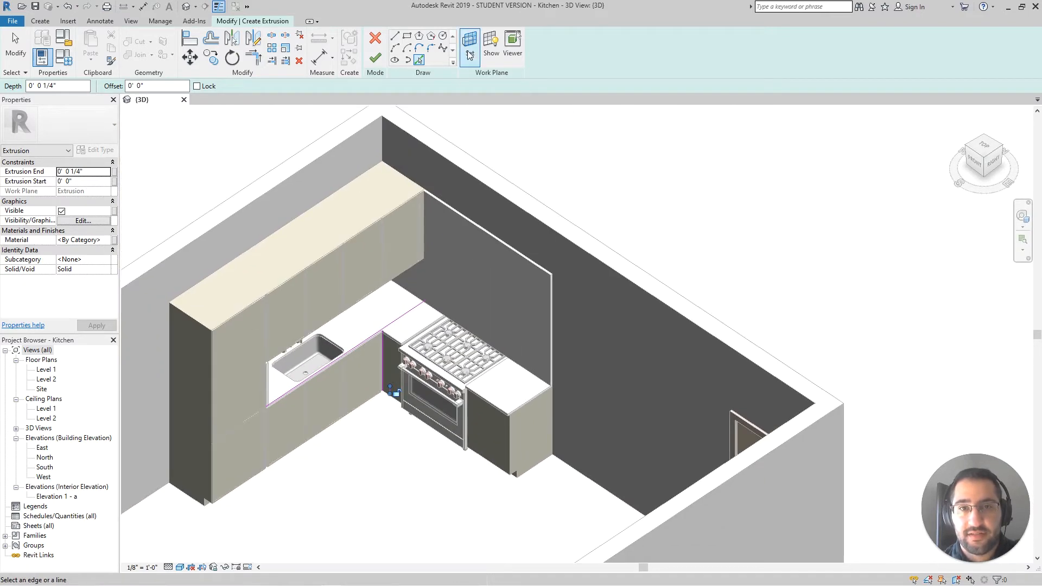
pyautogui.click(454, 263)
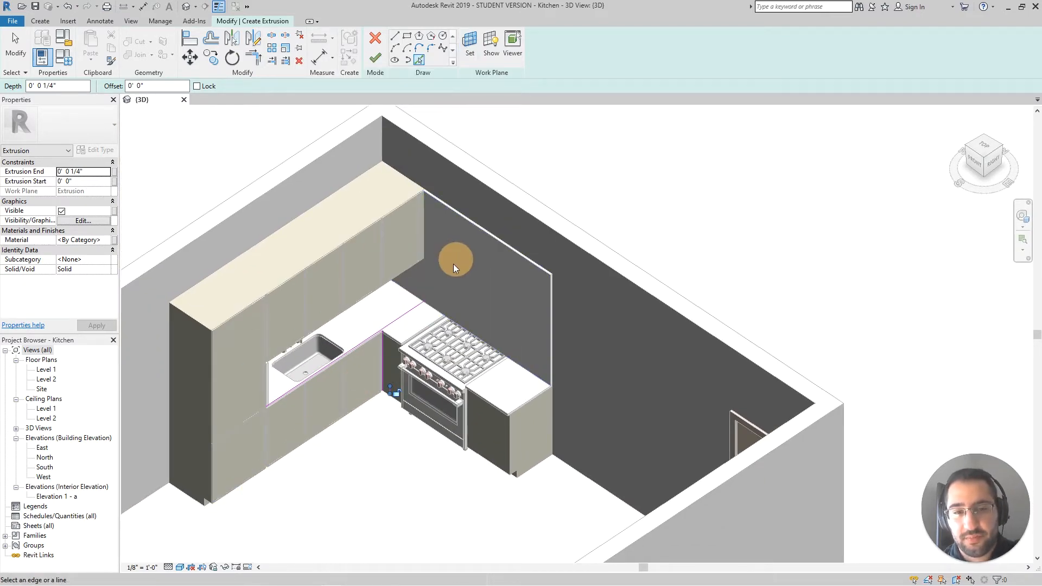
pyautogui.scroll(1, 388, 330)
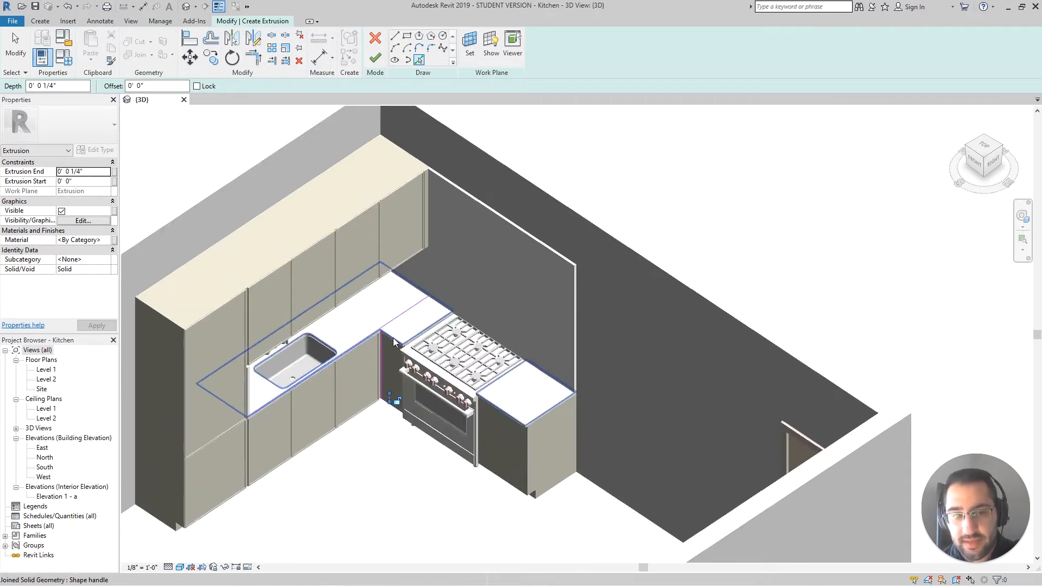
pyautogui.scroll(2, 394, 329)
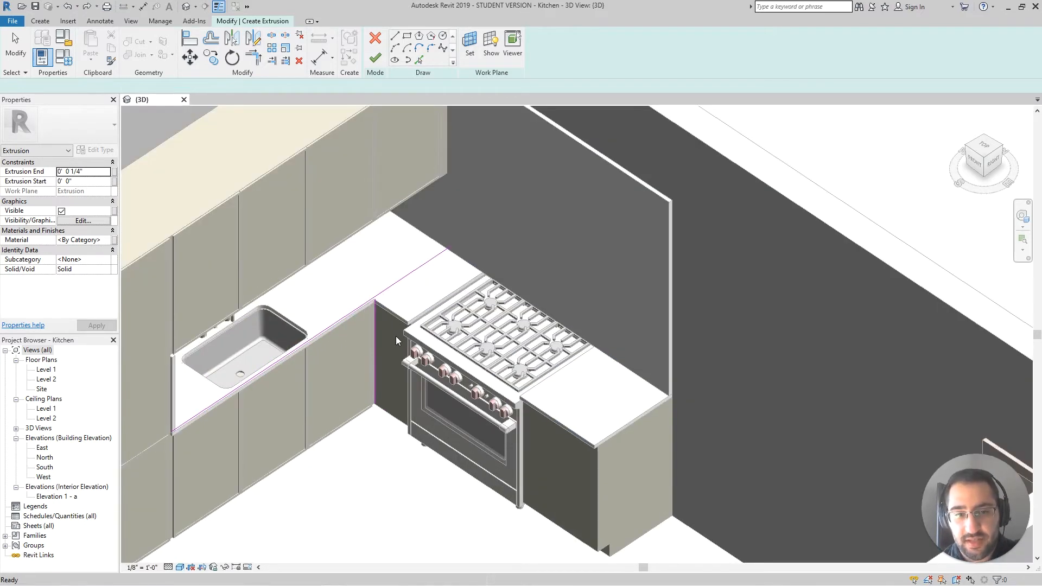
pyautogui.scroll(4, 585, 347)
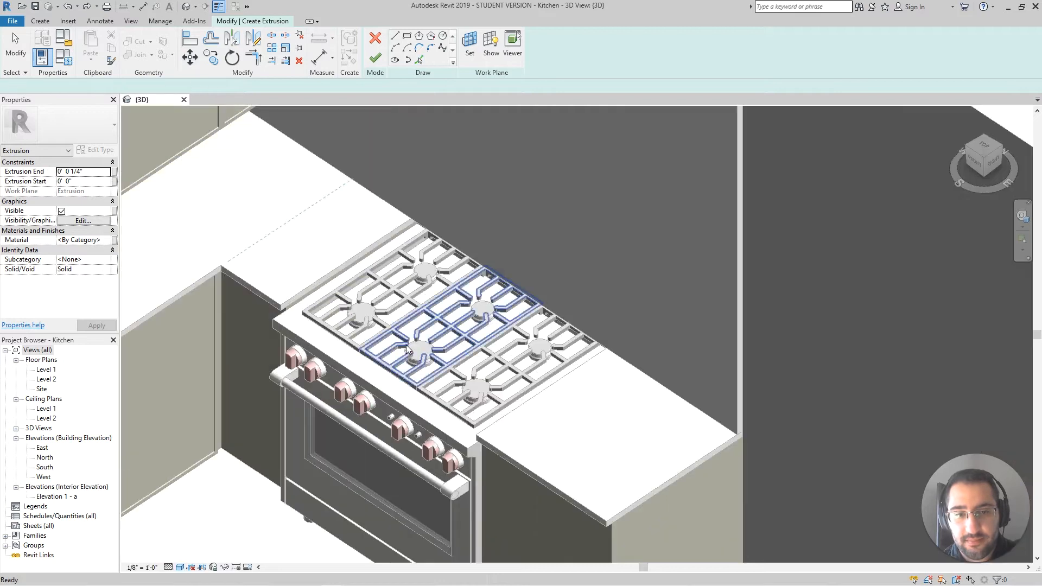
# Step: Set the extrusion's work plane by picking the front face of the end base cabinet beside the range
pyautogui.scroll(-3, 464, 398)
pyautogui.click(470, 46)
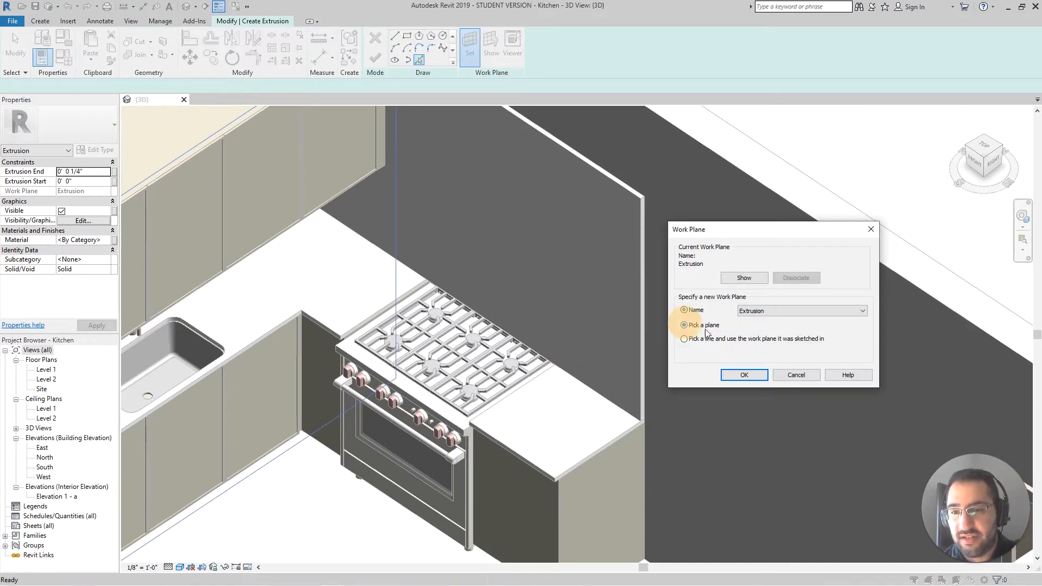
pyautogui.click(739, 374)
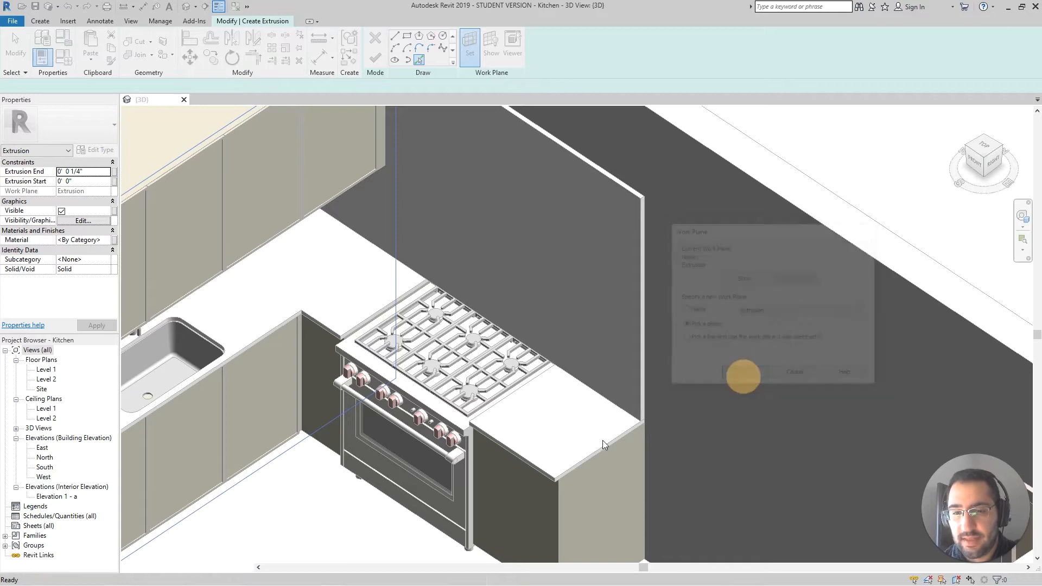
pyautogui.click(556, 507)
pyautogui.keyDown('shift'); pyautogui.moveTo(556, 507); pyautogui.dragTo(594, 486, button='middle'); pyautogui.keyUp('shift')
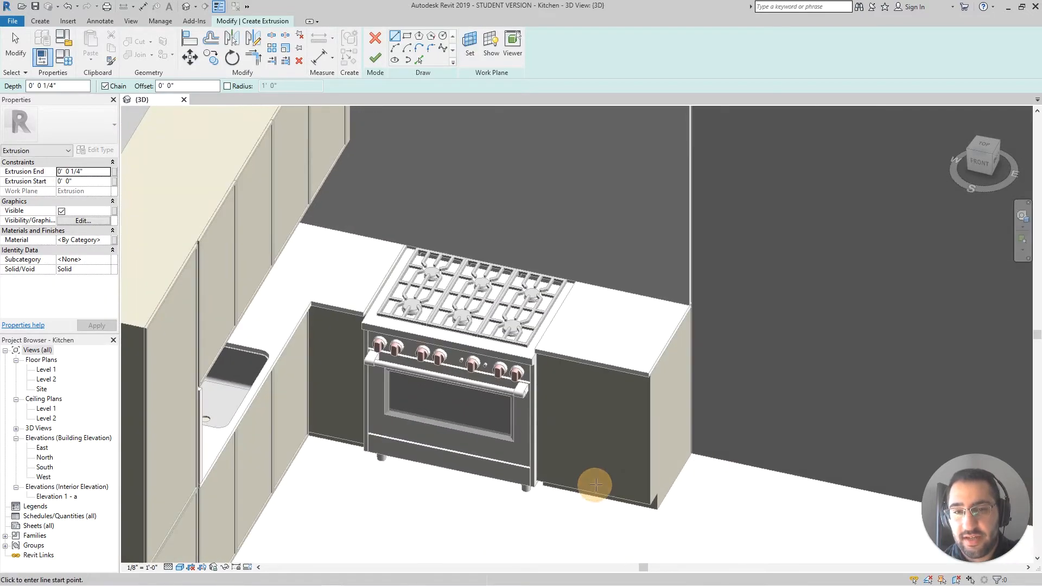
# Step: Sketch a trial rectangle on the front of the end base cabinet and undo it
pyautogui.scroll(1, 612, 460)
pyautogui.click(407, 37)
pyautogui.click(560, 455)
pyautogui.click(631, 365)
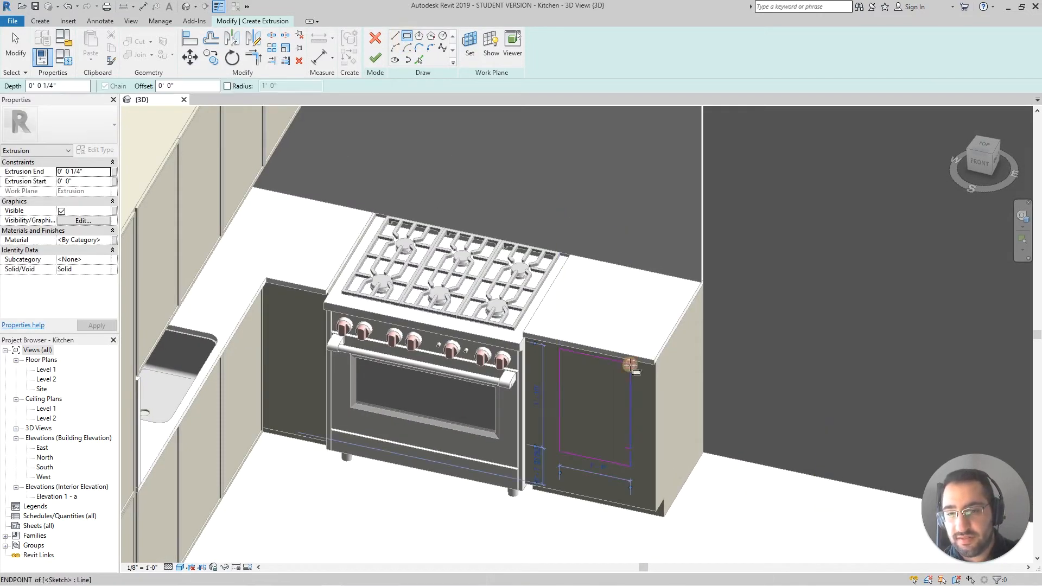
pyautogui.moveTo(681, 505)
pyautogui.keyDown('shift'); pyautogui.mouseDown(button='middle')
pyautogui.moveTo(664, 462)
pyautogui.moveTo(677, 484)
pyautogui.mouseUp(button='middle'); pyautogui.keyUp('shift')
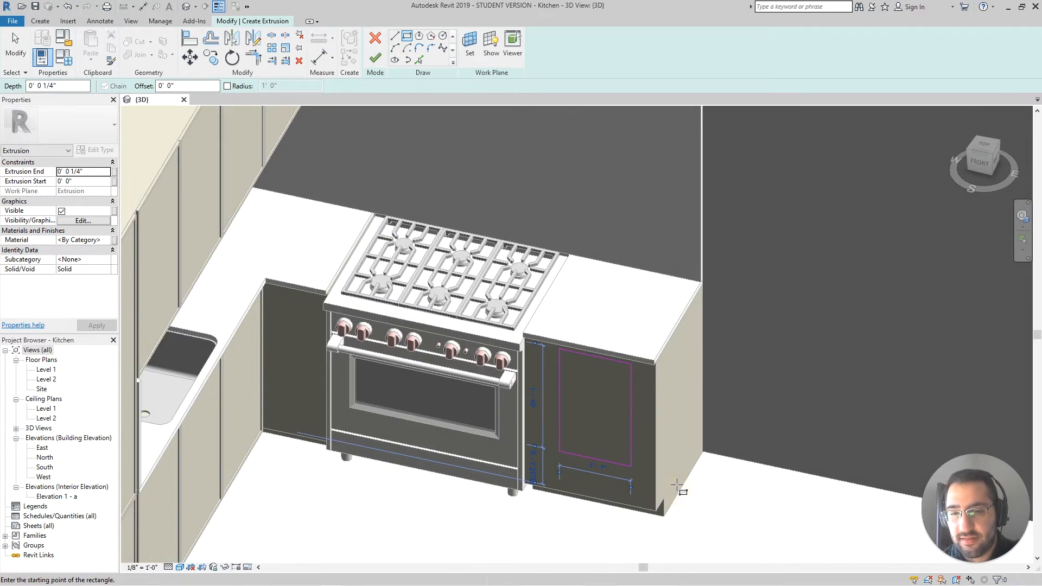
pyautogui.hotkey('ctrl', 'z')
# Step: Pick the bottom, outer side, top and range-side edges of the end base cabinet's front as sketch lines
pyautogui.scroll(1, 642, 508)
pyautogui.click(419, 60)
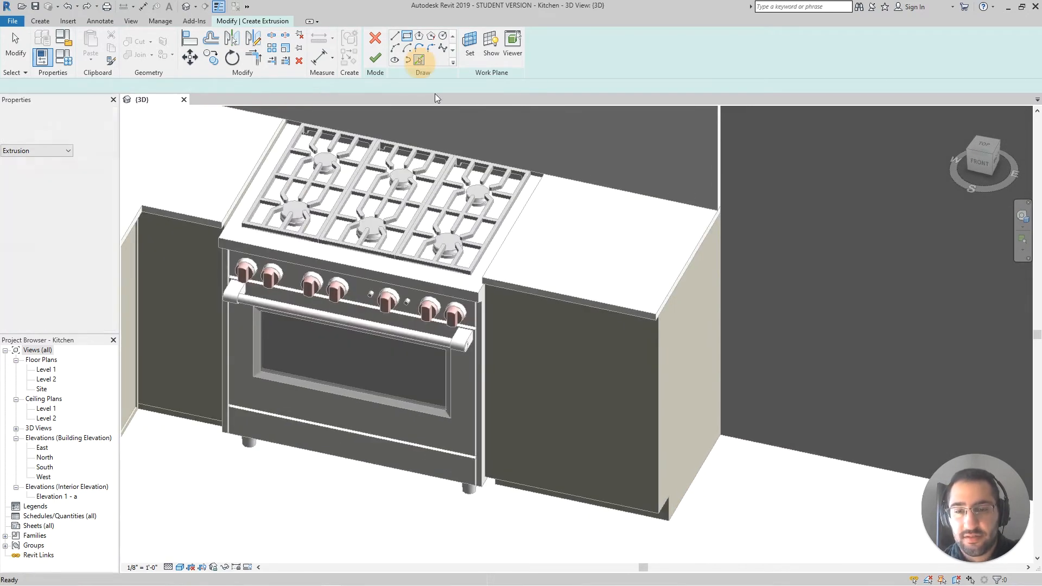
pyautogui.click(653, 514)
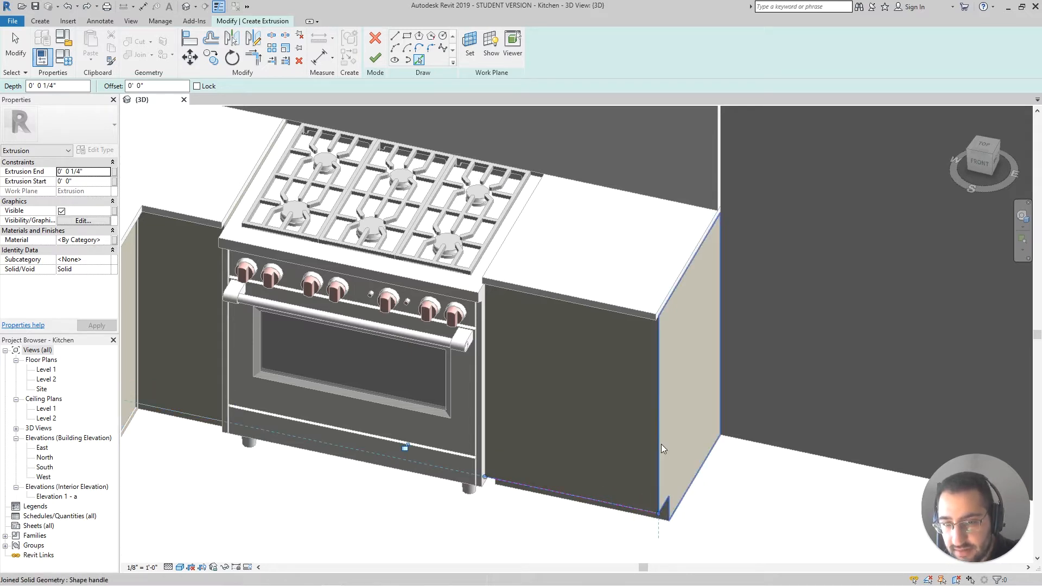
pyautogui.moveTo(671, 397); pyautogui.dragTo(668, 389, button='middle')
pyautogui.scroll(5, 635, 293)
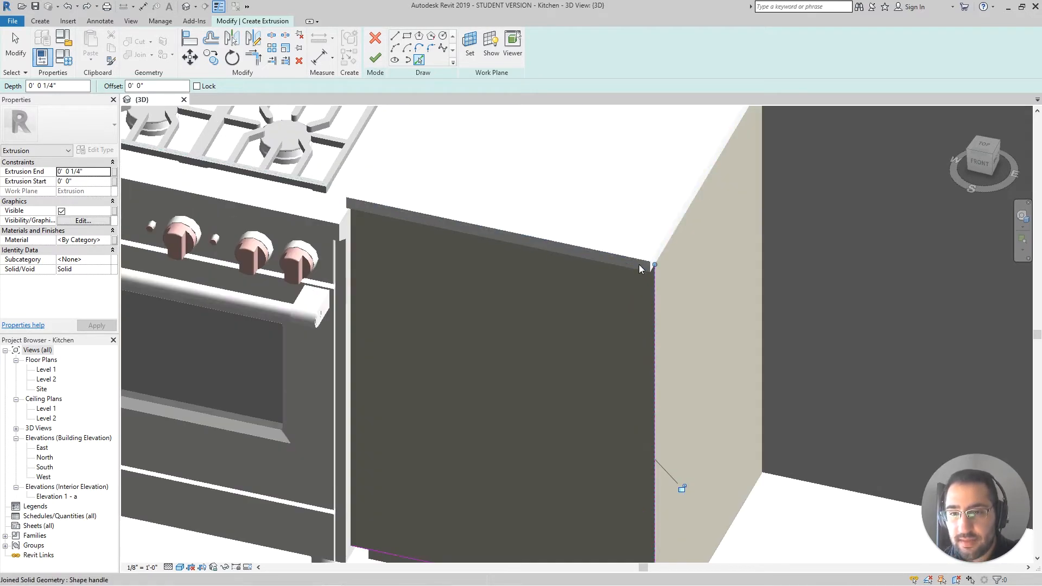
pyautogui.click(640, 269)
pyautogui.scroll(-5, 597, 297)
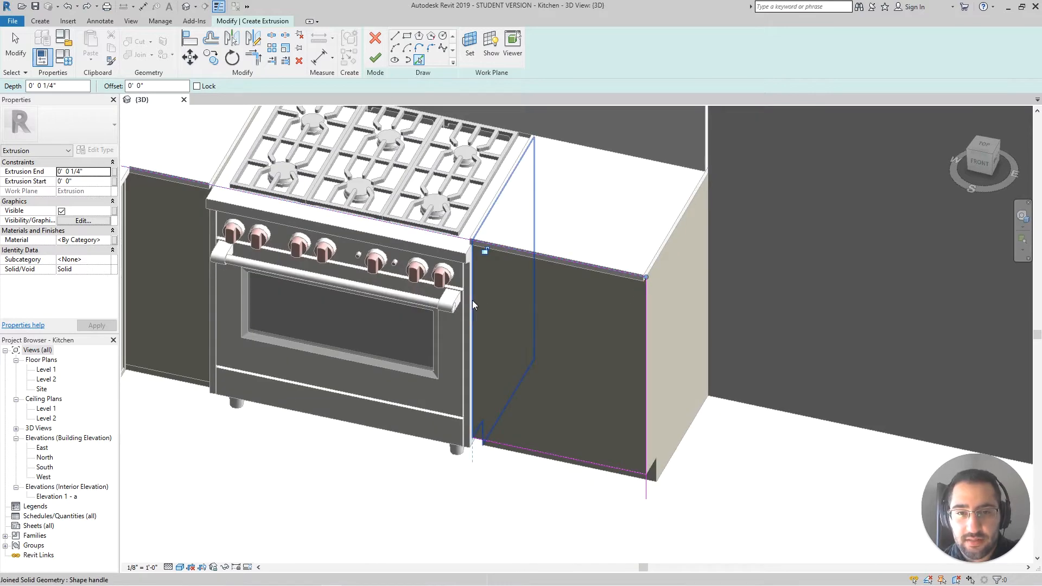
pyautogui.click(472, 302)
# Step: Pick the inner corner, bottom and range-side edges of the corner base cabinet's front as sketch lines and end line picking
pyautogui.scroll(3, 485, 304)
pyautogui.scroll(5, 309, 384)
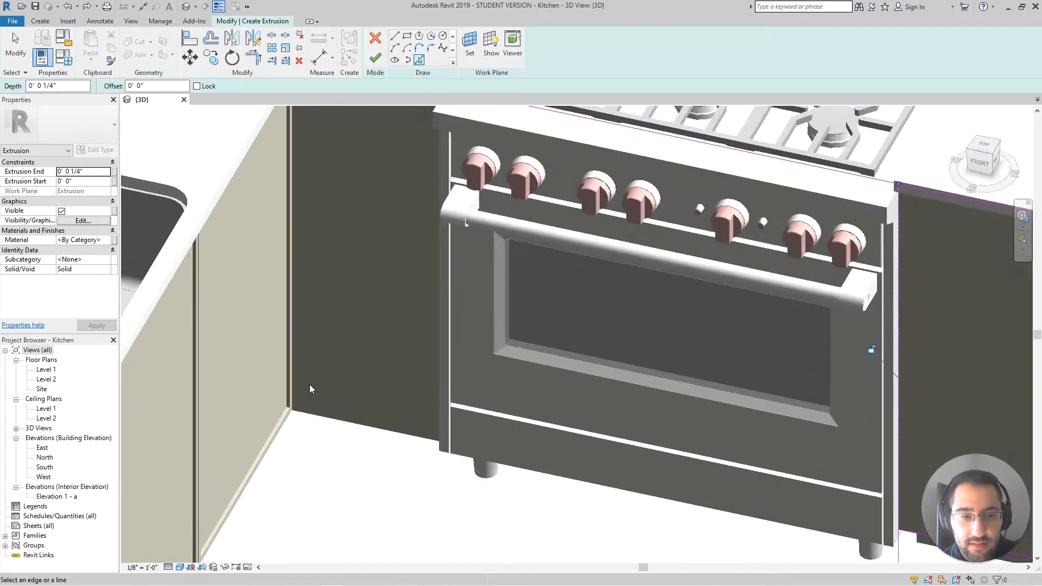
pyautogui.click(291, 398)
pyautogui.scroll(-2, 291, 398)
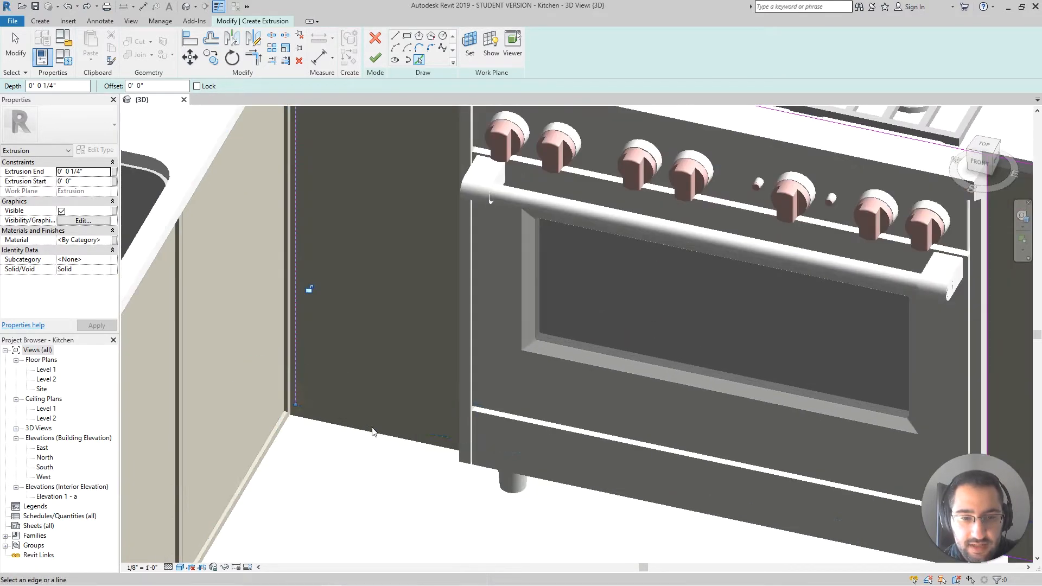
pyautogui.click(385, 424)
pyautogui.scroll(-4, 387, 422)
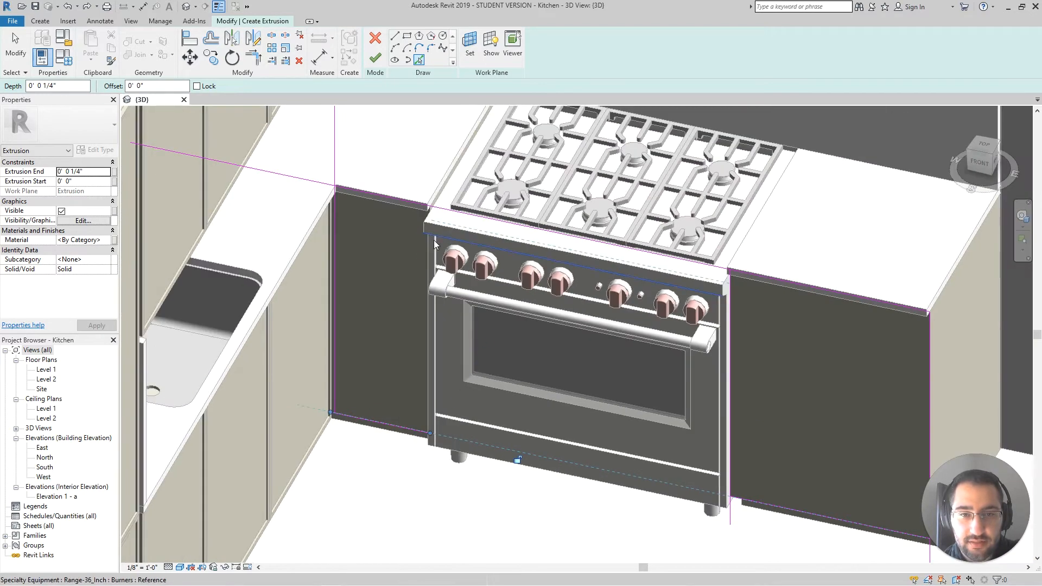
pyautogui.click(425, 248)
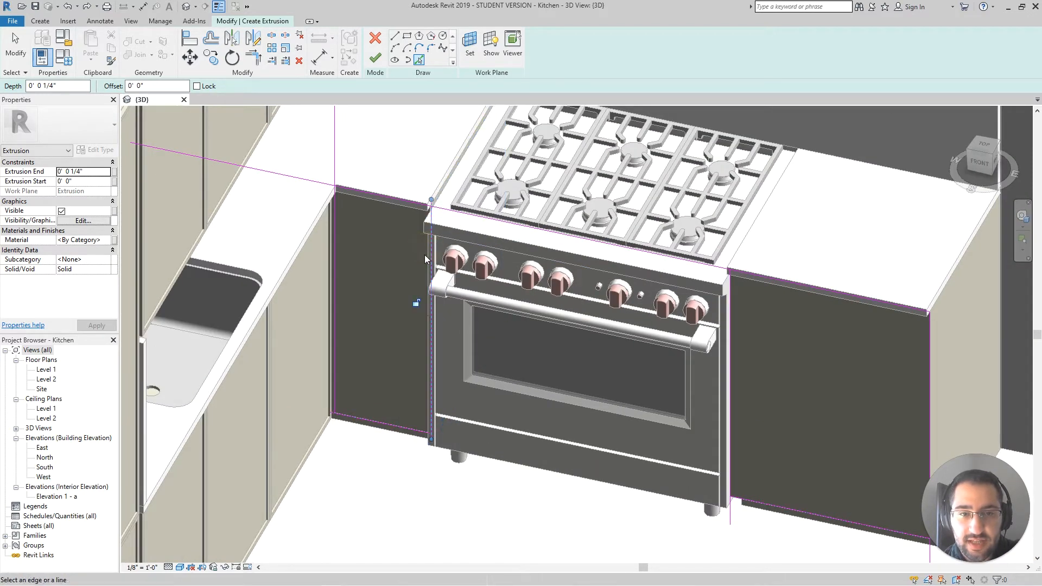
pyautogui.scroll(-4, 425, 255)
pyautogui.scroll(2, 509, 302)
pyautogui.press('Escape')
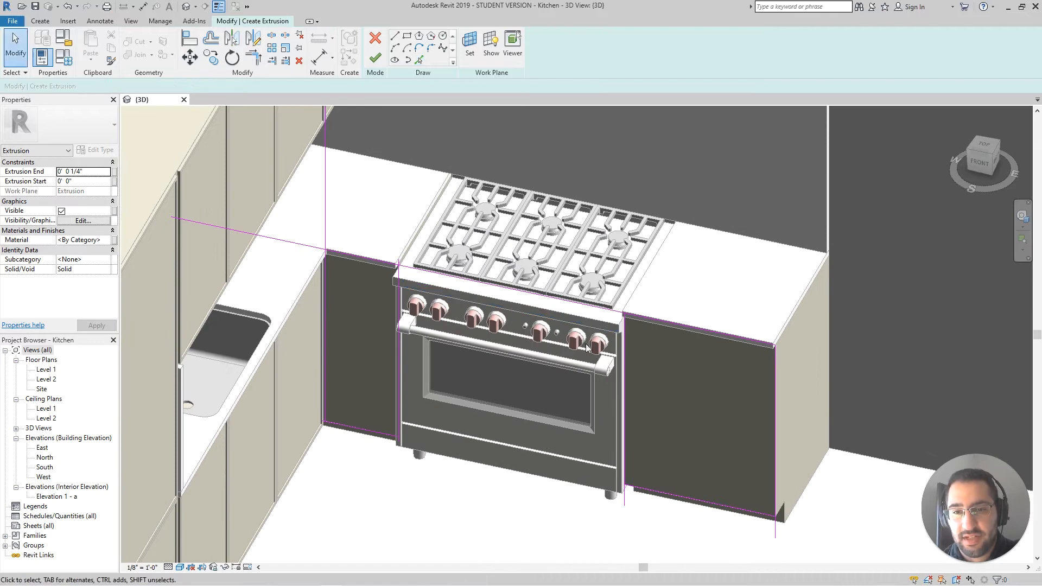
# Step: Split the upper sketch line where it crosses the range between the two base cabinets
pyautogui.scroll(2, 561, 370)
pyautogui.scroll(-1, 562, 375)
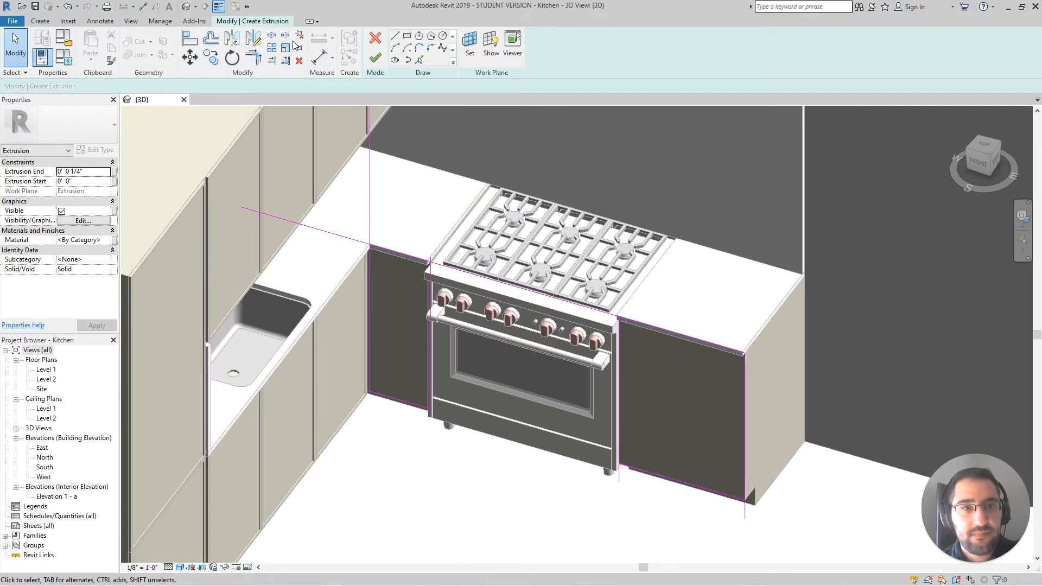
pyautogui.click(272, 37)
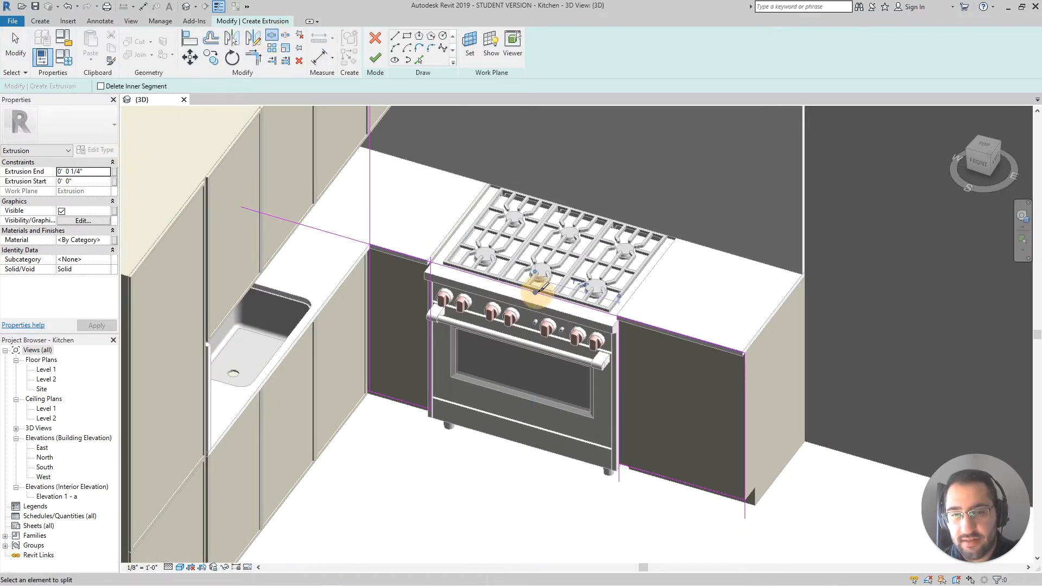
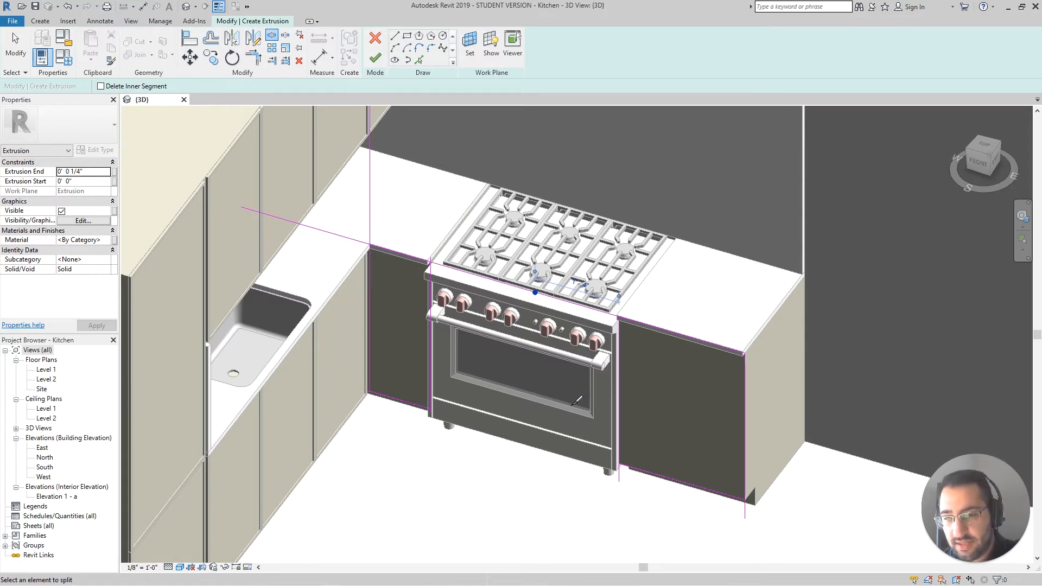
pyautogui.press('Escape')
# Step: Trim the sketch lines around the end base cabinet's front to each other at its corners
pyautogui.press('t')
pyautogui.press('r')
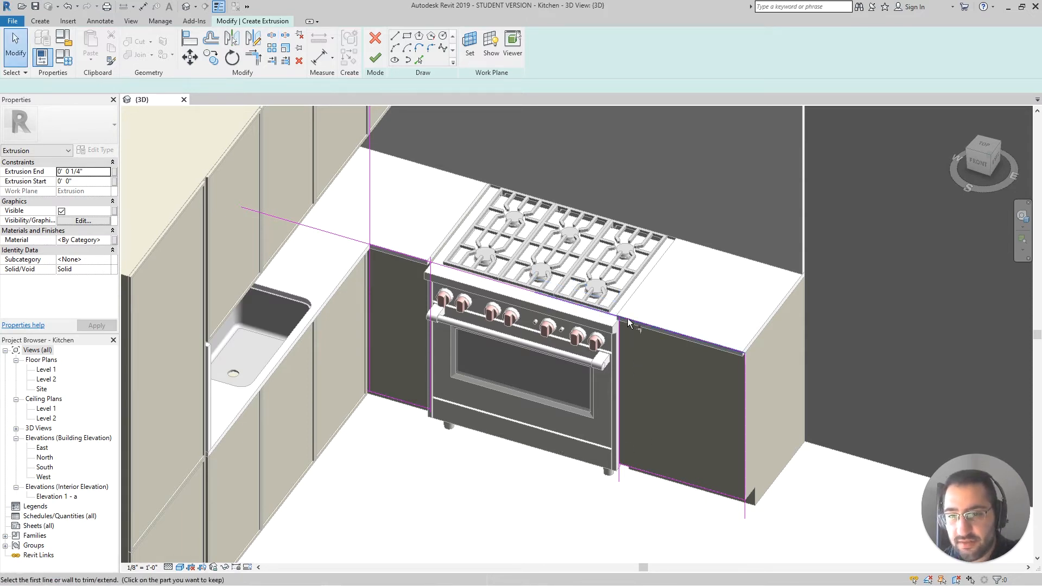
pyautogui.click(626, 324)
pyautogui.click(621, 331)
pyautogui.click(744, 455)
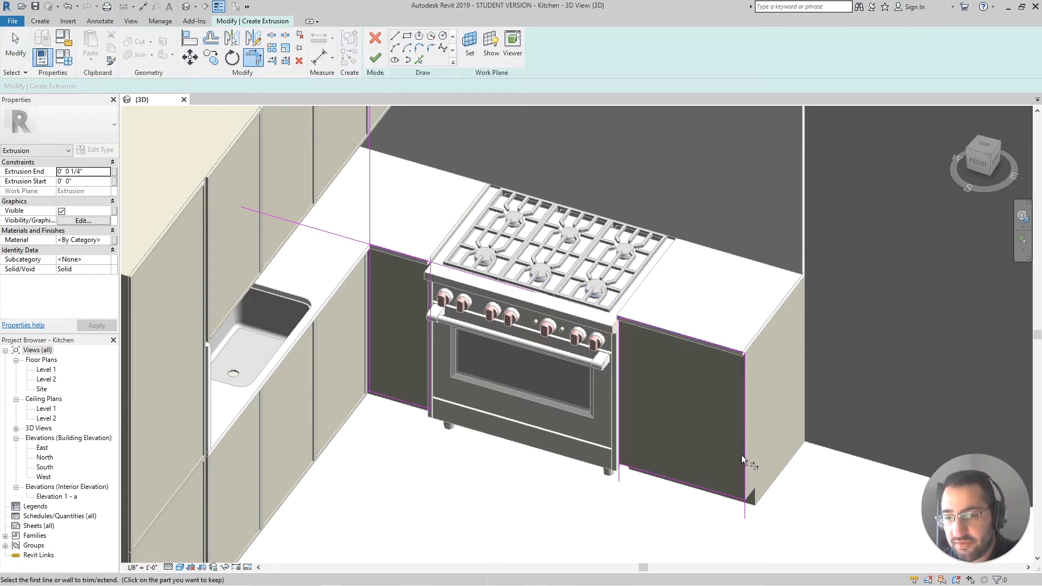
pyautogui.click(728, 494)
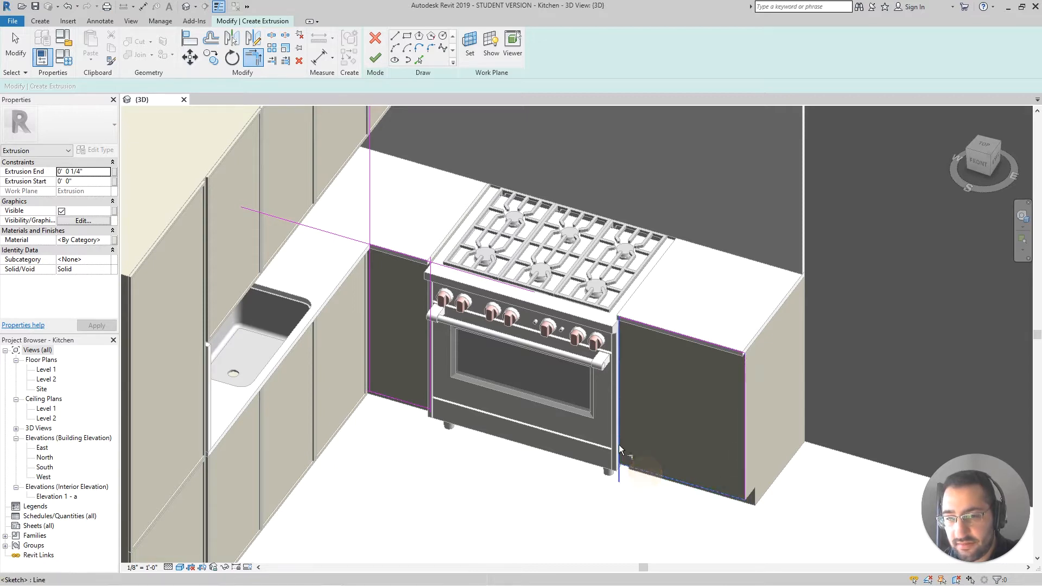
# Step: Trim the corner base cabinet's upper sketch line to its range-side and inner corner lines
pyautogui.click(429, 274)
pyautogui.click(413, 258)
pyautogui.click(391, 253)
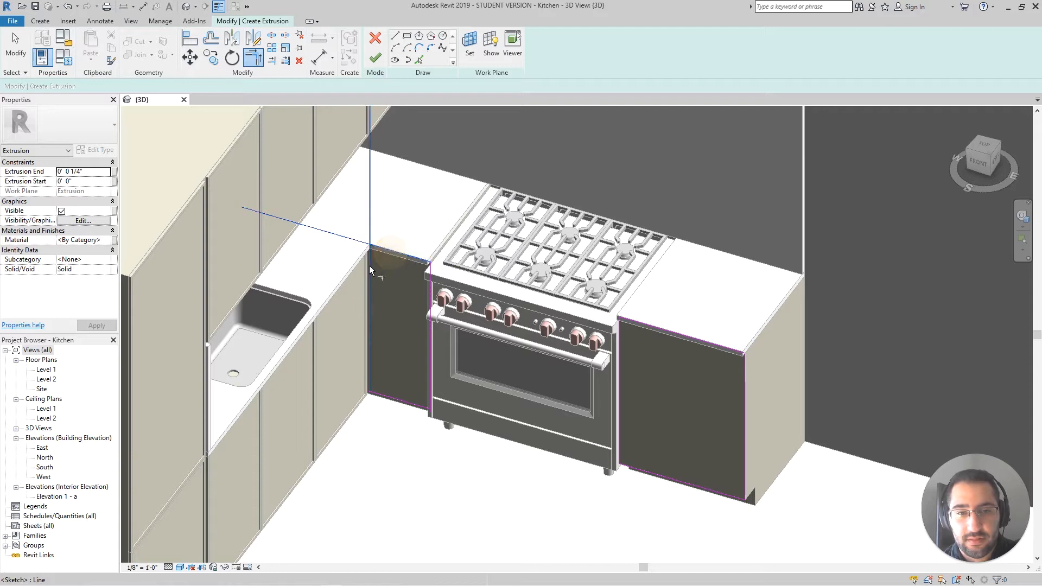
pyautogui.click(369, 265)
pyautogui.moveTo(493, 338); pyautogui.dragTo(483, 346, button='middle')
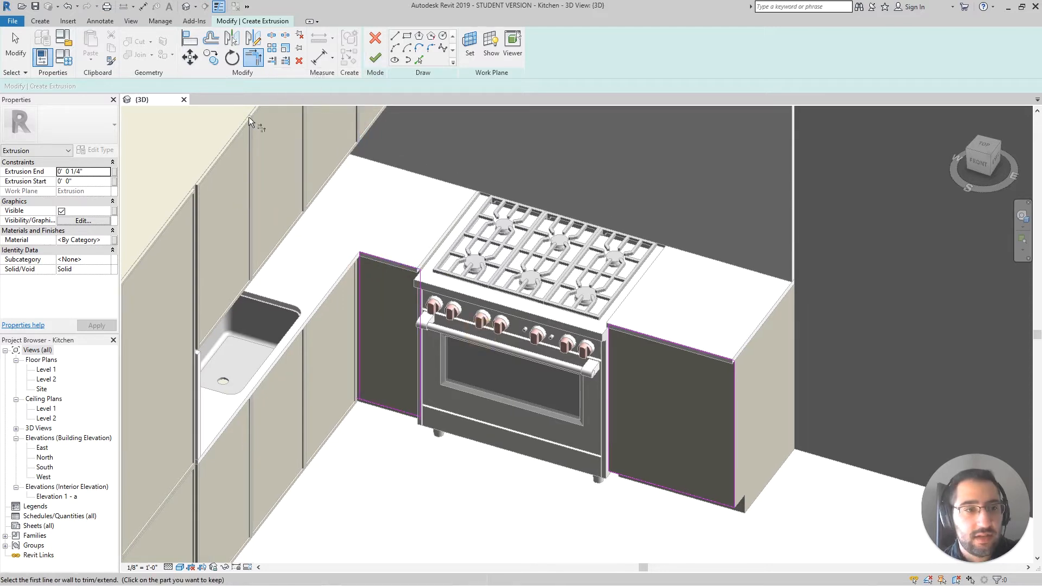
# Step: Set the extrusion end to 0' 0 1/2" and try to finish the extrusion
pyautogui.click(83, 172)
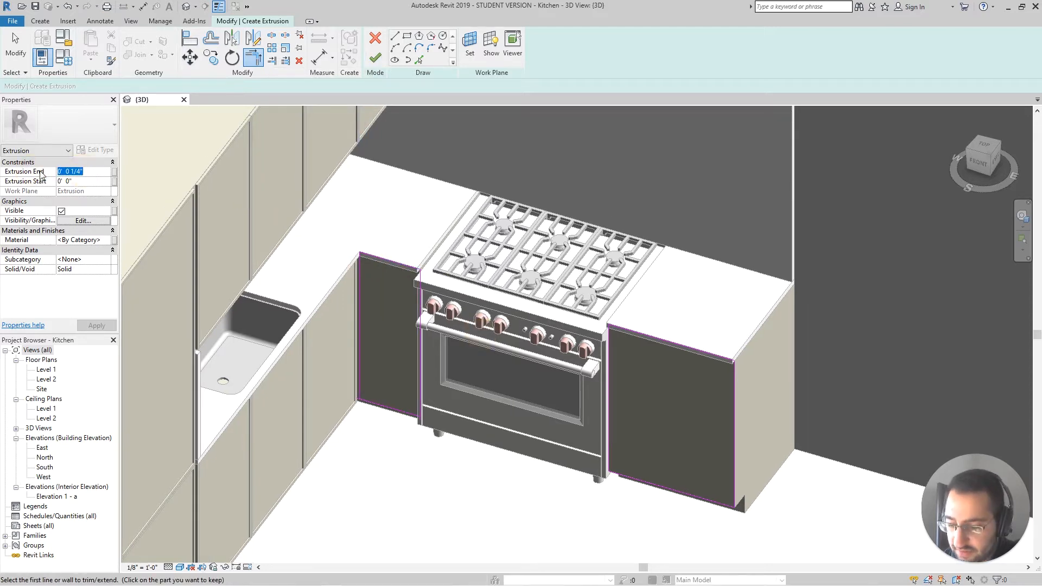
pyautogui.press('BackSpace')
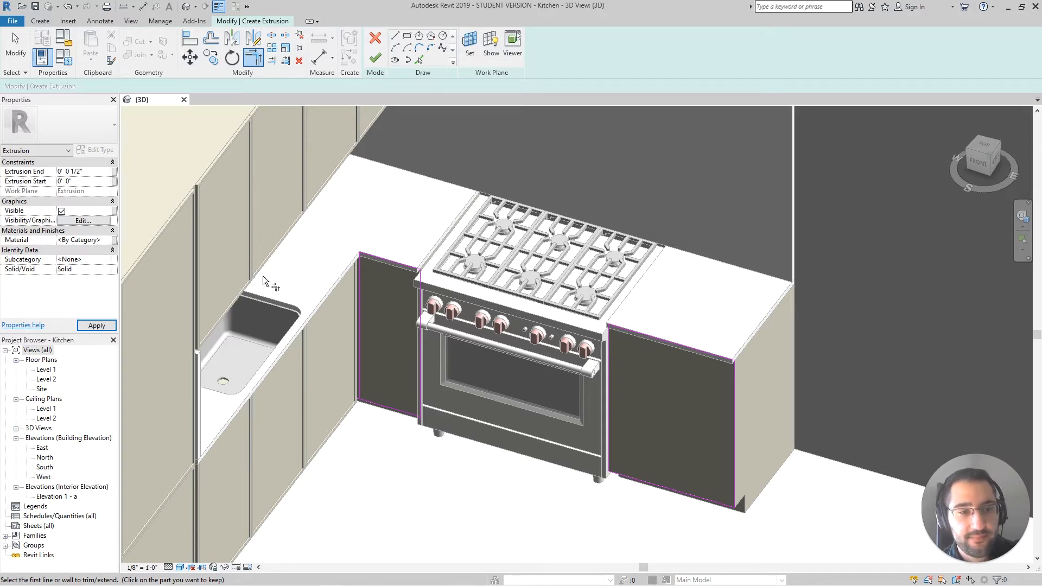
pyautogui.click(375, 58)
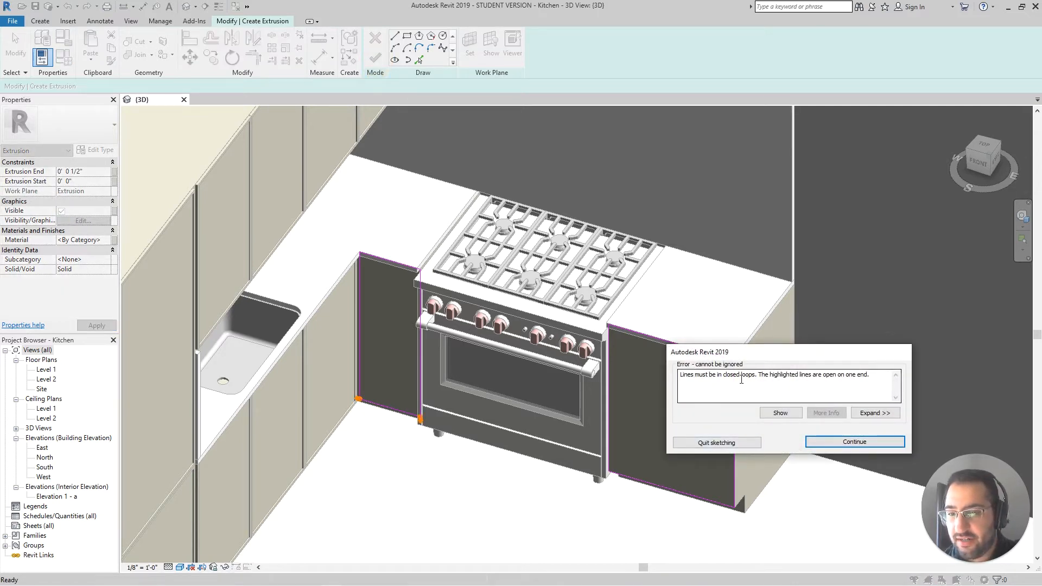
pyautogui.click(856, 442)
# Step: Trim the two lower corners of the corner base cabinet's outline closed and finish the extrusion
pyautogui.press('t')
pyautogui.press('r')
pyautogui.scroll(6, 420, 418)
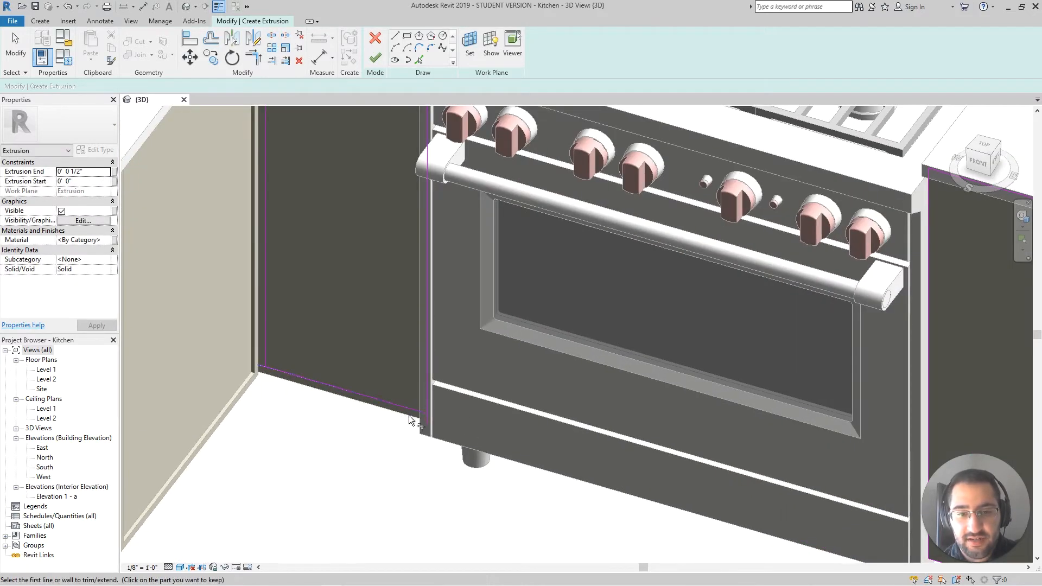
pyautogui.scroll(5, 422, 425)
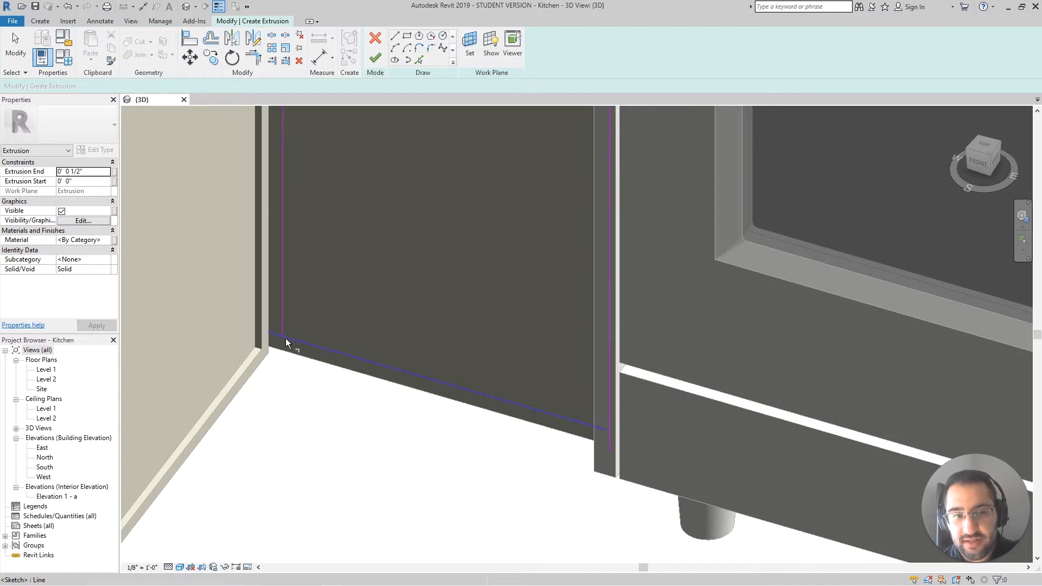
pyautogui.scroll(-5, 286, 338)
pyautogui.click(284, 319)
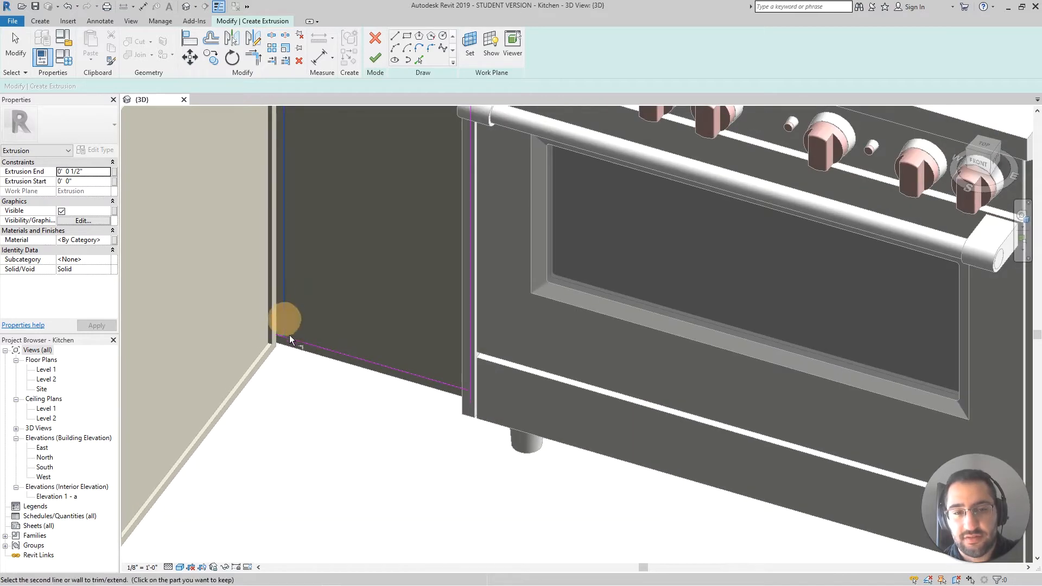
pyautogui.click(293, 341)
pyautogui.click(455, 388)
pyautogui.click(474, 379)
pyautogui.scroll(-4, 474, 380)
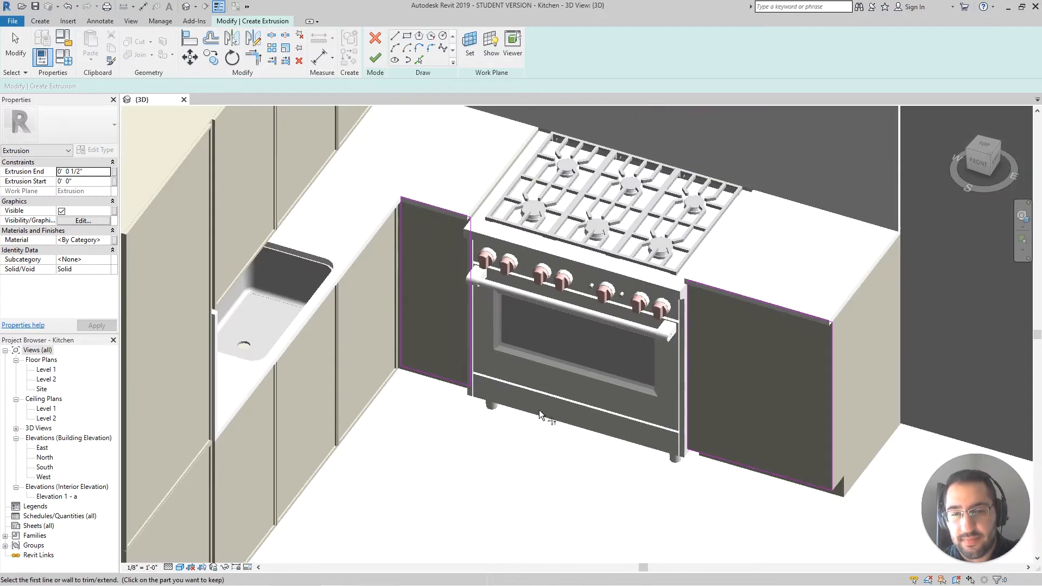
pyautogui.moveTo(641, 438); pyautogui.dragTo(556, 441, button='middle')
pyautogui.scroll(-1, 519, 217)
pyautogui.moveTo(509, 219); pyautogui.dragTo(483, 237, button='middle')
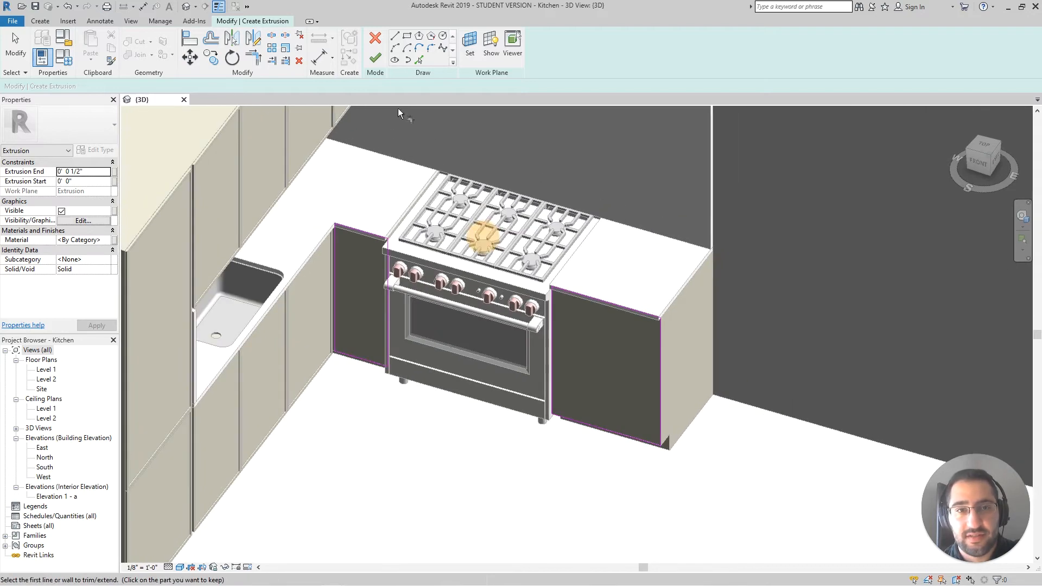
pyautogui.click(376, 58)
# Step: Examine the extruded fronts beside the range and the recessed door gaps on the sink-side base cabinets
pyautogui.scroll(3, 602, 456)
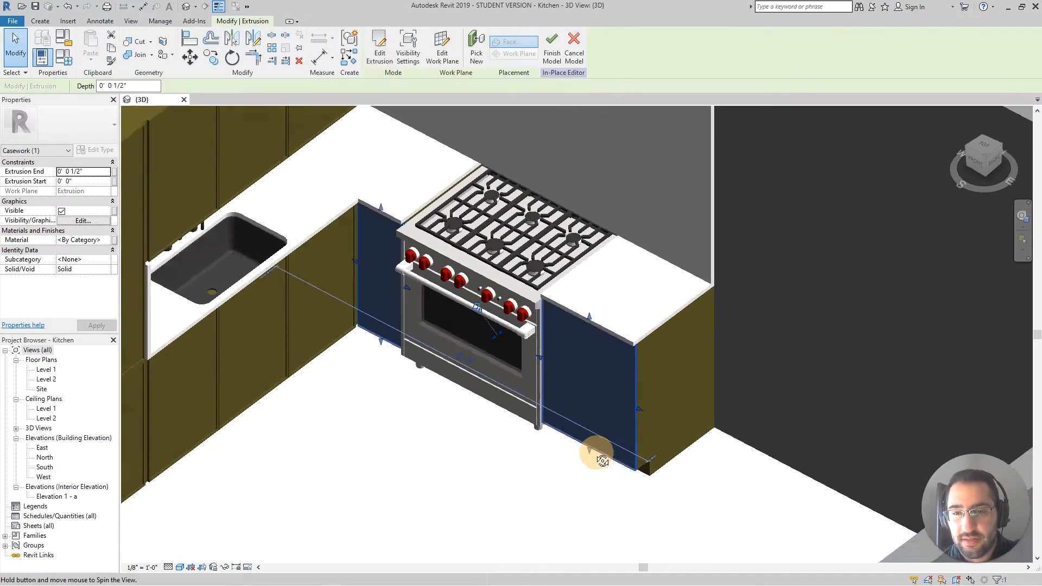
pyautogui.scroll(2, 609, 462)
pyautogui.keyDown('shift'); pyautogui.moveTo(609, 462); pyautogui.dragTo(661, 480, button='middle'); pyautogui.keyUp('shift')
pyautogui.scroll(-4, 660, 480)
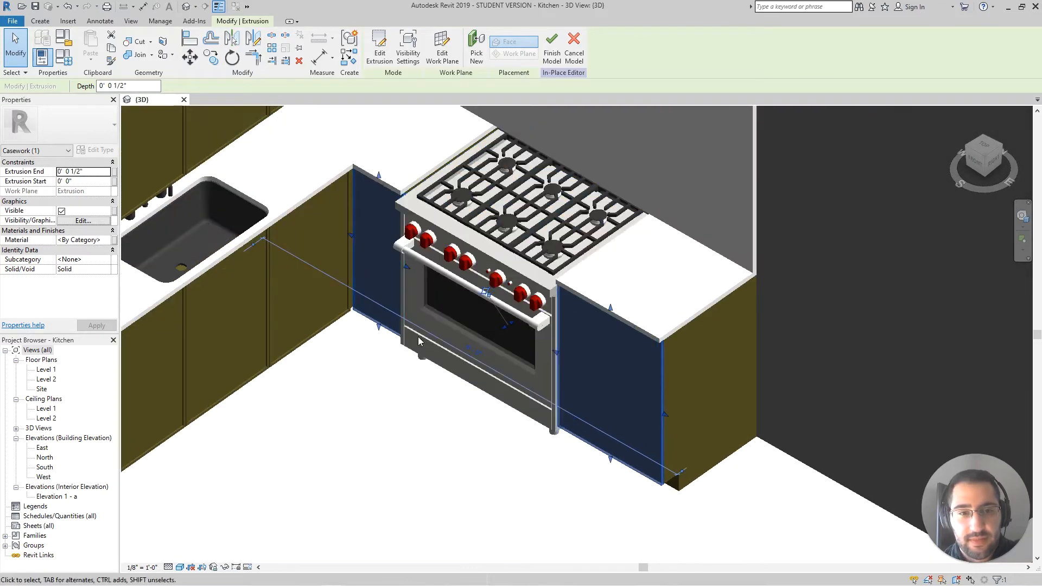
pyautogui.scroll(2, 365, 235)
pyautogui.moveTo(365, 236)
pyautogui.keyDown('shift'); pyautogui.mouseDown(button='middle')
pyautogui.moveTo(391, 249)
pyautogui.moveTo(372, 250)
pyautogui.mouseUp(button='middle'); pyautogui.keyUp('shift')
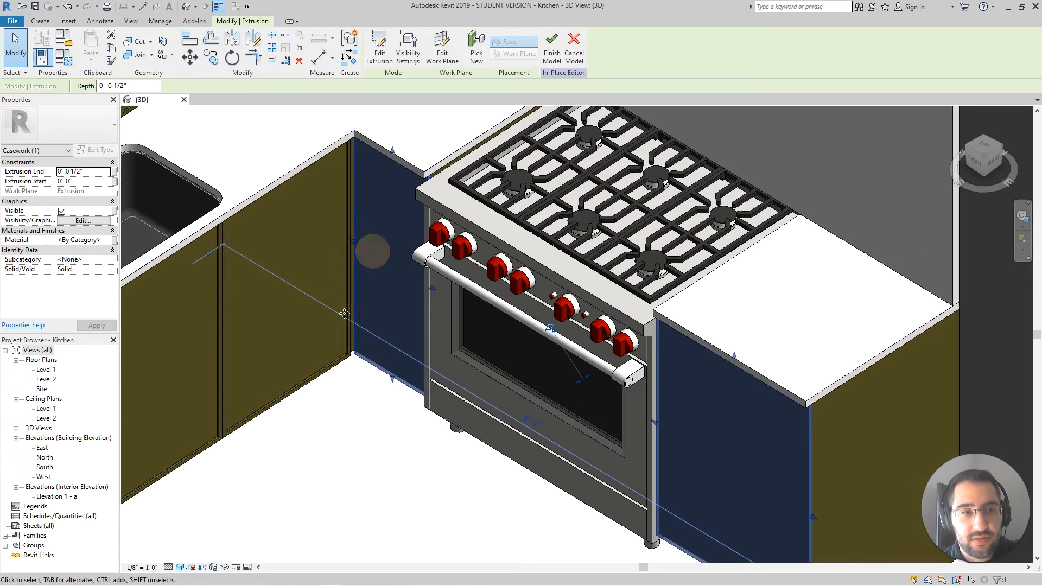
pyautogui.moveTo(307, 399); pyautogui.dragTo(394, 391, button='middle')
pyautogui.scroll(-1, 349, 435)
pyautogui.scroll(4, 373, 421)
pyautogui.moveTo(318, 391)
pyautogui.keyDown('shift'); pyautogui.mouseDown(button='middle')
pyautogui.moveTo(319, 368)
pyautogui.moveTo(342, 372)
pyautogui.moveTo(333, 404)
pyautogui.mouseUp(button='middle'); pyautogui.keyUp('shift')
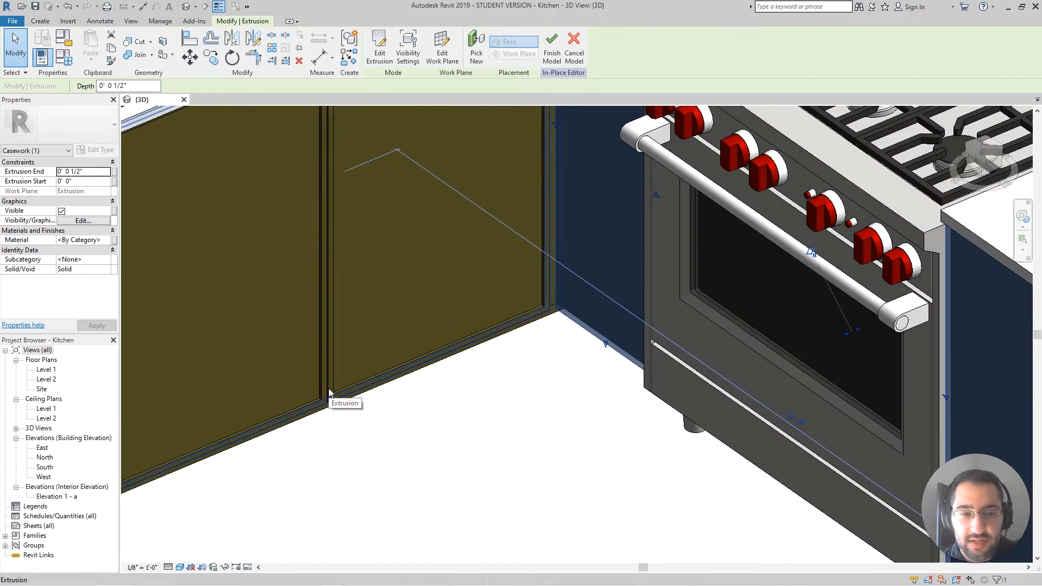
pyautogui.scroll(4, 329, 392)
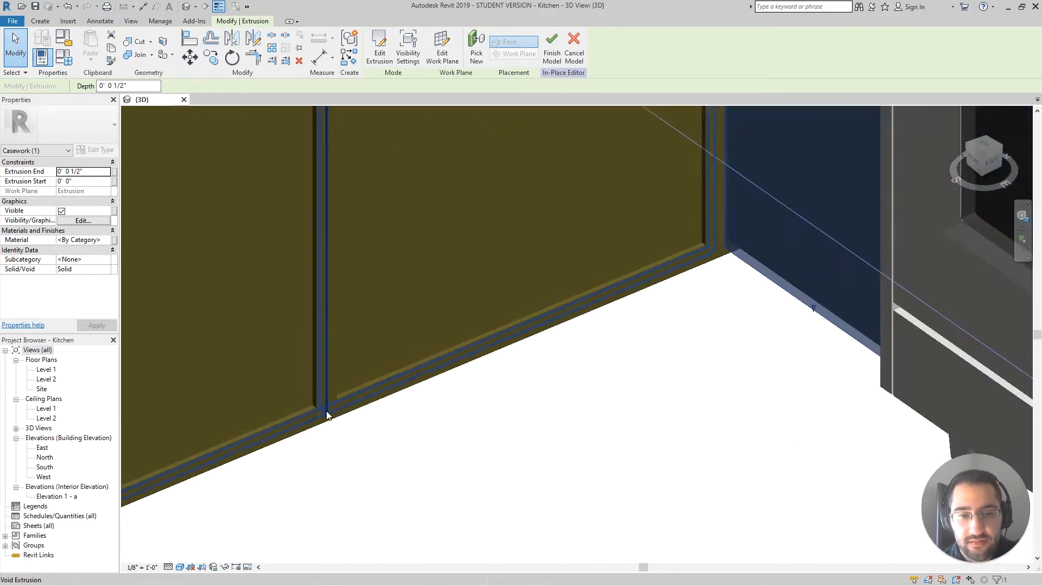
pyautogui.scroll(-4, 327, 409)
pyautogui.keyDown('shift'); pyautogui.moveTo(327, 408); pyautogui.dragTo(678, 329, button='middle'); pyautogui.keyUp('shift')
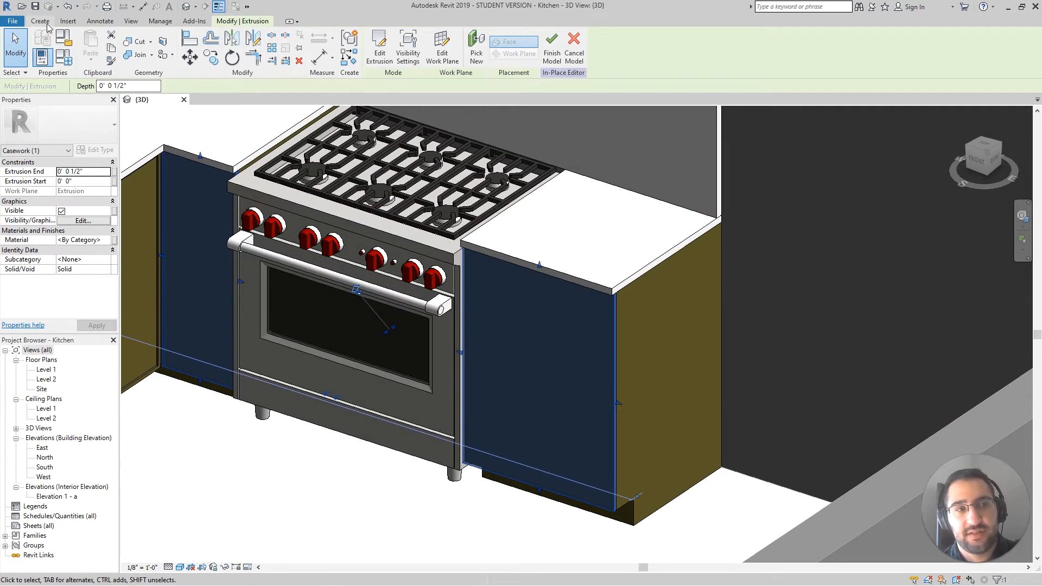
# Step: Start a void extrusion and pick the outer side, top, range-side and bottom edges of the end base cabinet's front
pyautogui.click(47, 24)
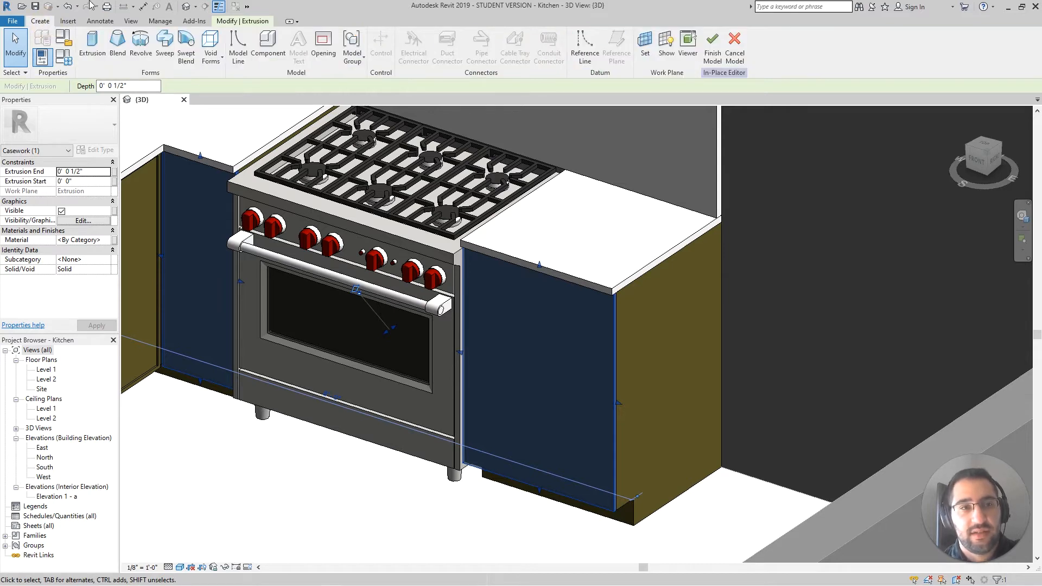
pyautogui.click(211, 49)
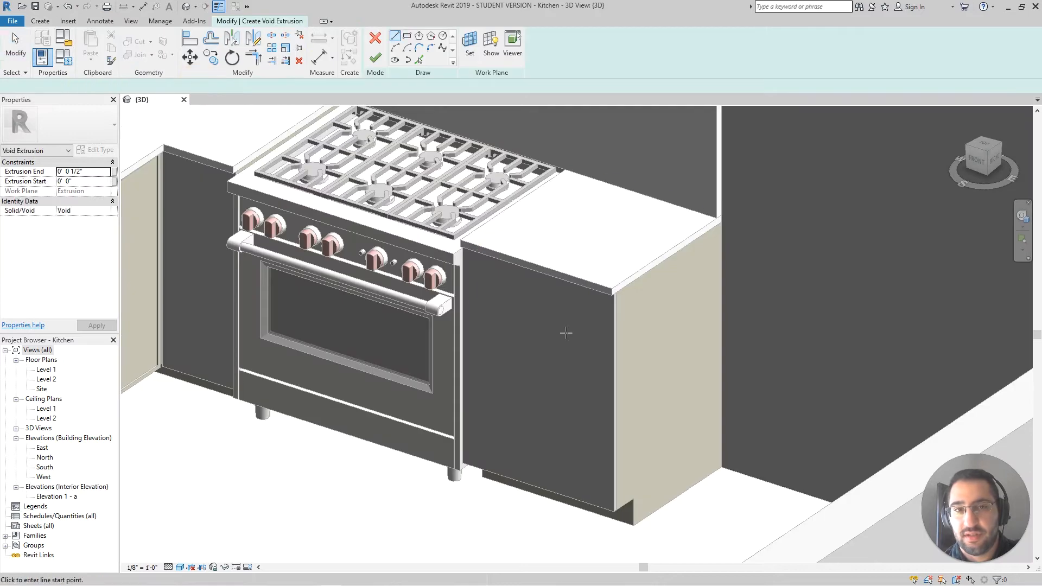
pyautogui.scroll(3, 473, 150)
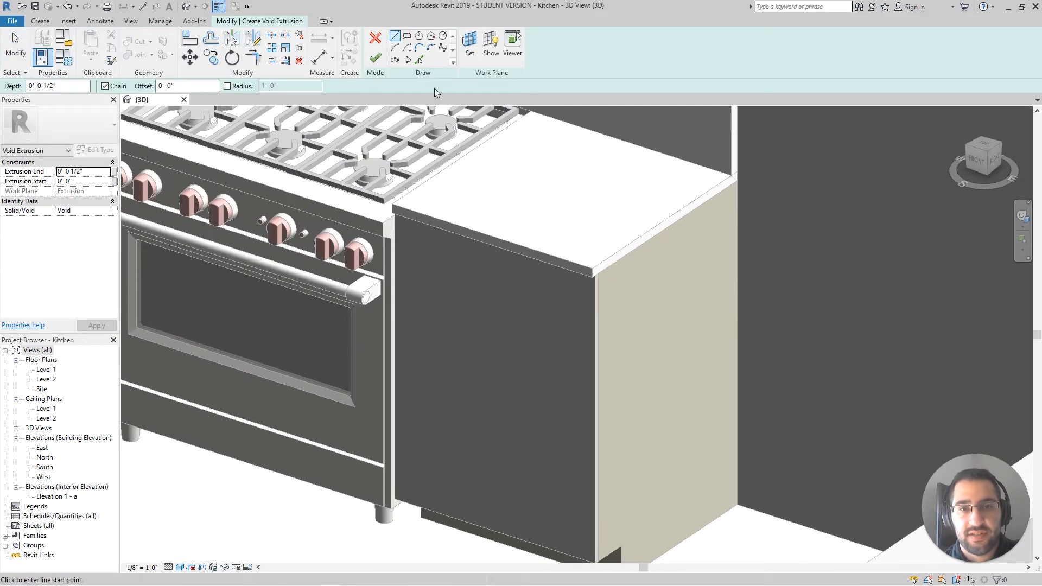
pyautogui.click(420, 60)
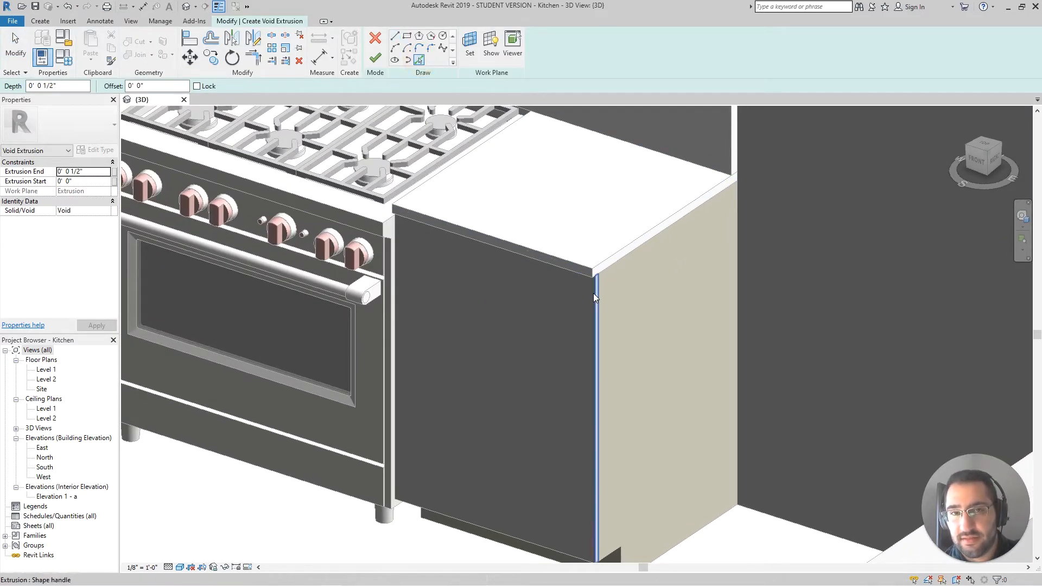
pyautogui.click(592, 288)
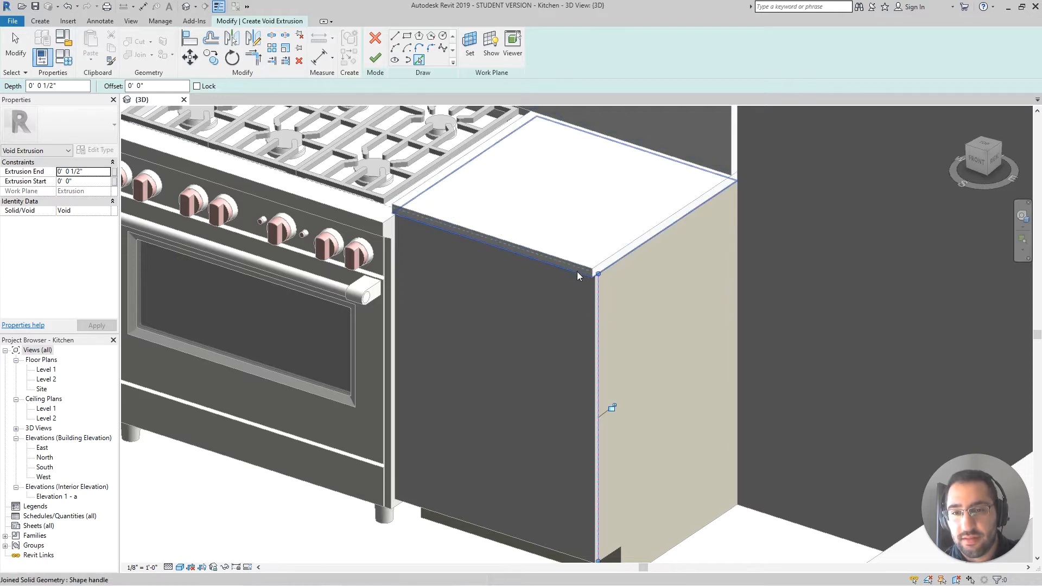
pyautogui.click(577, 272)
pyautogui.click(393, 234)
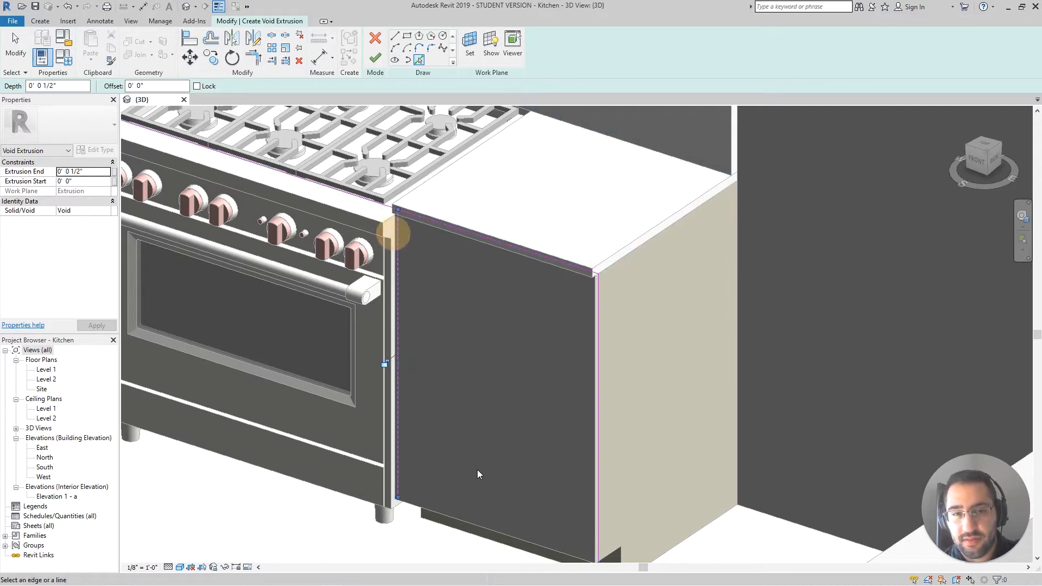
pyautogui.click(475, 522)
# Step: Pick the inner corner, range-side and bottom edges of the corner base cabinet's front for the void sketch and end line picking
pyautogui.scroll(-3, 387, 429)
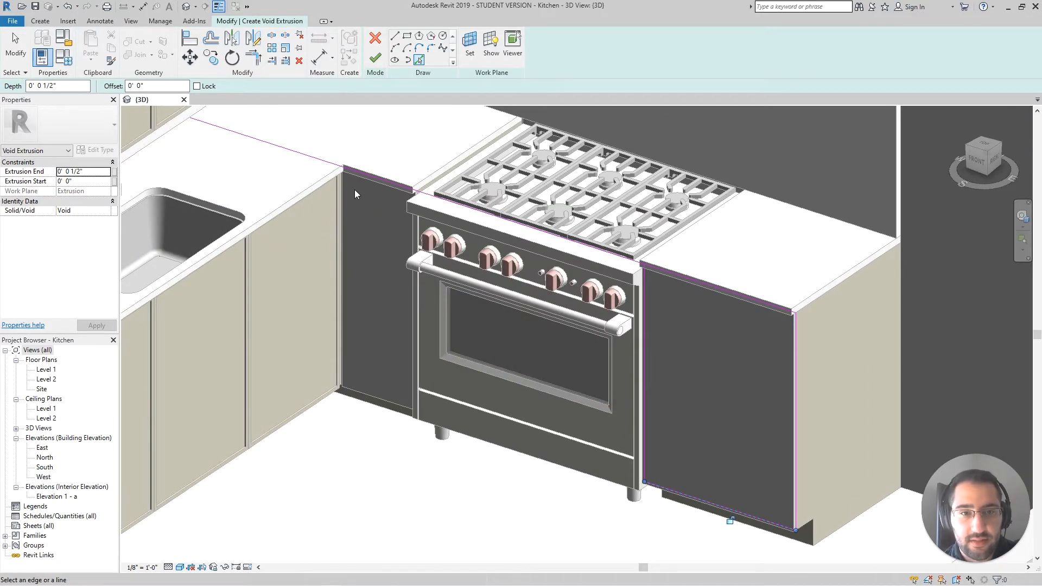
pyautogui.scroll(2, 343, 178)
pyautogui.click(343, 177)
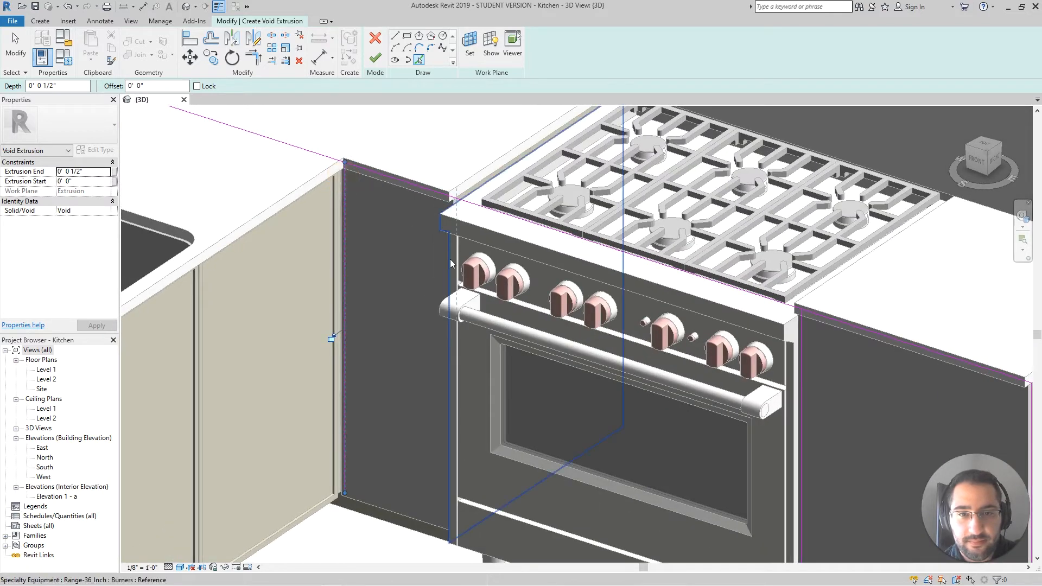
pyautogui.click(419, 518)
pyautogui.scroll(-2, 419, 518)
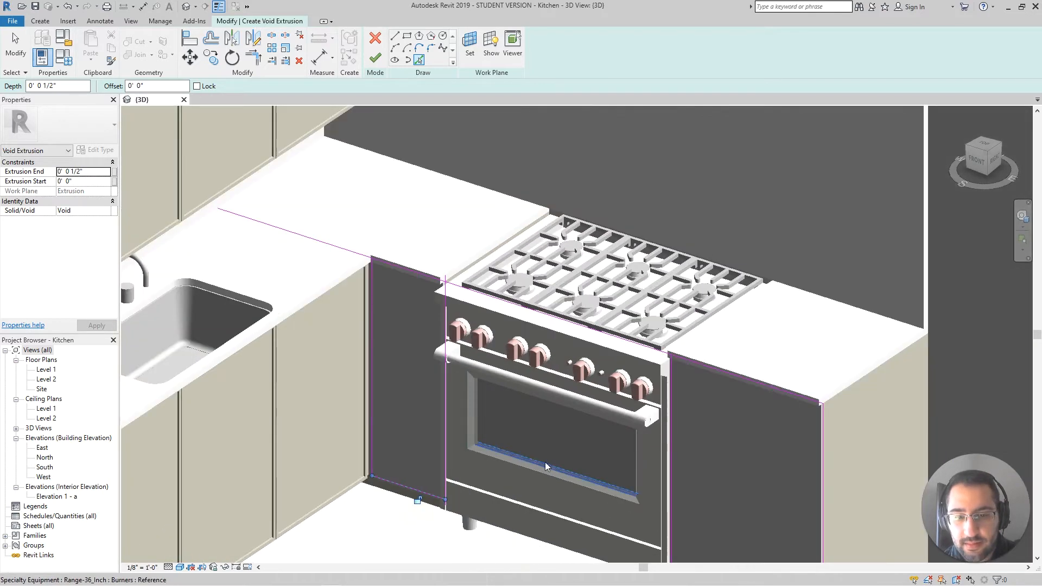
pyautogui.moveTo(545, 461); pyautogui.dragTo(465, 346, button='middle')
pyautogui.press('Escape')
pyautogui.press('Escape')
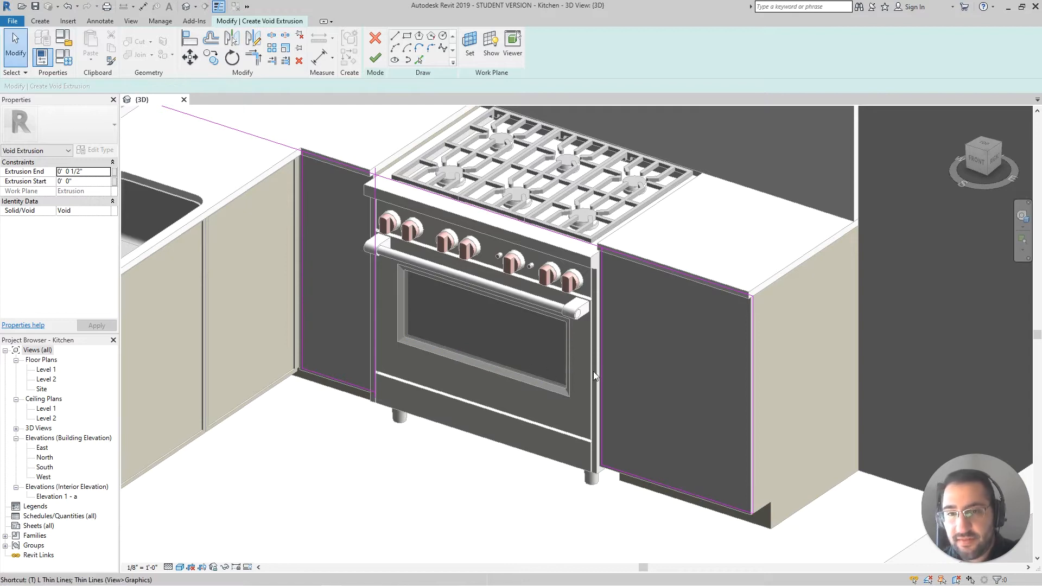
# Step: Split the void sketch's upper line across the range and trim it to the end base cabinet's side lines
pyautogui.click(271, 35)
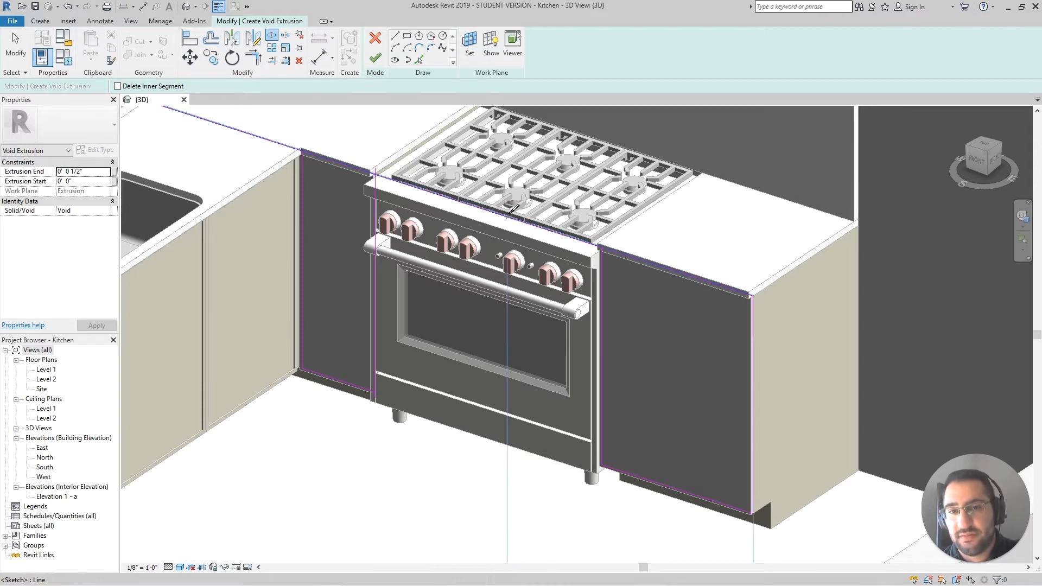
pyautogui.press('Escape')
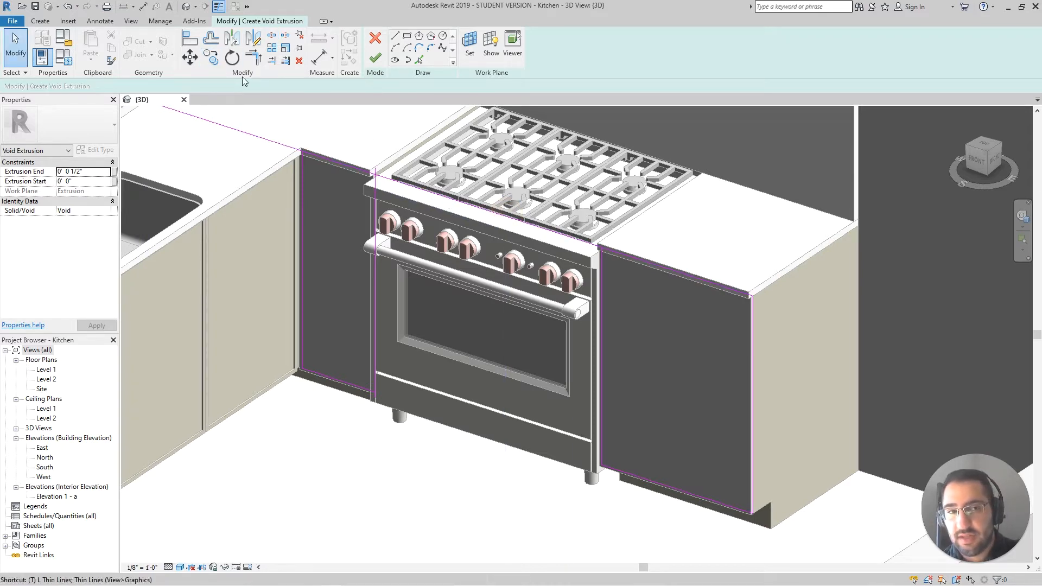
pyautogui.click(253, 57)
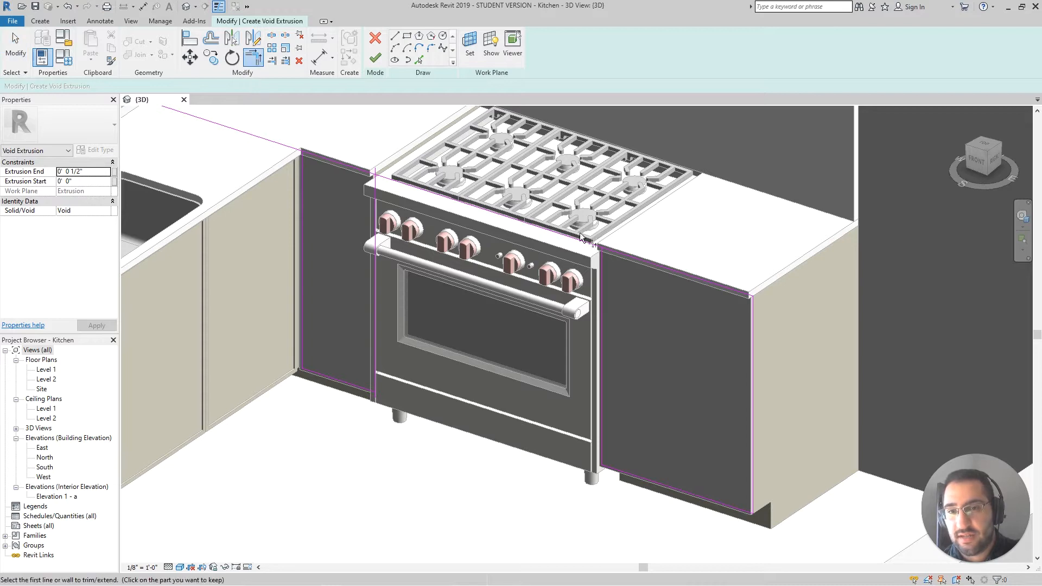
pyautogui.click(740, 296)
pyautogui.click(754, 331)
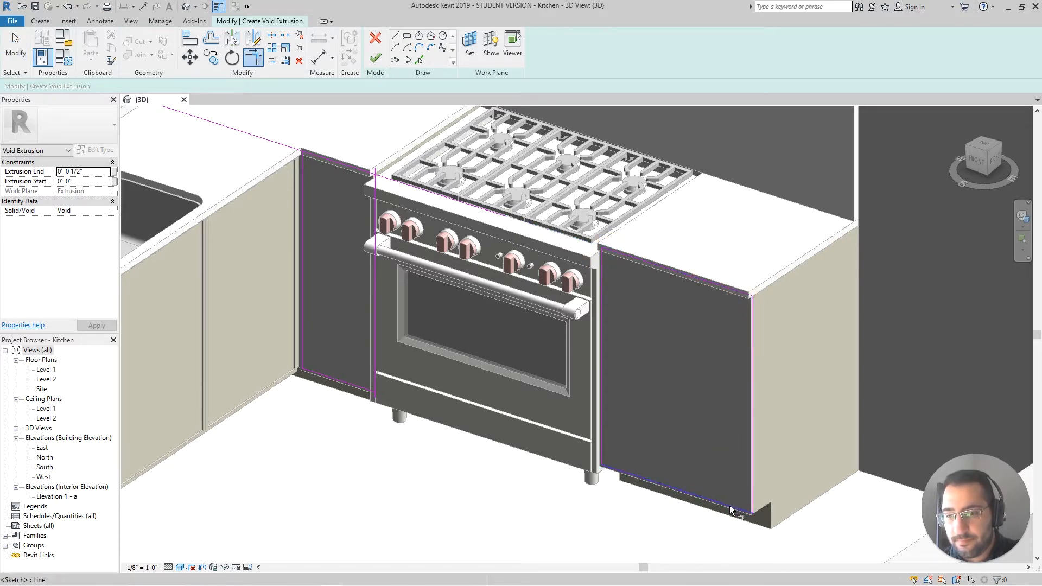
# Step: Trim the corner base cabinet's void outline at its lower range-side corner and its upper inner corner
pyautogui.click(352, 380)
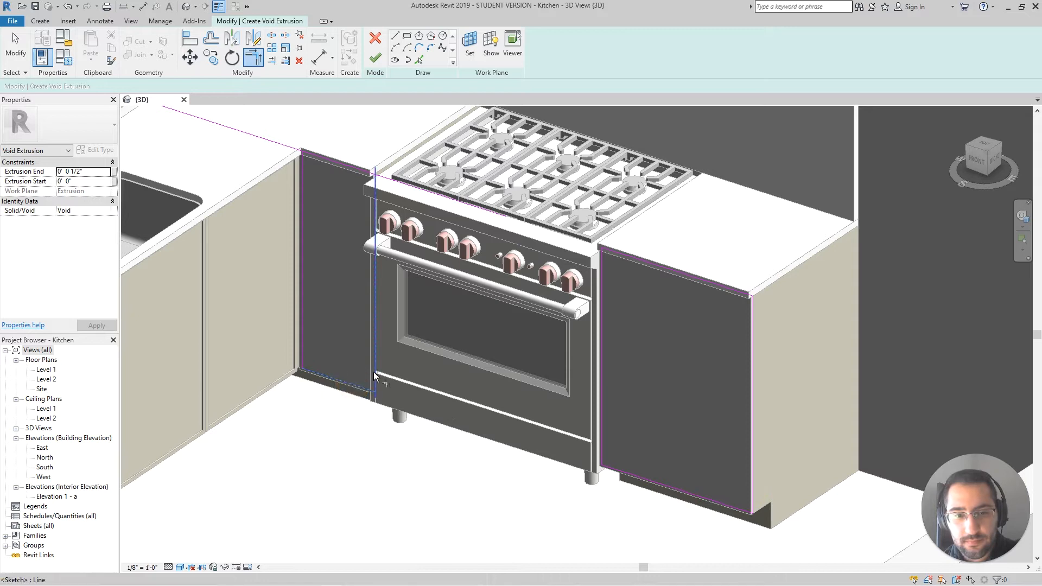
pyautogui.click(373, 374)
pyautogui.click(312, 154)
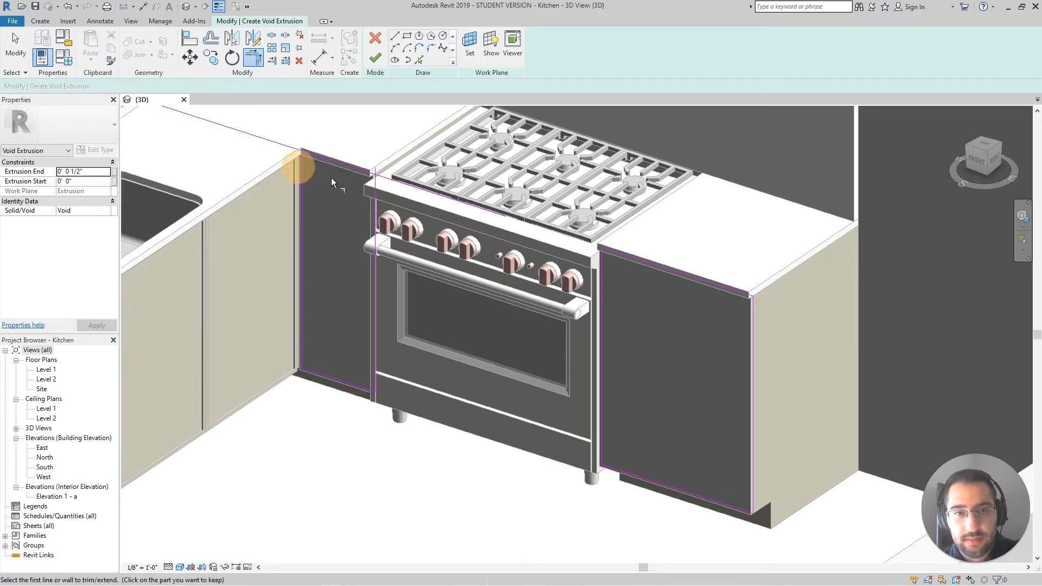
pyautogui.click(304, 173)
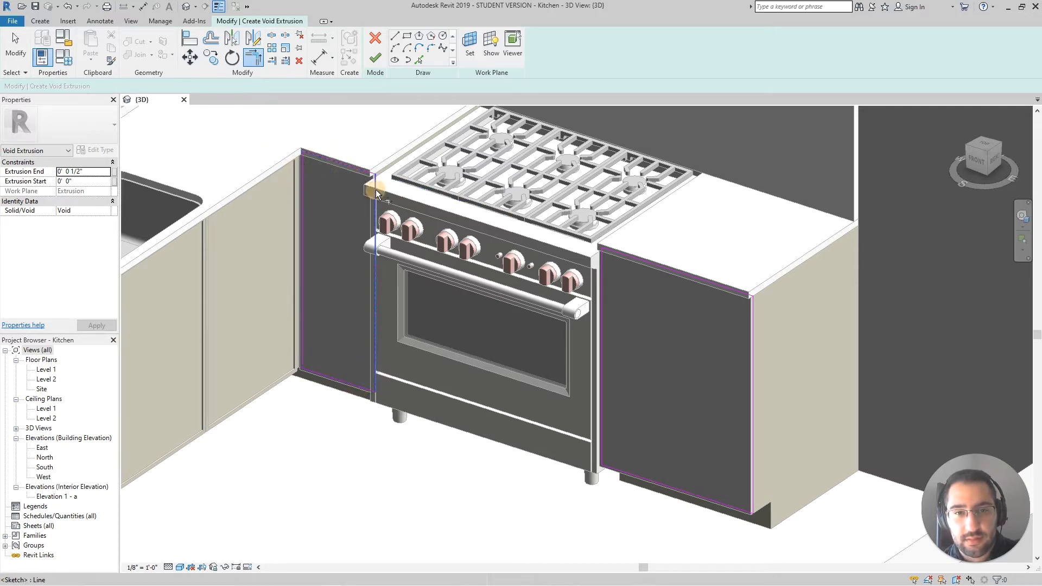
# Step: Examine the void outlines on both fronts beside the range, especially the end base cabinet's upper outer corner
pyautogui.moveTo(568, 325); pyautogui.dragTo(560, 341, button='middle')
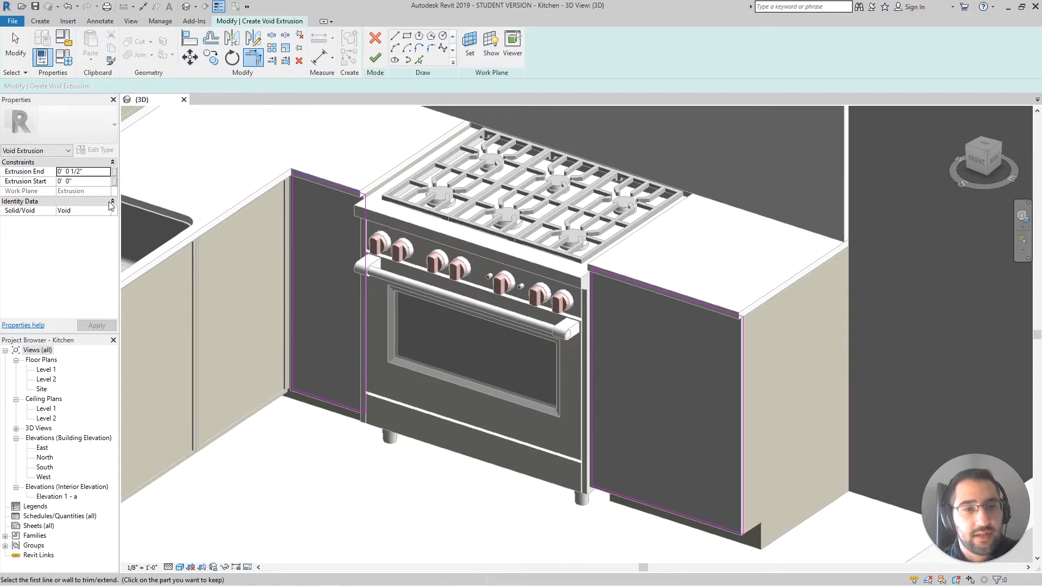
pyautogui.keyDown('shift'); pyautogui.moveTo(665, 351); pyautogui.dragTo(744, 304, button='middle'); pyautogui.keyUp('shift')
pyautogui.scroll(2, 744, 304)
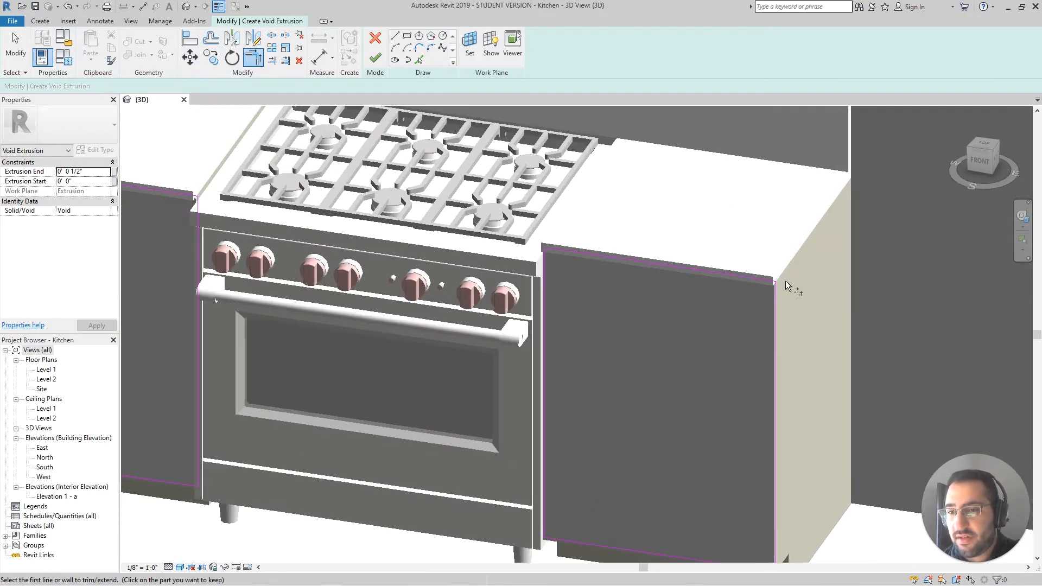
pyautogui.scroll(1, 786, 282)
pyautogui.scroll(-2, 776, 321)
pyautogui.scroll(3, 769, 282)
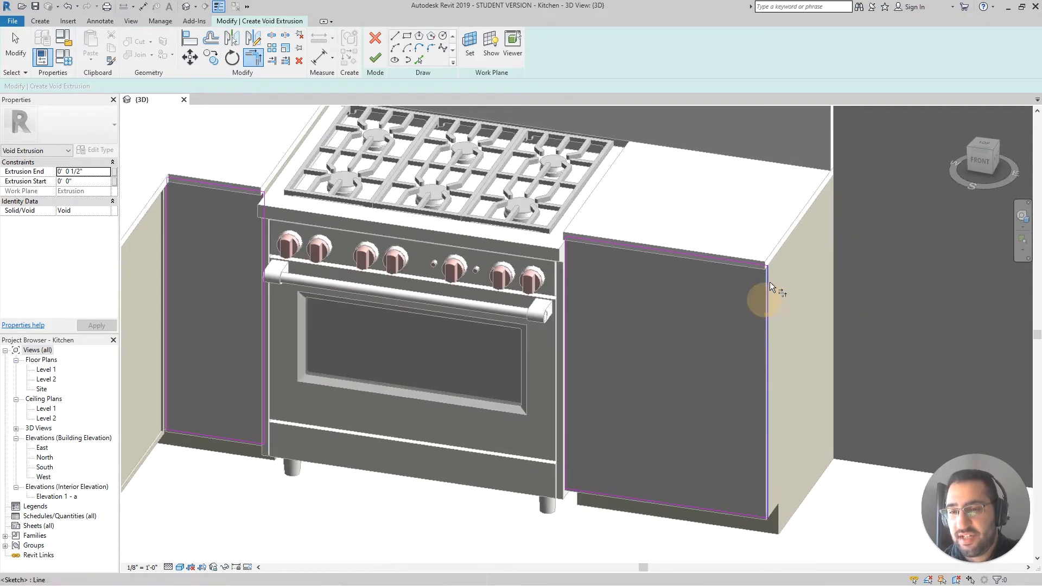
pyautogui.scroll(2, 766, 272)
pyautogui.scroll(-1, 760, 263)
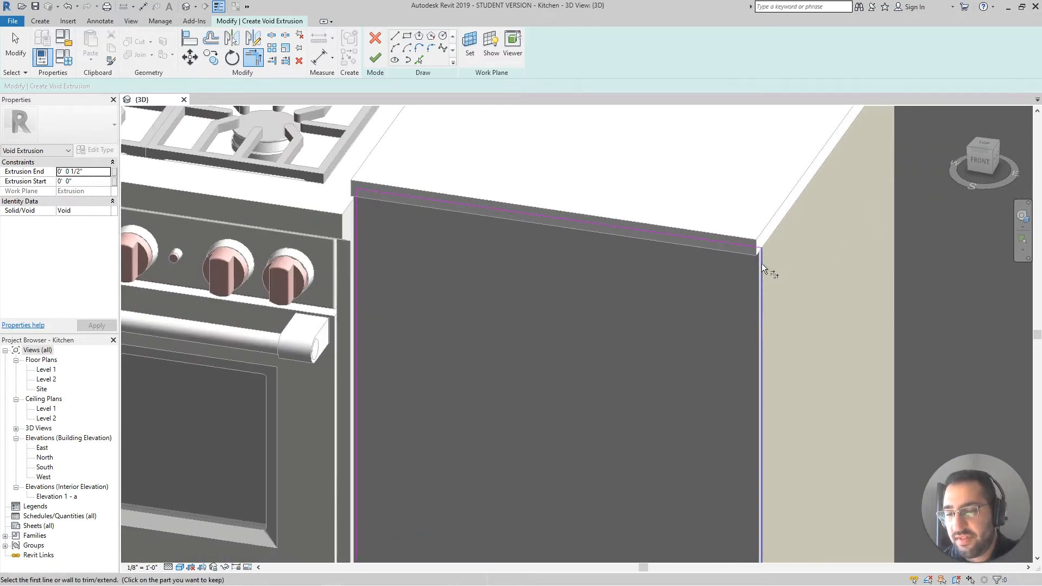
pyautogui.scroll(-5, 771, 250)
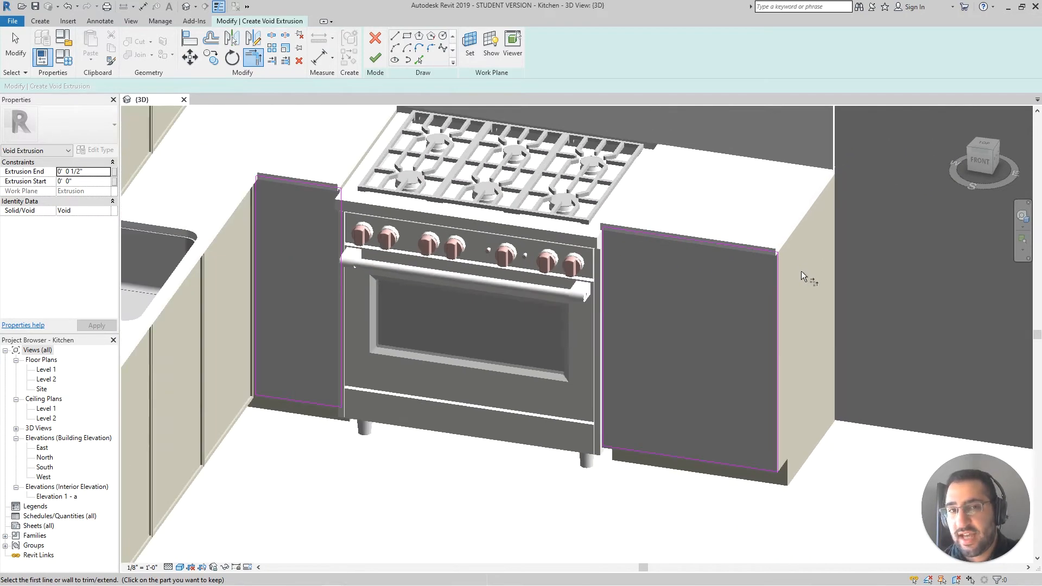
pyautogui.keyDown('shift'); pyautogui.moveTo(745, 271); pyautogui.dragTo(717, 272, button='middle'); pyautogui.keyUp('shift')
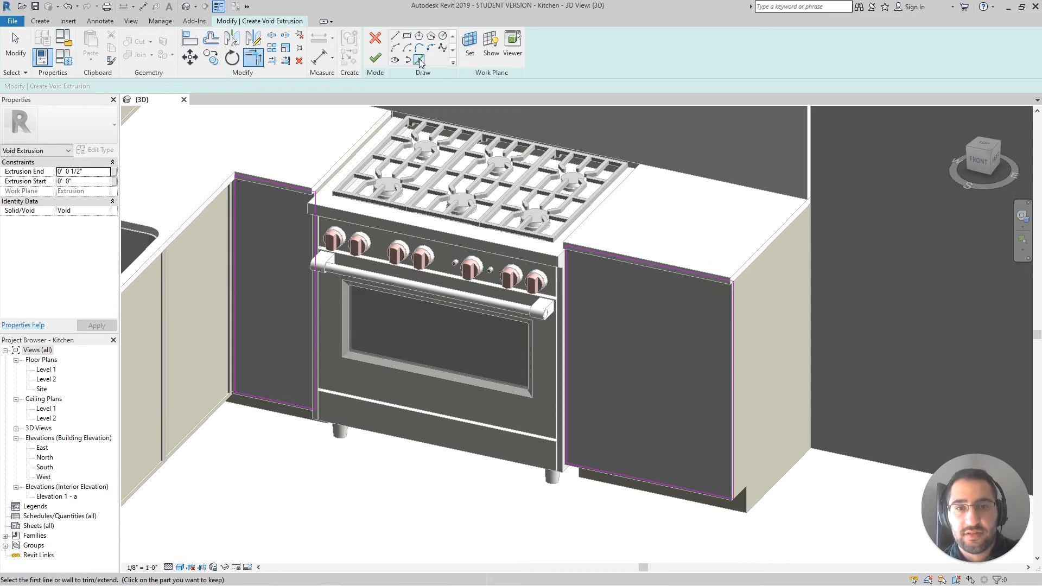
# Step: Pick the four outline lines on the end base cabinet's front with a 1/16-inch offset to add inset void lines
pyautogui.click(419, 61)
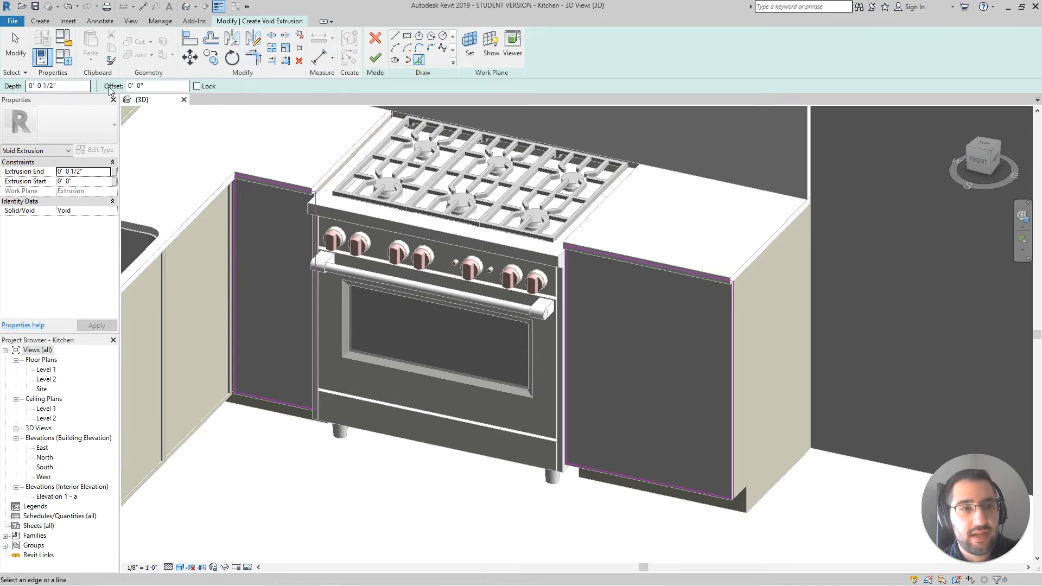
pyautogui.moveTo(145, 81); pyautogui.dragTo(110, 86)
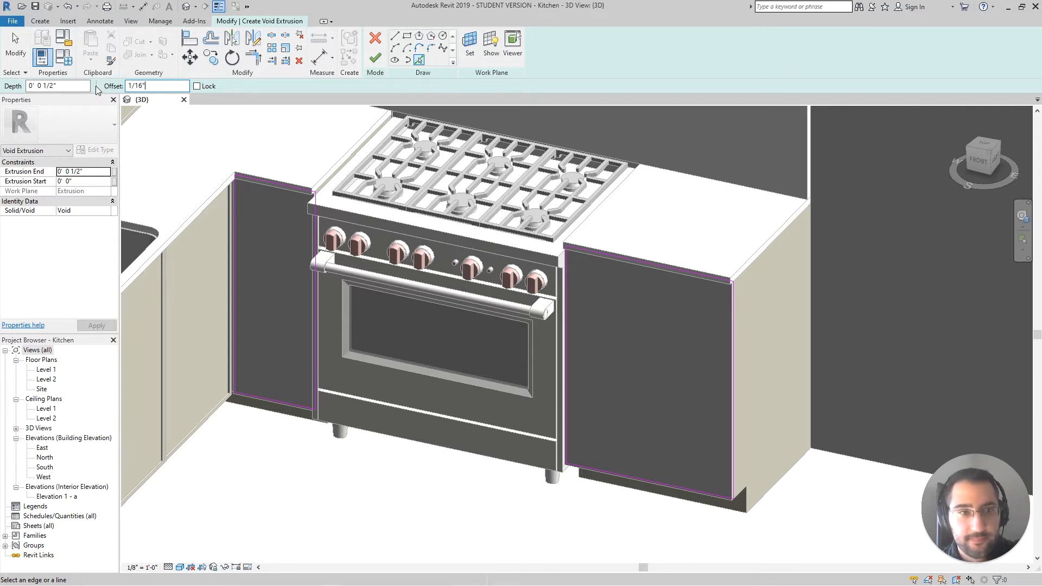
pyautogui.scroll(8, 718, 271)
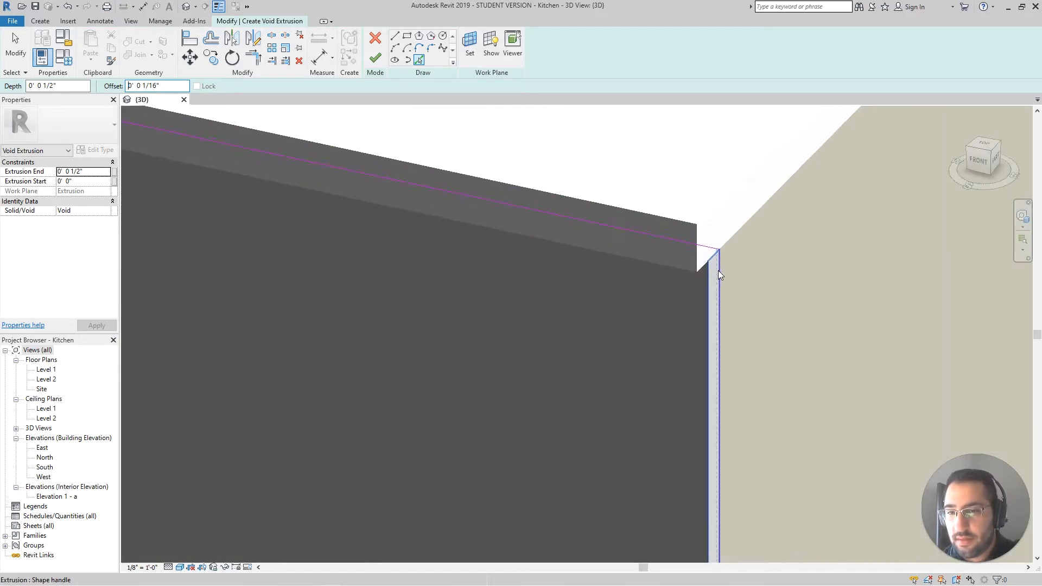
pyautogui.scroll(2, 720, 251)
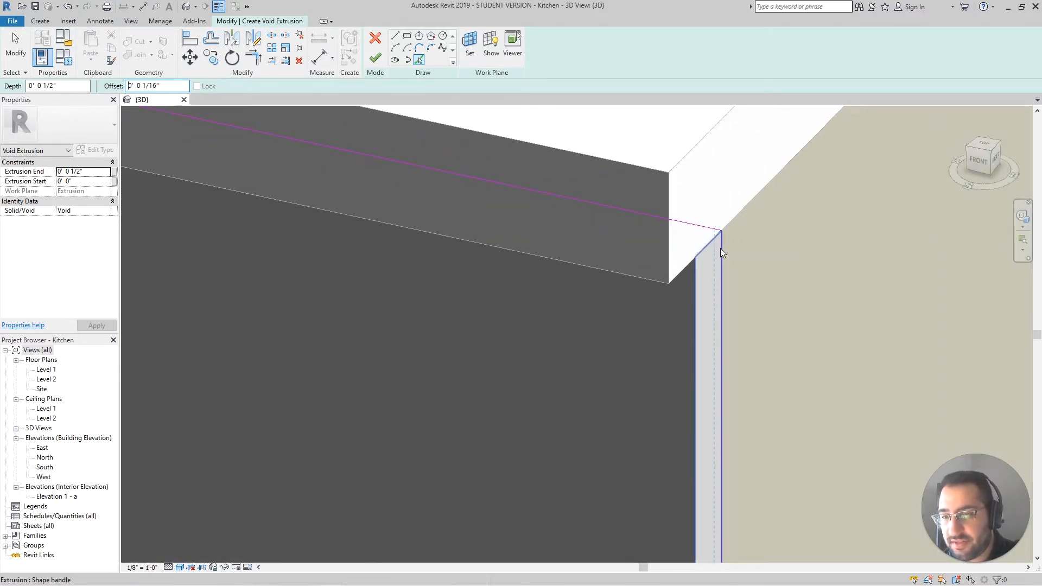
pyautogui.scroll(-4, 696, 228)
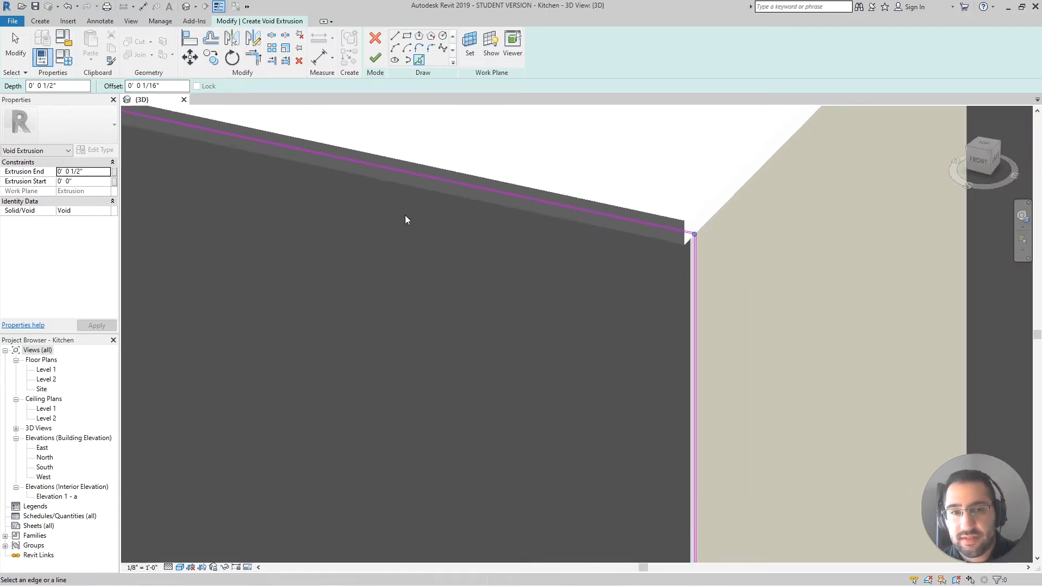
pyautogui.scroll(4, 697, 217)
pyautogui.scroll(-6, 696, 229)
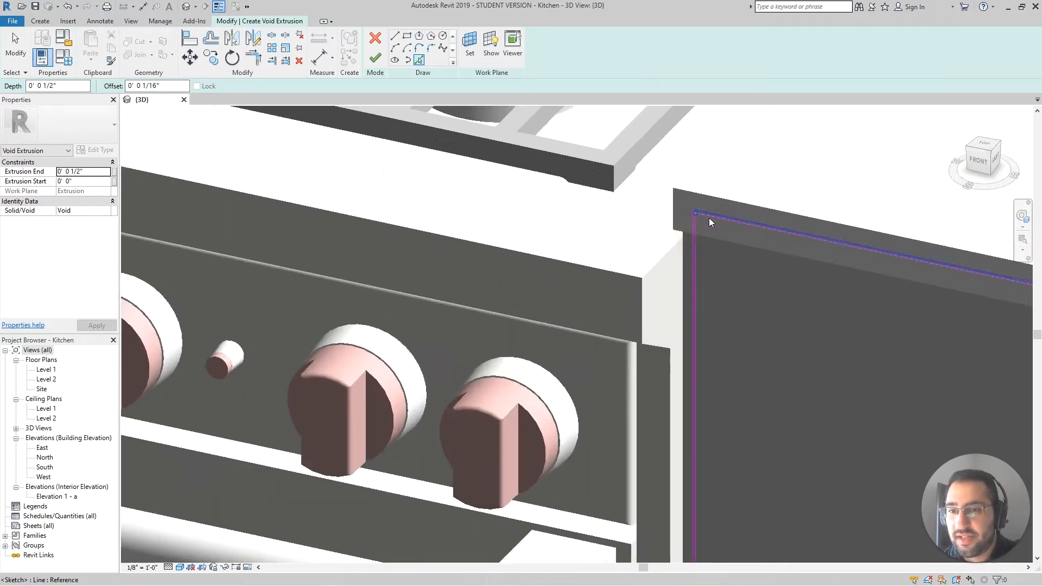
pyautogui.moveTo(782, 352); pyautogui.dragTo(631, 177, button='middle')
pyautogui.moveTo(711, 461); pyautogui.dragTo(640, 316, button='middle')
pyautogui.scroll(1, 830, 414)
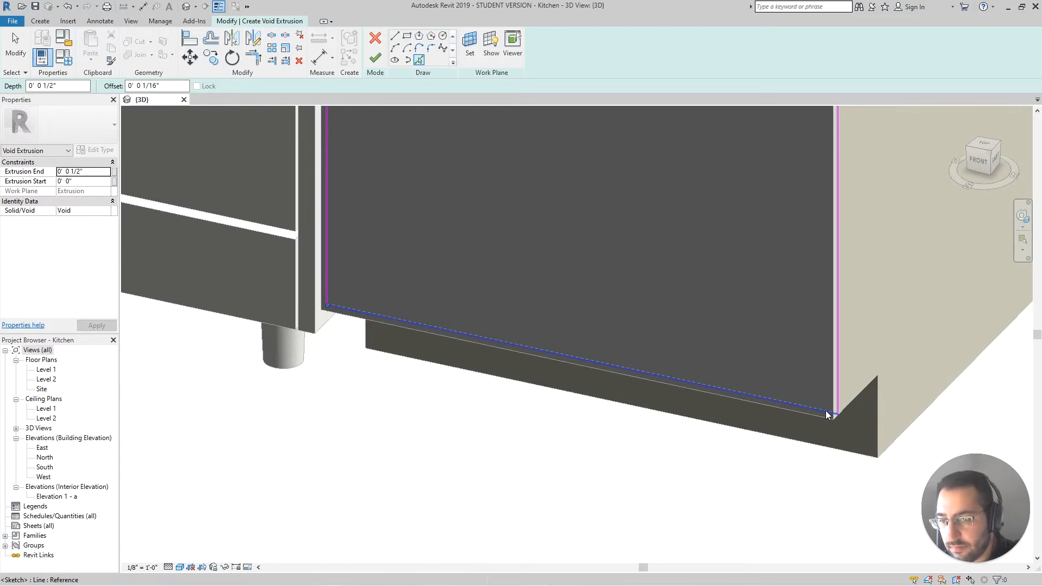
# Step: Pick the corner base cabinet's top, range-side, inner and bottom outline lines at the 1/16-inch inward offset and end line picking
pyautogui.scroll(-5, 815, 416)
pyautogui.scroll(6, 502, 191)
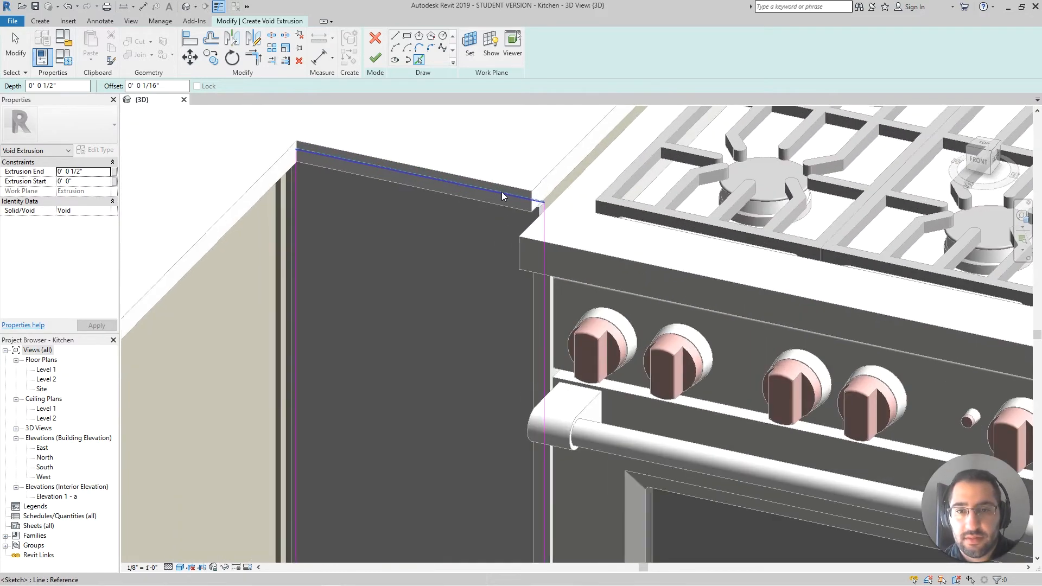
pyautogui.click(542, 217)
pyautogui.scroll(3, 326, 173)
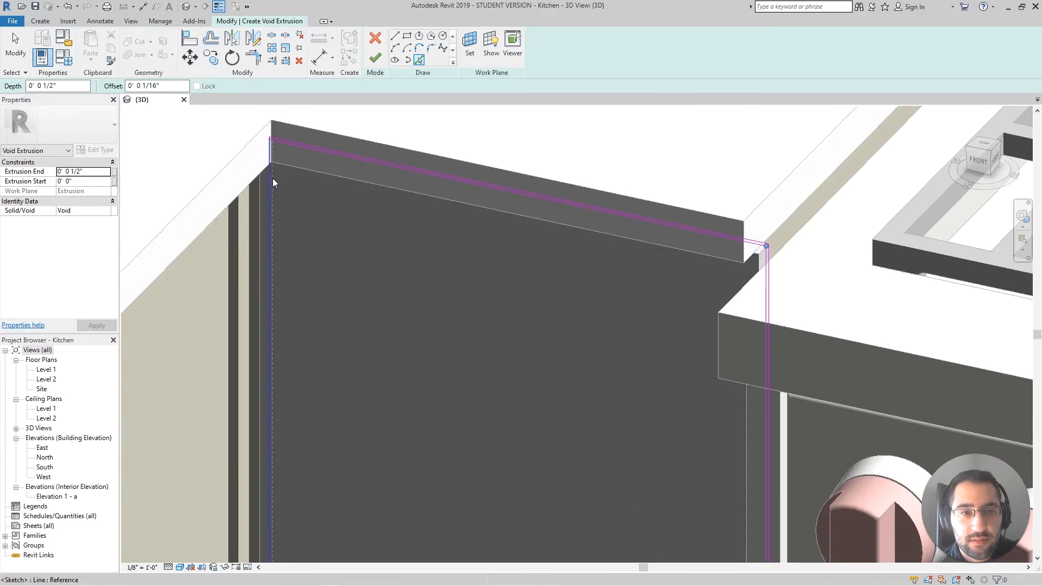
pyautogui.click(271, 179)
pyautogui.scroll(-5, 434, 376)
pyautogui.scroll(7, 406, 385)
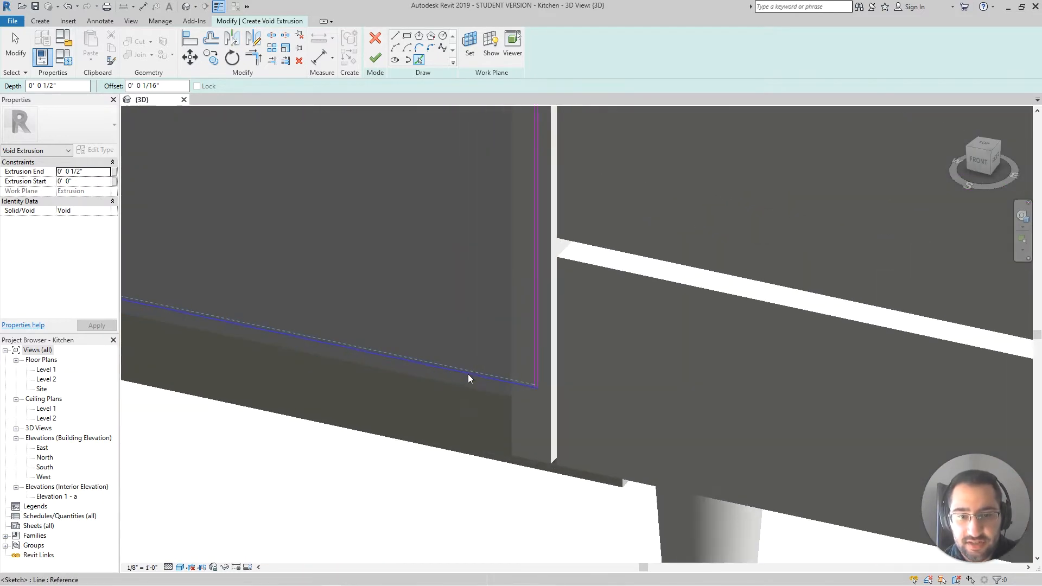
pyautogui.click(478, 376)
pyautogui.press('Escape')
# Step: Trim the corner base cabinet's inset void lines together at the upper range-side corner
pyautogui.scroll(-4, 529, 389)
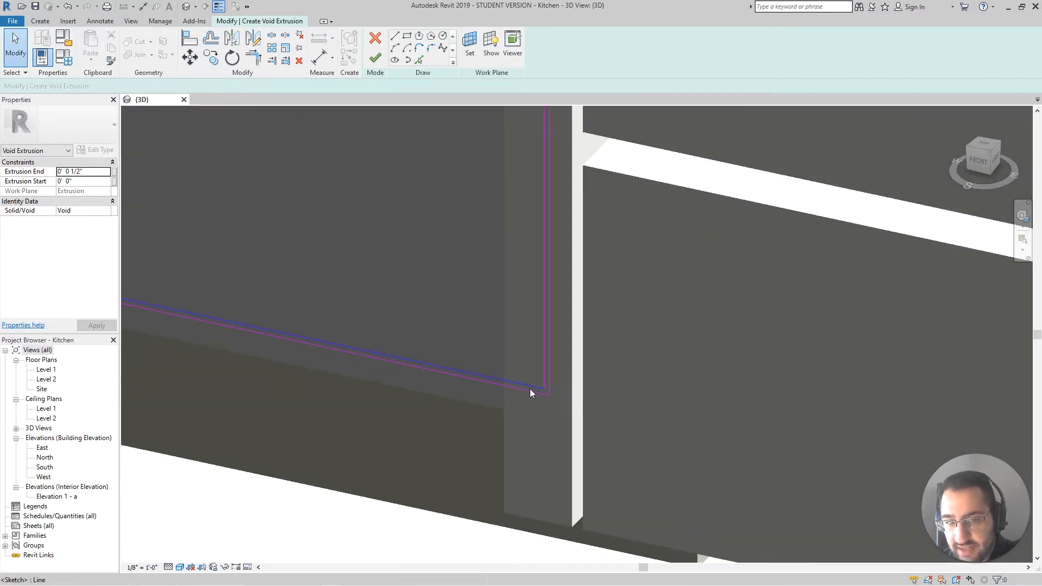
pyautogui.moveTo(485, 214); pyautogui.dragTo(504, 497, button='middle')
pyautogui.moveTo(550, 197); pyautogui.dragTo(564, 427, button='middle')
pyautogui.scroll(7, 562, 255)
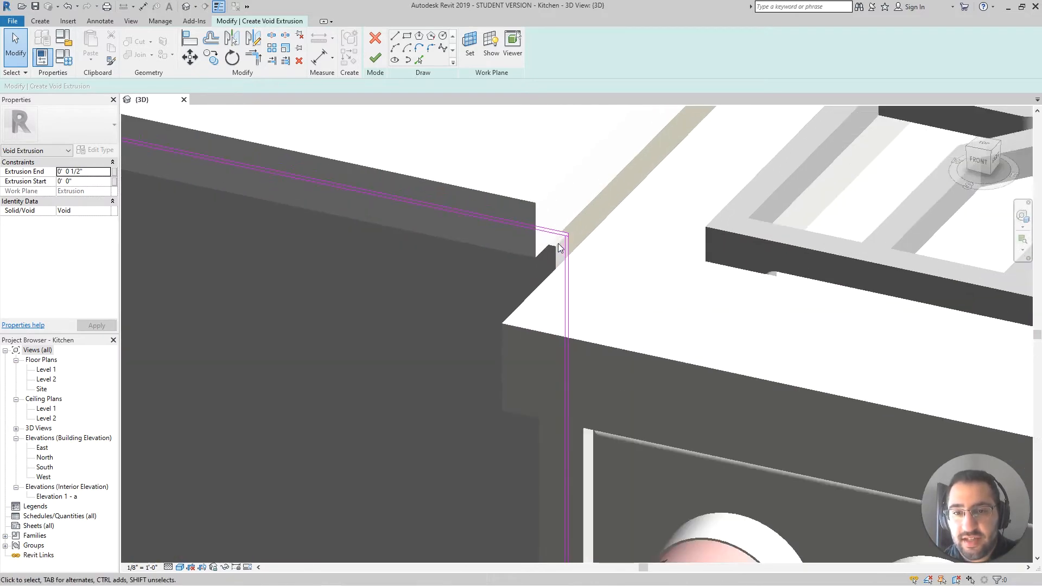
pyautogui.scroll(3, 570, 236)
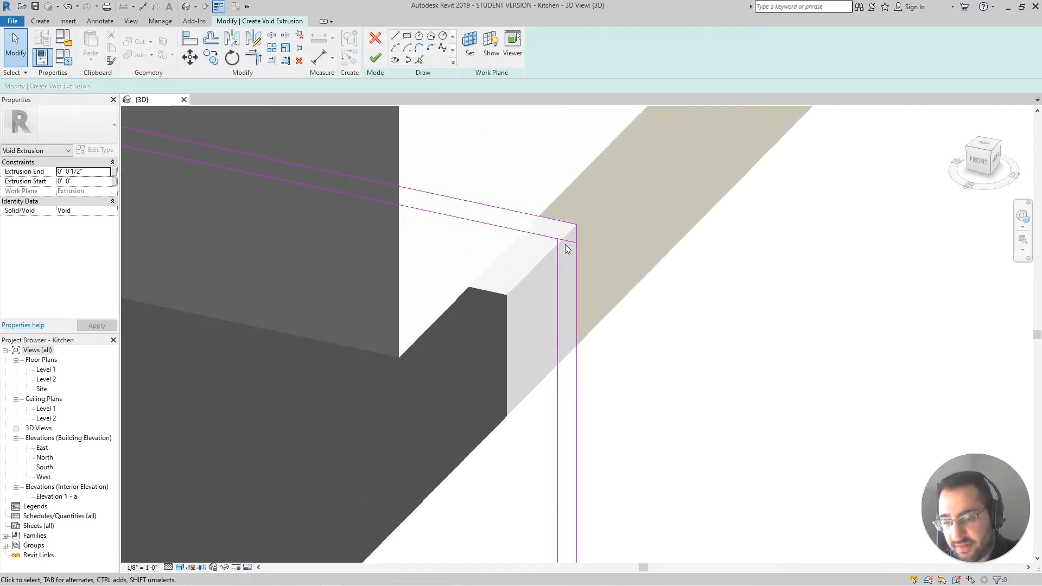
pyautogui.press('t')
pyautogui.press('r')
pyautogui.click(546, 239)
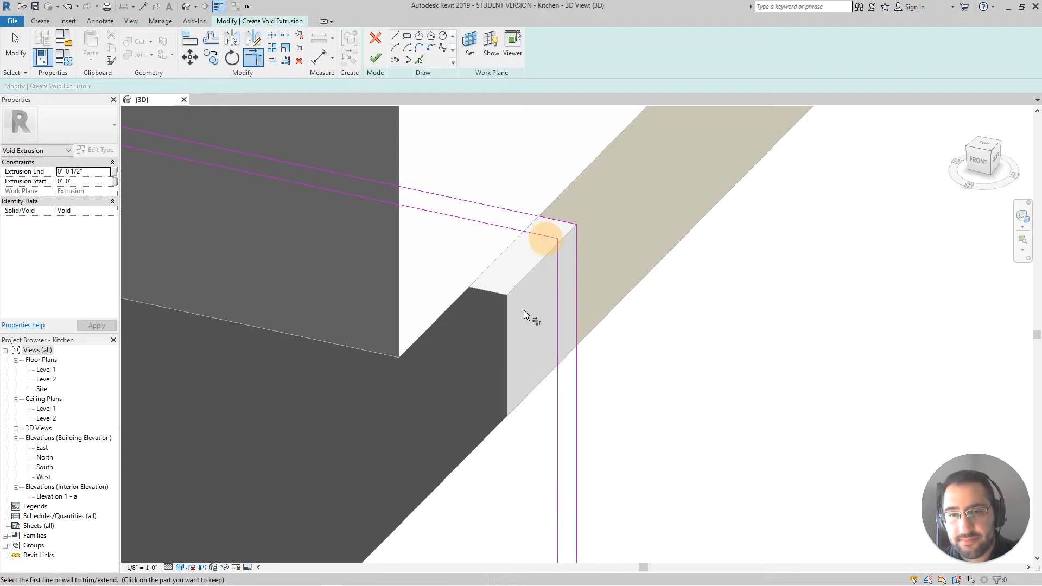
# Step: Trim the corner base cabinet's inset void lines at the upper and lower corners on the side away from the range
pyautogui.scroll(-3, 524, 310)
pyautogui.moveTo(456, 307); pyautogui.dragTo(480, 203, button='middle')
pyautogui.scroll(4, 393, 200)
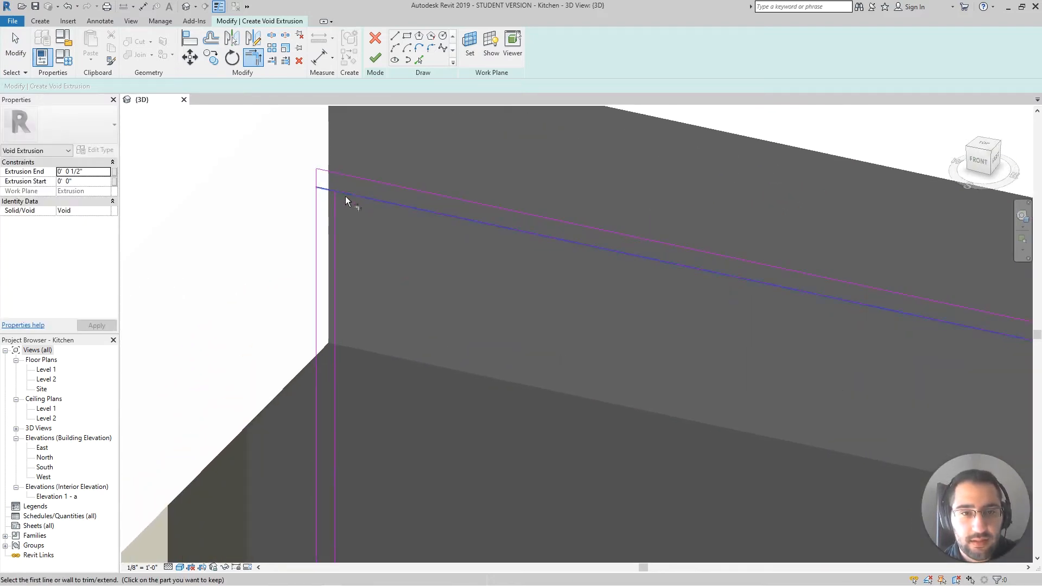
pyautogui.click(346, 196)
pyautogui.click(337, 207)
pyautogui.scroll(-7, 361, 210)
pyautogui.moveTo(429, 396); pyautogui.dragTo(433, 79, button='middle')
pyautogui.scroll(2, 388, 384)
pyautogui.moveTo(388, 385); pyautogui.dragTo(407, 326, button='middle')
pyautogui.scroll(6, 408, 324)
pyautogui.click(411, 288)
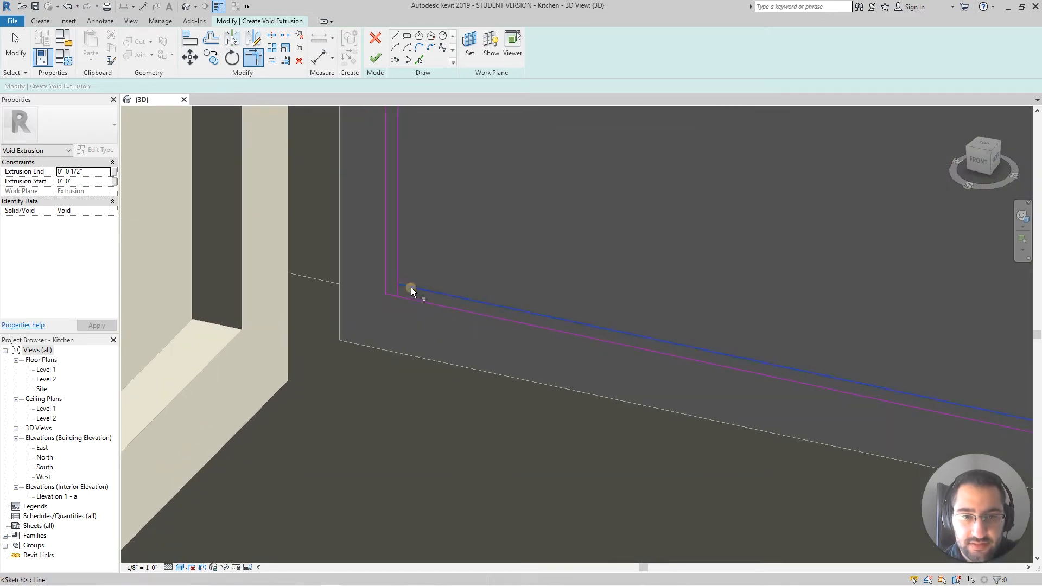
pyautogui.click(398, 266)
# Step: Trim the end base cabinet's inset void lines together at the lower range-side corner
pyautogui.scroll(-8, 418, 340)
pyautogui.moveTo(781, 358); pyautogui.dragTo(305, 329, button='middle')
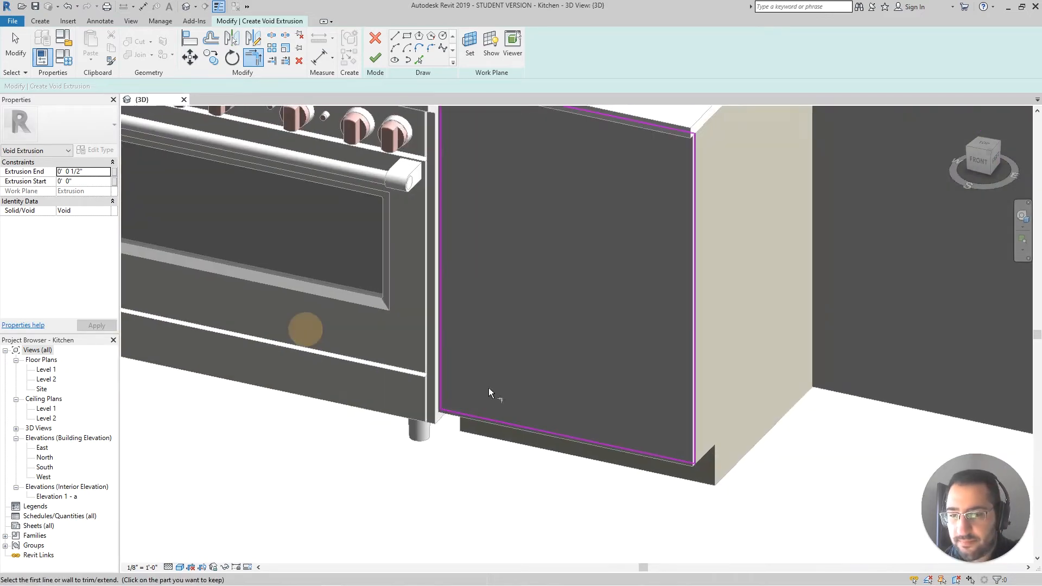
pyautogui.scroll(7, 685, 457)
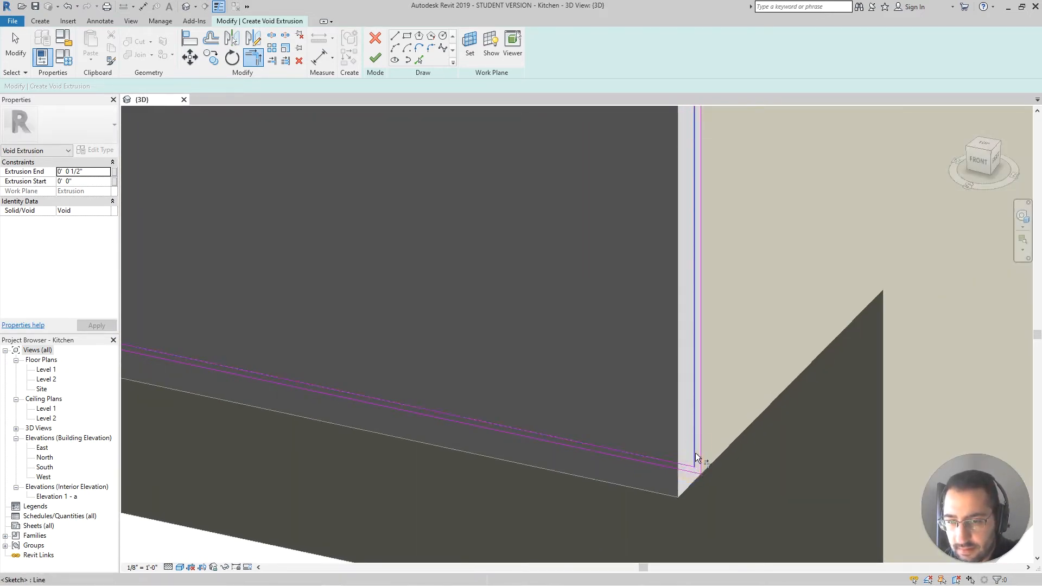
pyautogui.scroll(-4, 685, 456)
pyautogui.moveTo(467, 450); pyautogui.dragTo(845, 435, button='middle')
pyautogui.scroll(5, 432, 340)
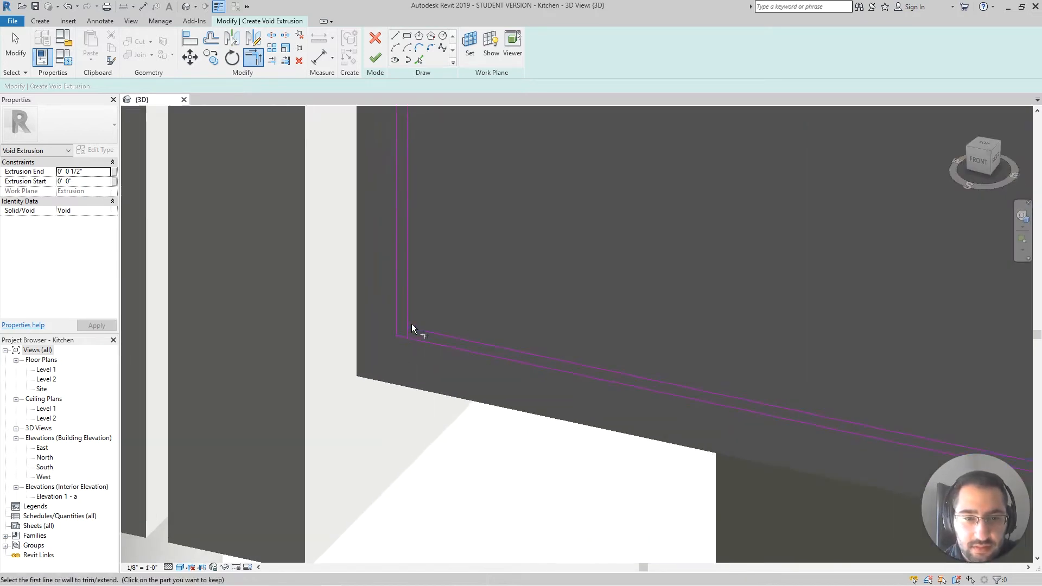
pyautogui.click(412, 330)
pyautogui.click(407, 305)
# Step: Trim the end base cabinet's inset void lines at the upper range-side corner and the upper outer corner
pyautogui.scroll(-9, 470, 398)
pyautogui.moveTo(565, 207); pyautogui.dragTo(571, 206, button='middle')
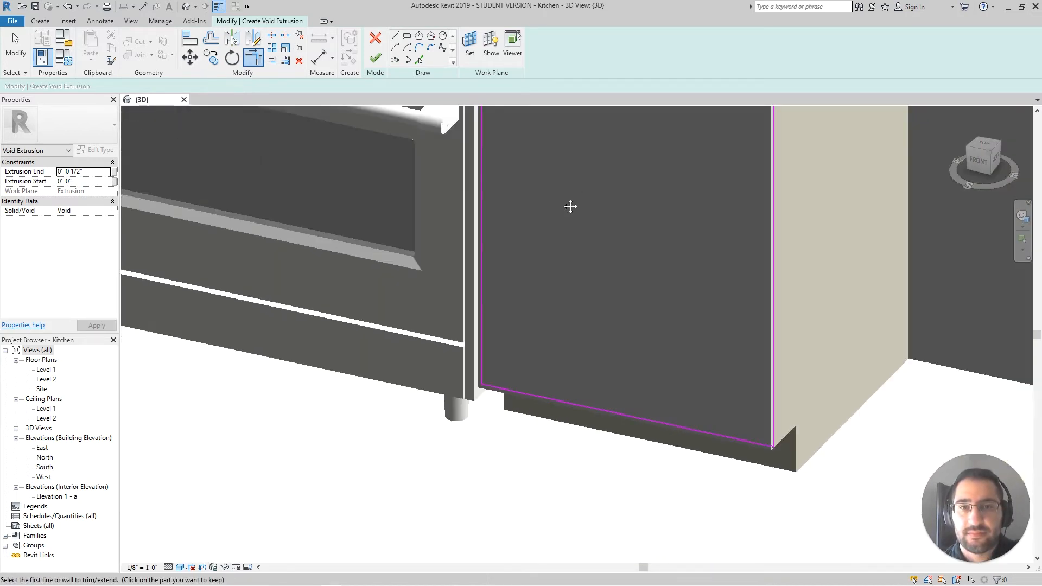
pyautogui.scroll(-5, 455, 309)
pyautogui.scroll(7, 435, 282)
pyautogui.click(432, 265)
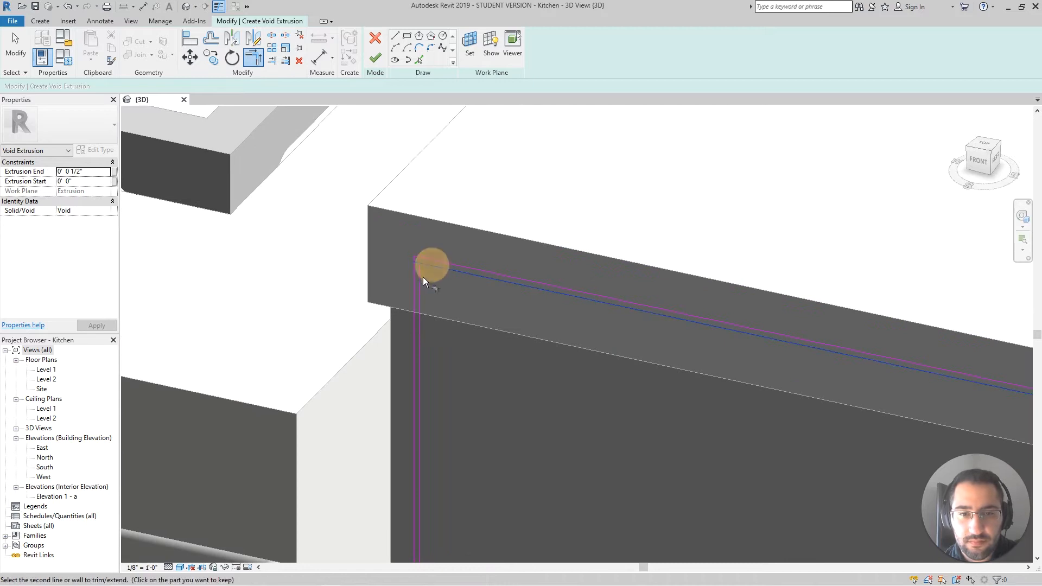
pyautogui.click(422, 279)
pyautogui.scroll(-6, 425, 280)
pyautogui.moveTo(695, 330); pyautogui.dragTo(469, 269, button='middle')
pyautogui.scroll(6, 901, 339)
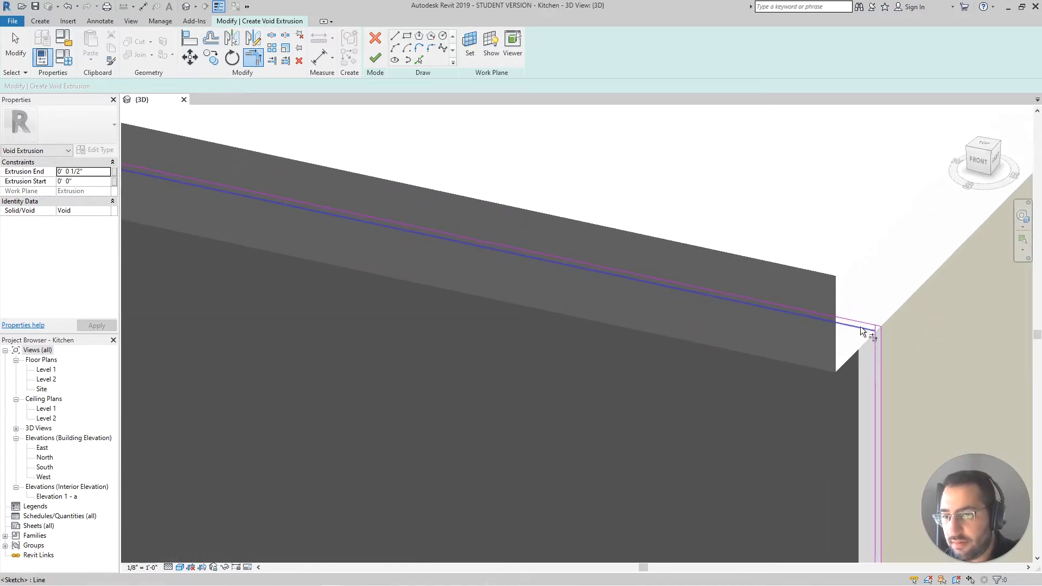
pyautogui.click(861, 328)
pyautogui.click(876, 341)
# Step: Finish the 1/2-inch void extrusion and check the cut at the end base cabinet's lower outer front corner
pyautogui.scroll(-5, 767, 301)
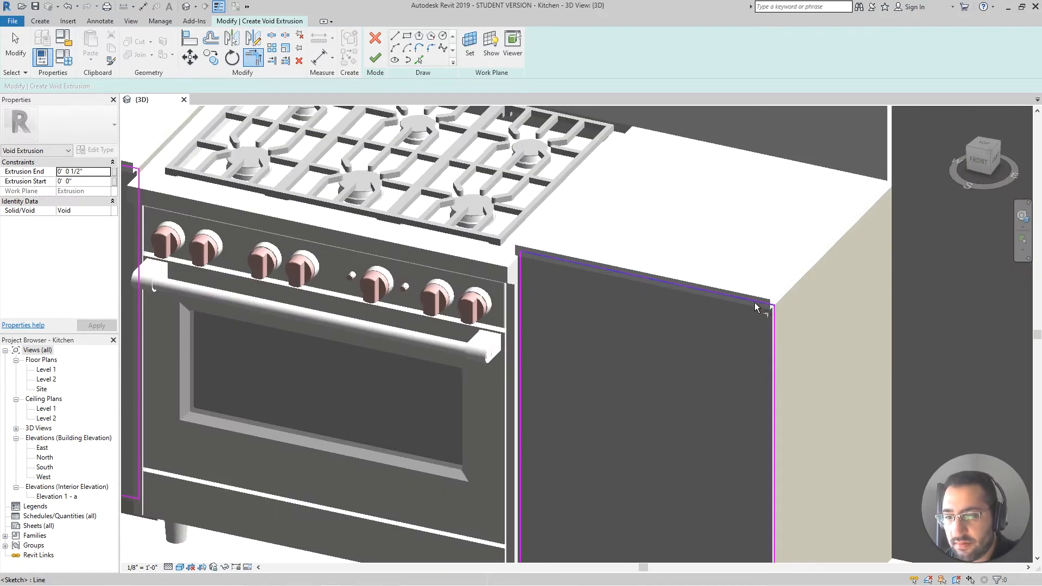
pyautogui.scroll(-4, 755, 302)
pyautogui.click(375, 58)
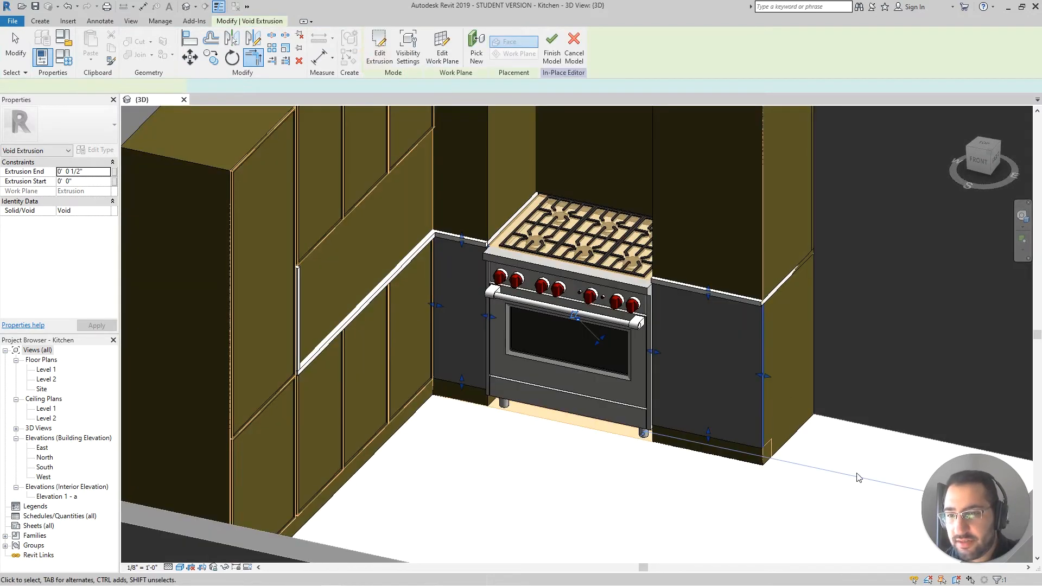
pyautogui.scroll(8, 807, 414)
pyautogui.keyDown('shift'); pyautogui.moveTo(689, 402); pyautogui.dragTo(624, 516, button='middle'); pyautogui.keyUp('shift')
pyautogui.scroll(3, 619, 524)
pyautogui.click(611, 523)
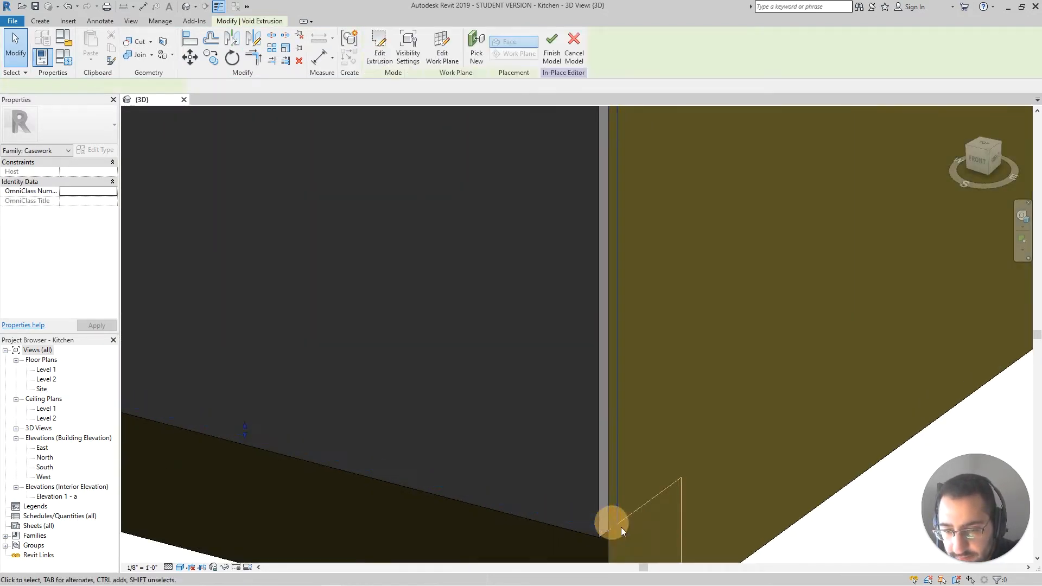
pyautogui.scroll(-4, 624, 521)
pyautogui.click(791, 496)
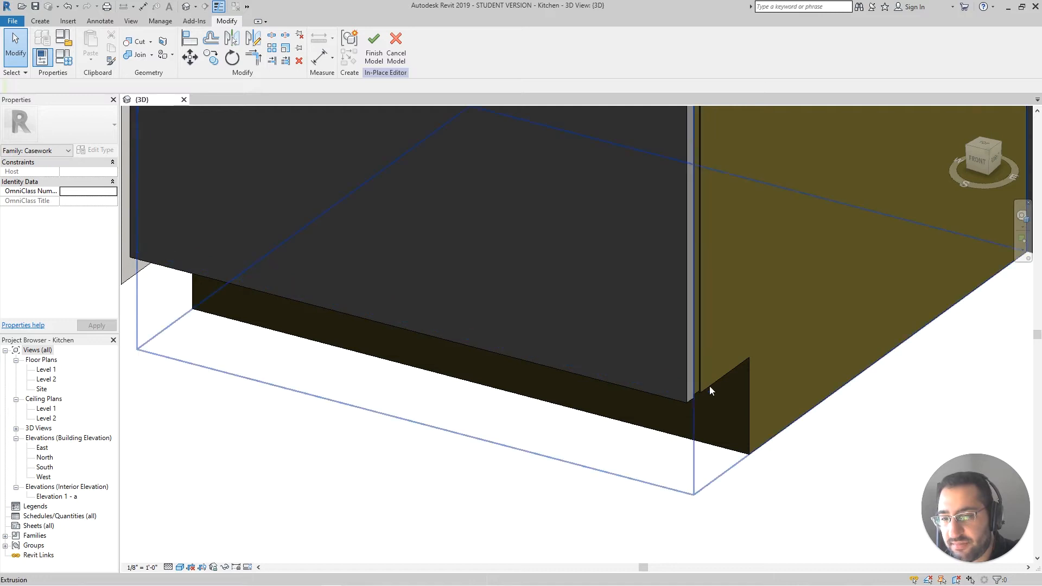
# Step: Try to correct the door-gap void's depth by setting its extrusion start to 1/2 inch and its end to 0
pyautogui.scroll(-4, 697, 399)
pyautogui.scroll(5, 705, 397)
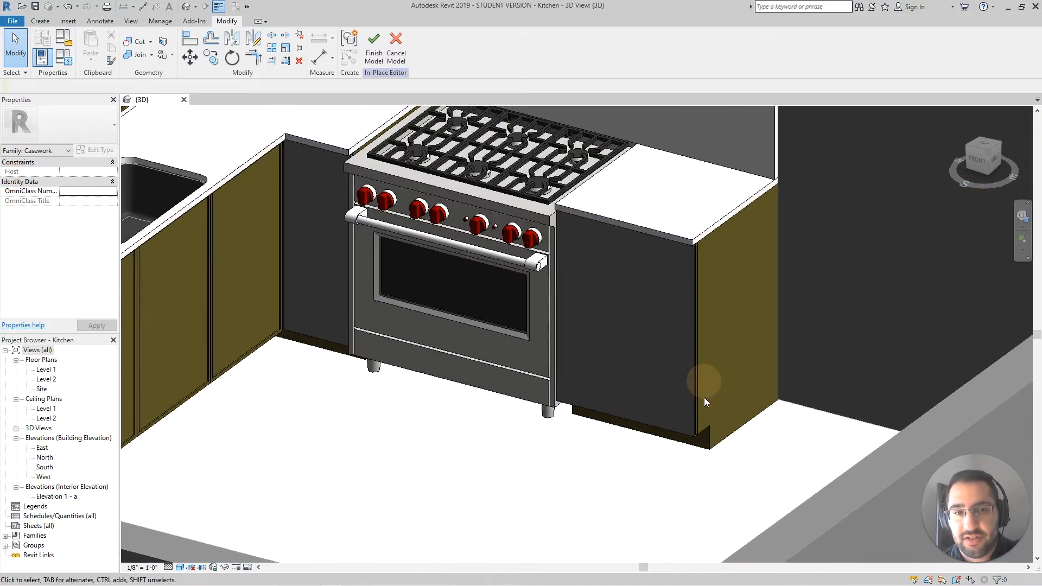
pyautogui.scroll(3, 707, 432)
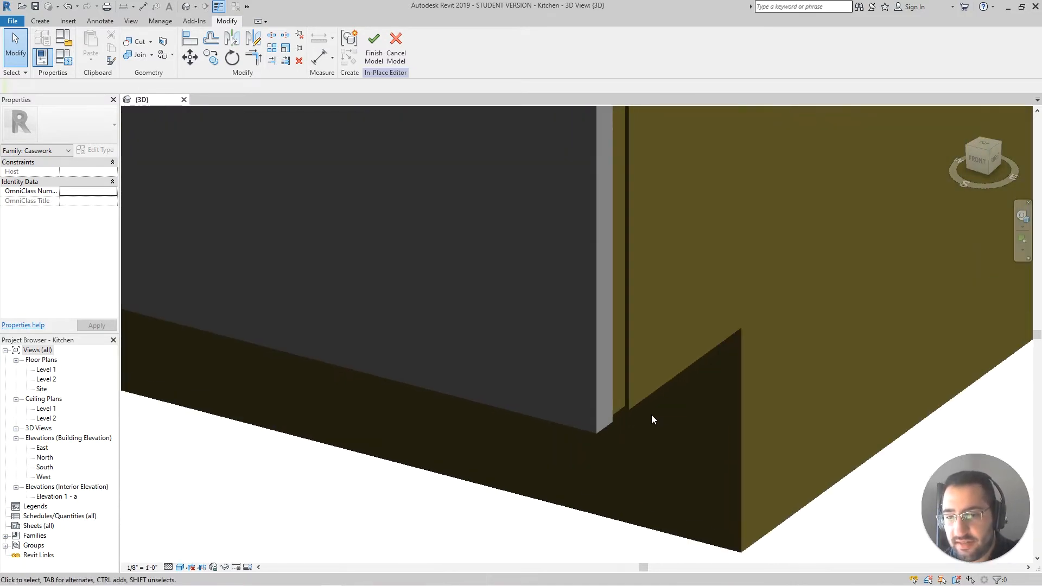
pyautogui.click(624, 415)
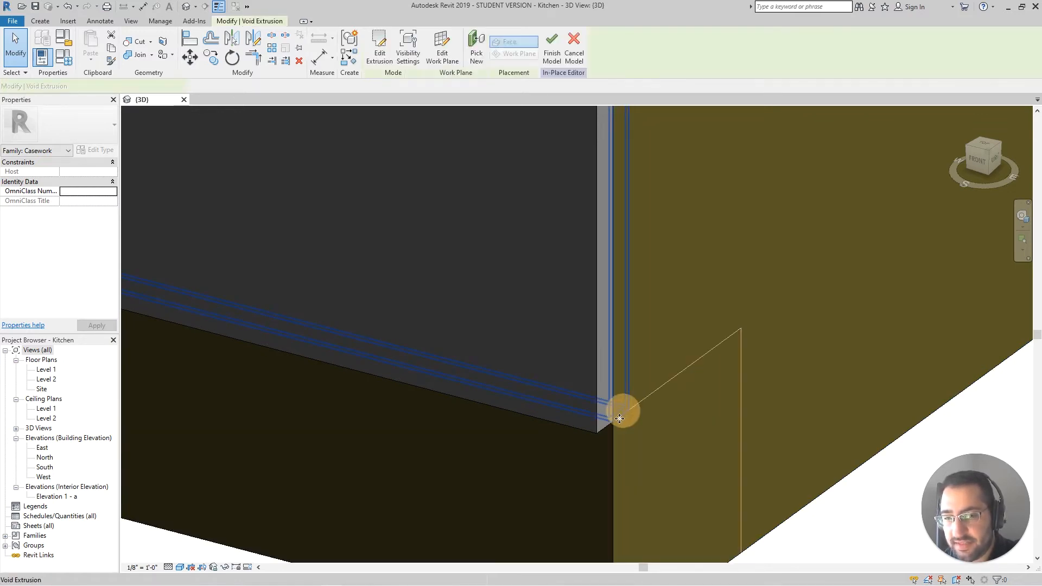
pyautogui.scroll(-3, 613, 405)
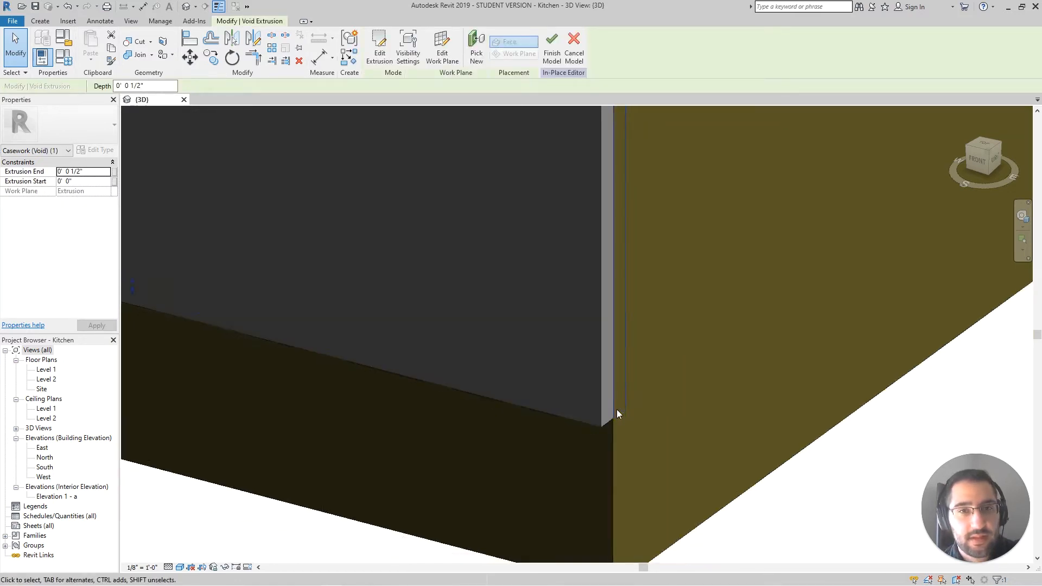
pyautogui.click(380, 50)
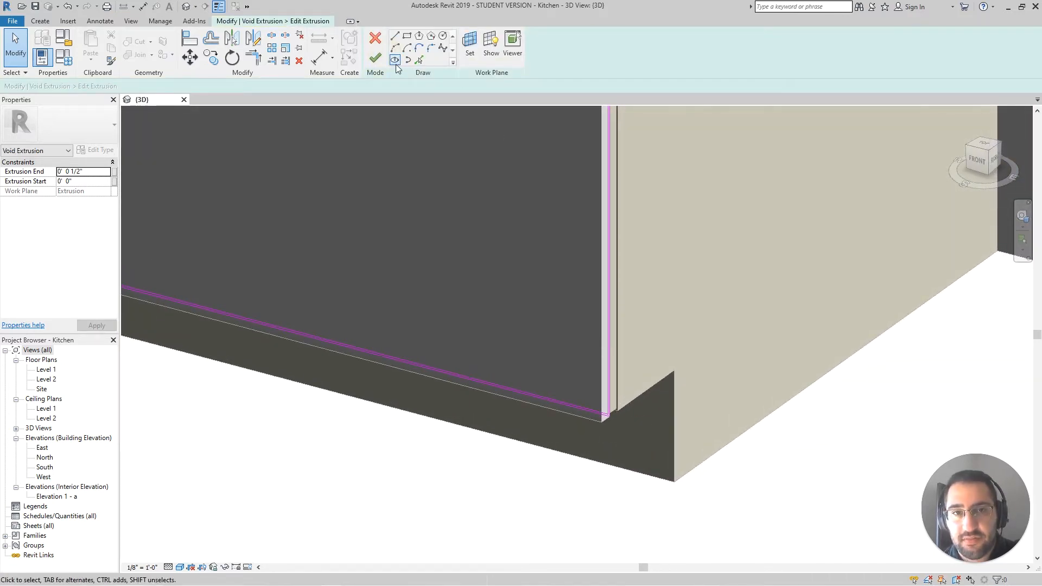
pyautogui.click(375, 58)
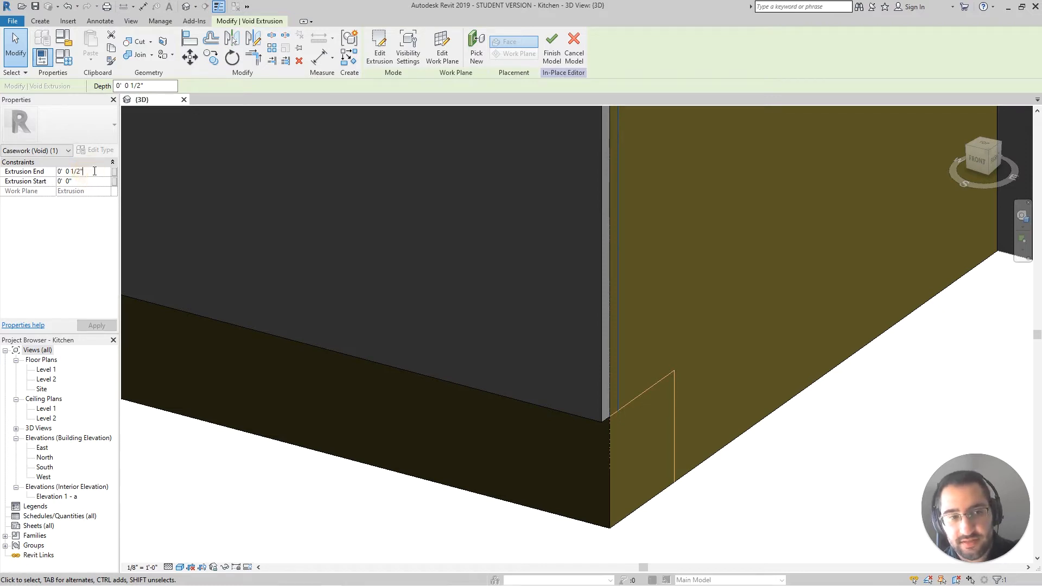
pyautogui.click(67, 172)
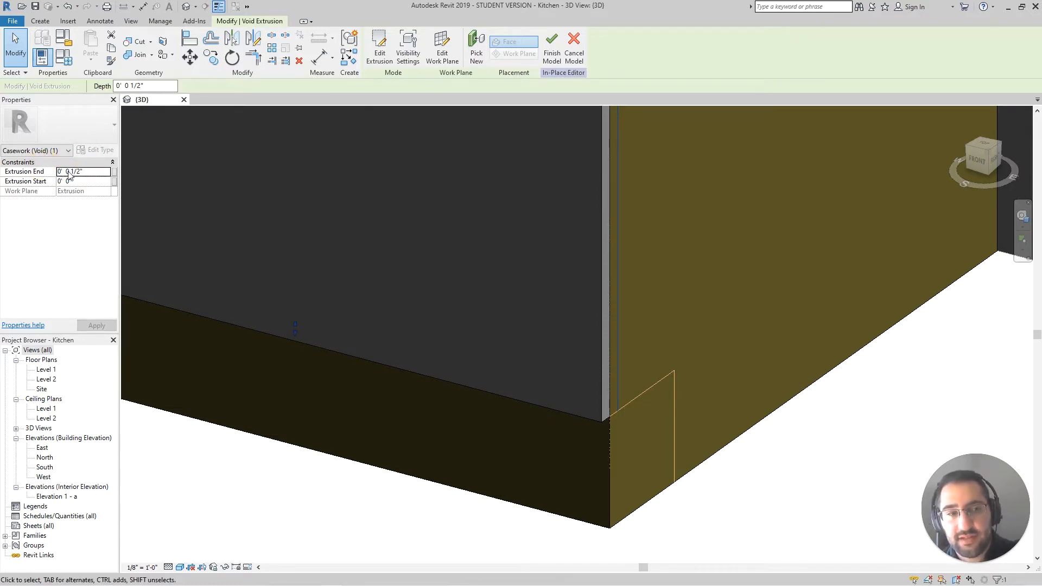
pyautogui.click(88, 172)
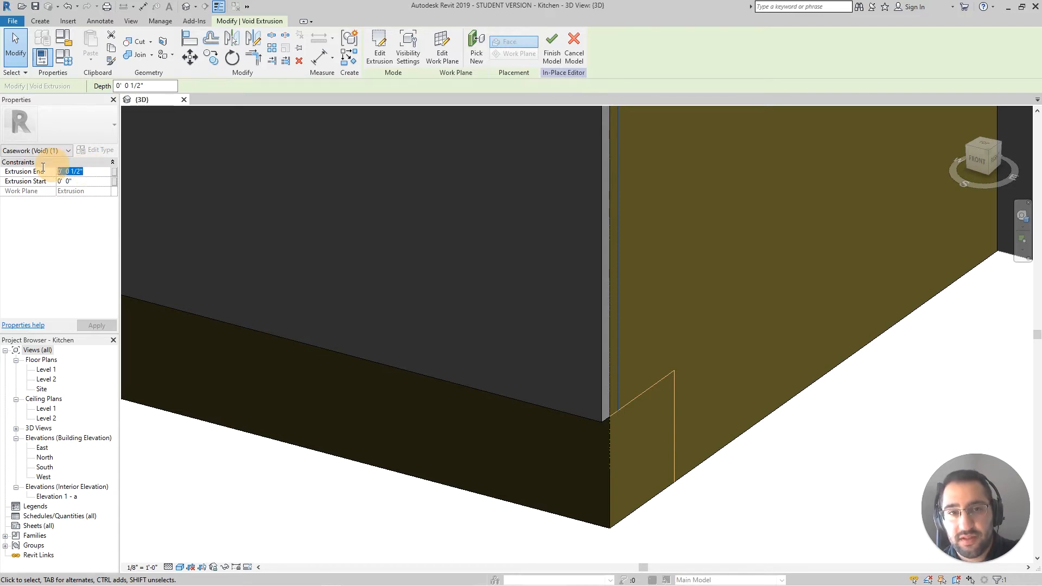
pyautogui.write('0')
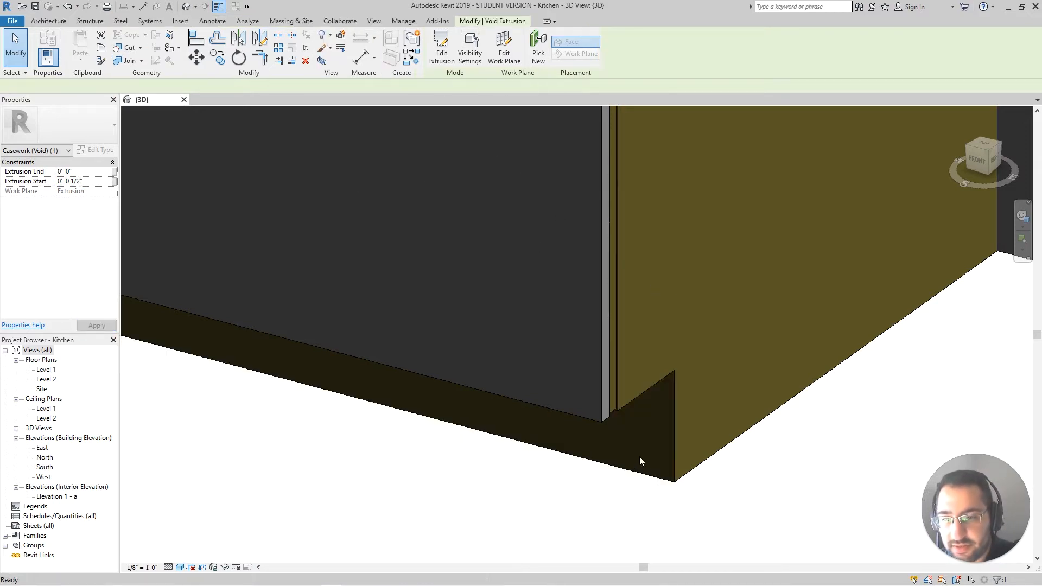
# Step: Reopen the door-gap void extrusion inside the casework and set its start to -1/2 inch and its end to 0
pyautogui.click(616, 408)
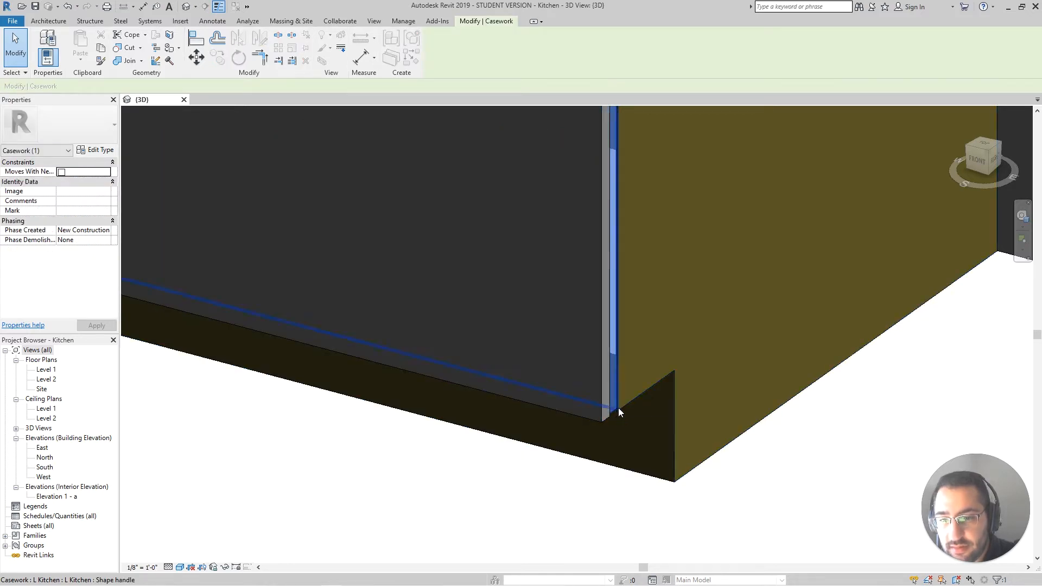
pyautogui.click(618, 403)
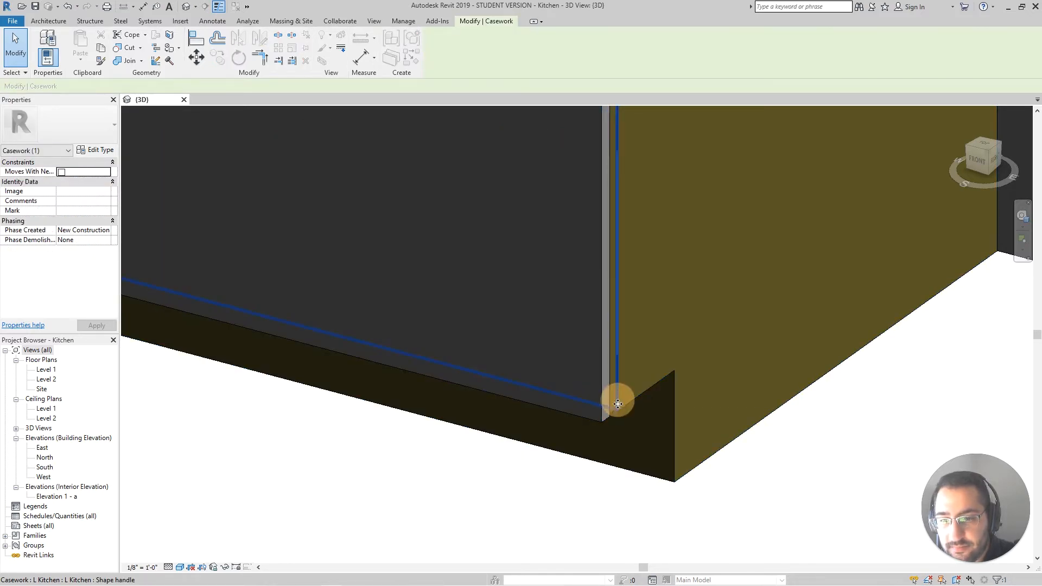
pyautogui.click(555, 550)
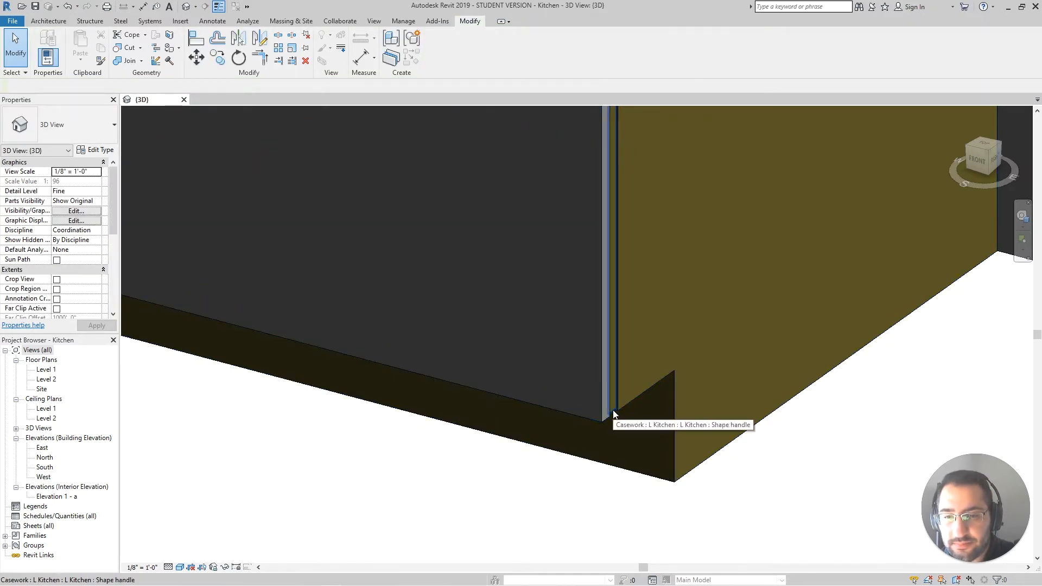
pyautogui.doubleClick(603, 457)
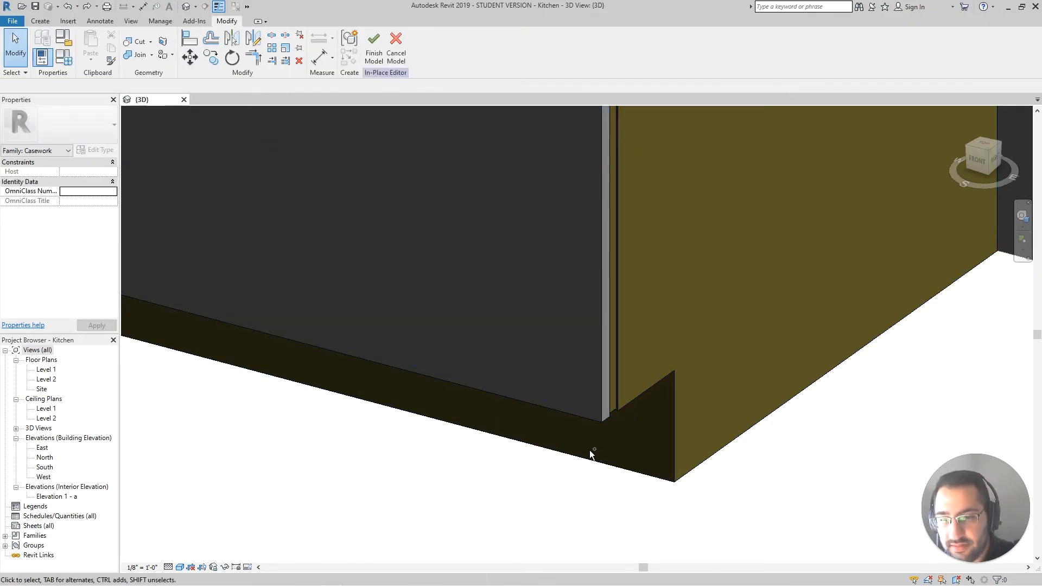
pyautogui.doubleClick(586, 448)
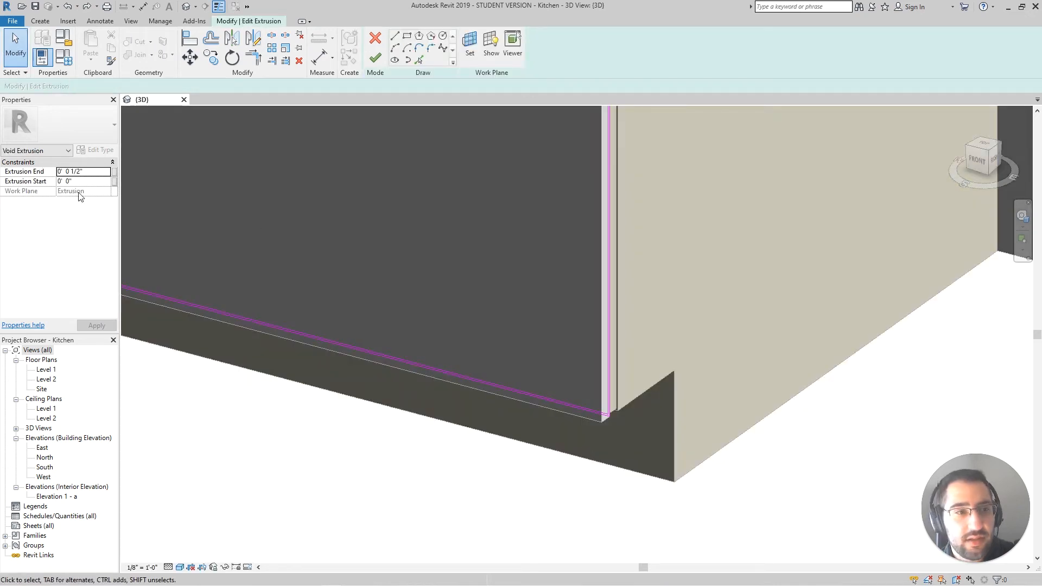
pyautogui.click(83, 181)
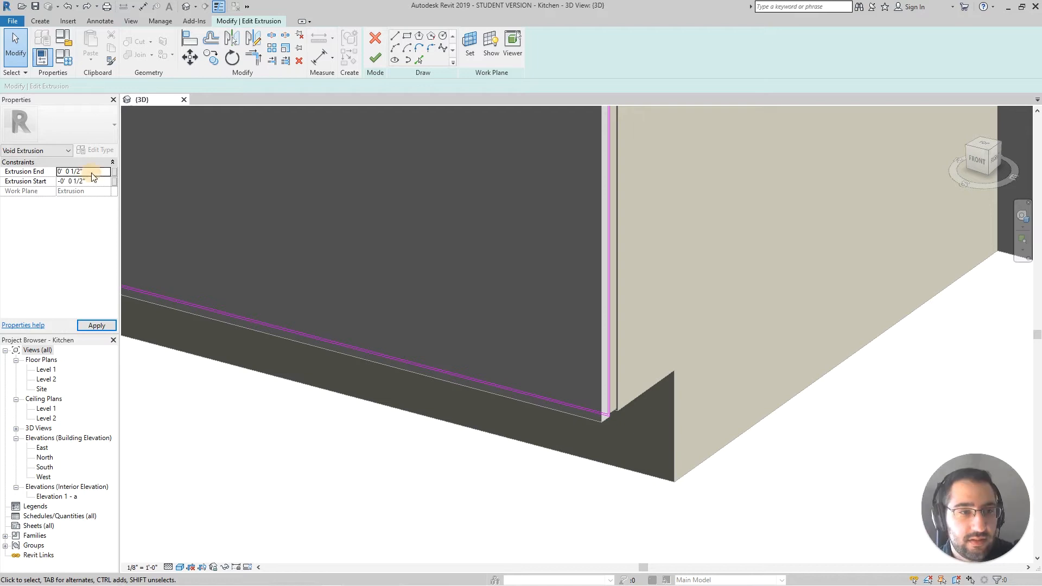
pyautogui.press('Return')
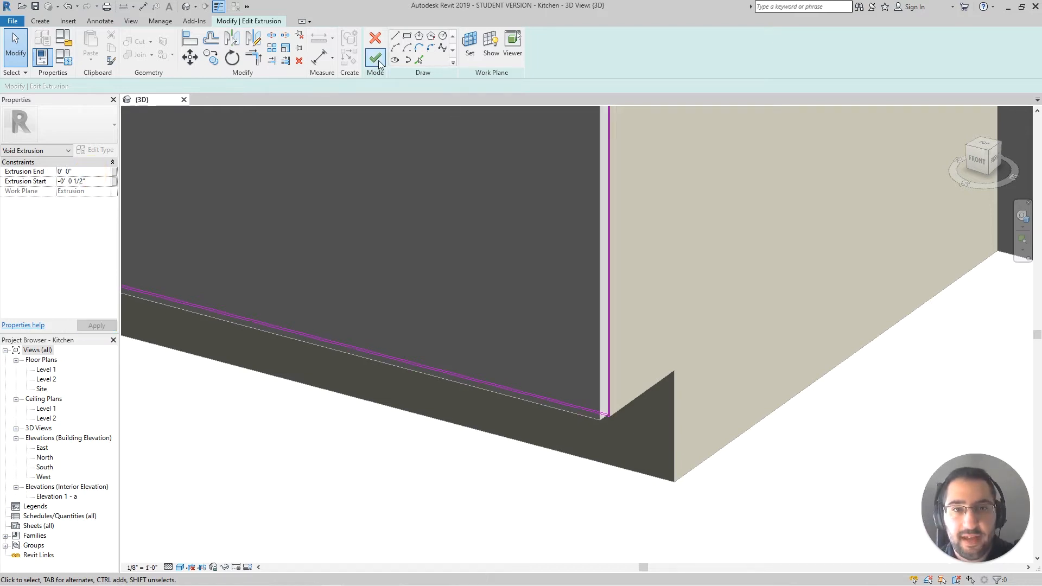
pyautogui.click(377, 58)
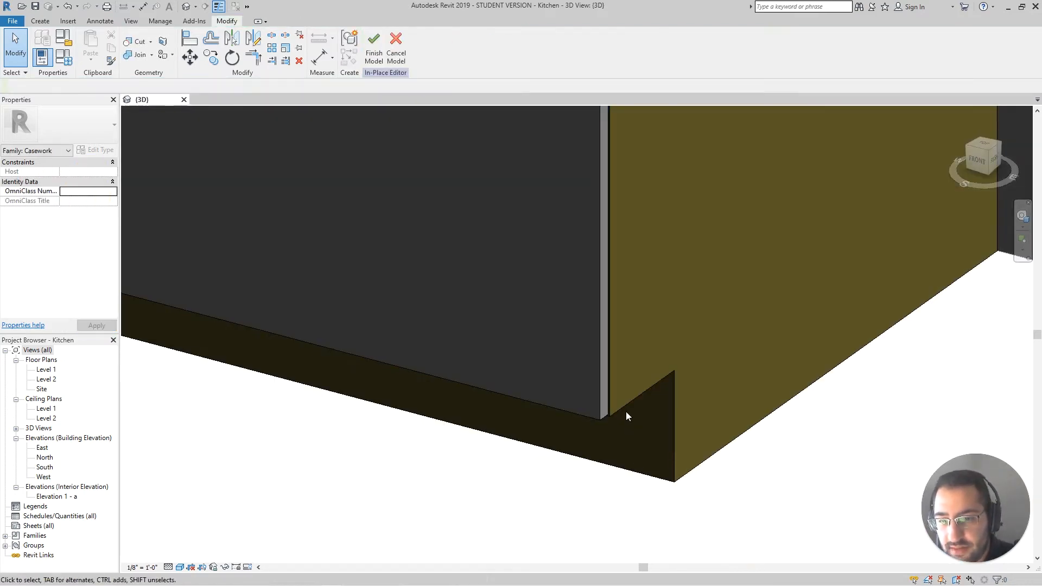
# Step: Inspect the void cut at the end base cabinet's lower outer front corner and check its extrusion limits
pyautogui.scroll(1, 608, 429)
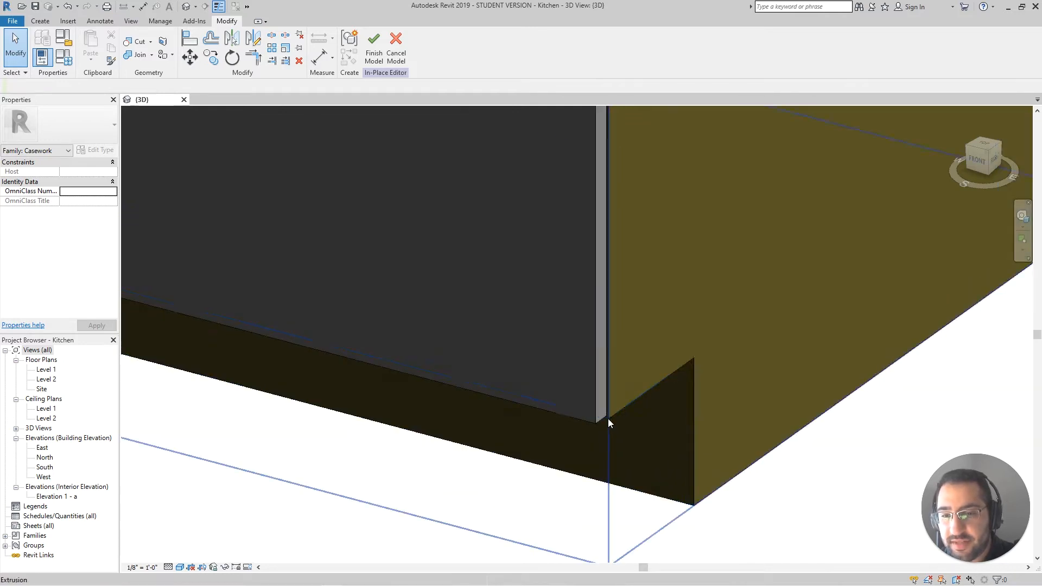
pyautogui.scroll(-4, 607, 412)
pyautogui.moveTo(612, 377); pyautogui.dragTo(630, 450, button='middle')
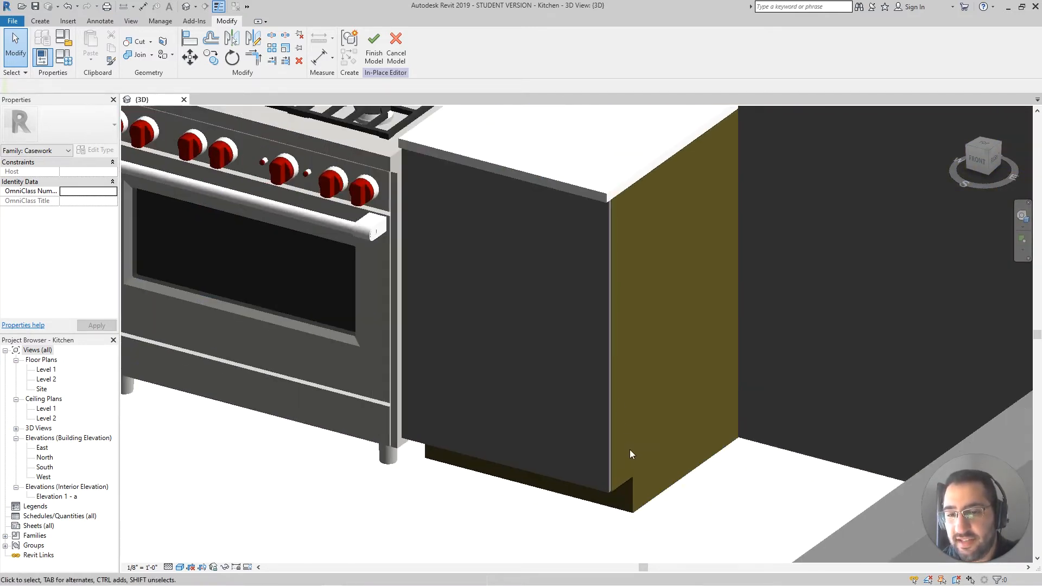
pyautogui.scroll(3, 613, 492)
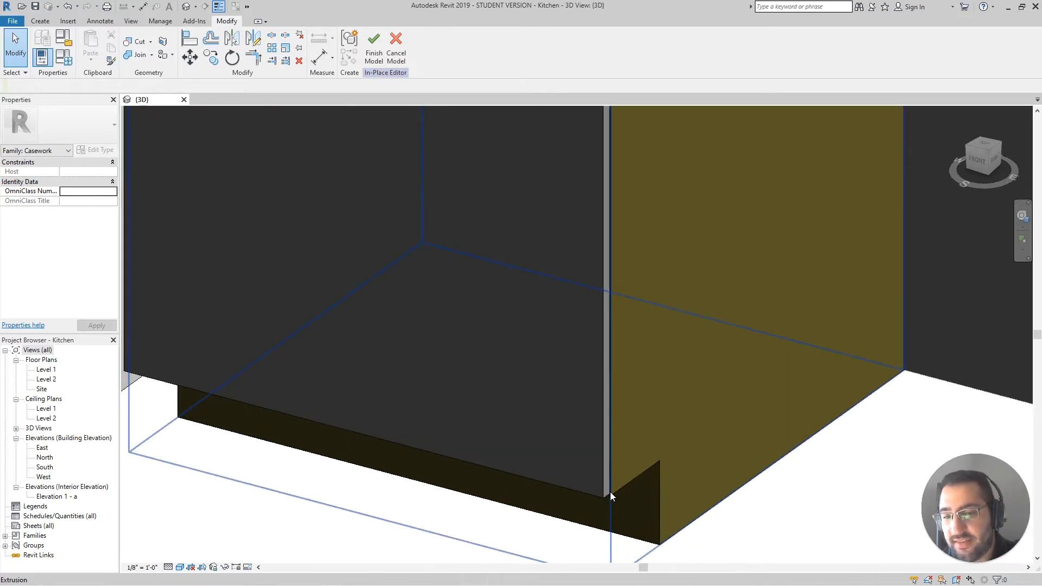
pyautogui.scroll(2, 610, 492)
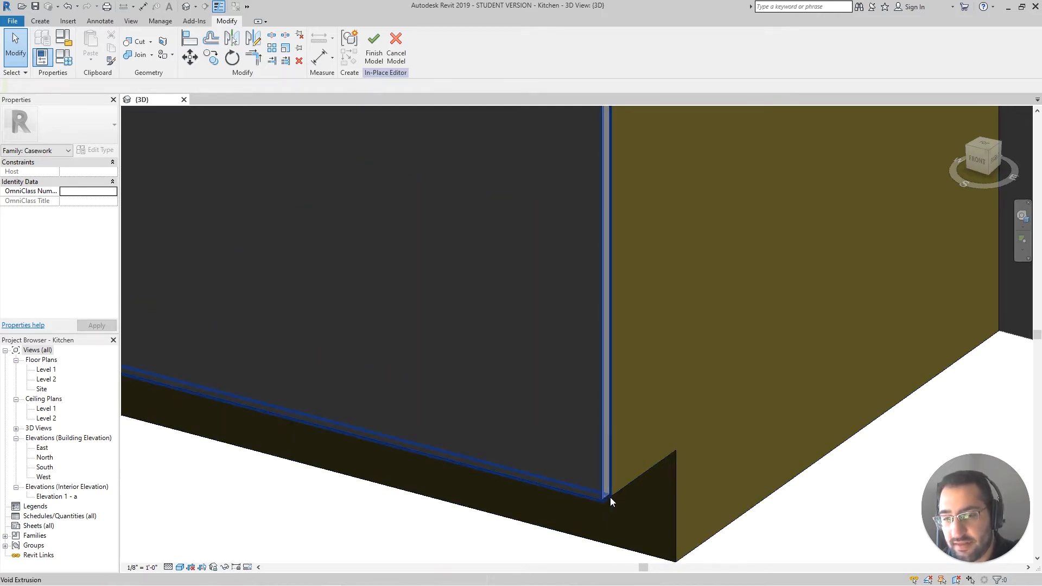
pyautogui.click(610, 498)
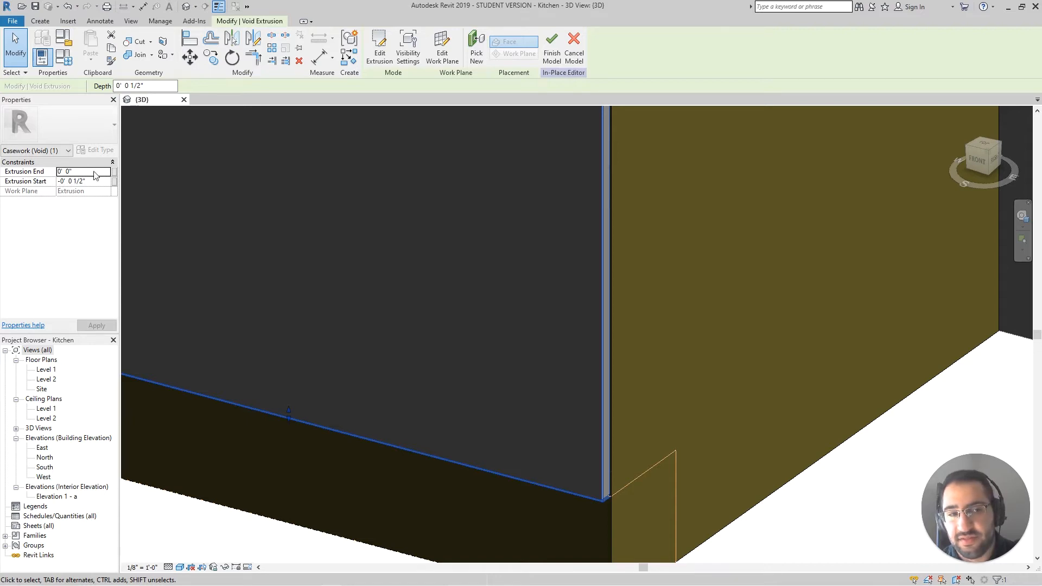
pyautogui.scroll(-3, 569, 422)
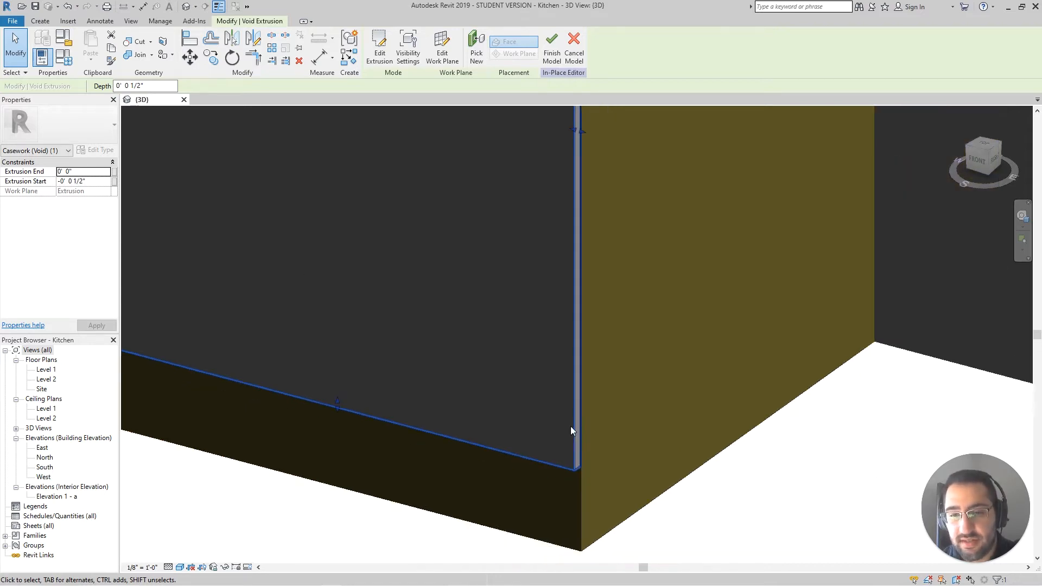
pyautogui.click(532, 511)
# Step: Examine the door fronts on both sides of the range and the end base cabinet's upper and lower outer corners
pyautogui.scroll(-1, 501, 437)
pyautogui.moveTo(499, 436); pyautogui.dragTo(911, 544, button='middle')
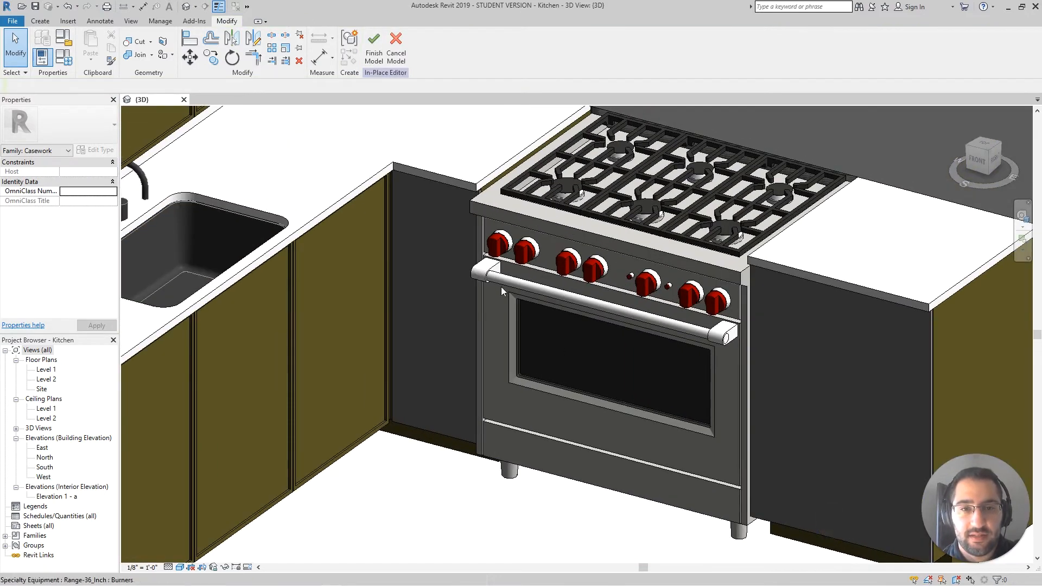
pyautogui.scroll(3, 501, 286)
pyautogui.scroll(-4, 513, 332)
pyautogui.moveTo(695, 430); pyautogui.dragTo(483, 377, button='middle')
pyautogui.click(659, 325)
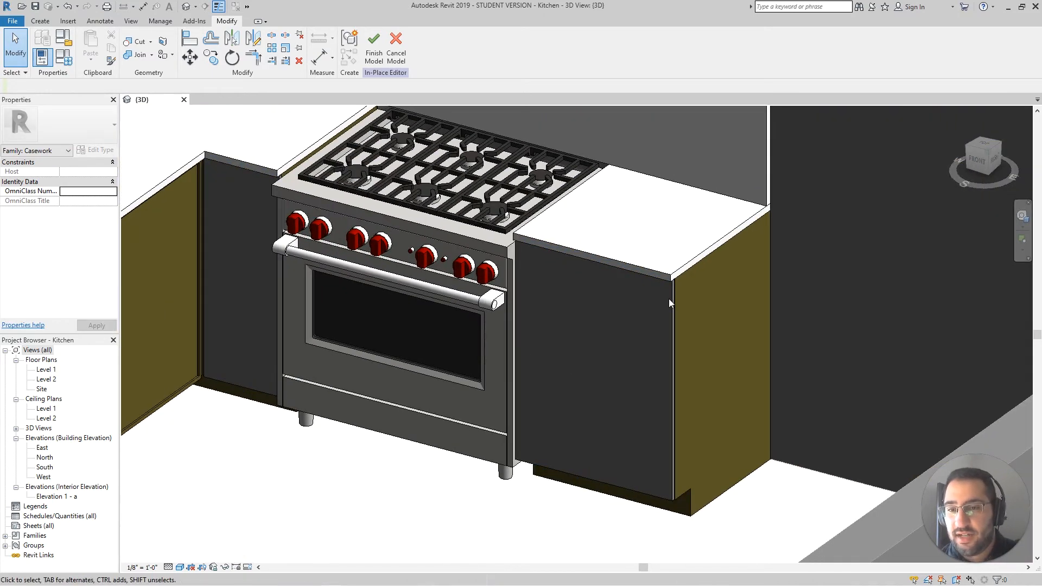
pyautogui.scroll(4, 674, 298)
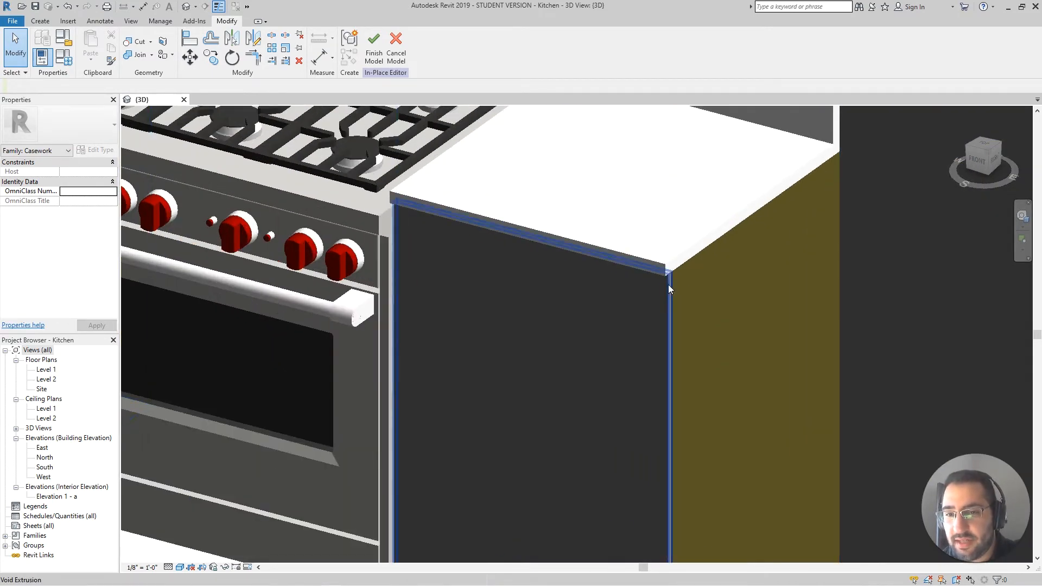
pyautogui.scroll(-3, 668, 288)
pyautogui.moveTo(675, 402); pyautogui.dragTo(649, 369, button='middle')
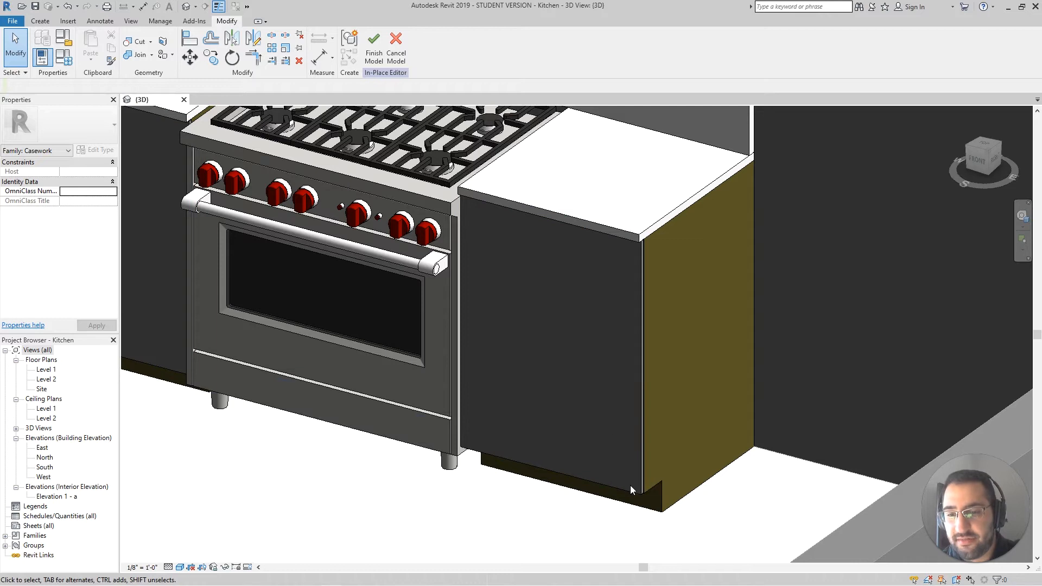
pyautogui.scroll(1, 633, 488)
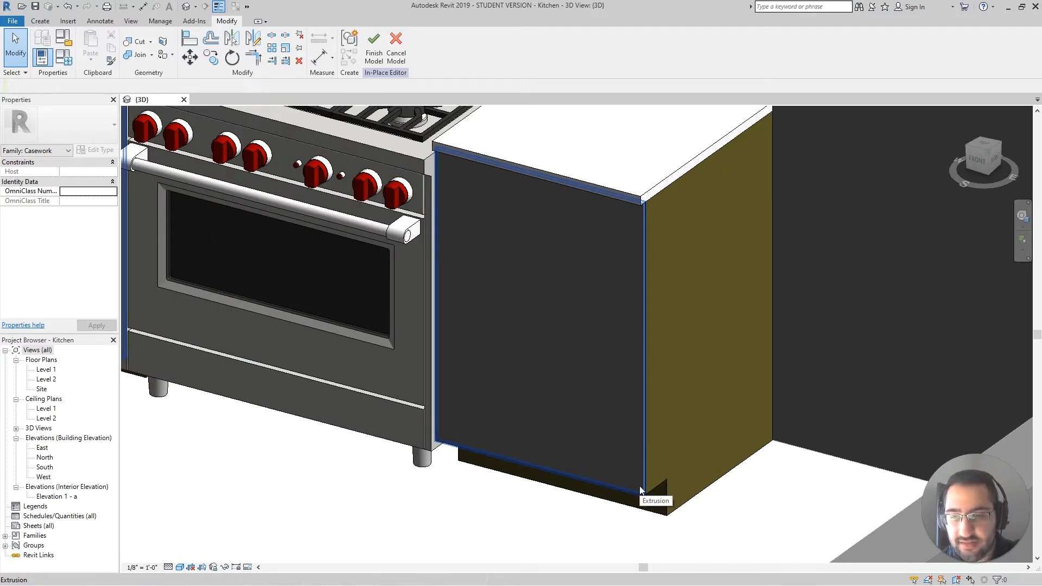
# Step: Assign Cabinet Material to the 1/2-inch door-front extrusion covering the base cabinets on both sides of the range
pyautogui.click(640, 490)
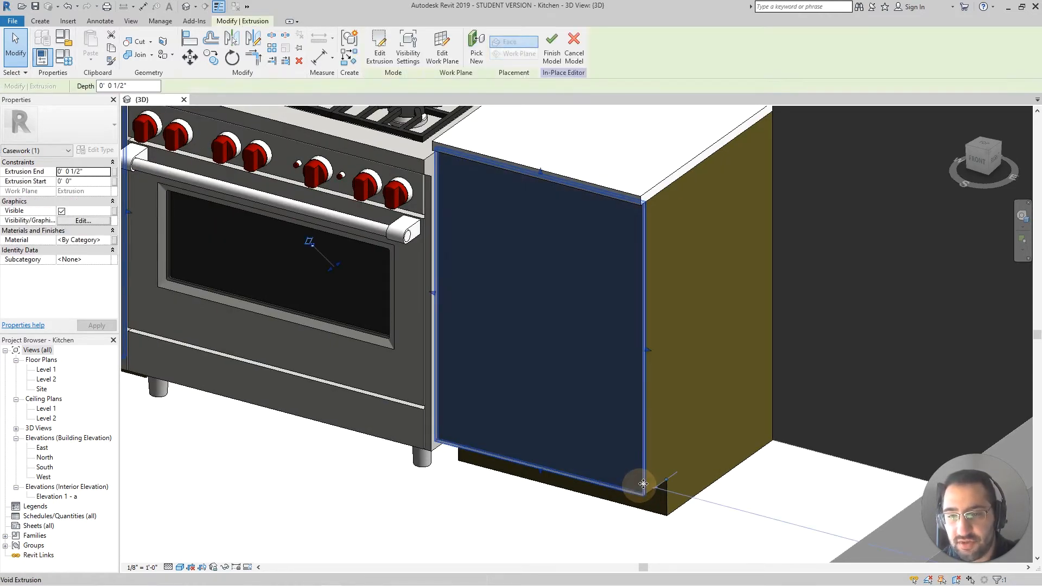
pyautogui.scroll(-2, 565, 341)
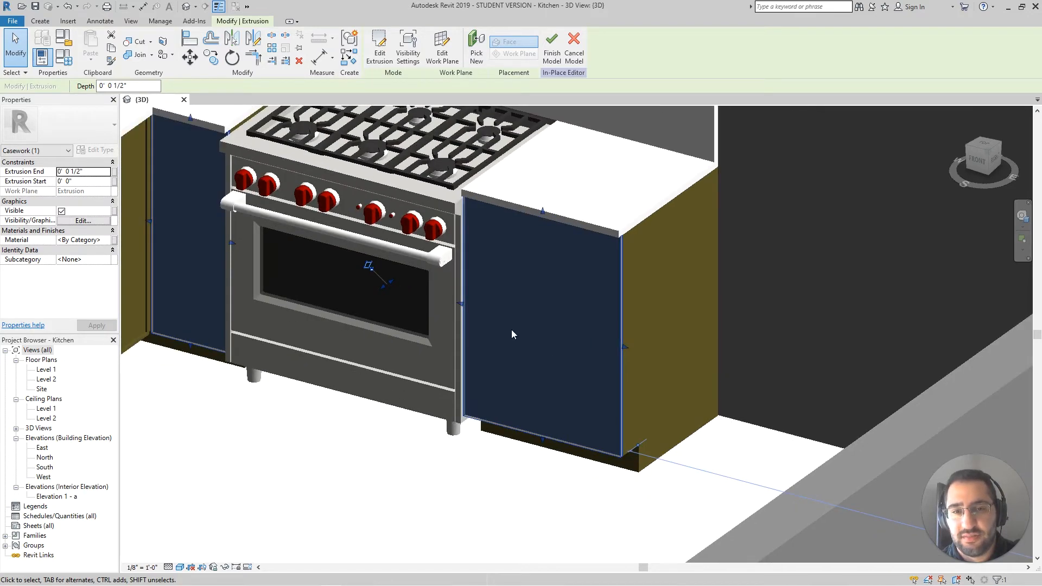
pyautogui.moveTo(512, 331); pyautogui.dragTo(589, 395, button='middle')
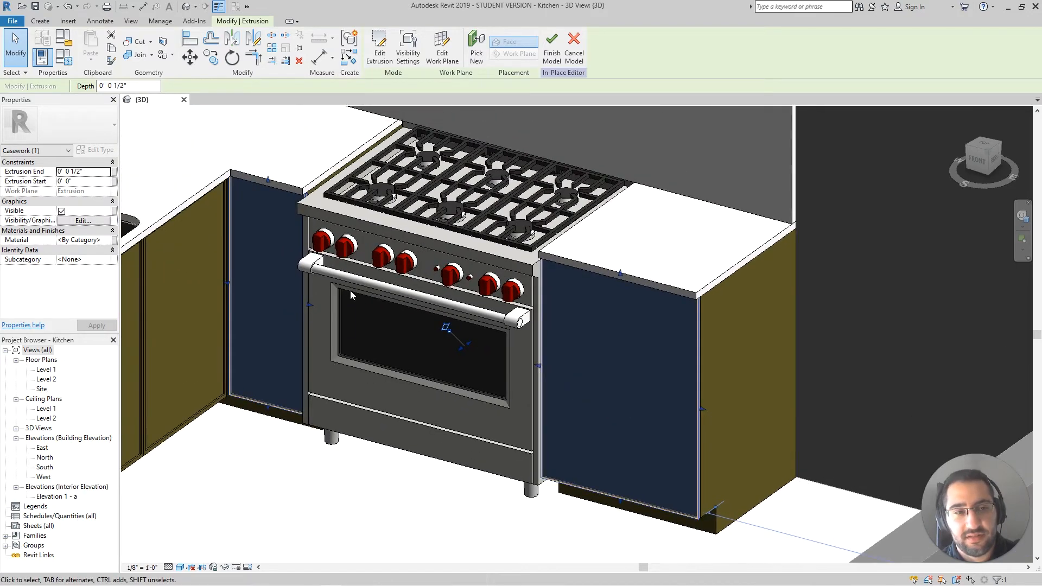
pyautogui.click(108, 241)
pyautogui.click(107, 240)
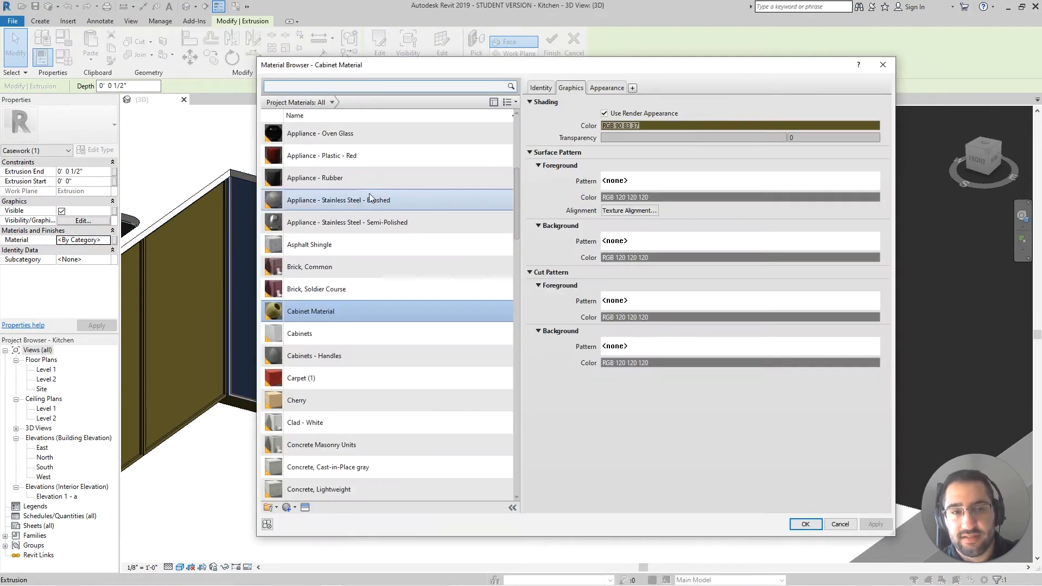
pyautogui.doubleClick(370, 331)
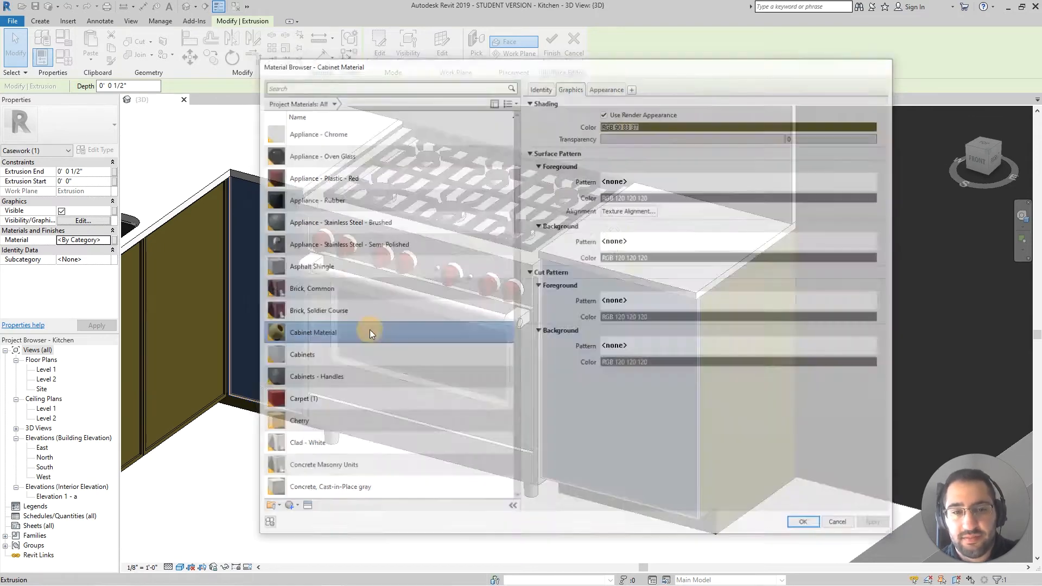
pyautogui.click(622, 545)
pyautogui.scroll(-5, 645, 389)
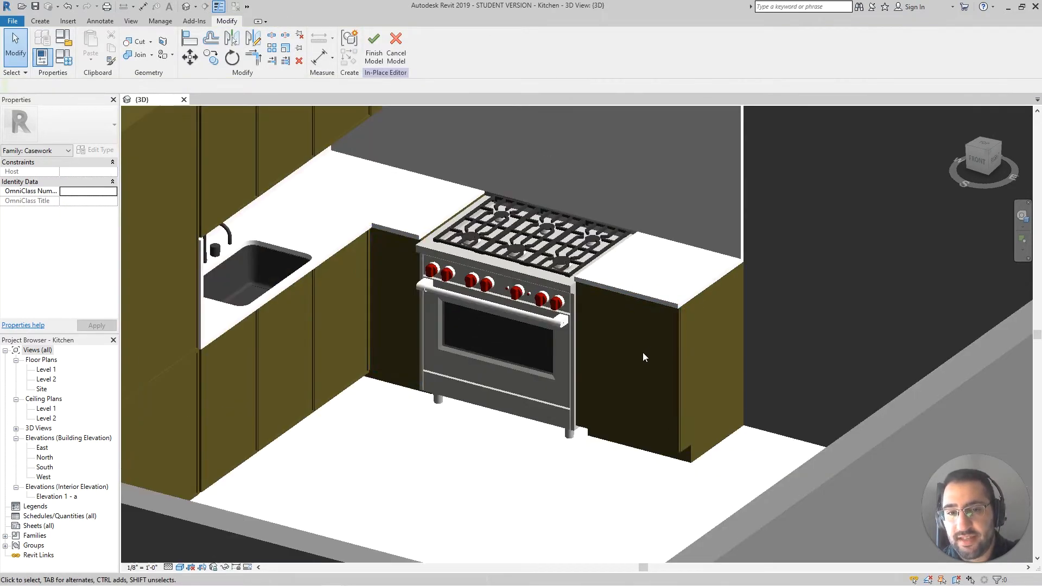
# Step: Examine the cabinet doors beside the range and under the sink in the 3D view
pyautogui.click(579, 379)
pyautogui.scroll(5, 657, 470)
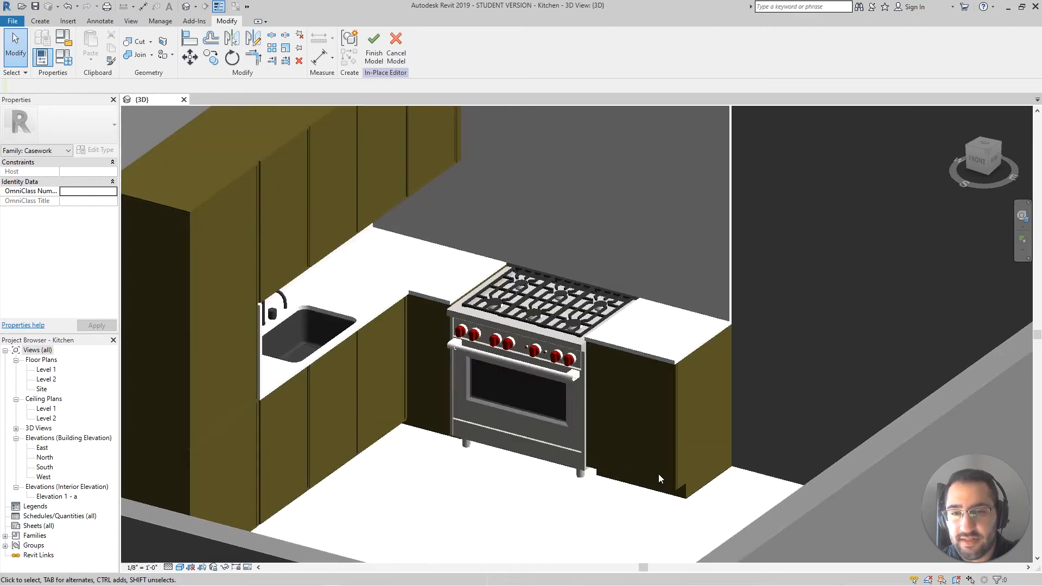
pyautogui.scroll(-1, 608, 426)
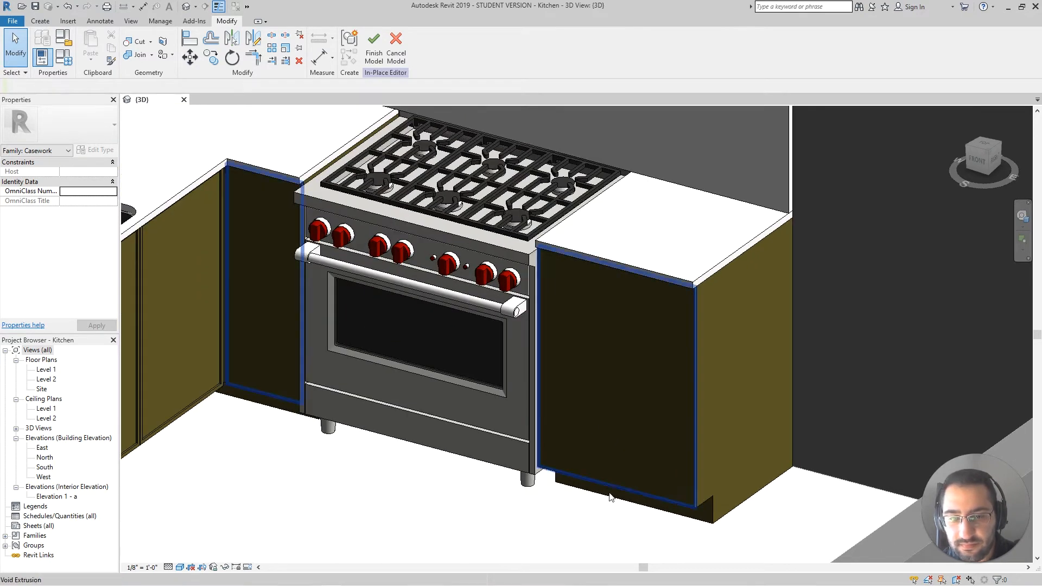
pyautogui.scroll(2, 606, 445)
pyautogui.moveTo(605, 445); pyautogui.dragTo(543, 455, button='middle')
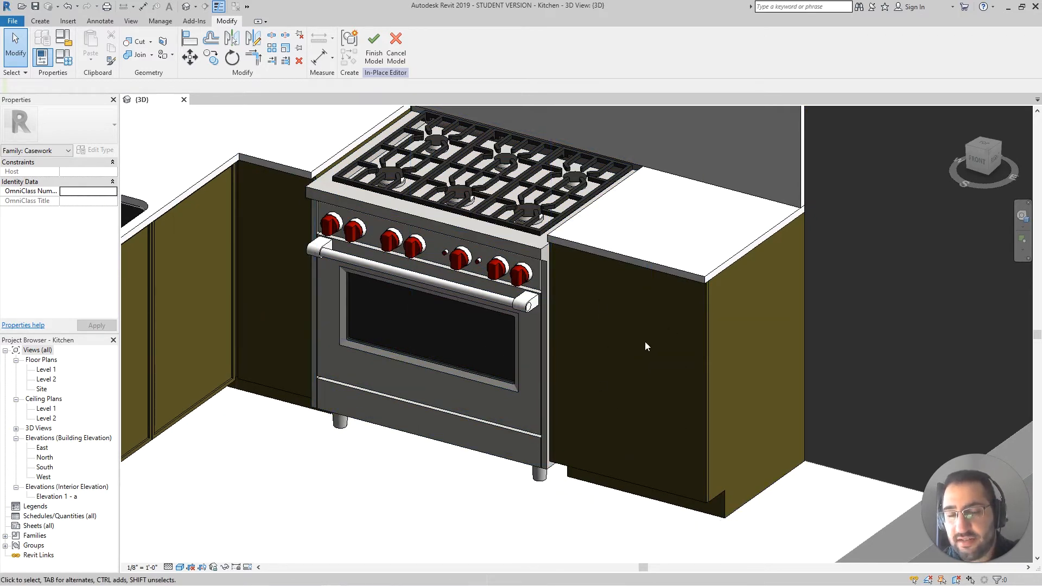
pyautogui.moveTo(488, 347); pyautogui.dragTo(698, 384, button='middle')
pyautogui.scroll(2, 383, 476)
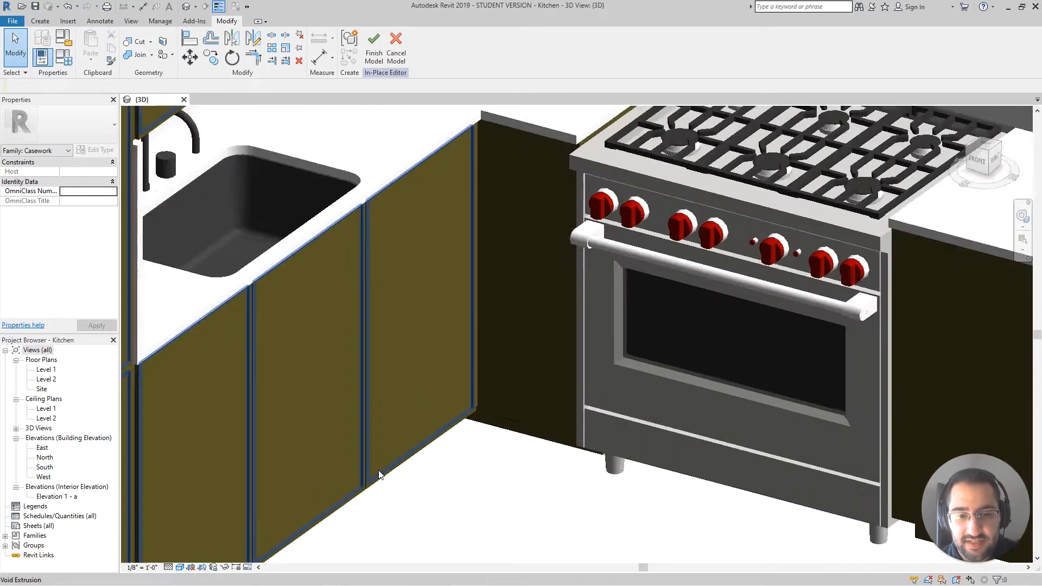
pyautogui.scroll(2, 379, 475)
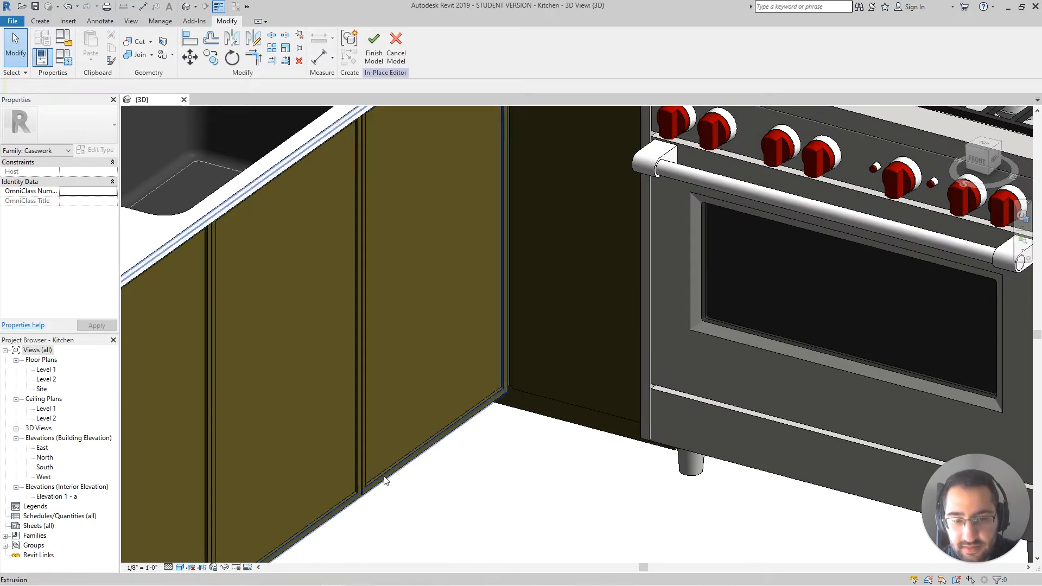
pyautogui.scroll(3, 497, 405)
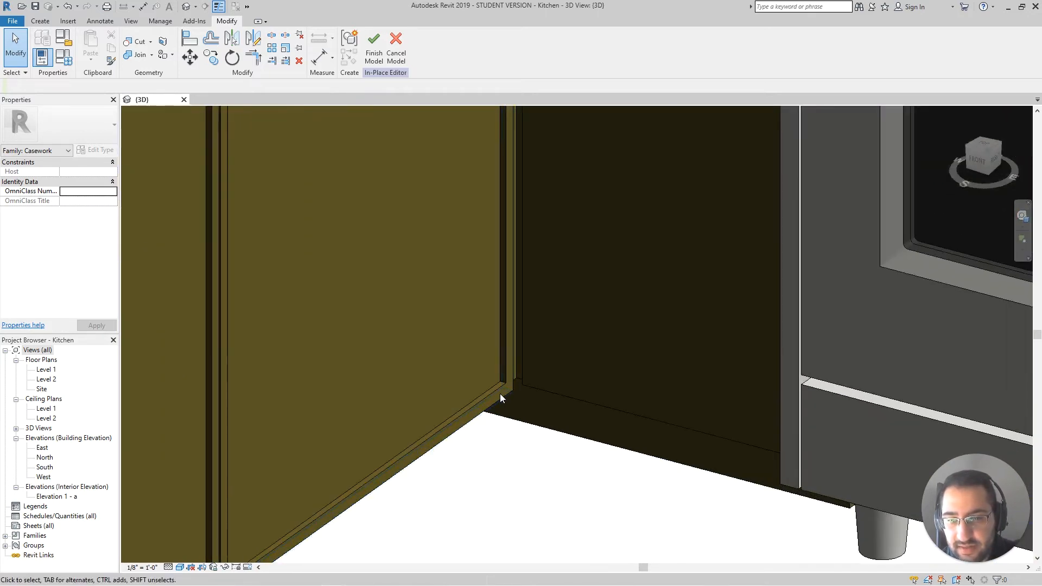
pyautogui.scroll(-4, 619, 370)
pyautogui.scroll(-3, 679, 396)
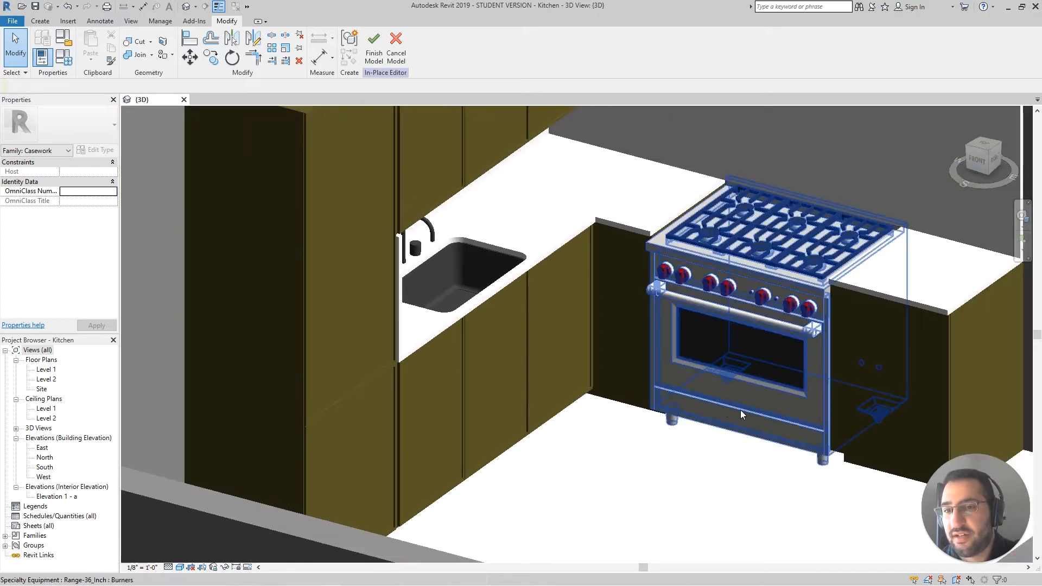
pyautogui.keyDown('shift'); pyautogui.moveTo(740, 409); pyautogui.dragTo(700, 400, button='middle'); pyautogui.keyUp('shift')
pyautogui.scroll(5, 743, 392)
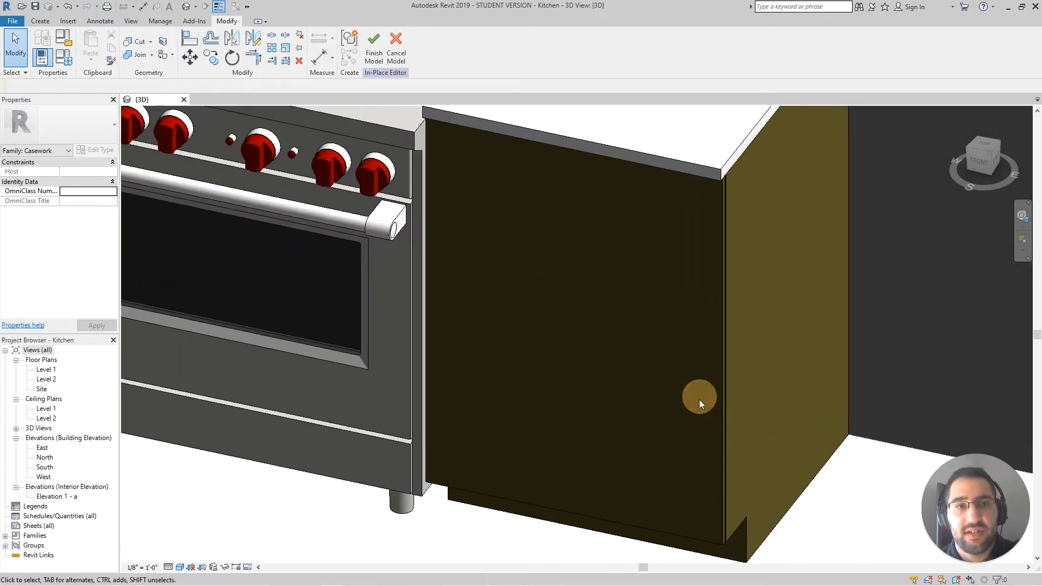
pyautogui.click(42, 22)
pyautogui.click(217, 63)
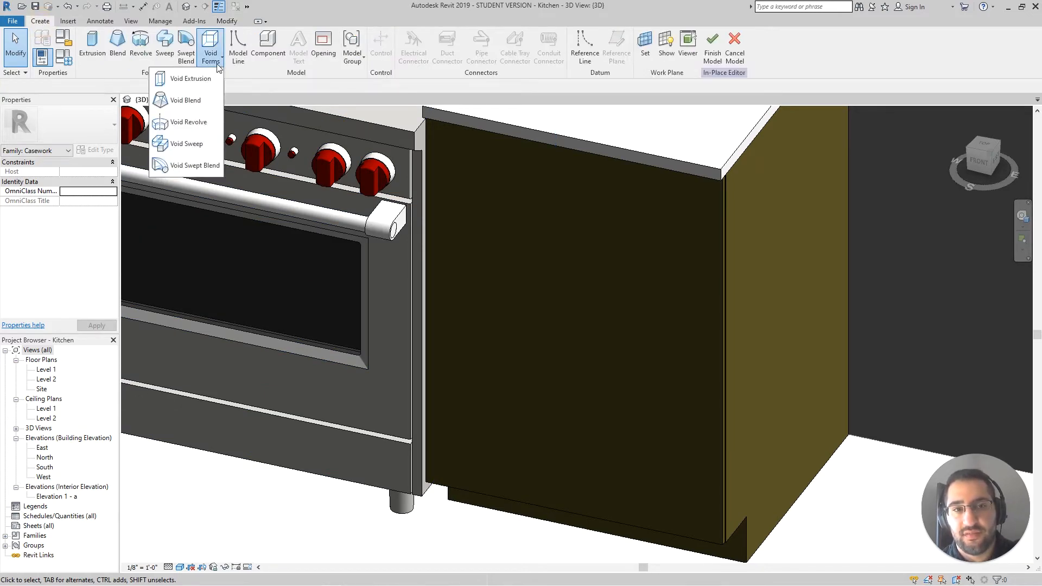
pyautogui.click(208, 83)
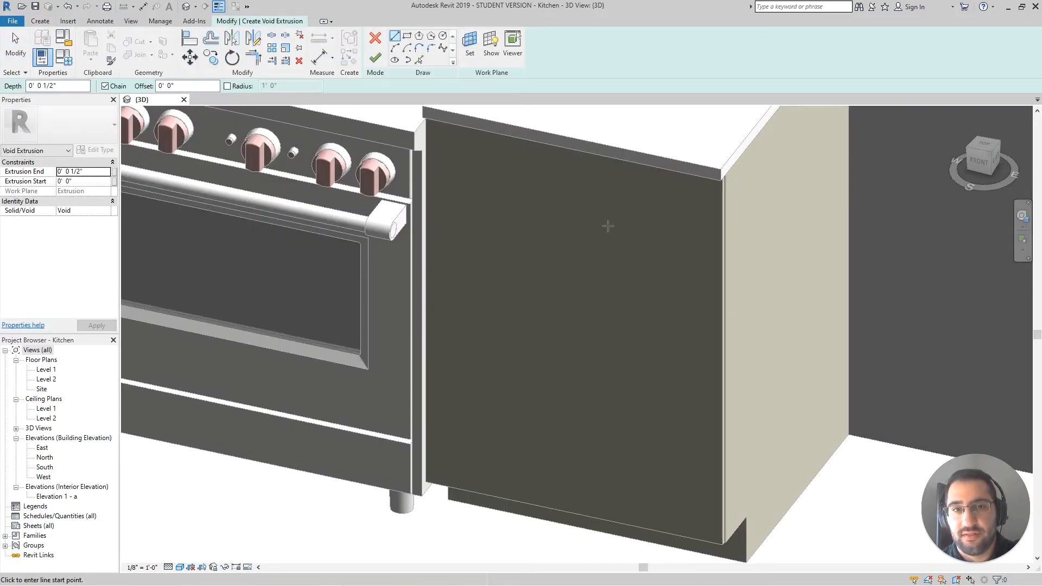
pyautogui.moveTo(581, 239); pyautogui.dragTo(514, 245, button='middle')
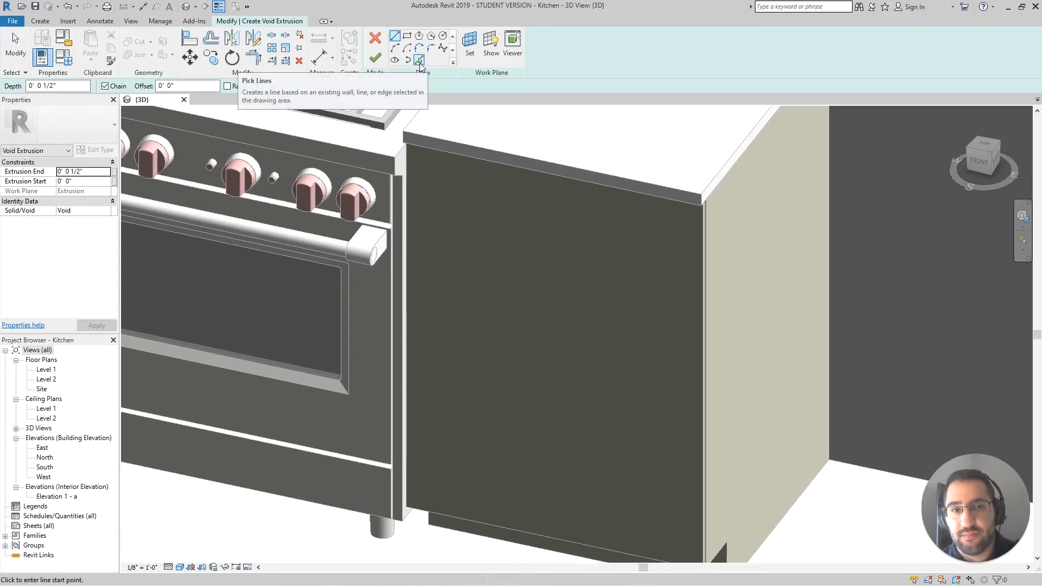
pyautogui.click(420, 61)
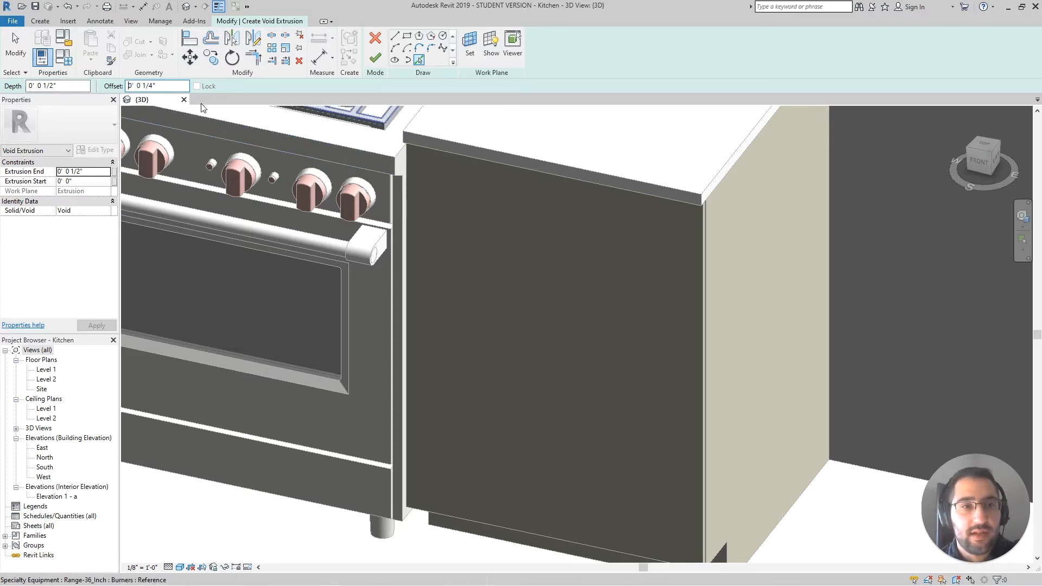
pyautogui.scroll(2, 698, 215)
pyautogui.scroll(3, 701, 214)
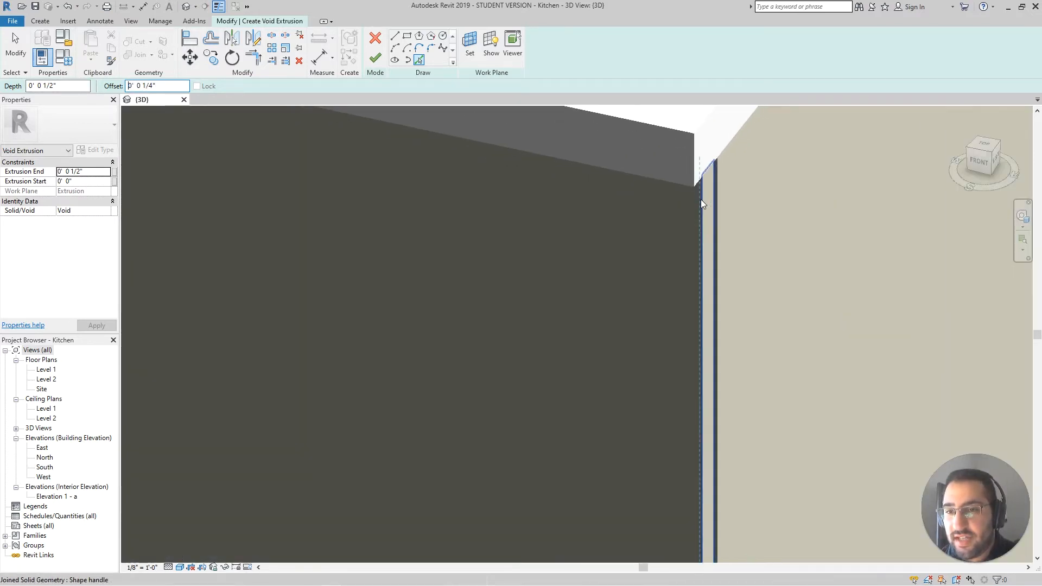
pyautogui.scroll(3, 774, 245)
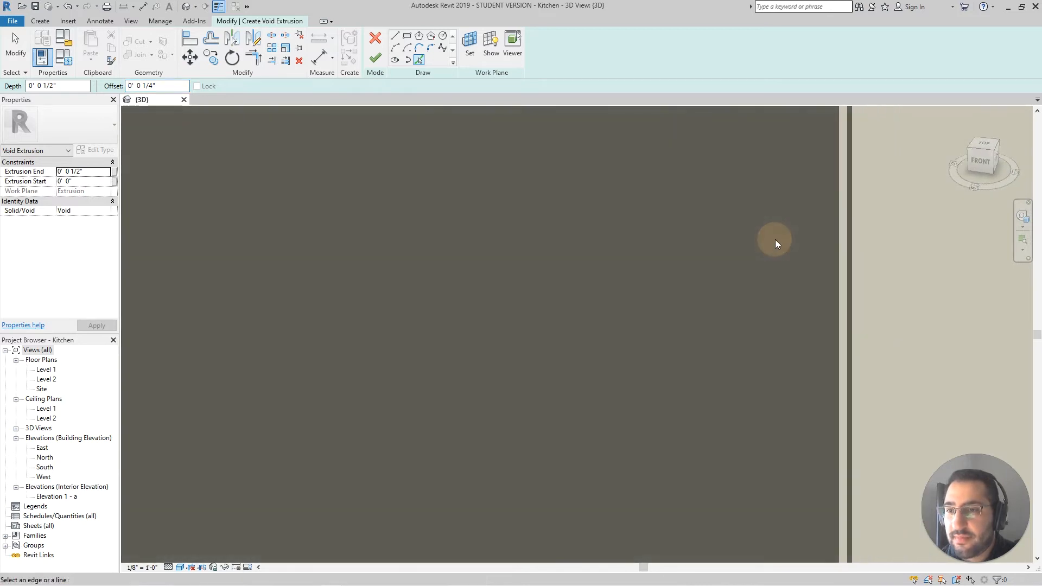
pyautogui.scroll(-4, 833, 205)
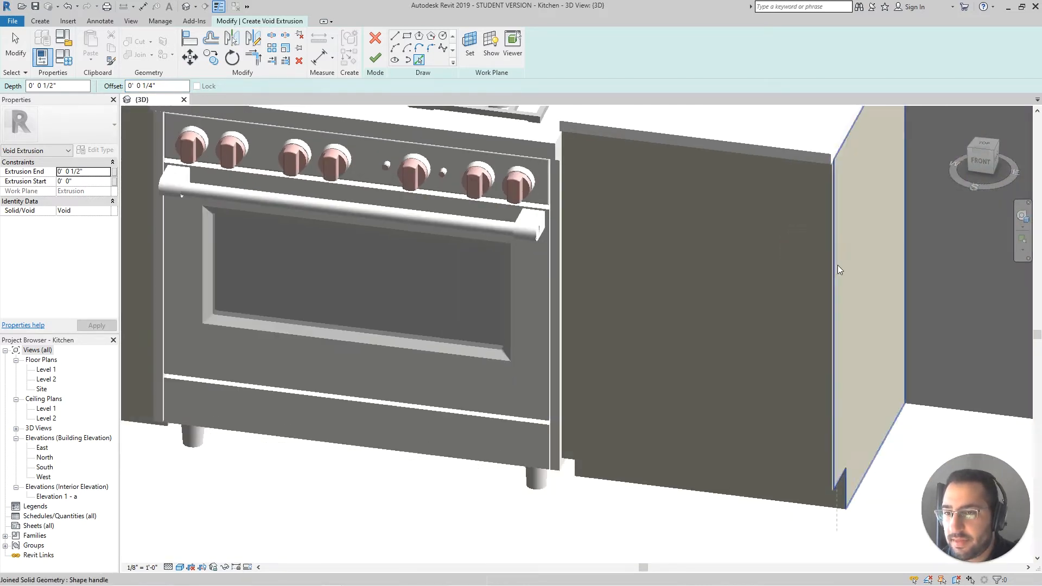
pyautogui.scroll(4, 828, 492)
pyautogui.scroll(-5, 836, 489)
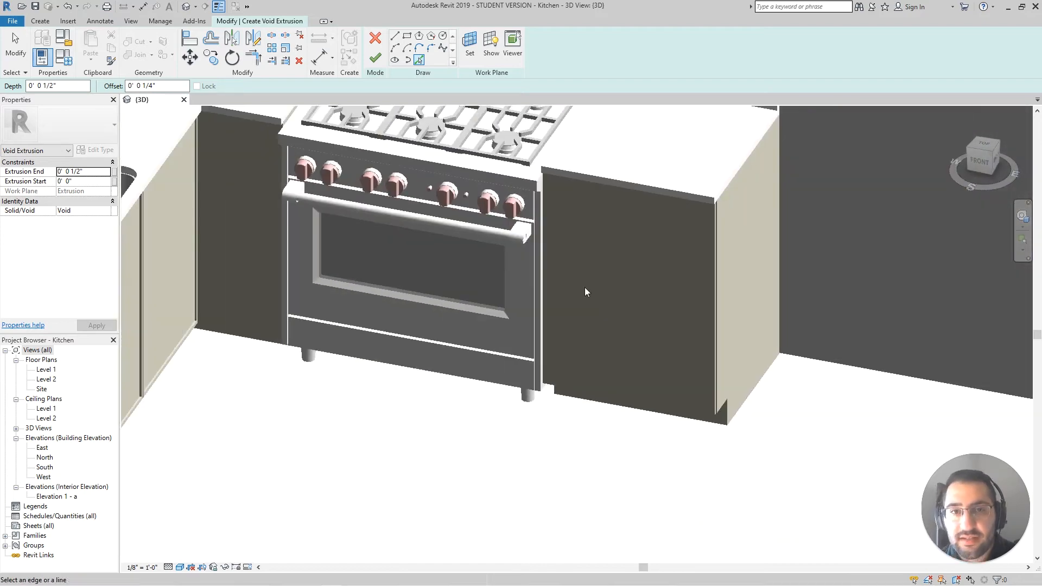
pyautogui.scroll(-1, 585, 287)
pyautogui.keyDown('shift'); pyautogui.moveTo(585, 288); pyautogui.dragTo(522, 267, button='middle'); pyautogui.keyUp('shift')
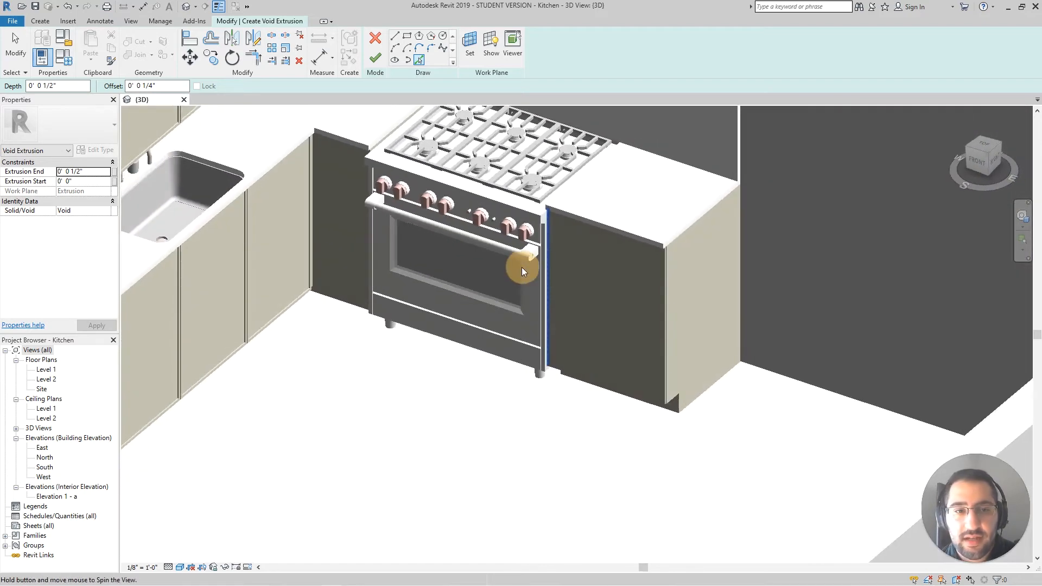
pyautogui.click(376, 58)
pyautogui.click(757, 445)
# Step: Measure the border width between a base cabinet door's recessed line and its outer edge in interior Elevation 1 - a
pyautogui.scroll(2, 603, 408)
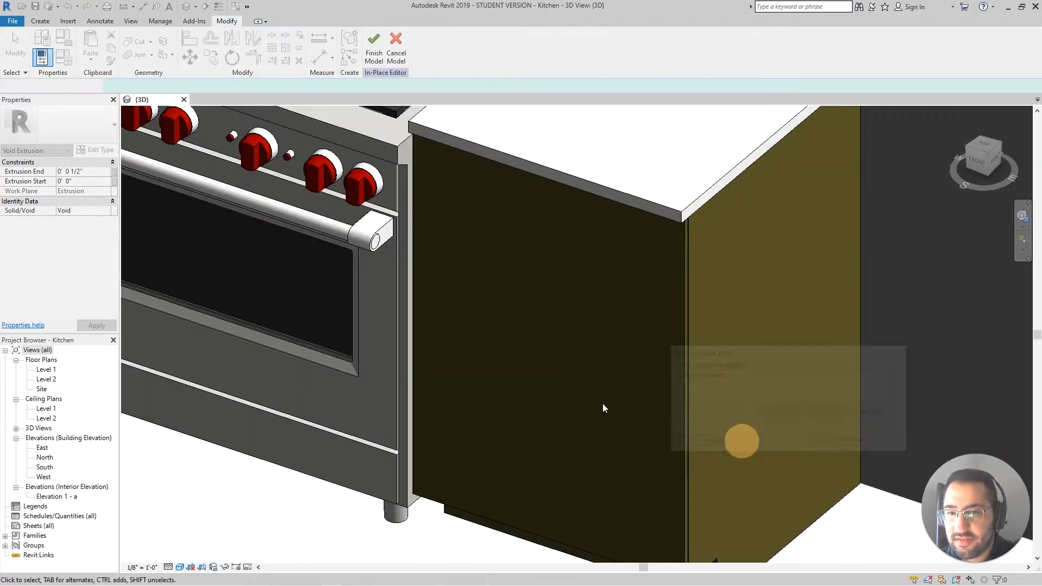
pyautogui.keyDown('shift'); pyautogui.moveTo(602, 407); pyautogui.dragTo(730, 286, button='middle'); pyautogui.keyUp('shift')
pyautogui.scroll(-2, 451, 310)
pyautogui.scroll(3, 357, 316)
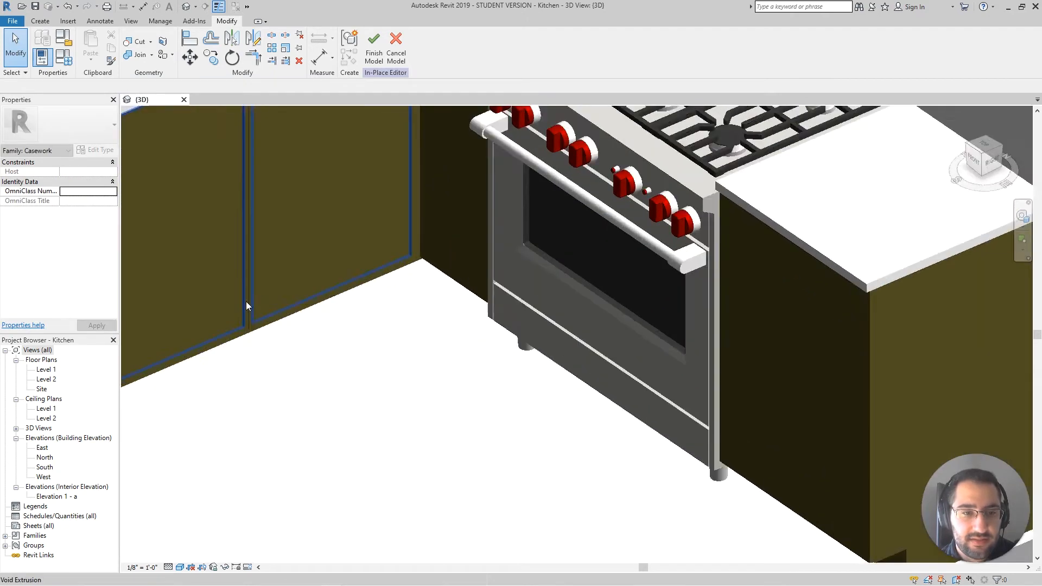
pyautogui.scroll(2, 255, 307)
pyautogui.doubleClick(55, 497)
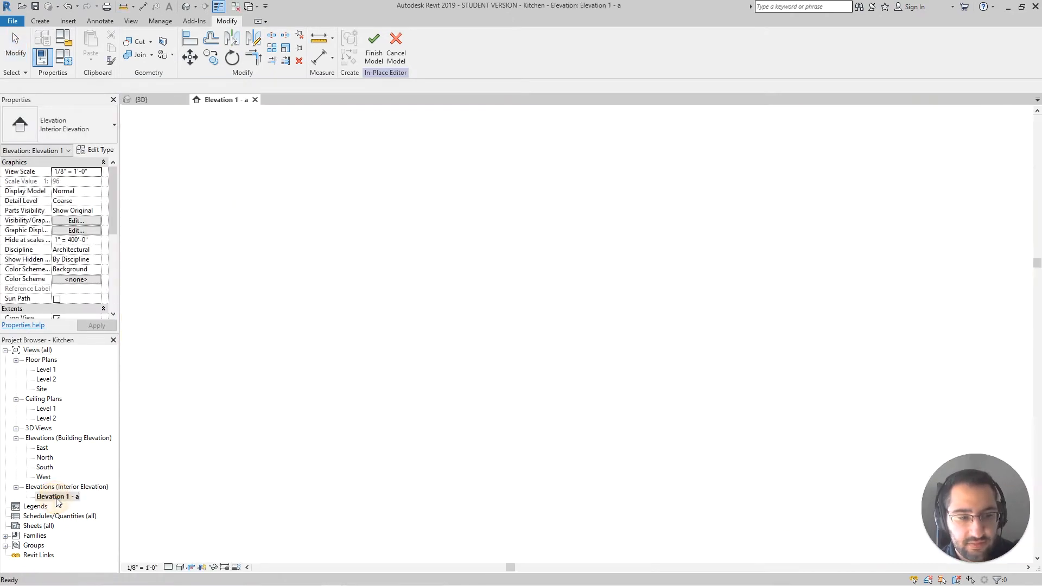
pyautogui.scroll(4, 735, 433)
pyautogui.scroll(3, 744, 405)
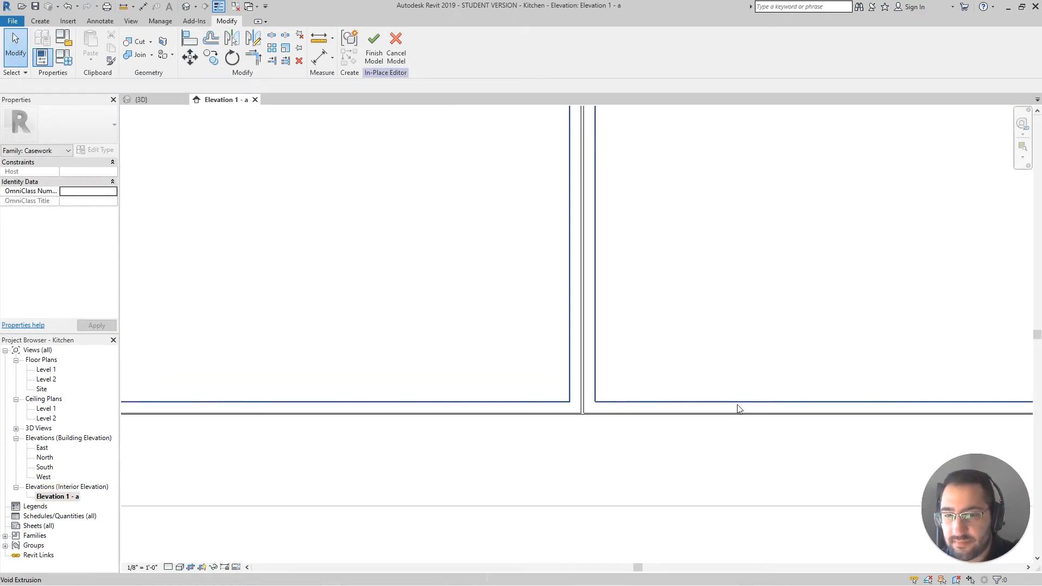
pyautogui.click(317, 42)
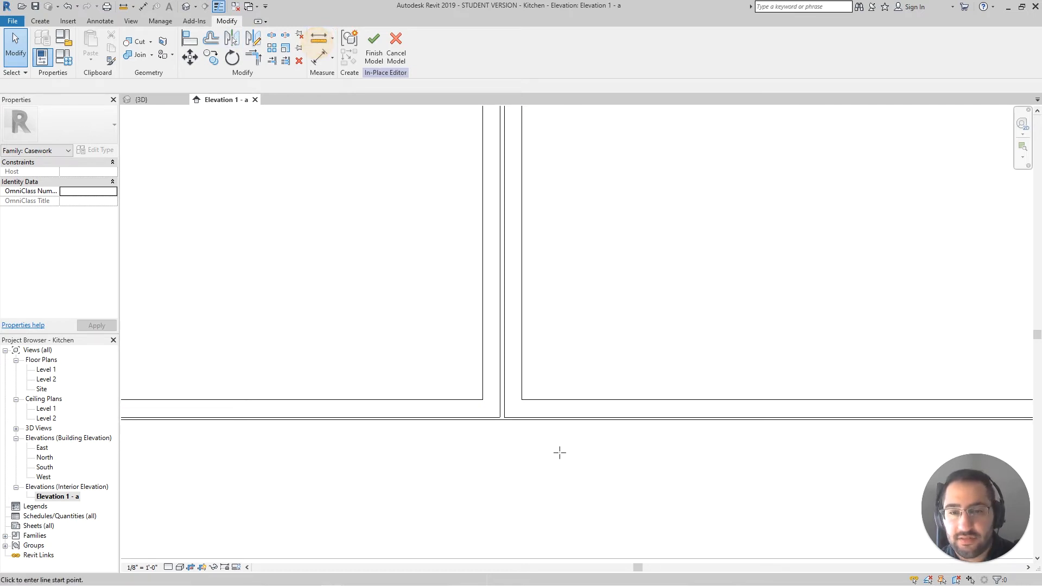
pyautogui.click(523, 400)
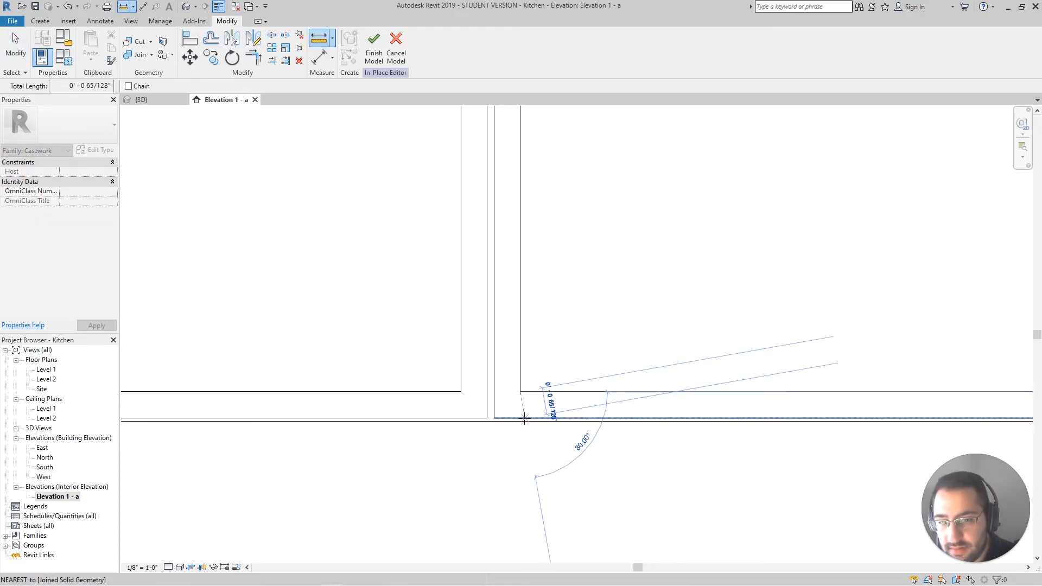
pyautogui.scroll(-3, 522, 421)
pyautogui.press('Escape')
pyautogui.press('Escape')
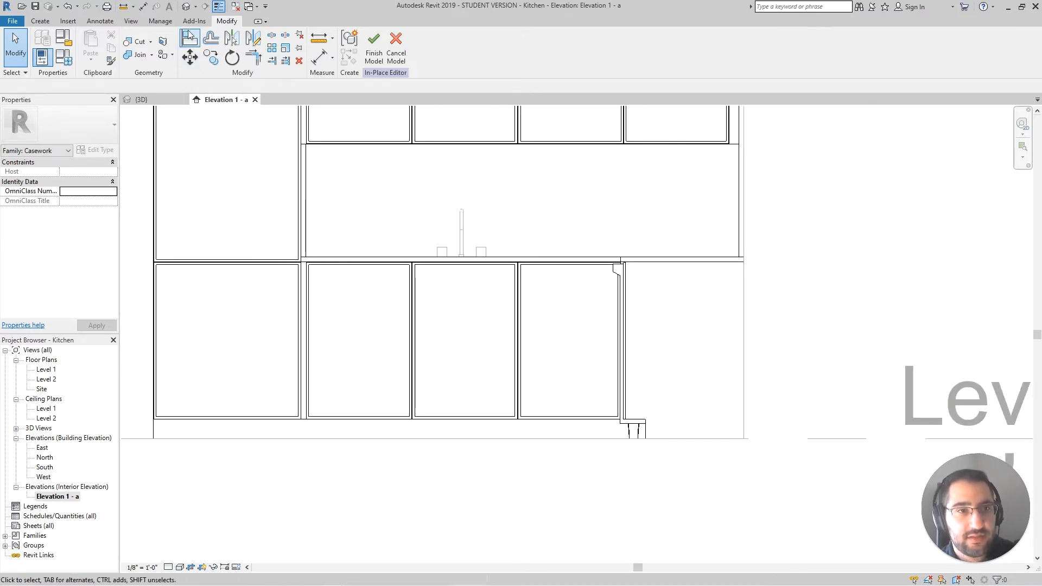
# Step: Examine the range-side base cabinets in the 3D view and in interior Elevation 1 - a
pyautogui.click(186, 6)
pyautogui.keyDown('shift'); pyautogui.moveTo(488, 404); pyautogui.dragTo(708, 408, button='middle'); pyautogui.keyUp('shift')
pyautogui.scroll(1, 708, 379)
pyautogui.scroll(-5, 703, 358)
pyautogui.keyDown('shift'); pyautogui.moveTo(686, 363); pyautogui.dragTo(669, 403, button='middle'); pyautogui.keyUp('shift')
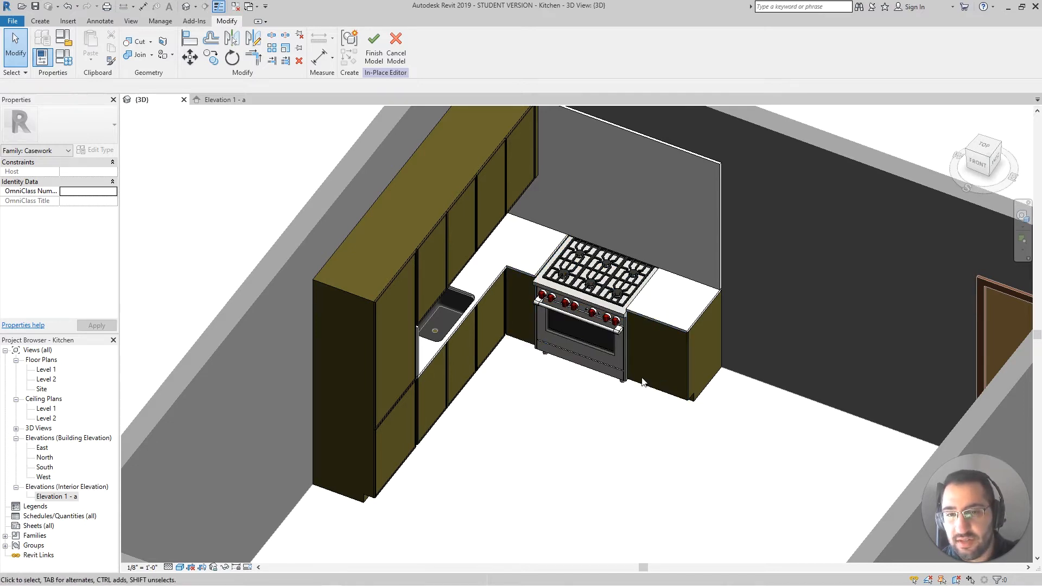
pyautogui.doubleClick(79, 495)
pyautogui.scroll(-2, 365, 386)
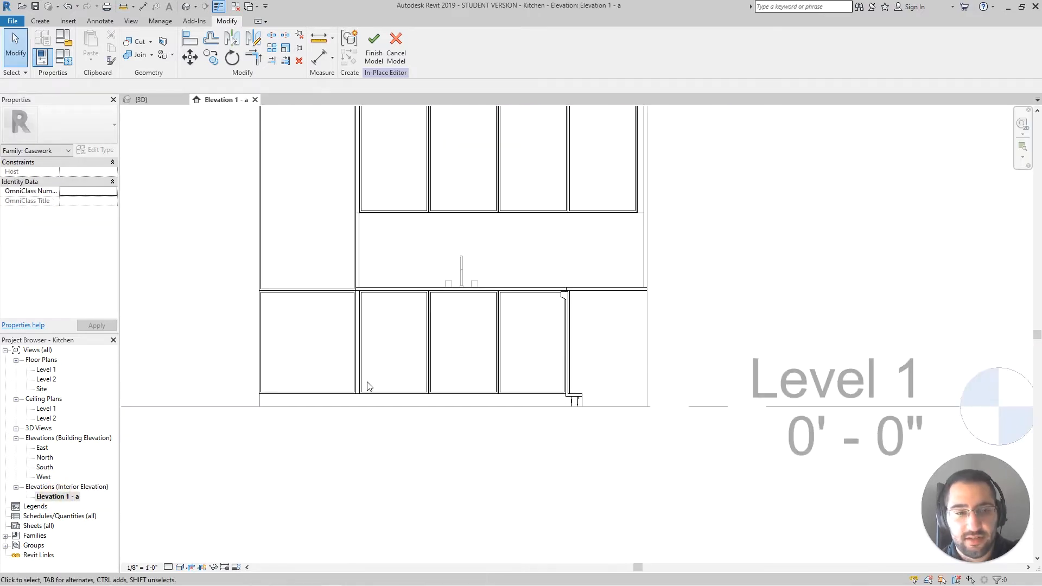
pyautogui.scroll(1, 269, 423)
# Step: Open the Level 1 floor plan and finish editing the in-place casework model
pyautogui.doubleClick(47, 370)
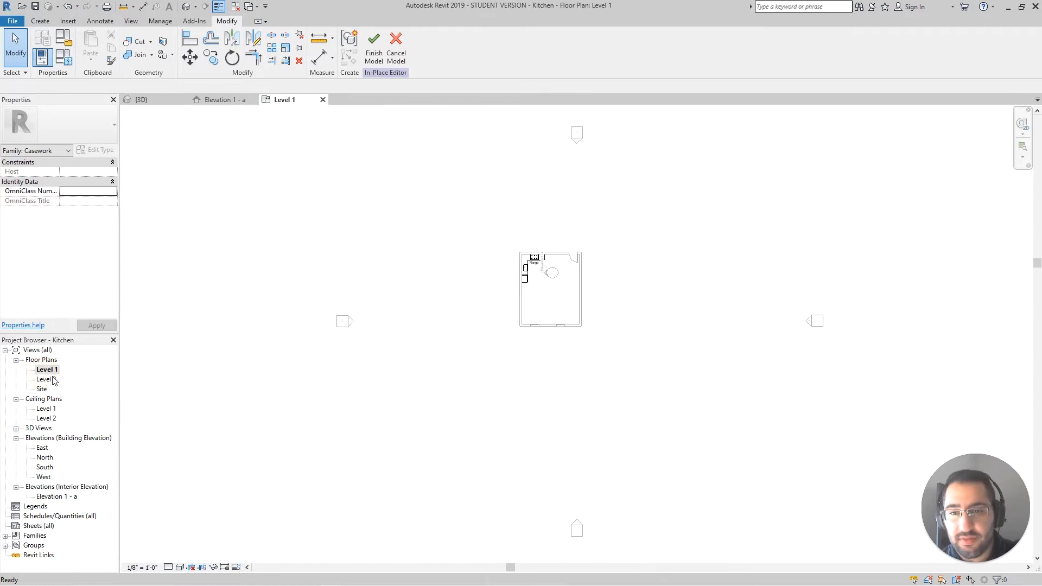
pyautogui.scroll(6, 549, 263)
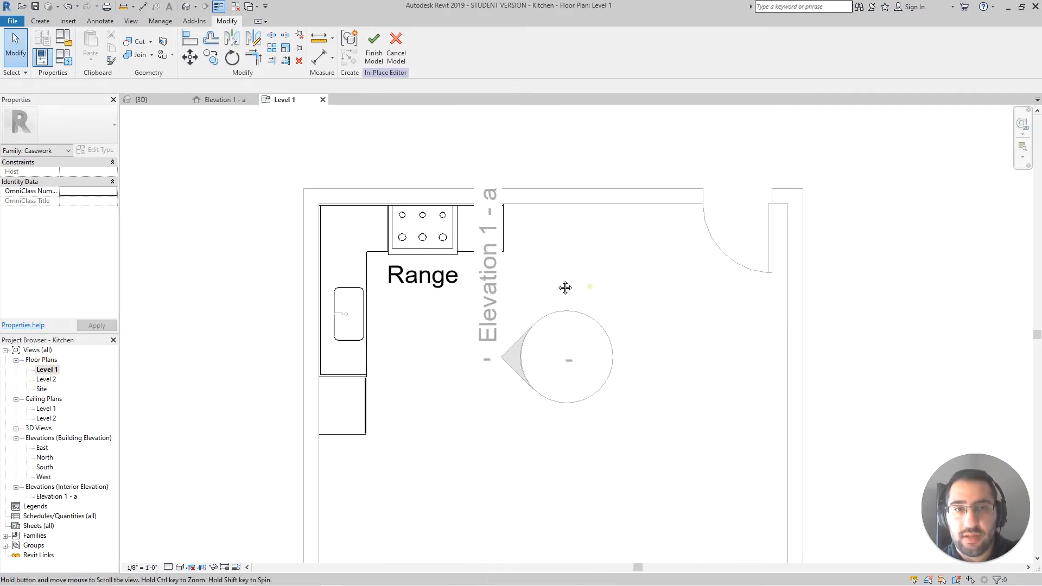
pyautogui.click(551, 276)
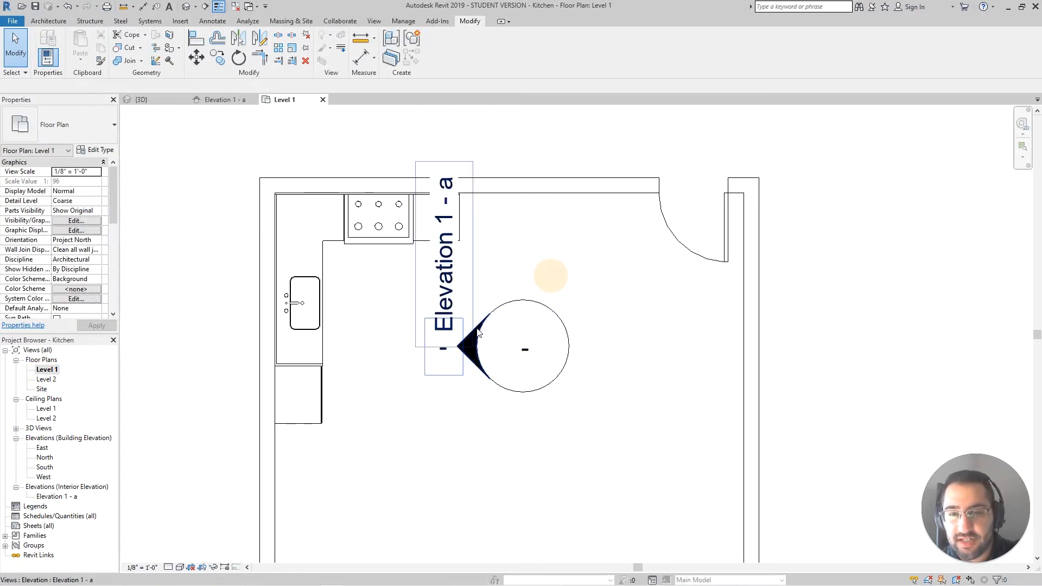
# Step: Add an interior elevation view facing the range wall to the existing elevation marker
pyautogui.click(494, 317)
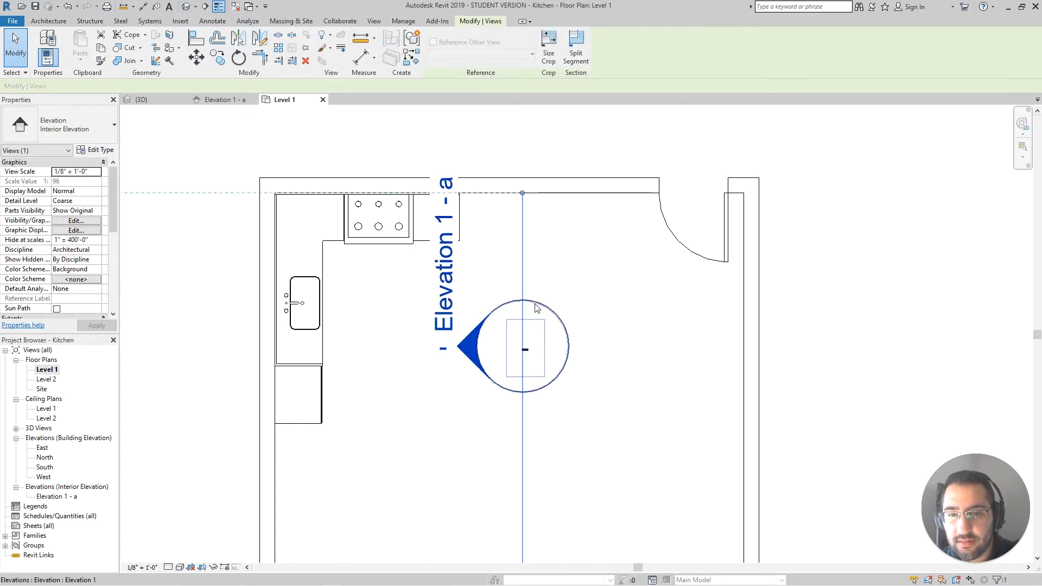
pyautogui.click(545, 293)
pyautogui.click(523, 235)
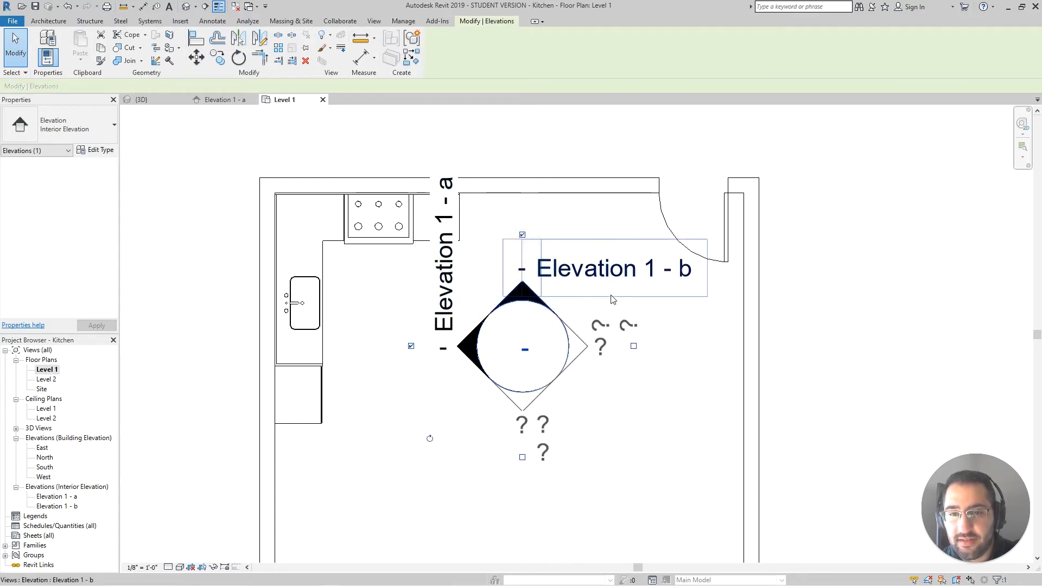
pyautogui.click(680, 323)
# Step: Open the range wall's interior elevation and inspect the base cabinet door next to the range
pyautogui.doubleClick(509, 301)
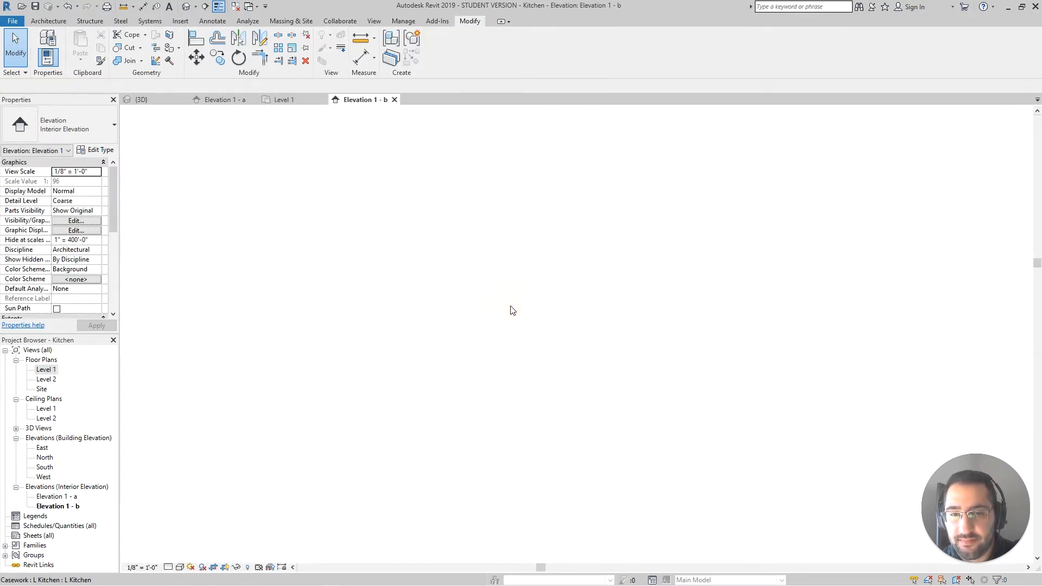
pyautogui.scroll(4, 428, 449)
pyautogui.scroll(2, 580, 384)
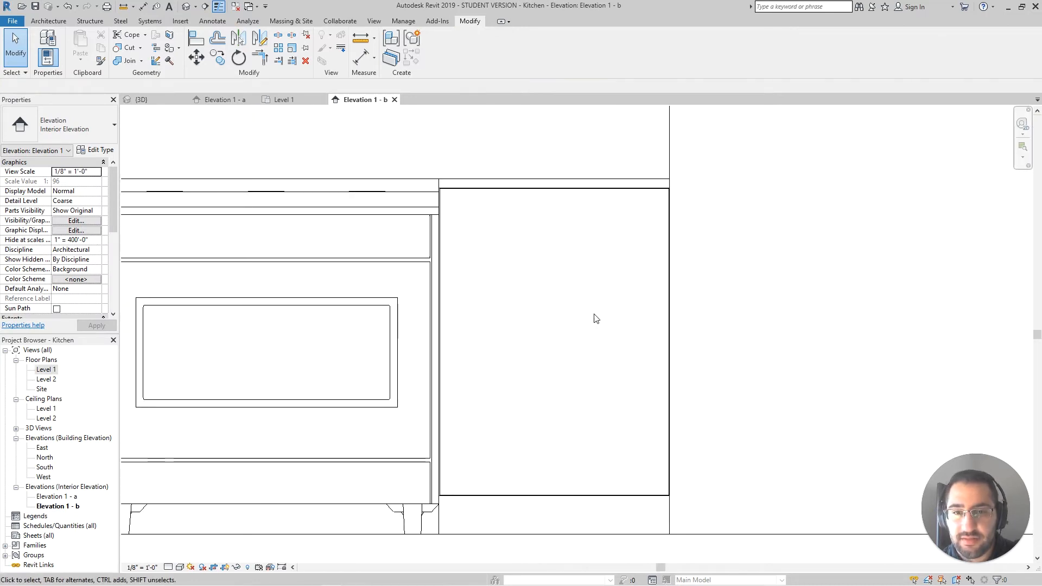
pyautogui.scroll(5, 455, 483)
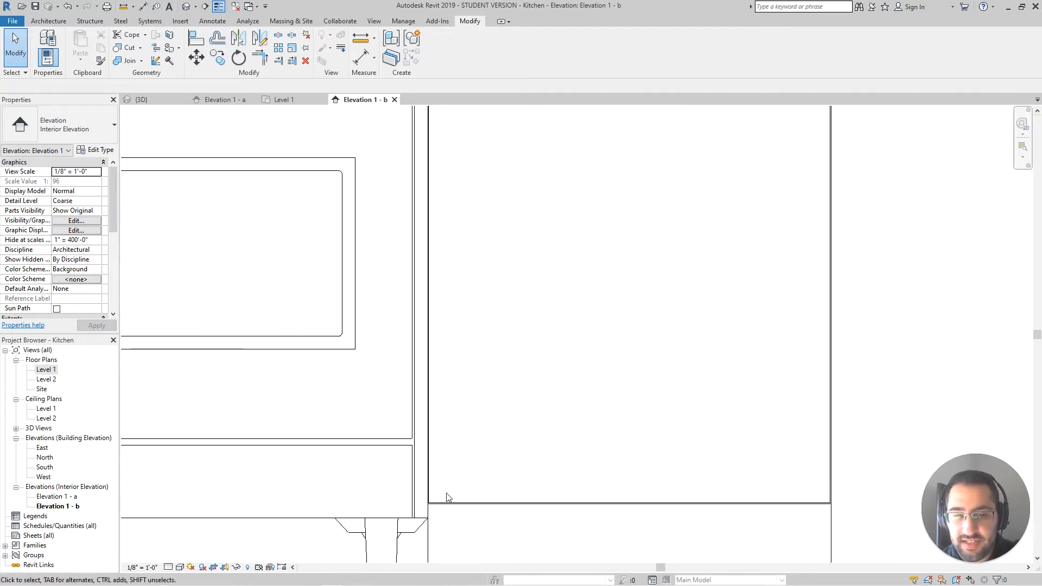
pyautogui.scroll(-6, 464, 478)
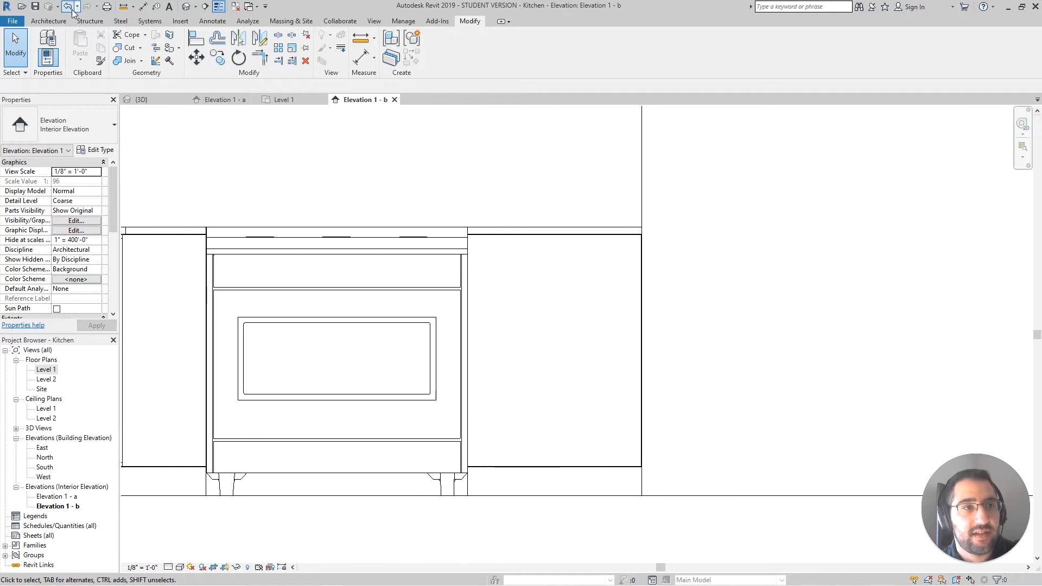
# Step: Select the kitchen casework in the range wall's elevation and reopen it for in-place editing
pyautogui.click(58, 23)
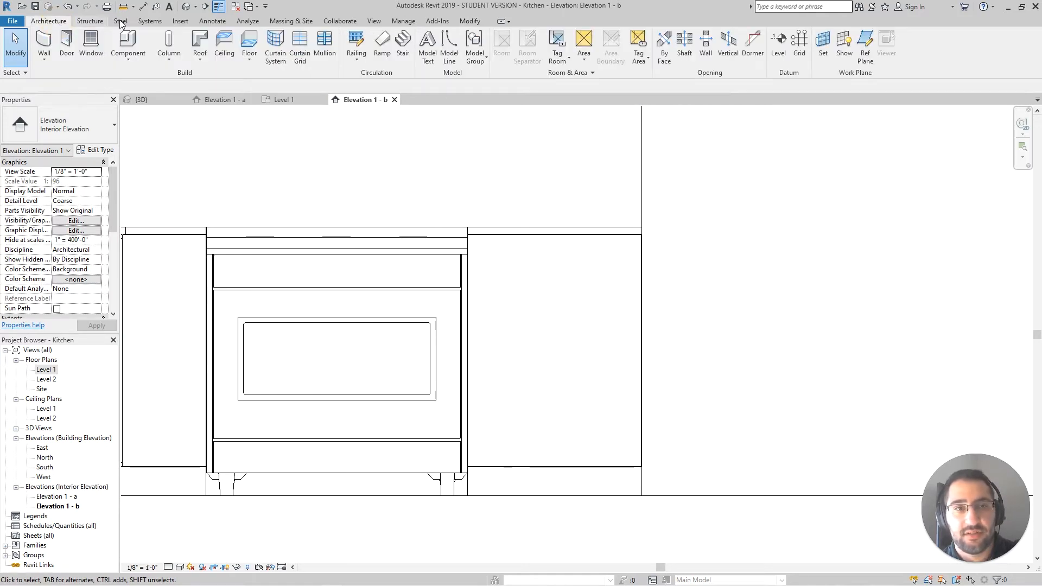
pyautogui.click(549, 230)
pyautogui.scroll(-2, 556, 255)
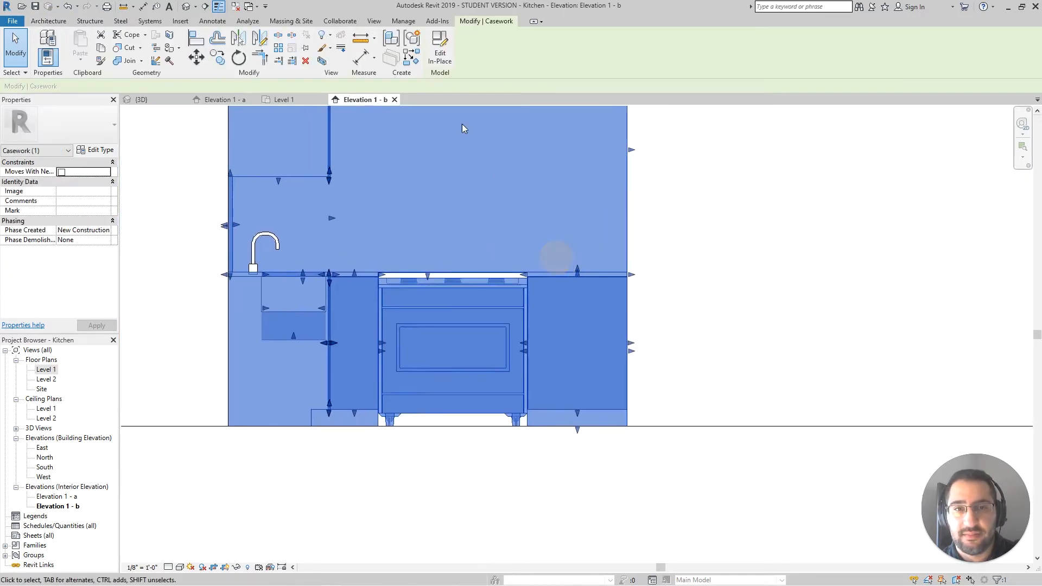
pyautogui.click(441, 55)
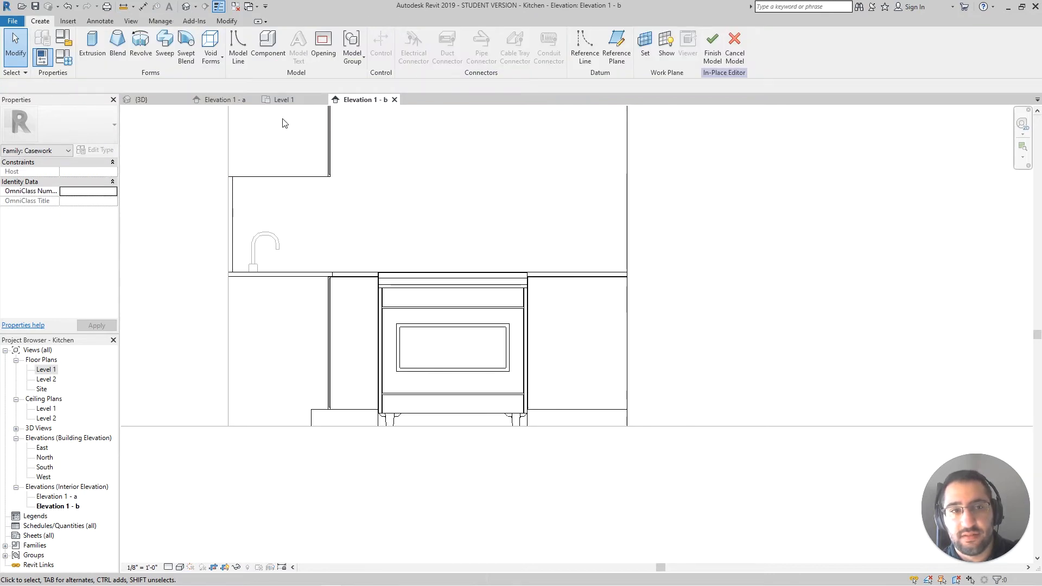
# Step: Start a void extrusion on a work plane picked from the door front of the base cabinet right of the range
pyautogui.click(210, 60)
pyautogui.click(187, 77)
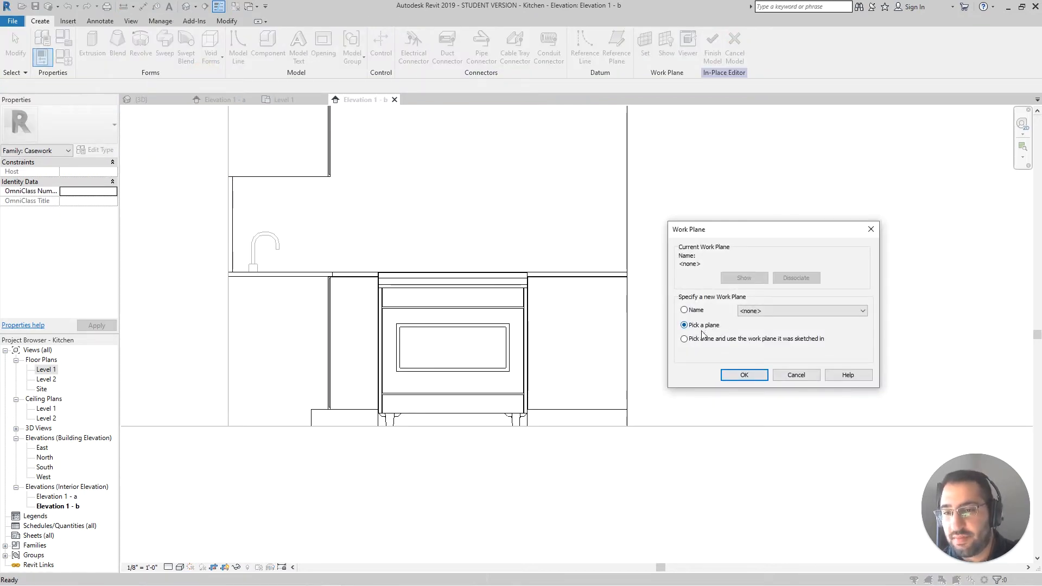
pyautogui.click(742, 374)
pyautogui.scroll(6, 640, 412)
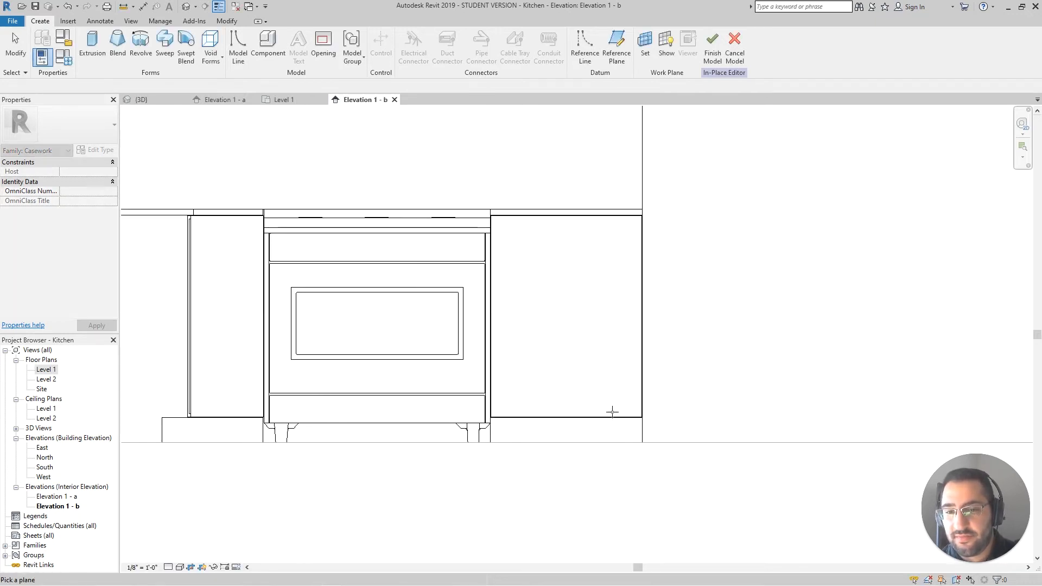
pyautogui.click(666, 413)
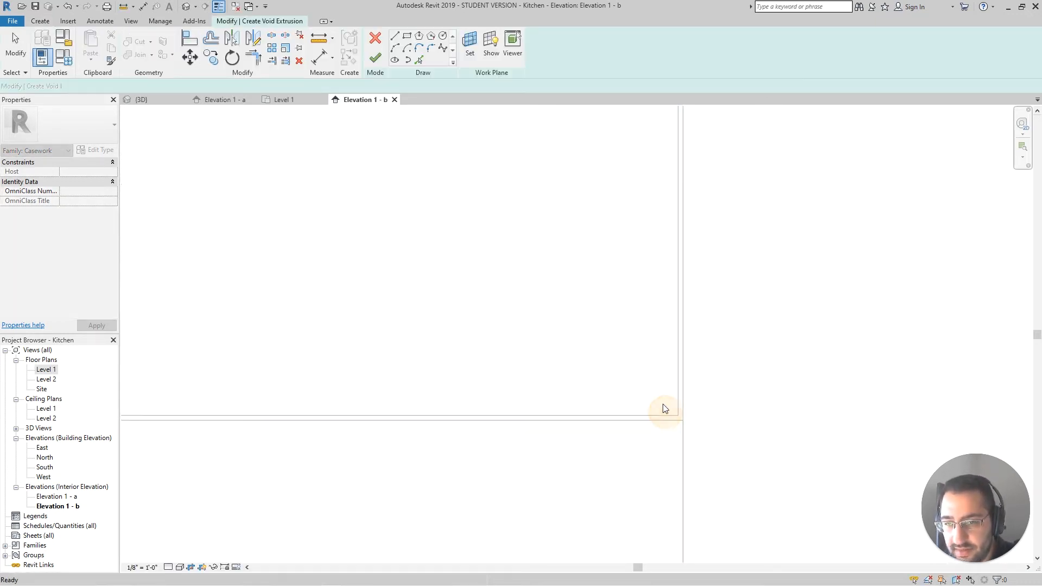
# Step: Sketch a closed outline from the edges of the door right of the range, using Pick Lines offset 1/2" inward
pyautogui.scroll(-4, 662, 404)
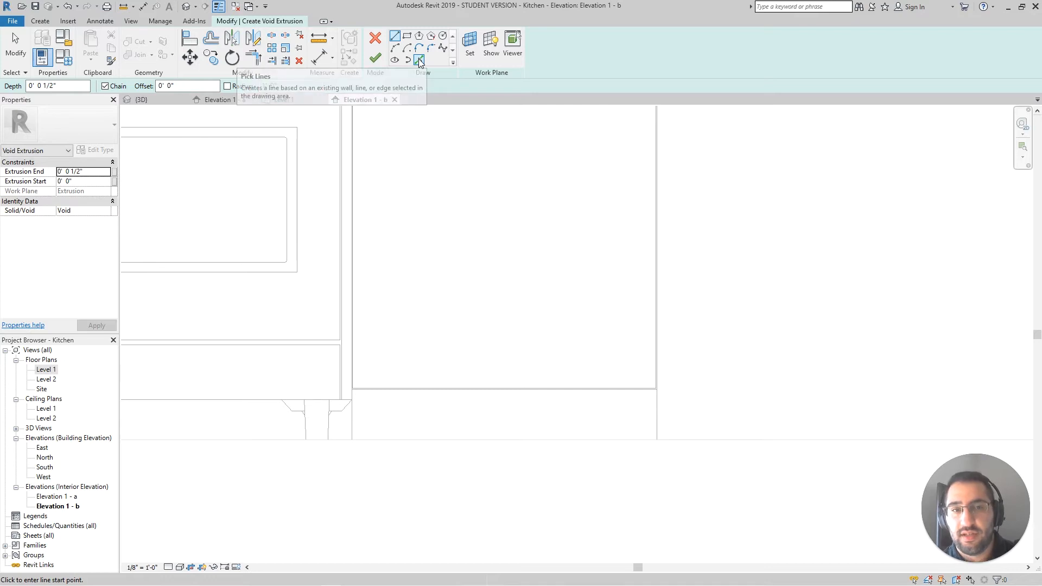
pyautogui.click(419, 60)
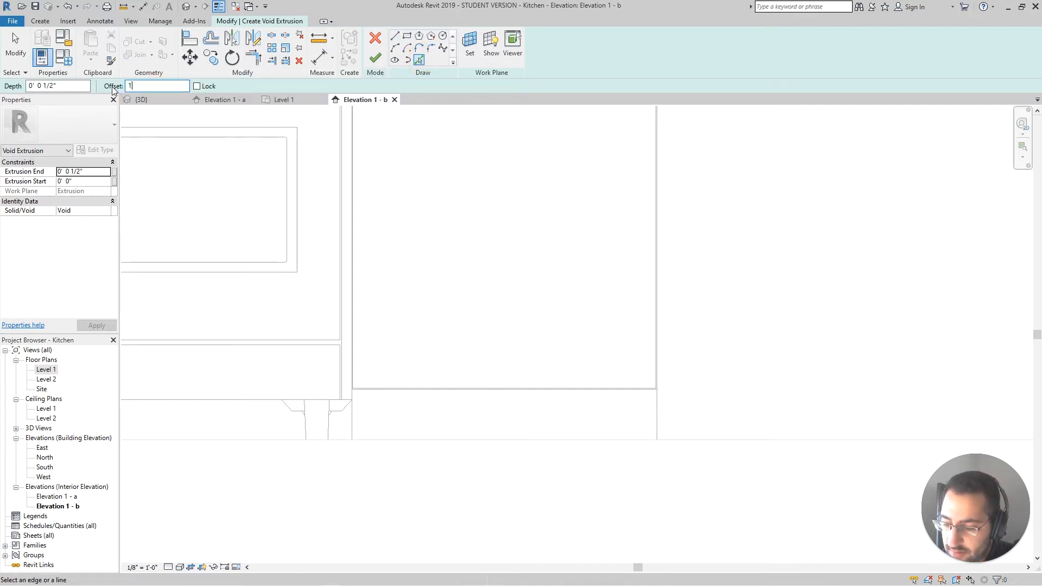
pyautogui.press('Return')
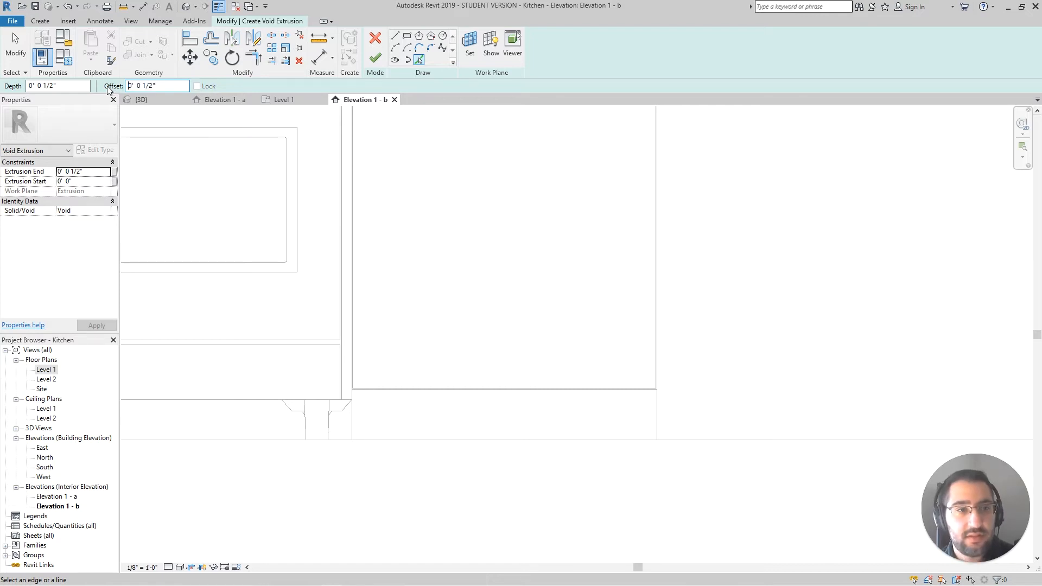
pyautogui.scroll(3, 653, 377)
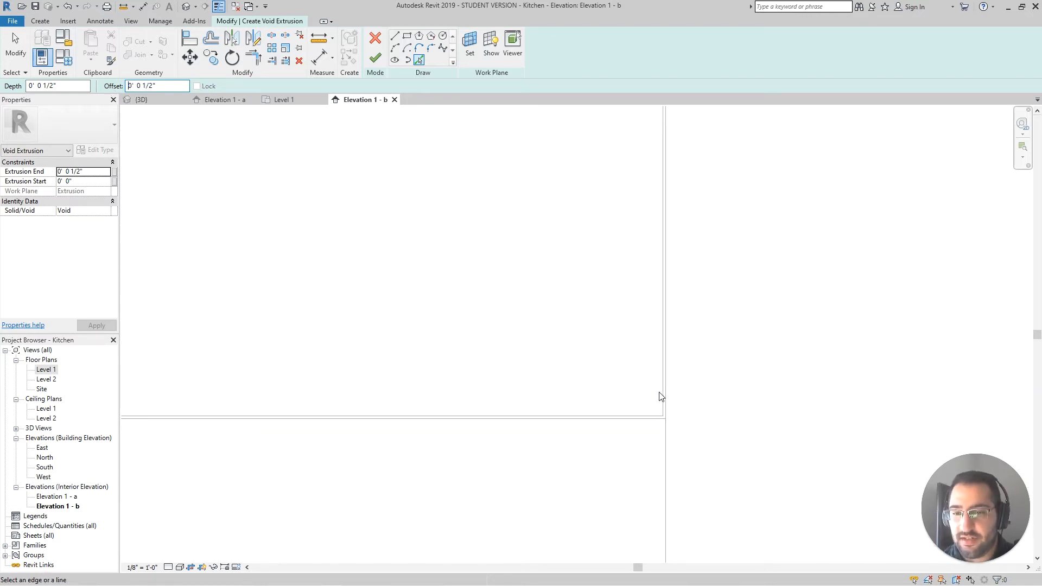
pyautogui.click(662, 393)
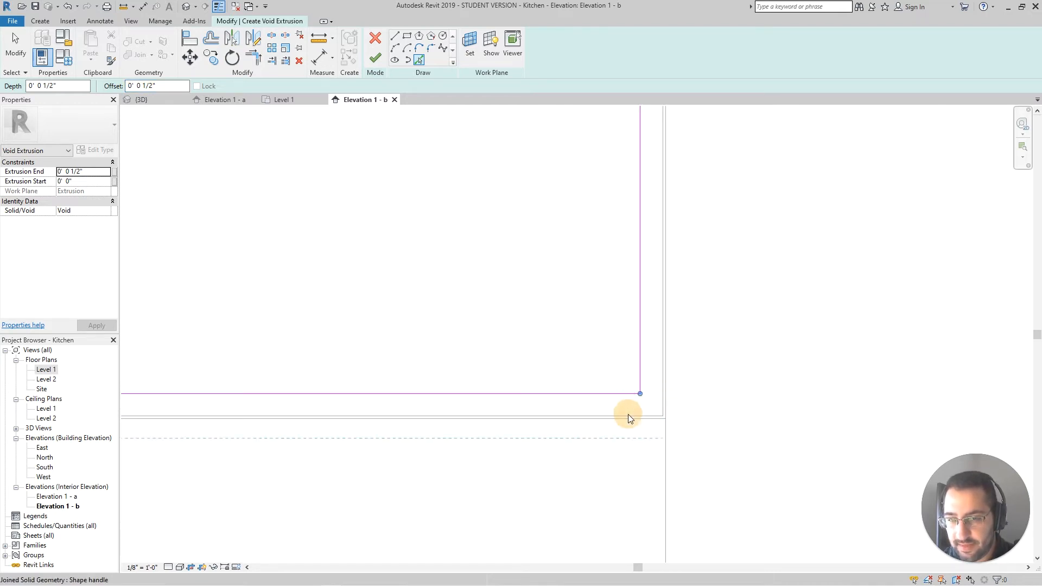
pyautogui.click(628, 415)
pyautogui.scroll(-3, 627, 408)
pyautogui.scroll(5, 448, 403)
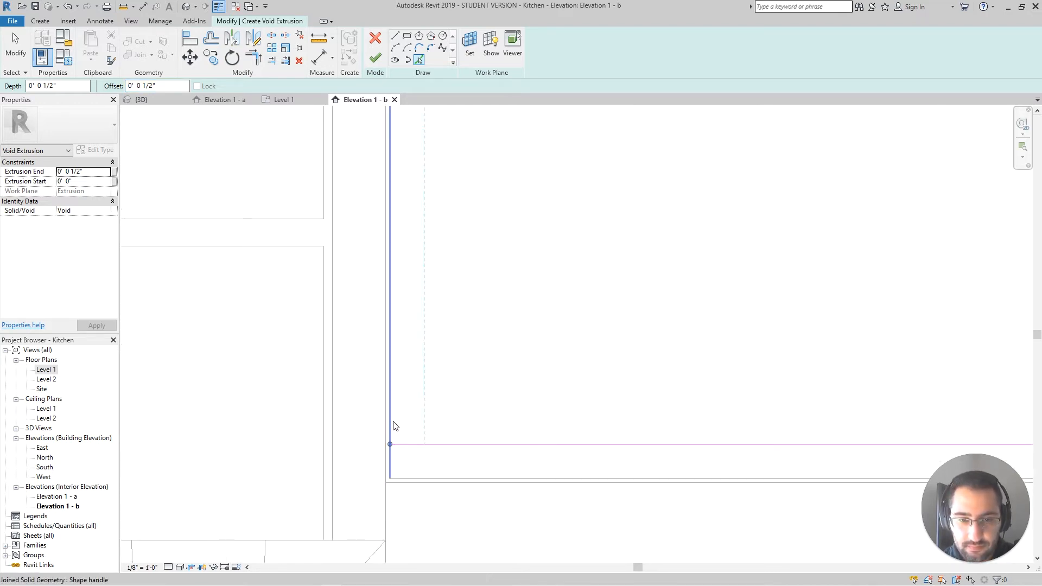
pyautogui.click(391, 421)
pyautogui.scroll(-3, 495, 386)
pyautogui.scroll(-3, 562, 333)
pyautogui.scroll(6, 625, 275)
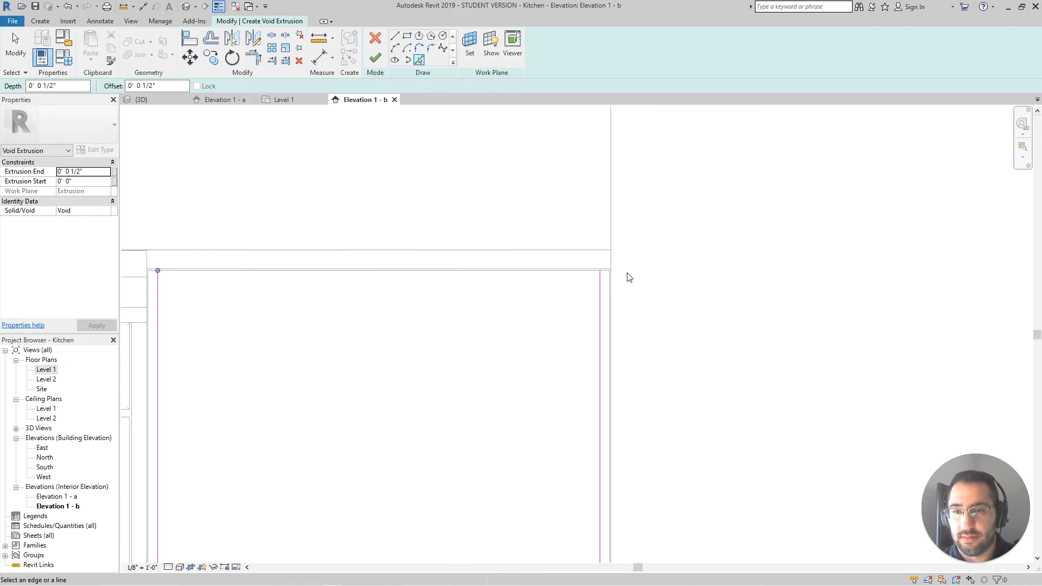
pyautogui.scroll(-5, 543, 271)
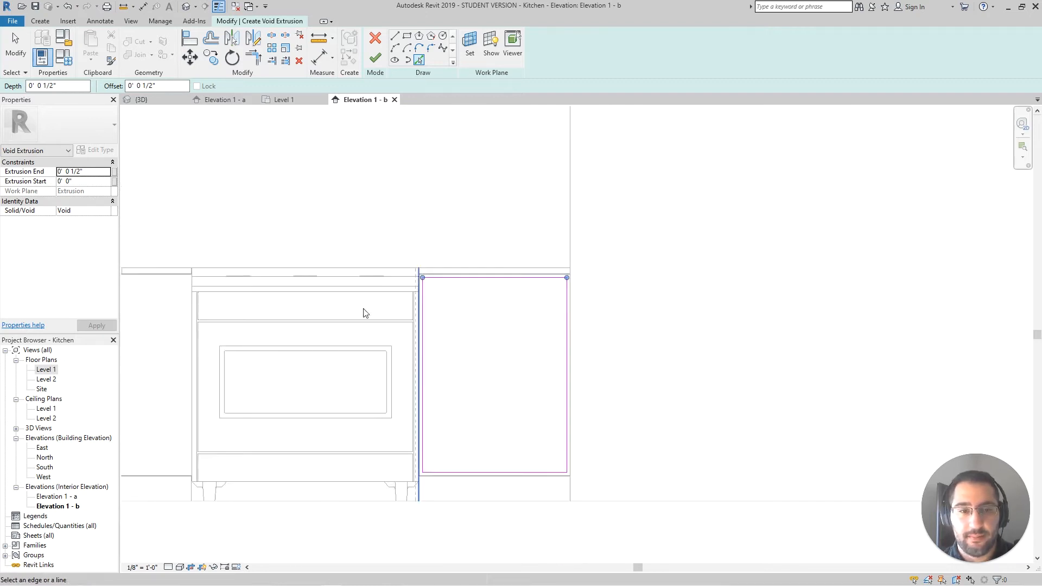
# Step: Add a second closed outline offset 1/2" inward from the edges of the narrow door left of the range
pyautogui.scroll(5, 442, 235)
pyautogui.scroll(-2, 593, 252)
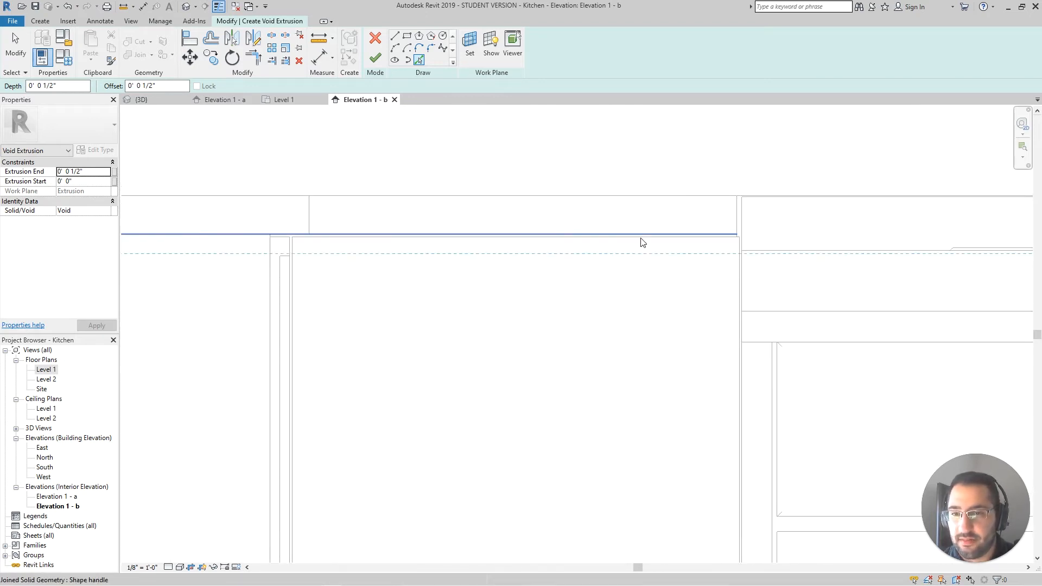
pyautogui.click(644, 243)
pyautogui.click(735, 274)
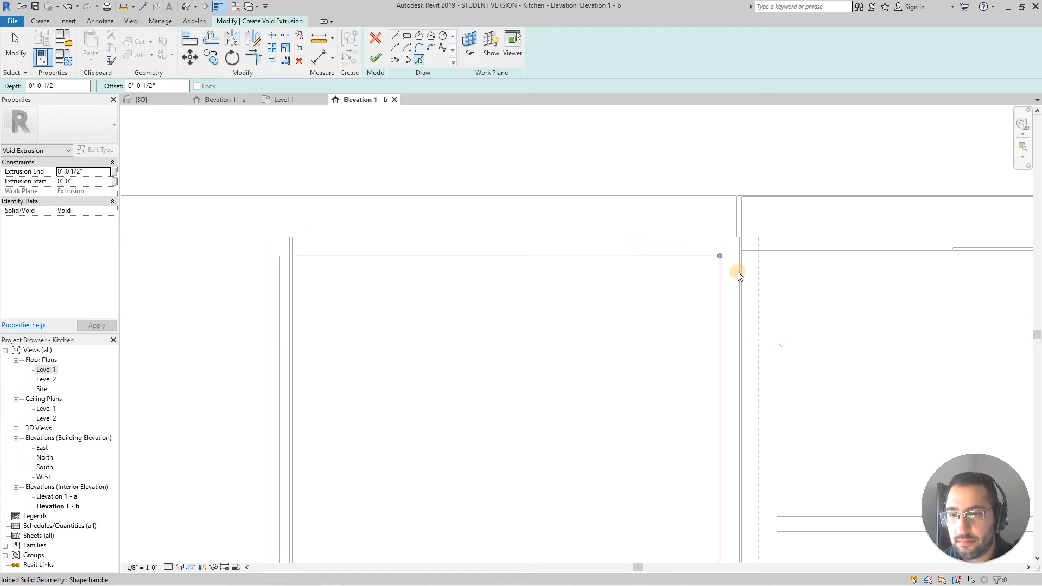
pyautogui.click(297, 276)
pyautogui.scroll(-4, 385, 263)
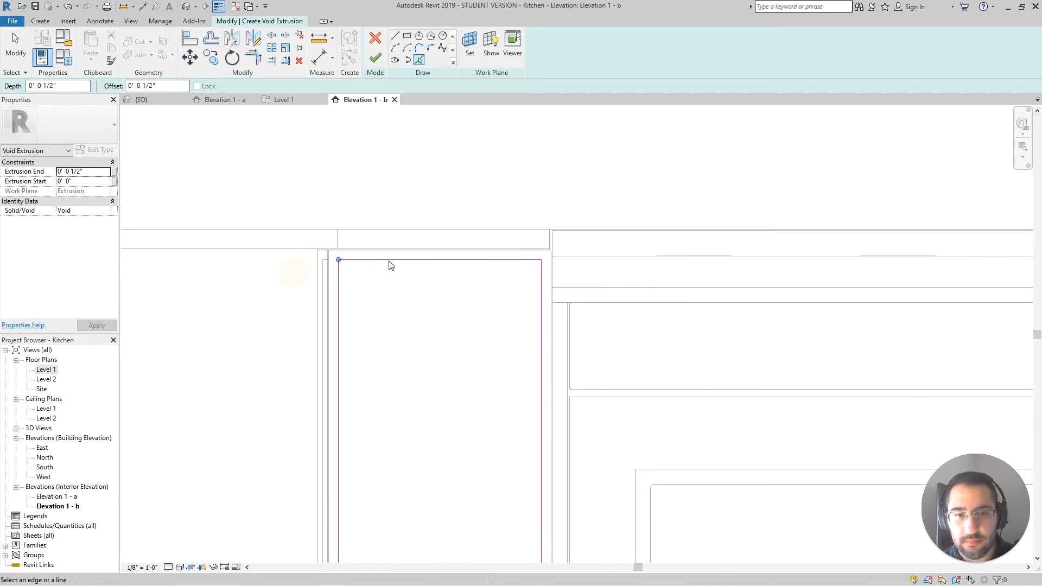
pyautogui.scroll(5, 467, 399)
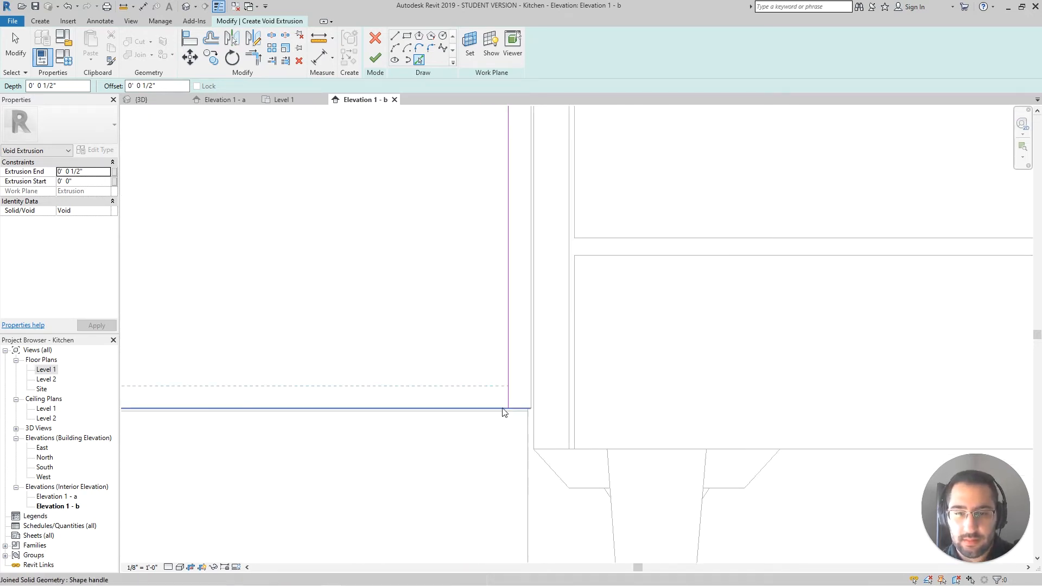
pyautogui.click(507, 408)
pyautogui.scroll(-4, 508, 402)
pyautogui.moveTo(486, 345); pyautogui.dragTo(634, 337, button='middle')
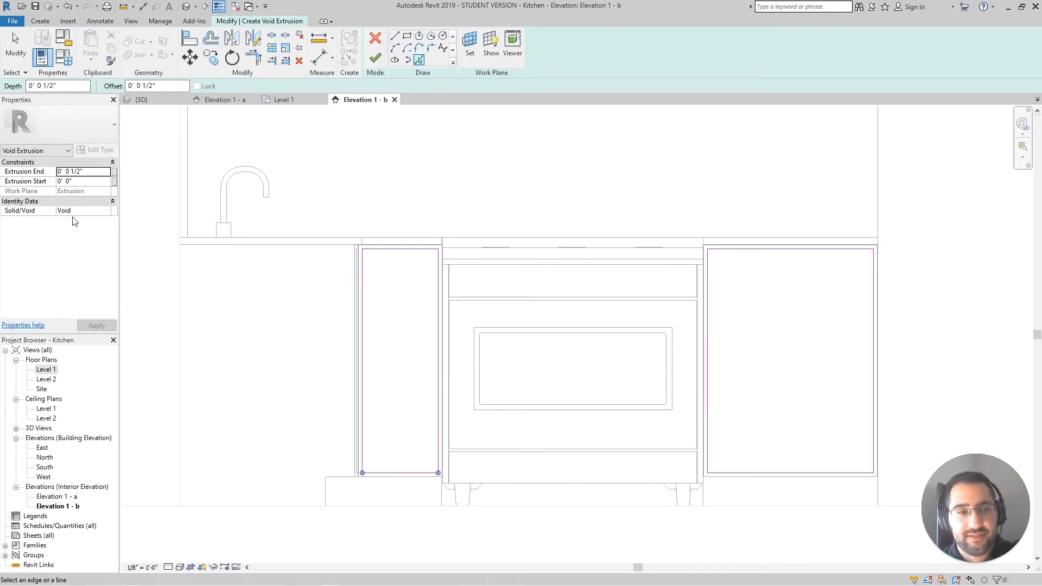
# Step: Set the void's extrusion end to 1/4" and finish the extrusion
pyautogui.click(87, 171)
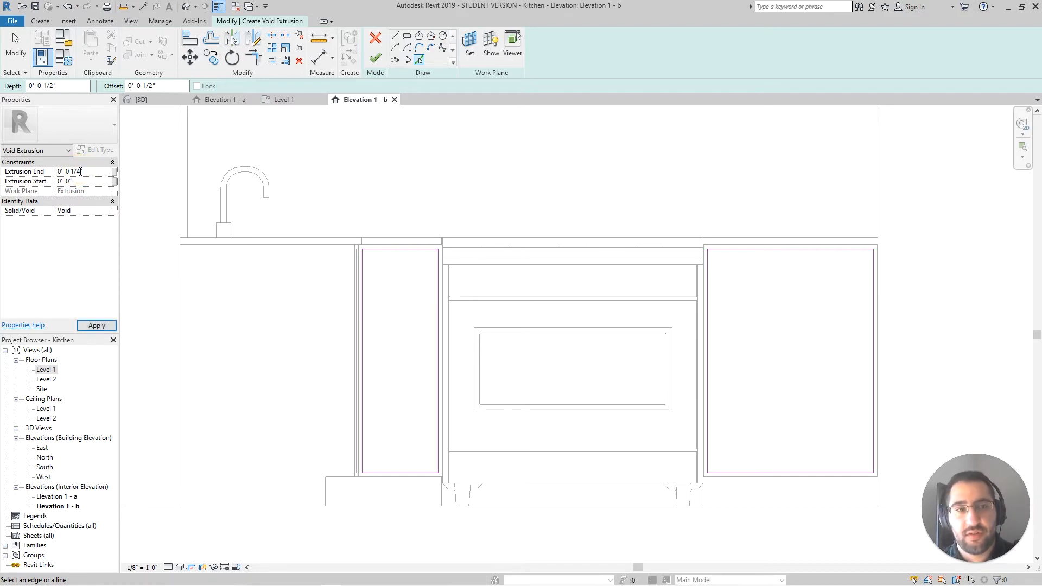
pyautogui.press('Return')
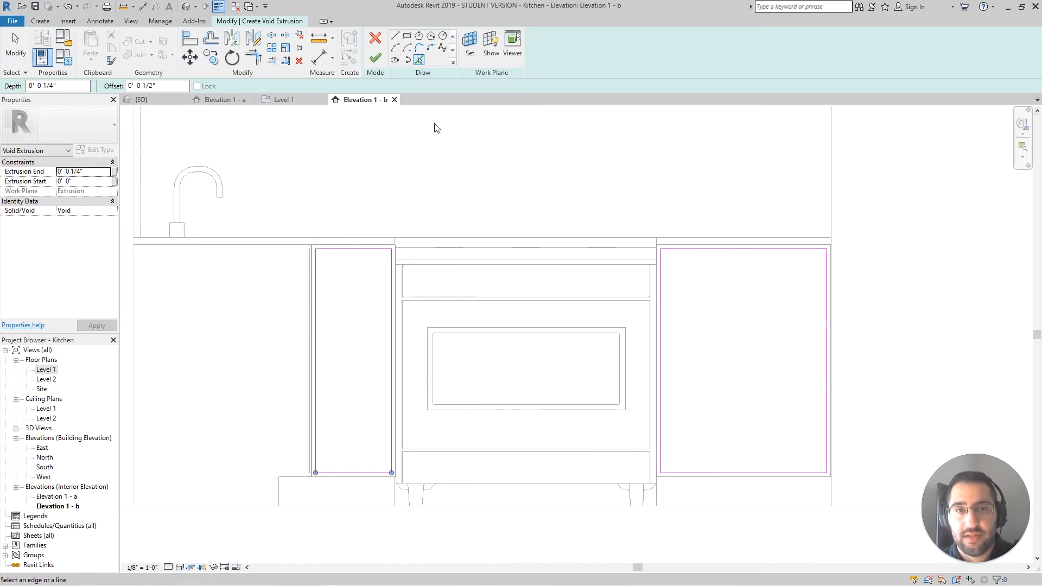
pyautogui.click(375, 58)
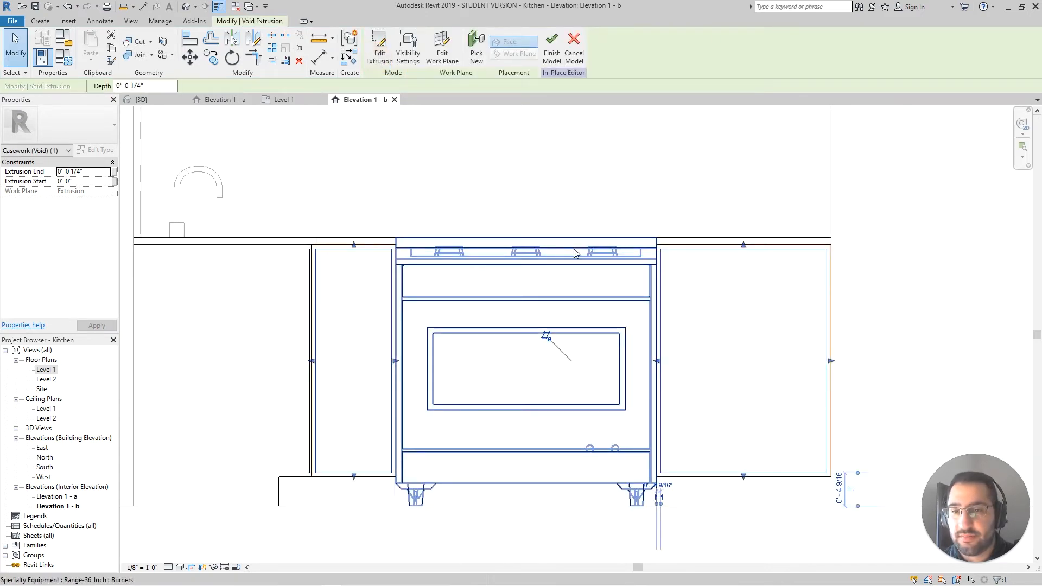
# Step: Open the 3D view and examine the door fronts beside the range and along the rest of the kitchen
pyautogui.click(190, 6)
pyautogui.click(695, 368)
pyautogui.scroll(5, 679, 477)
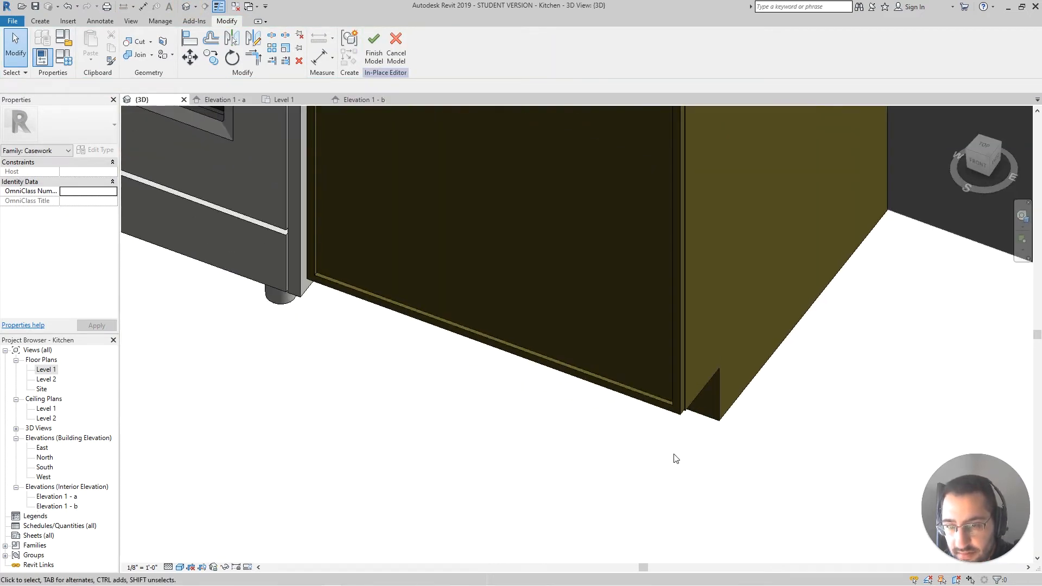
pyautogui.scroll(-8, 326, 279)
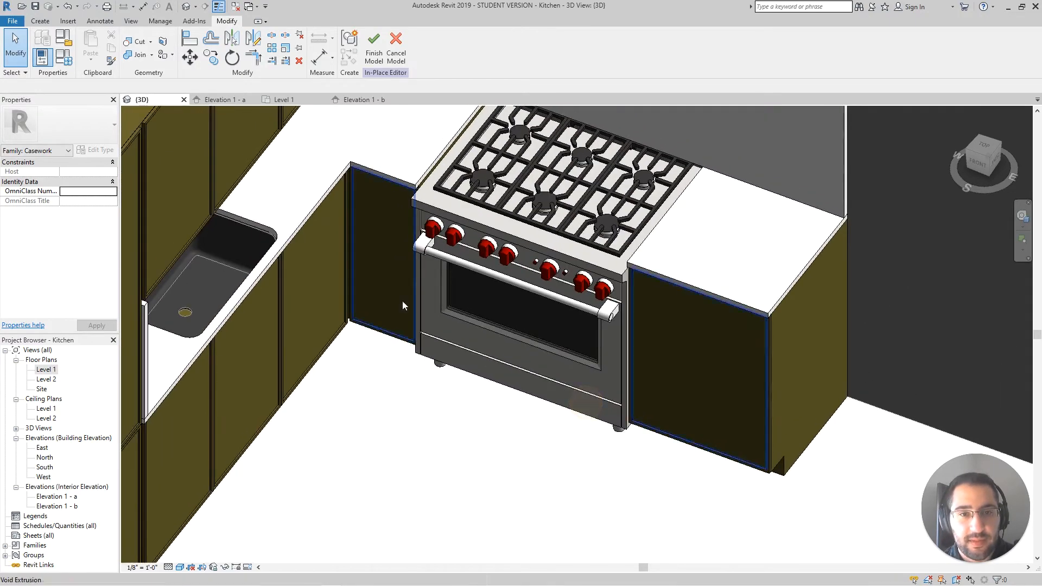
pyautogui.keyDown('shift'); pyautogui.moveTo(407, 298); pyautogui.dragTo(362, 233, button='middle'); pyautogui.keyUp('shift')
pyautogui.scroll(2, 375, 237)
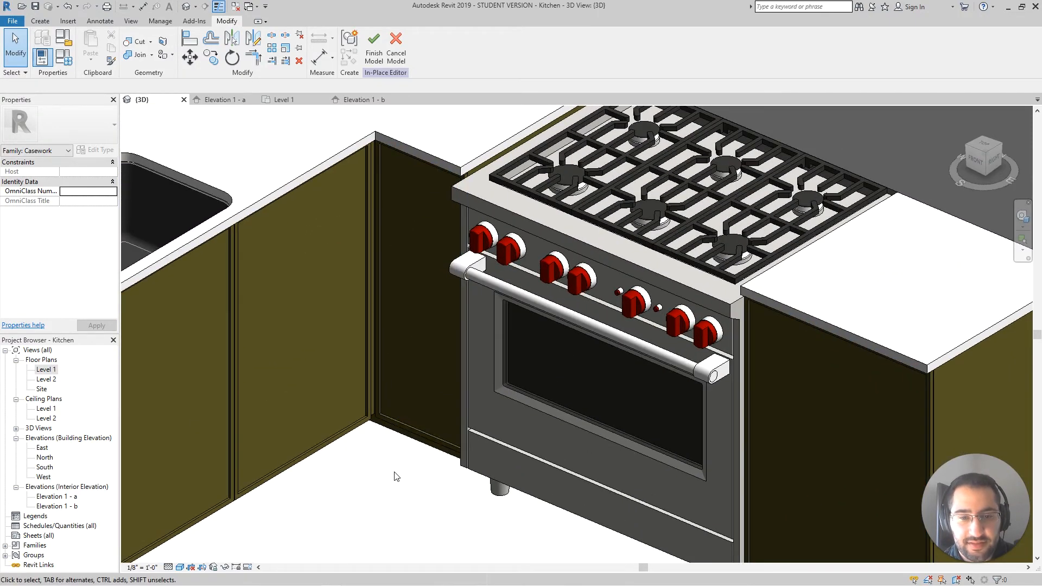
pyautogui.scroll(-3, 396, 458)
pyautogui.keyDown('shift'); pyautogui.moveTo(428, 459); pyautogui.dragTo(644, 492, button='middle'); pyautogui.keyUp('shift')
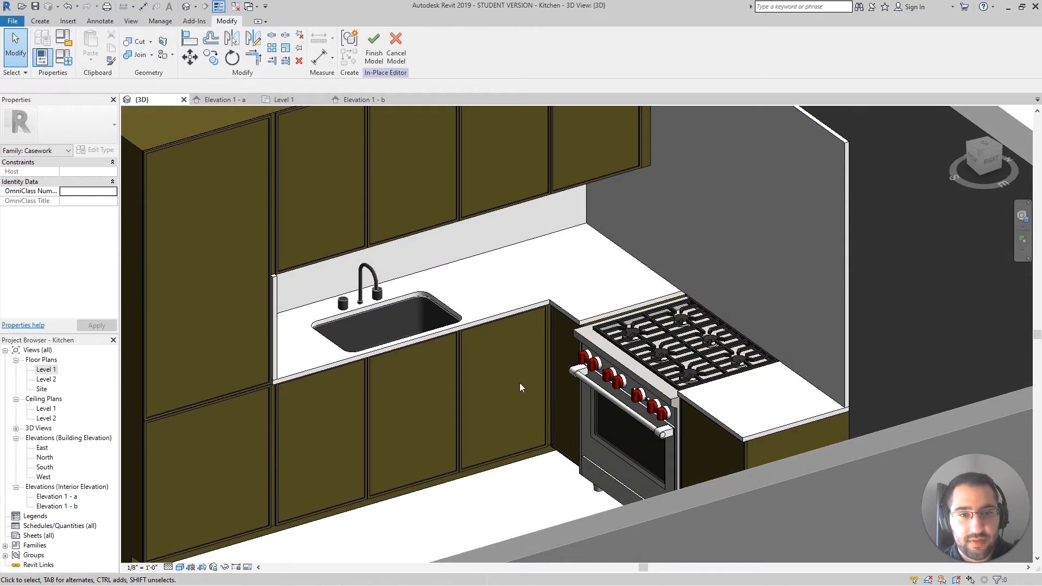
pyautogui.keyDown('shift'); pyautogui.moveTo(520, 382); pyautogui.dragTo(556, 465, button='middle'); pyautogui.keyUp('shift')
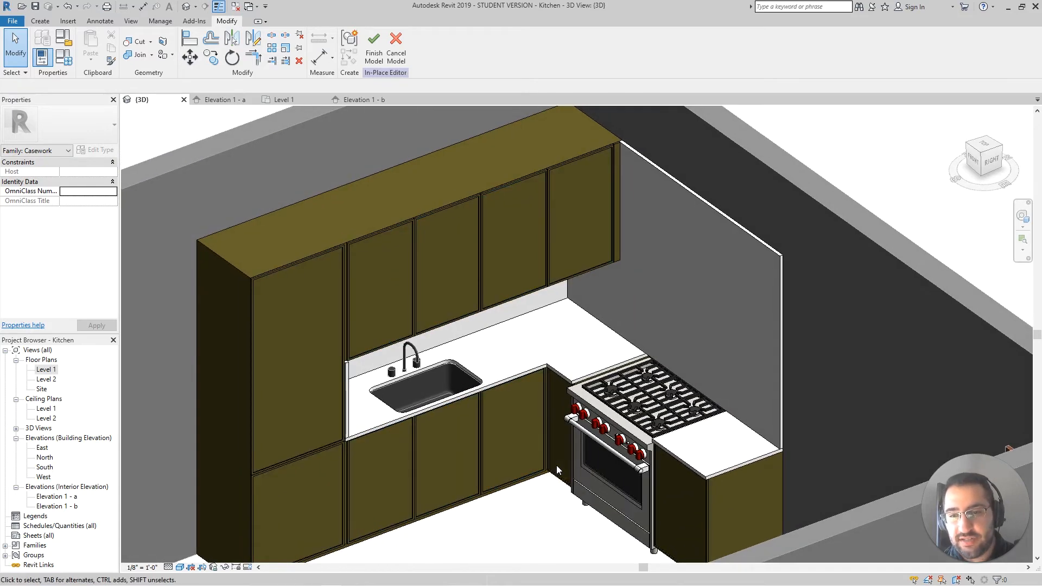
pyautogui.scroll(-3, 556, 465)
pyautogui.scroll(3, 474, 480)
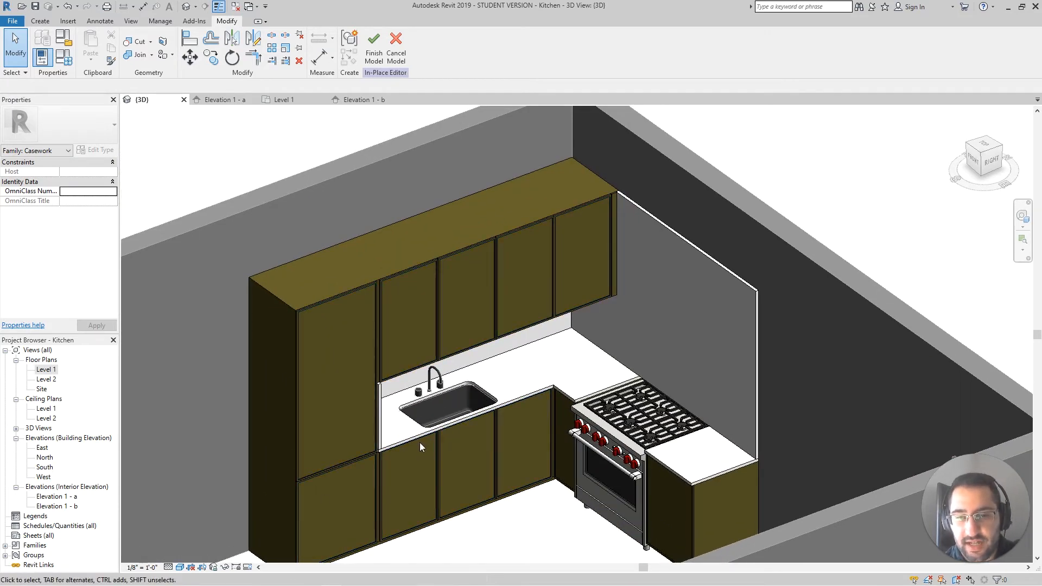
pyautogui.scroll(2, 419, 442)
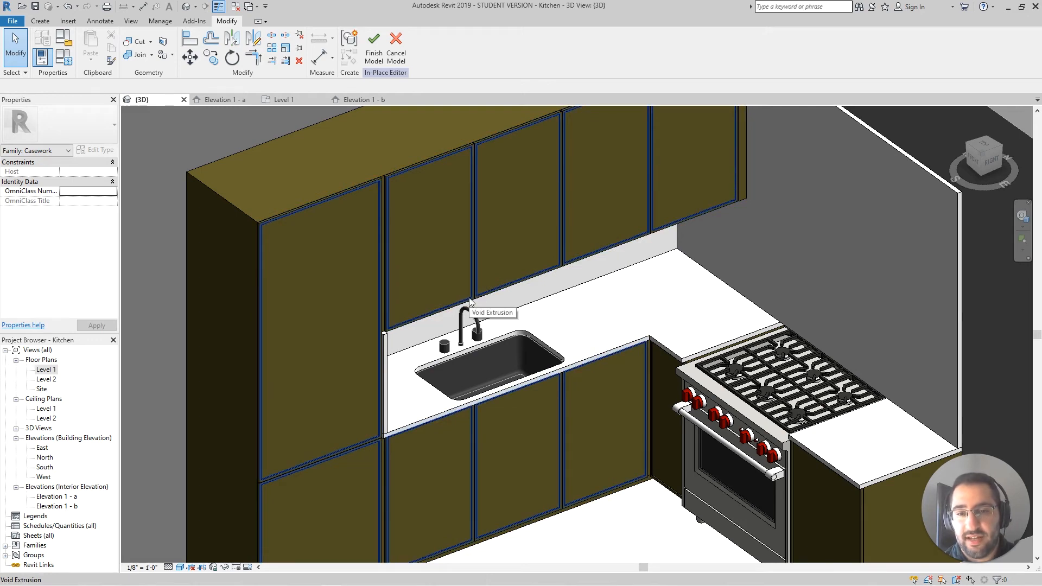
pyautogui.scroll(-1, 477, 258)
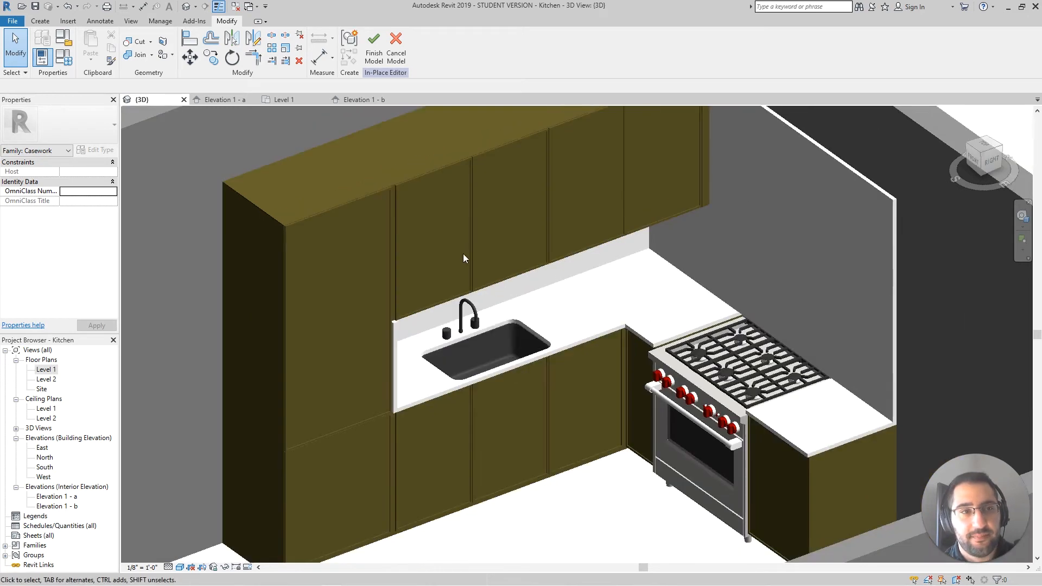
# Step: Create a new family from the Generic Model template
pyautogui.click(40, 22)
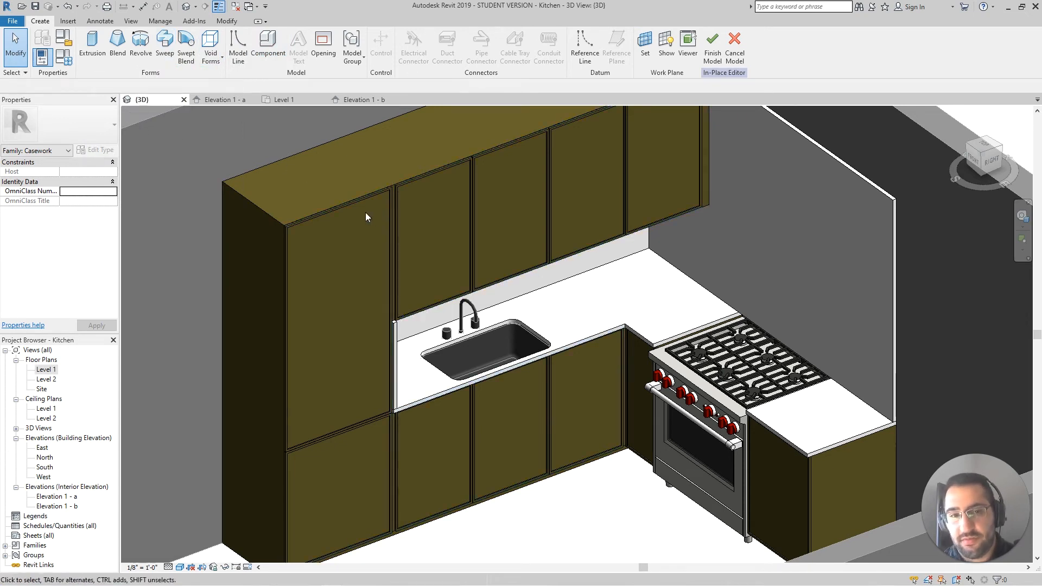
pyautogui.moveTo(357, 168); pyautogui.dragTo(368, 195, button='middle')
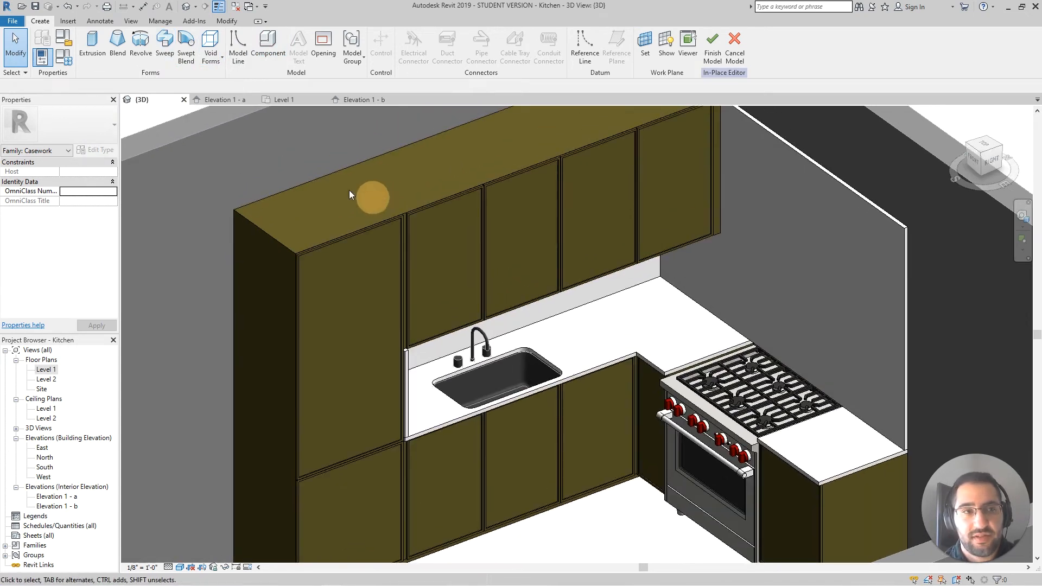
pyautogui.click(16, 20)
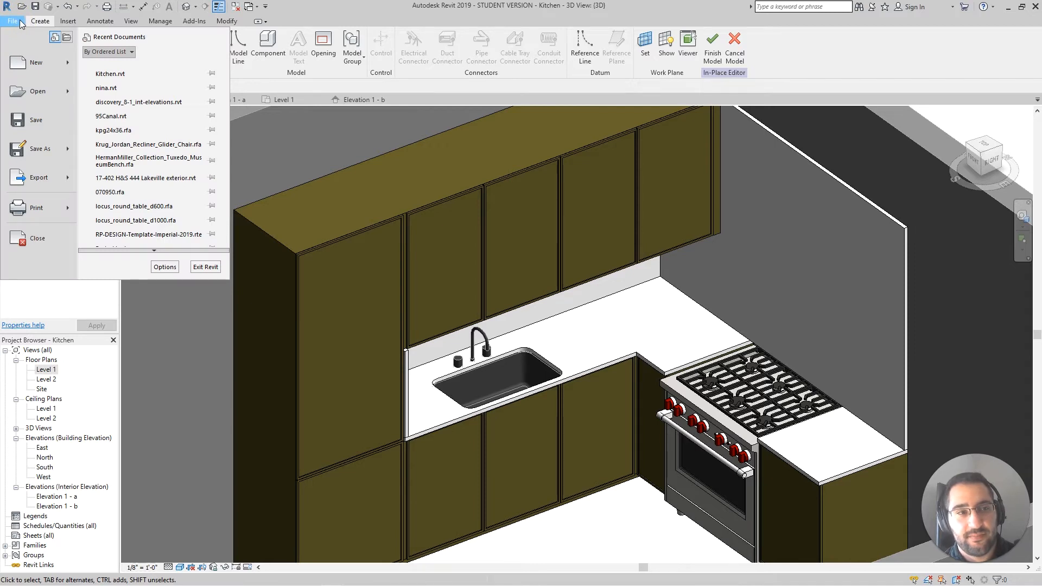
pyautogui.moveTo(59, 68)
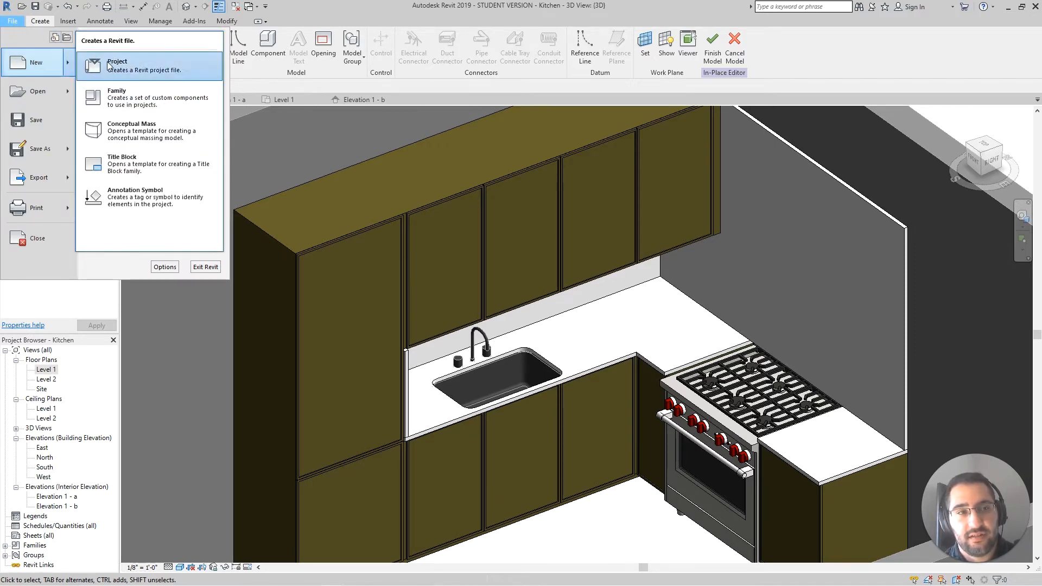
pyautogui.click(116, 96)
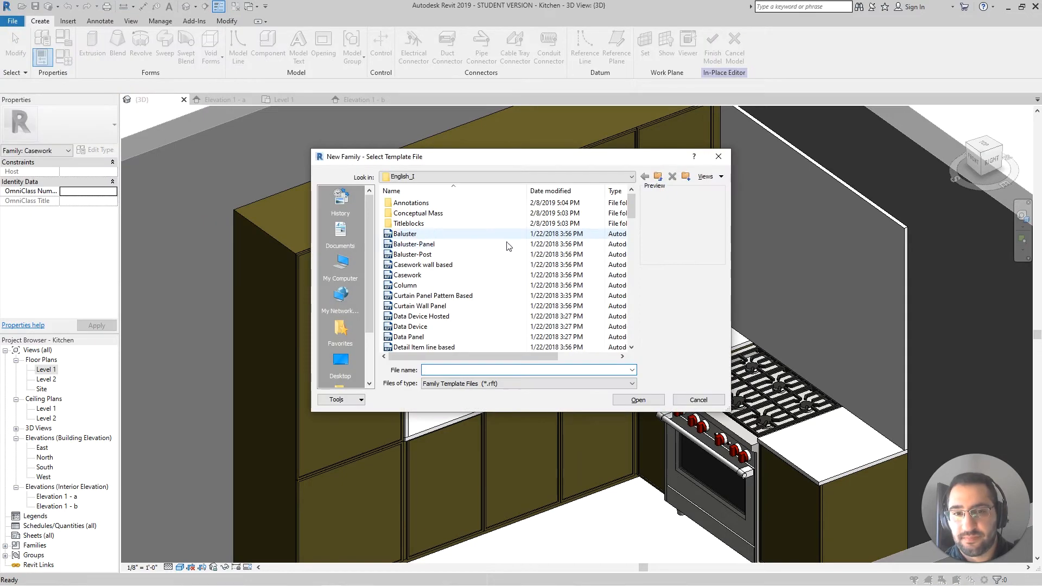
pyautogui.scroll(-8, 559, 252)
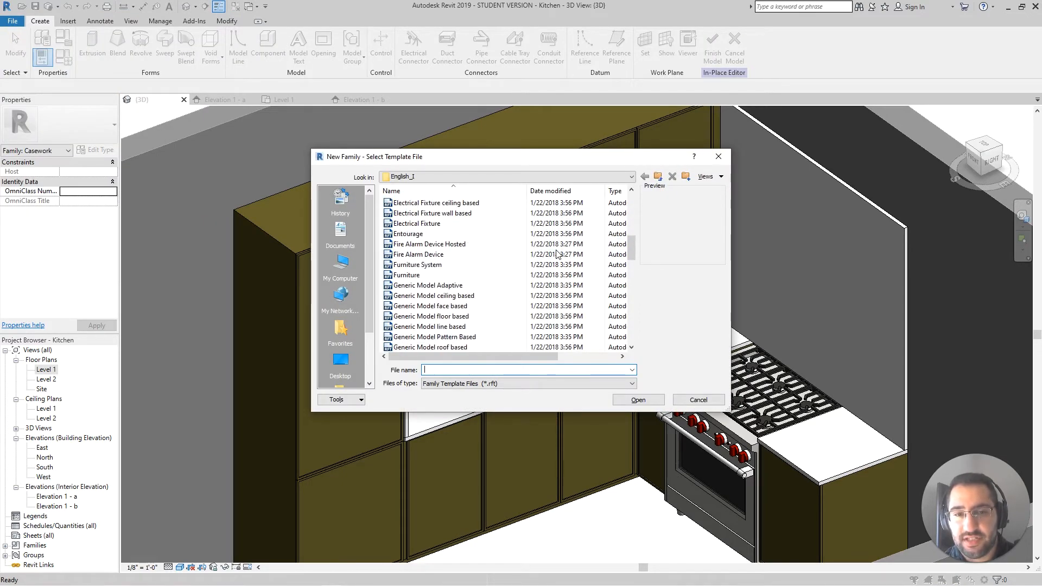
pyautogui.scroll(-4, 558, 254)
pyautogui.click(506, 255)
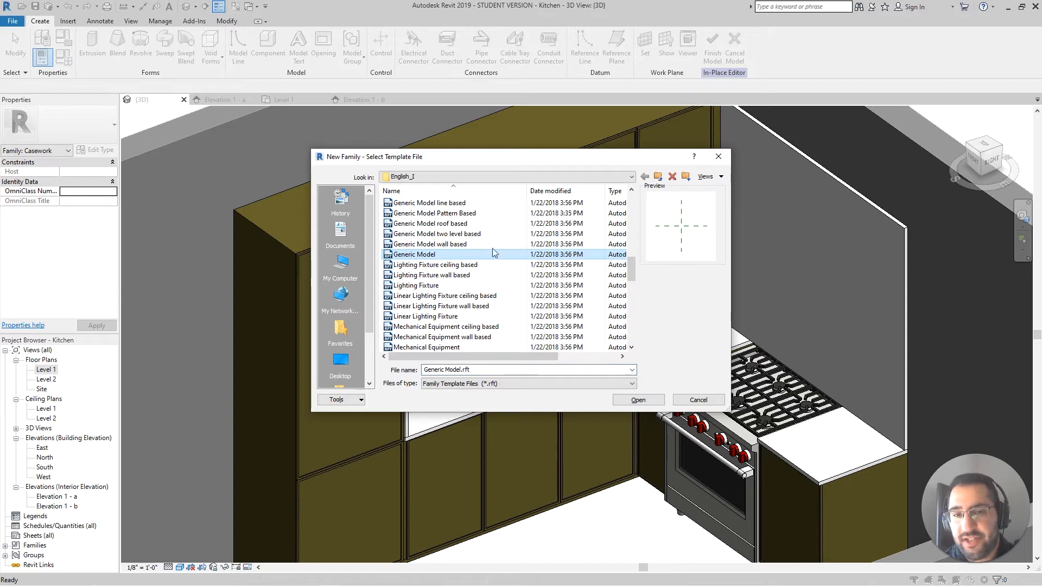
pyautogui.click(641, 403)
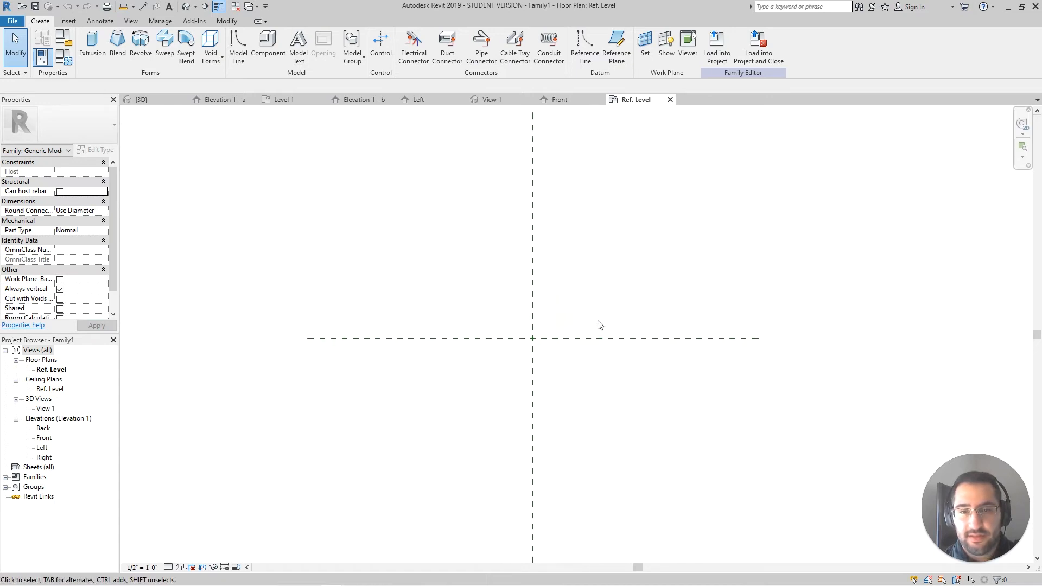
pyautogui.scroll(-1, 573, 310)
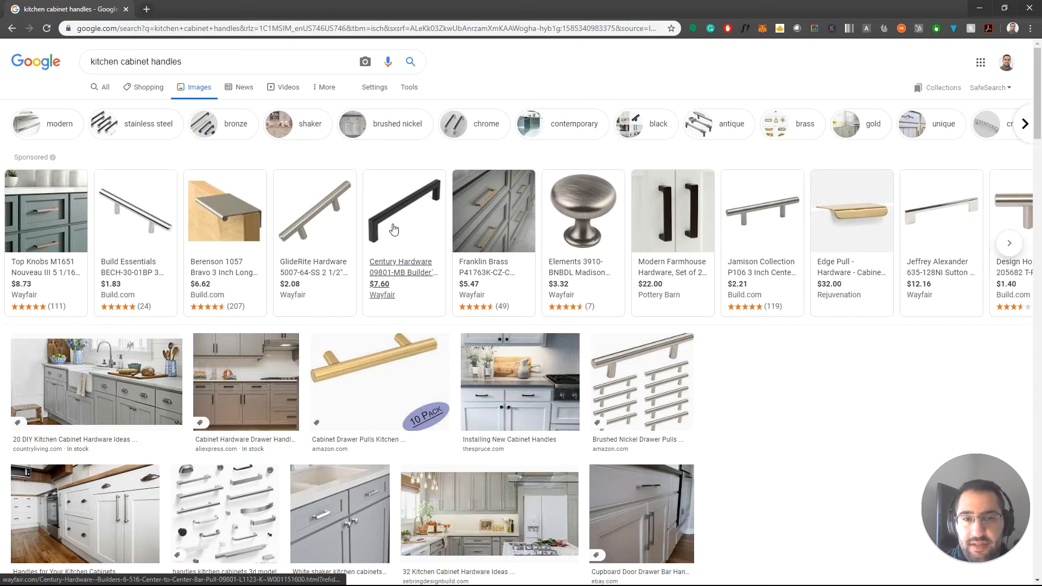
# Step: Switch to the browser, open the Berenson Bravo 3 inch finger cabinet pull's product page and examine its profile
pyautogui.moveTo(392, 235)
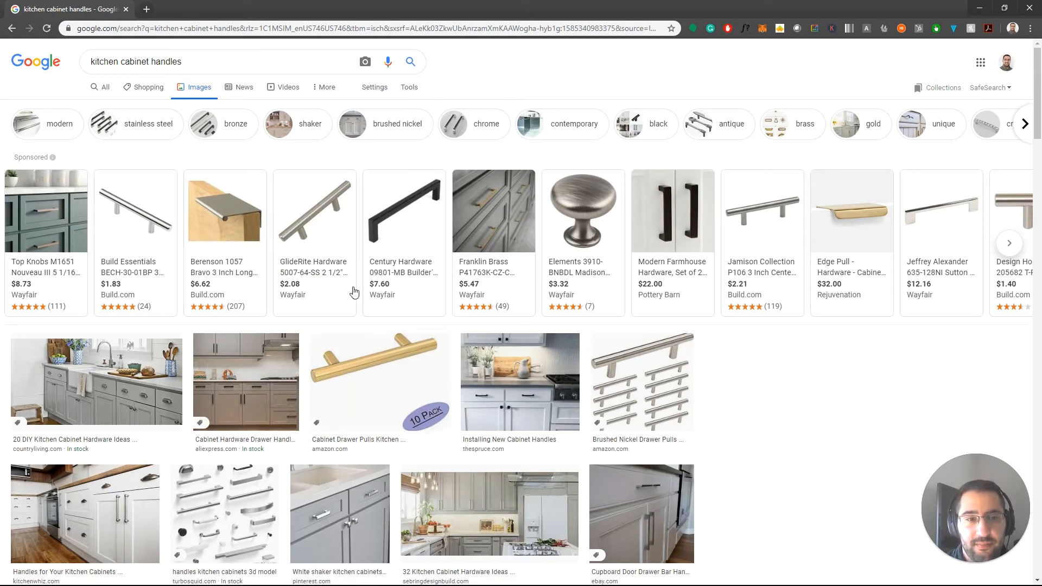
pyautogui.moveTo(251, 263)
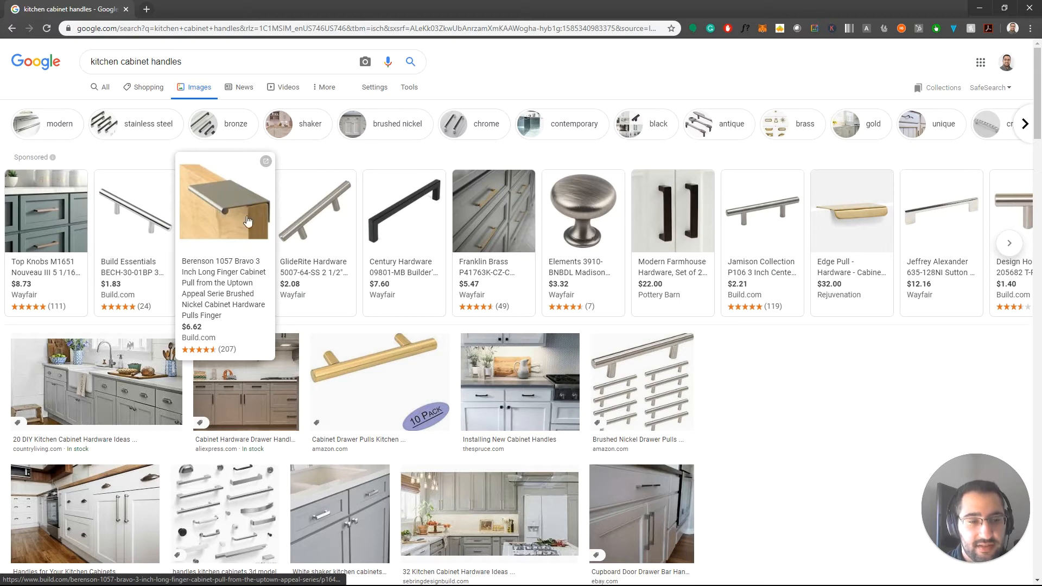
pyautogui.click(231, 210)
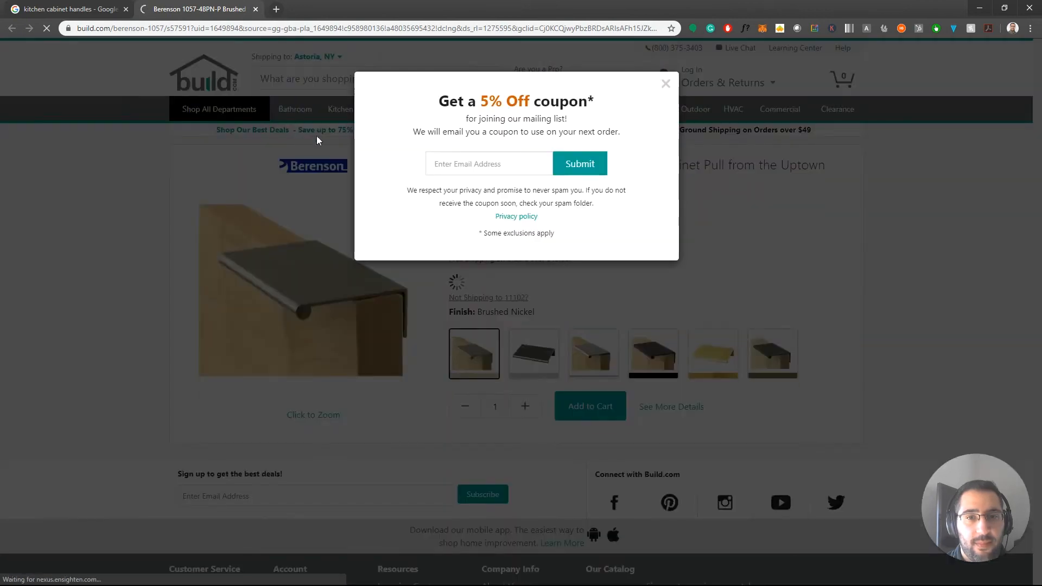
pyautogui.click(665, 84)
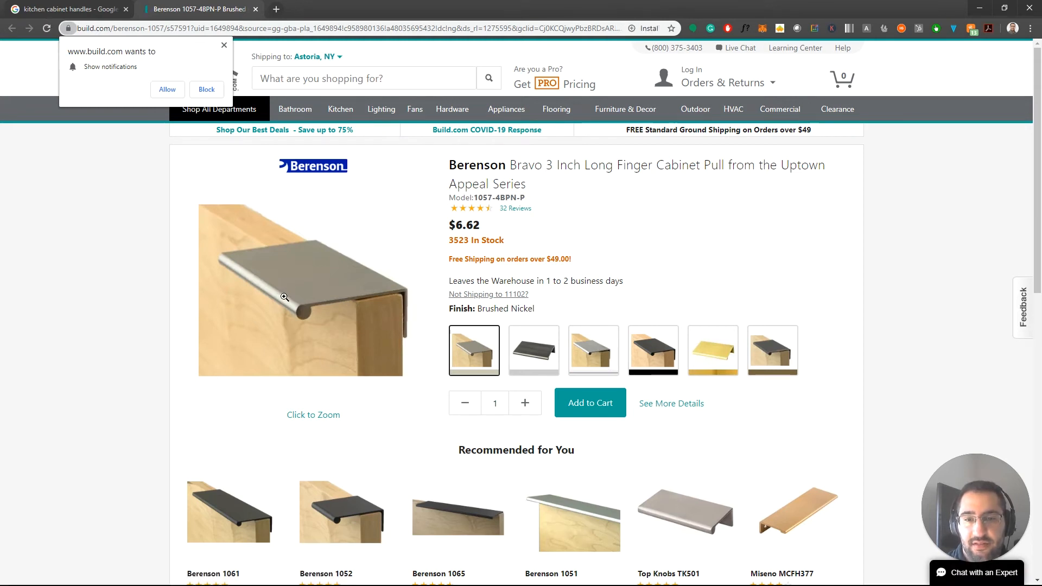
pyautogui.scroll(-1, 302, 248)
pyautogui.scroll(-2, 301, 249)
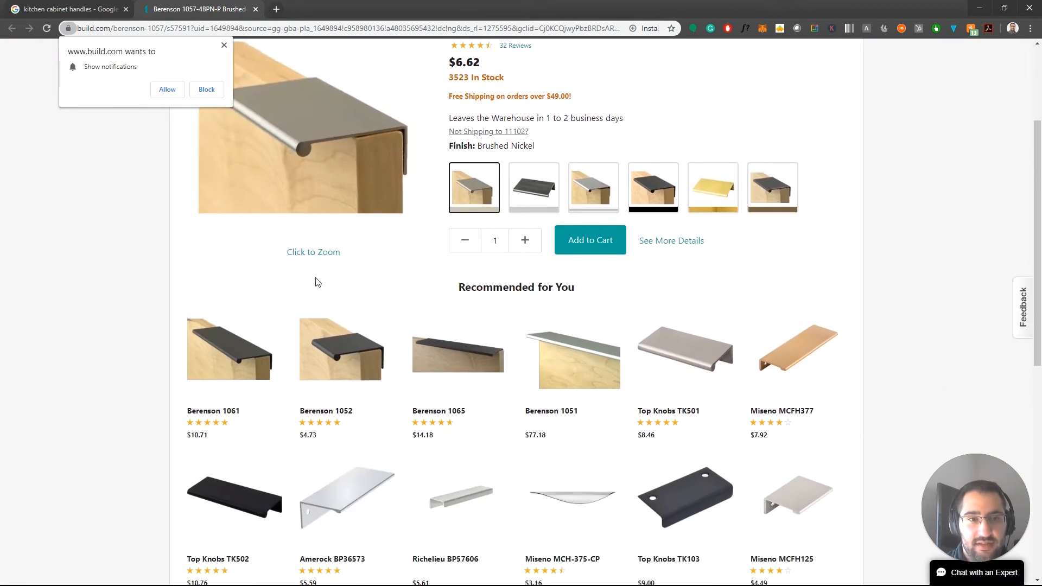
pyautogui.scroll(3, 316, 279)
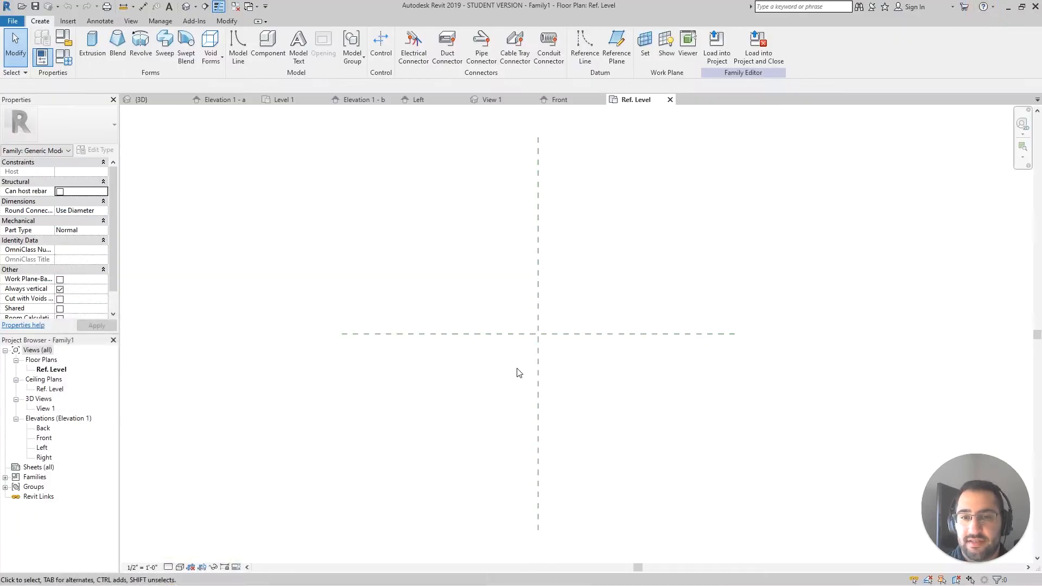
# Step: Back in Revit, open the new family's Left elevation and start a solid extrusion with a depth of 3"
pyautogui.click(515, 356)
pyautogui.scroll(1, 556, 331)
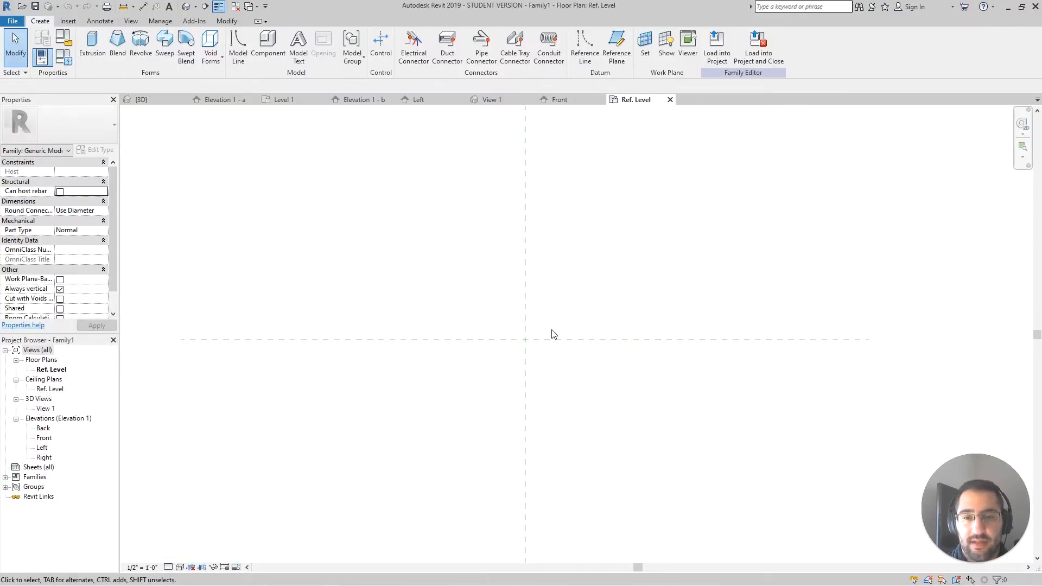
pyautogui.scroll(1, 553, 333)
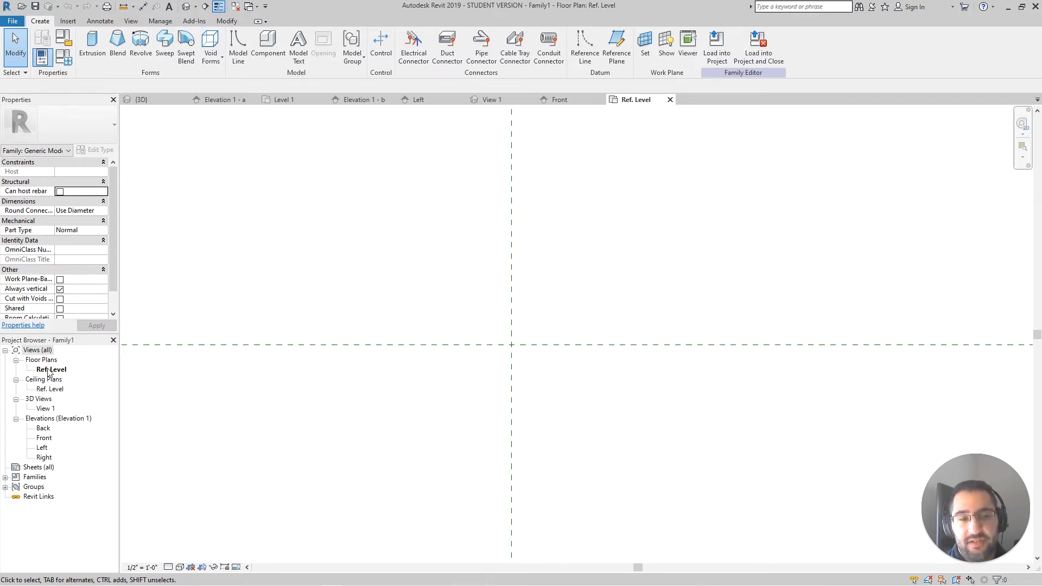
pyautogui.doubleClick(44, 448)
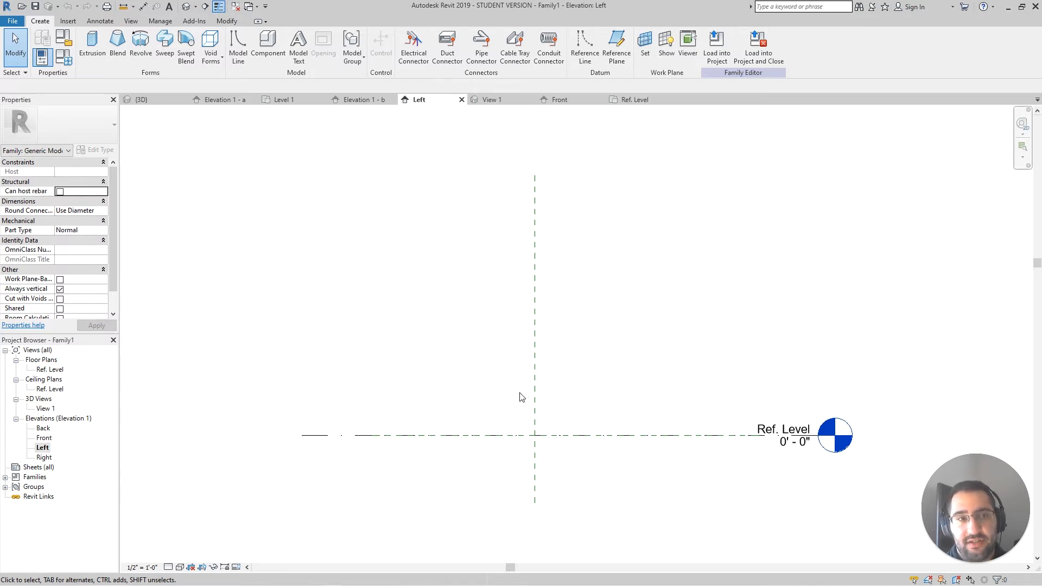
pyautogui.scroll(3, 537, 412)
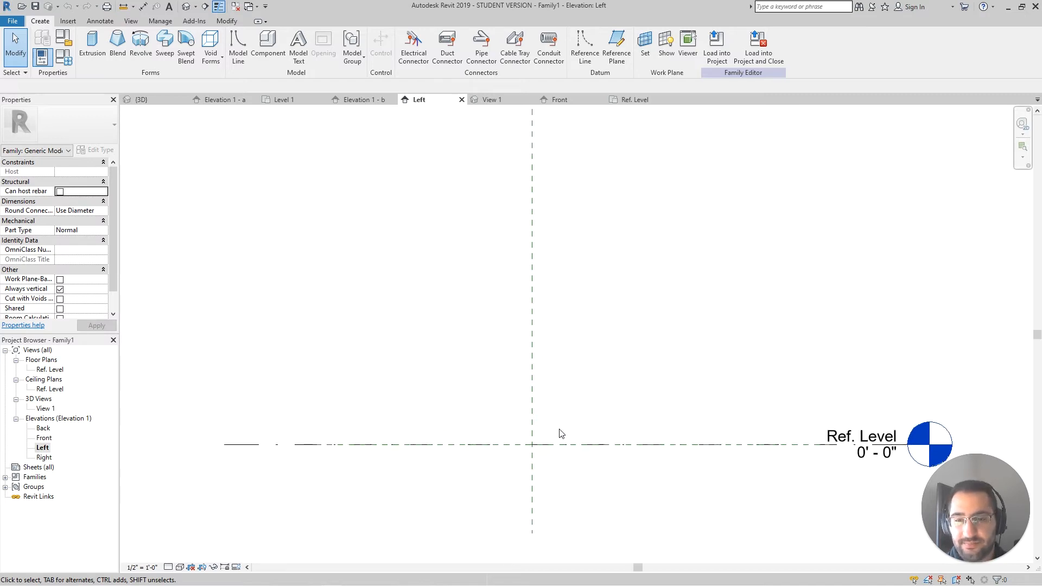
pyautogui.click(92, 63)
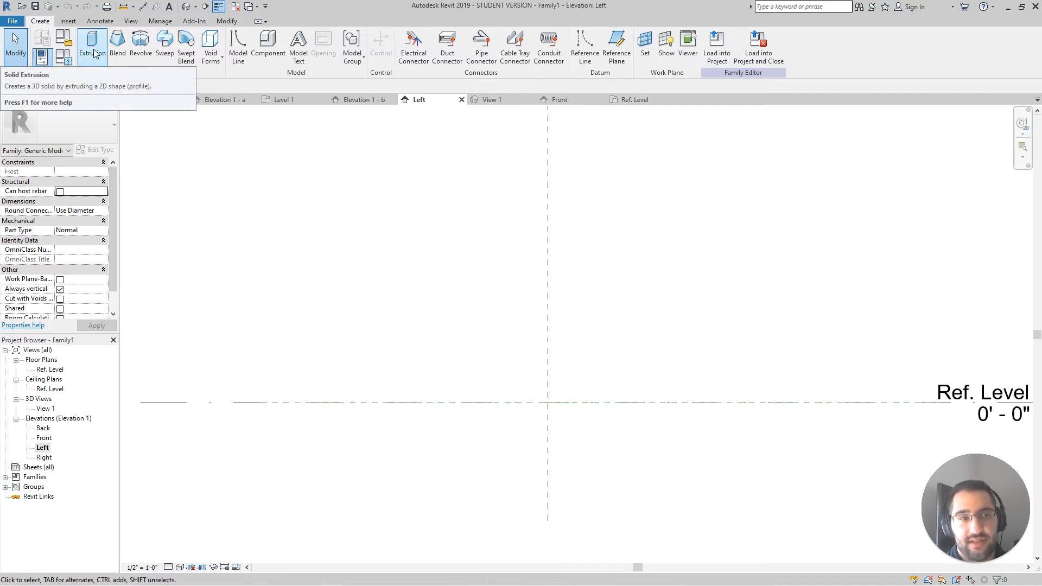
pyautogui.scroll(5, 608, 447)
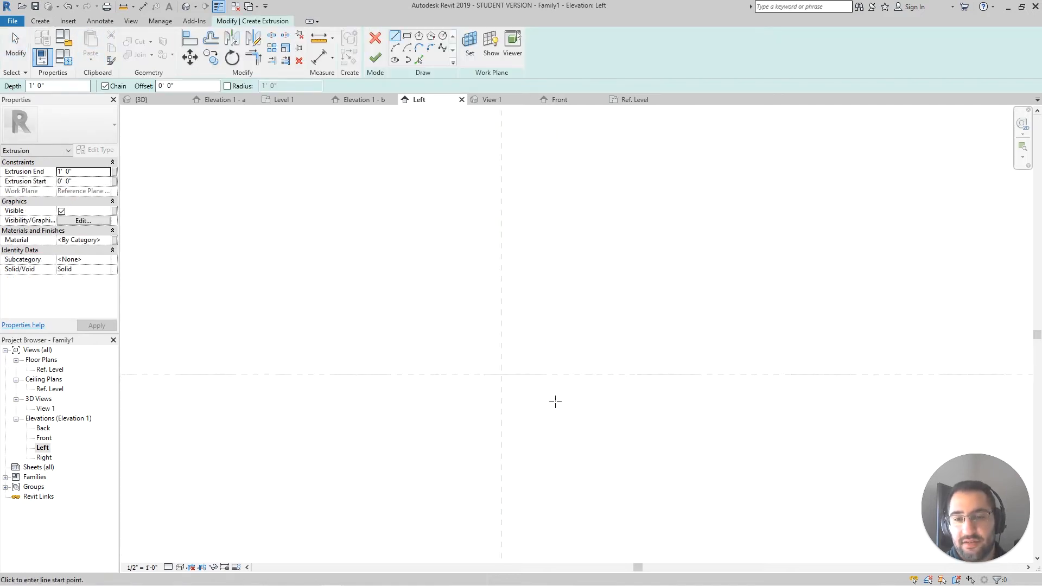
pyautogui.scroll(1, 542, 389)
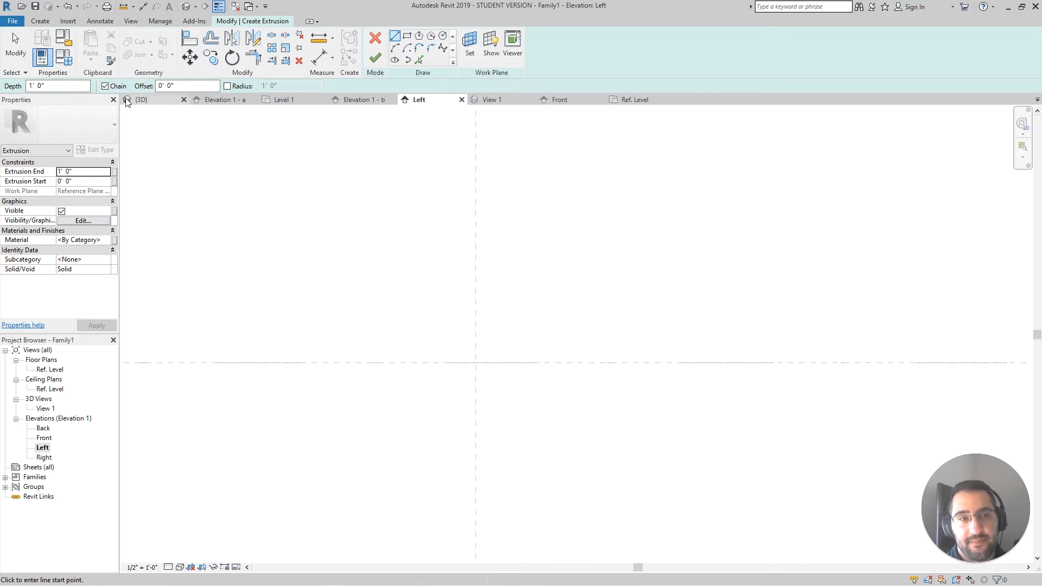
pyautogui.moveTo(55, 86); pyautogui.dragTo(15, 87)
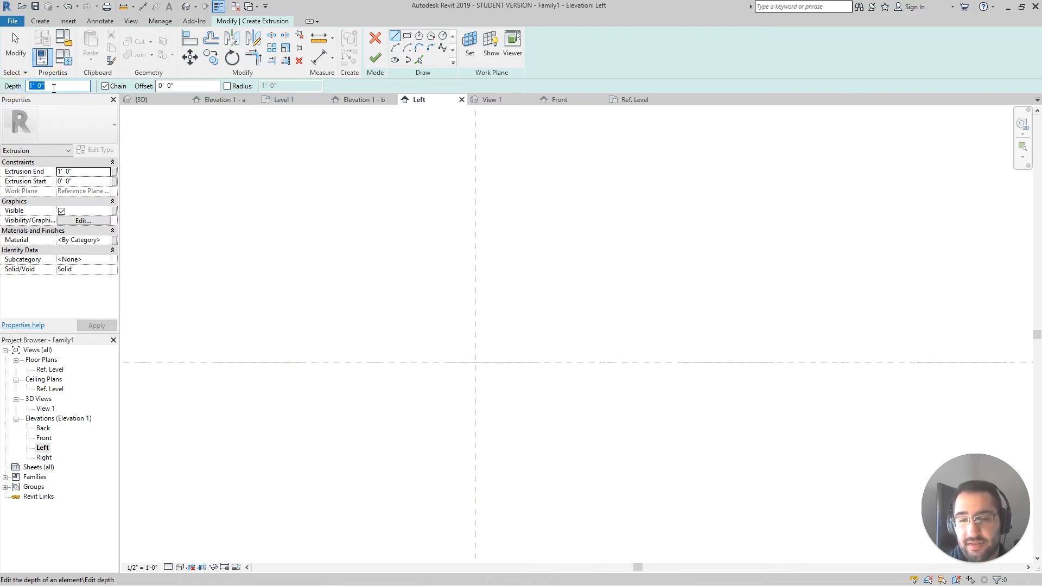
pyautogui.write('3')
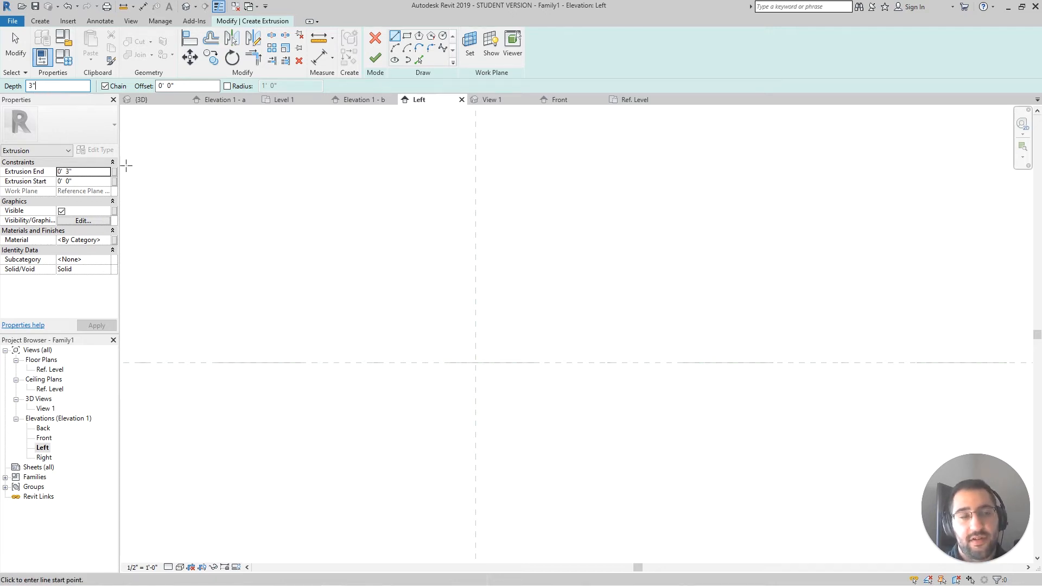
# Step: Sketch a 1" line straight down from the Ref. Level and center plane intersection, ending in a 1/16" horizontal line away from the plane
pyautogui.scroll(1, 462, 338)
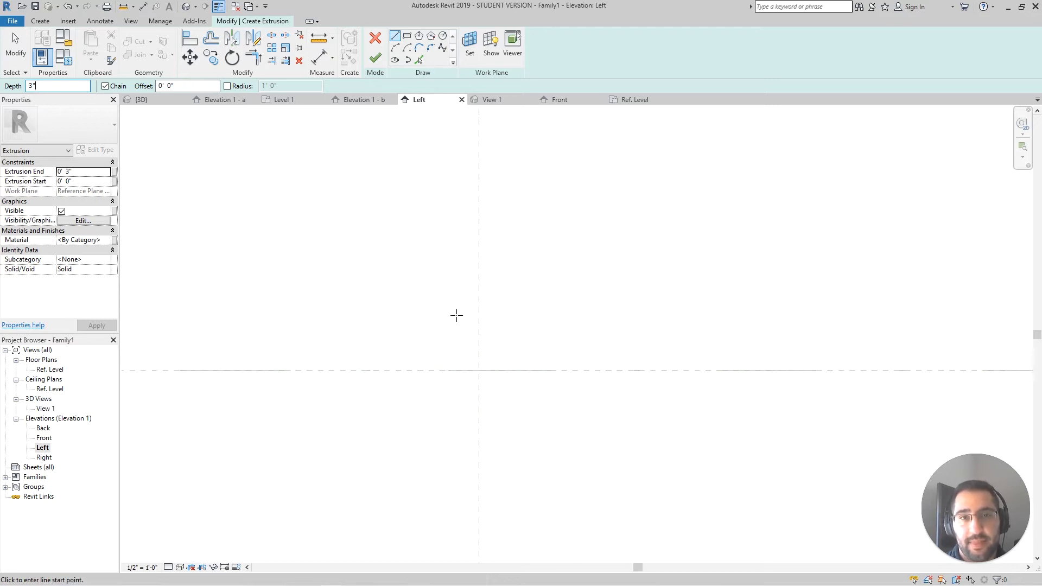
pyautogui.scroll(1, 526, 366)
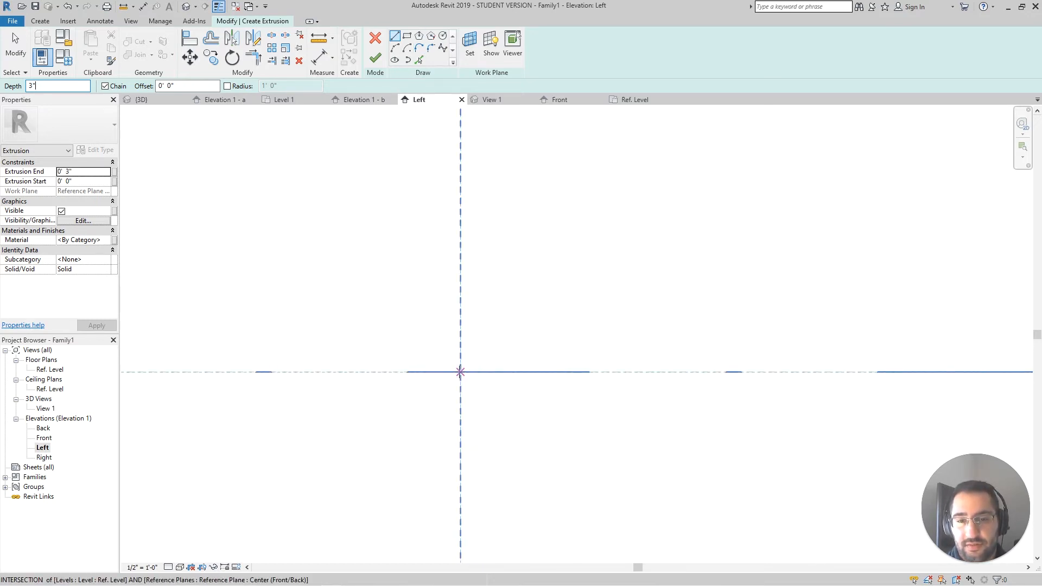
pyautogui.click(461, 372)
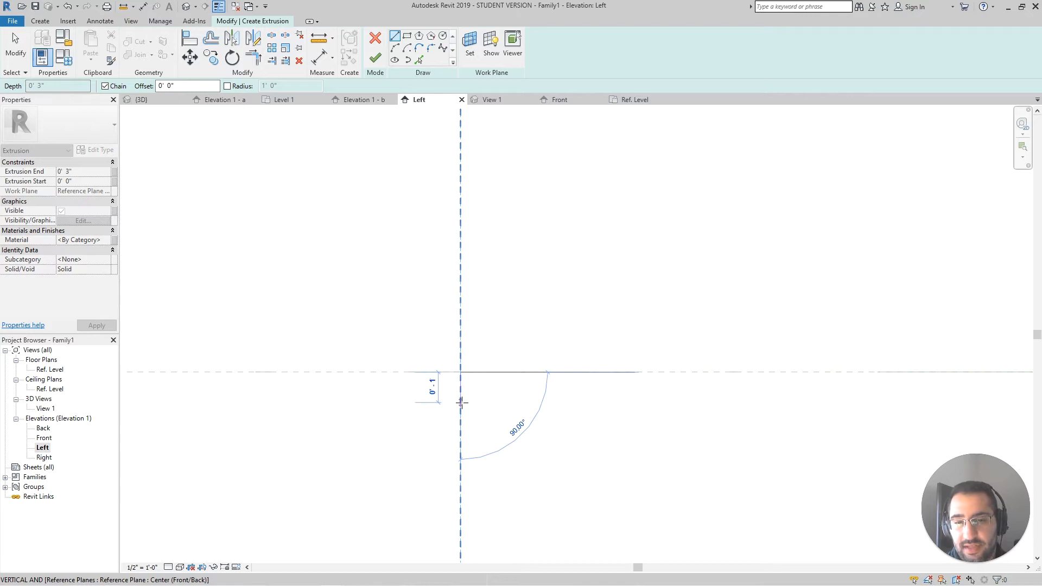
pyautogui.scroll(1, 462, 403)
pyautogui.click(461, 402)
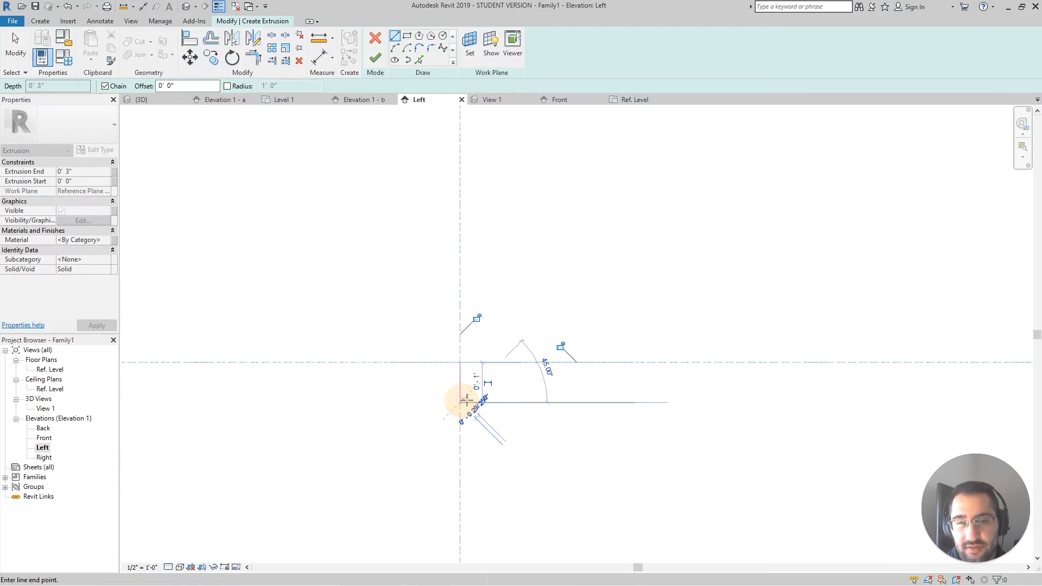
pyautogui.scroll(1, 467, 399)
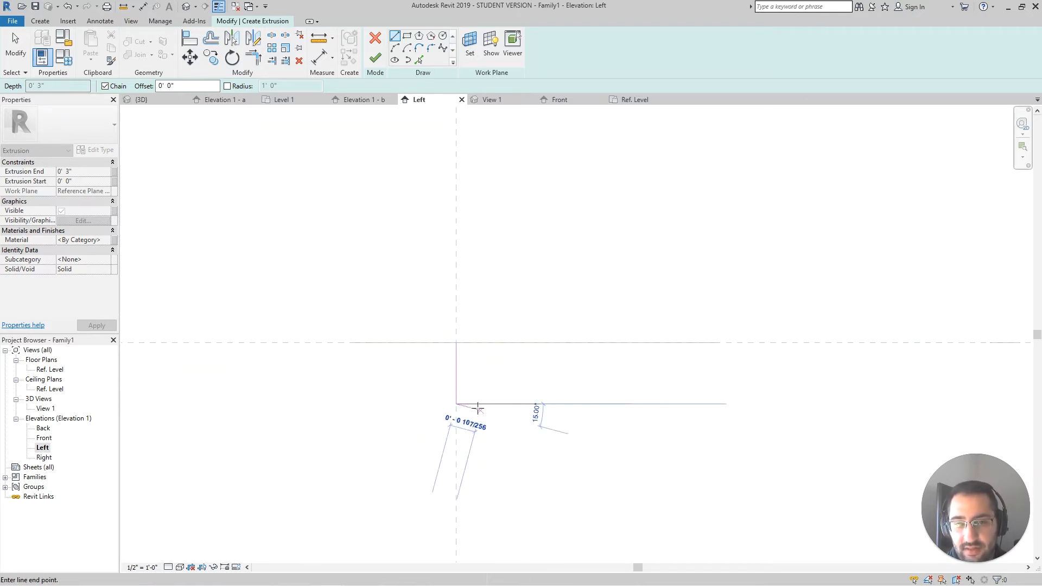
pyautogui.scroll(1, 466, 404)
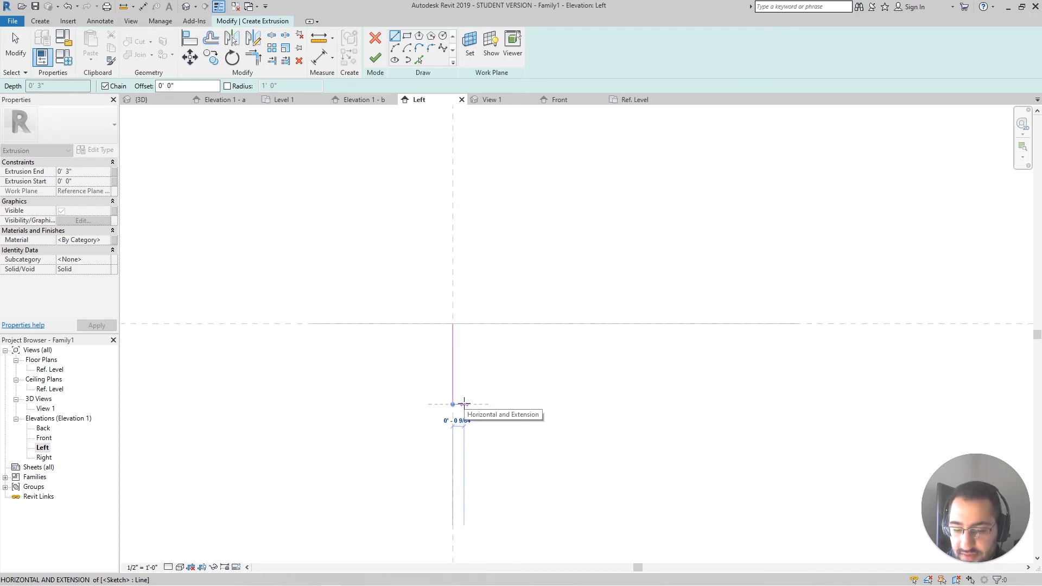
pyautogui.write('1/1')
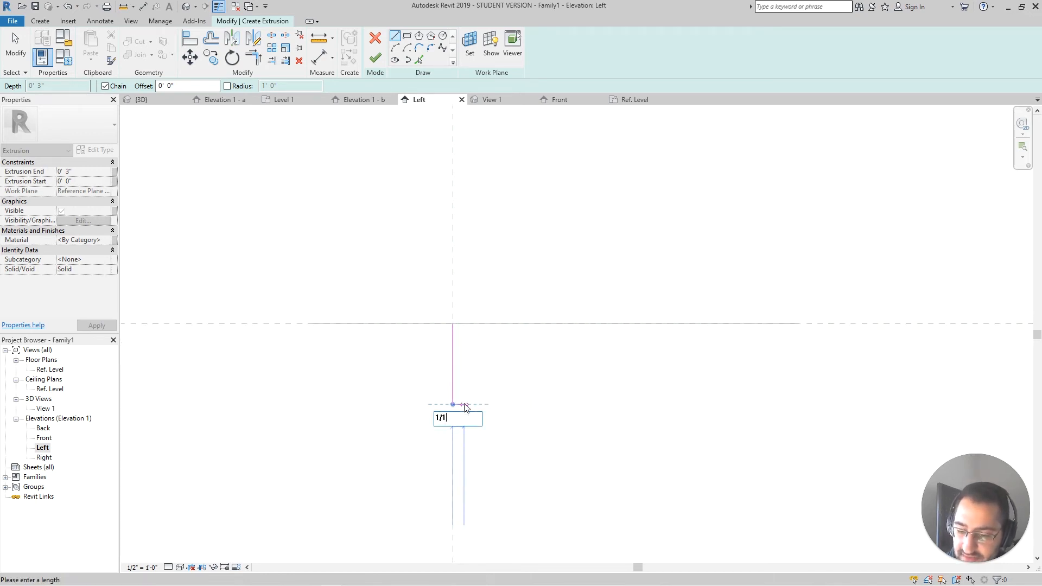
pyautogui.write('6')
pyautogui.press('Return')
pyautogui.scroll(2, 466, 401)
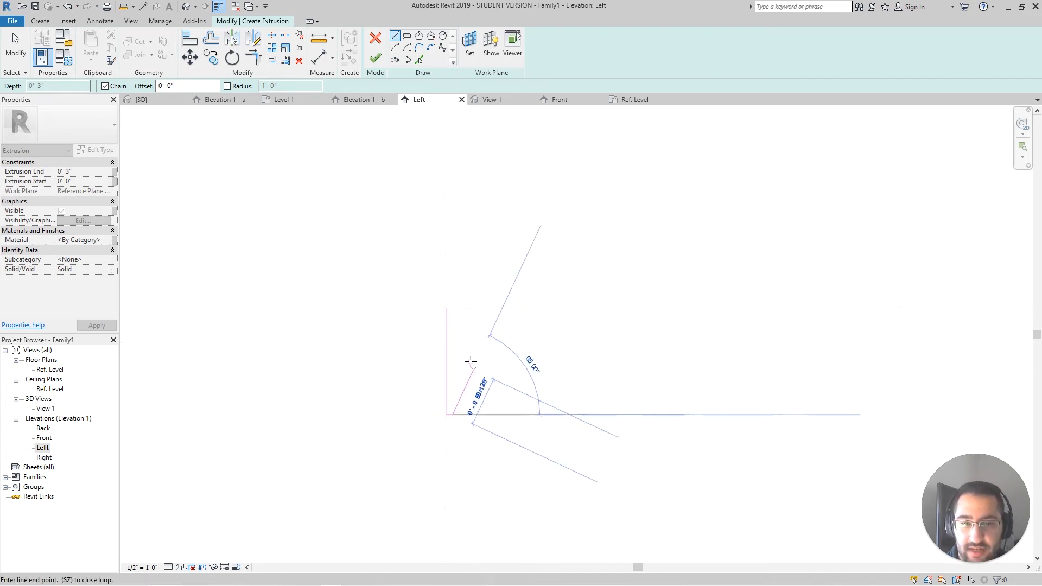
pyautogui.press('Escape')
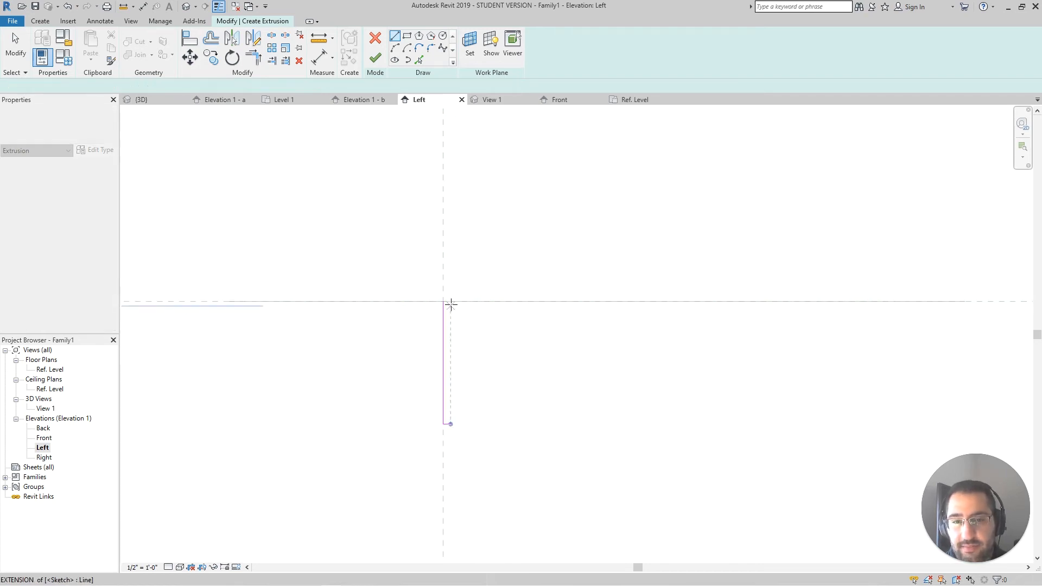
# Step: Sketch a 1.5" horizontal line along the Ref. Level, starting from the upper end of the vertical line
pyautogui.scroll(-1, 443, 301)
pyautogui.click(443, 302)
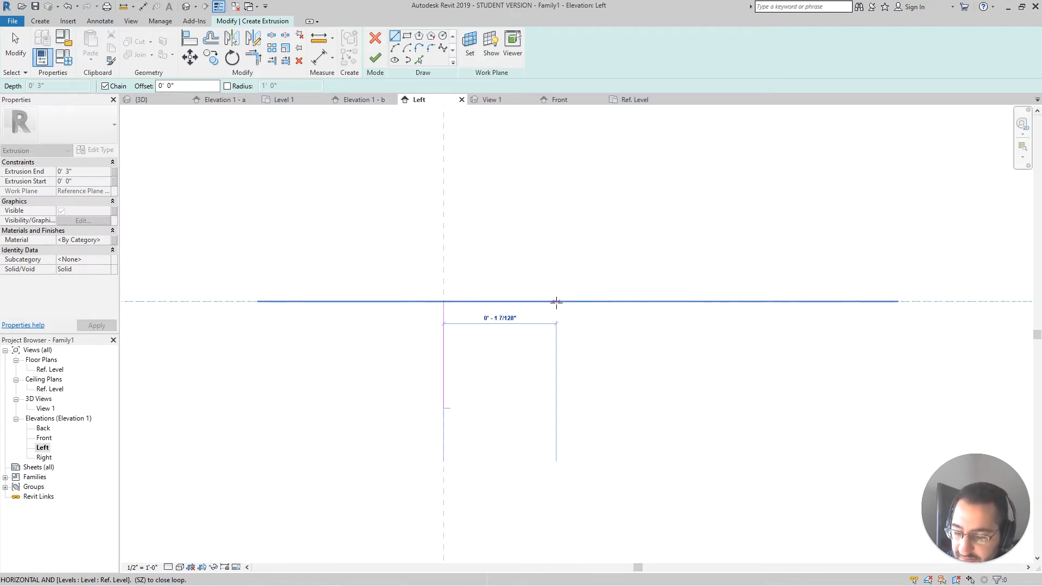
pyautogui.write('1.5"')
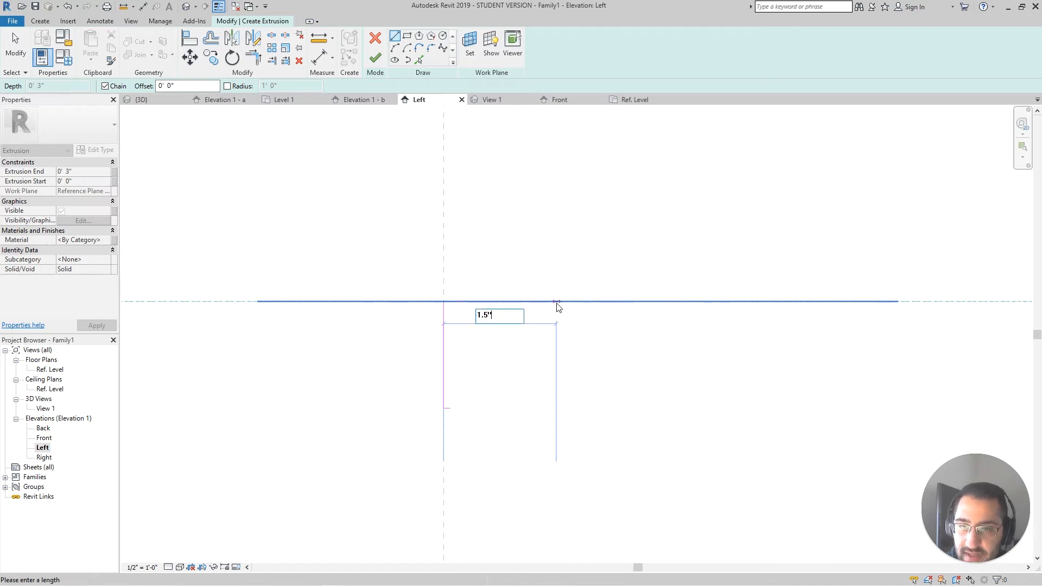
pyautogui.press('Return')
pyautogui.press('Escape')
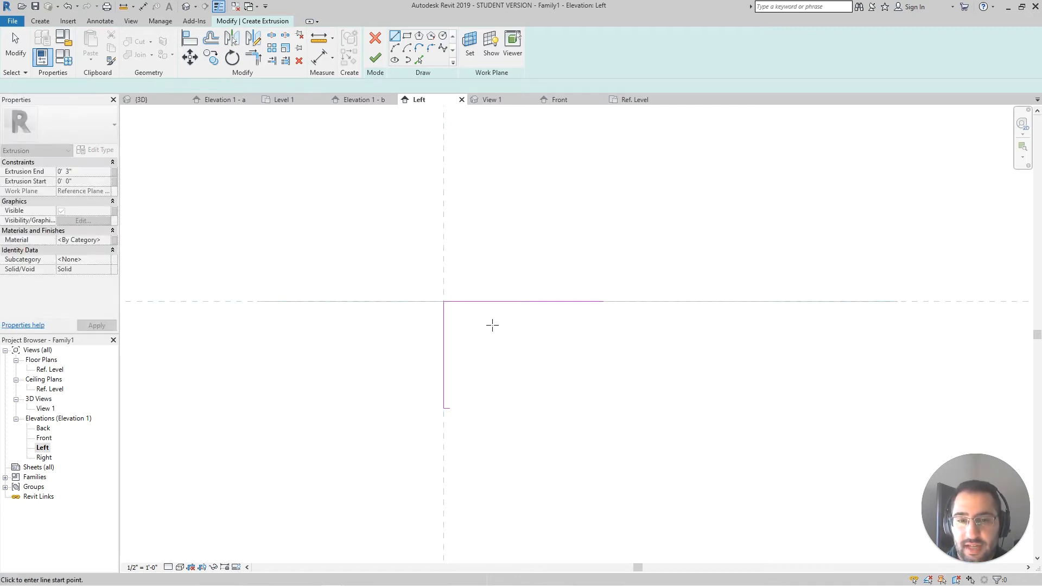
pyautogui.scroll(3, 494, 323)
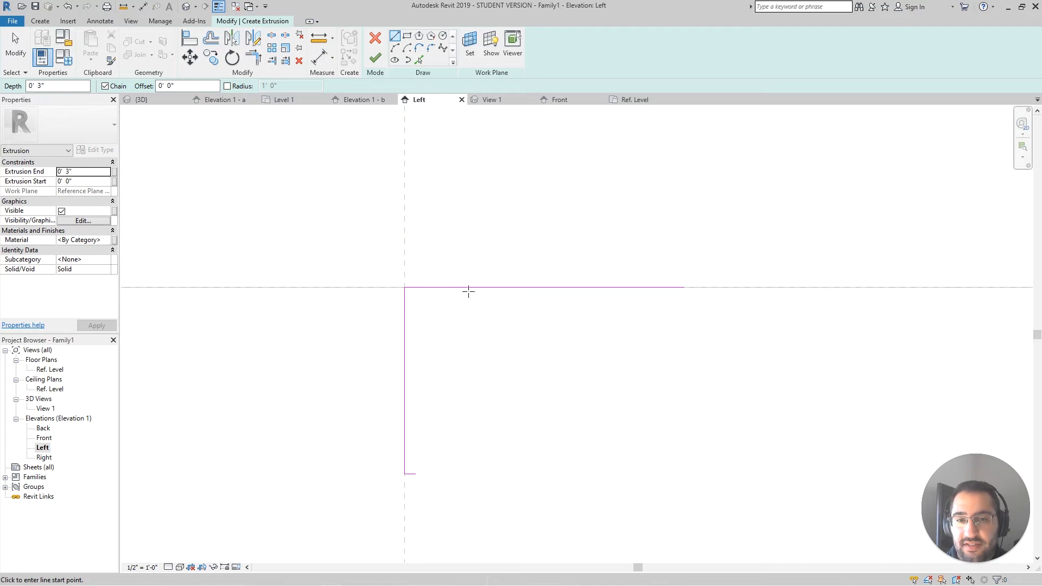
pyautogui.moveTo(468, 319); pyautogui.dragTo(459, 317, button='middle')
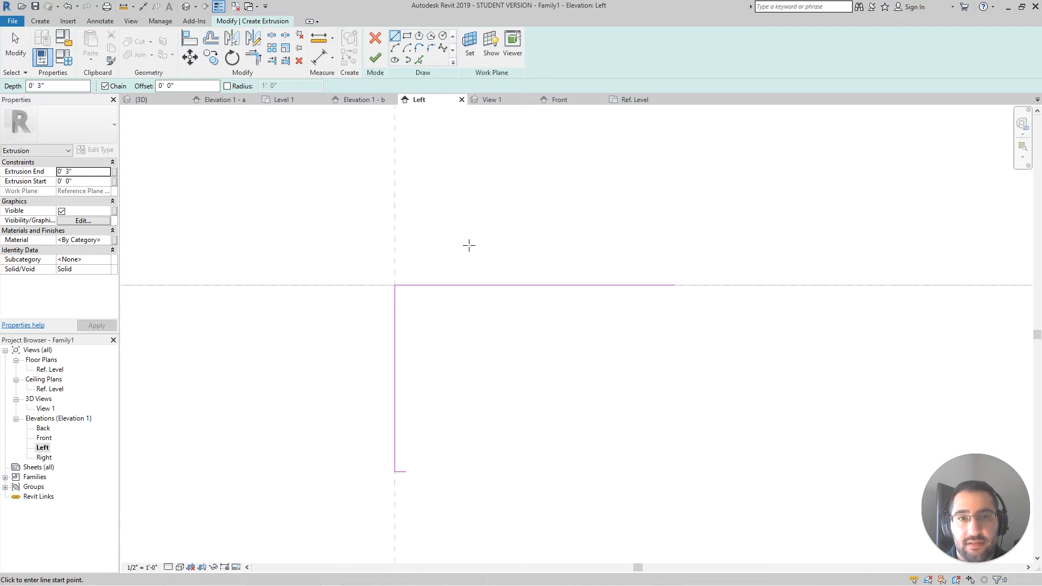
# Step: Offset the horizontal and vertical profile lines 1/16" inward with Pick Lines
pyautogui.click(419, 59)
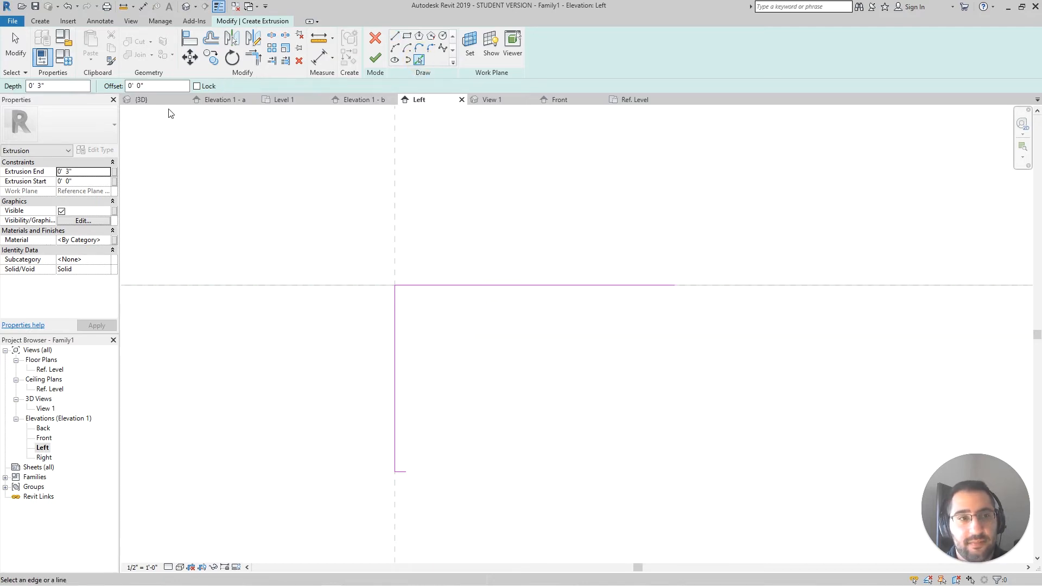
pyautogui.click(133, 86)
pyautogui.write('1')
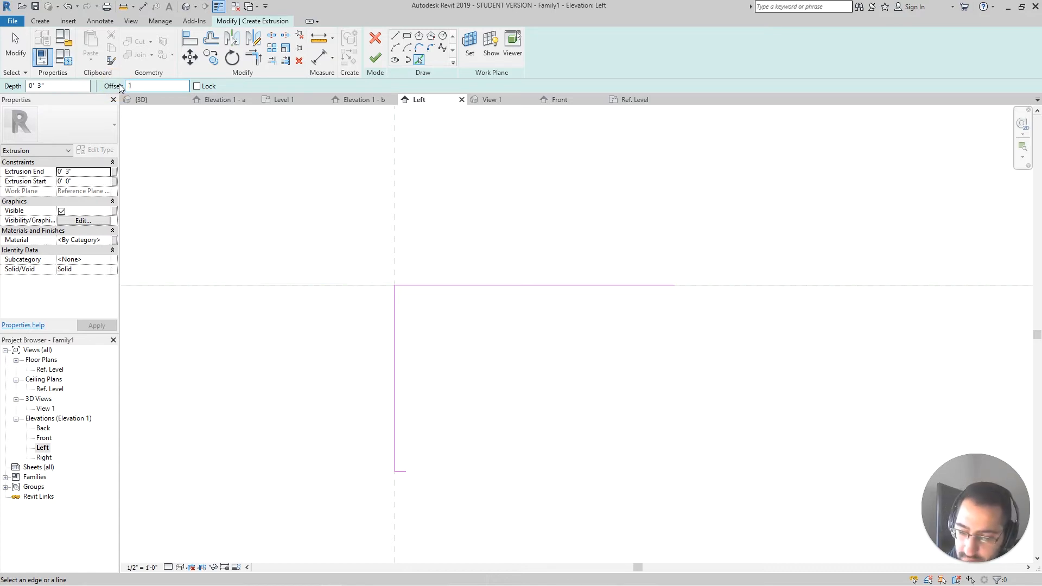
pyautogui.write('/16')
pyautogui.press('Return')
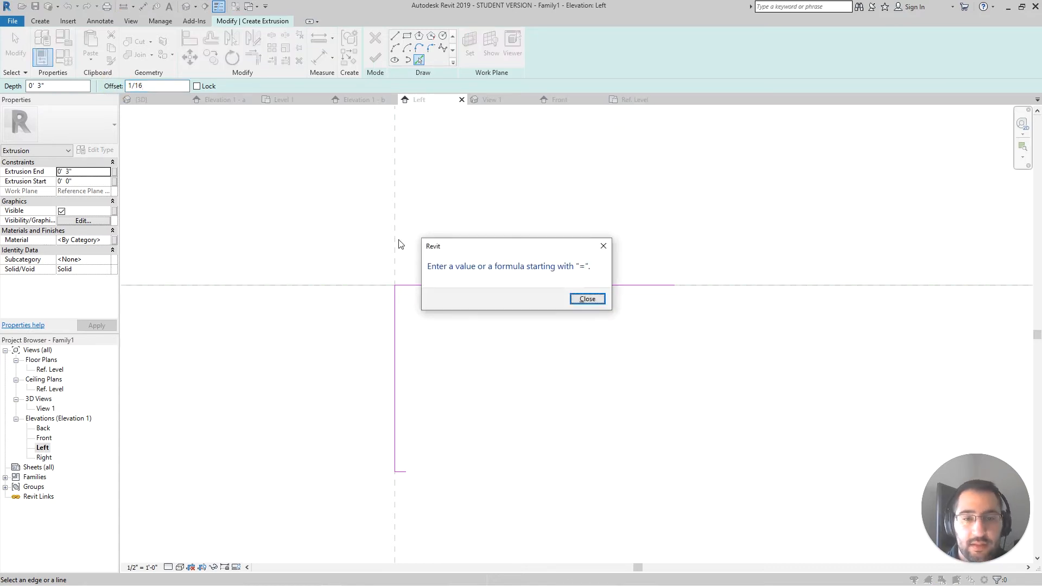
pyautogui.click(575, 299)
pyautogui.click(164, 85)
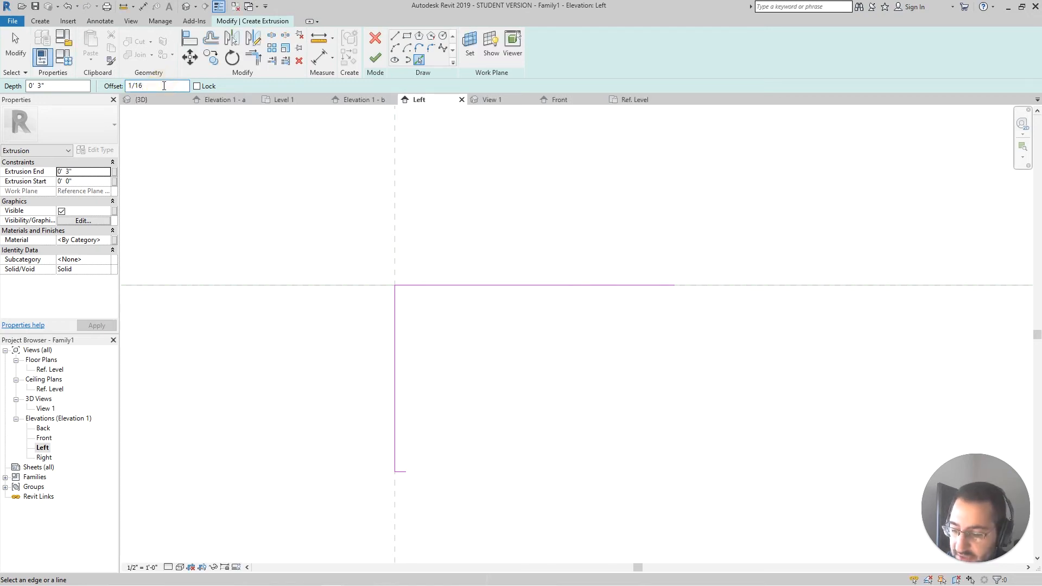
pyautogui.click(413, 292)
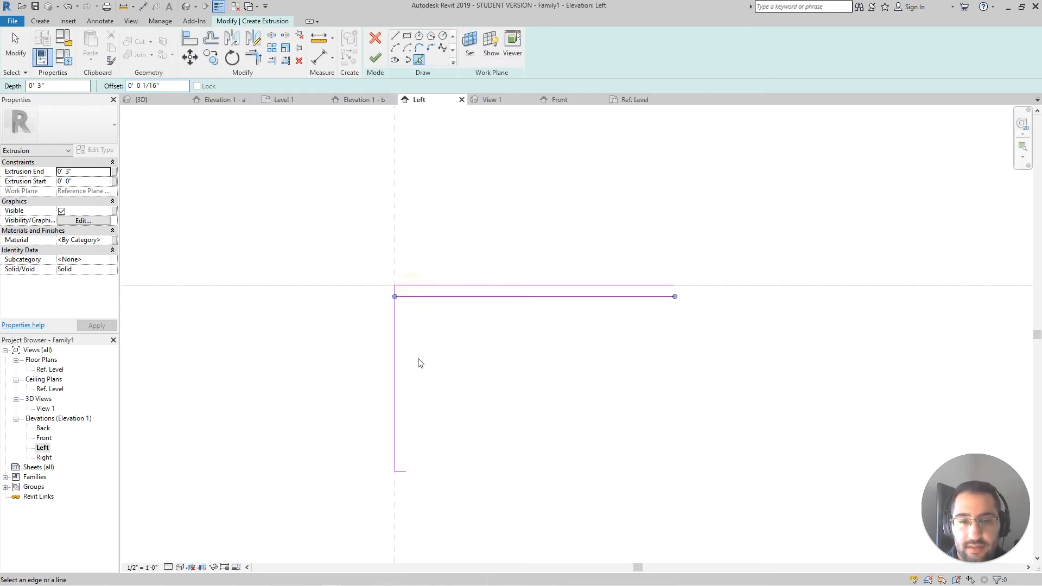
pyautogui.click(396, 386)
pyautogui.press('Escape')
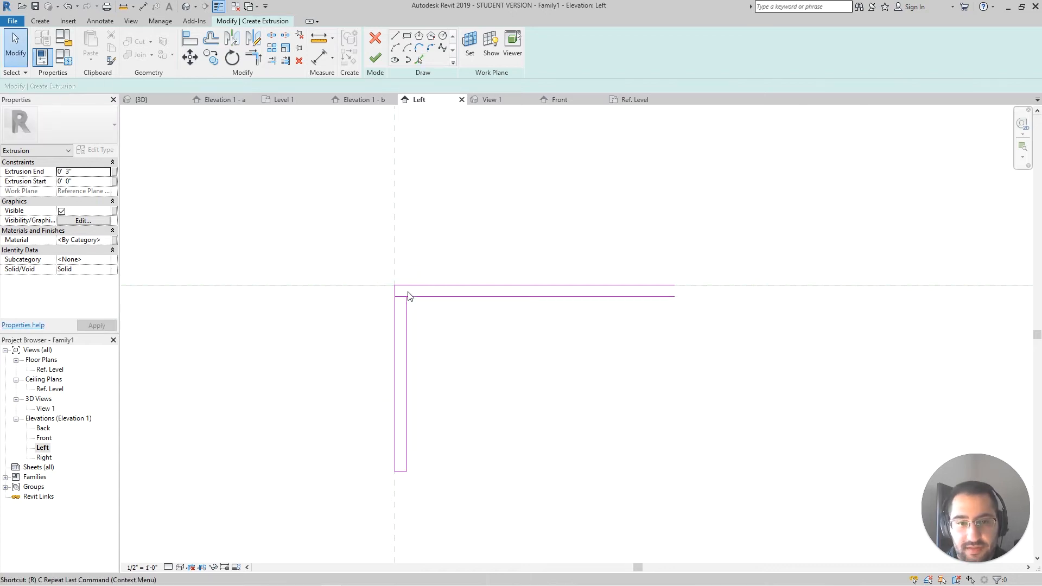
# Step: Trim the two inner offset lines into a corner
pyautogui.moveTo(426, 303); pyautogui.dragTo(416, 307, button='middle')
pyautogui.press('t')
pyautogui.press('r')
pyautogui.click(407, 299)
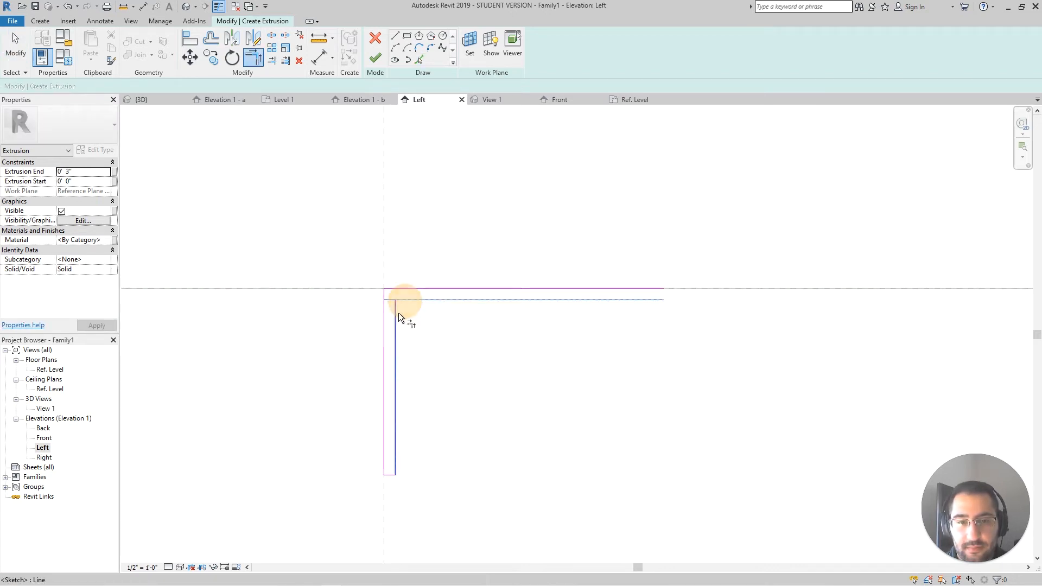
pyautogui.click(398, 312)
# Step: Sketch a circle with a radius of about 31/256" centred on the free end of the inner horizontal line
pyautogui.moveTo(559, 347); pyautogui.dragTo(362, 325, button='middle')
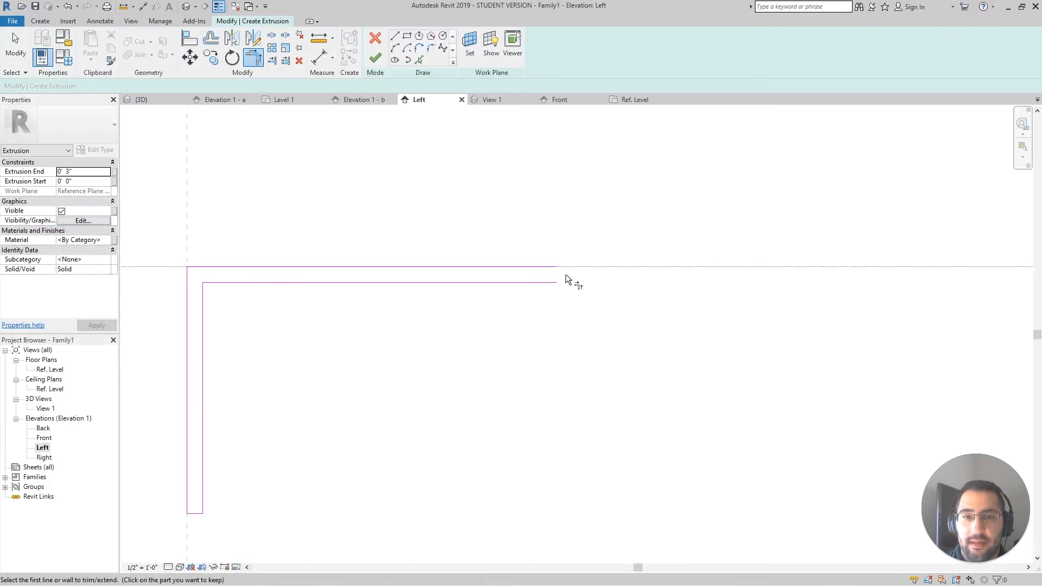
pyautogui.click(568, 277)
pyautogui.click(443, 36)
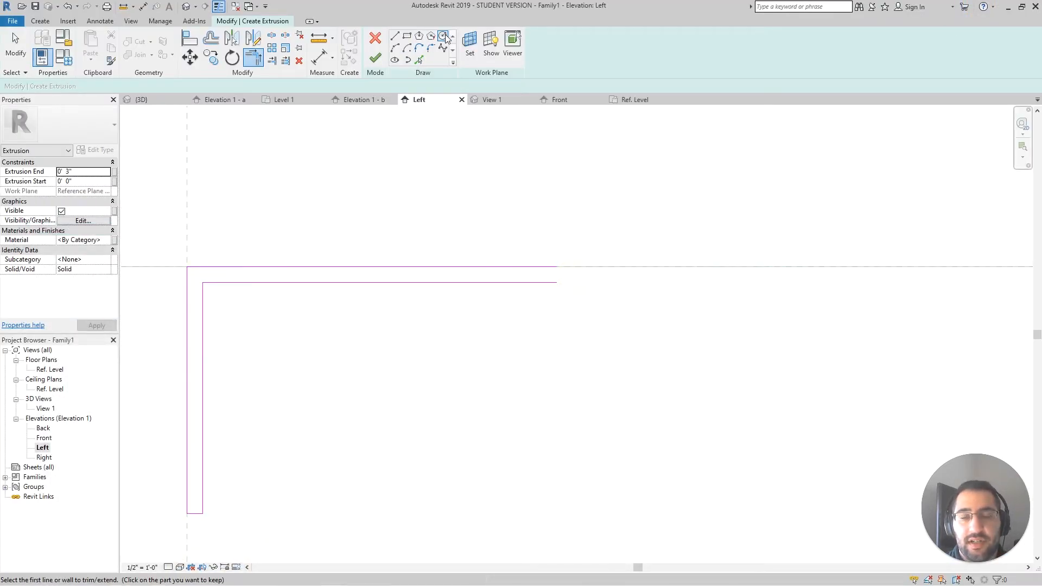
pyautogui.scroll(2, 565, 288)
pyautogui.click(561, 283)
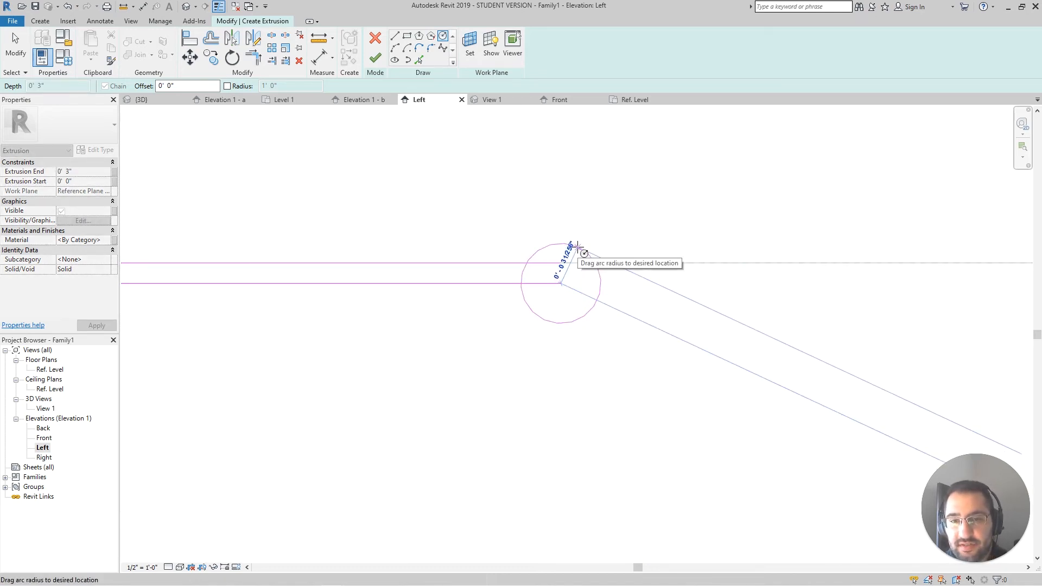
pyautogui.scroll(-1, 580, 246)
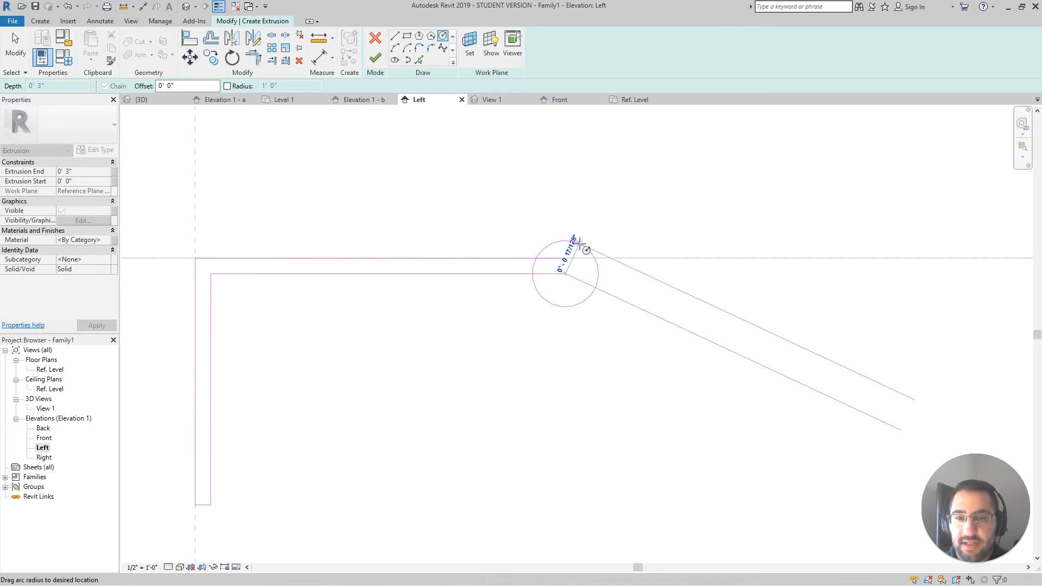
pyautogui.click(596, 272)
pyautogui.press('Escape')
pyautogui.press('Escape')
# Step: Move the circle down so its uppermost point meets the free end of the outer horizontal line
pyautogui.click(595, 271)
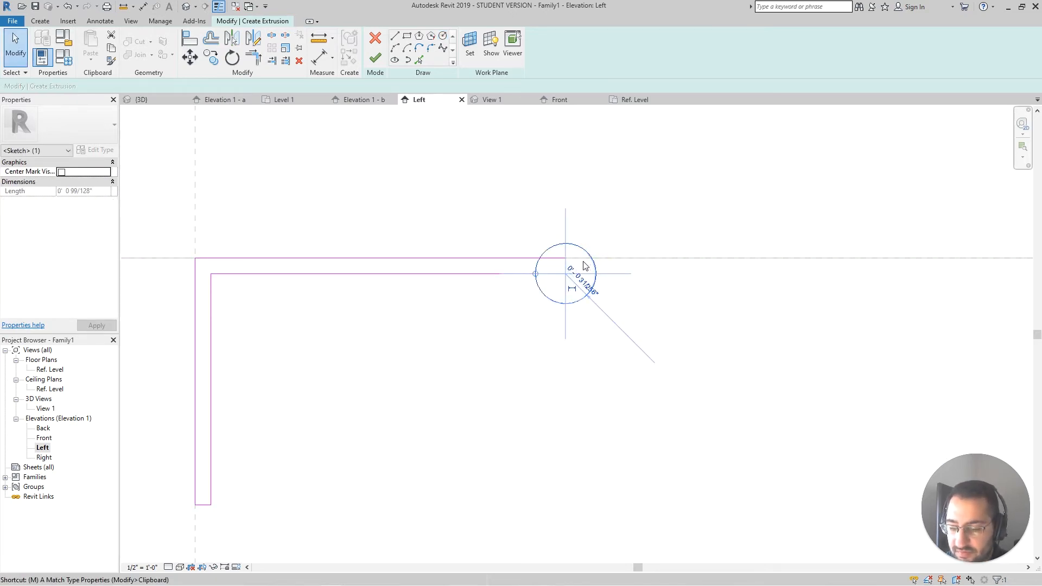
pyautogui.press('m')
pyautogui.press('v')
pyautogui.click(565, 247)
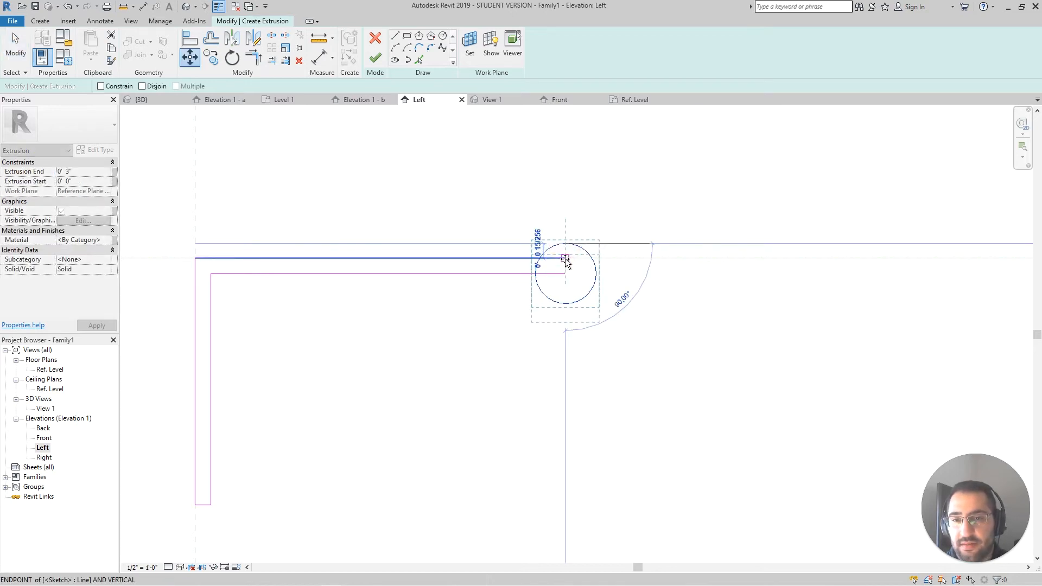
pyautogui.click(565, 258)
pyautogui.press('Escape')
# Step: Shorten the inner horizontal line so that it ends on the circle's edge
pyautogui.scroll(2, 575, 271)
pyautogui.click(564, 274)
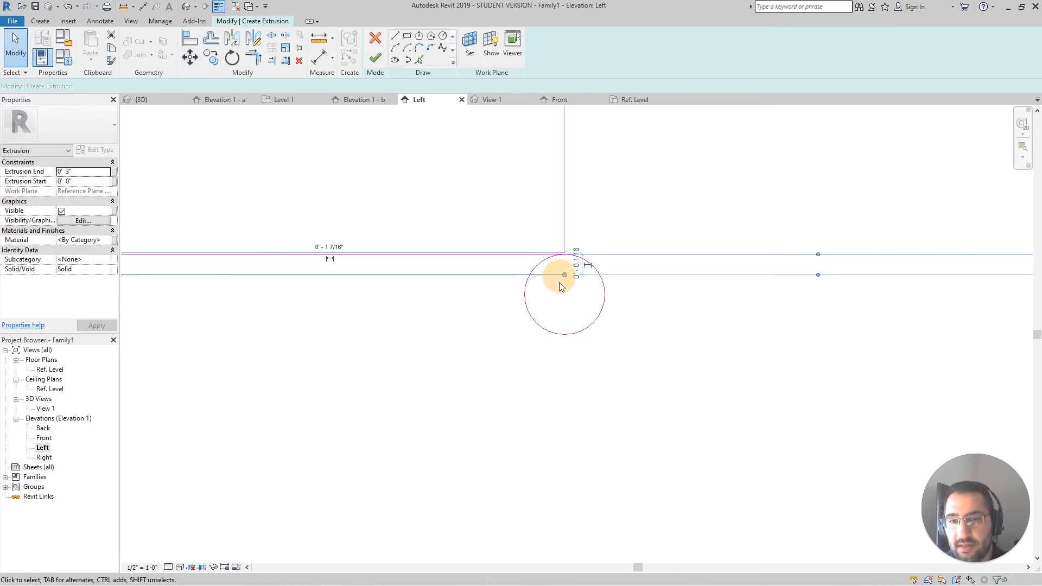
pyautogui.moveTo(564, 274); pyautogui.dragTo(533, 273)
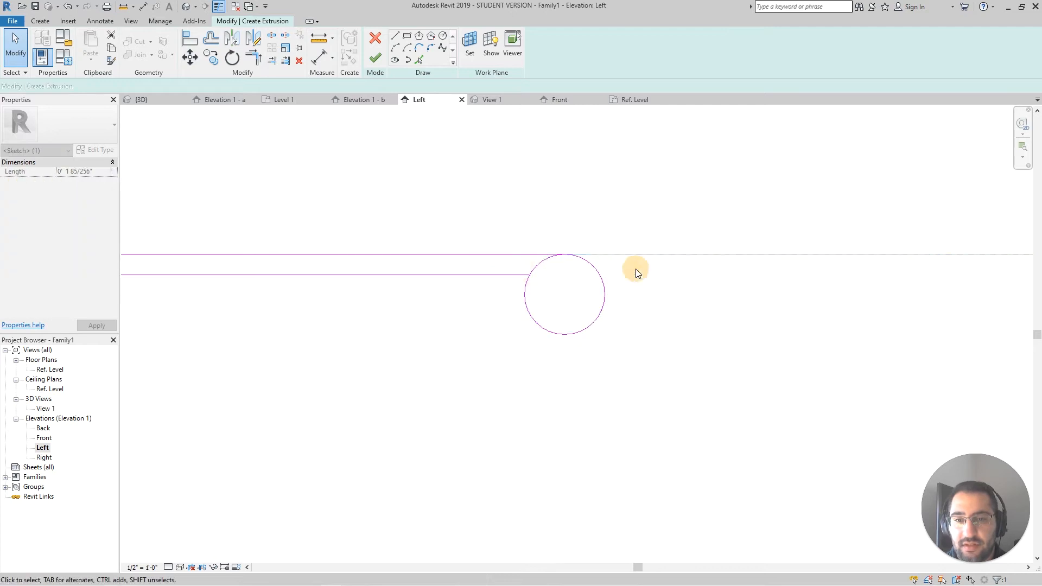
pyautogui.scroll(1, 636, 268)
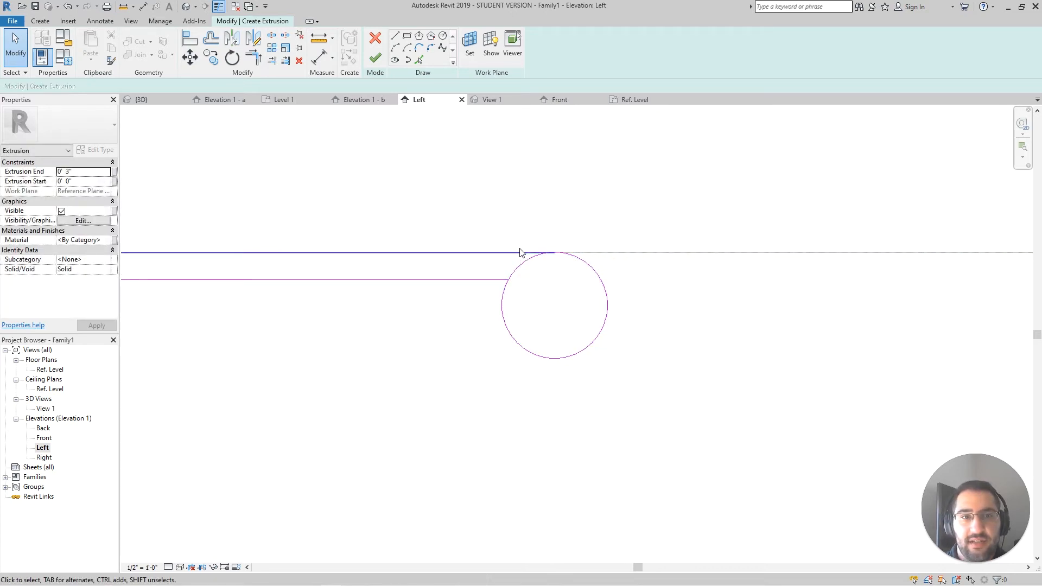
# Step: Trim the circle against the inner and outer horizontal lines to form one closed profile
pyautogui.click(272, 37)
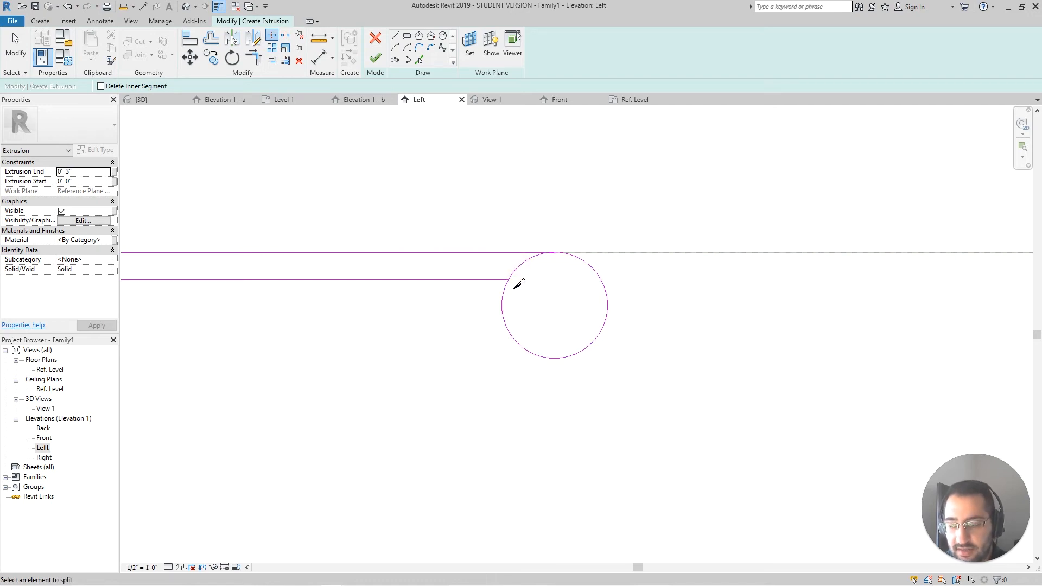
pyautogui.press('Escape')
pyautogui.press('t')
pyautogui.press('r')
pyautogui.click(495, 282)
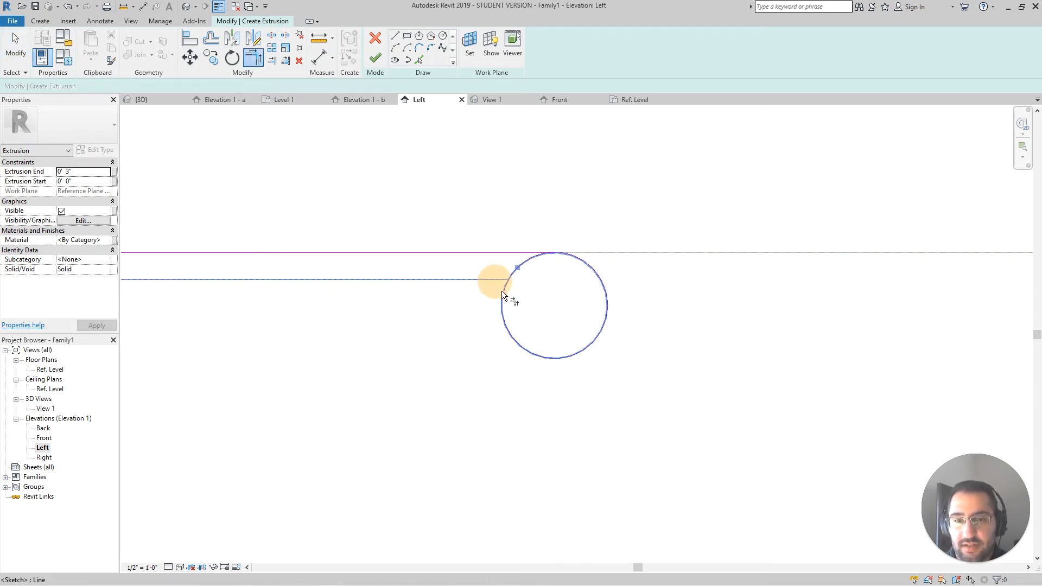
pyautogui.click(501, 292)
pyautogui.click(536, 252)
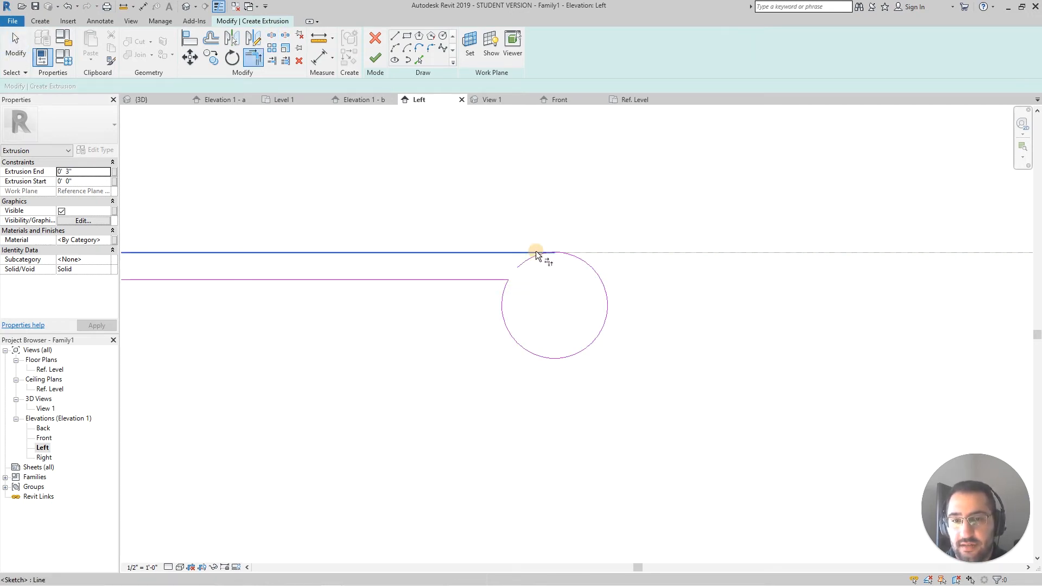
pyautogui.click(576, 260)
# Step: Finish the sketch to create the handle extrusion
pyautogui.scroll(-5, 552, 288)
pyautogui.press('Escape')
pyautogui.scroll(-2, 551, 316)
pyautogui.moveTo(555, 323)
pyautogui.mouseDown(button='middle')
pyautogui.moveTo(586, 324)
pyautogui.moveTo(537, 313)
pyautogui.mouseUp(button='middle')
pyautogui.scroll(1, 583, 315)
pyautogui.click(375, 58)
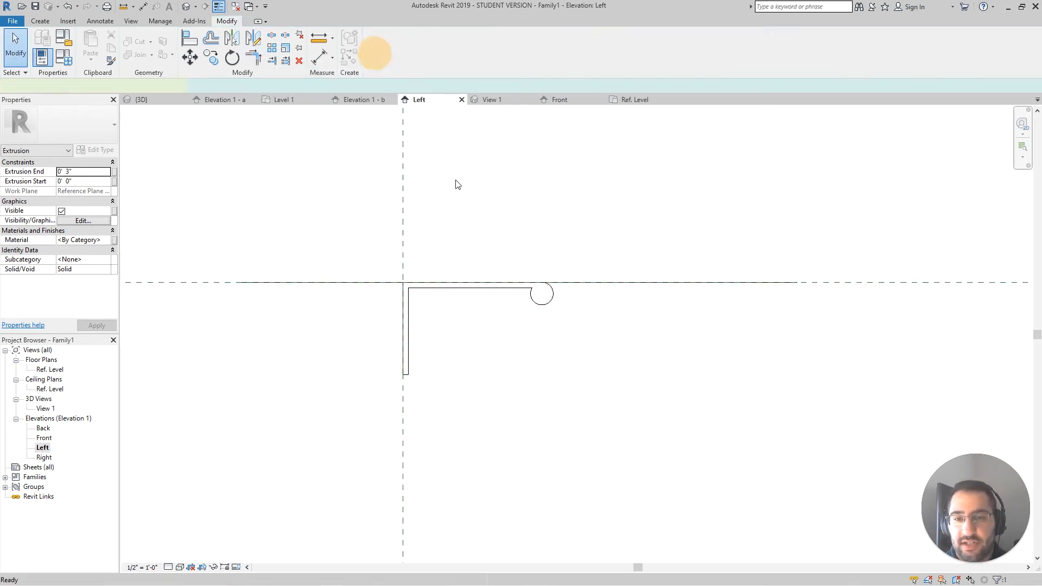
# Step: Open the default 3D view and examine the handle's profile end, comparing it with the product photo in the browser
pyautogui.scroll(-3, 484, 298)
pyautogui.click(186, 6)
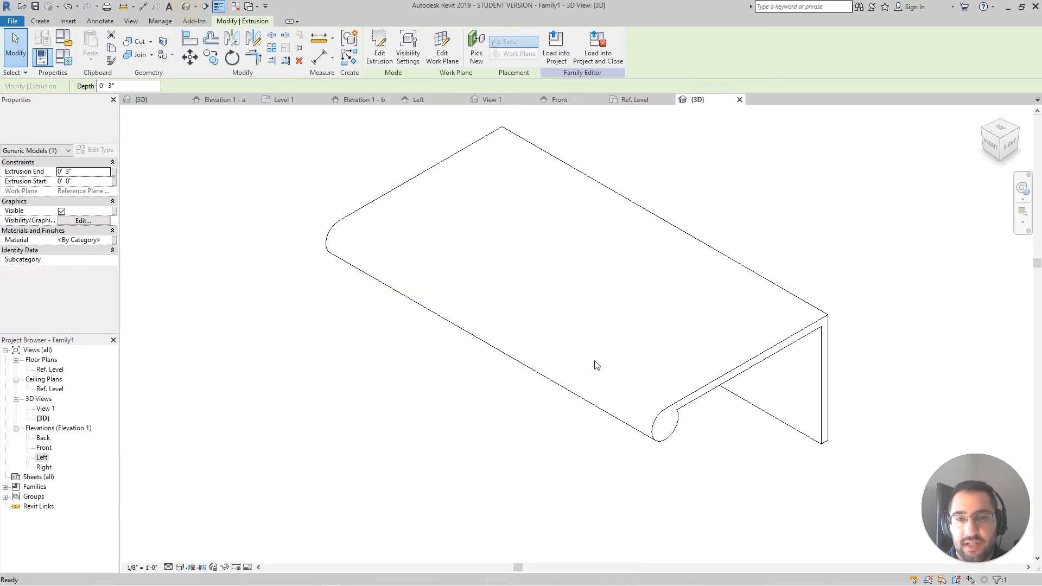
pyautogui.click(625, 377)
pyautogui.keyDown('shift'); pyautogui.moveTo(626, 378); pyautogui.dragTo(749, 361, button='middle'); pyautogui.keyUp('shift')
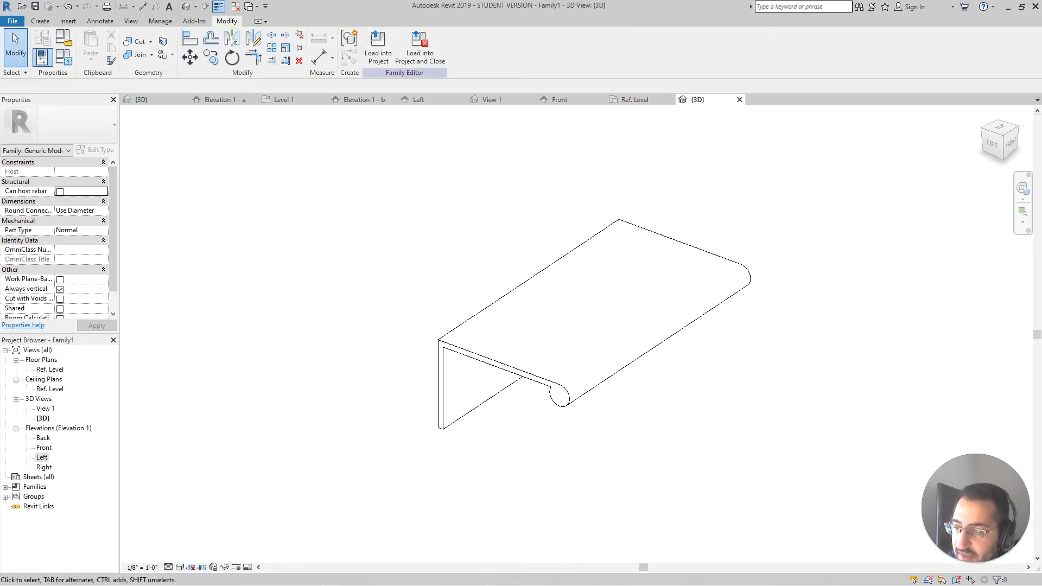
pyautogui.hotkey('alt', 'Tab')
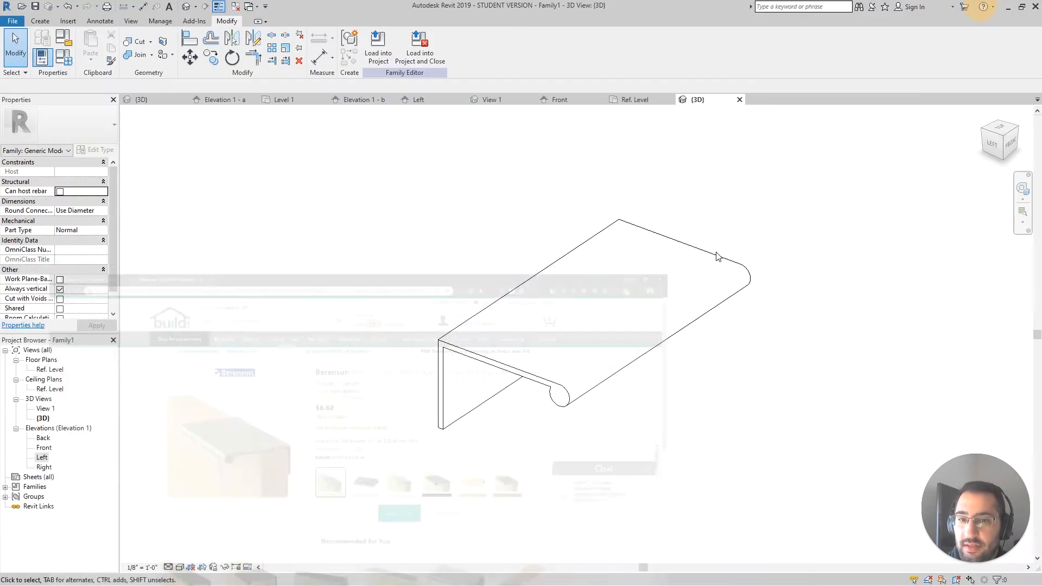
pyautogui.moveTo(597, 304)
pyautogui.keyDown('shift'); pyautogui.mouseDown(button='middle')
pyautogui.moveTo(643, 302)
pyautogui.moveTo(404, 226)
pyautogui.moveTo(526, 247)
pyautogui.moveTo(754, 207)
pyautogui.moveTo(765, 336)
pyautogui.moveTo(780, 331)
pyautogui.moveTo(723, 298)
pyautogui.moveTo(682, 203)
pyautogui.moveTo(488, 193)
pyautogui.moveTo(698, 223)
pyautogui.mouseUp(button='middle'); pyautogui.keyUp('shift')
pyautogui.scroll(2, 722, 228)
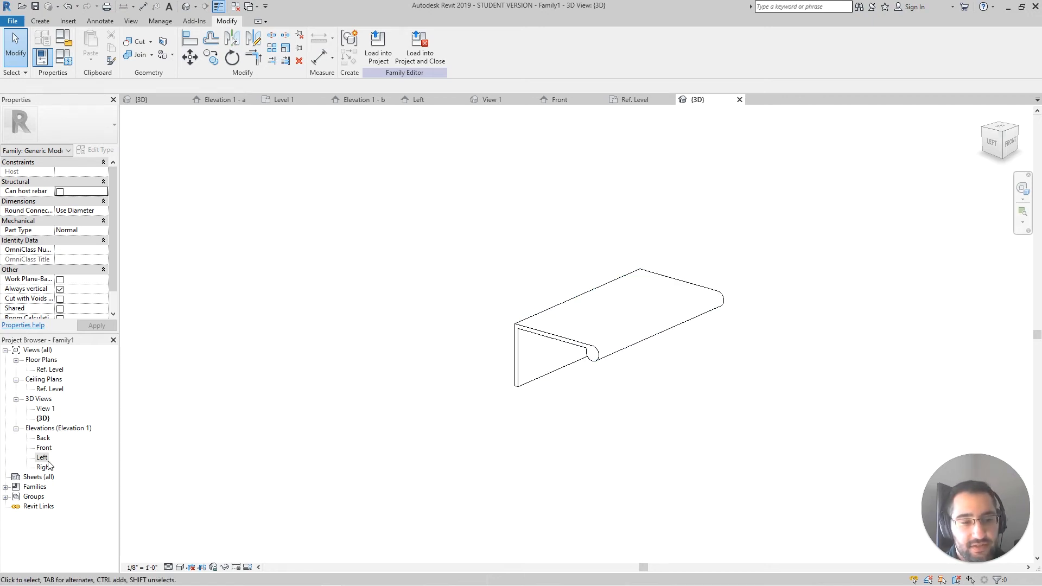
# Step: In the Front elevation, add an aligned dimension between the two ends of the handle, placed below it
pyautogui.doubleClick(45, 448)
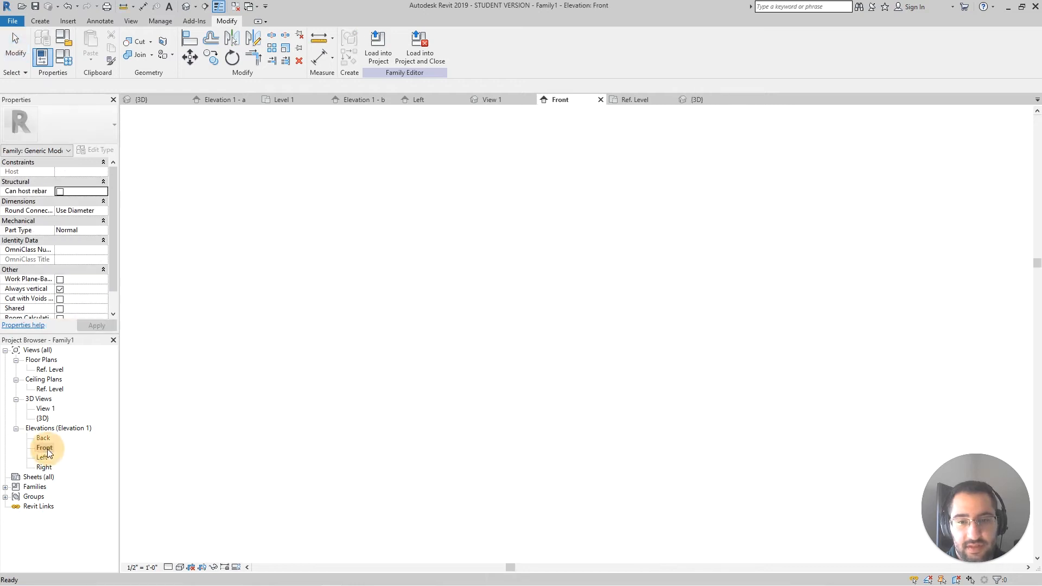
pyautogui.scroll(6, 553, 434)
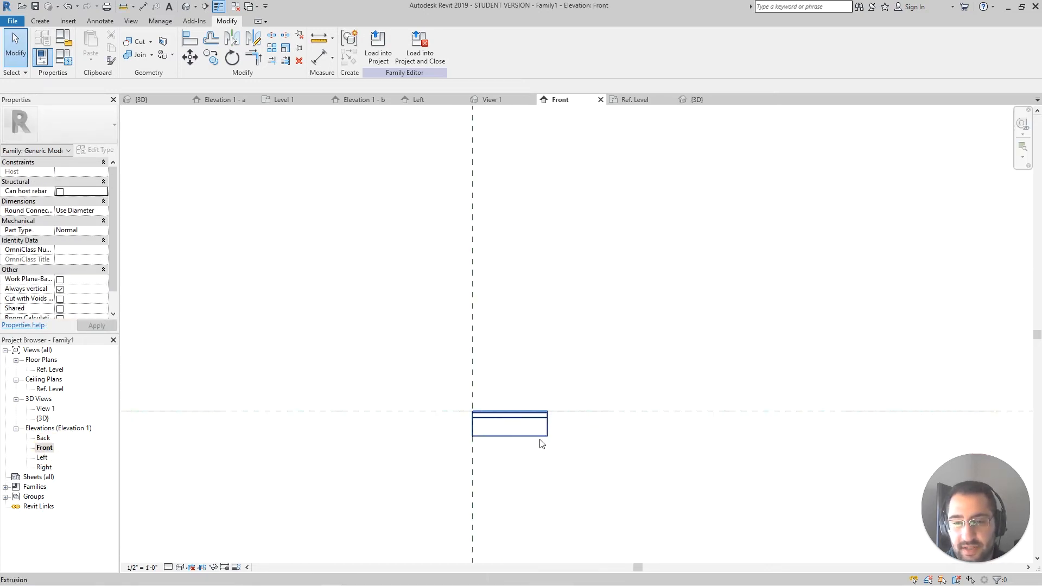
pyautogui.scroll(1, 574, 452)
pyautogui.moveTo(572, 448); pyautogui.dragTo(577, 413, button='middle')
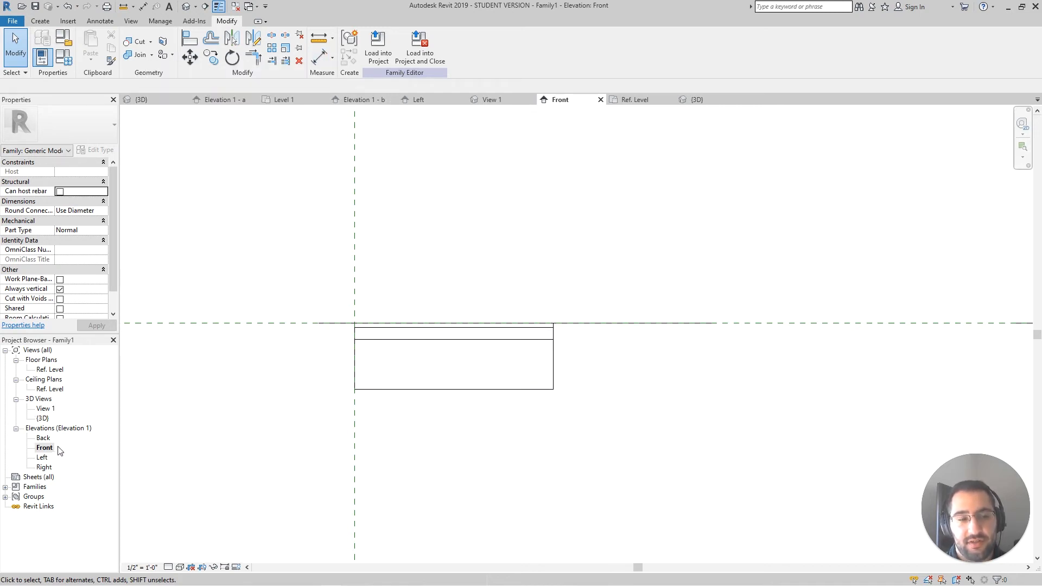
pyautogui.click(319, 56)
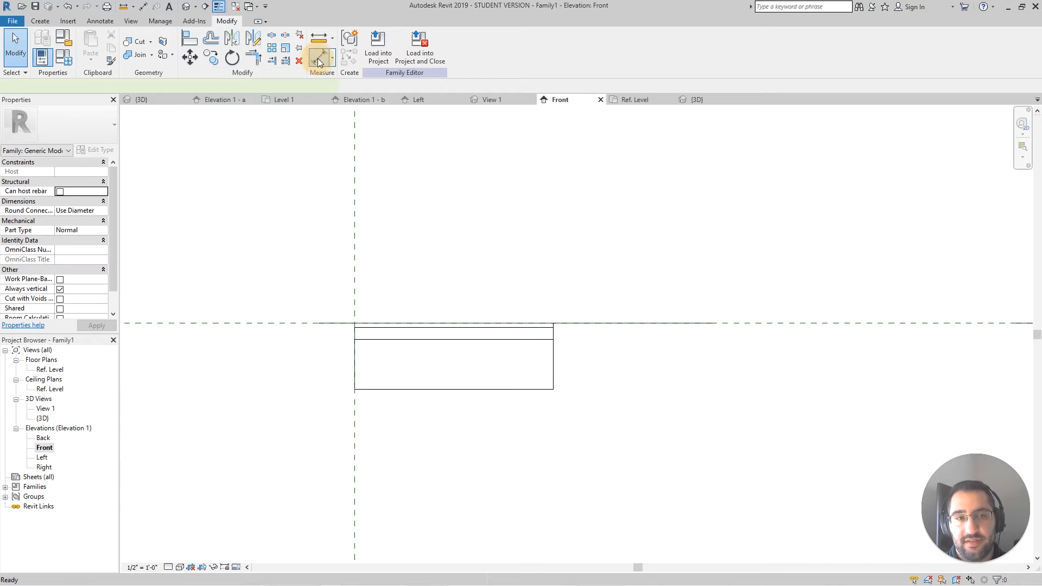
pyautogui.click(352, 372)
pyautogui.click(555, 369)
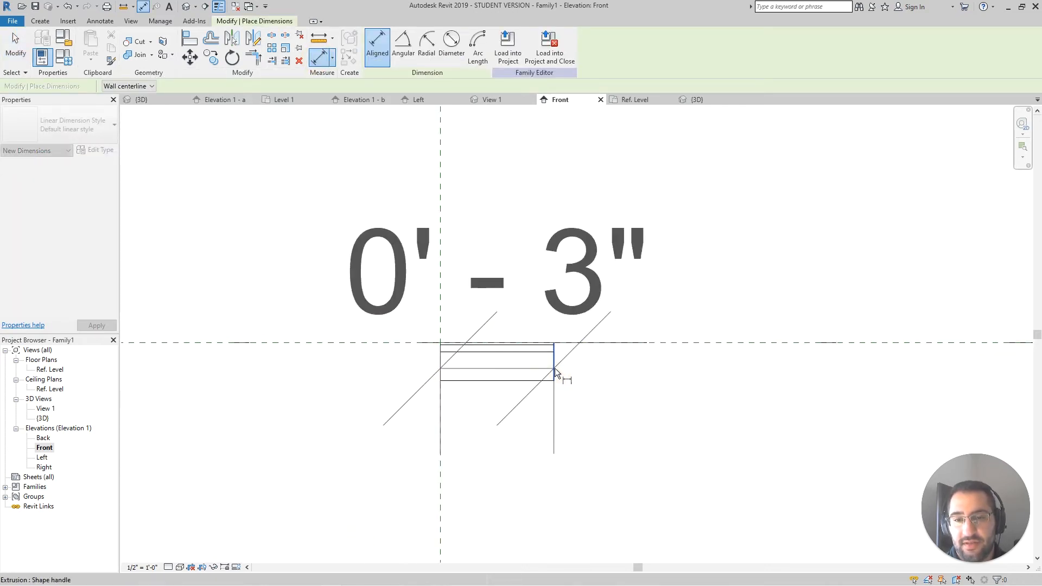
pyautogui.scroll(-3, 555, 368)
pyautogui.click(609, 464)
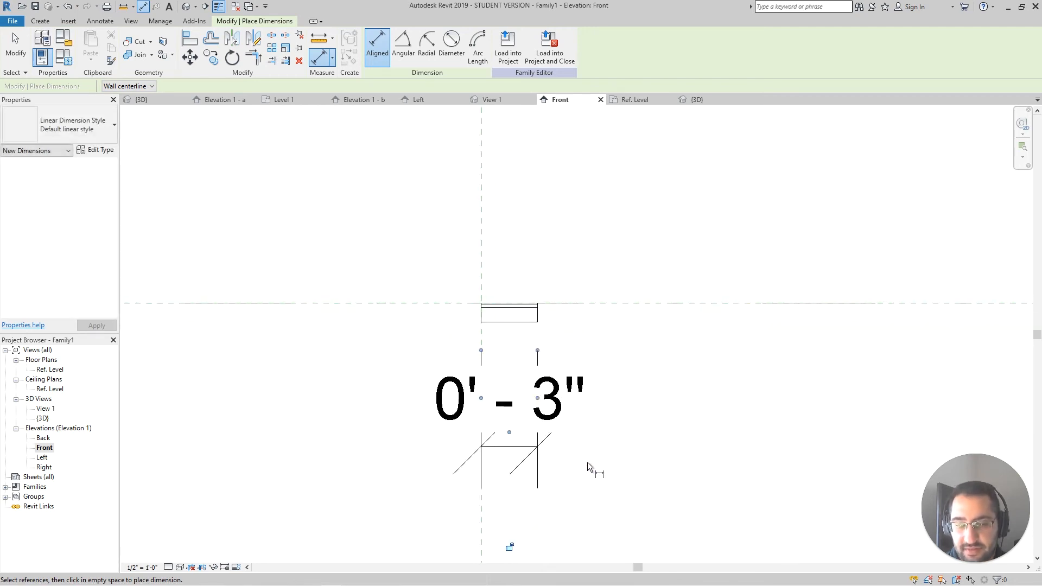
# Step: Label the dimension below the handle with a new instance family parameter named Handle Length, grouped under Dimensions
pyautogui.scroll(2, 620, 456)
pyautogui.moveTo(620, 456); pyautogui.dragTo(623, 438, button='middle')
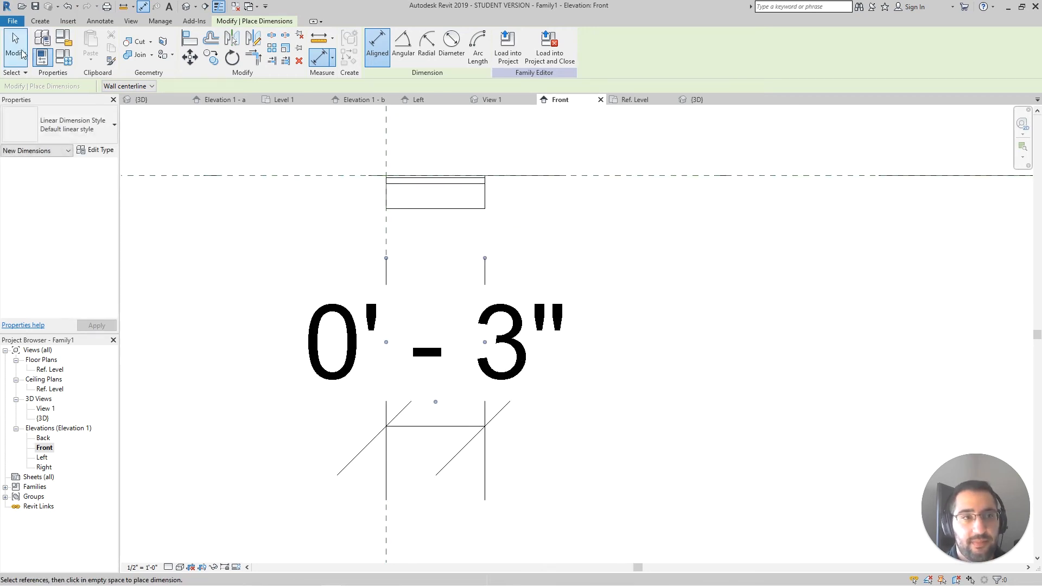
pyautogui.click(21, 53)
pyautogui.click(689, 320)
pyautogui.click(524, 326)
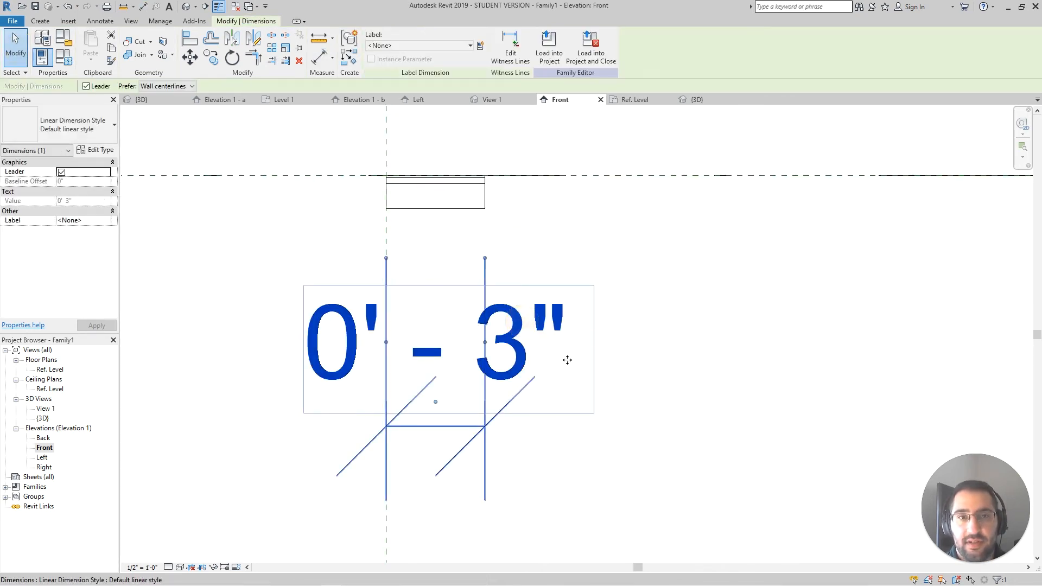
pyautogui.click(698, 315)
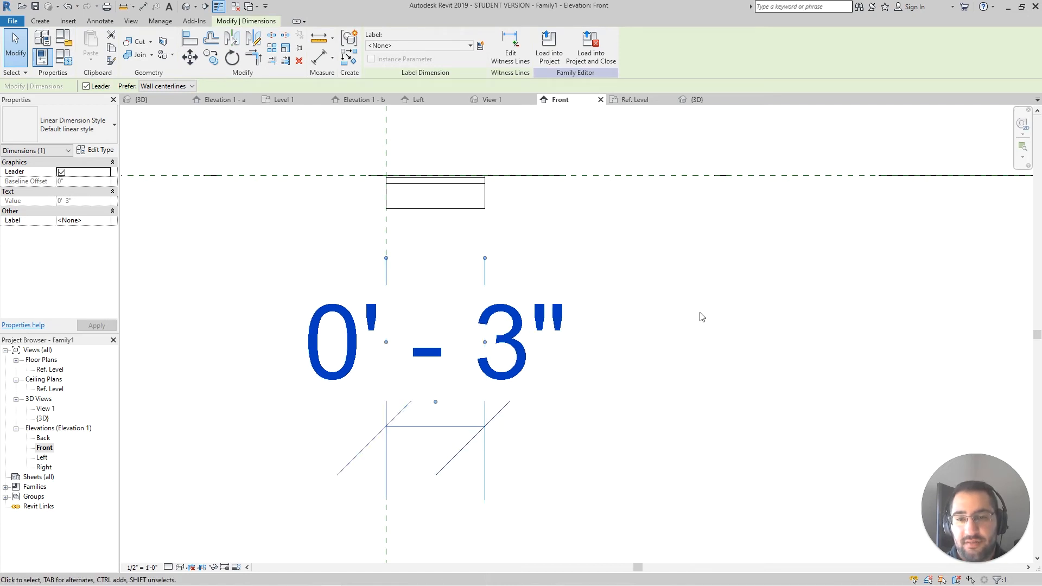
pyautogui.click(511, 325)
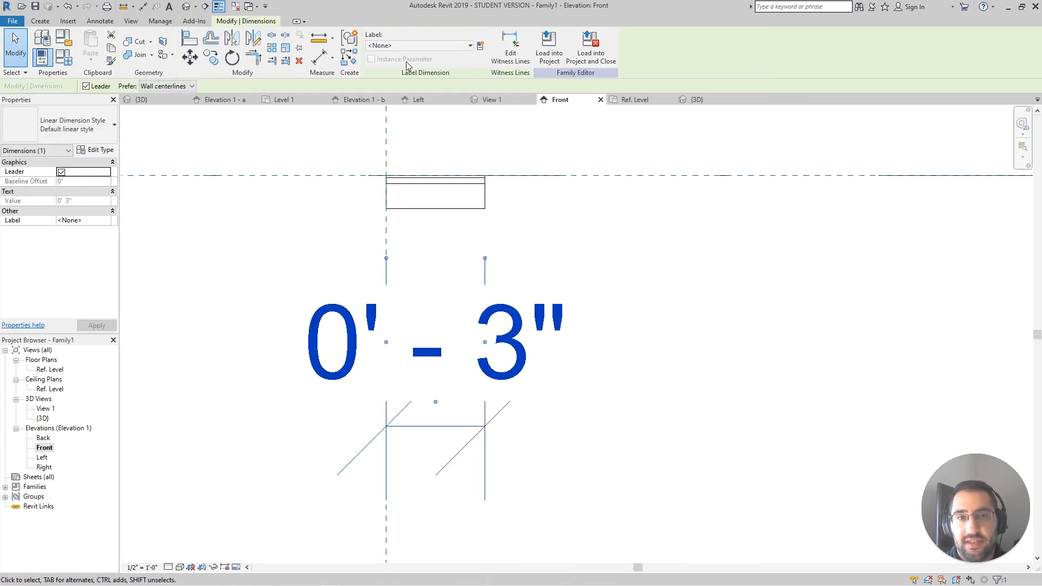
pyautogui.click(481, 48)
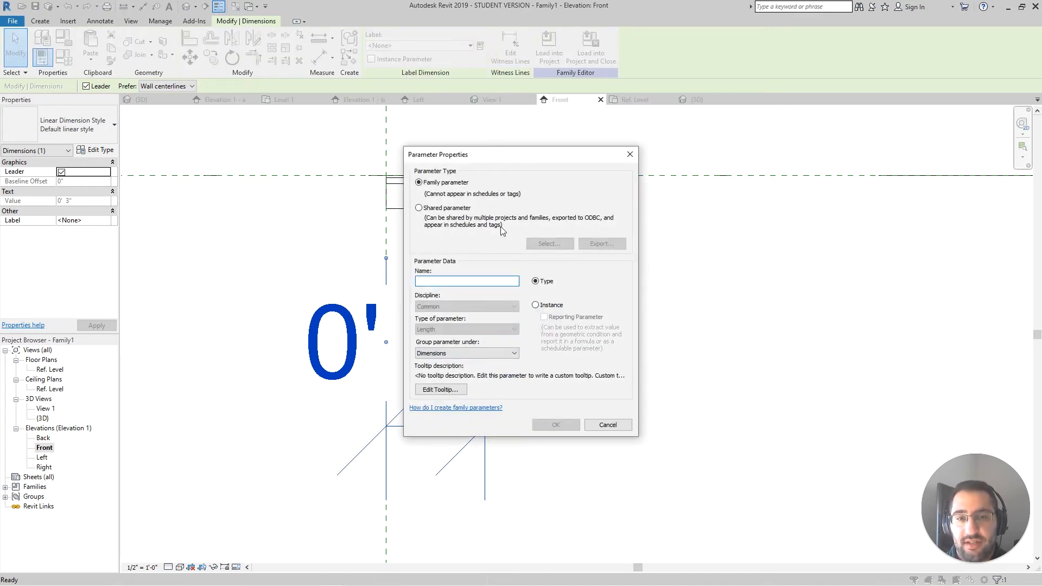
pyautogui.moveTo(496, 162); pyautogui.dragTo(608, 161)
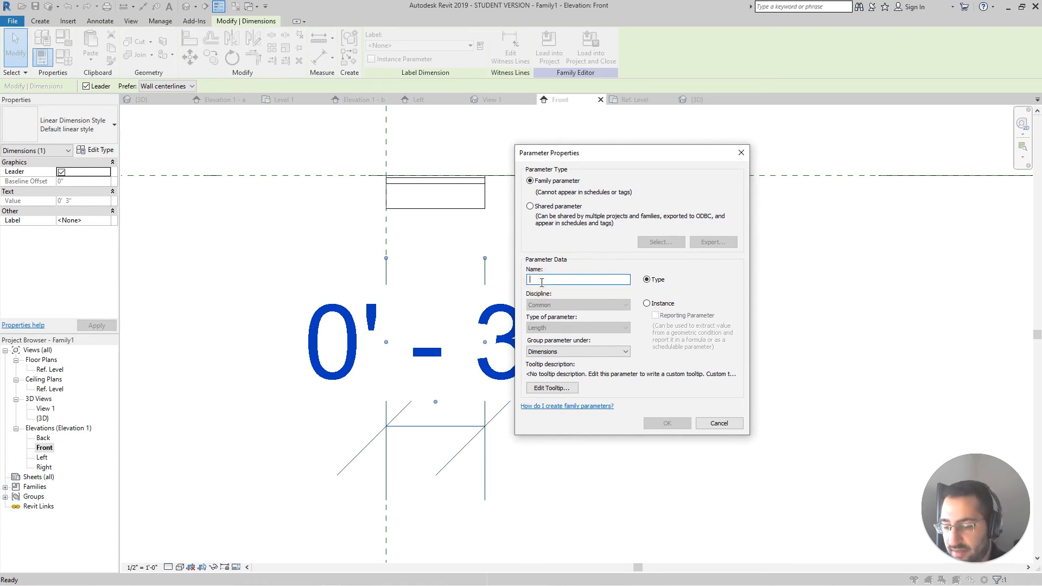
pyautogui.write('Handle Length')
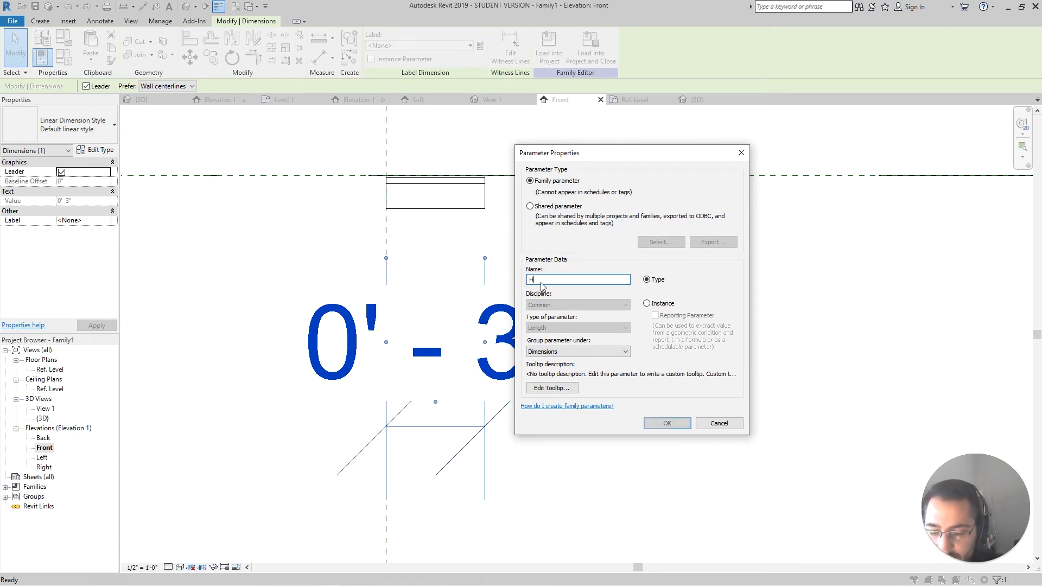
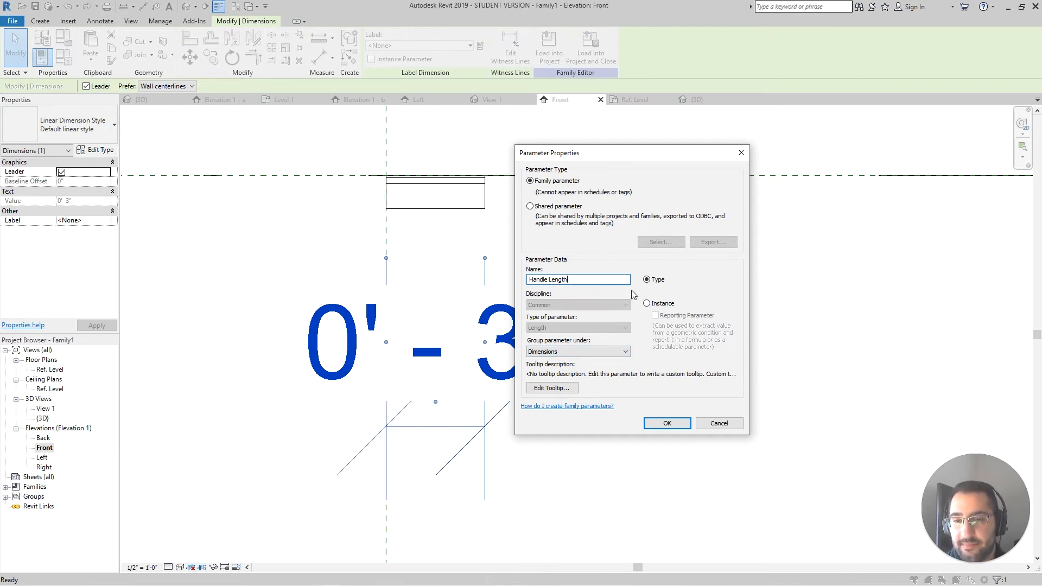
pyautogui.click(648, 304)
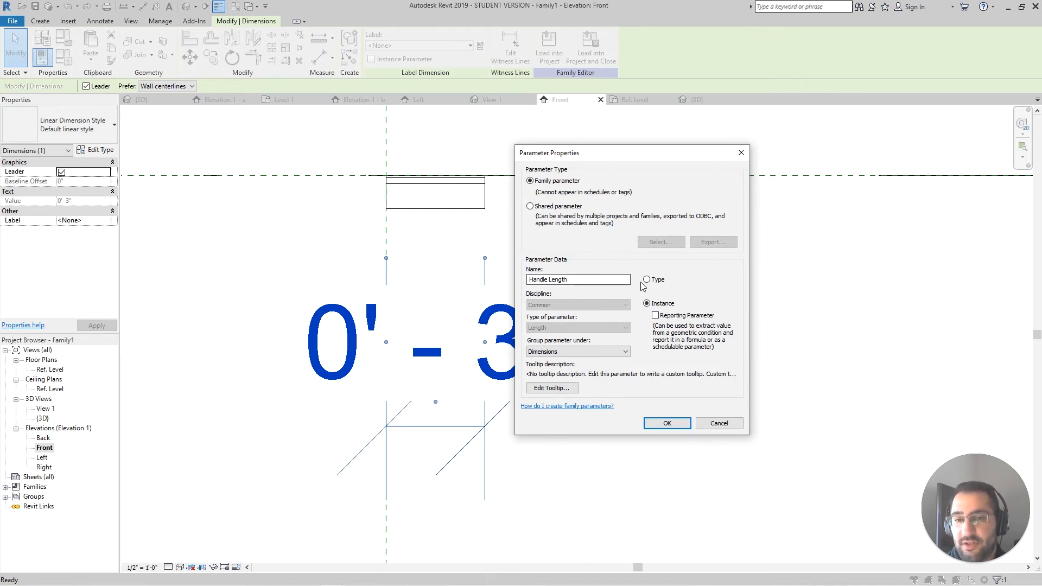
pyautogui.click(659, 424)
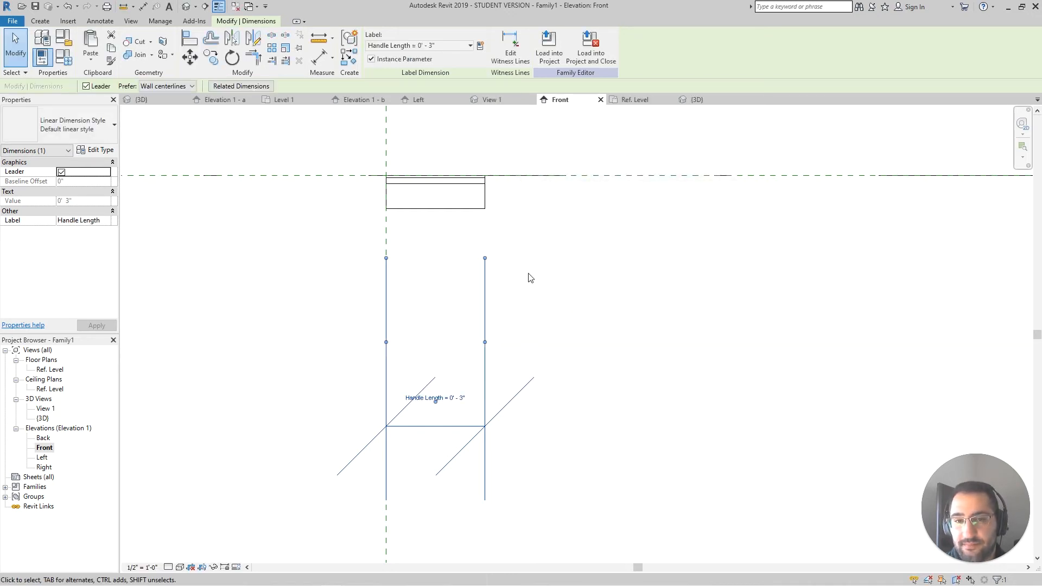
pyautogui.scroll(-2, 517, 288)
pyautogui.scroll(3, 456, 375)
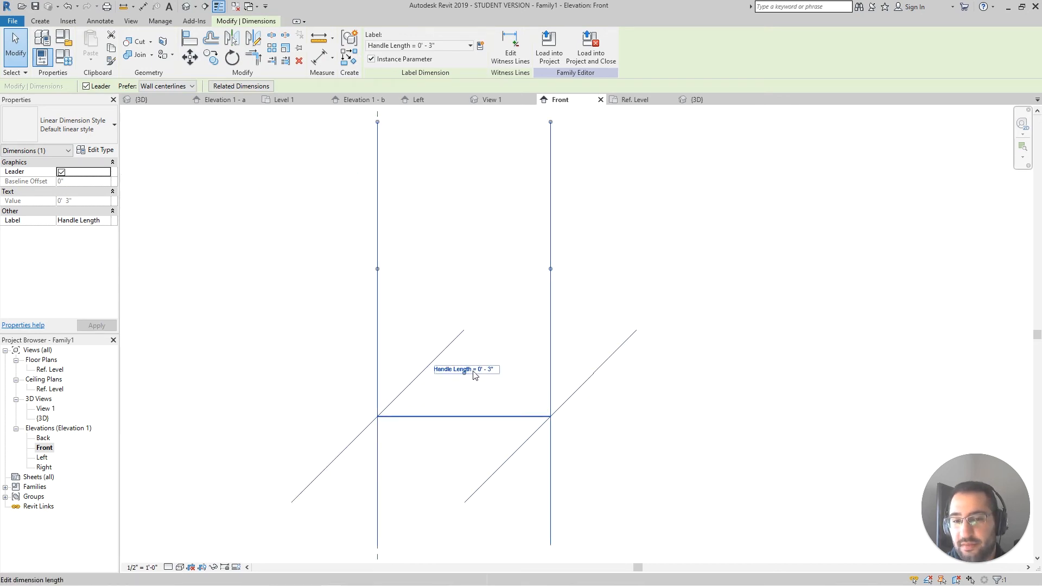
pyautogui.scroll(-2, 477, 375)
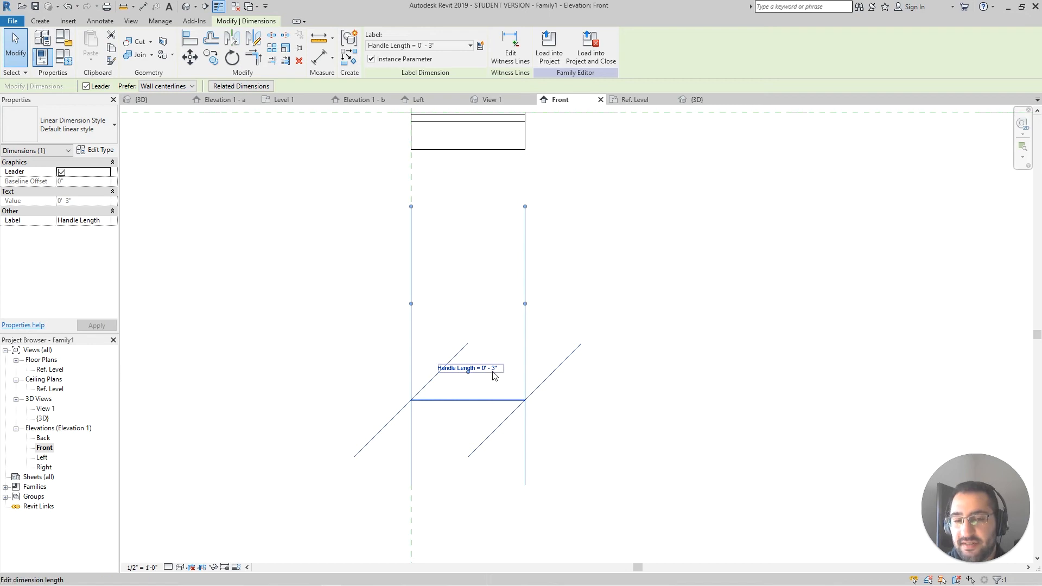
pyautogui.scroll(-2, 490, 374)
pyautogui.click(475, 521)
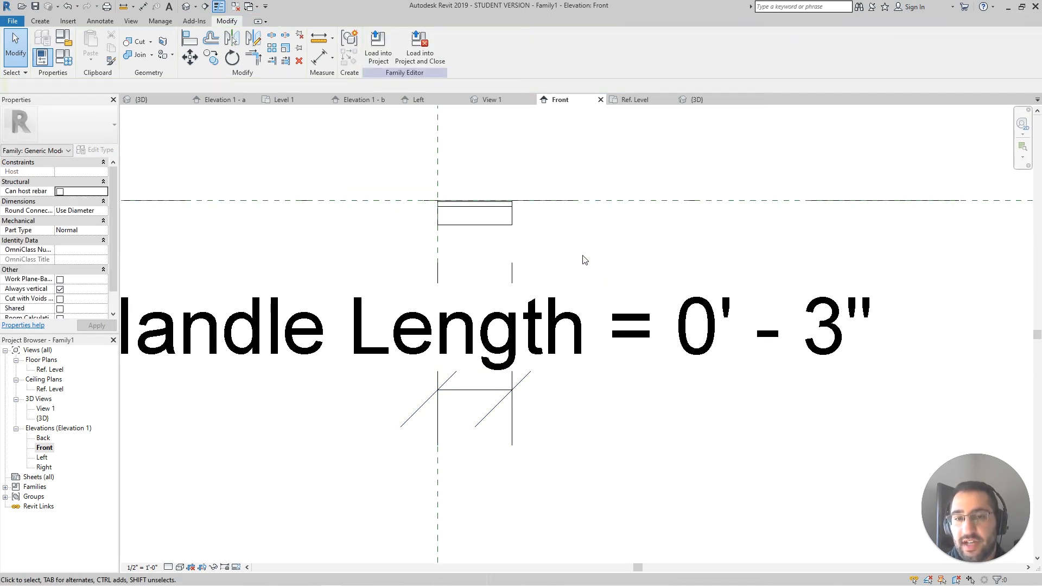
# Step: Add an aligned dimension across the handle's height in the Front elevation, placed beside its free end
pyautogui.scroll(-1, 581, 258)
pyautogui.moveTo(514, 256); pyautogui.dragTo(501, 286, button='middle')
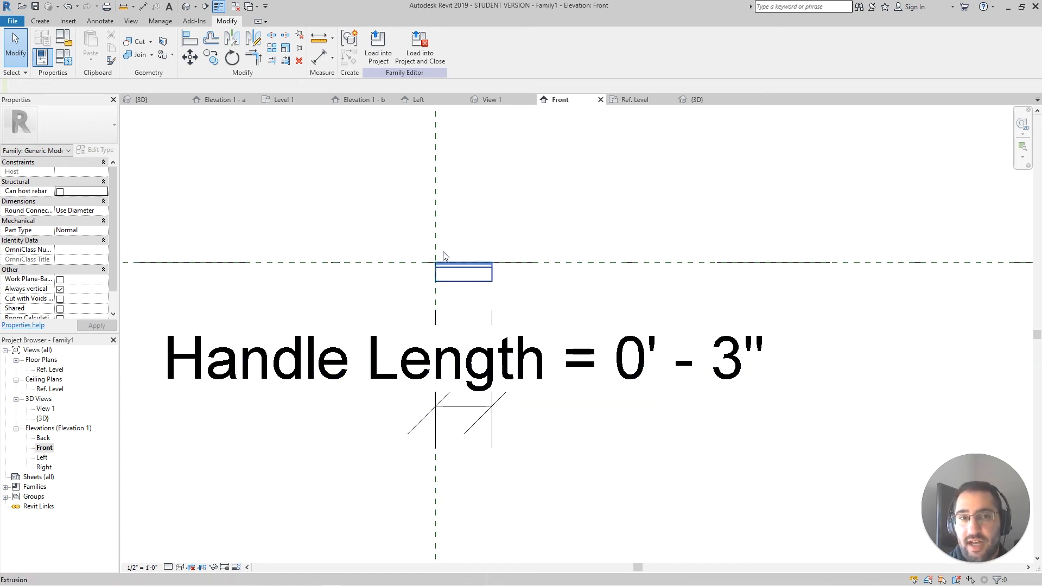
pyautogui.press('d')
pyautogui.press('i')
pyautogui.scroll(5, 487, 268)
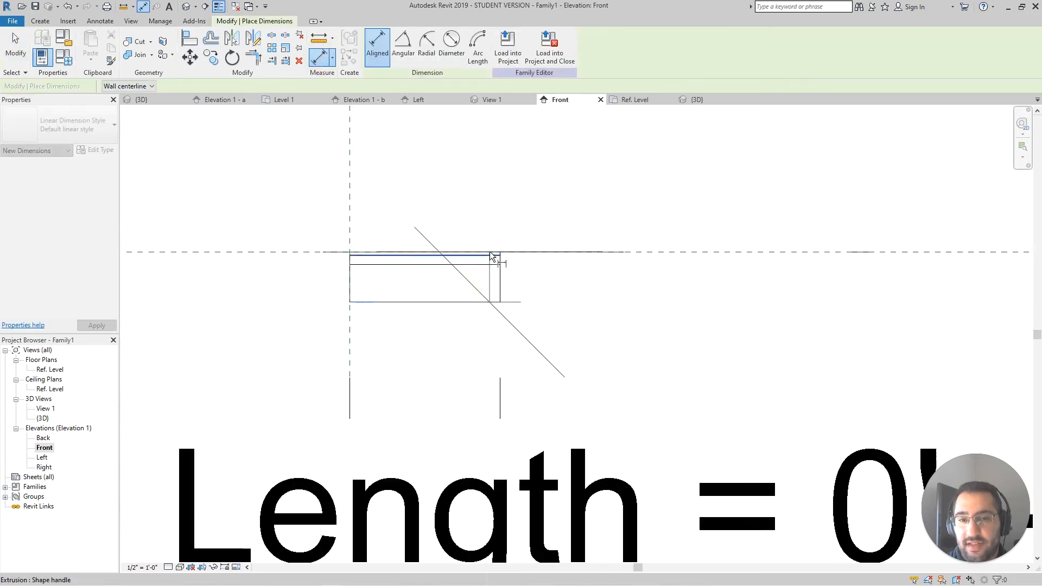
pyautogui.click(493, 255)
pyautogui.click(685, 327)
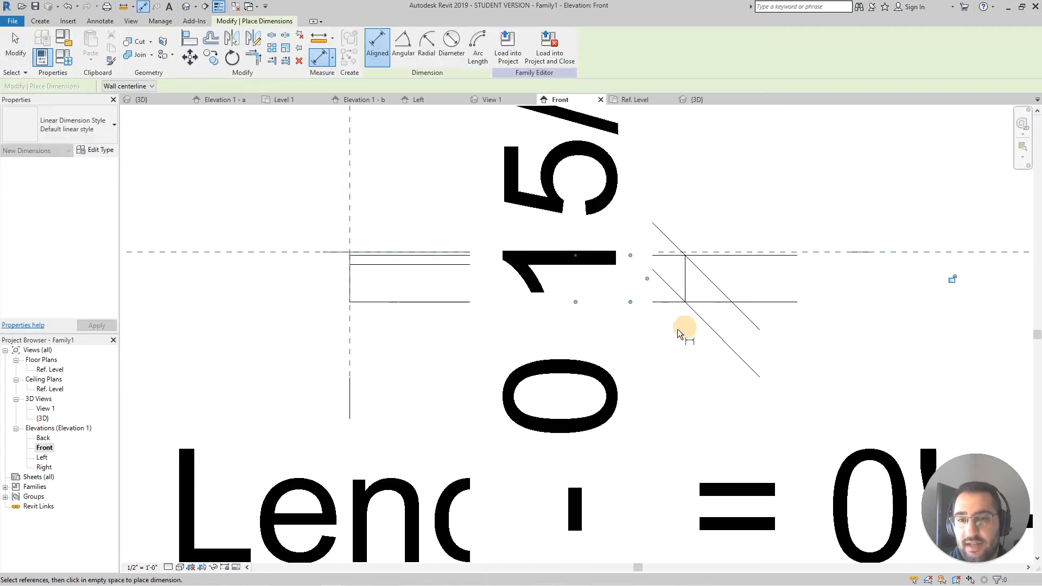
pyautogui.scroll(-3, 630, 330)
pyautogui.press('Escape')
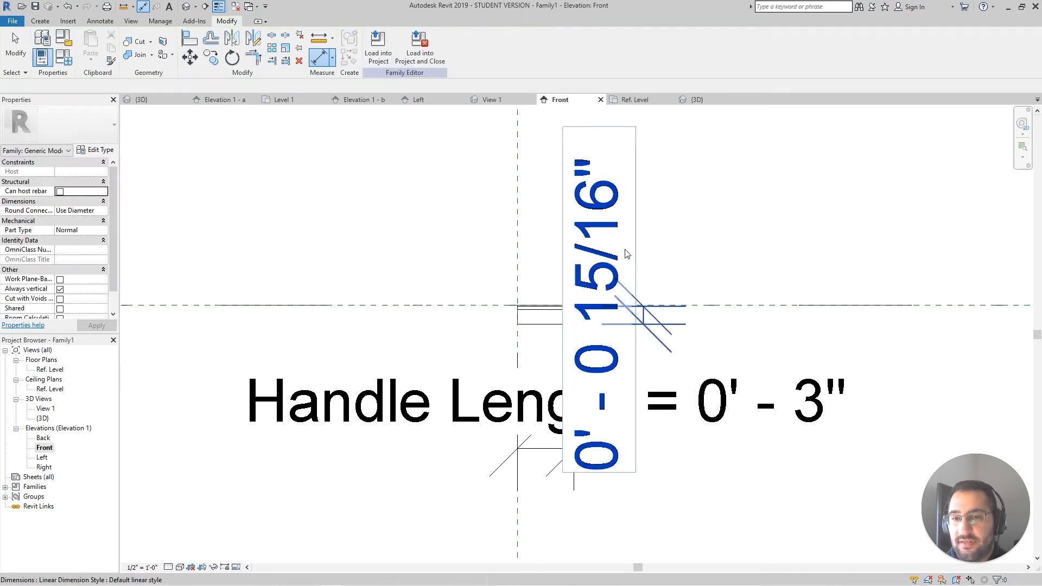
# Step: Try labelling the handle's height dimension with the Handle Length parameter, and undo the labelling
pyautogui.click(624, 250)
pyautogui.click(444, 48)
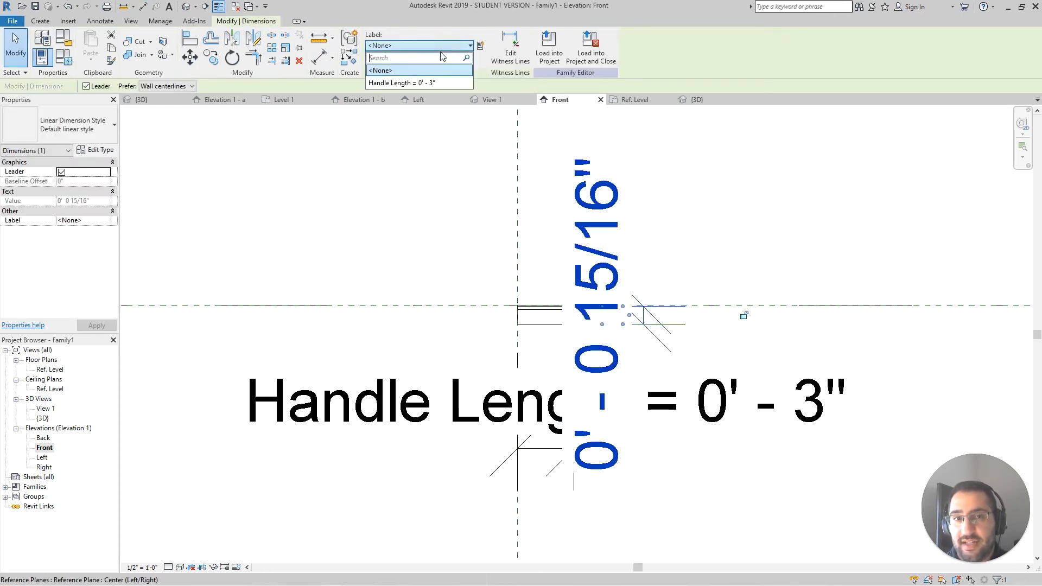
pyautogui.click(402, 83)
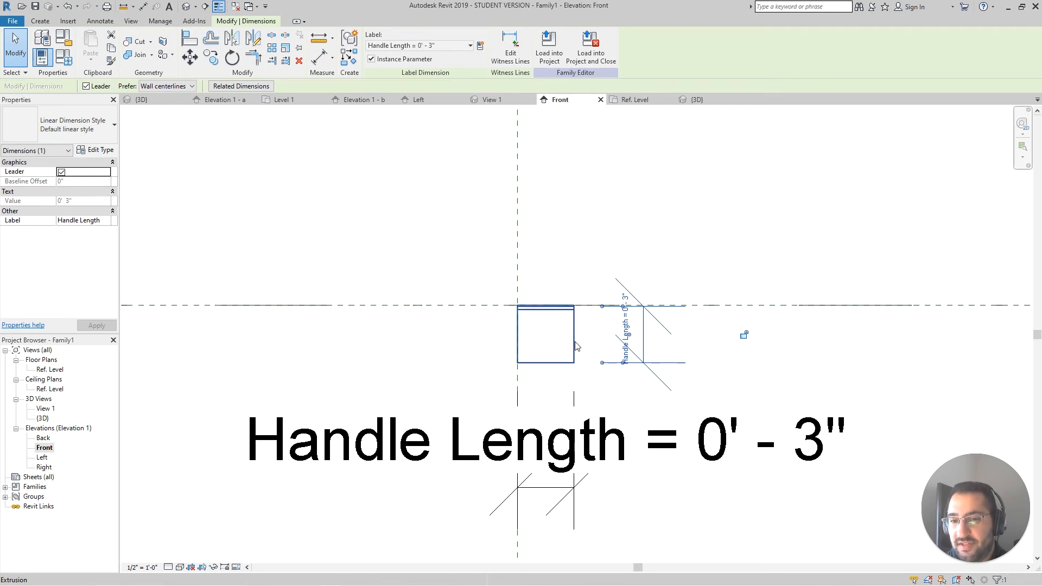
pyautogui.hotkey('ctrl', 'z')
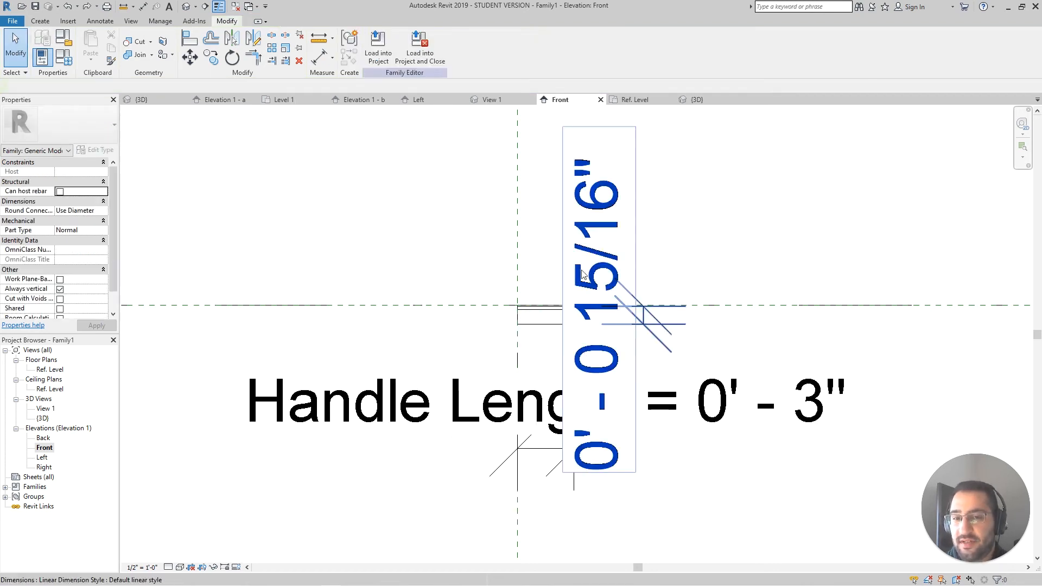
# Step: Delete the dimension across the handle's height
pyautogui.click(644, 329)
pyautogui.scroll(2, 629, 334)
pyautogui.press('Delete')
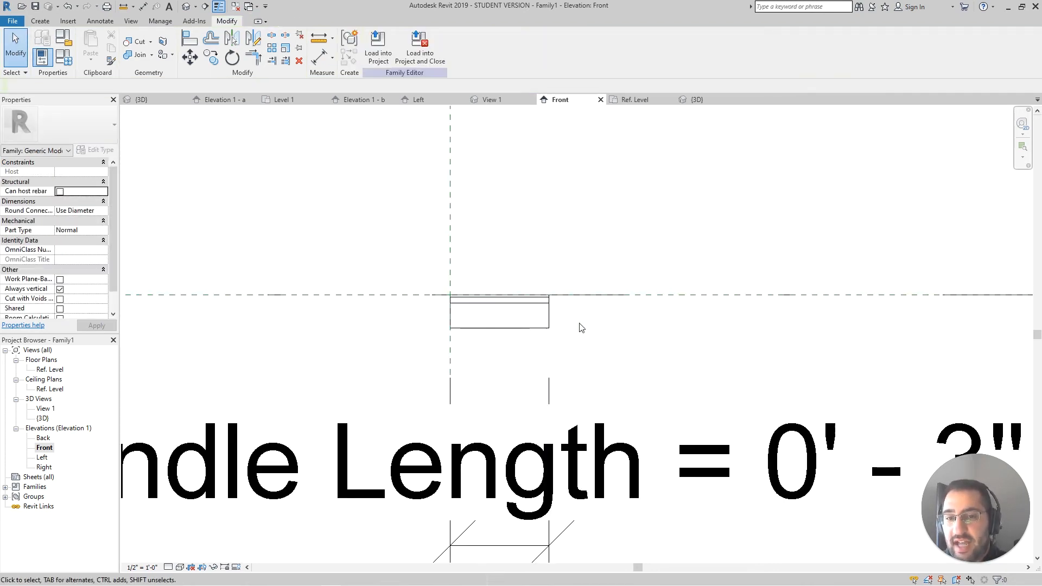
# Step: Examine the handle's profile in the Left elevation and its overall shape in the Front elevation and default 3D view
pyautogui.scroll(2, 576, 321)
pyautogui.scroll(-4, 530, 321)
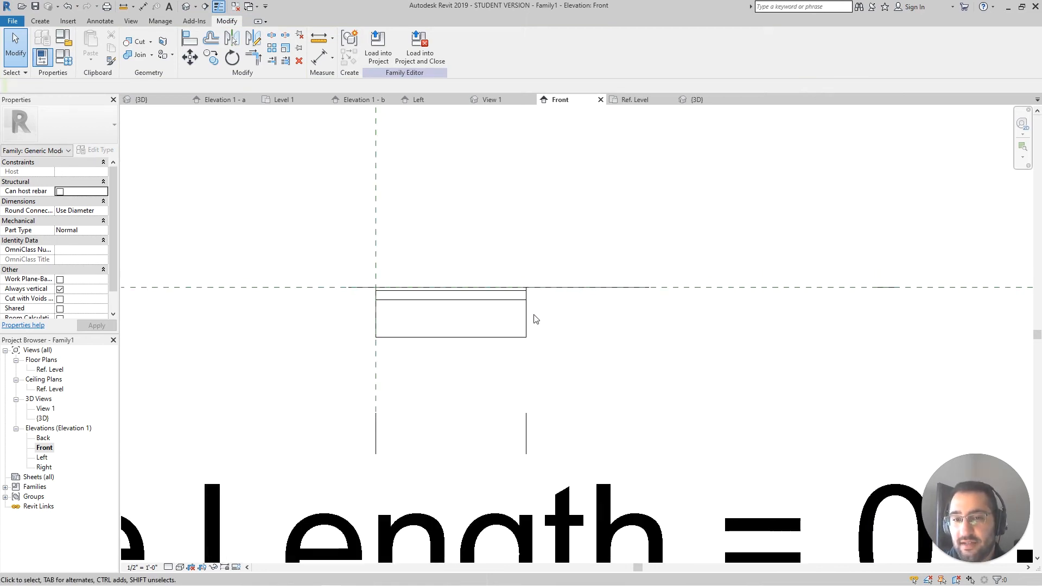
pyautogui.scroll(-2, 499, 350)
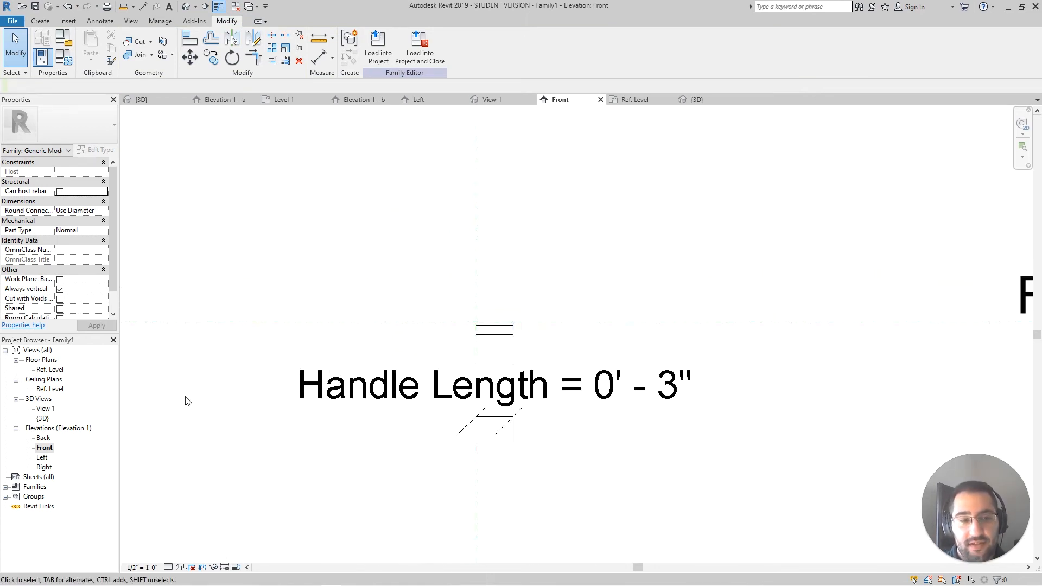
pyautogui.doubleClick(42, 459)
pyautogui.scroll(4, 486, 290)
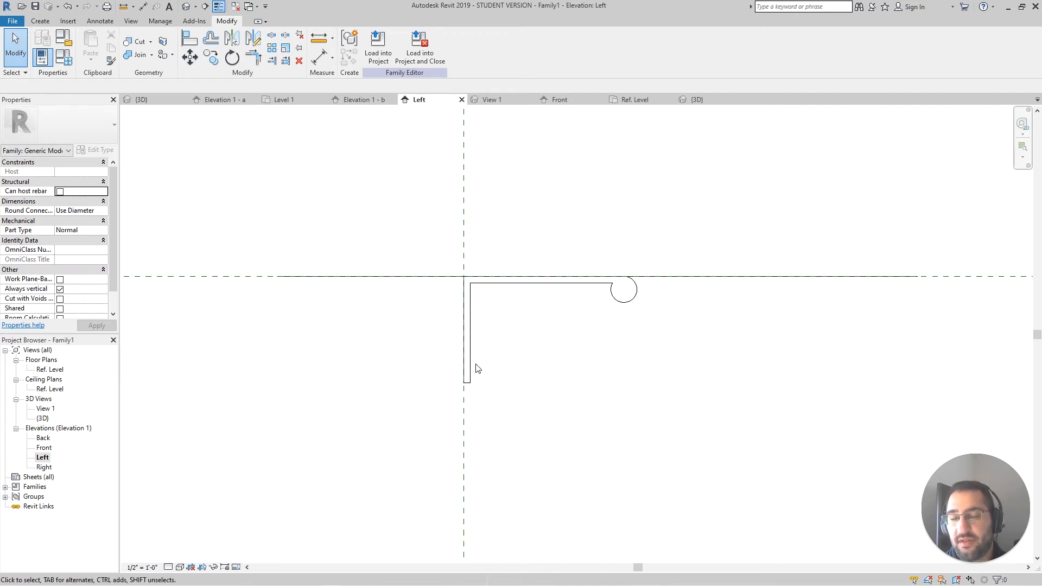
pyautogui.scroll(-4, 477, 364)
pyautogui.click(186, 6)
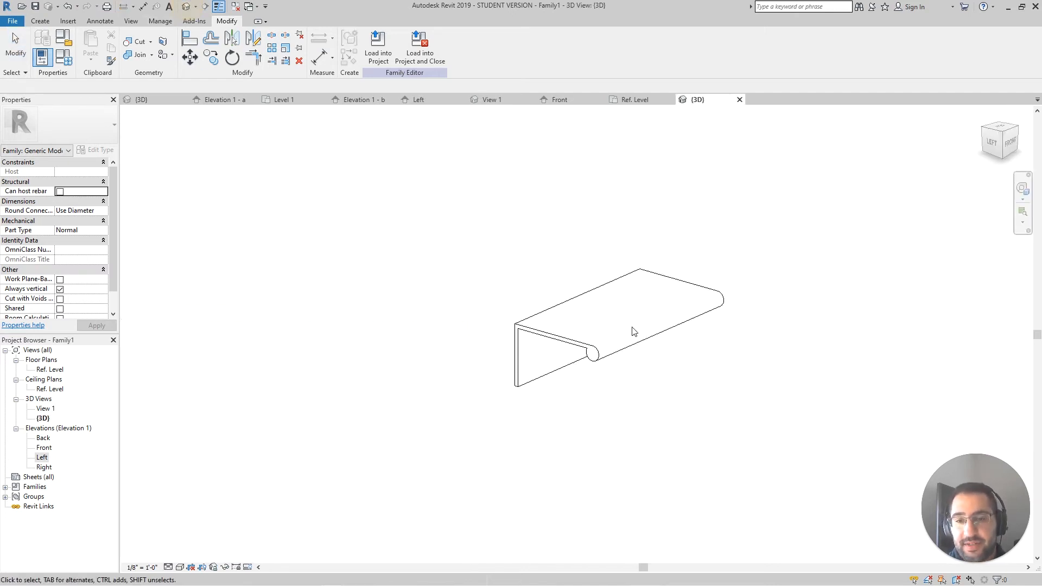
pyautogui.click(638, 351)
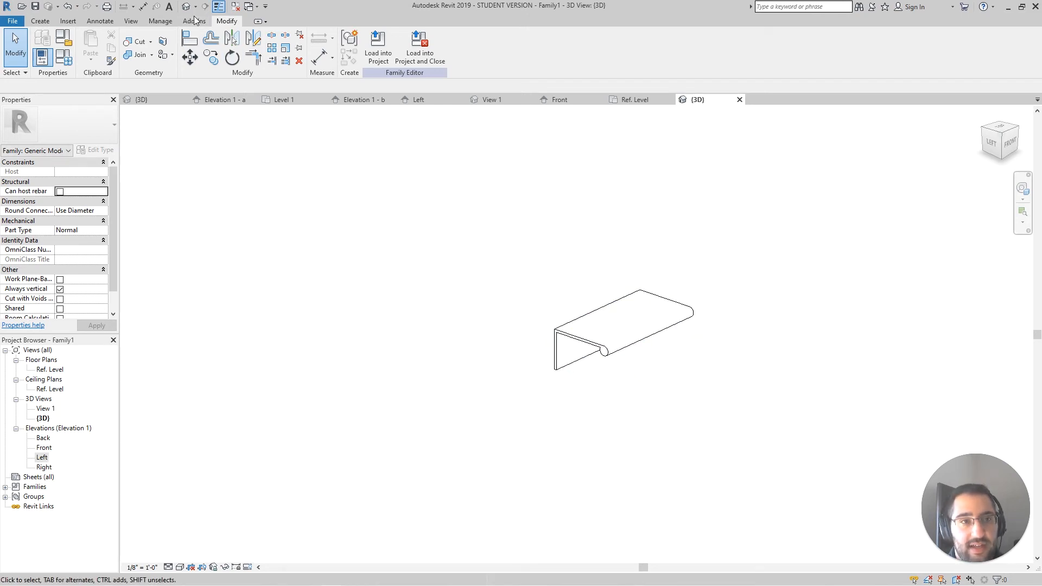
pyautogui.doubleClick(42, 458)
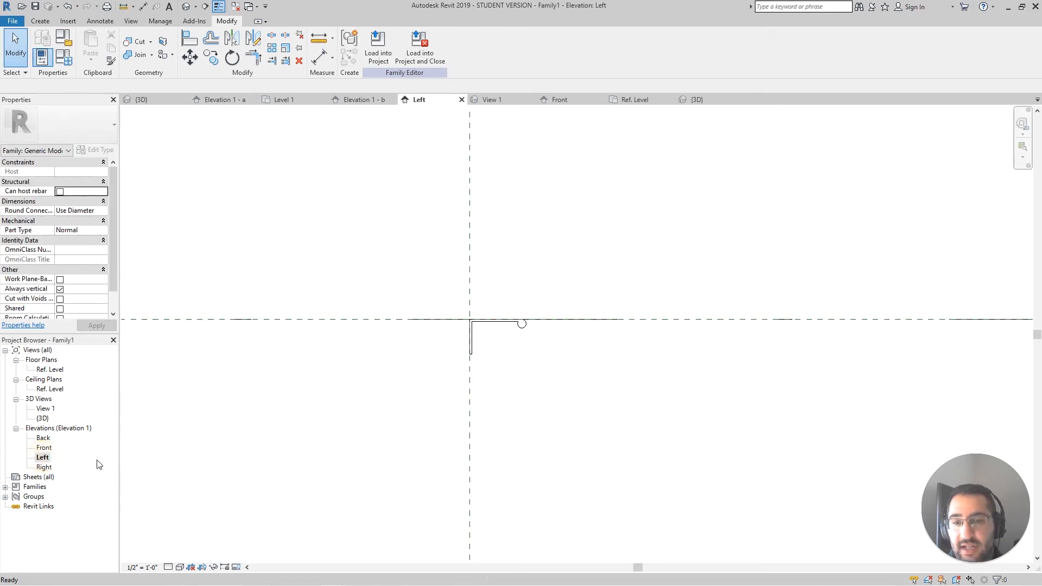
pyautogui.doubleClick(44, 448)
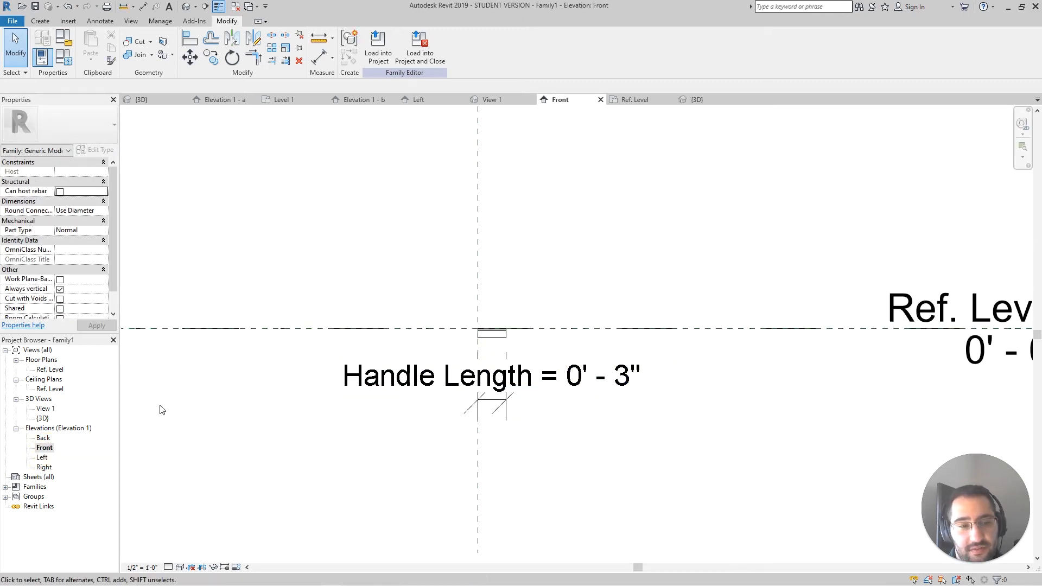
pyautogui.click(186, 8)
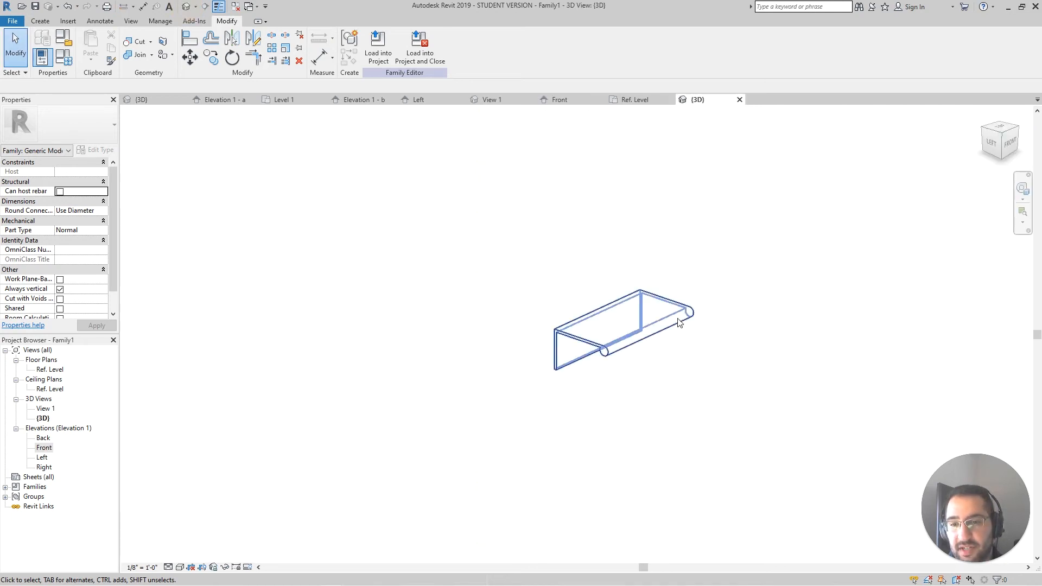
pyautogui.scroll(-3, 646, 325)
pyautogui.scroll(2, 649, 326)
pyautogui.scroll(2, 649, 327)
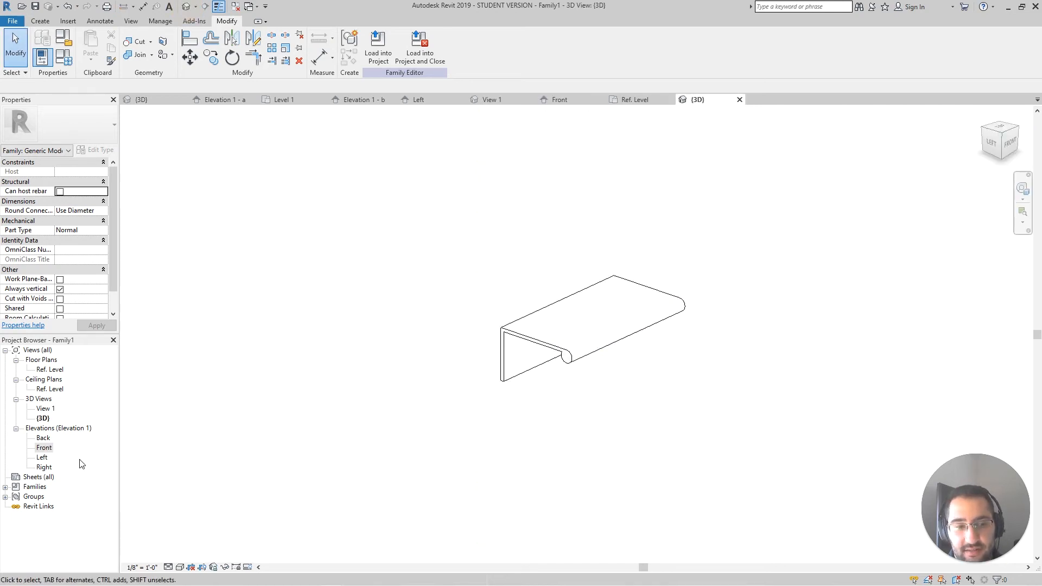
# Step: Return to the Front elevation and save the current family under the file name Handle
pyautogui.doubleClick(45, 448)
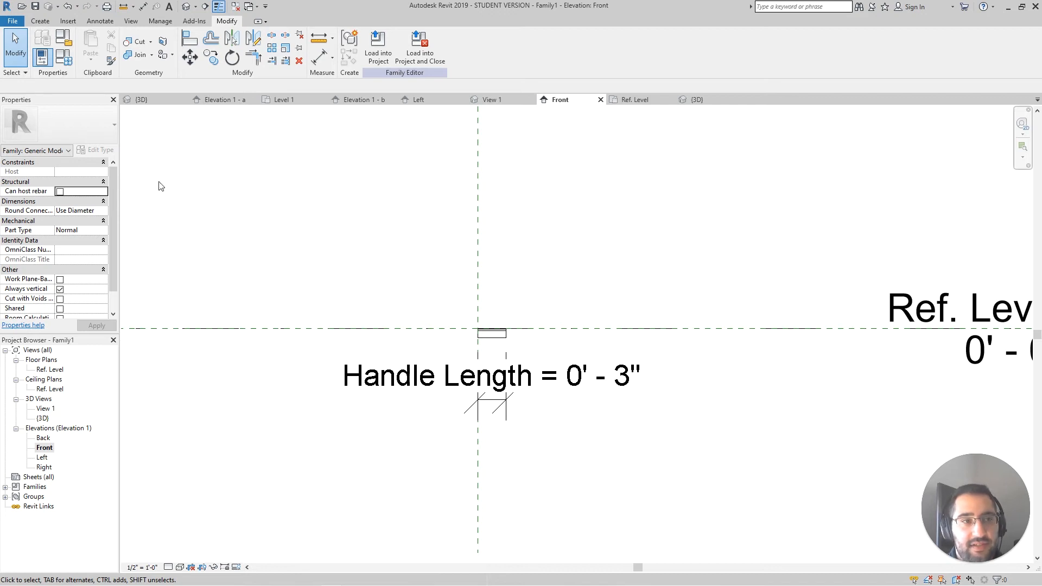
pyautogui.click(16, 23)
pyautogui.moveTo(50, 153)
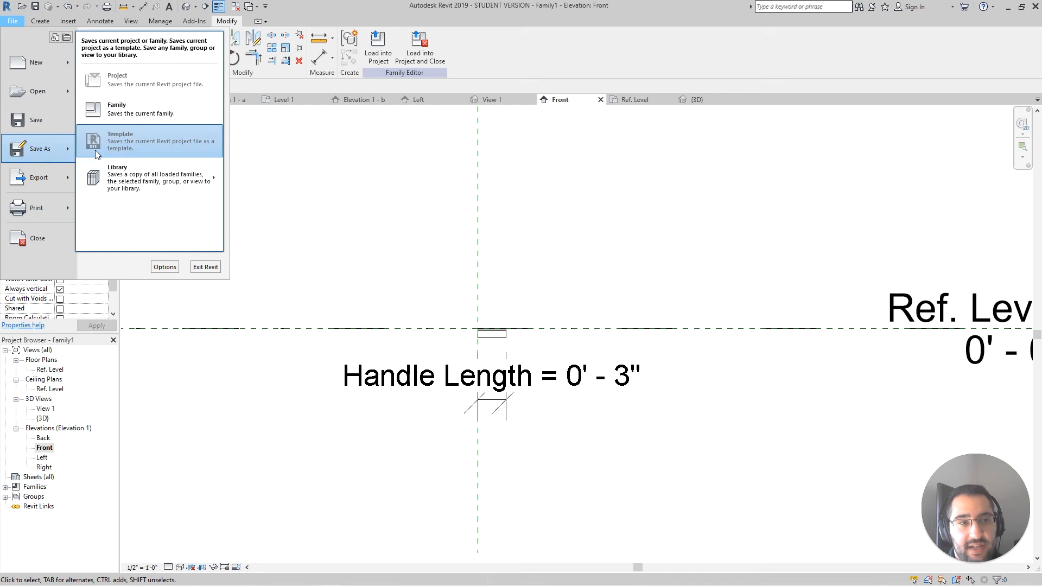
pyautogui.click(149, 117)
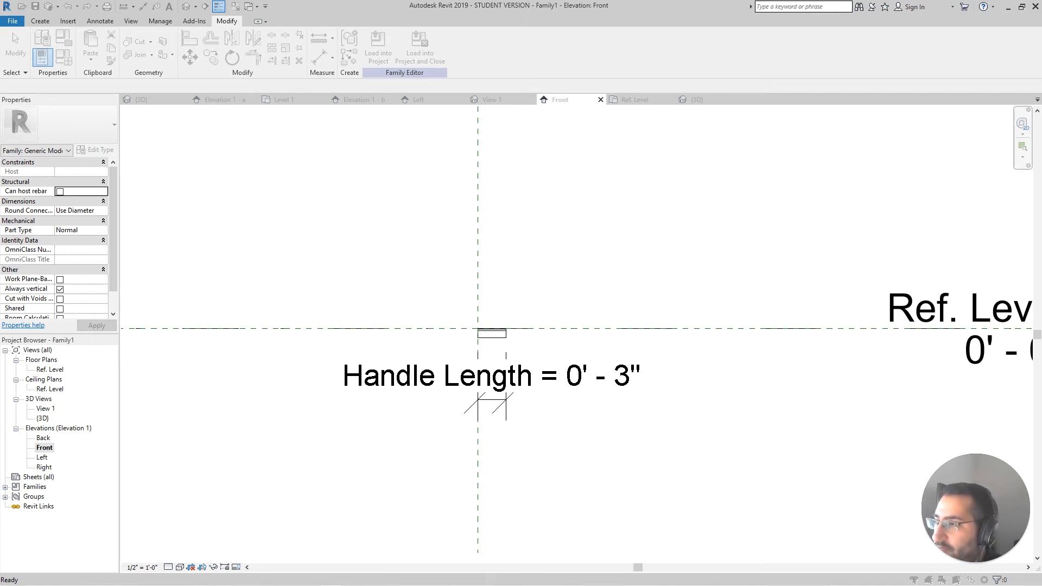
# Step: Review the Handle Length parameter in the family types, leaving its value as it is
pyautogui.scroll(2, 495, 323)
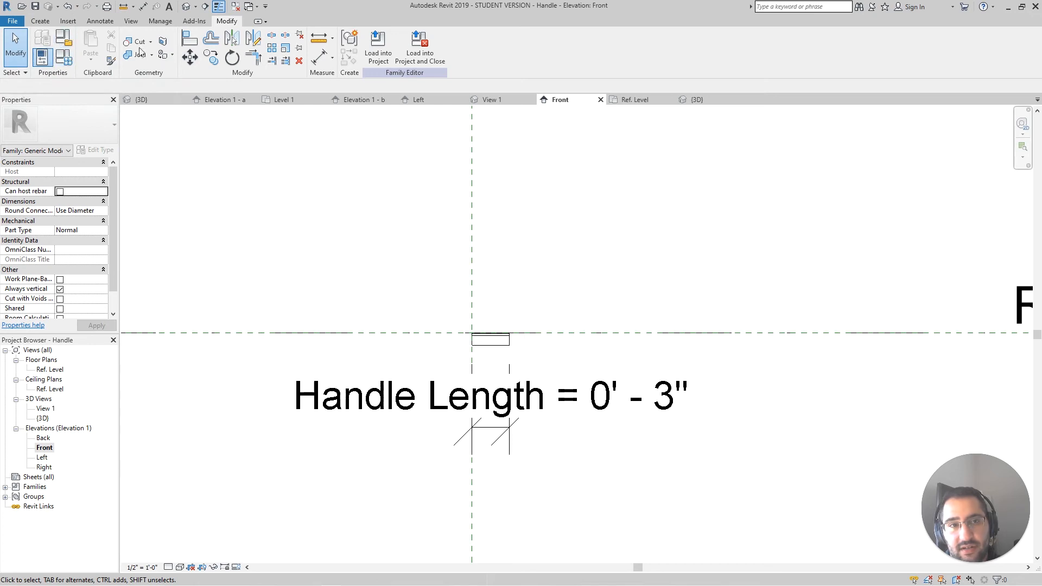
pyautogui.click(69, 57)
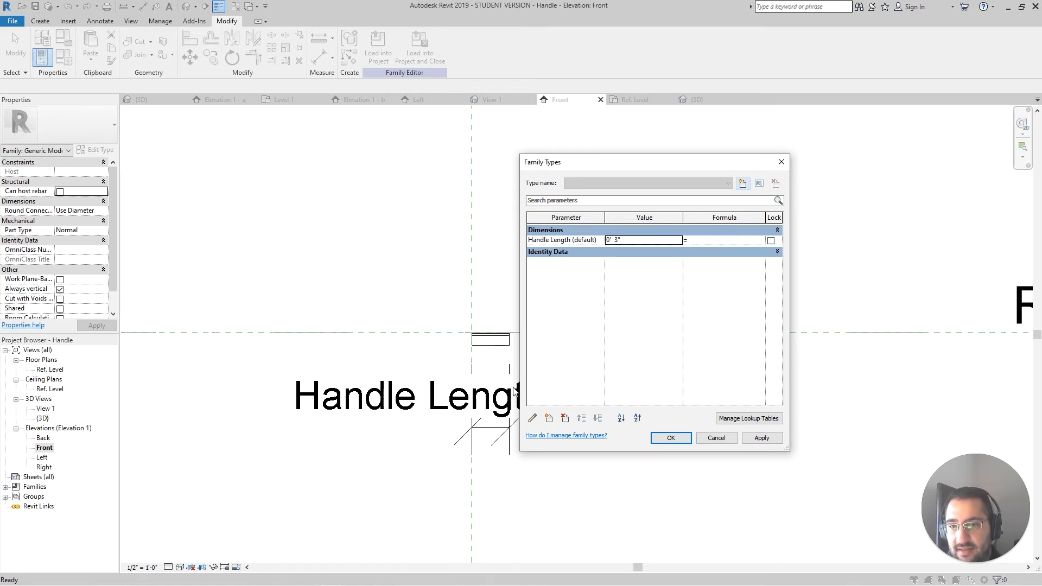
pyautogui.click(732, 443)
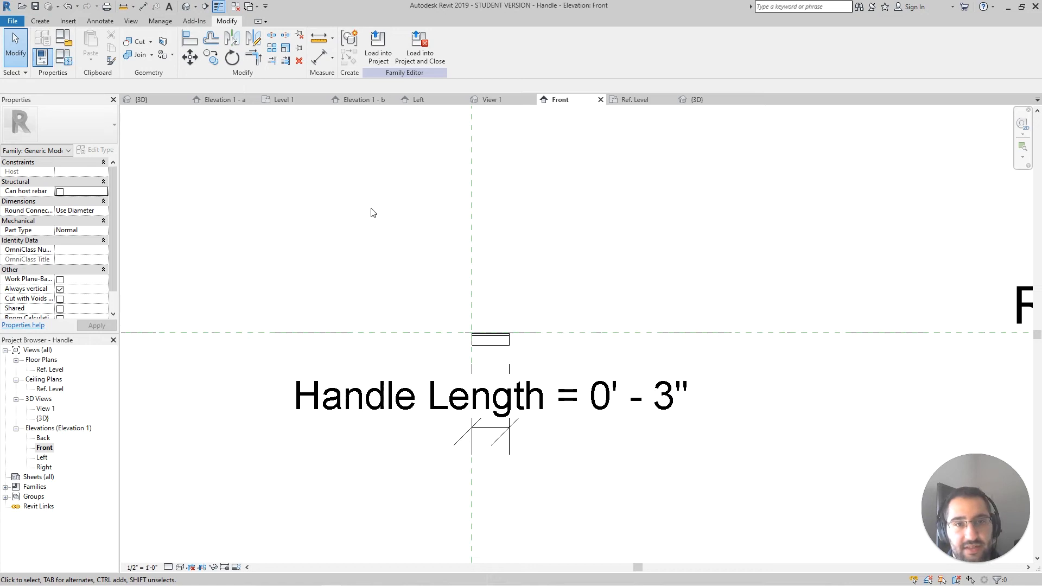
# Step: Load the Handle family into the Kitchen project and place one handle on the floor near the range in the 3D view
pyautogui.click(377, 55)
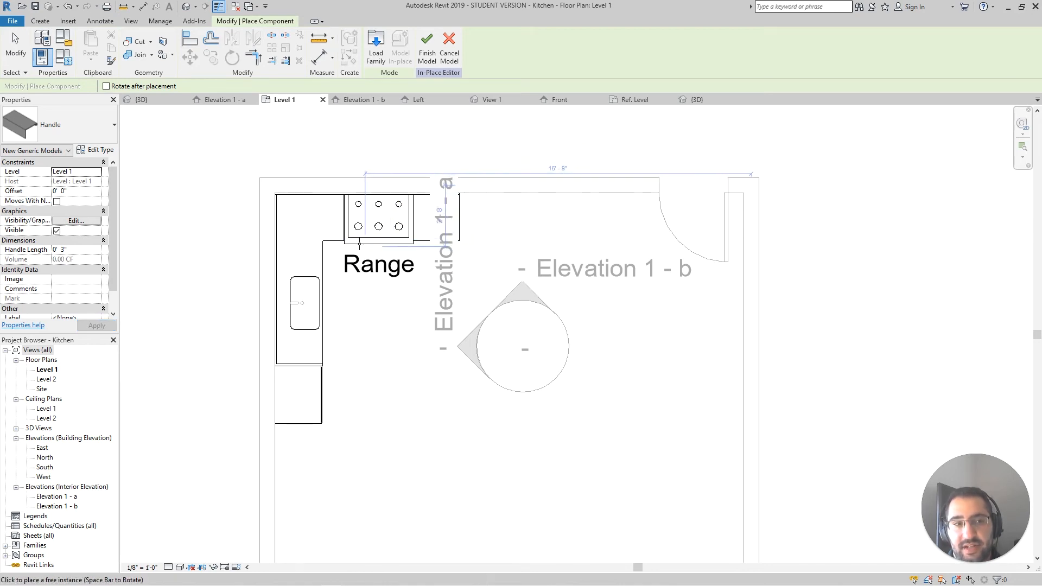
pyautogui.moveTo(393, 268); pyautogui.dragTo(438, 281, button='middle')
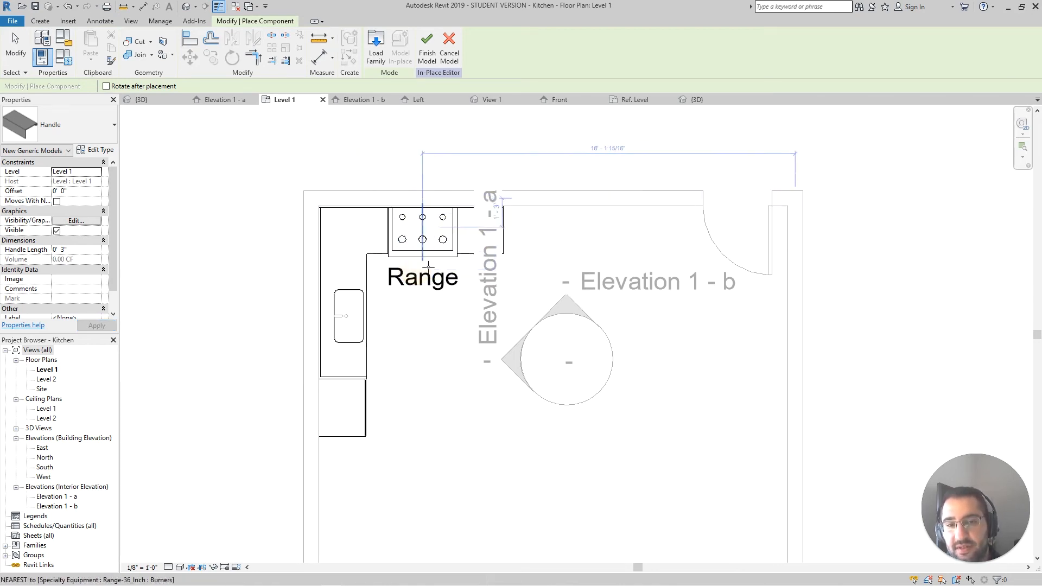
pyautogui.click(189, 7)
pyautogui.scroll(-1, 602, 489)
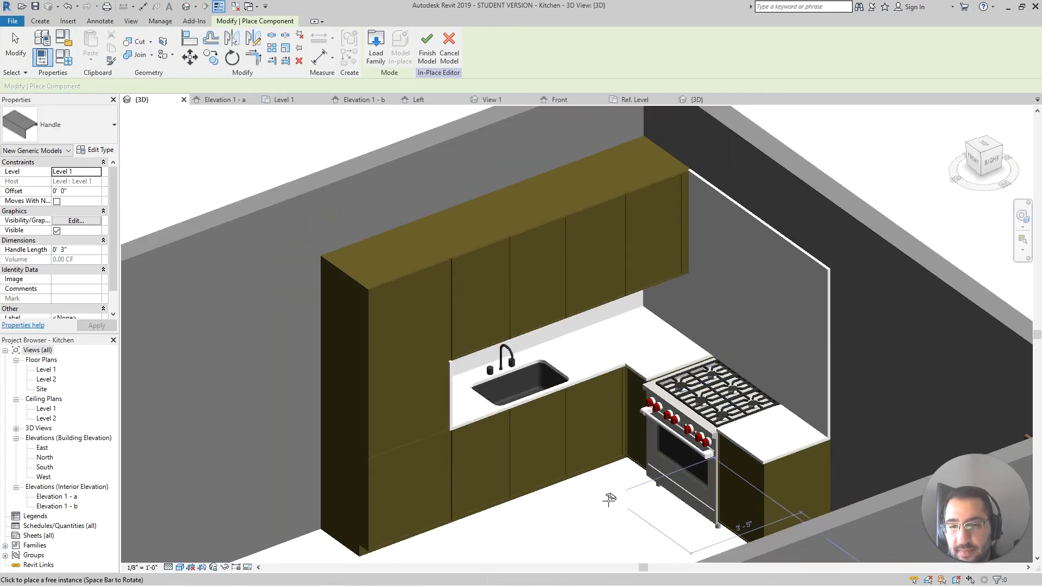
pyautogui.scroll(5, 599, 497)
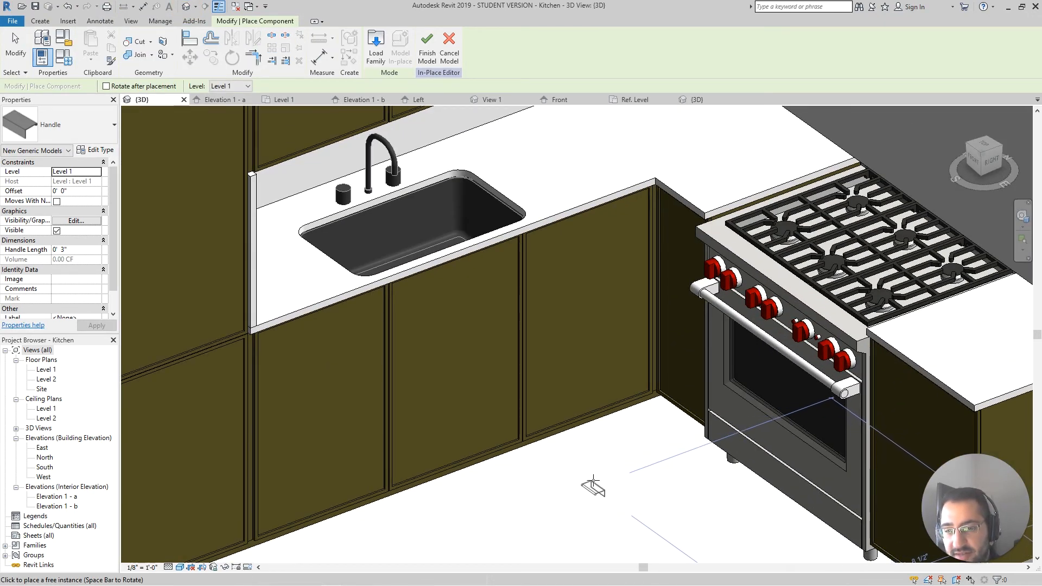
pyautogui.click(605, 469)
pyautogui.scroll(1, 657, 504)
pyautogui.scroll(3, 657, 511)
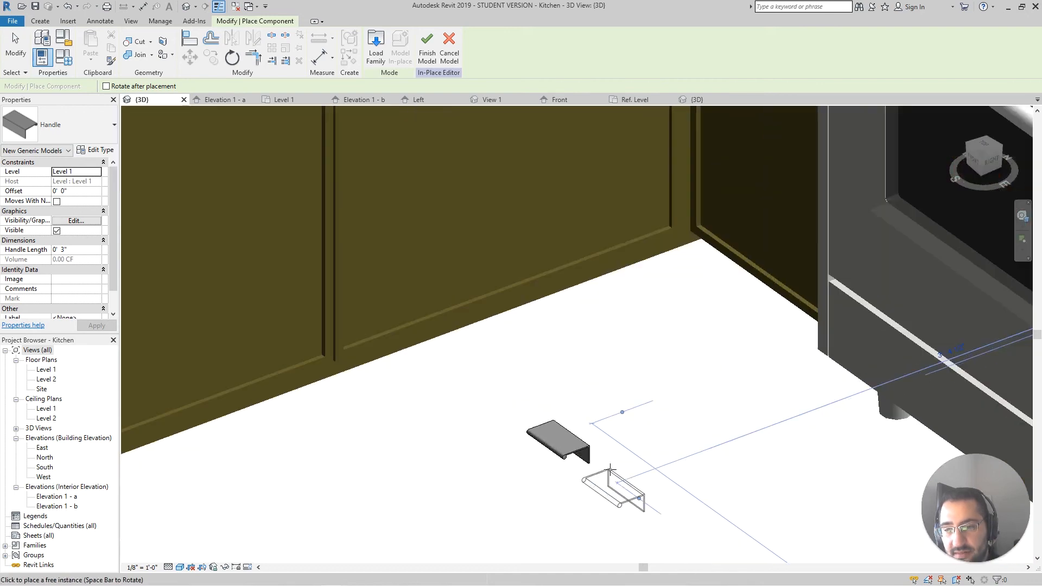
pyautogui.press('Escape')
pyautogui.press('Escape')
pyautogui.scroll(1, 518, 430)
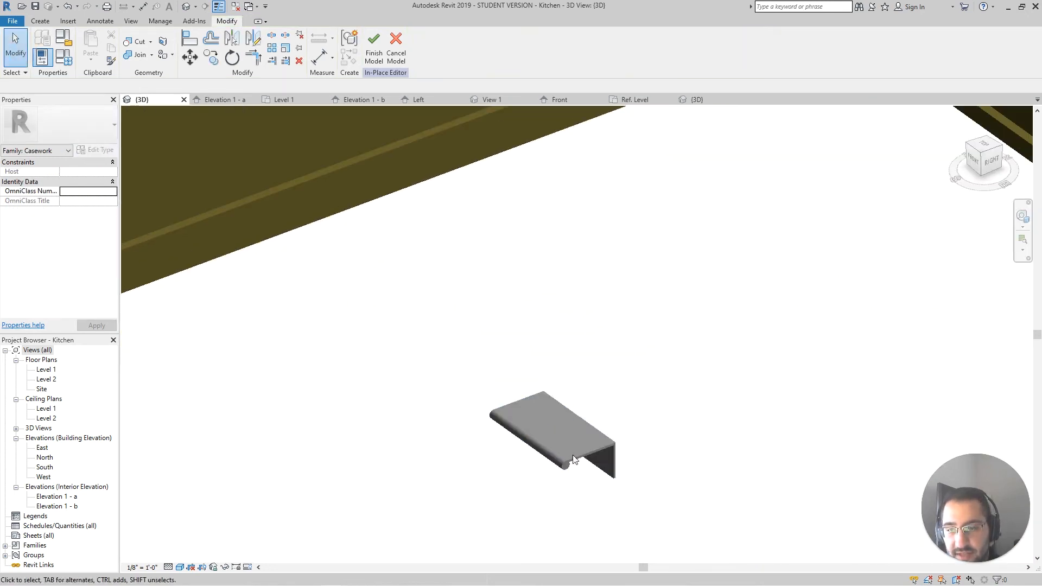
# Step: Set the placed handle's Handle Length to 6"
pyautogui.click(572, 456)
pyautogui.scroll(-3, 554, 407)
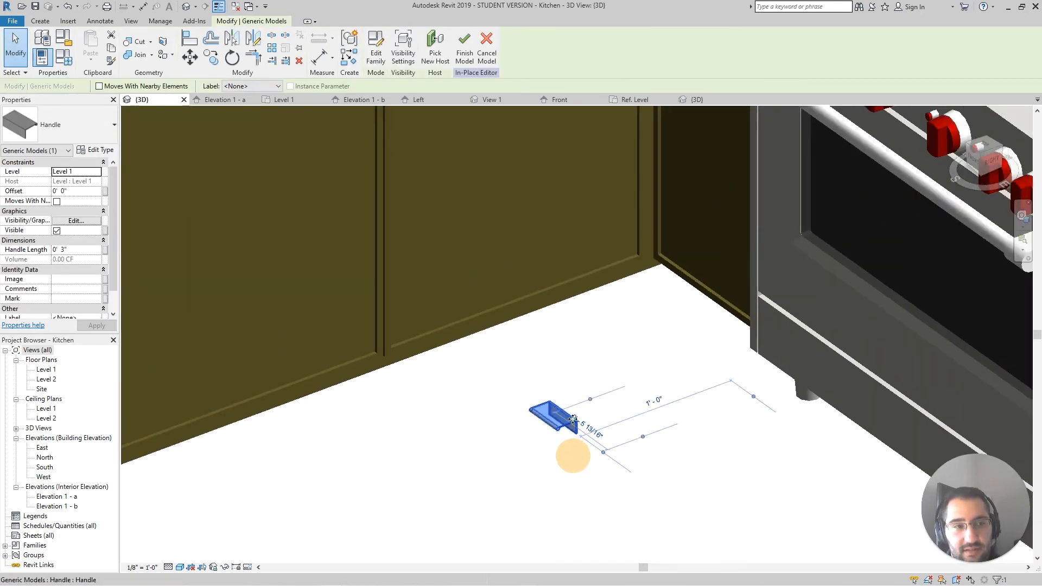
pyautogui.click(73, 250)
pyautogui.doubleClick(63, 250)
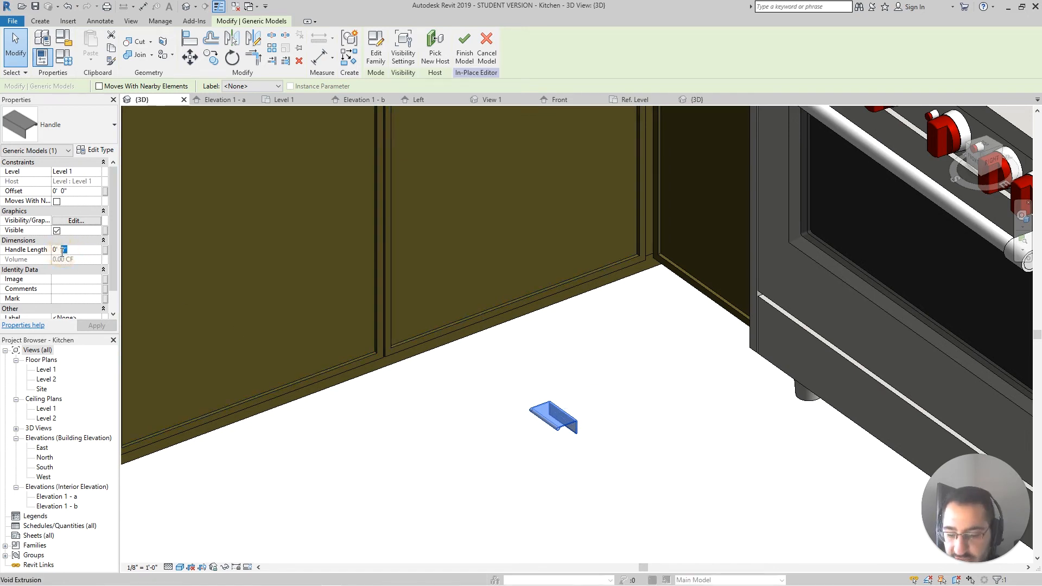
pyautogui.write('6')
pyautogui.press('Return')
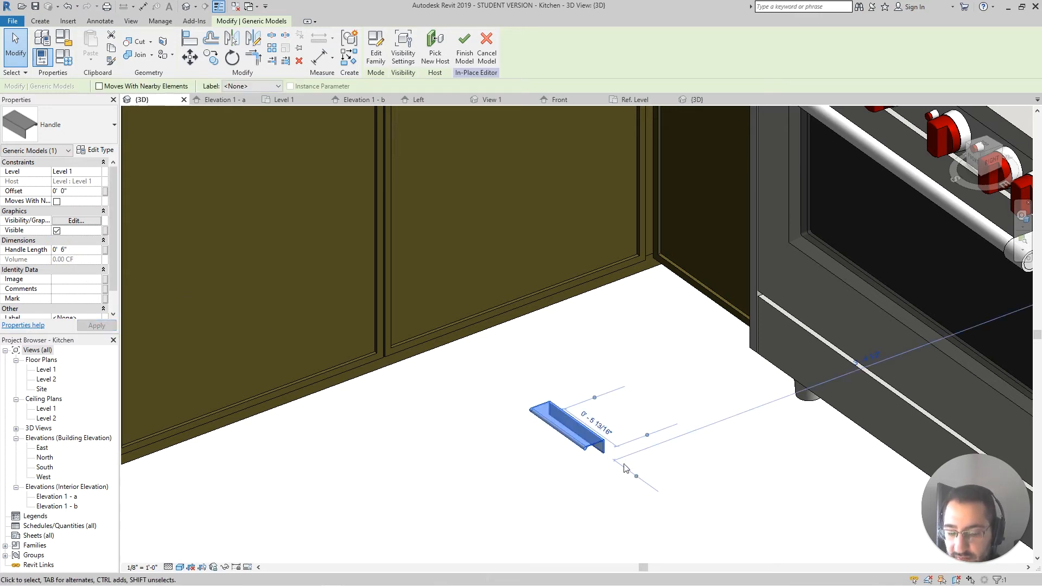
# Step: Copy the handle to a free spot on the floor beside the original
pyautogui.press('c')
pyautogui.press('o')
pyautogui.click(615, 470)
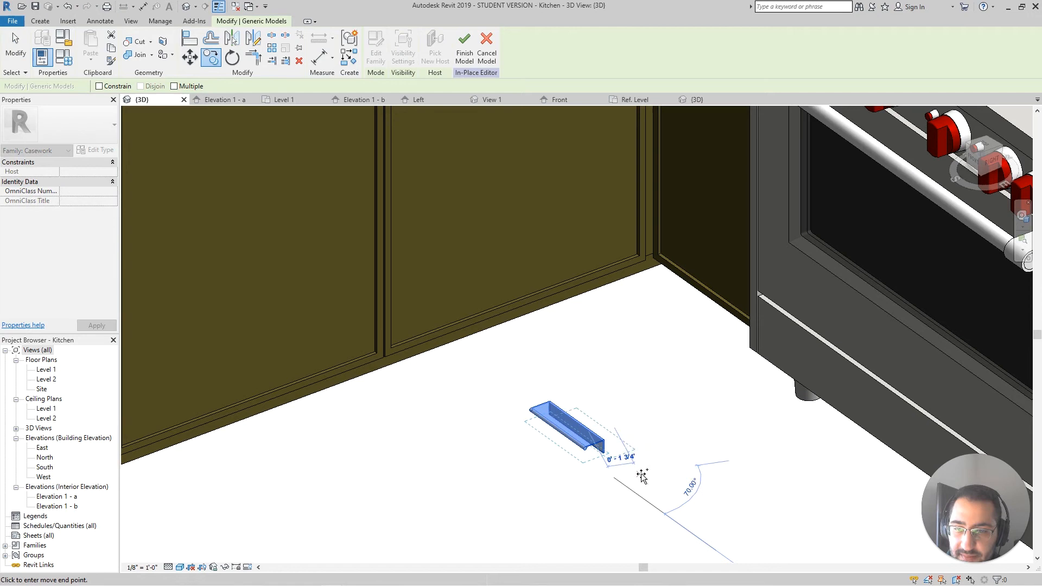
pyautogui.click(669, 459)
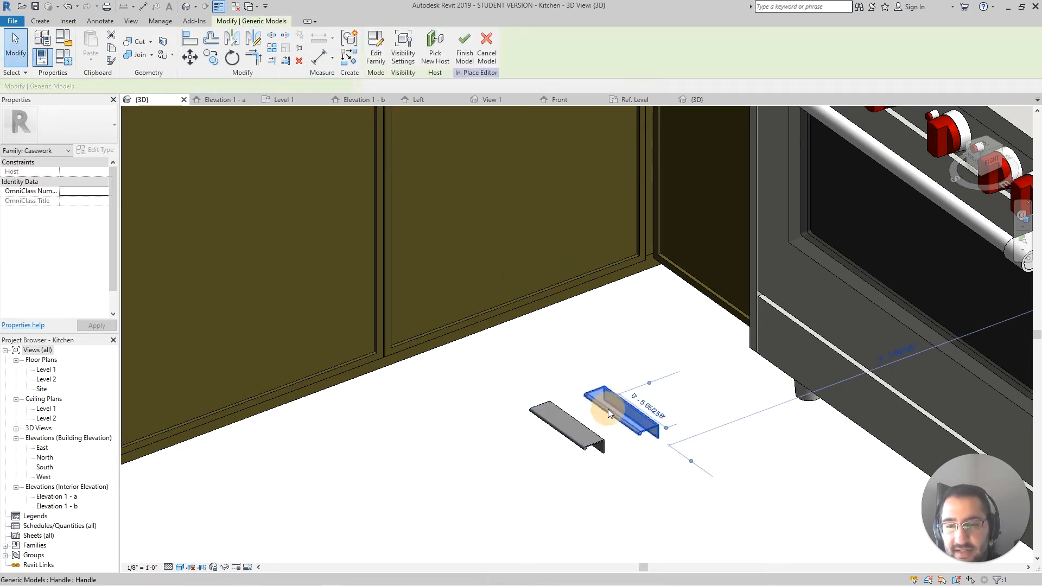
# Step: Set the copied handle's Handle Length to 3"
pyautogui.click(70, 250)
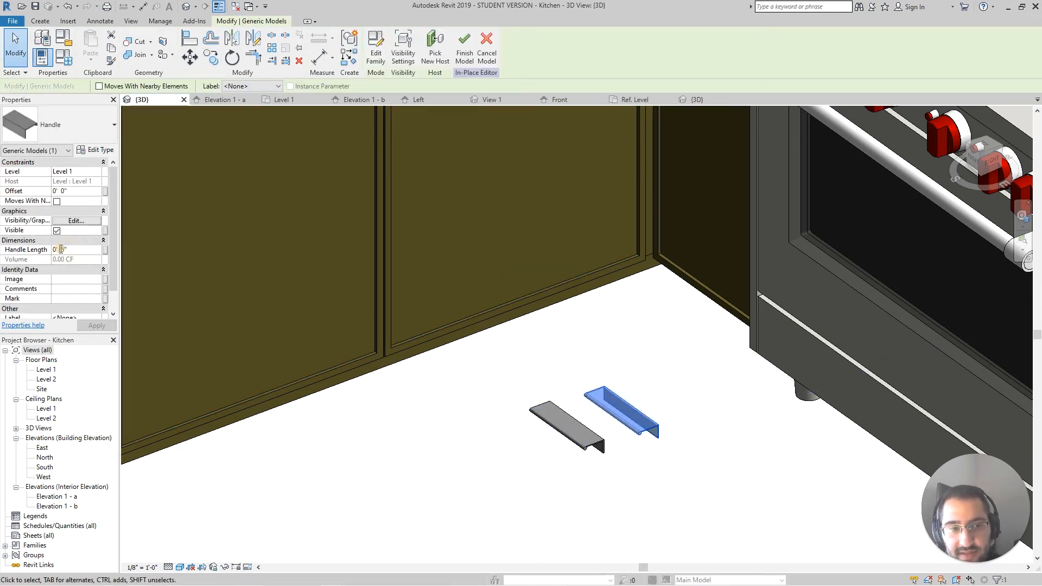
pyautogui.doubleClick(60, 249)
pyautogui.write('3')
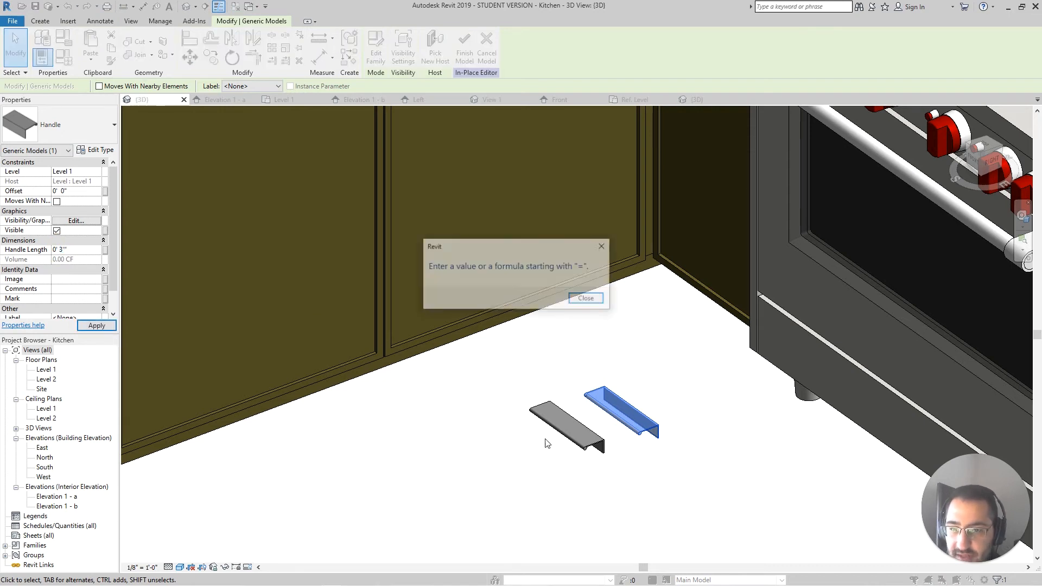
pyautogui.click(588, 297)
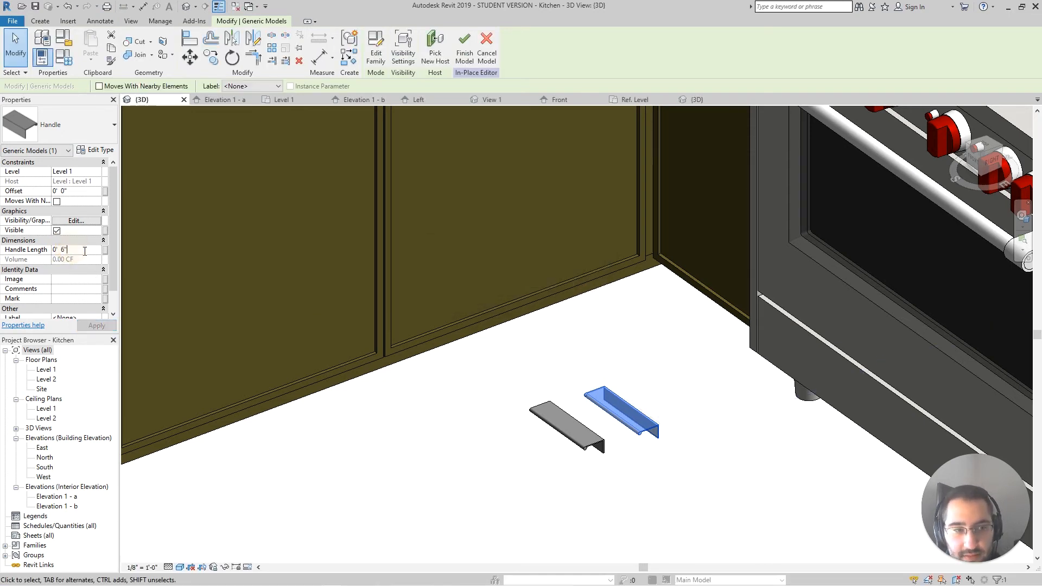
pyautogui.doubleClick(63, 249)
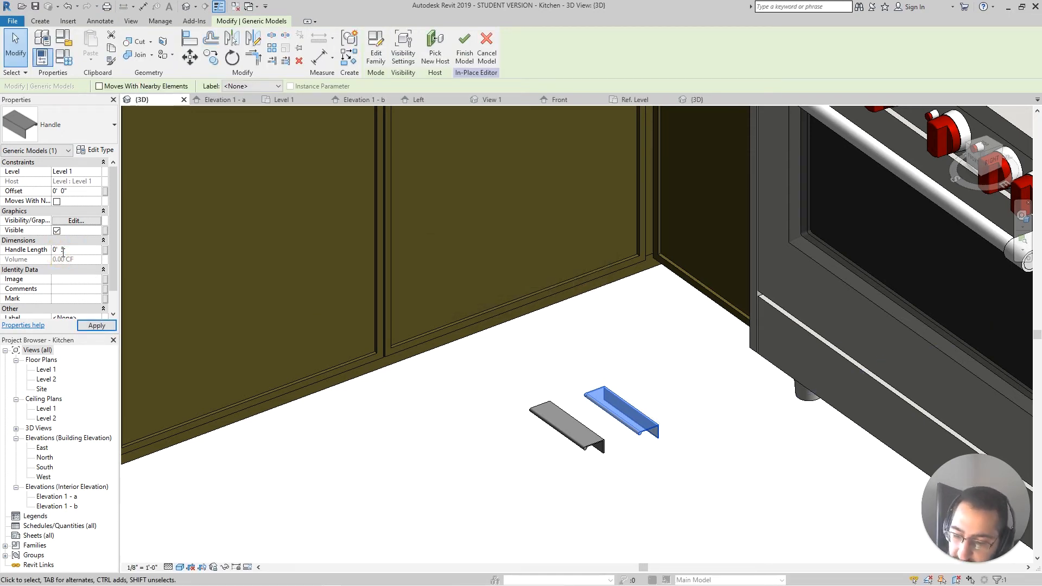
pyautogui.click(689, 423)
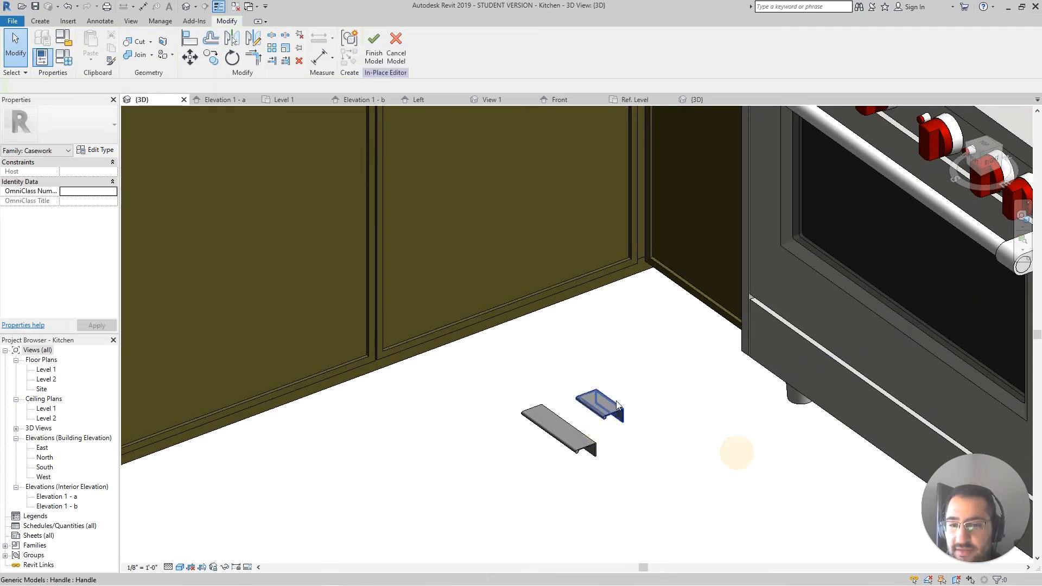
# Step: Compare the two handles on the floor, checking the Handle Length of each and their size relative to the cabinets
pyautogui.scroll(-2, 637, 441)
pyautogui.moveTo(702, 451)
pyautogui.keyDown('shift'); pyautogui.mouseDown(button='middle')
pyautogui.moveTo(787, 426)
pyautogui.moveTo(710, 454)
pyautogui.mouseUp(button='middle'); pyautogui.keyUp('shift')
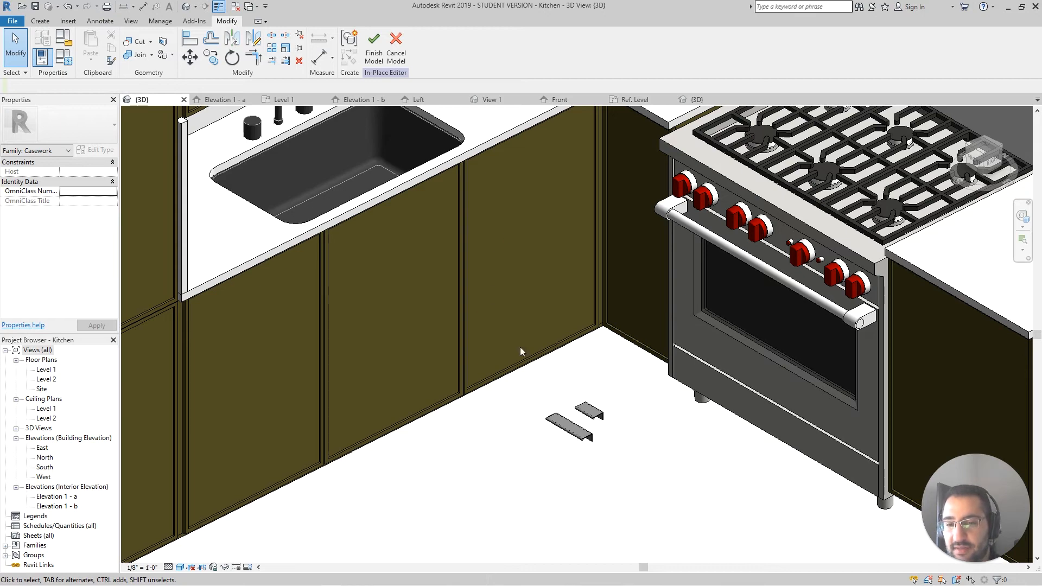
pyautogui.scroll(2, 602, 429)
pyautogui.click(596, 411)
pyautogui.scroll(2, 596, 411)
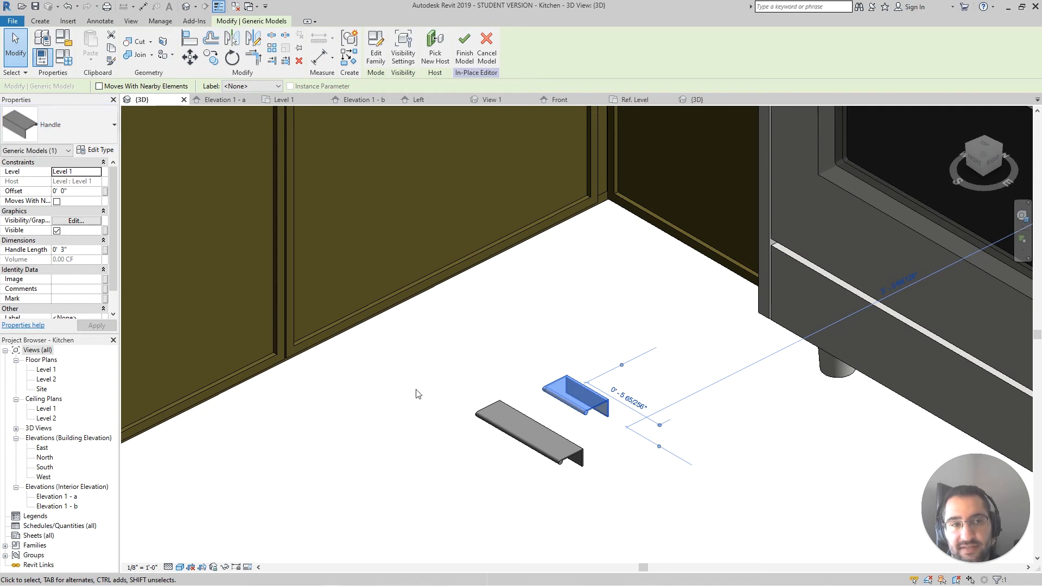
pyautogui.click(570, 460)
pyautogui.scroll(-2, 543, 455)
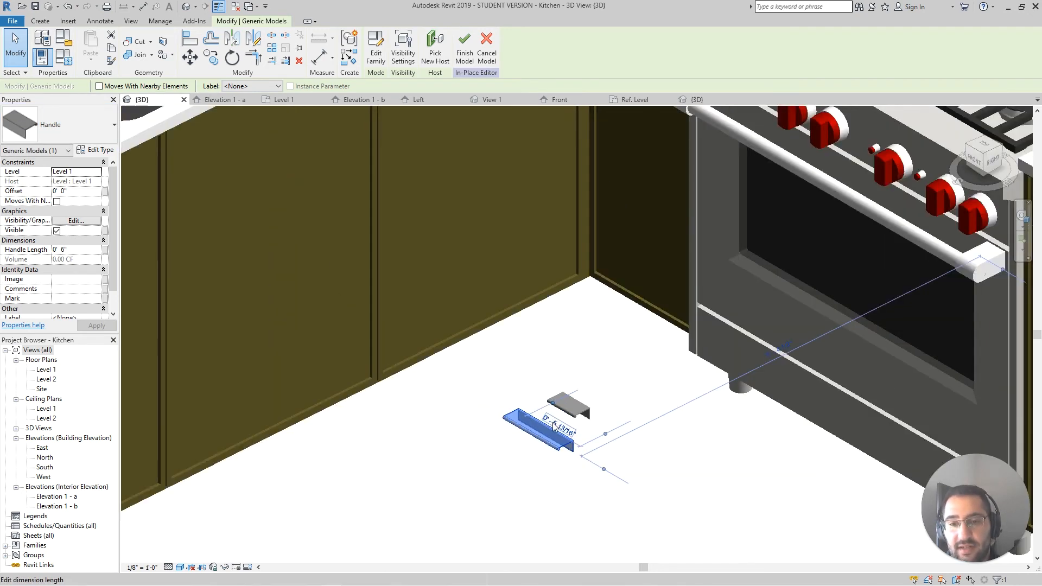
pyautogui.scroll(2, 512, 459)
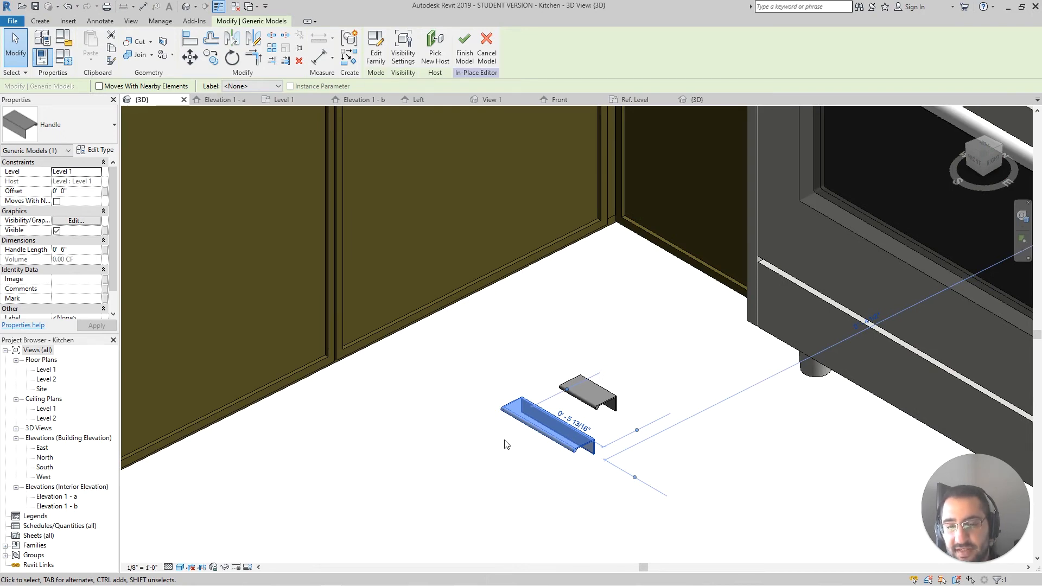
pyautogui.scroll(-3, 494, 444)
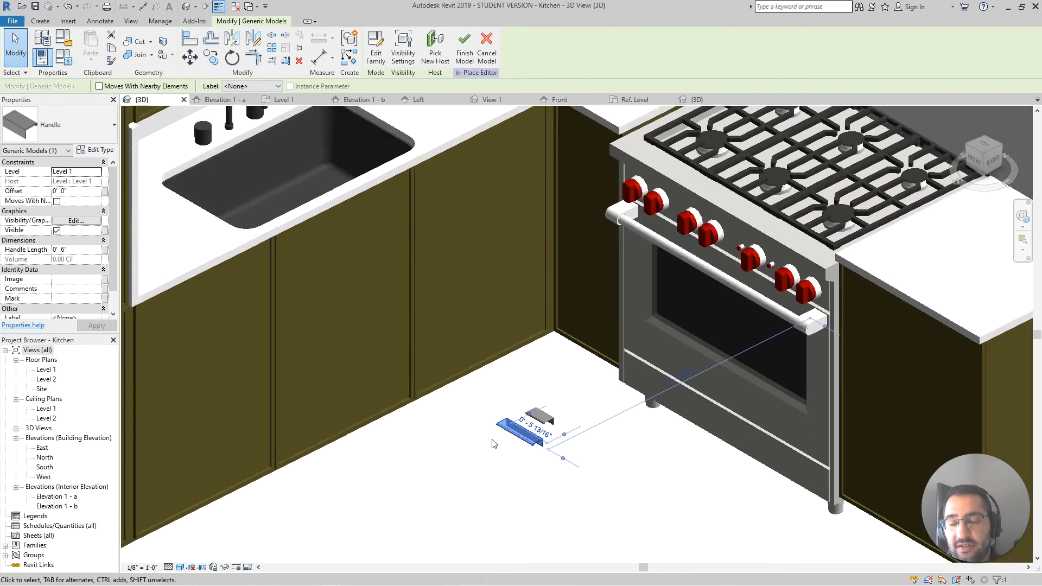
pyautogui.scroll(1, 500, 446)
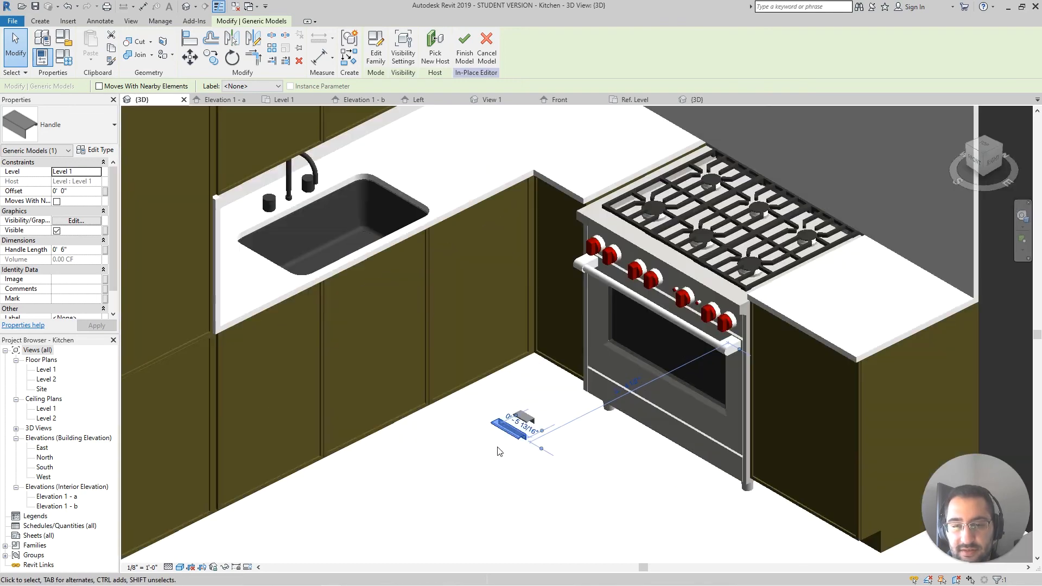
pyautogui.scroll(1, 617, 436)
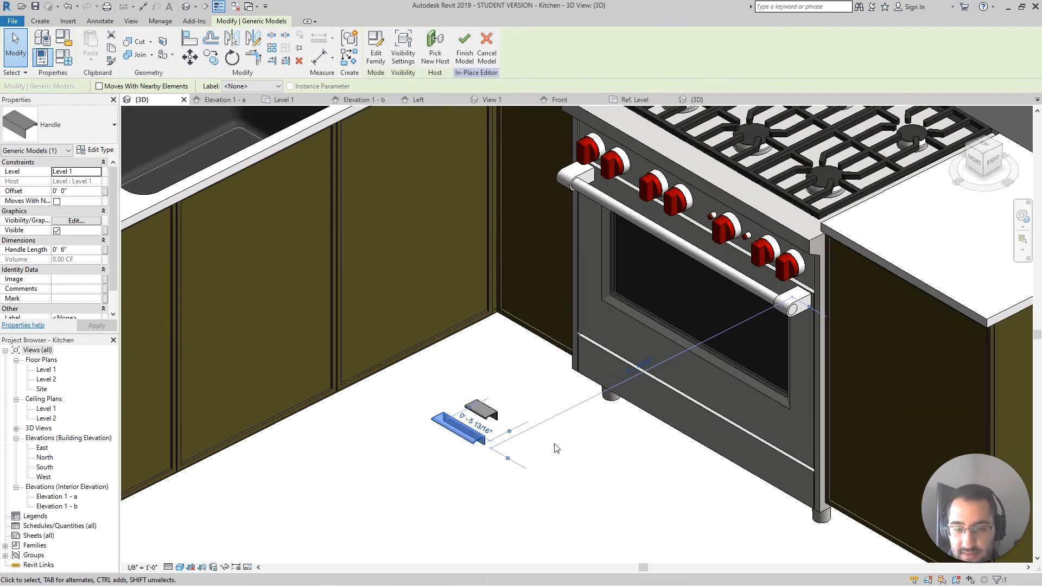
# Step: Delete the 6" handle from the floor
pyautogui.keyDown('shift'); pyautogui.moveTo(580, 463); pyautogui.dragTo(632, 433, button='middle'); pyautogui.keyUp('shift')
pyautogui.scroll(-1, 579, 480)
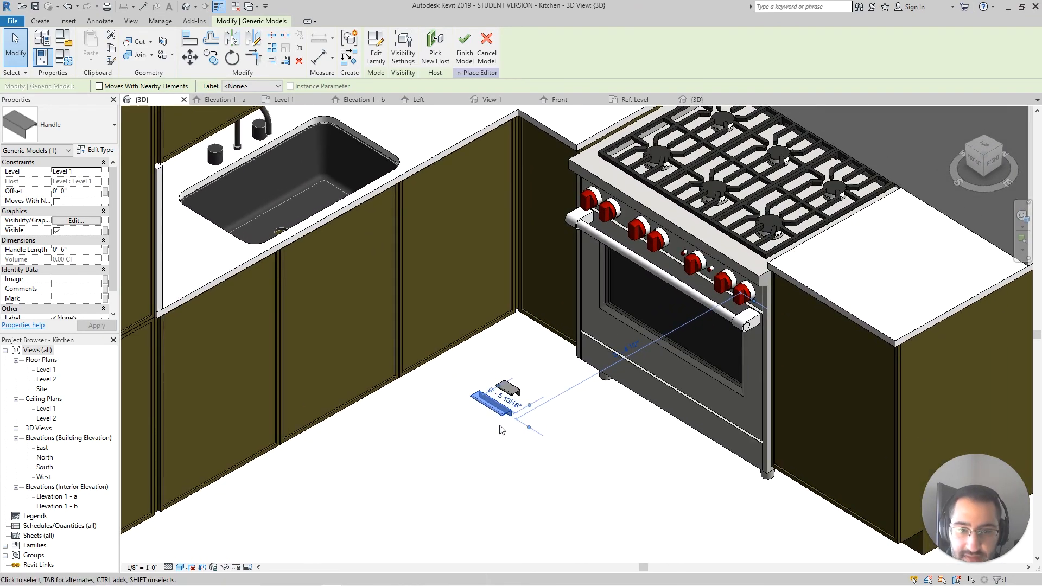
pyautogui.press('Delete')
pyautogui.scroll(1, 507, 398)
# Step: Try to rotate the remaining 3" handle about its centre
pyautogui.click(508, 395)
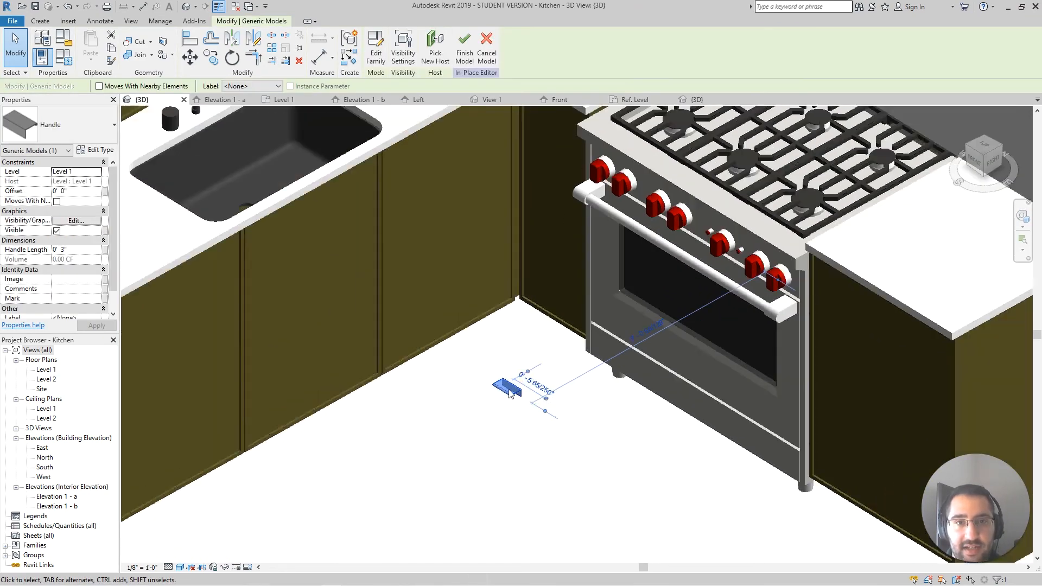
pyautogui.scroll(-1, 507, 398)
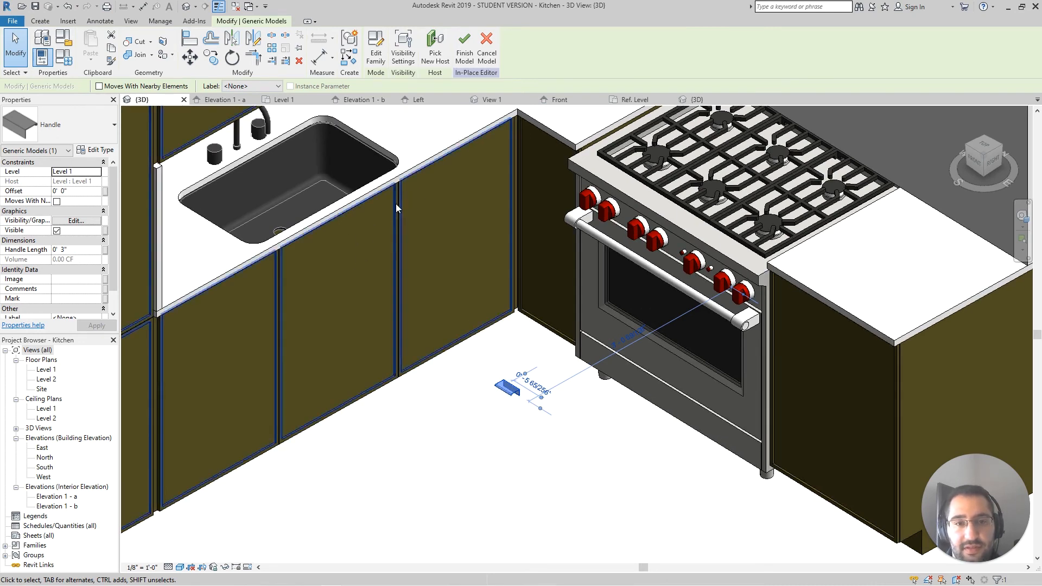
pyautogui.moveTo(386, 283); pyautogui.dragTo(409, 295, button='middle')
pyautogui.click(237, 61)
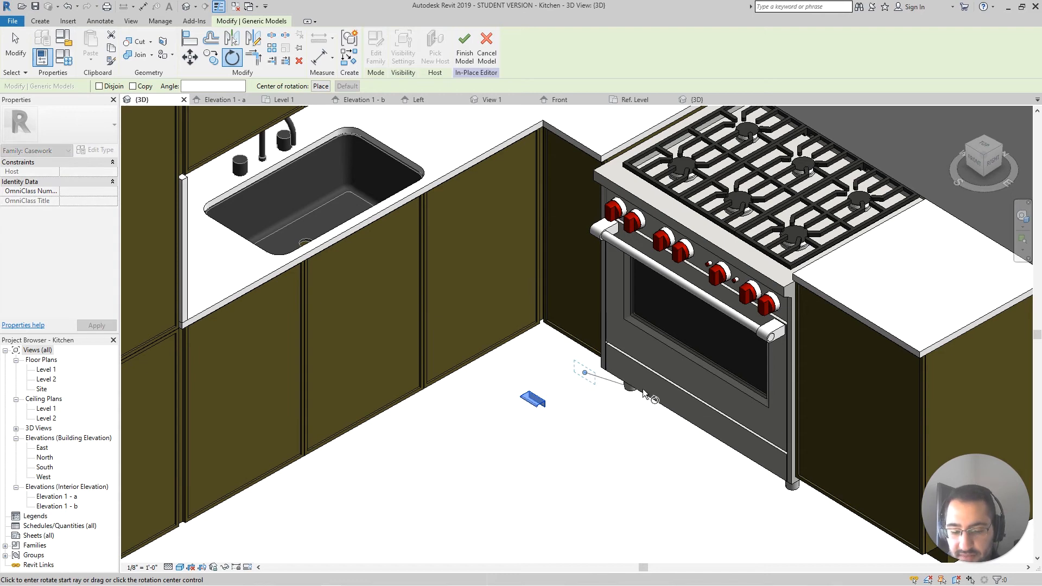
pyautogui.keyDown('shift'); pyautogui.moveTo(654, 397); pyautogui.dragTo(697, 375, button='middle'); pyautogui.keyUp('shift')
pyautogui.scroll(2, 630, 376)
pyautogui.click(607, 382)
pyautogui.click(483, 261)
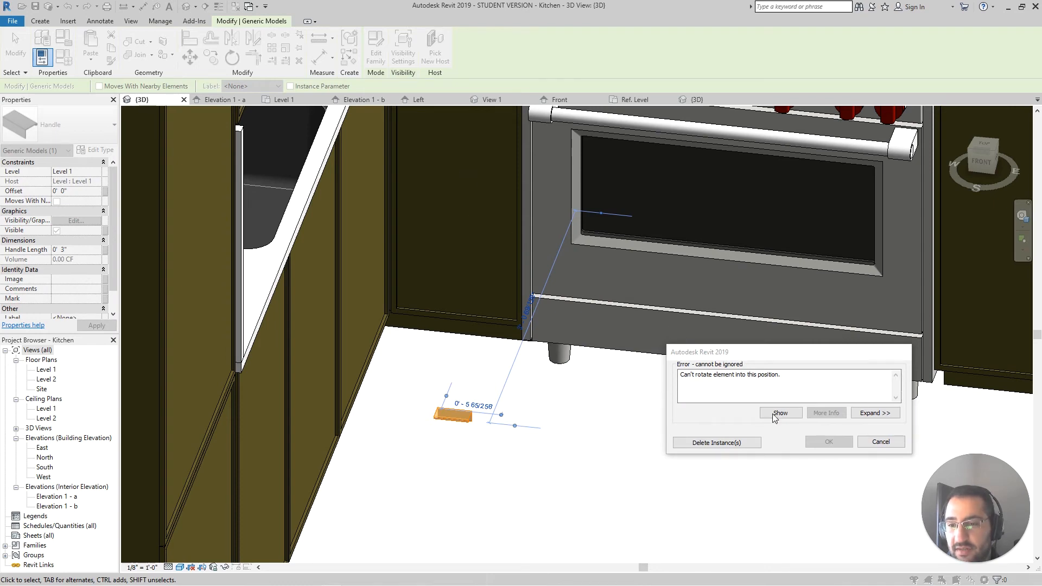
pyautogui.click(881, 442)
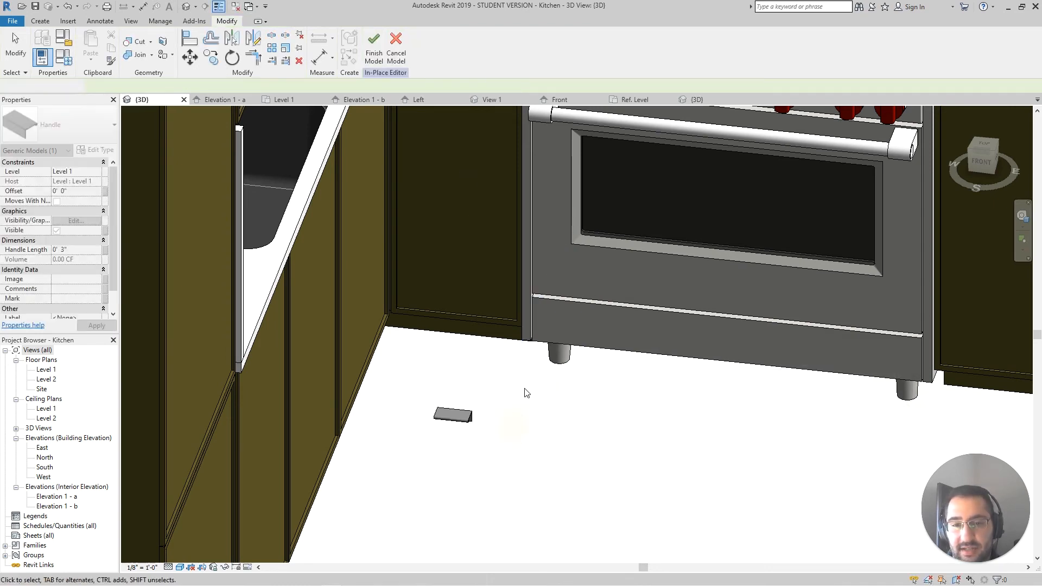
# Step: Set the current work plane by name to Level : Level 2
pyautogui.keyDown('shift'); pyautogui.moveTo(526, 391); pyautogui.dragTo(499, 396, button='middle'); pyautogui.keyUp('shift')
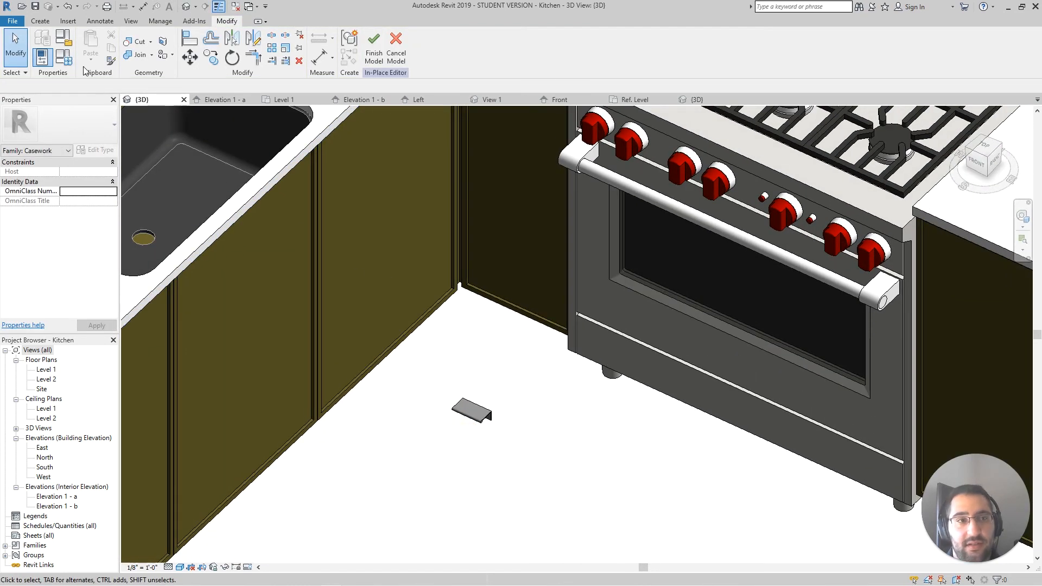
pyautogui.click(40, 21)
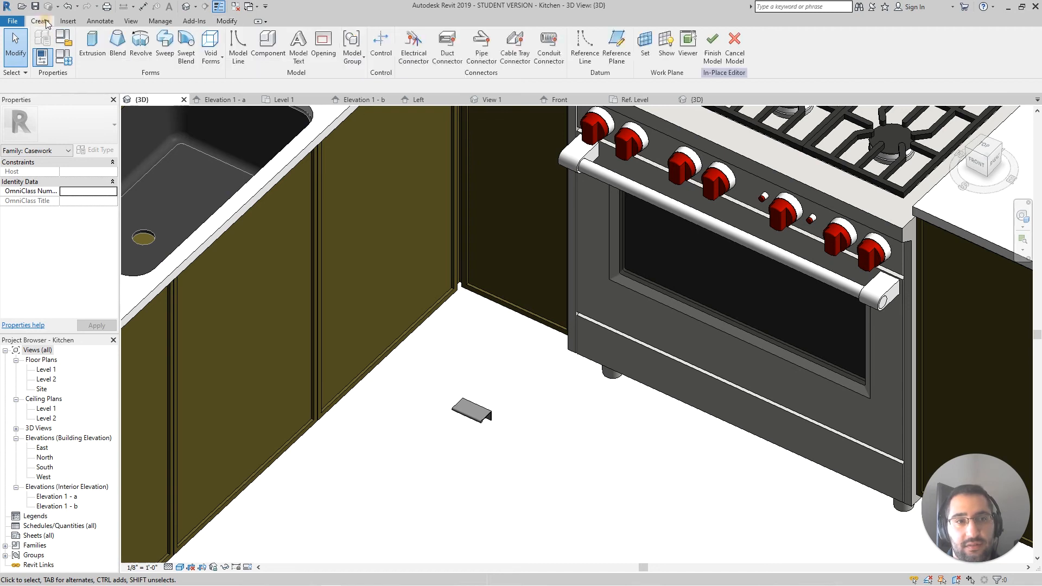
pyautogui.click(645, 48)
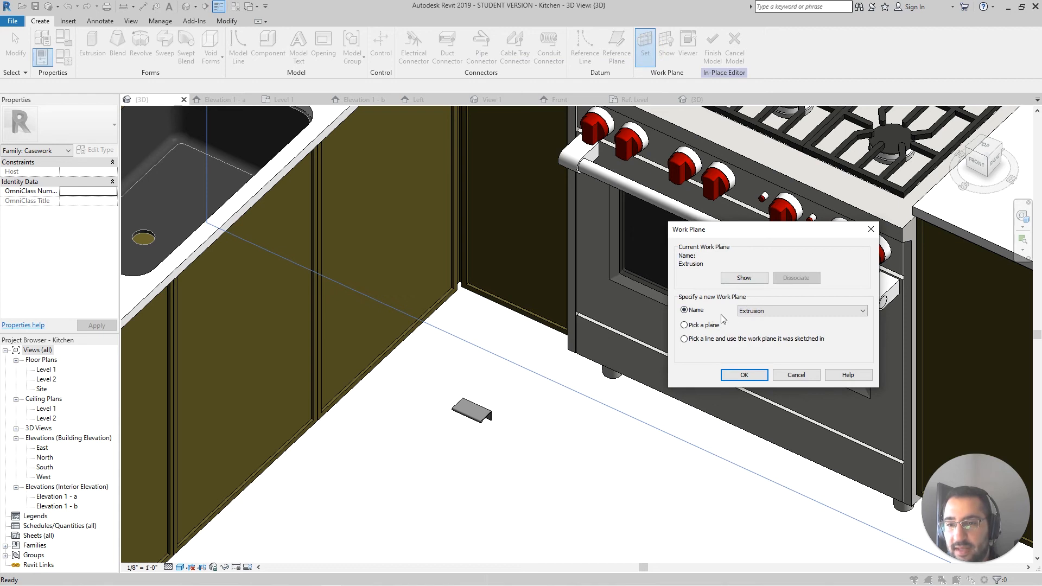
pyautogui.click(751, 315)
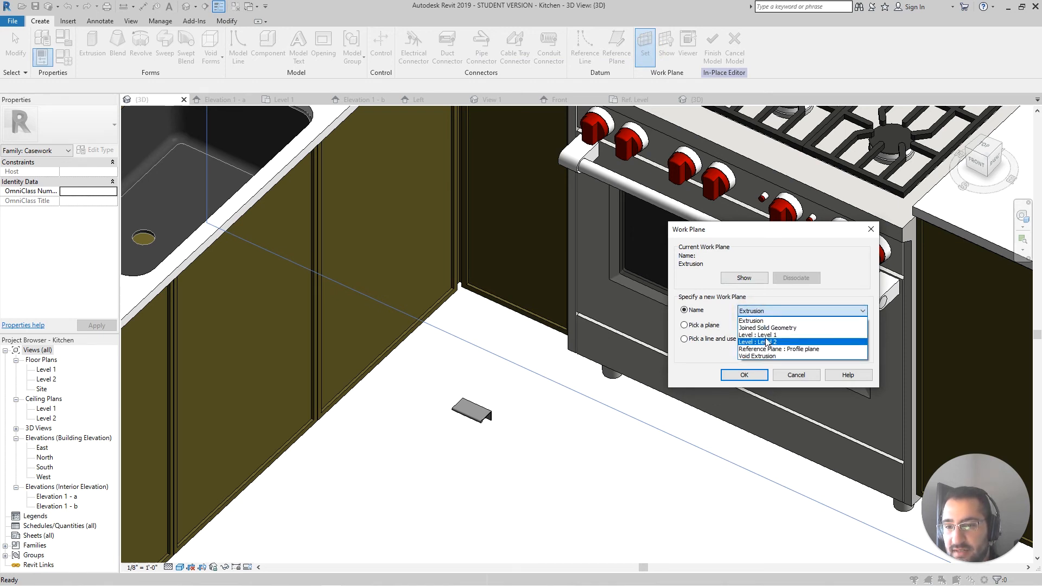
pyautogui.click(766, 341)
pyautogui.click(757, 380)
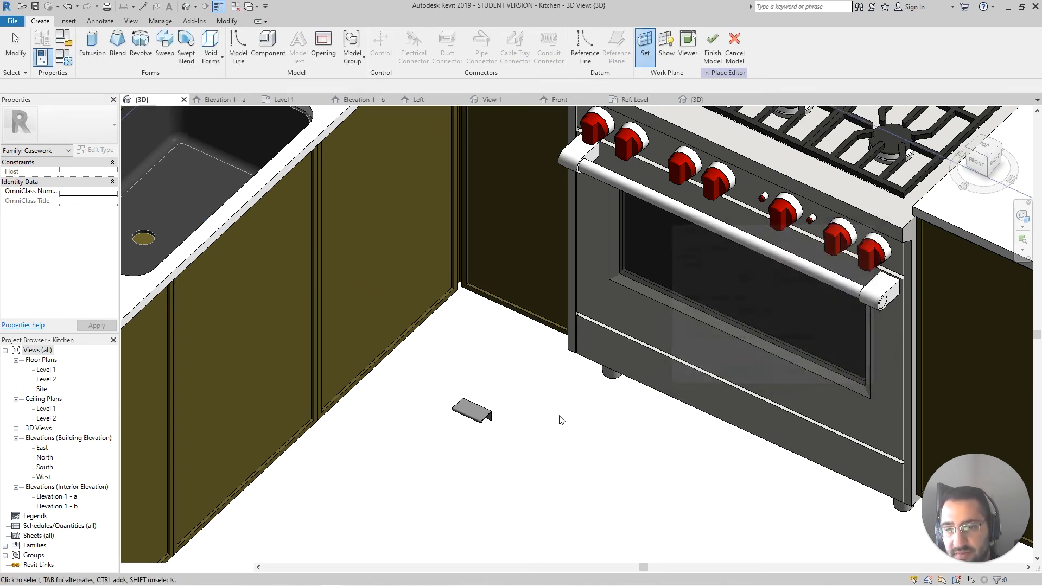
# Step: Rotate the 3" handle on the floor 90° about its centre
pyautogui.click(487, 408)
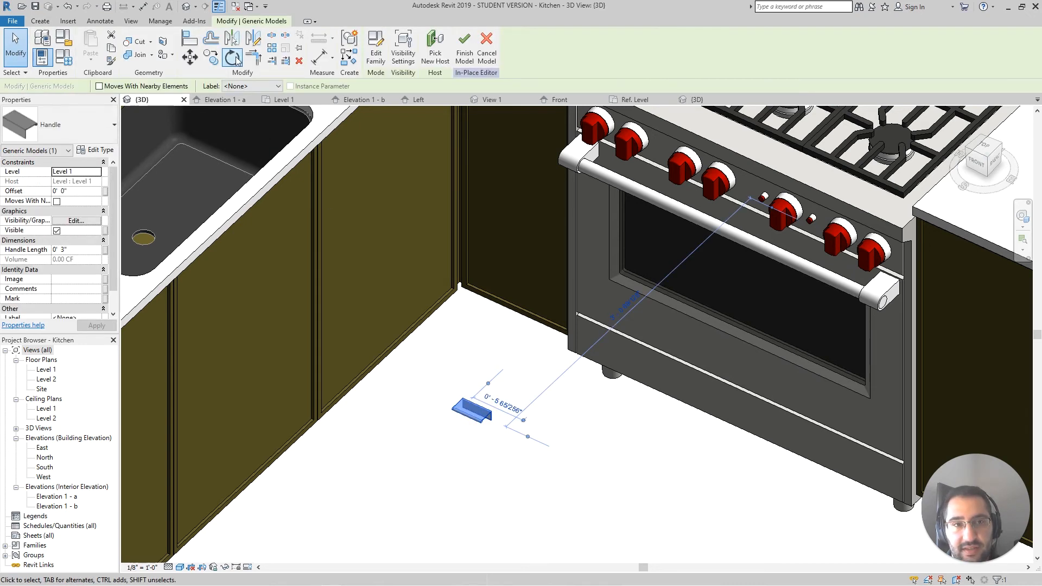
pyautogui.press('r')
pyautogui.press('o')
pyautogui.click(517, 380)
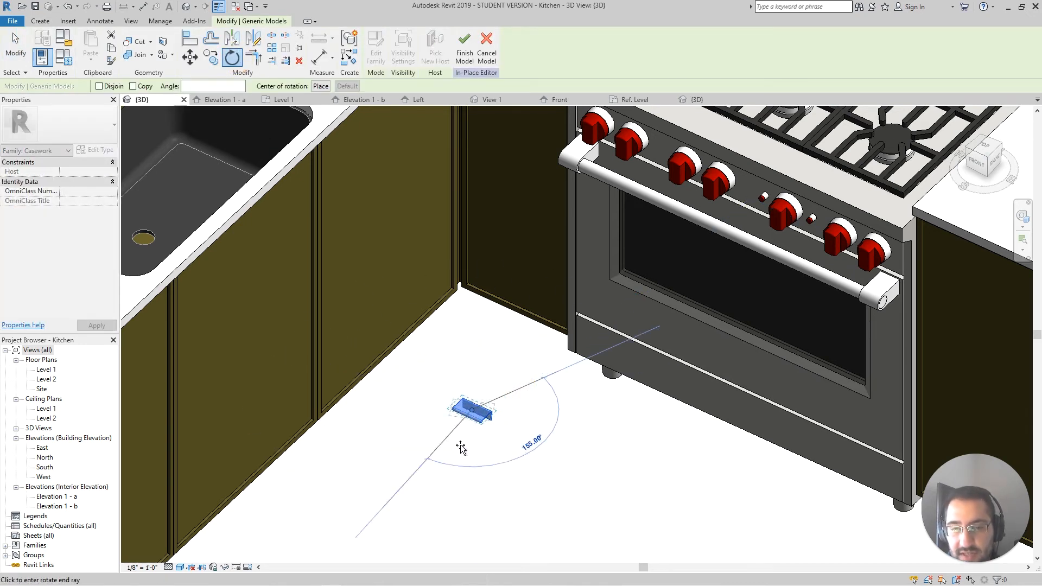
pyautogui.write('90')
pyautogui.press('Return')
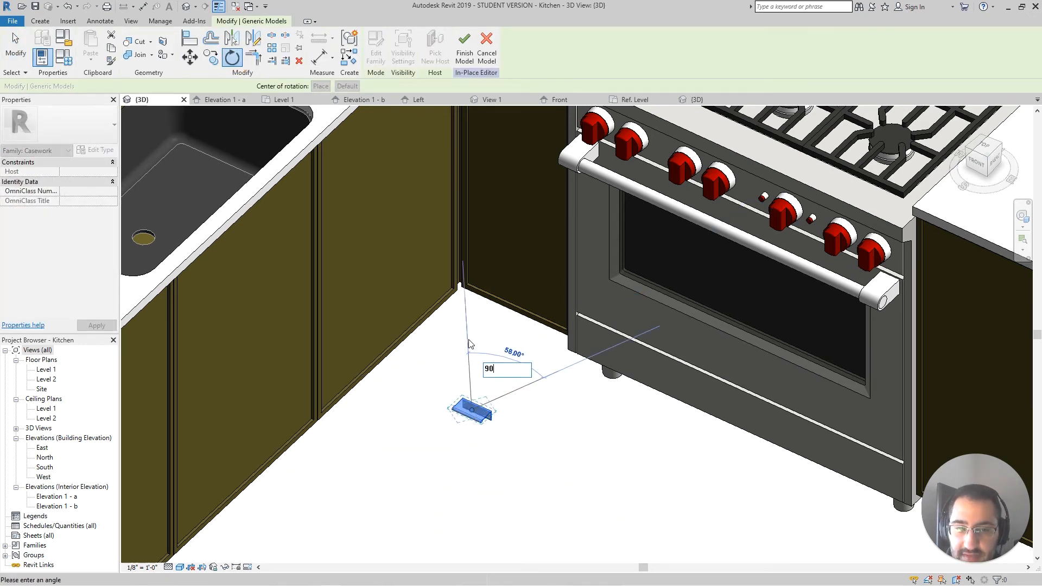
pyautogui.scroll(2, 480, 432)
pyautogui.click(480, 432)
# Step: Compare the rotated handle's orientation with the Berenson finger pull photo in the web browser
pyautogui.scroll(-3, 481, 428)
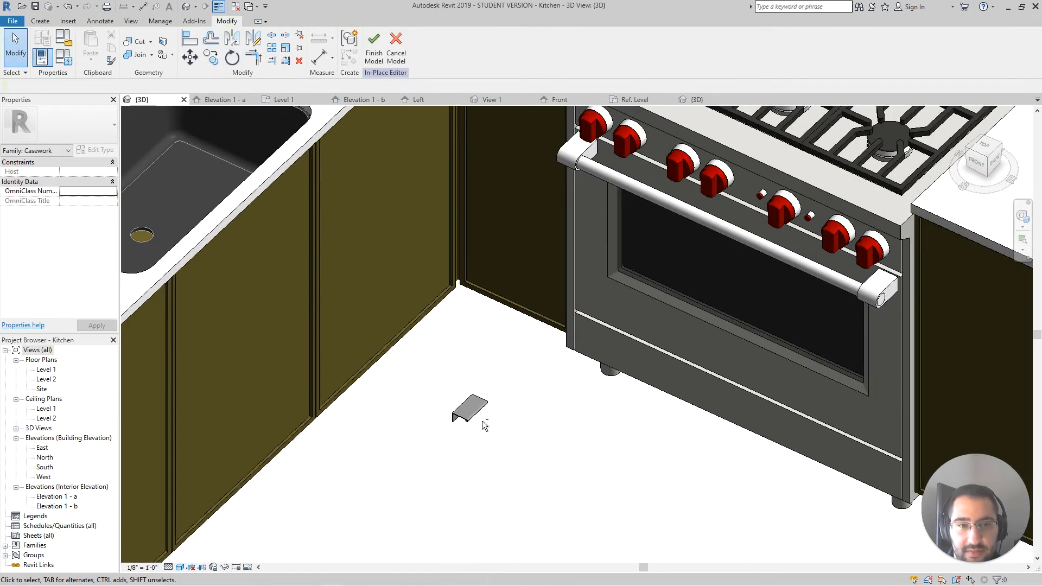
pyautogui.keyDown('shift'); pyautogui.moveTo(482, 421); pyautogui.dragTo(461, 428, button='middle'); pyautogui.keyUp('shift')
pyautogui.scroll(3, 438, 403)
pyautogui.scroll(2, 439, 403)
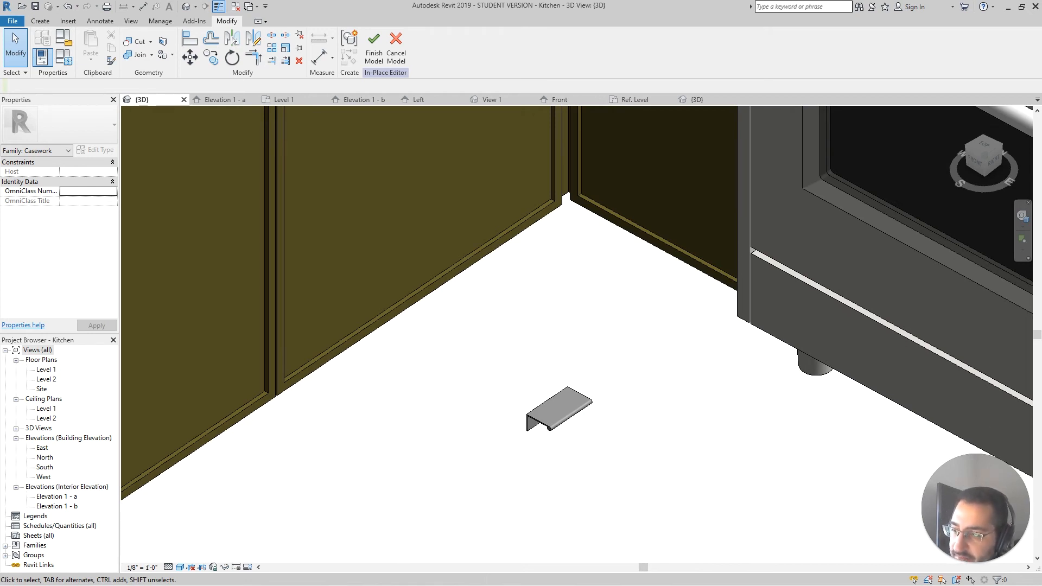
pyautogui.hotkey('alt', 'Tab')
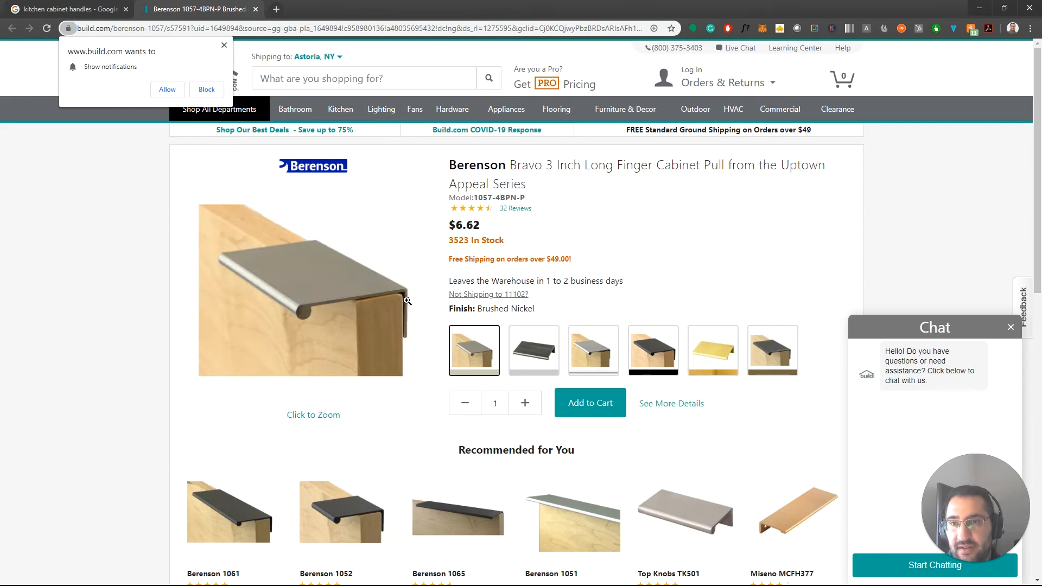
pyautogui.click(979, 9)
# Step: Align the handle's back face with the cabinet box face behind the base cabinet doors
pyautogui.moveTo(621, 442); pyautogui.dragTo(687, 454, button='middle')
pyautogui.press('a')
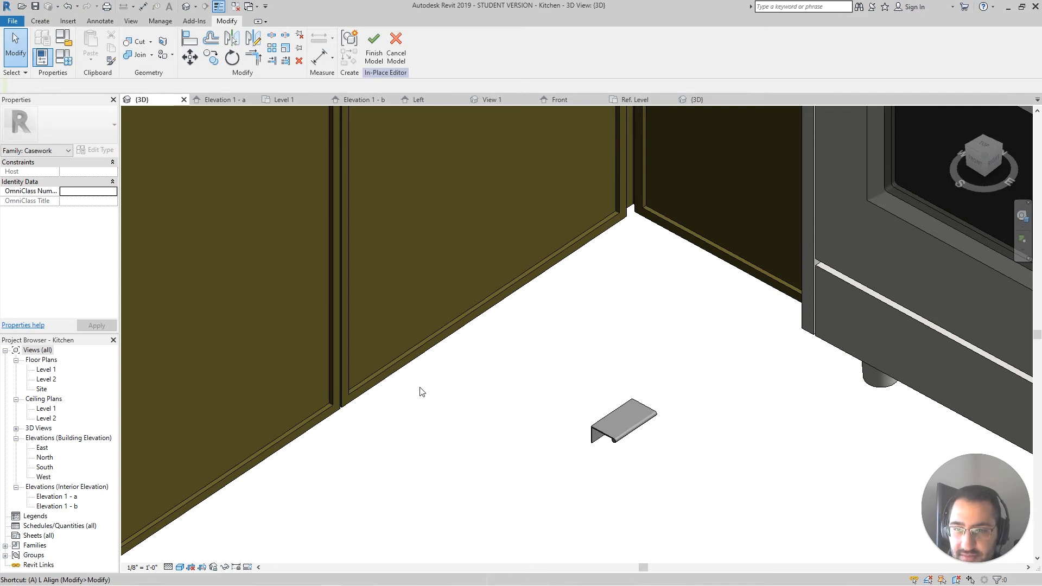
pyautogui.press('l')
pyautogui.scroll(6, 336, 396)
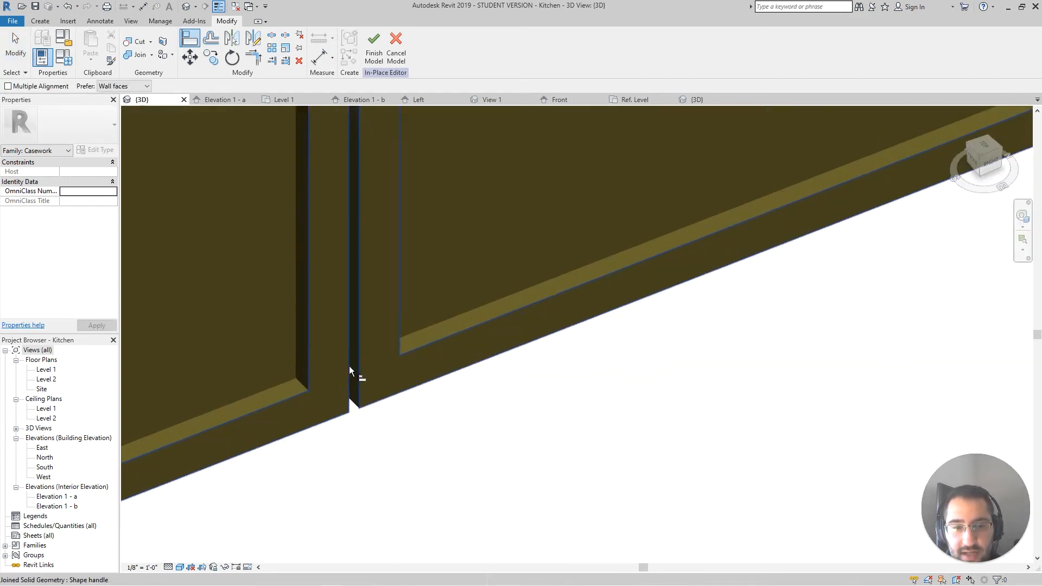
pyautogui.keyDown('shift'); pyautogui.moveTo(349, 366); pyautogui.dragTo(675, 384, button='middle'); pyautogui.keyUp('shift')
pyautogui.scroll(-2, 416, 304)
pyautogui.click(418, 305)
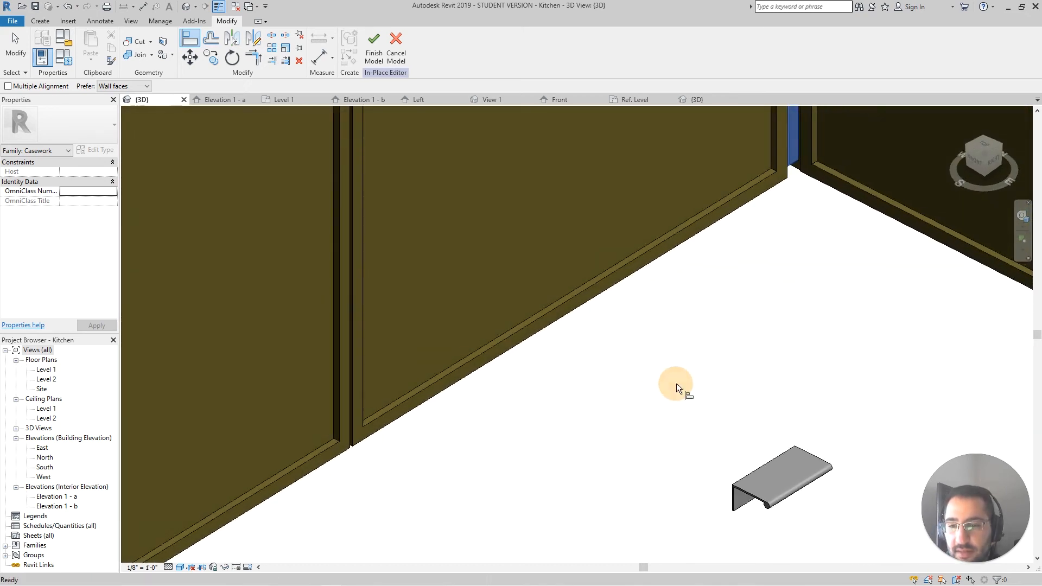
pyautogui.click(737, 507)
pyautogui.keyDown('shift'); pyautogui.moveTo(737, 507); pyautogui.dragTo(676, 431, button='middle'); pyautogui.keyUp('shift')
pyautogui.scroll(-2, 675, 431)
pyautogui.press('Escape')
pyautogui.press('Escape')
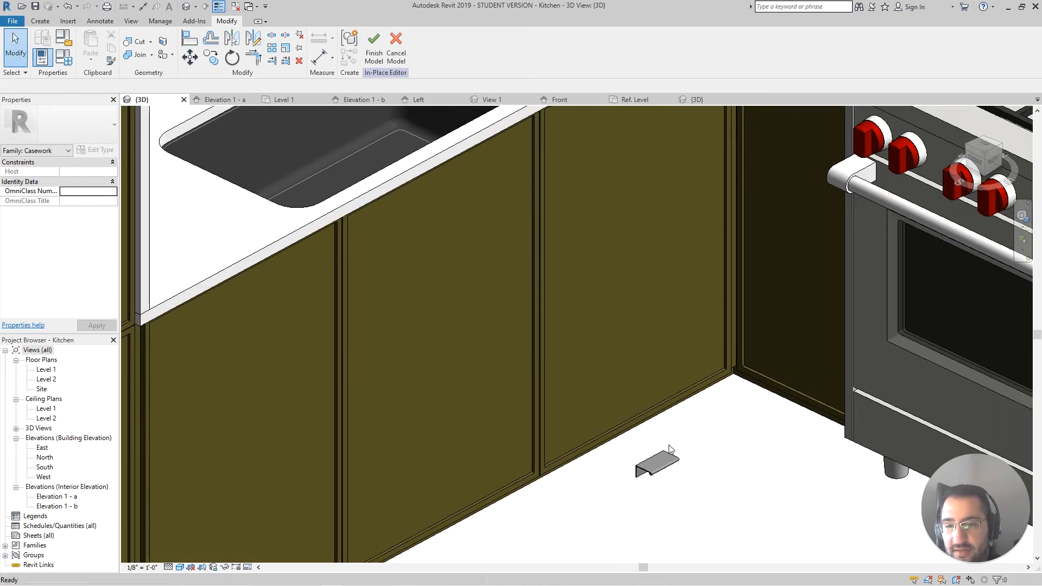
pyautogui.scroll(-3, 671, 448)
pyautogui.moveTo(718, 479)
pyautogui.keyDown('shift'); pyautogui.mouseDown(button='middle')
pyautogui.moveTo(714, 459)
pyautogui.moveTo(728, 477)
pyautogui.mouseUp(button='middle'); pyautogui.keyUp('shift')
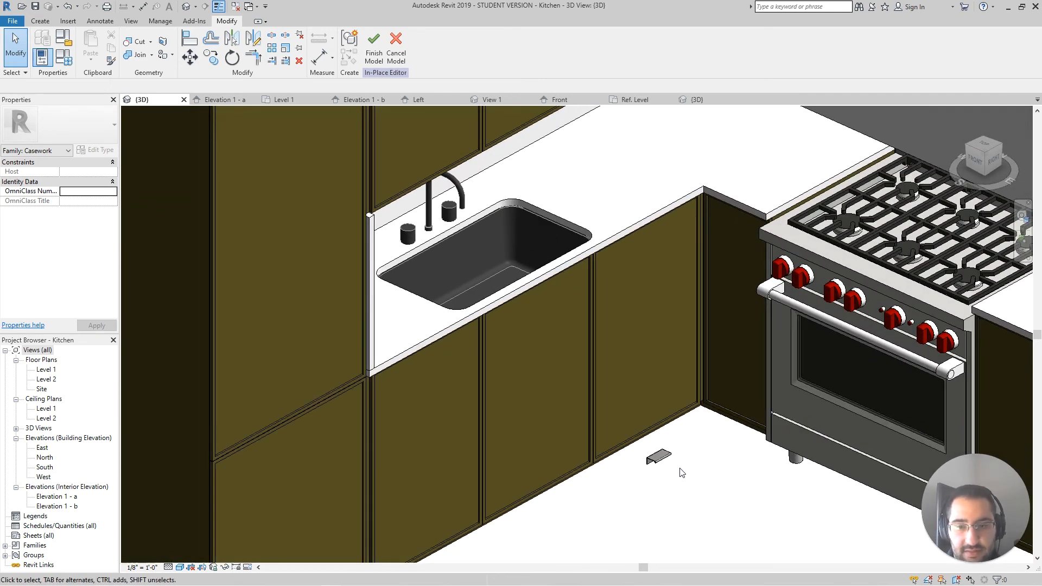
pyautogui.click(658, 459)
pyautogui.scroll(2, 673, 435)
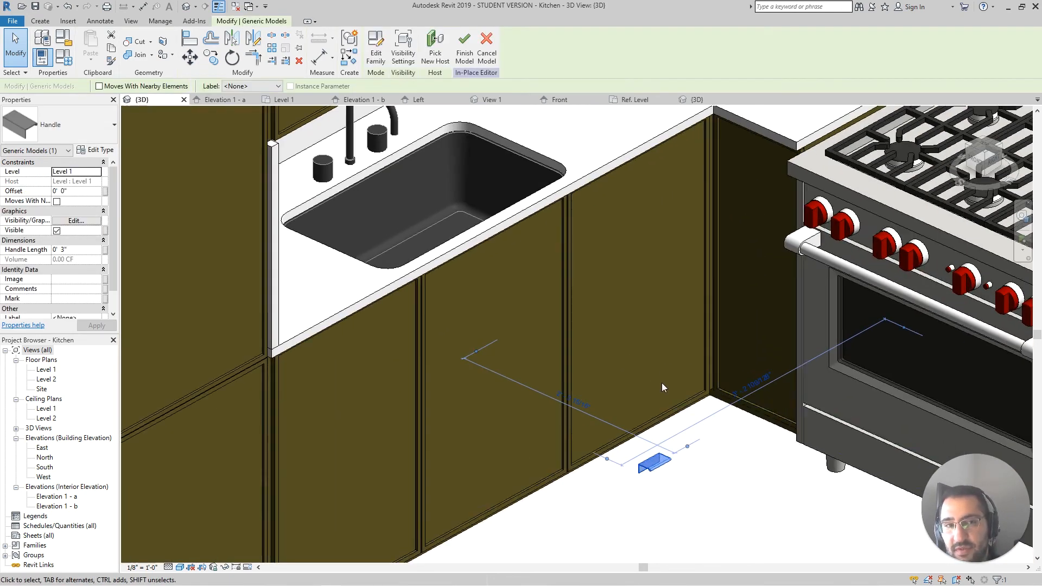
pyautogui.click(190, 57)
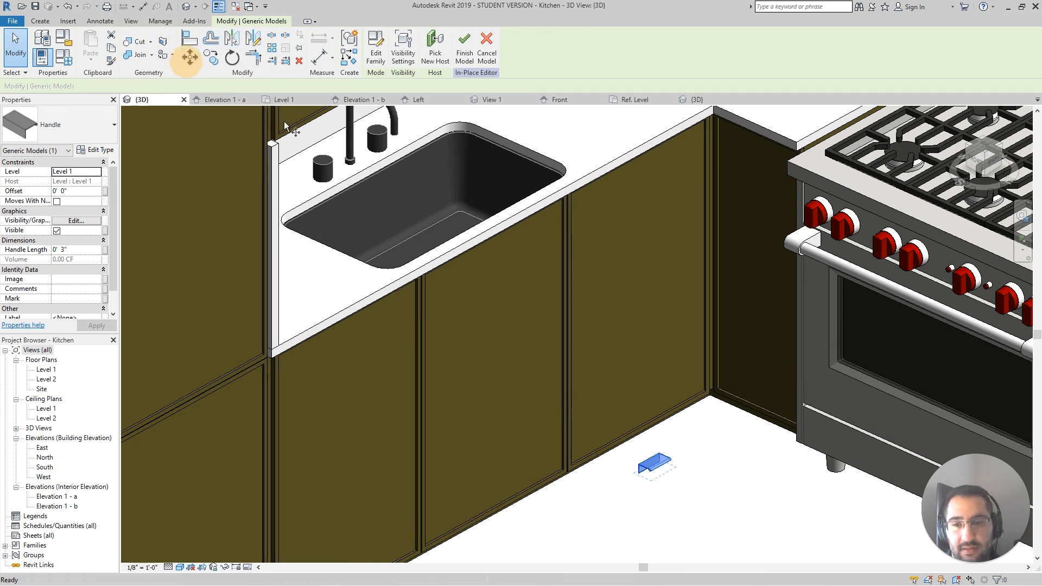
pyautogui.click(644, 415)
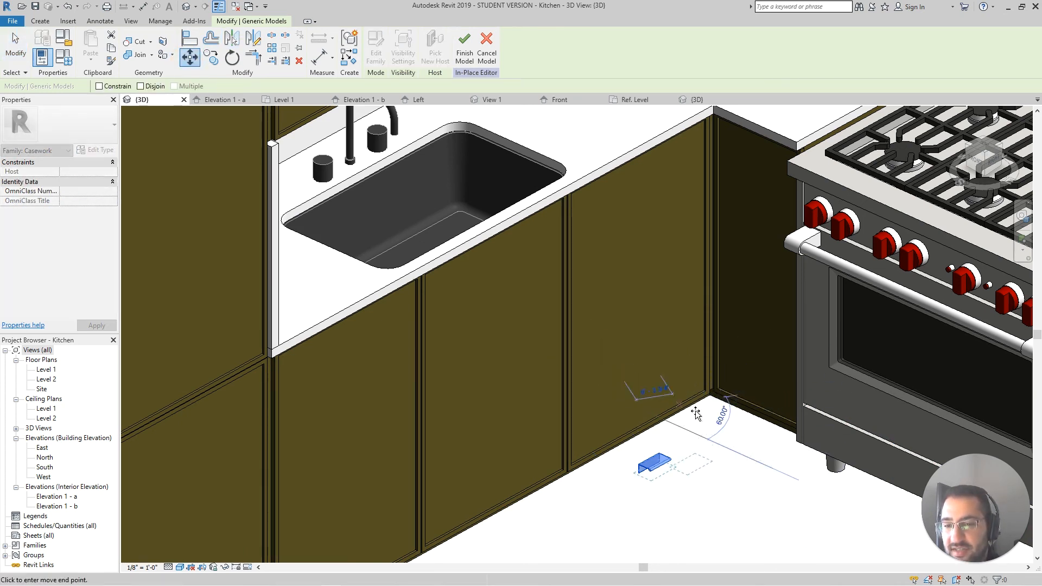
pyautogui.press('Escape')
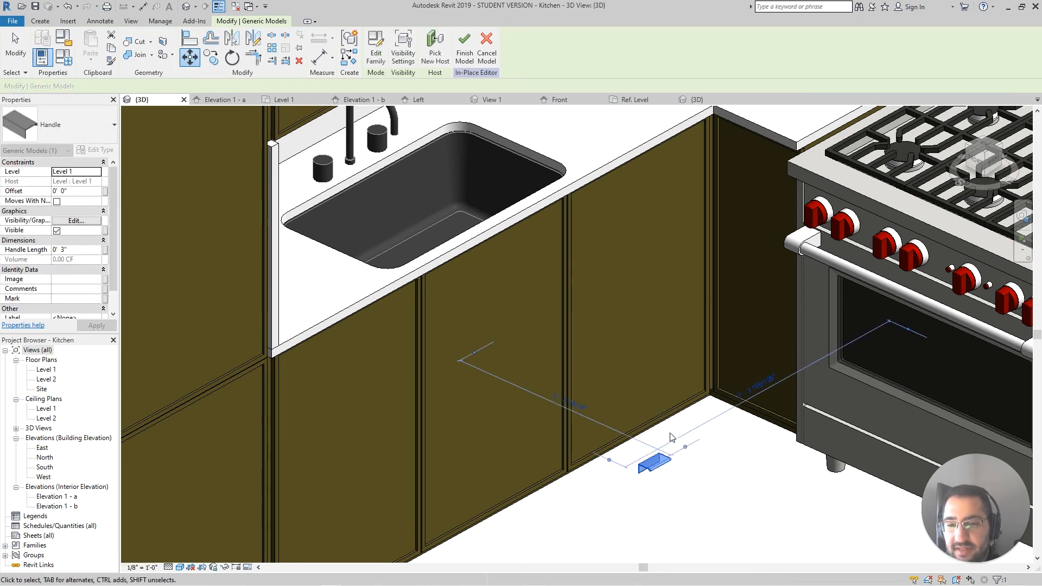
pyautogui.press('Escape')
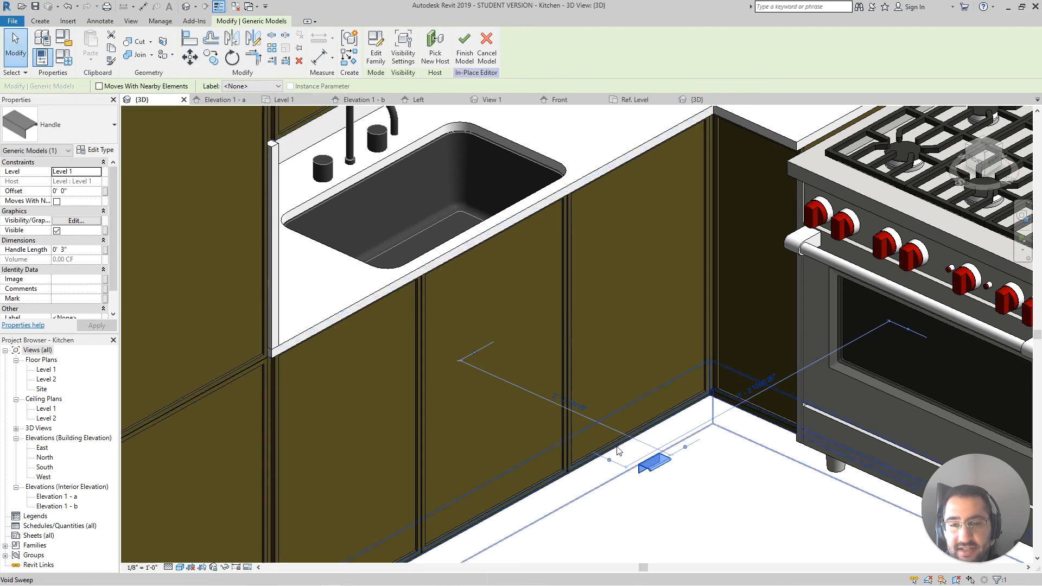
# Step: In the Elevation 1 - a view, move the handle straight up 1' 1" in front of the base cabinet door beside the range
pyautogui.doubleClick(57, 497)
pyautogui.scroll(4, 603, 444)
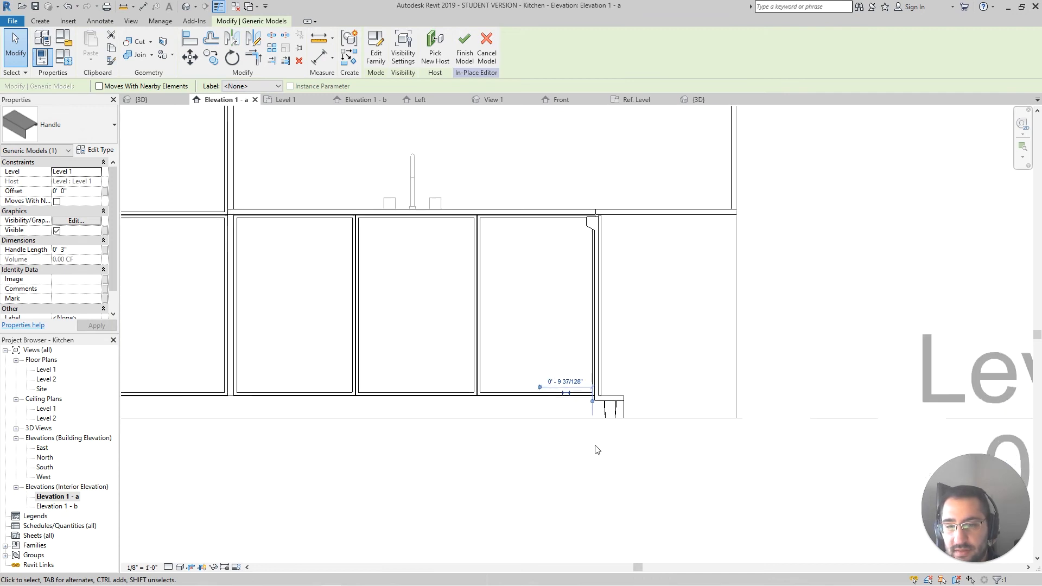
pyautogui.scroll(-6, 594, 449)
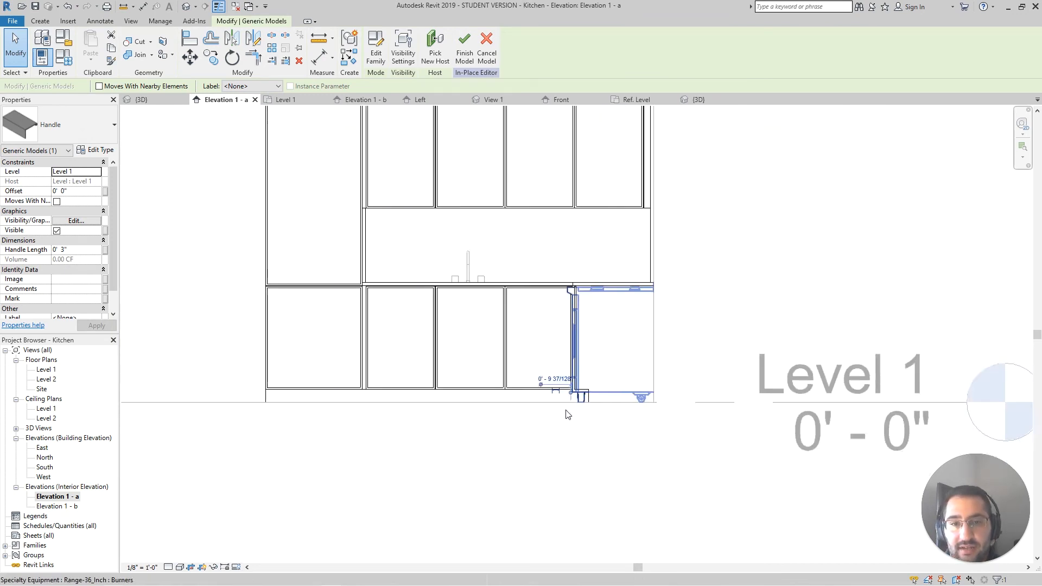
pyautogui.scroll(2, 526, 396)
pyautogui.scroll(3, 539, 414)
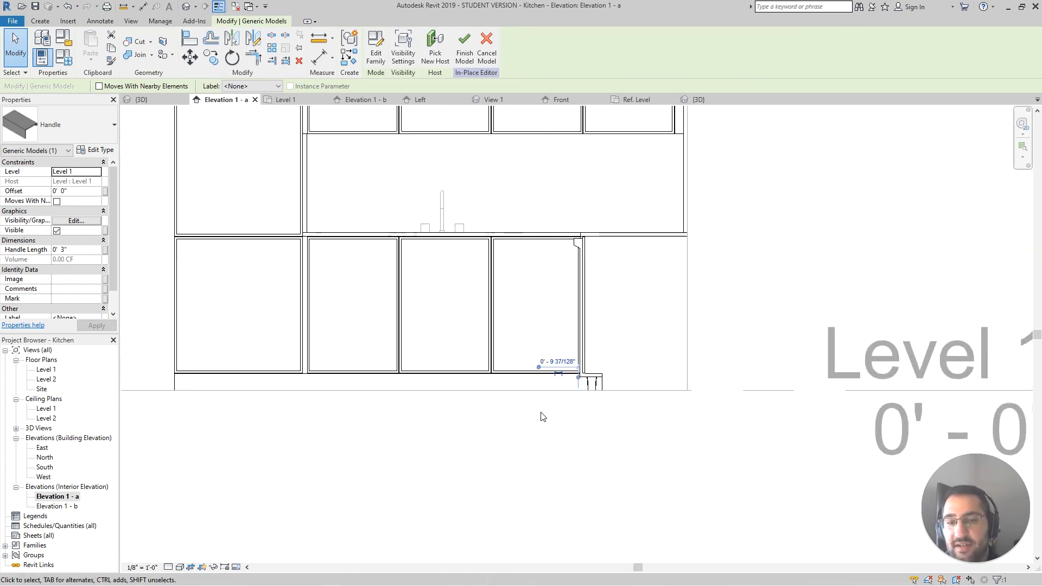
pyautogui.moveTo(624, 423)
pyautogui.mouseDown(button='middle')
pyautogui.moveTo(643, 428)
pyautogui.moveTo(635, 421)
pyautogui.mouseUp(button='middle')
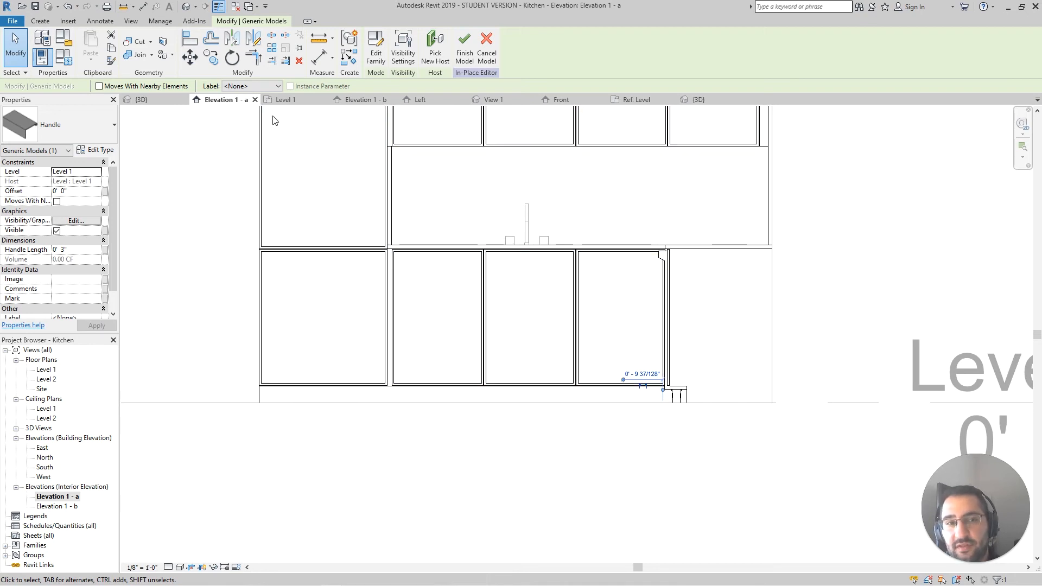
pyautogui.click(190, 58)
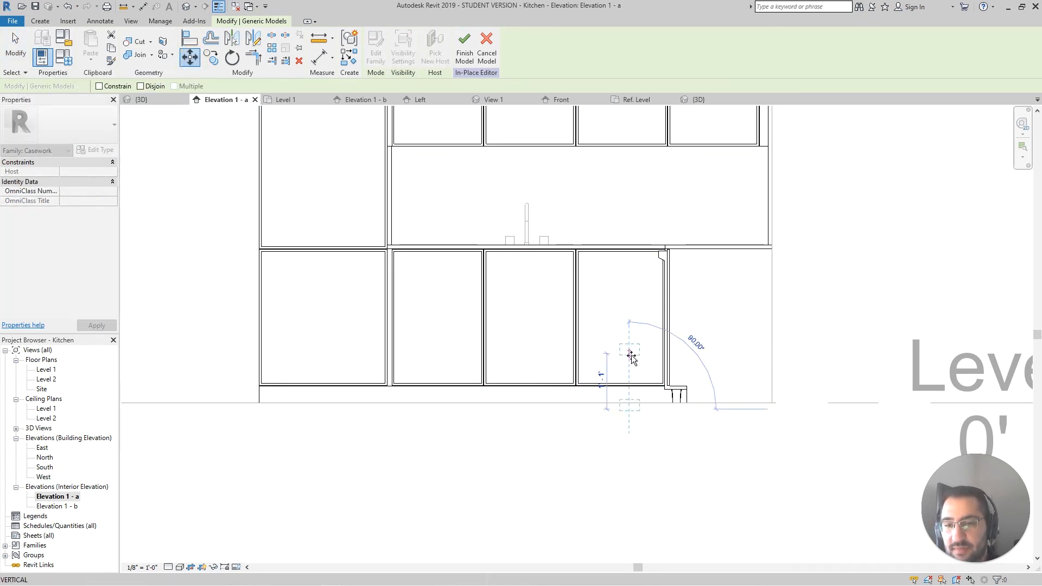
pyautogui.click(632, 356)
# Step: Move the handle by the middle of its grip's underside up to the top edge of the base cabinet door beside the range
pyautogui.scroll(6, 632, 347)
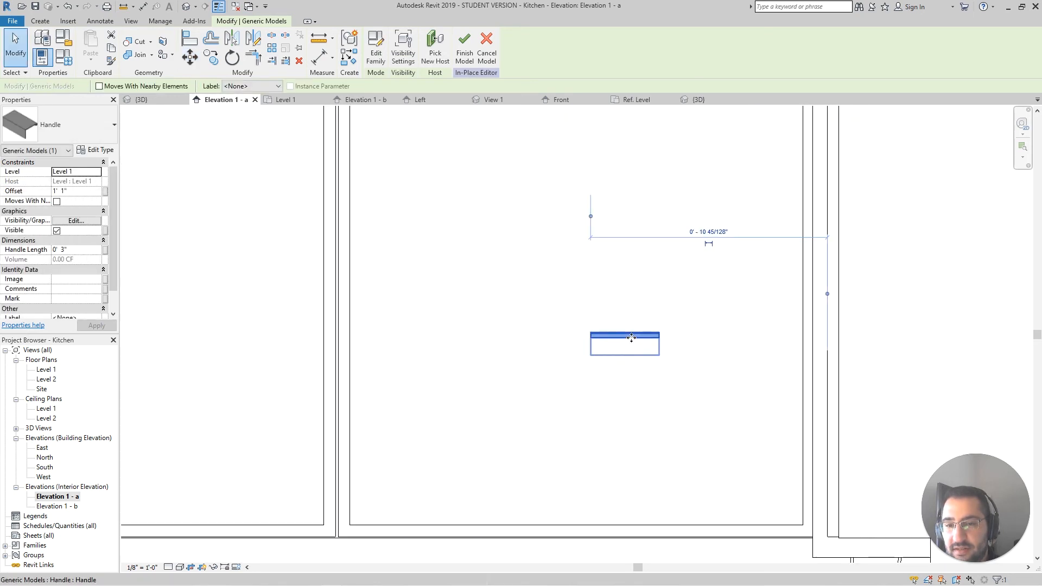
pyautogui.scroll(-2, 632, 340)
pyautogui.scroll(5, 627, 350)
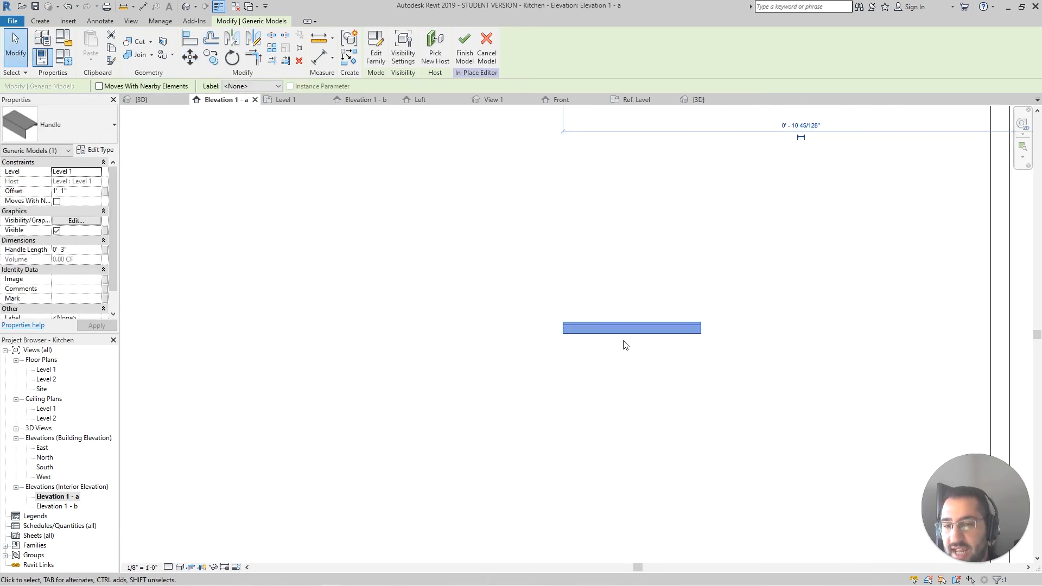
pyautogui.scroll(-4, 603, 347)
pyautogui.scroll(-4, 606, 349)
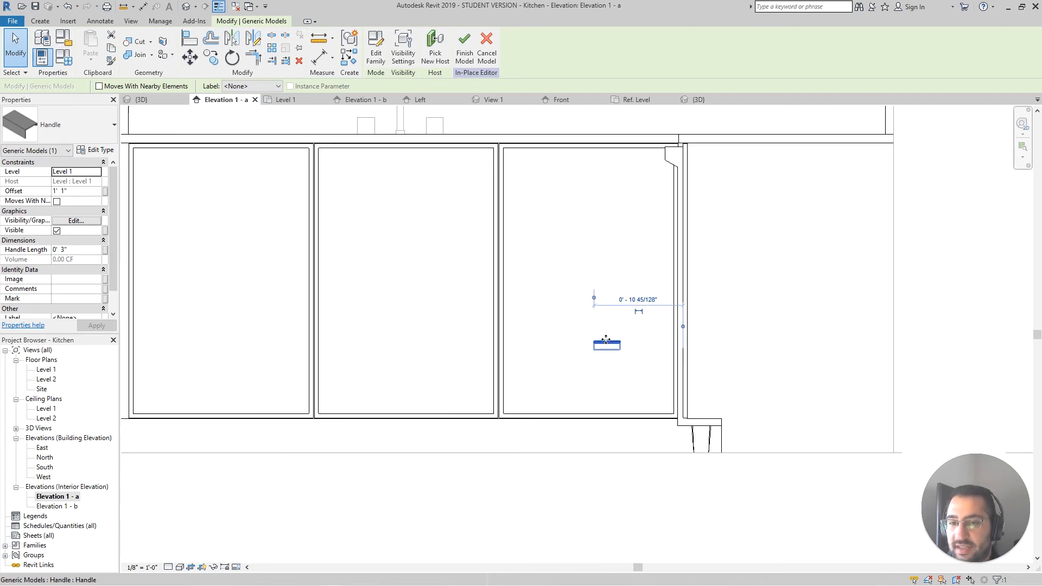
pyautogui.scroll(2, 630, 393)
pyautogui.scroll(4, 641, 394)
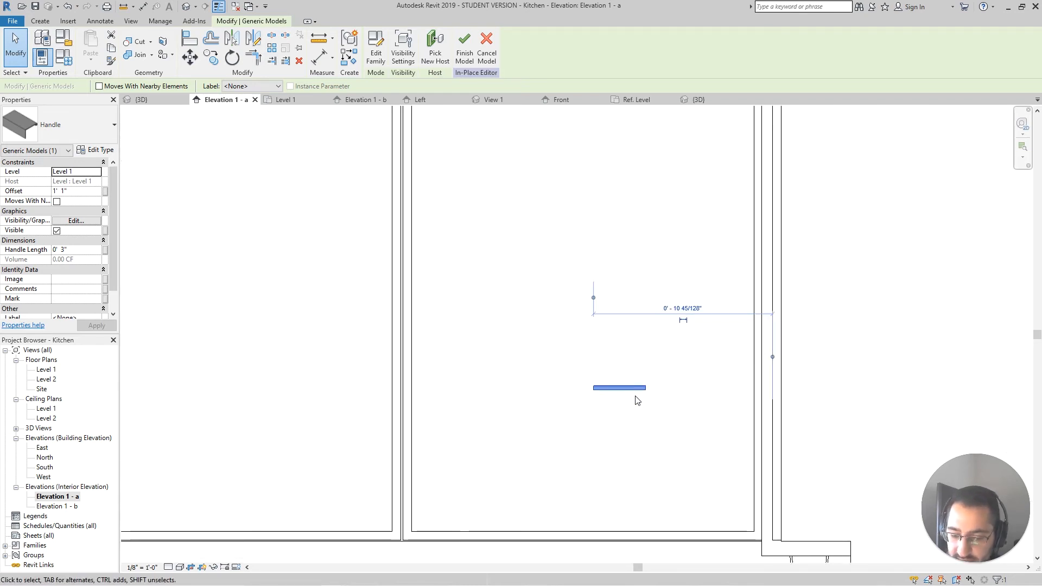
pyautogui.press('m')
pyautogui.press('v')
pyautogui.scroll(2, 629, 393)
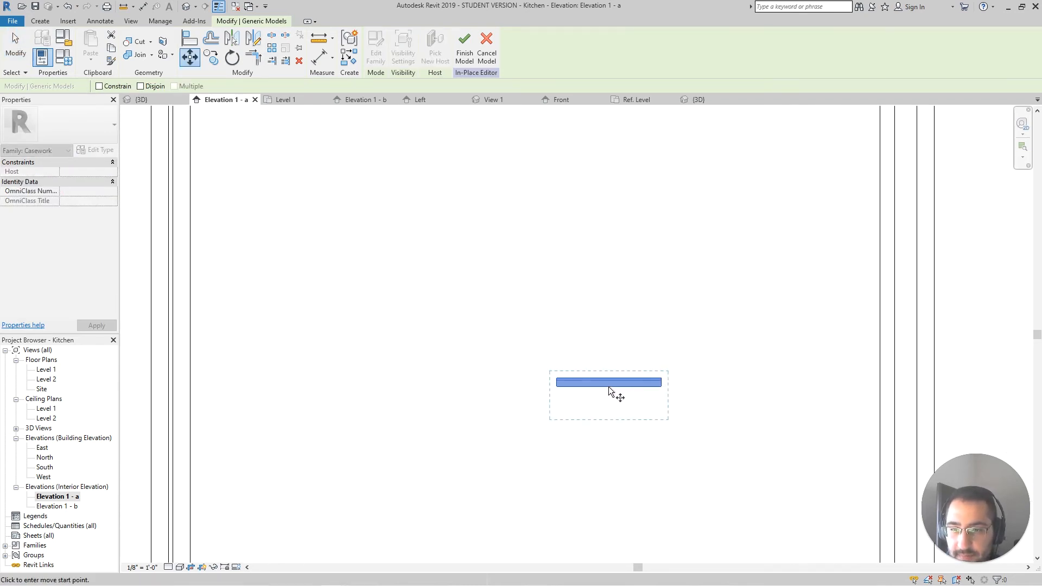
pyautogui.click(608, 387)
pyautogui.scroll(-5, 607, 375)
pyautogui.scroll(2, 613, 272)
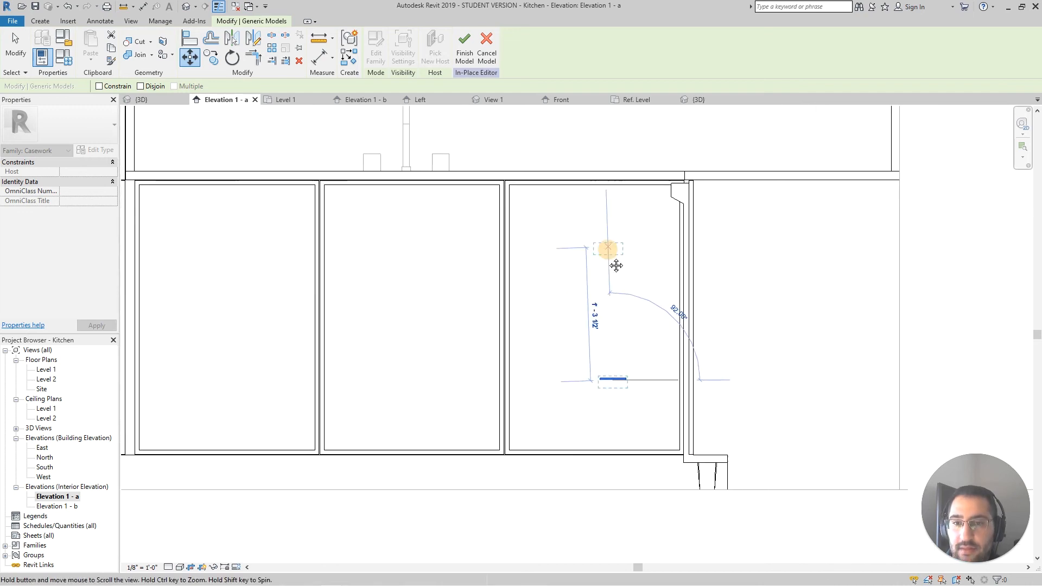
pyautogui.scroll(1, 597, 206)
pyautogui.click(595, 188)
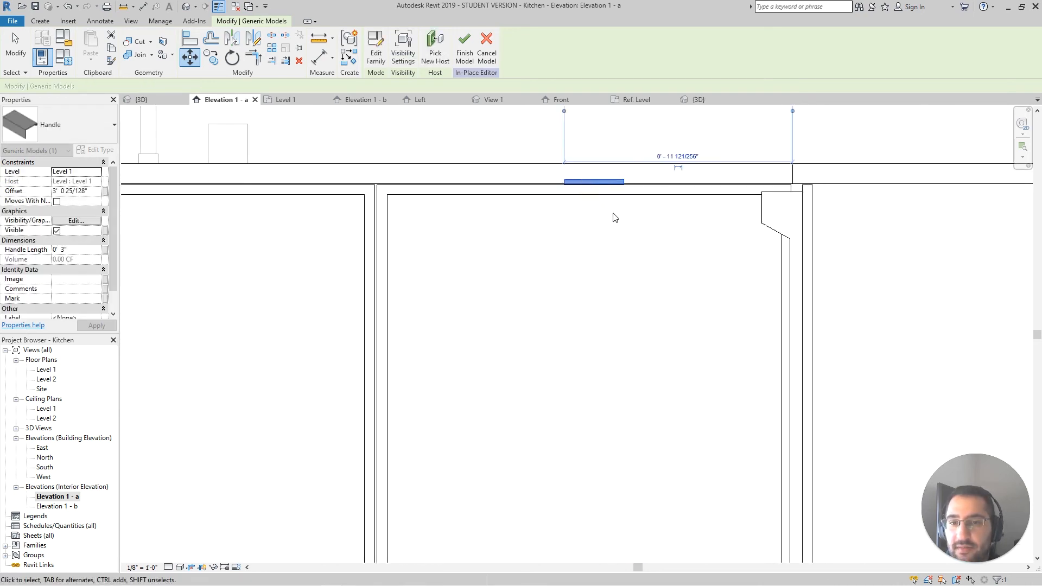
# Step: Move the handle straight down from its top edge so it sits flush with the top of the base cabinet door beside the range
pyautogui.scroll(3, 610, 187)
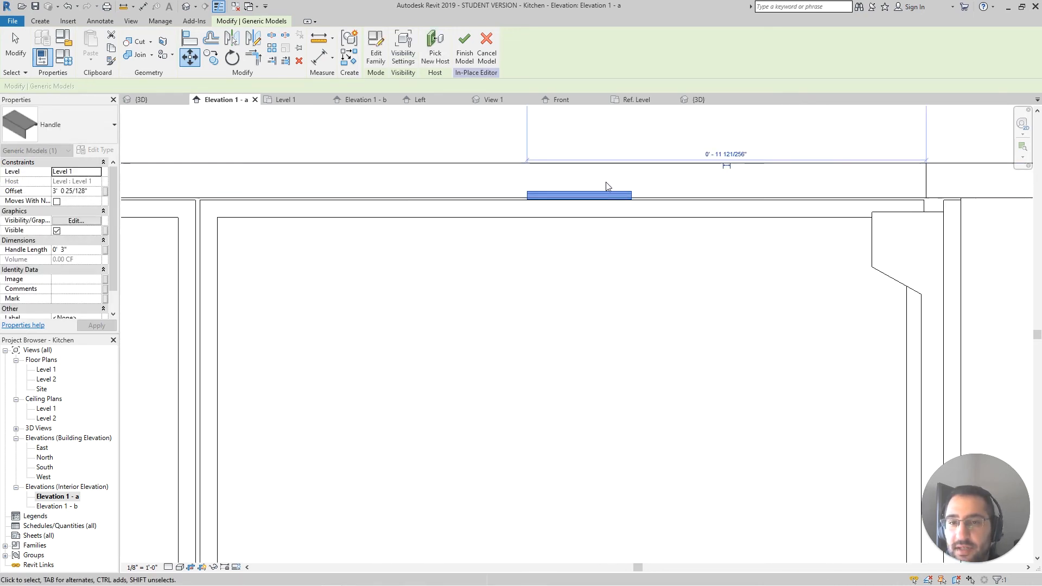
pyautogui.press('m')
pyautogui.press('v')
pyautogui.click(573, 192)
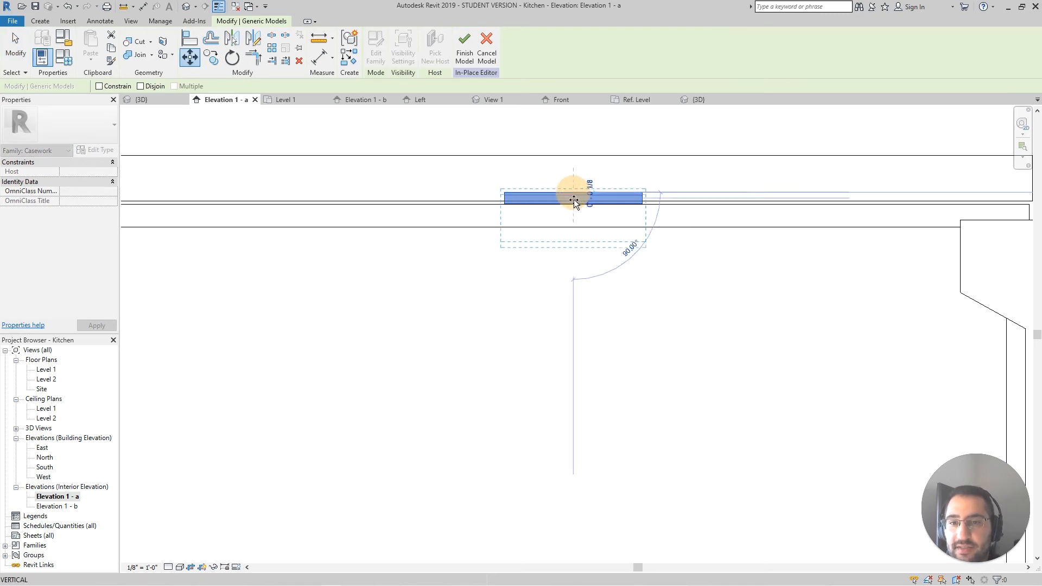
pyautogui.click(574, 204)
pyautogui.scroll(-5, 610, 269)
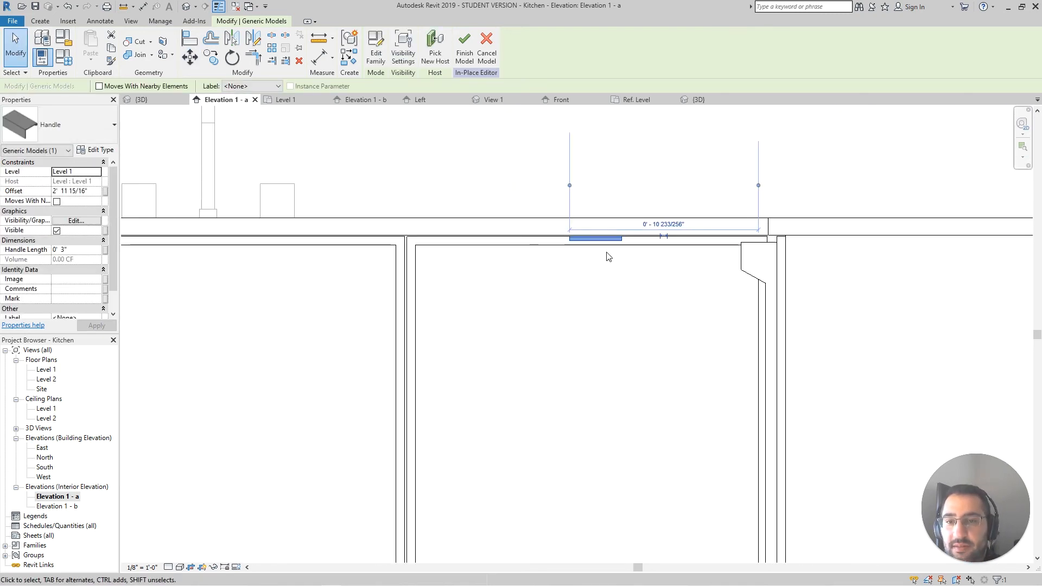
# Step: Center the handle on the base cabinet door beside the range by moving its top midpoint to the midpoint of the door's top edge
pyautogui.scroll(5, 605, 279)
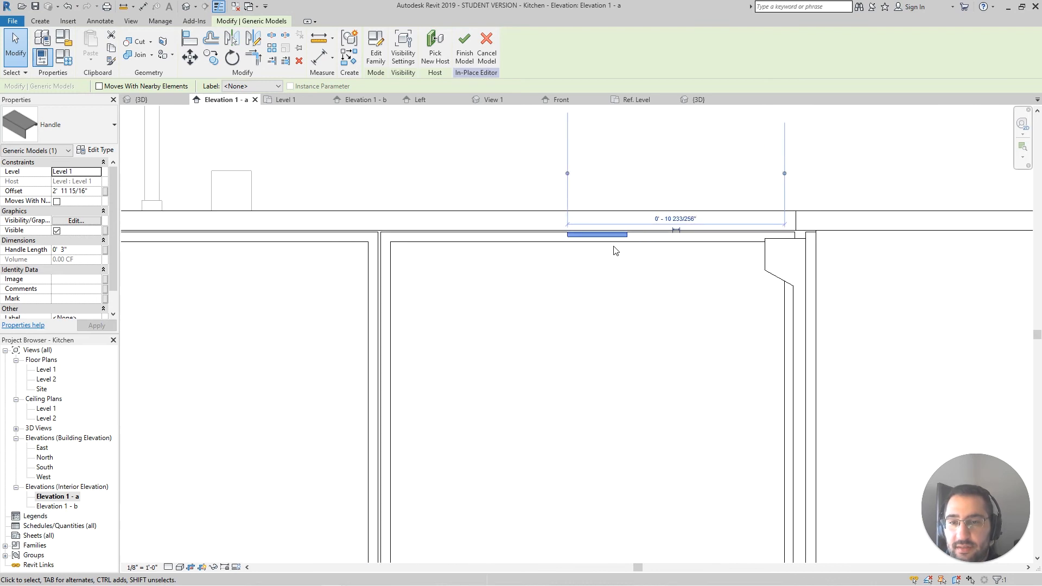
pyautogui.scroll(2, 617, 247)
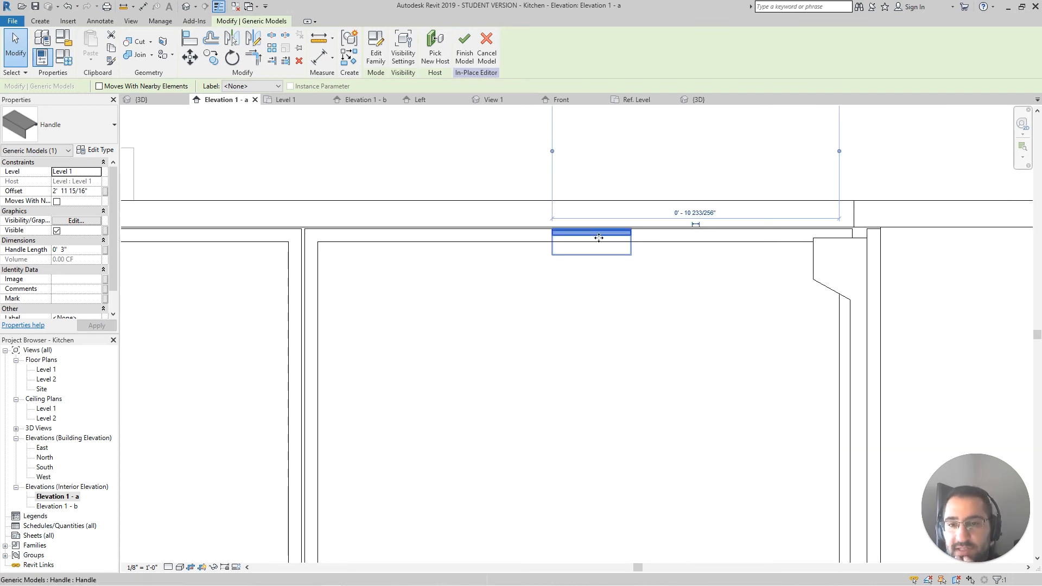
pyautogui.scroll(1, 598, 239)
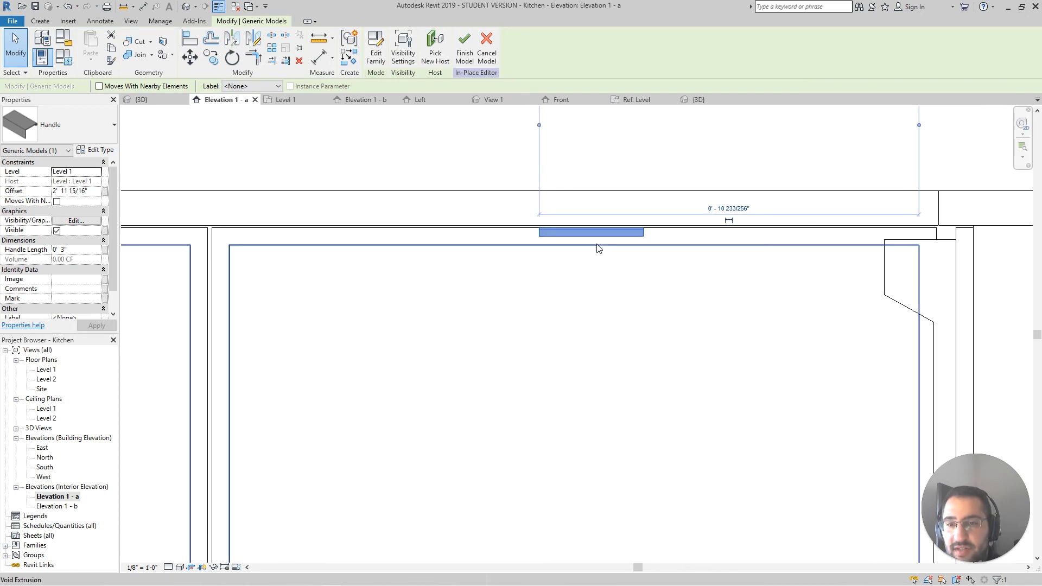
pyautogui.moveTo(599, 248); pyautogui.dragTo(516, 246, button='middle')
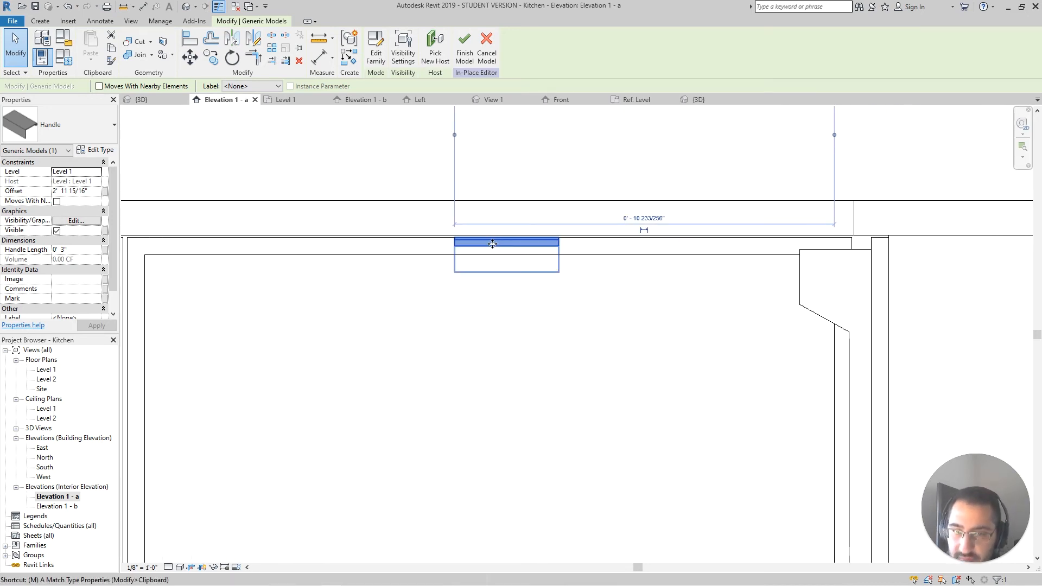
pyautogui.press('m')
pyautogui.press('v')
pyautogui.scroll(1, 494, 244)
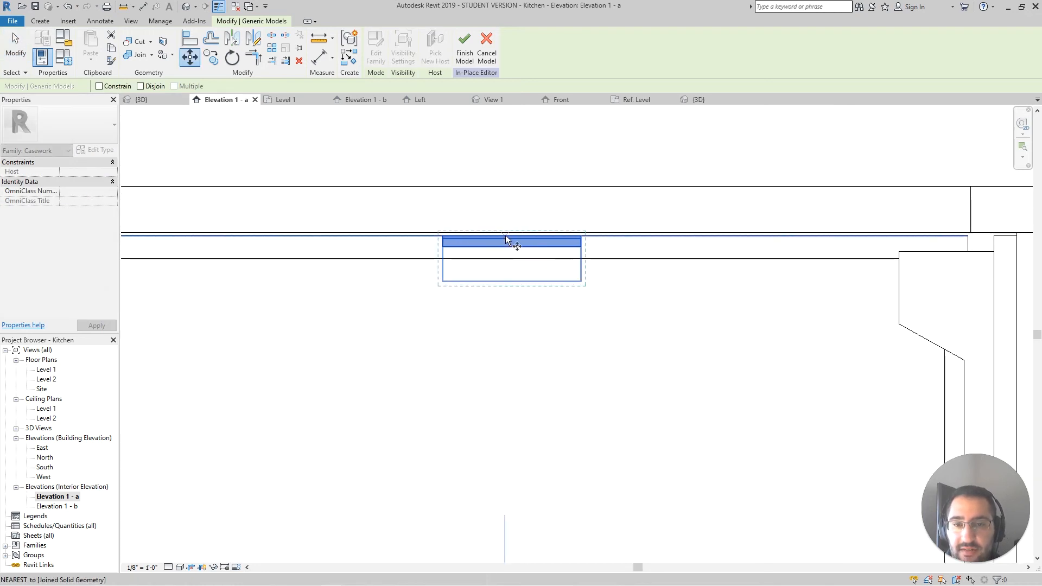
pyautogui.scroll(1, 512, 237)
pyautogui.scroll(1, 511, 237)
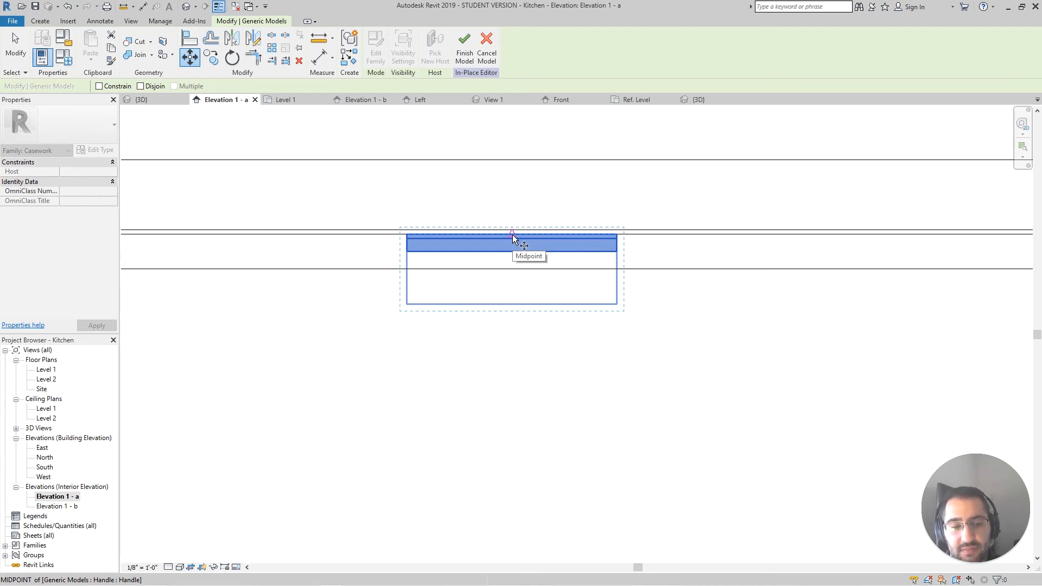
pyautogui.click(512, 235)
pyautogui.scroll(-2, 512, 235)
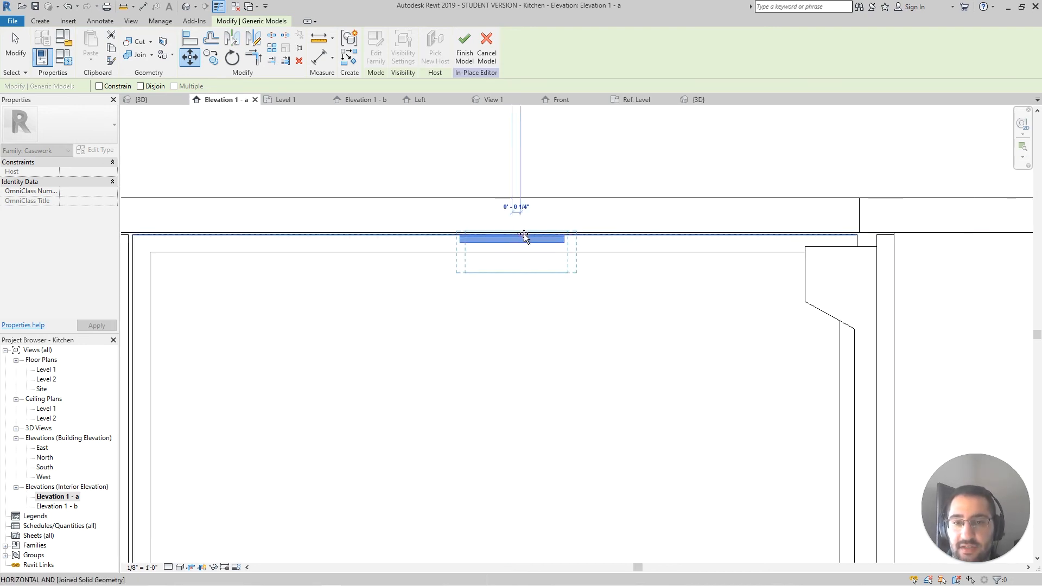
pyautogui.scroll(-1, 536, 237)
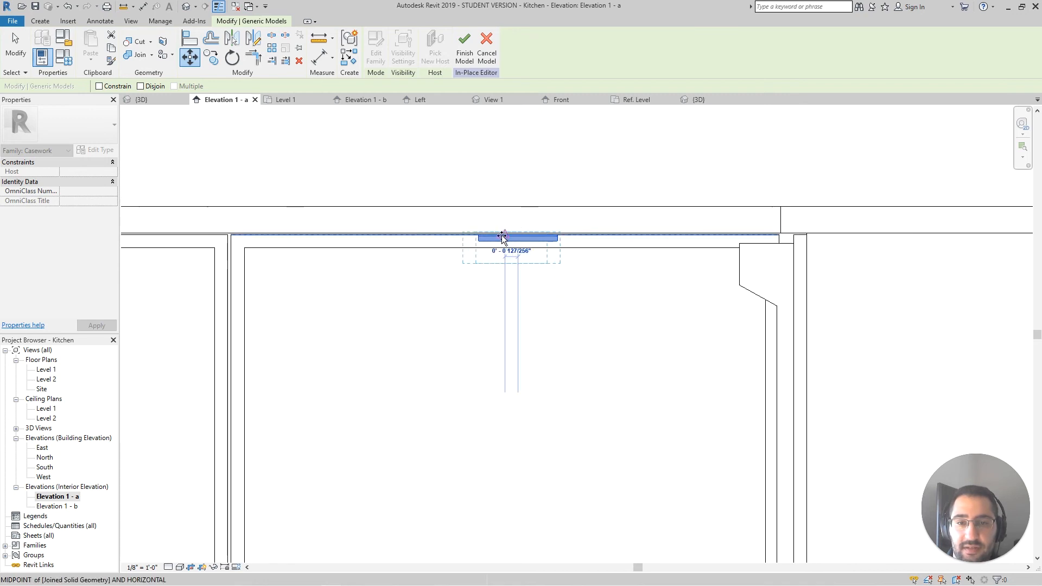
pyautogui.click(504, 236)
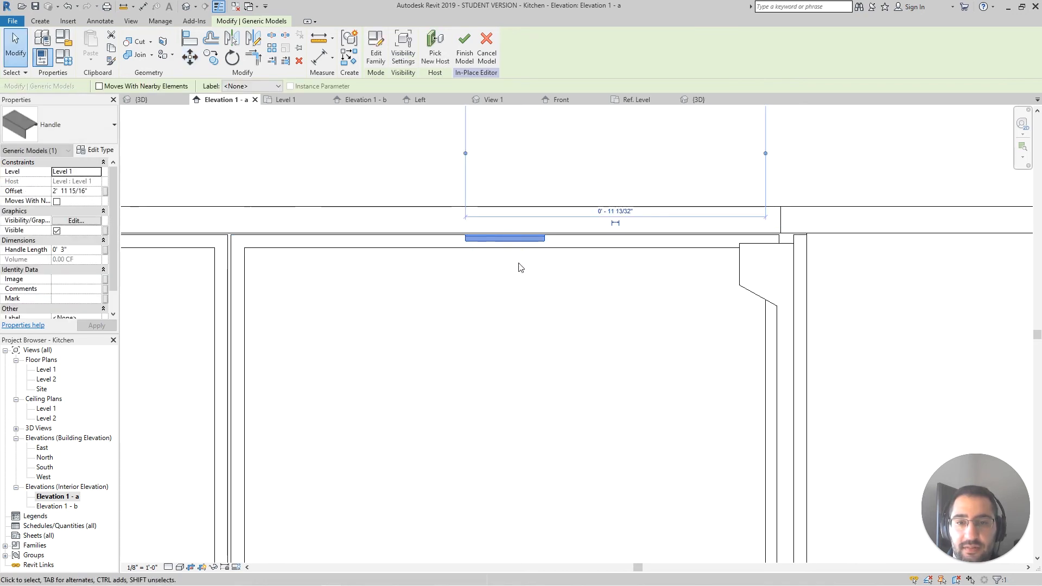
# Step: Examine the remaining base and wall cabinet doors in the elevation to plan where further handles go
pyautogui.scroll(-5, 522, 260)
pyautogui.scroll(1, 514, 262)
pyautogui.moveTo(545, 267); pyautogui.dragTo(628, 279, button='middle')
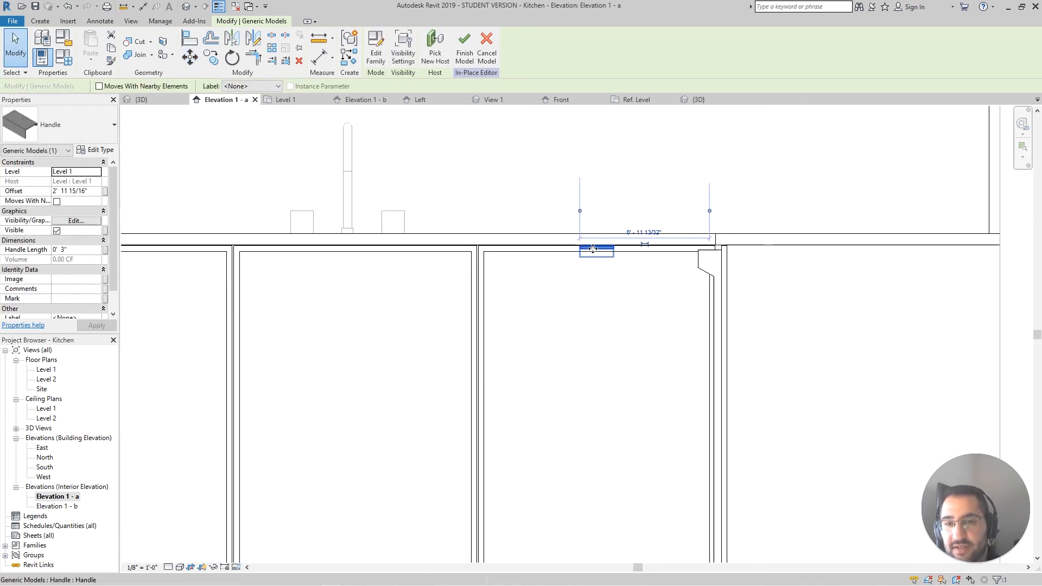
pyautogui.scroll(-2, 596, 250)
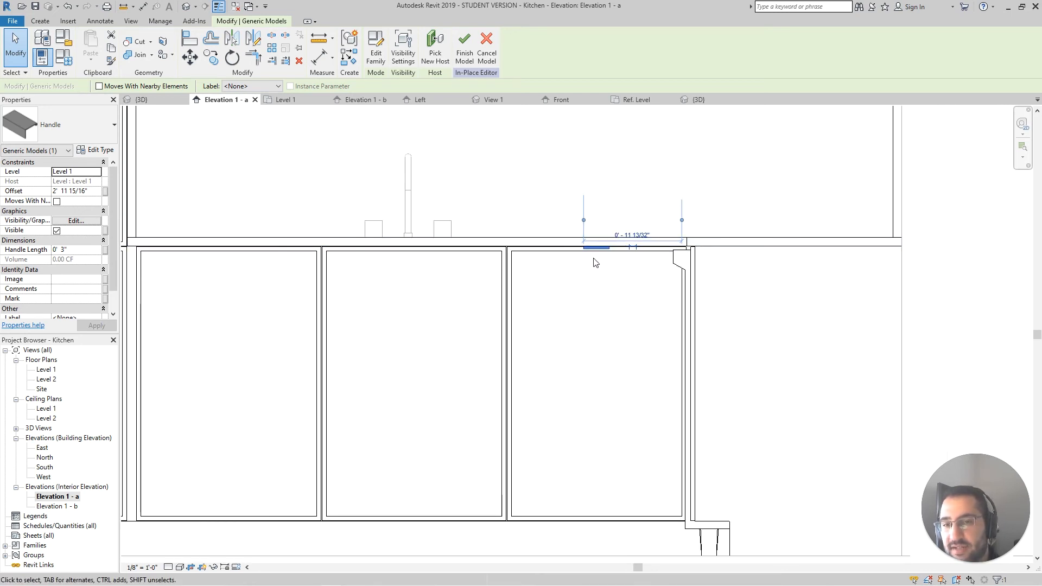
pyautogui.scroll(3, 515, 257)
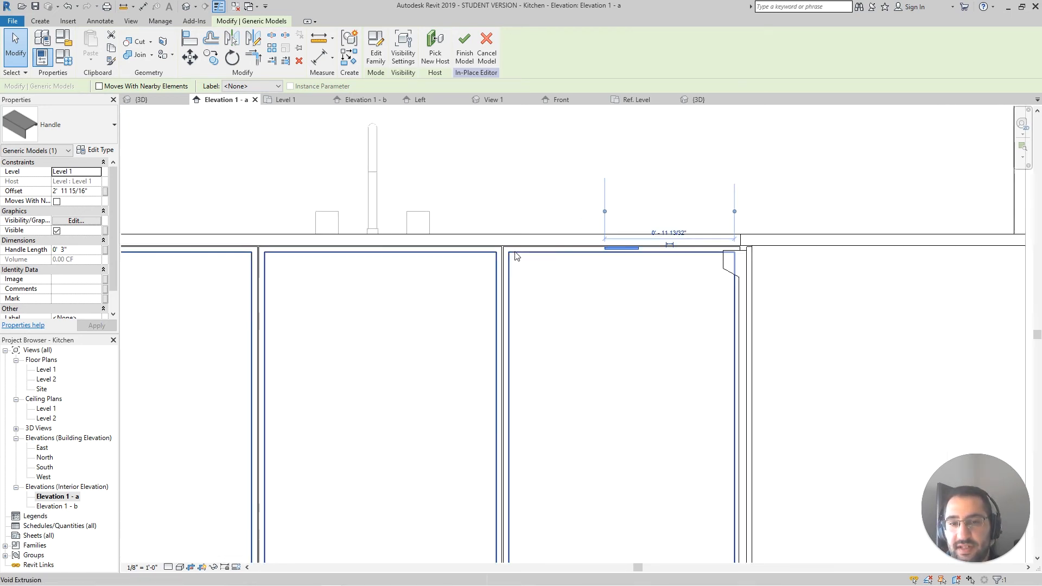
pyautogui.scroll(-3, 514, 259)
pyautogui.scroll(1, 538, 257)
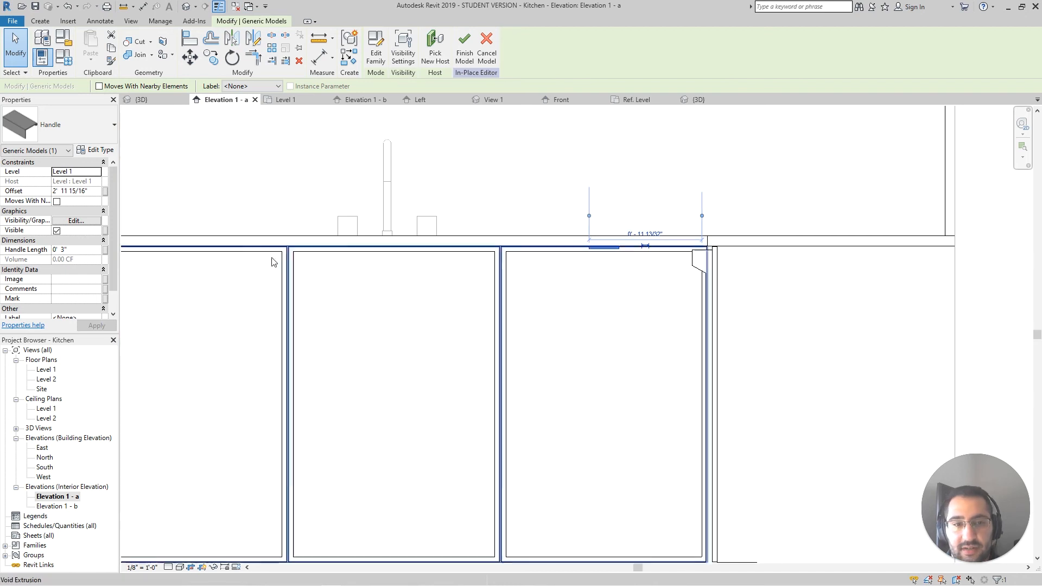
pyautogui.scroll(-3, 195, 255)
pyautogui.moveTo(194, 257); pyautogui.dragTo(350, 307, button='middle')
pyautogui.moveTo(353, 226); pyautogui.dragTo(349, 308, button='middle')
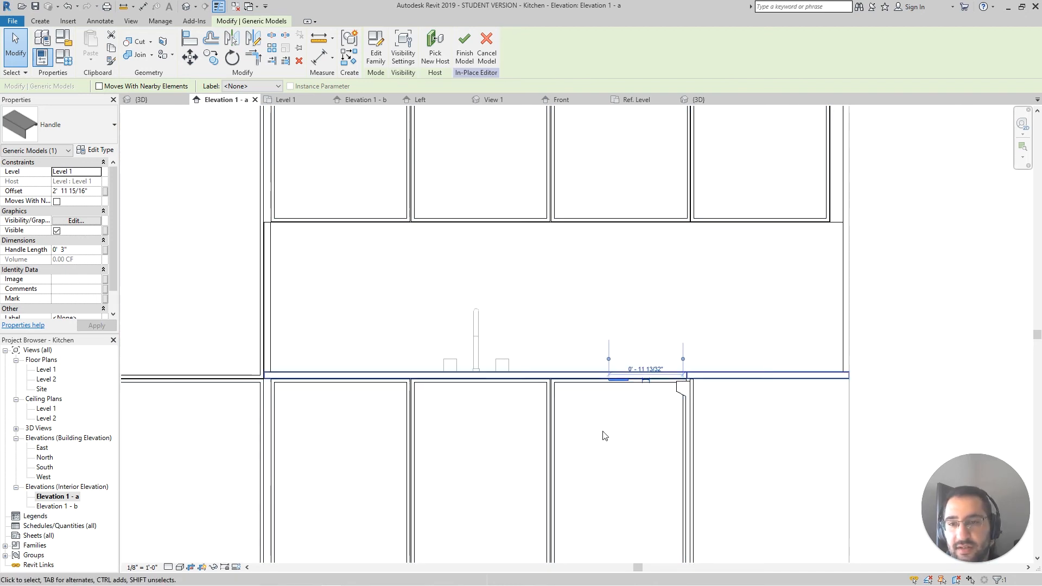
# Step: Copy the handle horizontally about 2' 10 3/4" onto the base cabinet door next to the tall cabinet, near its sink-side top corner
pyautogui.scroll(6, 618, 406)
pyautogui.scroll(2, 616, 374)
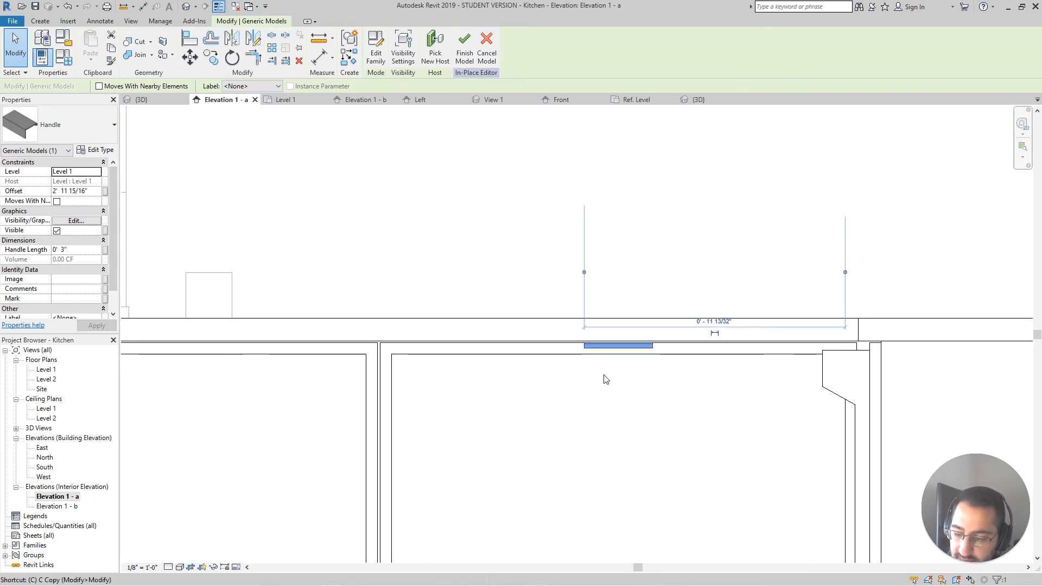
pyautogui.press('o')
pyautogui.scroll(2, 590, 349)
pyautogui.click(584, 345)
pyautogui.scroll(-4, 575, 346)
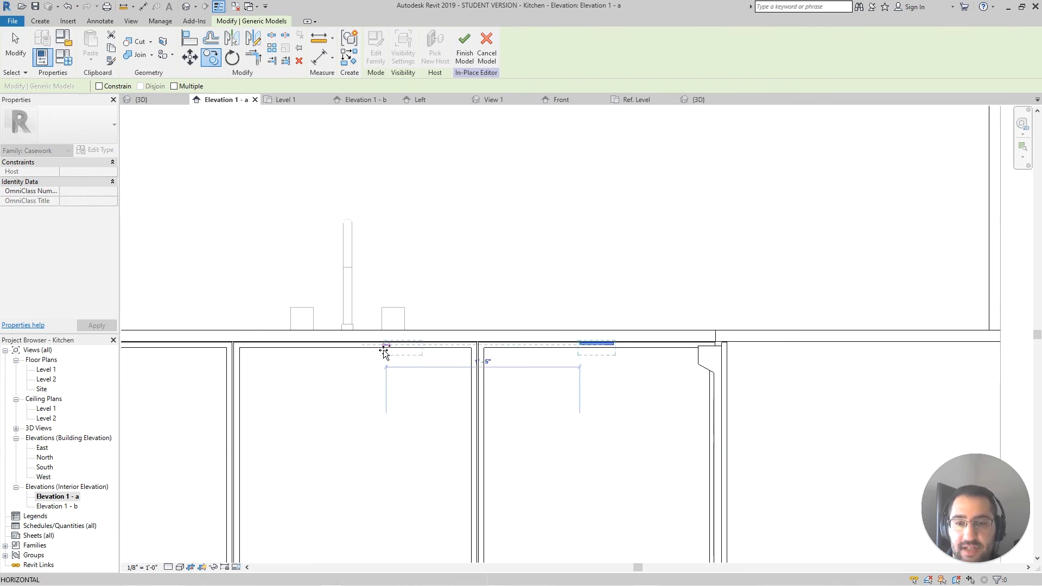
pyautogui.moveTo(328, 345); pyautogui.dragTo(598, 368, button='middle')
pyautogui.scroll(4, 582, 367)
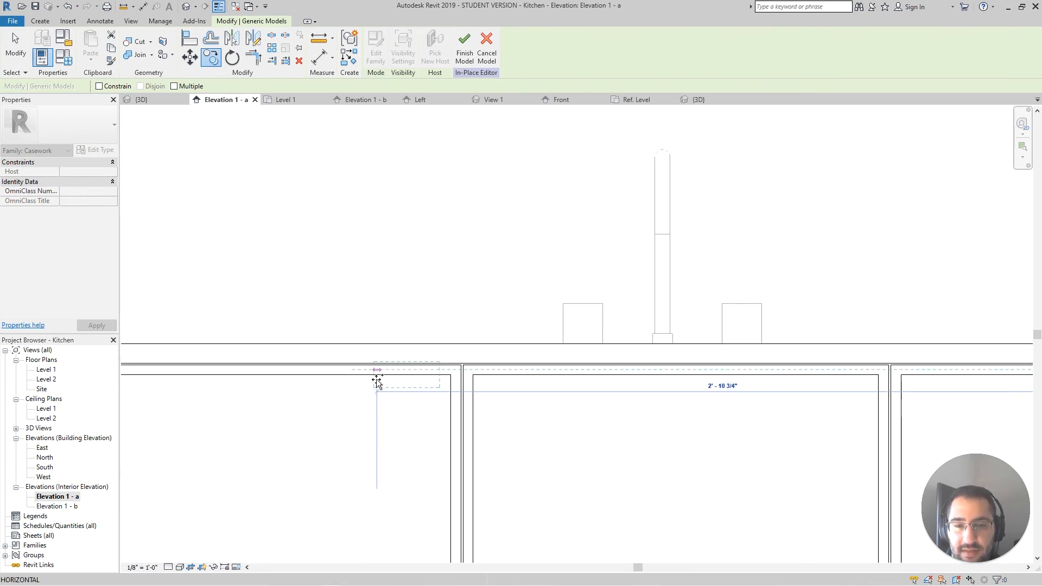
pyautogui.click(377, 381)
pyautogui.scroll(2, 465, 376)
pyautogui.scroll(-1, 466, 378)
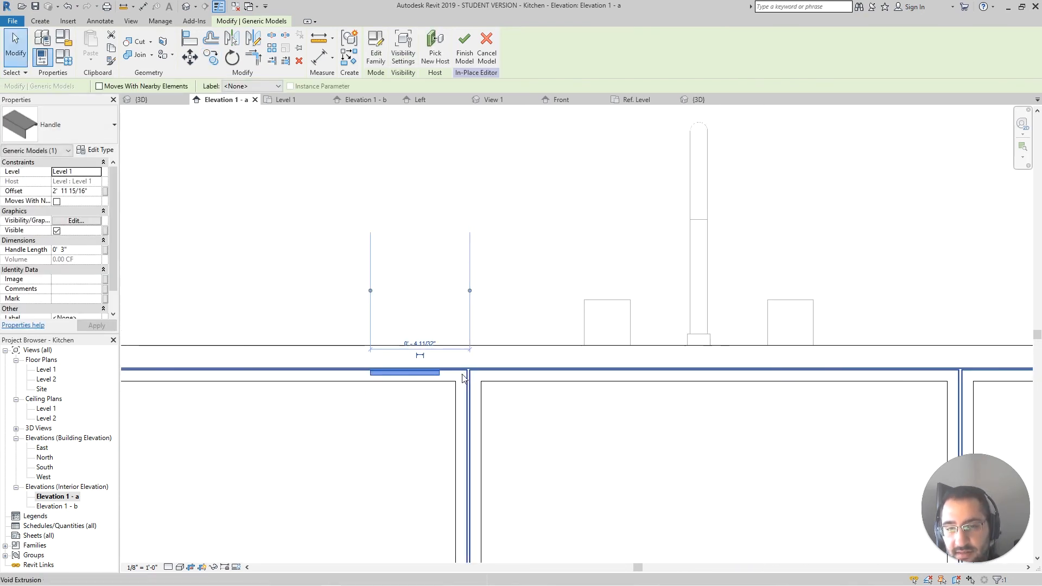
# Step: Align the copied handle's sink-side end with the vertical edge of the base cabinet door it sits on
pyautogui.scroll(-6, 463, 377)
pyautogui.scroll(2, 491, 321)
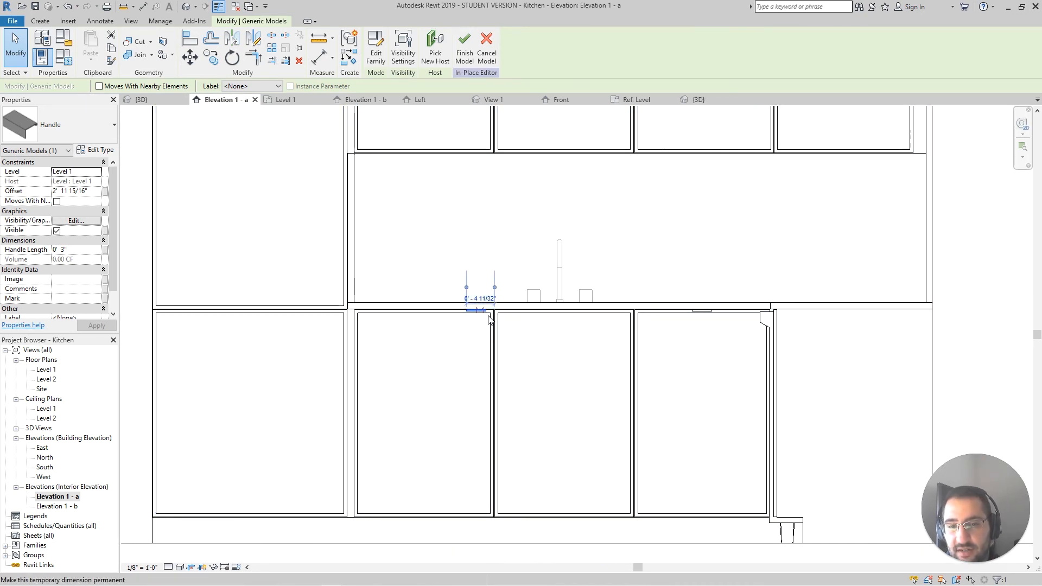
pyautogui.scroll(5, 489, 320)
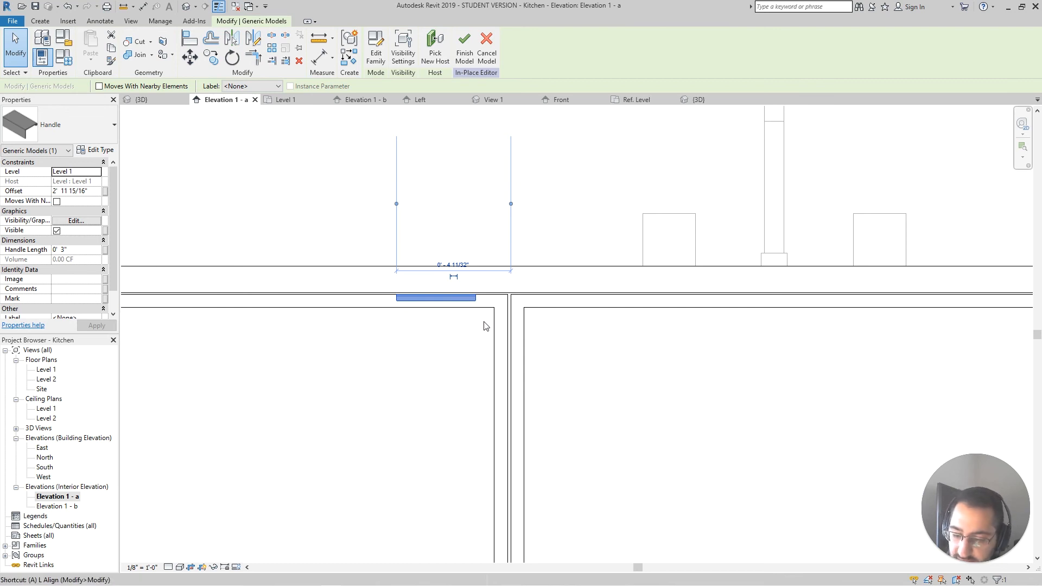
pyautogui.press('l')
pyautogui.scroll(3, 497, 301)
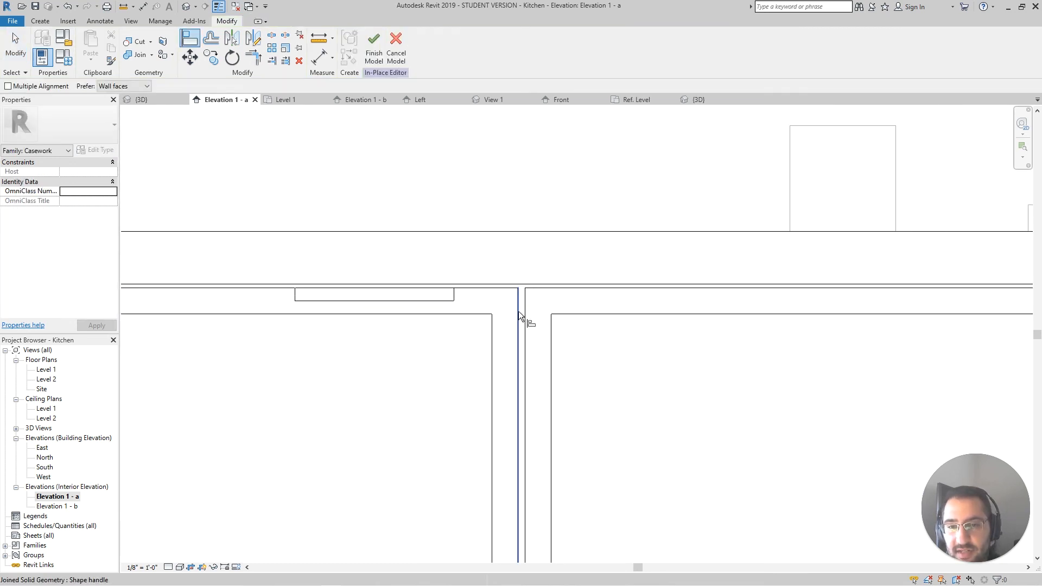
pyautogui.click(519, 311)
pyautogui.click(455, 294)
pyautogui.scroll(-3, 509, 318)
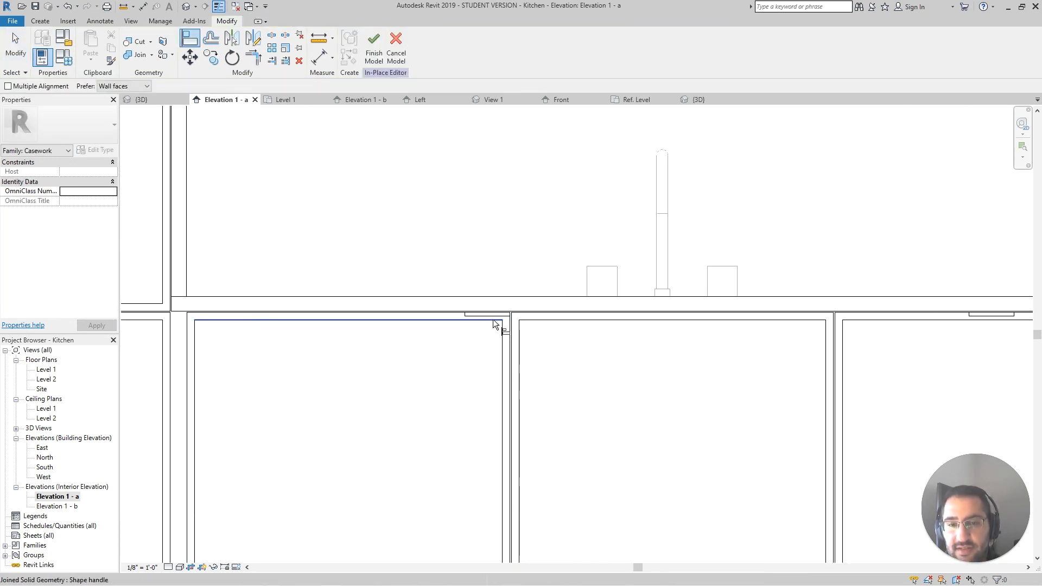
pyautogui.press('Escape')
pyautogui.press('Escape')
# Step: Set the Handle Length of the copied handle next to the sink door to 6"
pyautogui.click(499, 320)
pyautogui.click(499, 321)
pyautogui.scroll(2, 498, 320)
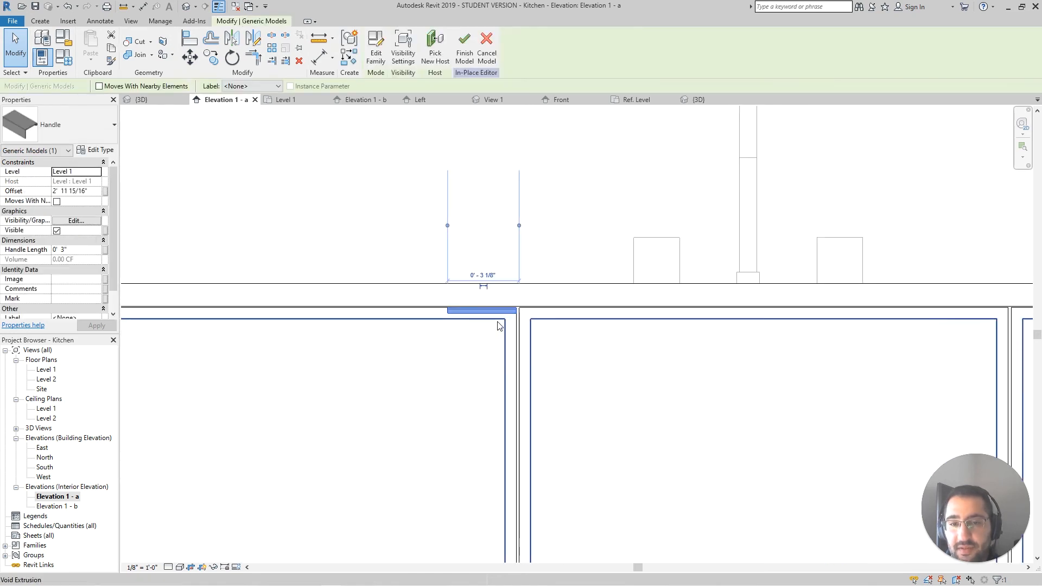
pyautogui.click(68, 251)
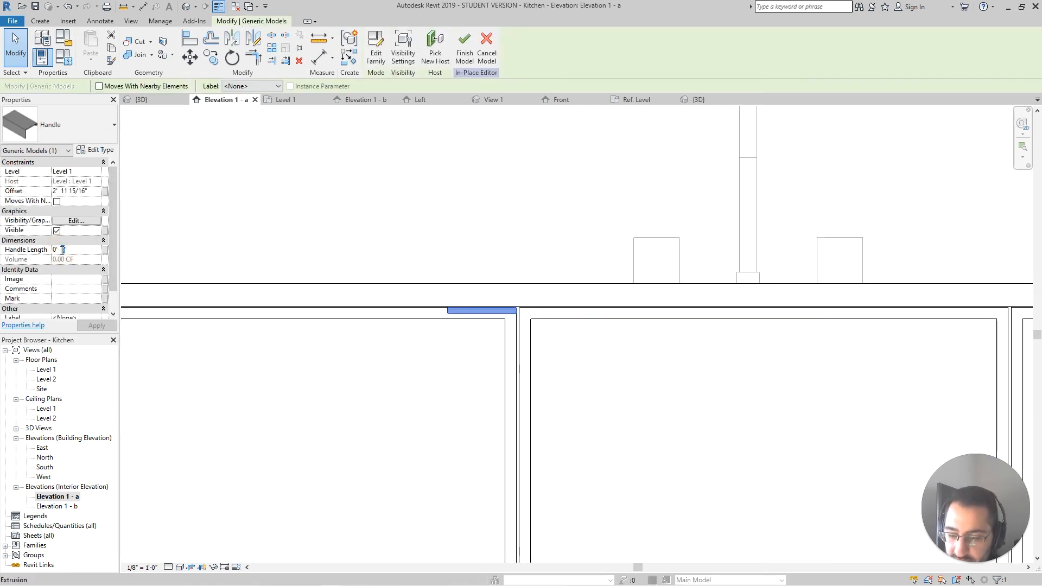
pyautogui.press('Return')
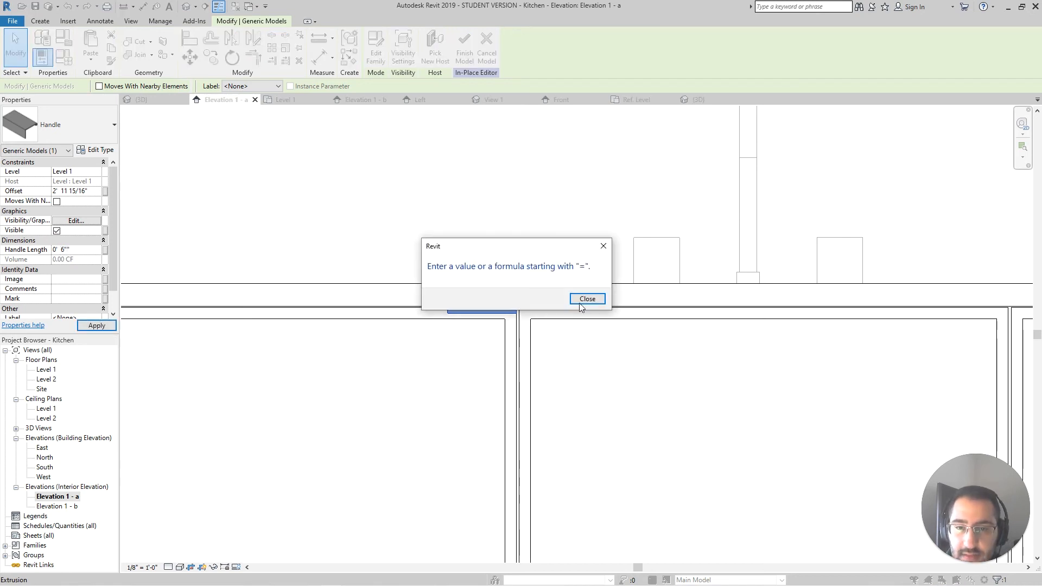
pyautogui.click(581, 295)
pyautogui.click(65, 251)
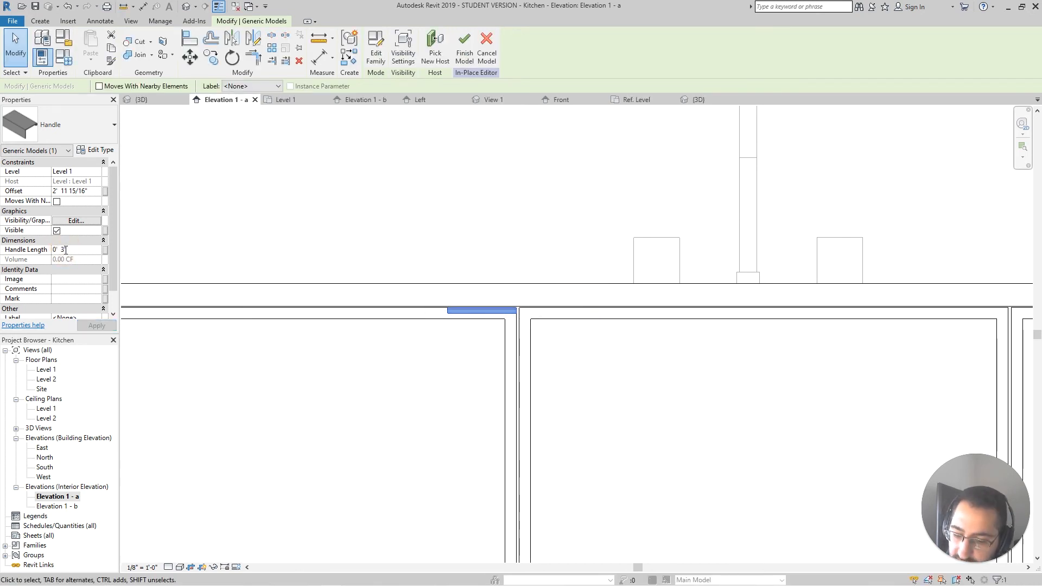
pyautogui.click(97, 326)
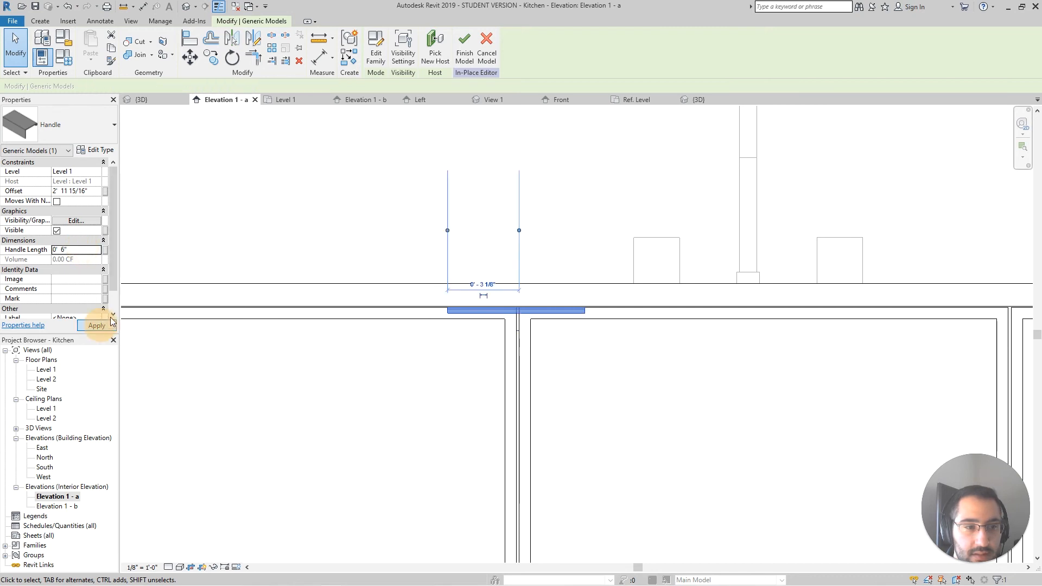
# Step: Align the sink-side end of the lengthened 6" handle with the vertical edge of its base cabinet door
pyautogui.scroll(2, 576, 324)
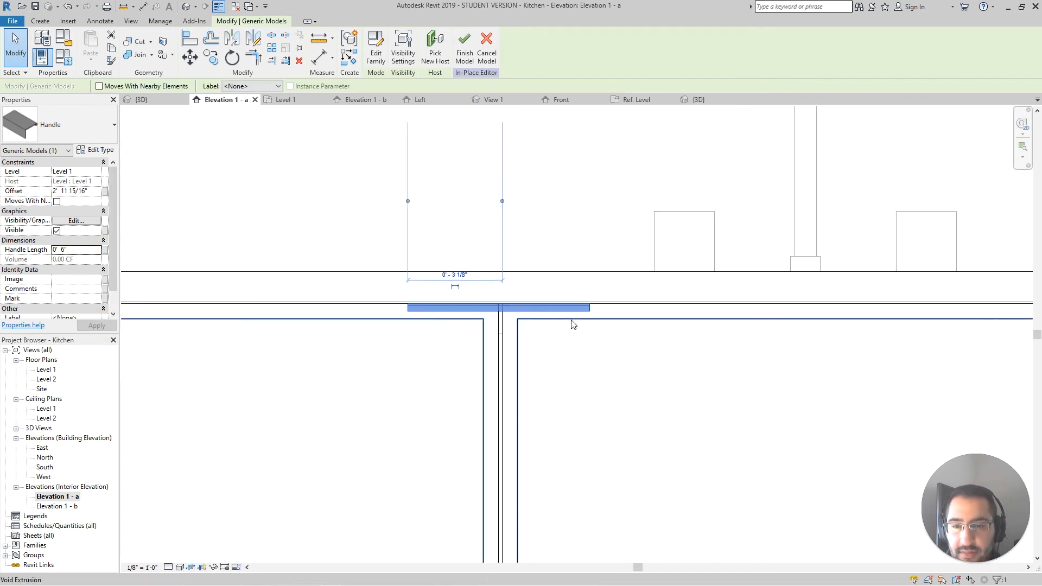
pyautogui.click(491, 352)
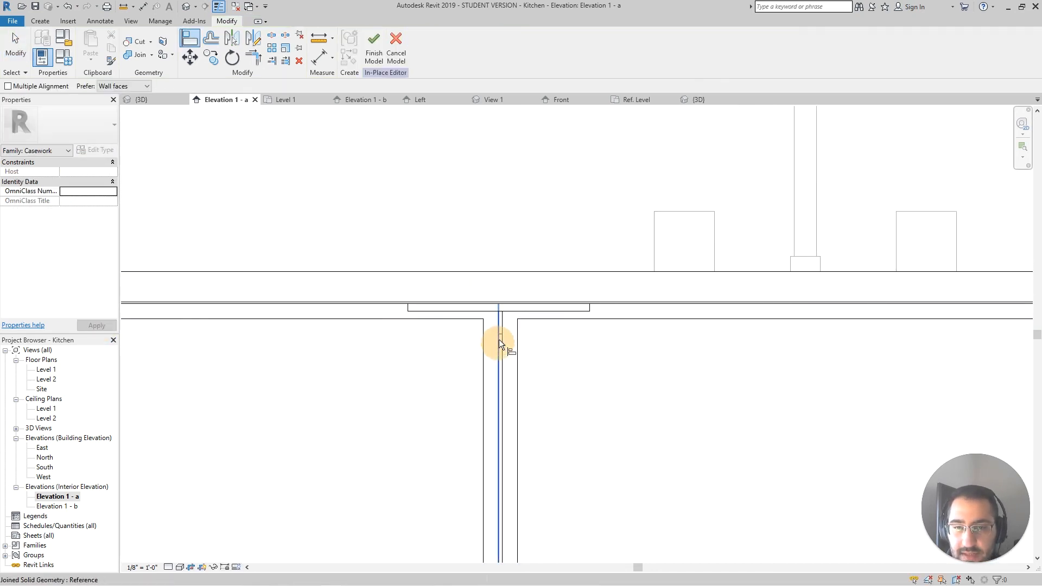
pyautogui.scroll(-1, 488, 317)
pyautogui.scroll(-2, 488, 317)
pyautogui.press('Escape')
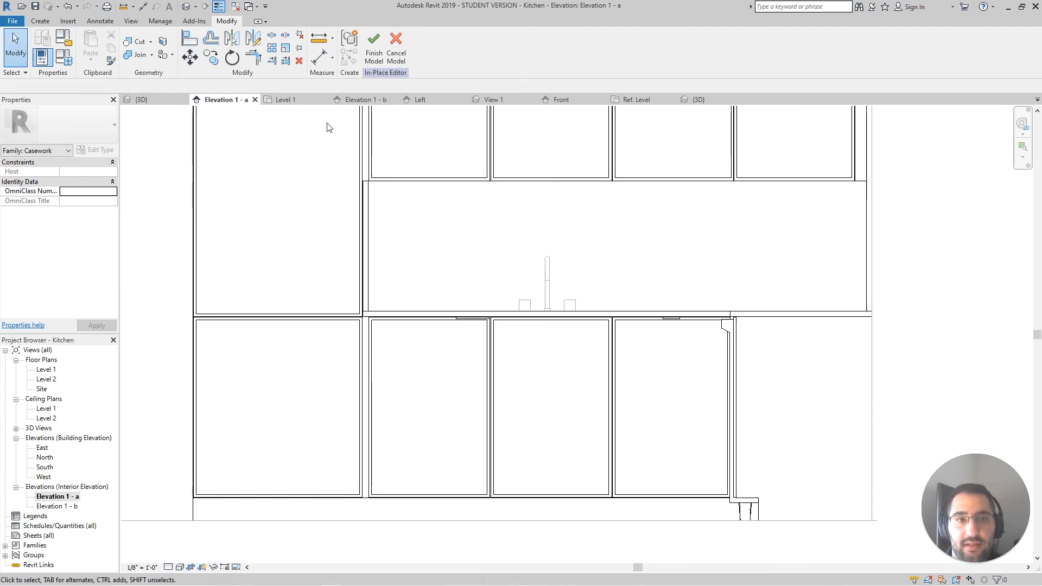
# Step: In Elevation 1 - a, copy the 6" handle beside the sink door straight up about 1', above the countertop
pyautogui.click(186, 8)
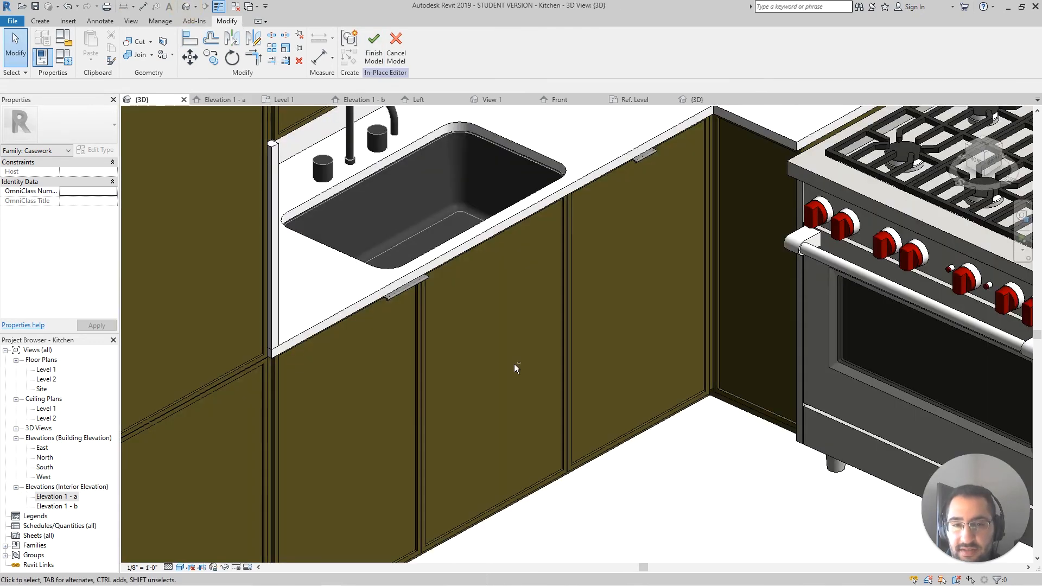
pyautogui.keyDown('shift'); pyautogui.moveTo(513, 363); pyautogui.dragTo(443, 373, button='middle'); pyautogui.keyUp('shift')
pyautogui.scroll(5, 437, 347)
pyautogui.click(434, 318)
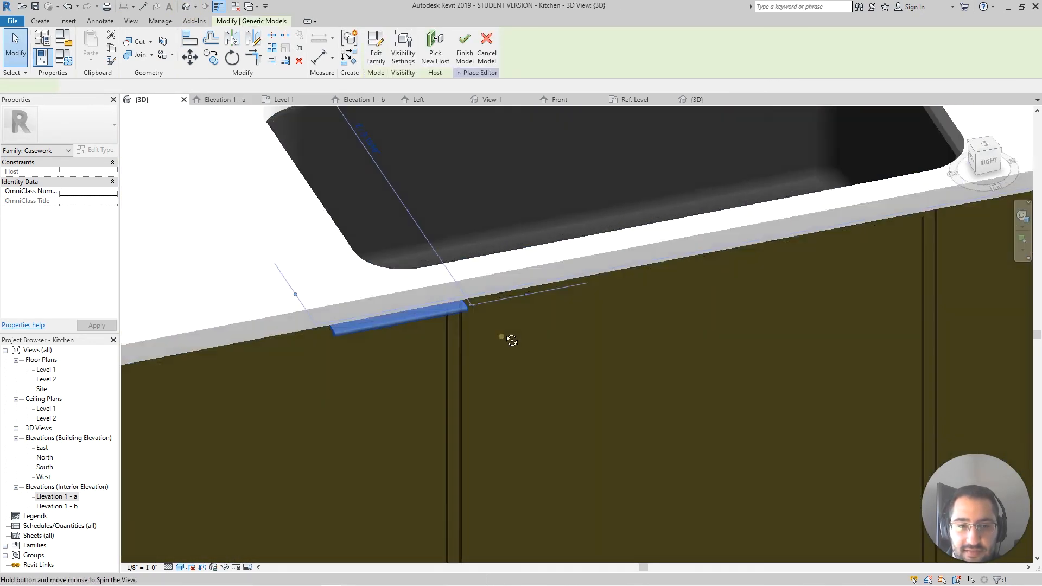
pyautogui.keyDown('shift'); pyautogui.moveTo(507, 338); pyautogui.dragTo(593, 399, button='middle'); pyautogui.keyUp('shift')
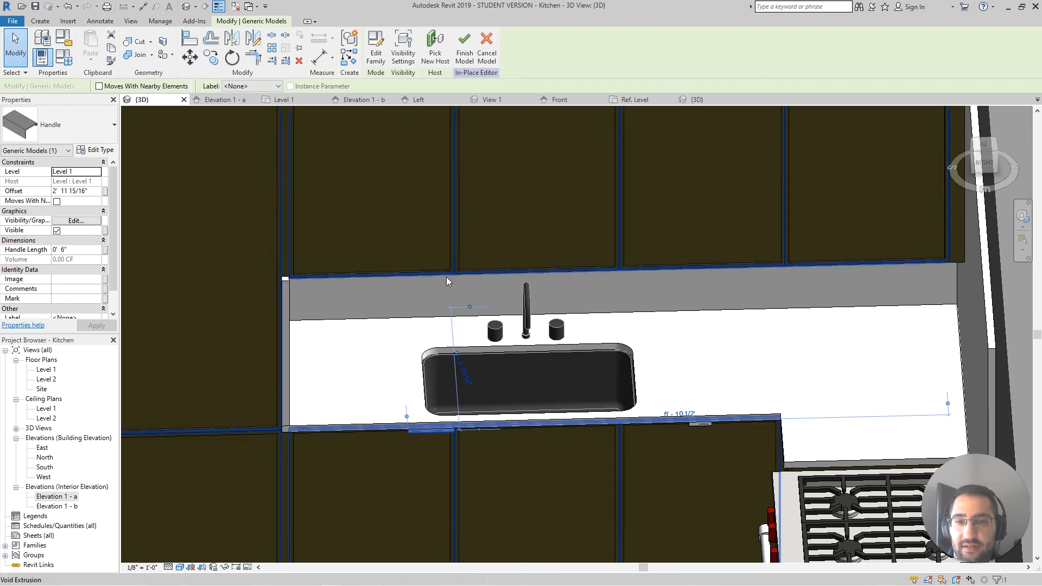
pyautogui.doubleClick(74, 499)
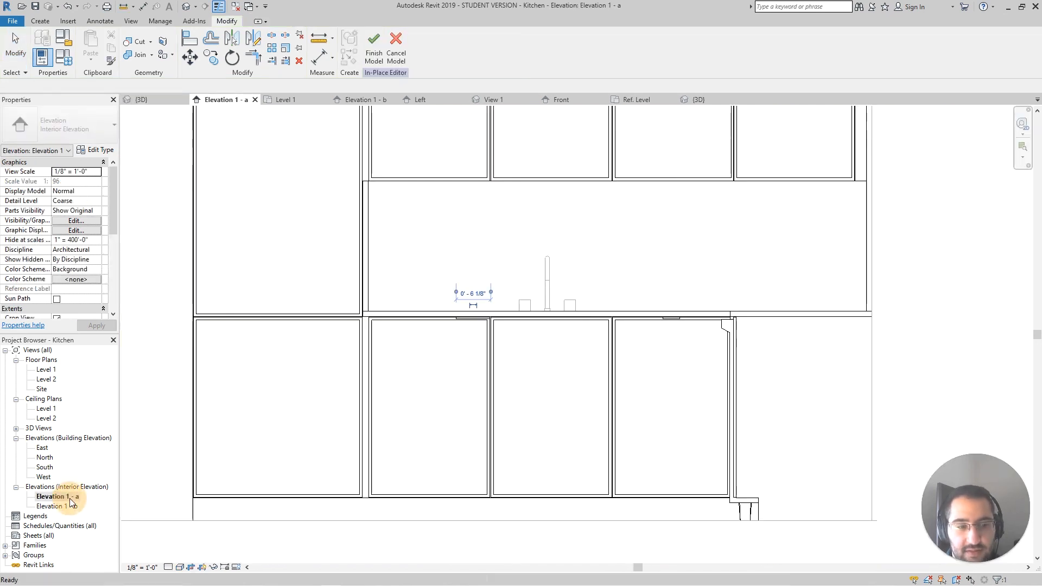
pyautogui.scroll(2, 483, 272)
pyautogui.moveTo(536, 279); pyautogui.dragTo(524, 417, button='middle')
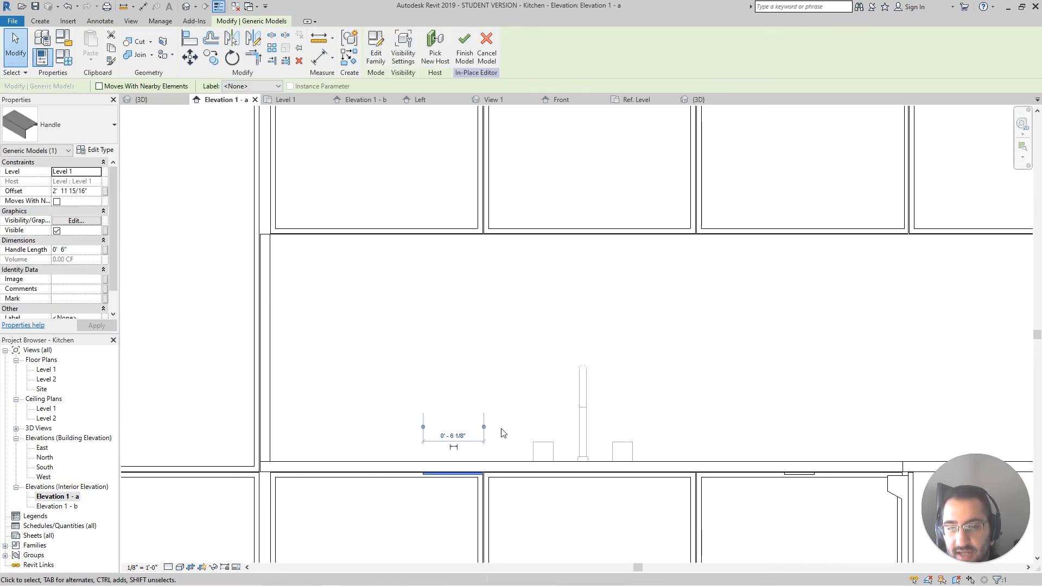
pyautogui.press('c')
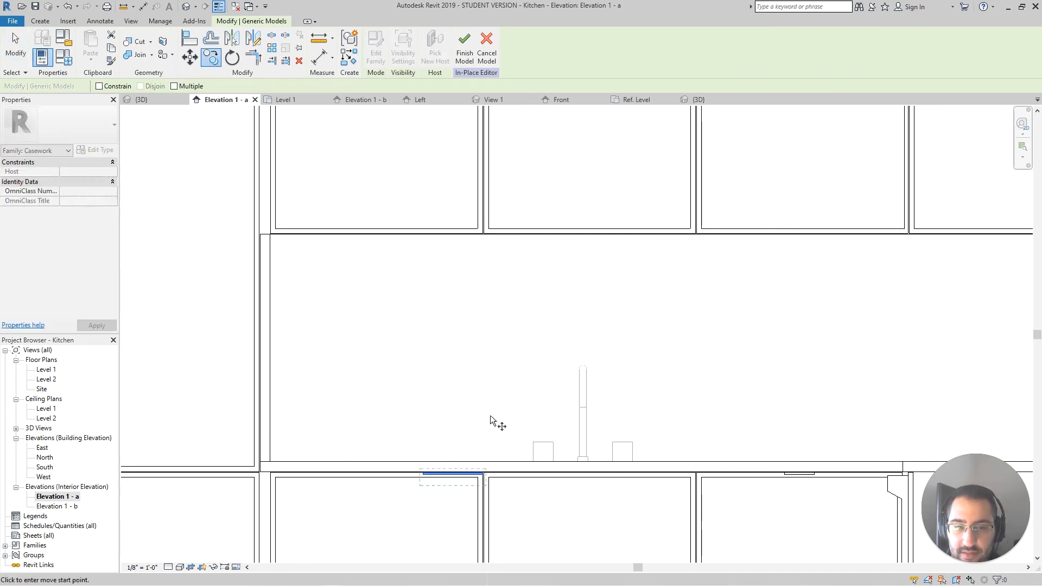
pyautogui.click(491, 415)
pyautogui.click(492, 296)
pyautogui.scroll(2, 489, 358)
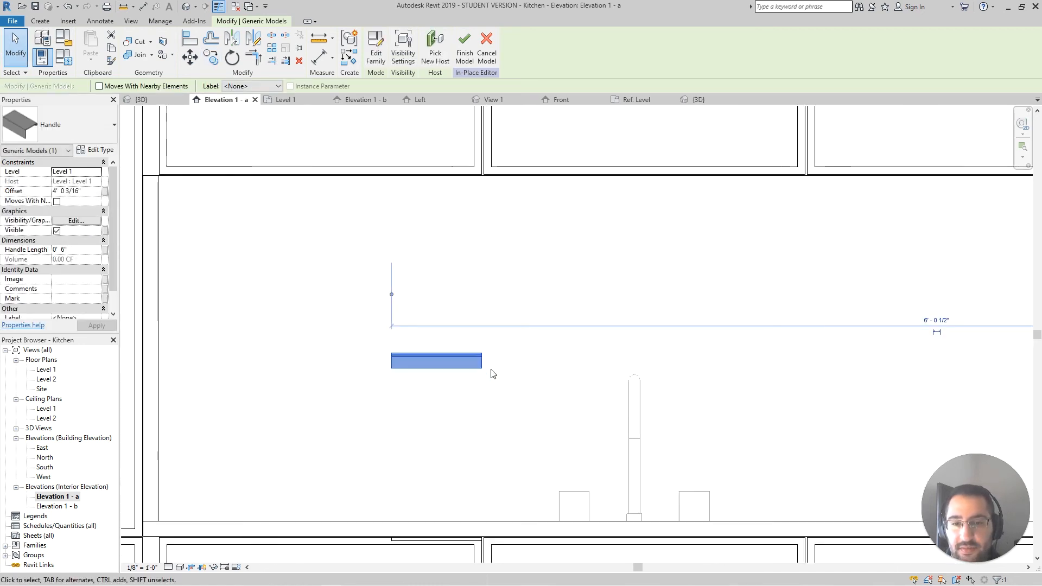
# Step: Examine the orientation of the copied handle in 3D, relative to the sink and the bottom edge of the upper cabinets
pyautogui.scroll(1, 473, 375)
pyautogui.click(515, 380)
pyautogui.scroll(3, 479, 369)
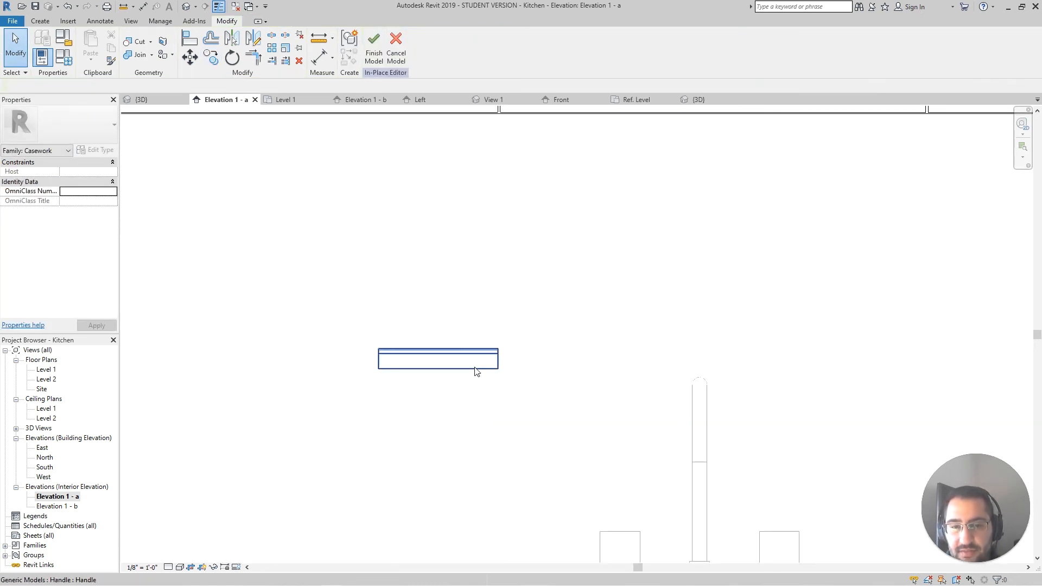
pyautogui.scroll(-3, 463, 370)
pyautogui.scroll(1, 424, 365)
pyautogui.scroll(-1, 425, 369)
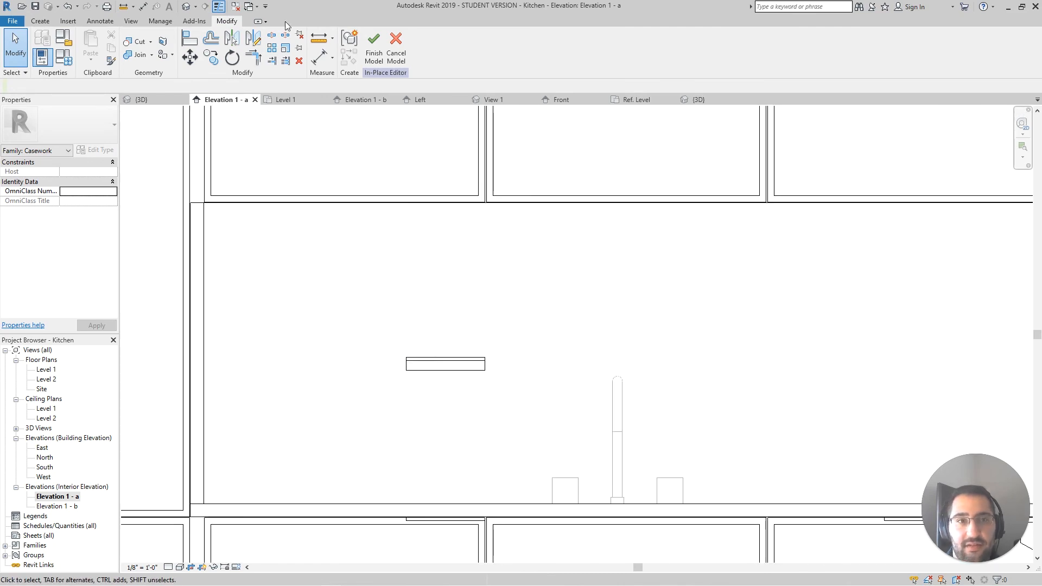
pyautogui.click(186, 6)
pyautogui.keyDown('shift'); pyautogui.moveTo(551, 363); pyautogui.dragTo(581, 346, button='middle'); pyautogui.keyUp('shift')
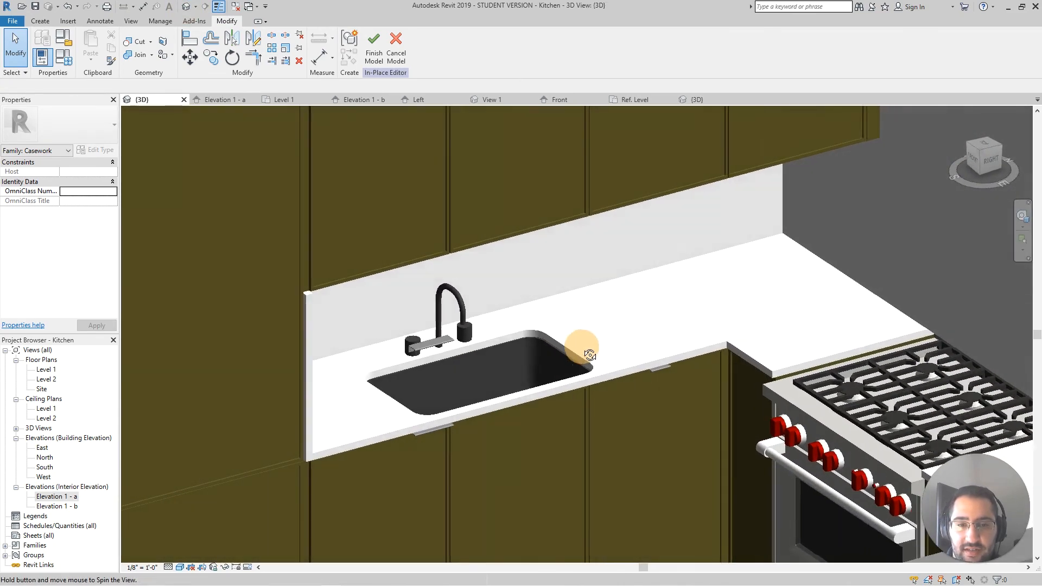
pyautogui.scroll(2, 421, 353)
pyautogui.scroll(2, 421, 353)
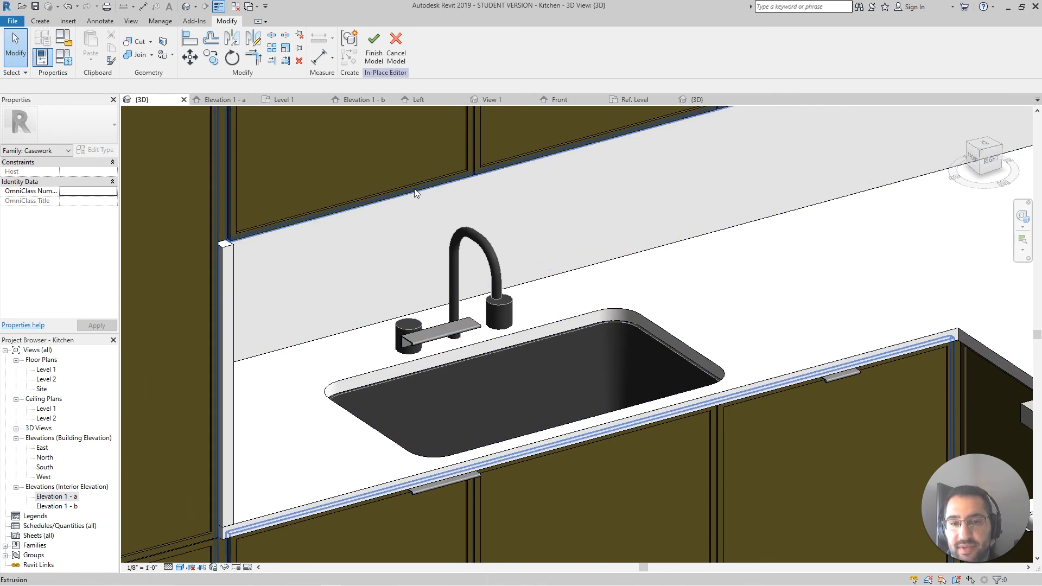
# Step: Try to rotate the copied handle about its centre in Elevation 1 - a to turn it upside down
pyautogui.doubleClick(67, 498)
pyautogui.scroll(1, 446, 373)
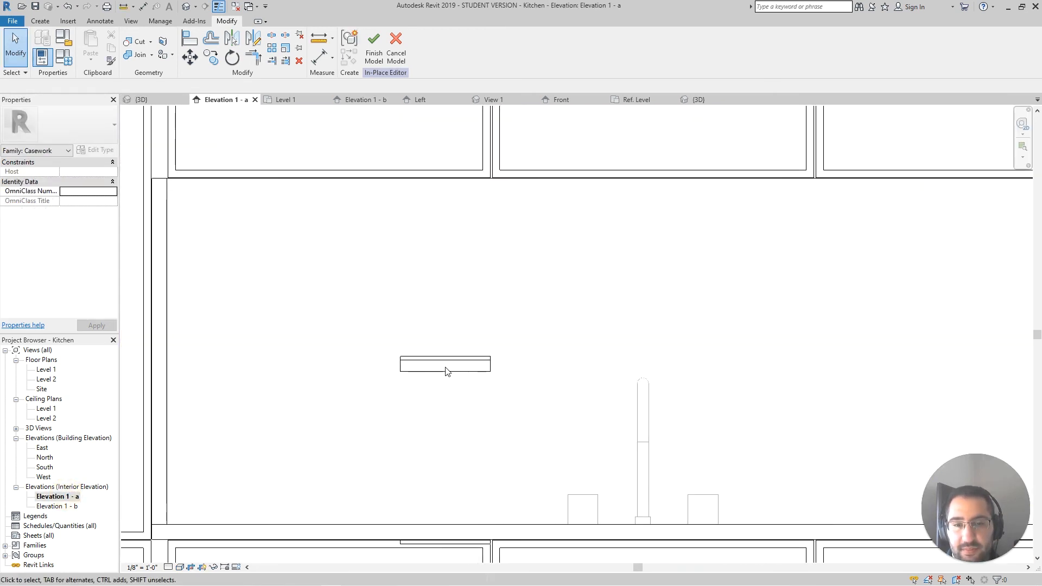
pyautogui.click(445, 364)
pyautogui.moveTo(500, 383); pyautogui.dragTo(548, 367, button='middle')
pyautogui.scroll(1, 549, 367)
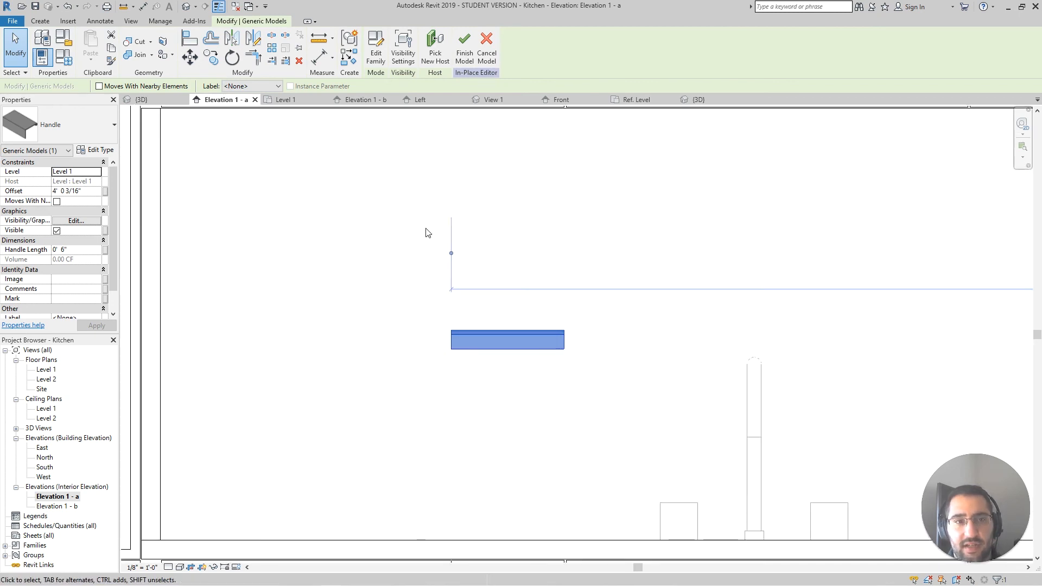
pyautogui.scroll(-4, 426, 230)
pyautogui.click(232, 57)
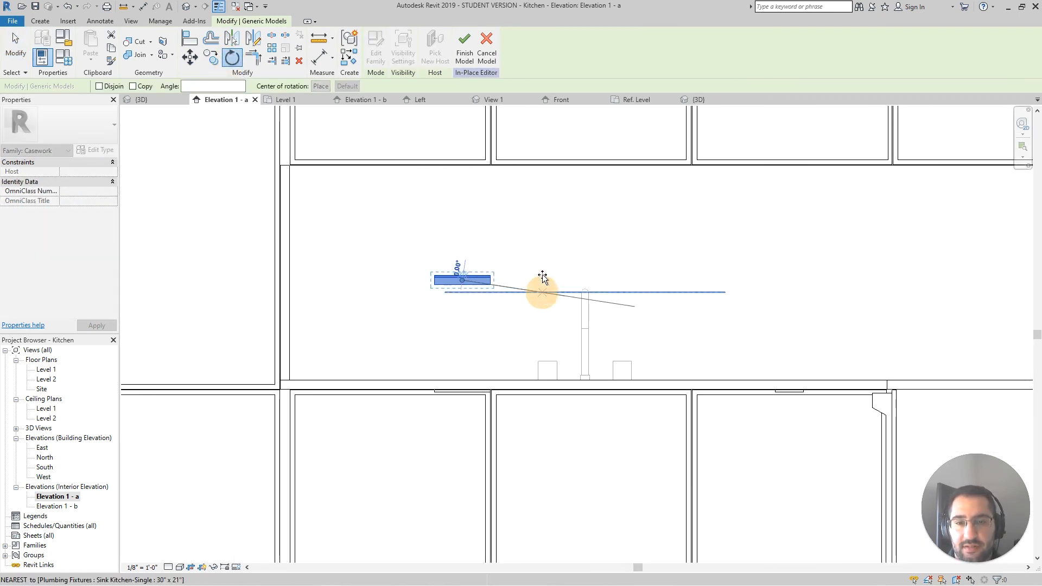
pyautogui.click(550, 293)
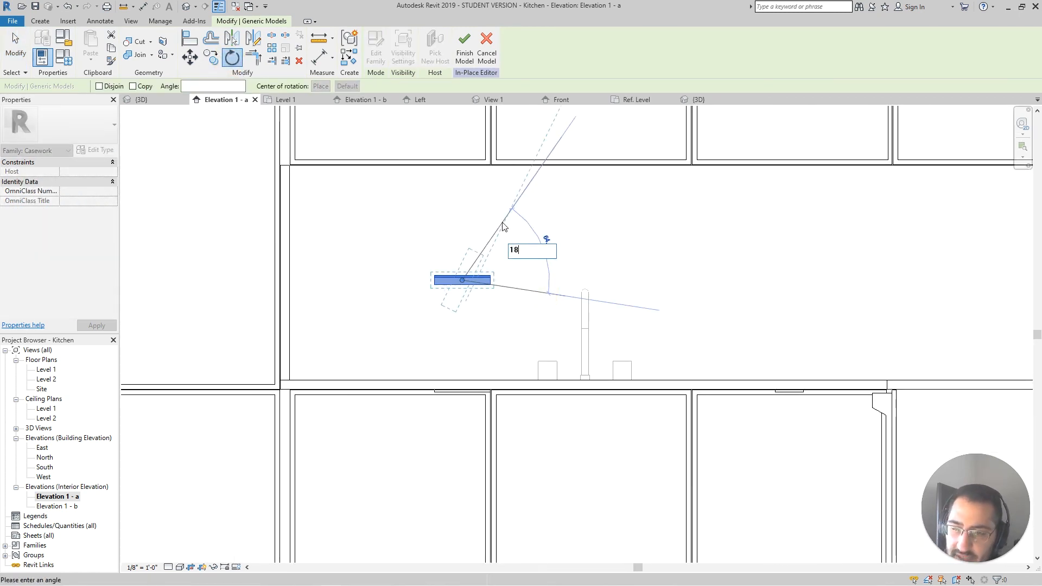
pyautogui.press('Return')
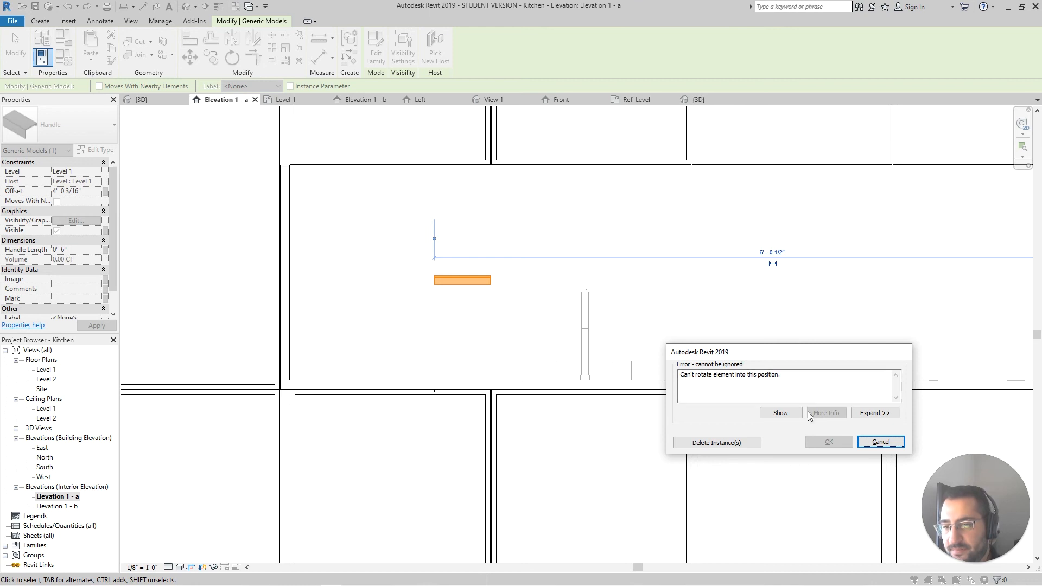
pyautogui.click(881, 443)
# Step: Open the Handle family for editing, enable Work Plane-Based and disable Always vertical in its family parameters
pyautogui.scroll(1, 500, 277)
pyautogui.scroll(2, 483, 277)
pyautogui.click(468, 280)
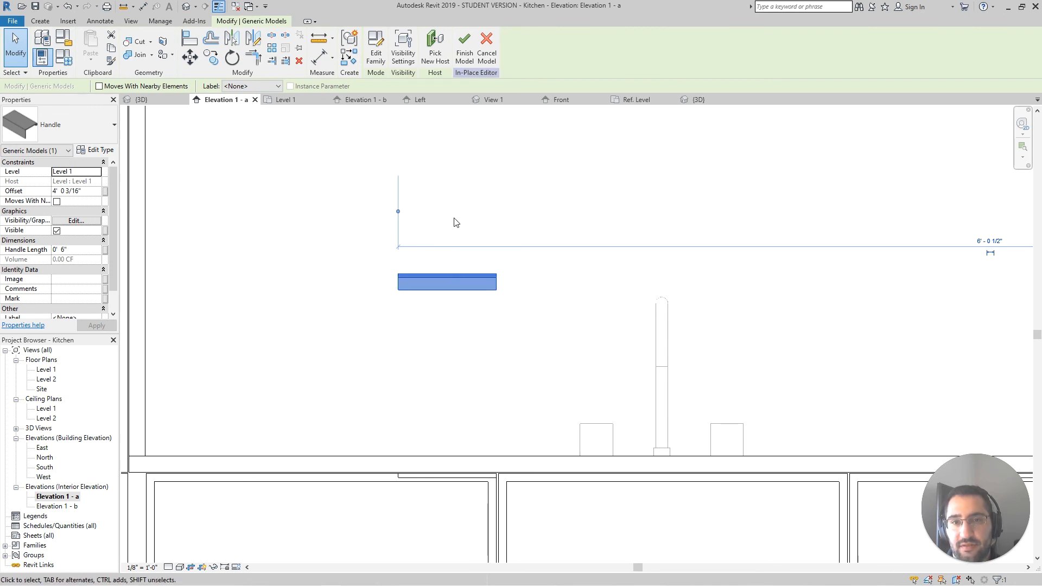
pyautogui.doubleClick(473, 279)
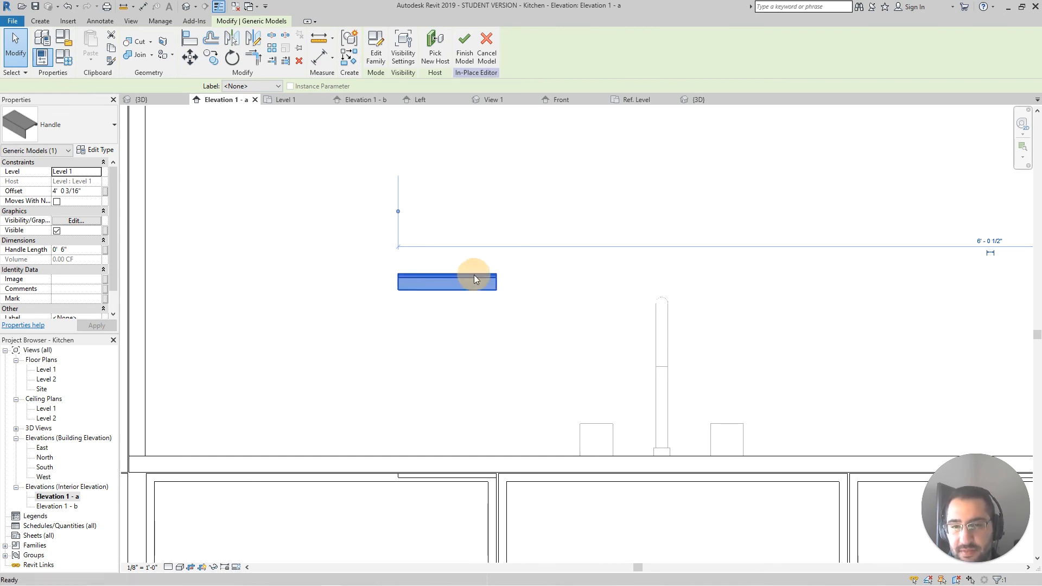
pyautogui.scroll(1, 542, 364)
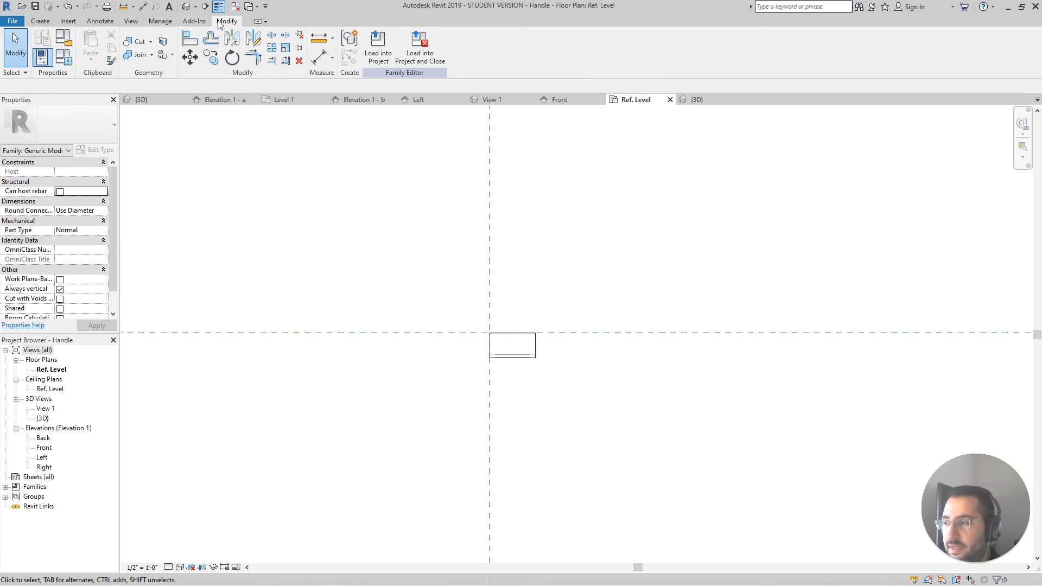
pyautogui.click(63, 39)
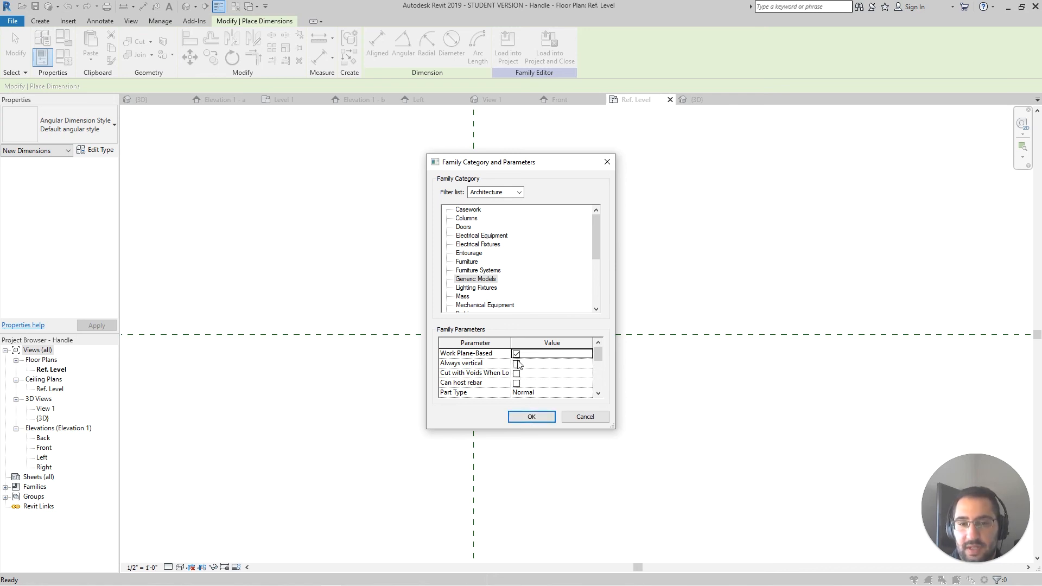
pyautogui.click(532, 417)
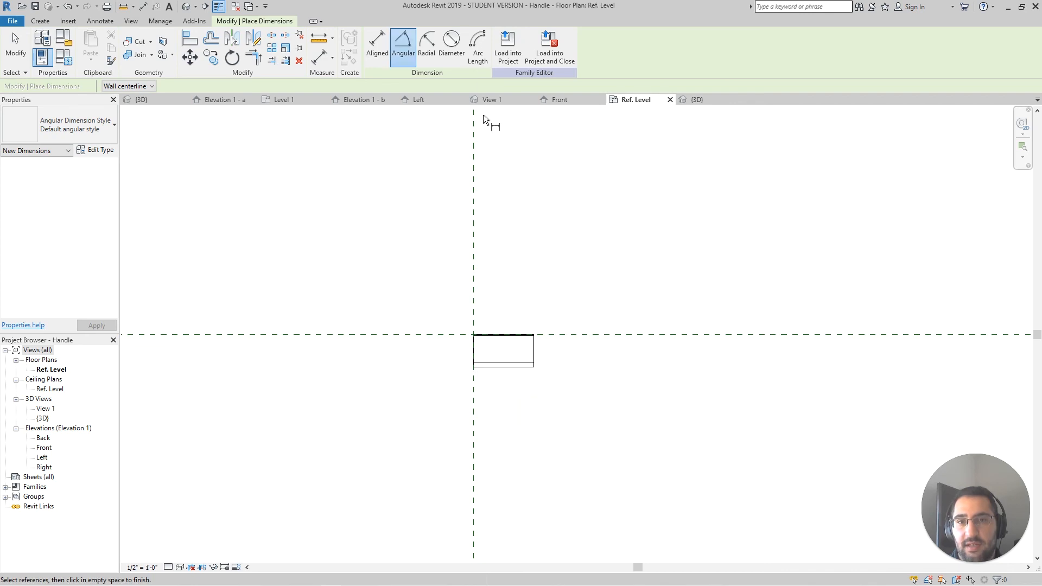
# Step: Load the modified Handle family back into the Kitchen project
pyautogui.click(510, 56)
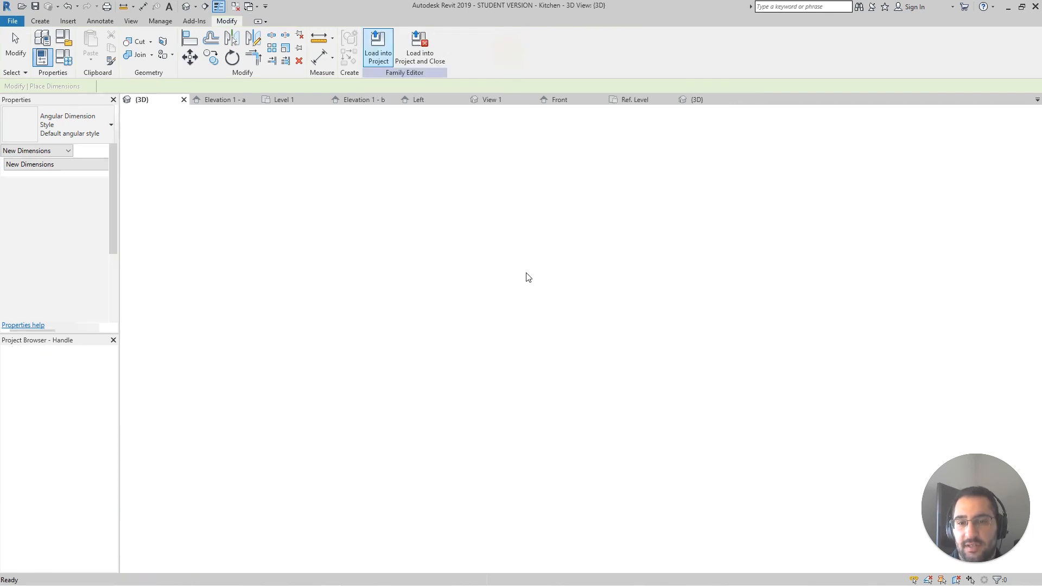
pyautogui.scroll(-3, 506, 350)
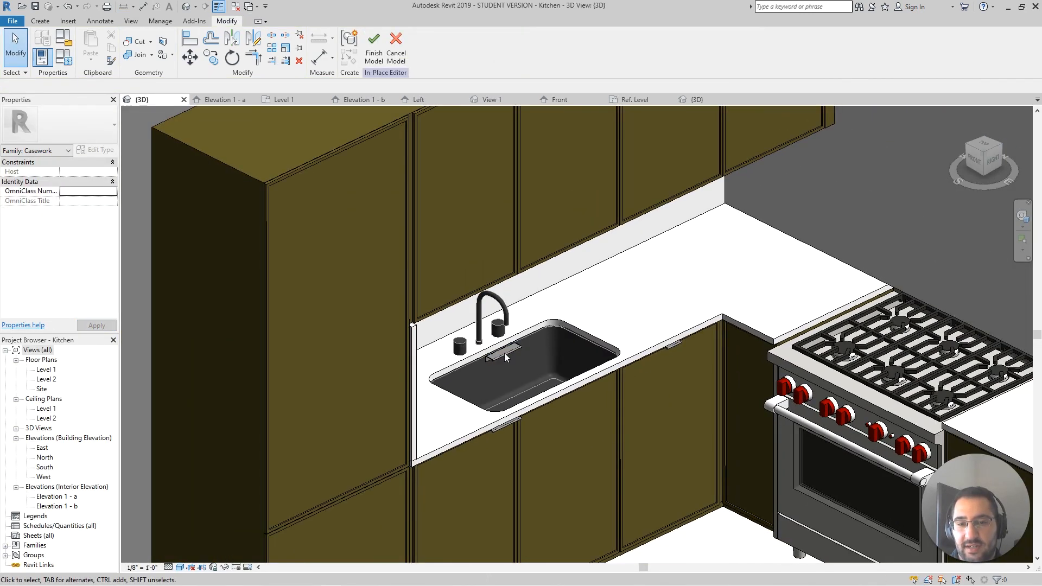
pyautogui.scroll(4, 503, 353)
pyautogui.scroll(-5, 494, 356)
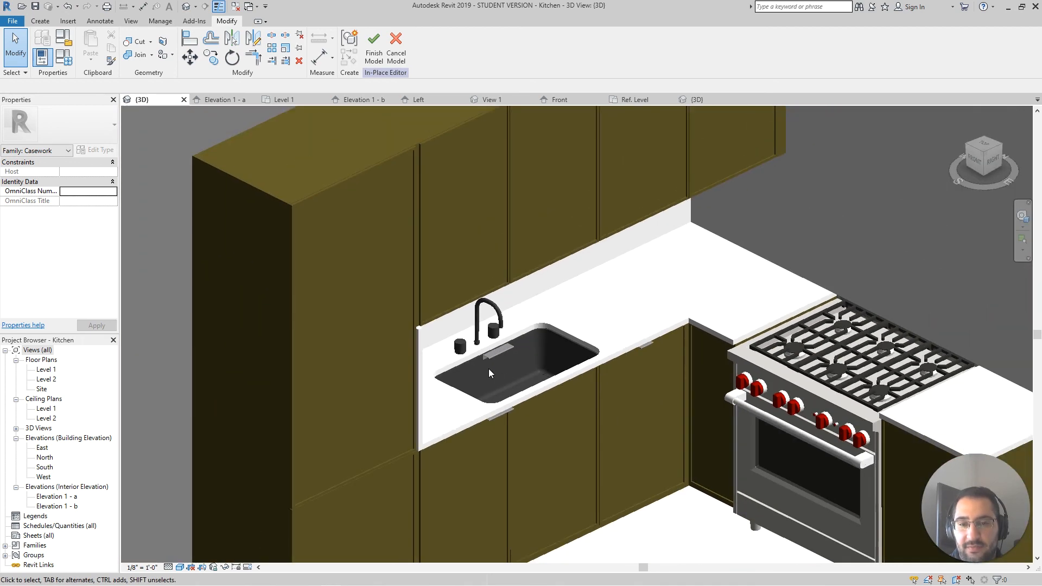
# Step: Set the detail level of the 3D view to Fine
pyautogui.click(169, 567)
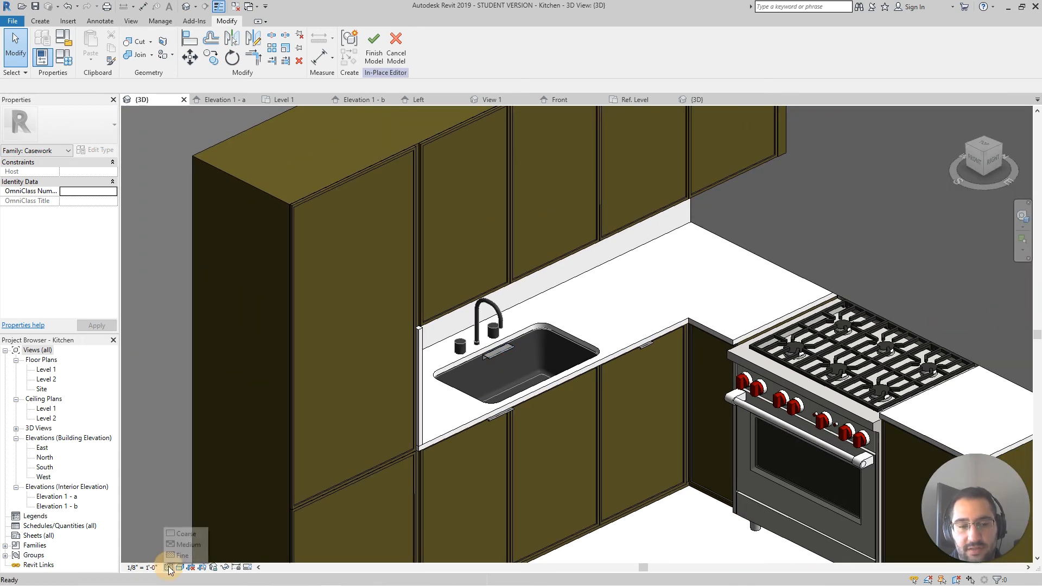
pyautogui.click(188, 544)
pyautogui.click(169, 567)
pyautogui.click(182, 555)
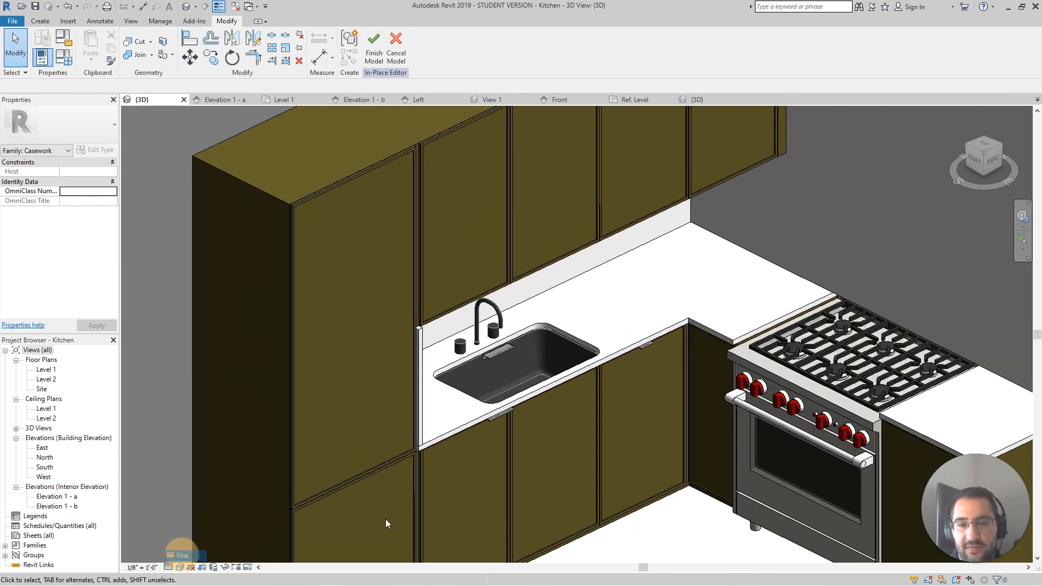
pyautogui.scroll(4, 494, 353)
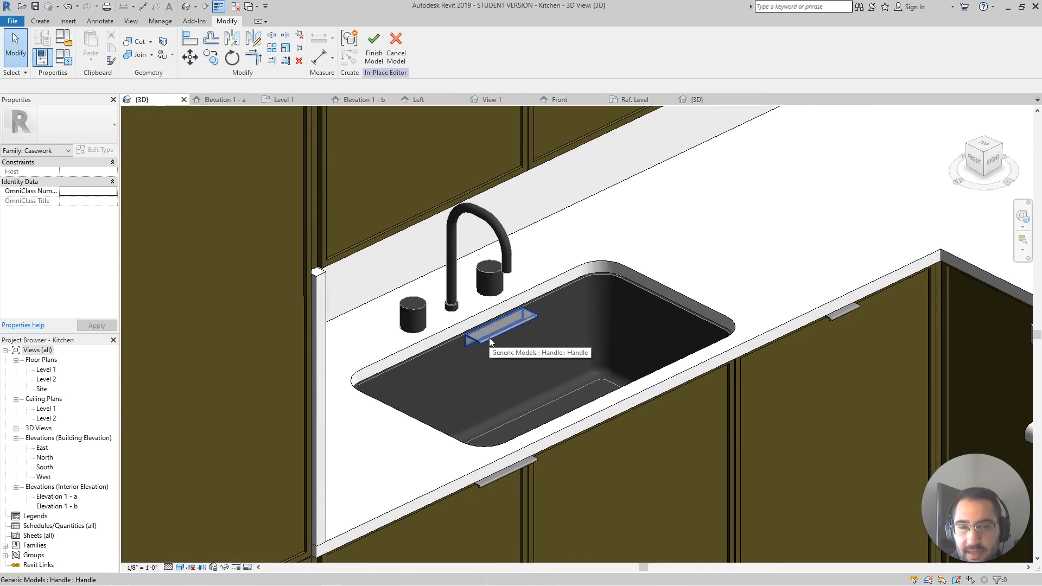
# Step: Flip the work plane of the copied handle above the sink to turn it upside down
pyautogui.click(490, 339)
pyautogui.moveTo(490, 341)
pyautogui.keyDown('shift'); pyautogui.mouseDown(button='middle')
pyautogui.moveTo(516, 367)
pyautogui.moveTo(505, 337)
pyautogui.mouseUp(button='middle'); pyautogui.keyUp('shift')
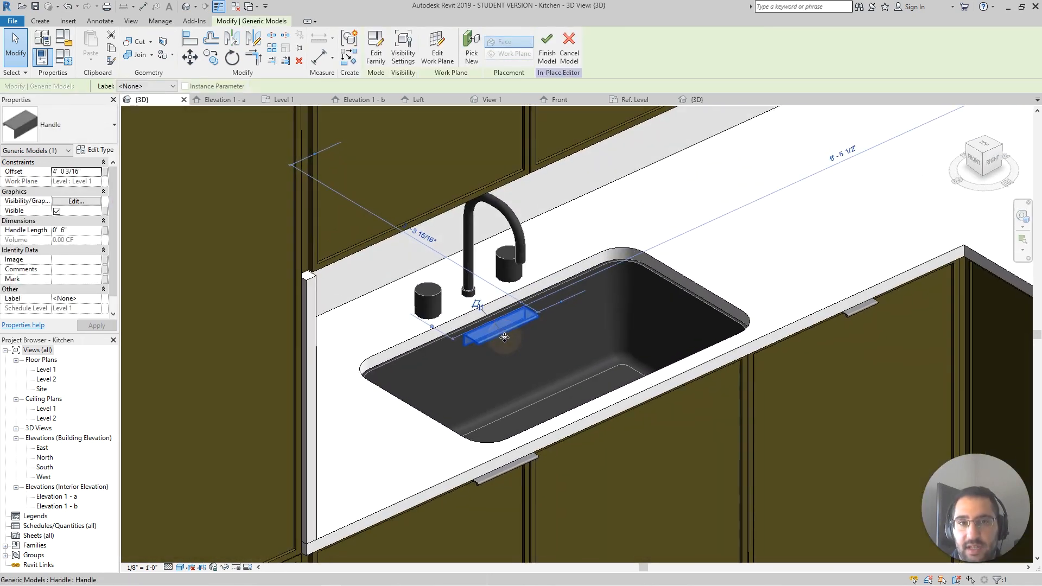
pyautogui.scroll(3, 495, 329)
pyautogui.scroll(-10, 452, 281)
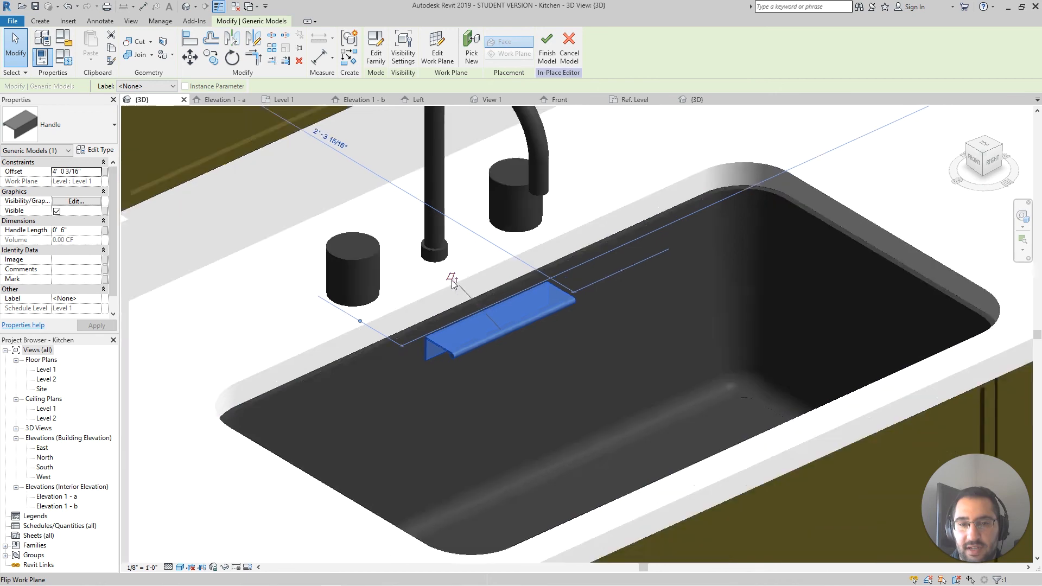
pyautogui.scroll(3, 452, 281)
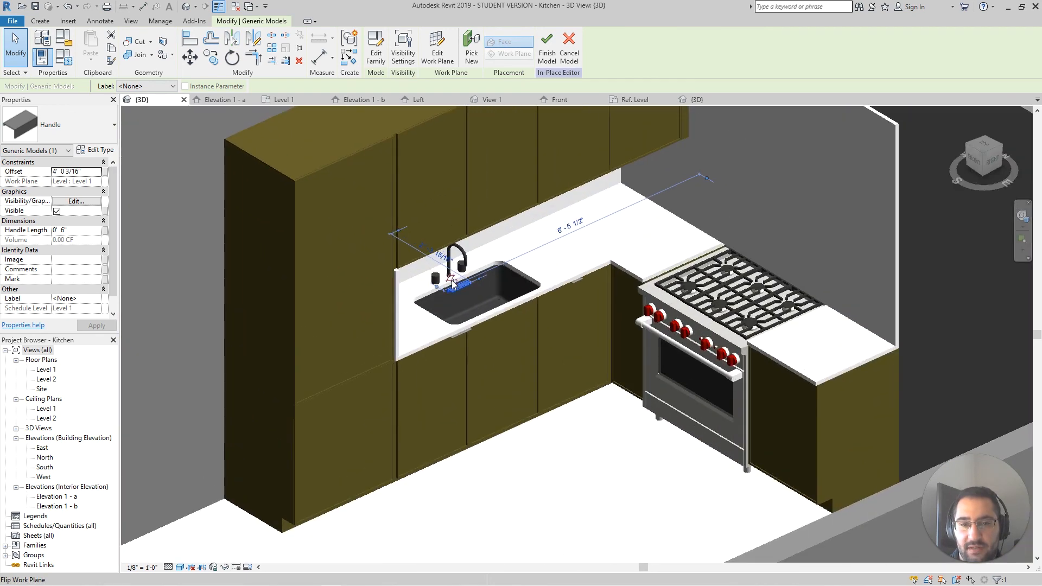
pyautogui.scroll(-4, 535, 440)
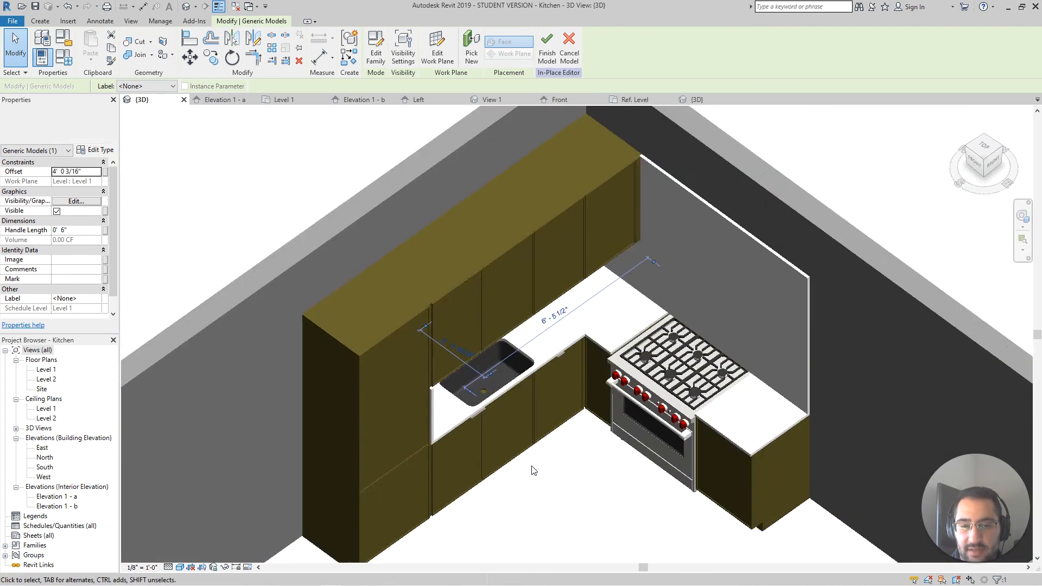
# Step: Locate the flipped handle in 3D and examine its position and upside-down orientation
pyautogui.keyDown('shift'); pyautogui.moveTo(536, 439); pyautogui.dragTo(530, 407, button='middle'); pyautogui.keyUp('shift')
pyautogui.scroll(4, 483, 453)
pyautogui.scroll(4, 483, 456)
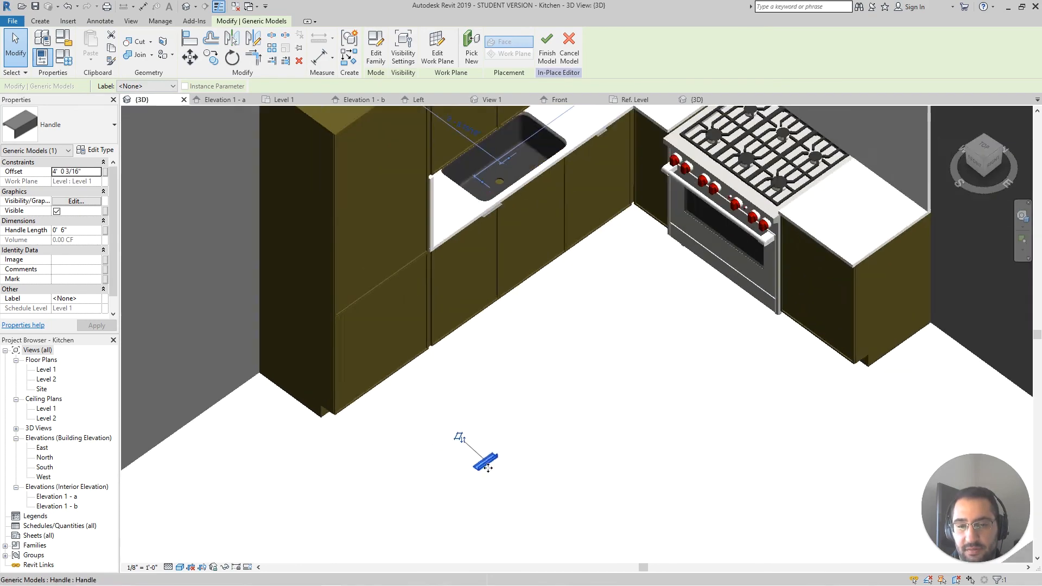
pyautogui.scroll(-5, 486, 424)
pyautogui.keyDown('shift'); pyautogui.moveTo(489, 420); pyautogui.dragTo(530, 367, button='middle'); pyautogui.keyUp('shift')
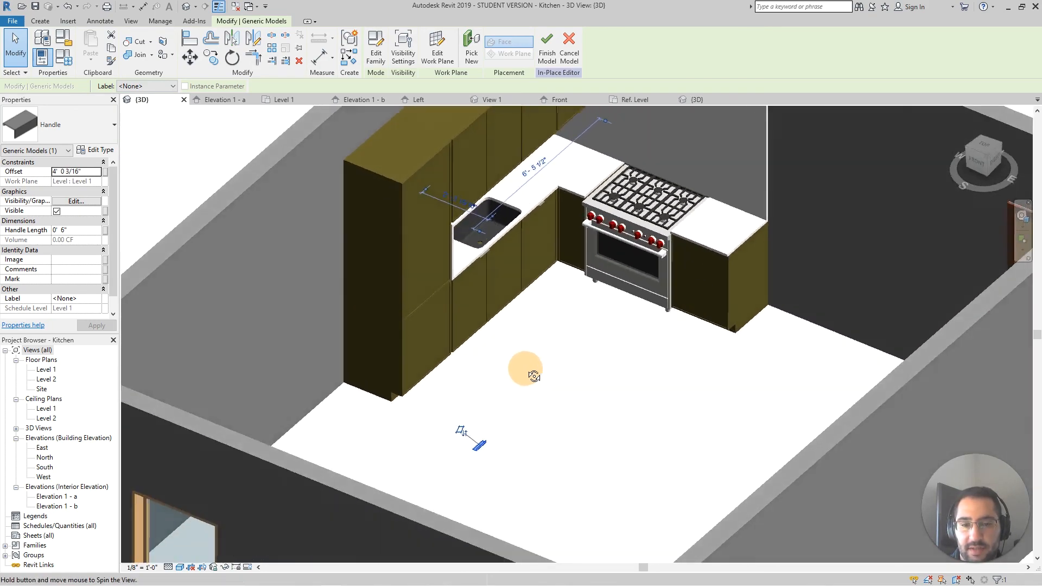
pyautogui.scroll(6, 477, 442)
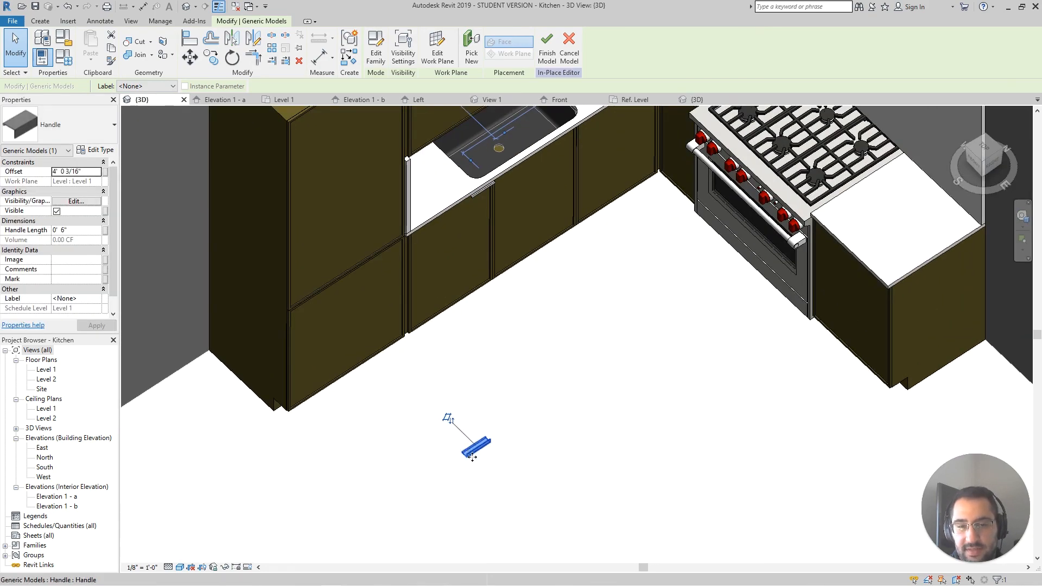
pyautogui.scroll(5, 473, 457)
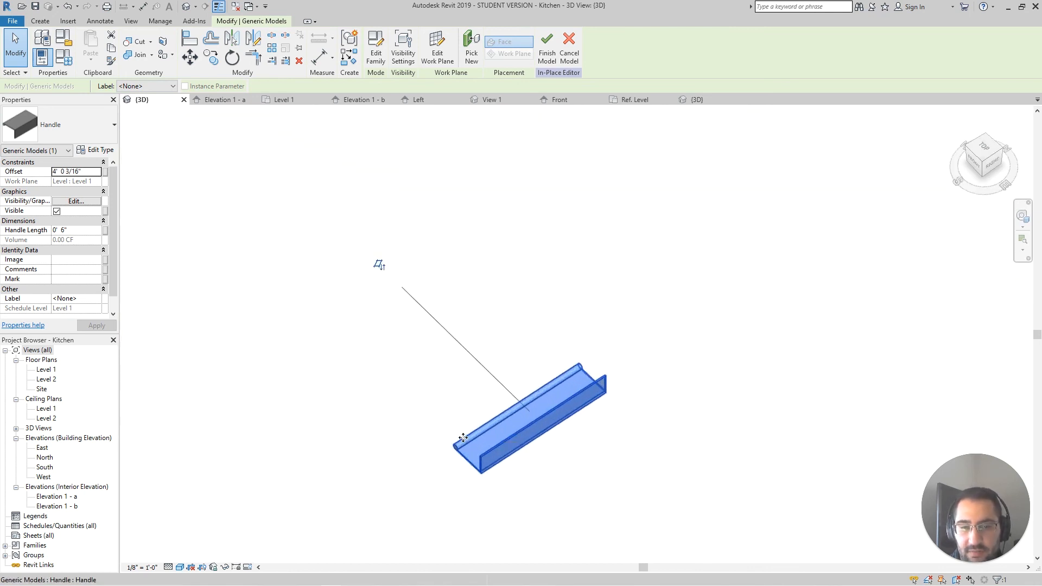
# Step: Rotate the upside-down handle 180 degrees in plan and check which way its grip faces
pyautogui.scroll(-6, 485, 451)
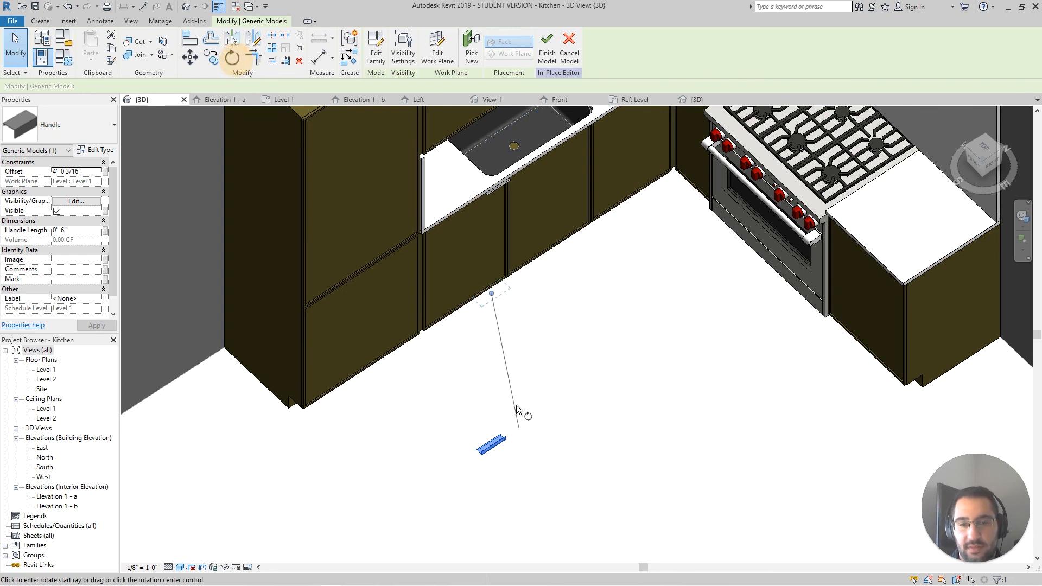
pyautogui.click(488, 467)
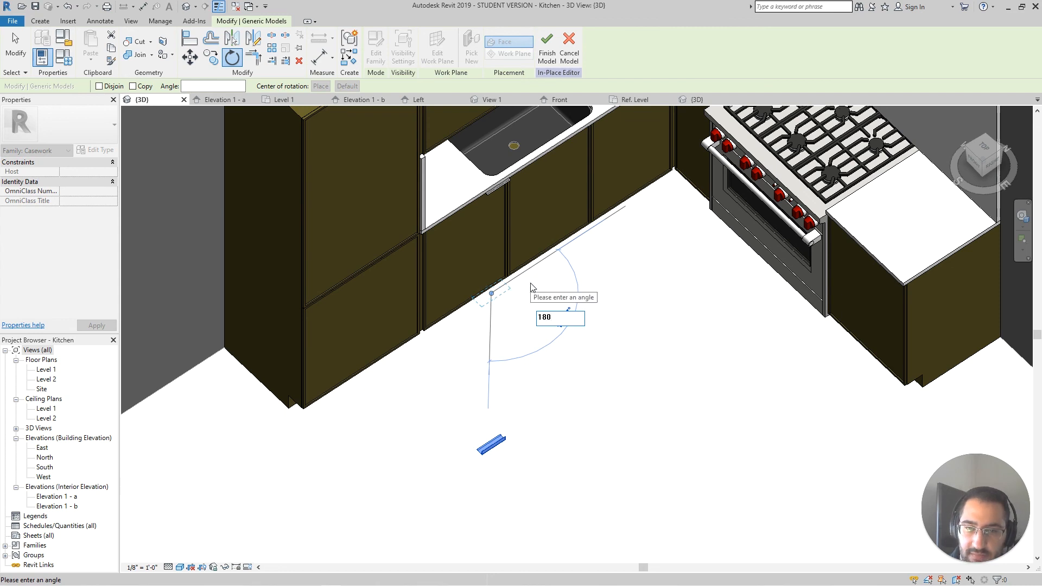
pyautogui.press('Return')
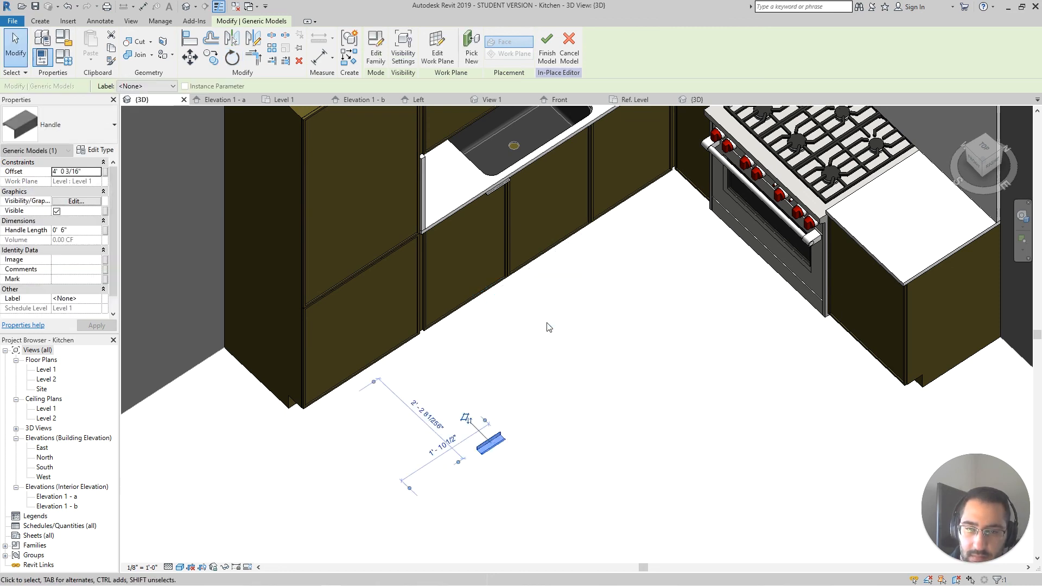
pyautogui.scroll(2, 497, 456)
pyautogui.click(500, 461)
pyautogui.scroll(2, 501, 449)
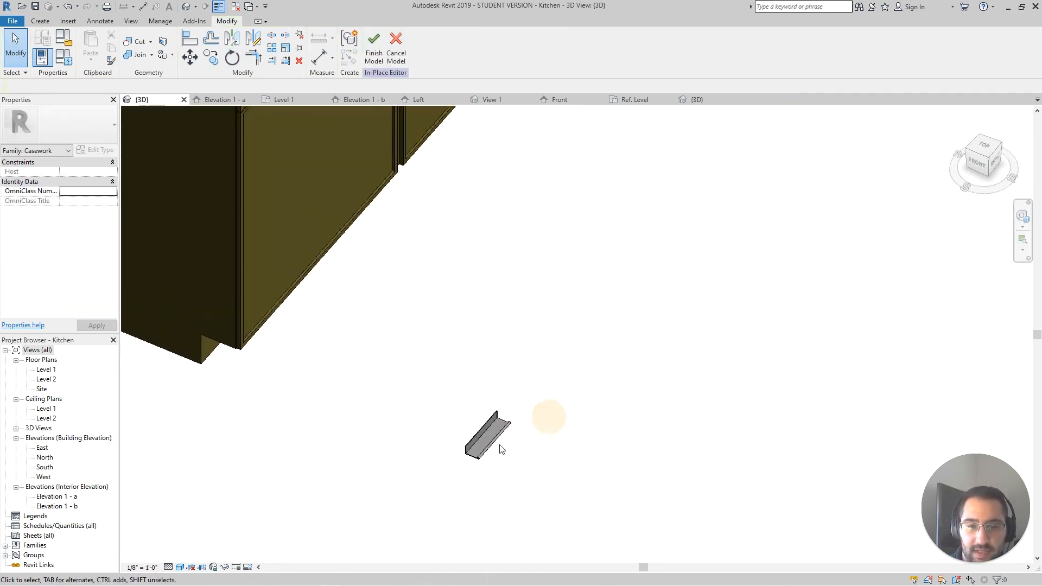
pyautogui.scroll(3, 499, 450)
pyautogui.click(464, 462)
pyautogui.scroll(-5, 483, 439)
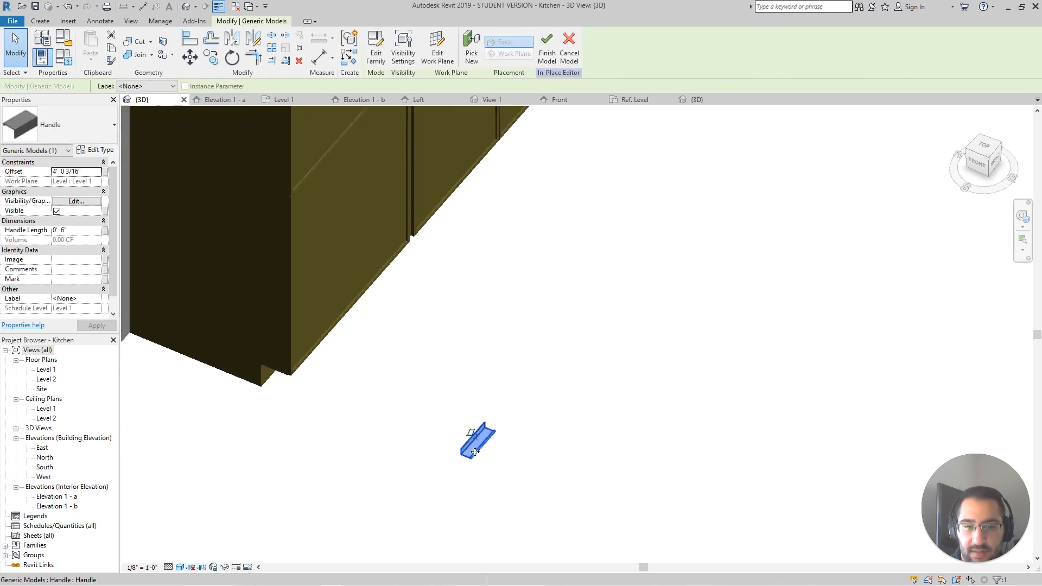
pyautogui.click(526, 425)
# Step: Align the upside-down handle vertically with the bottom edge of the upper cabinet door above the sink
pyautogui.scroll(-4, 526, 425)
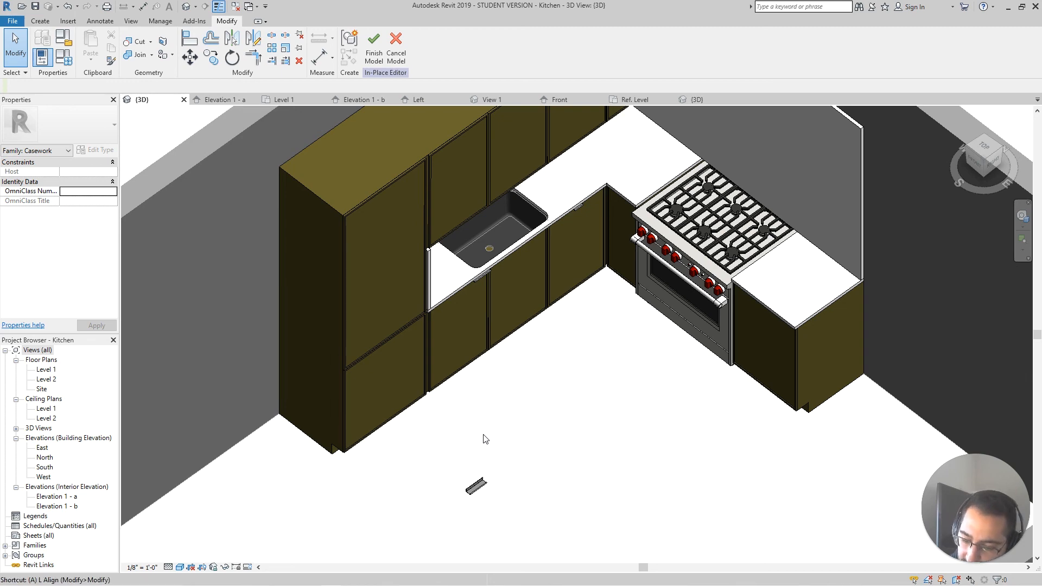
pyautogui.scroll(10, 429, 247)
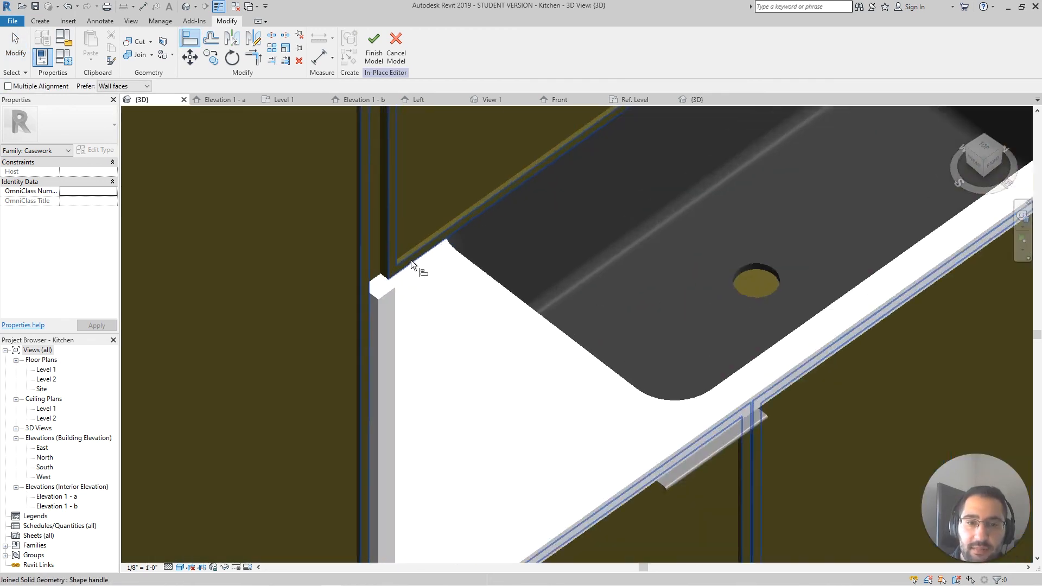
pyautogui.scroll(-1, 403, 265)
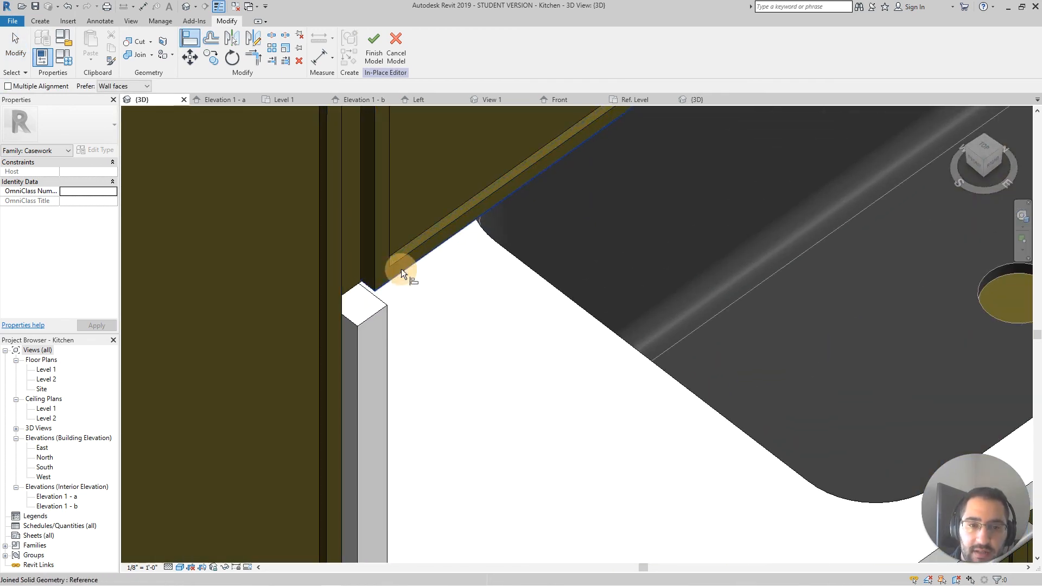
pyautogui.scroll(-3, 402, 269)
pyautogui.scroll(-6, 404, 272)
pyautogui.scroll(8, 464, 448)
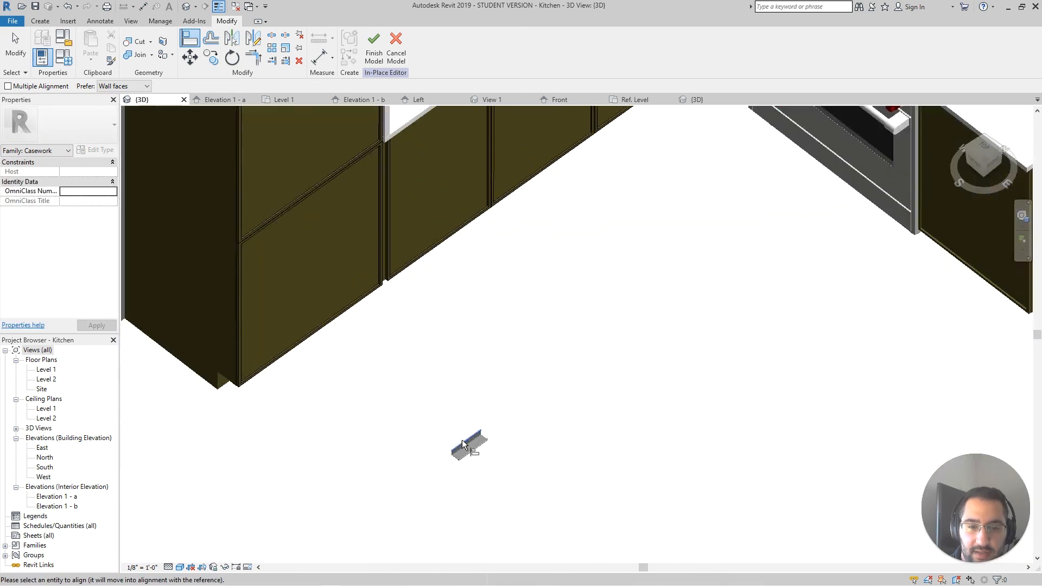
pyautogui.scroll(-8, 461, 457)
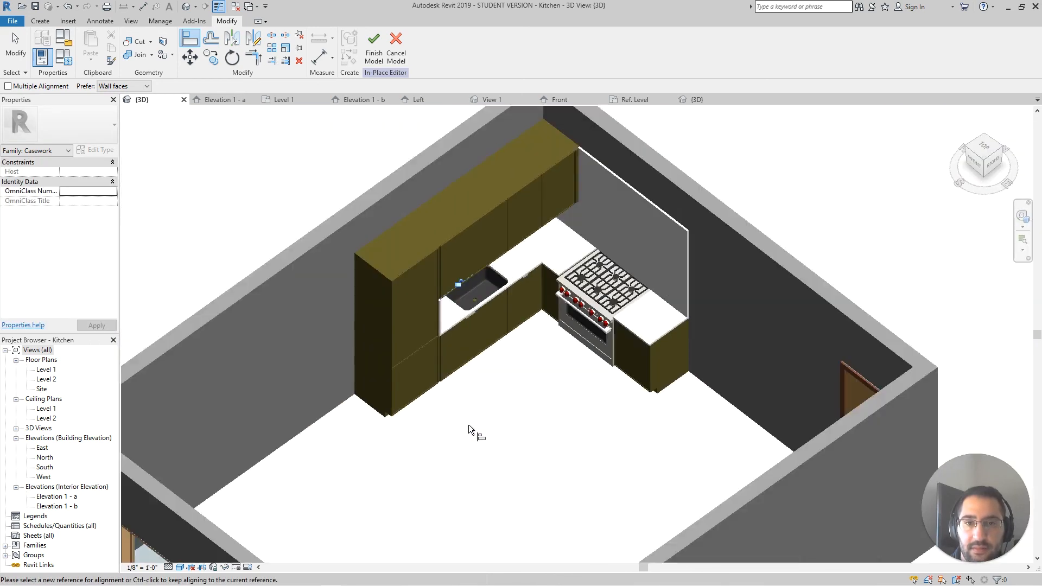
pyautogui.keyDown('shift'); pyautogui.moveTo(470, 429); pyautogui.dragTo(407, 228, button='middle'); pyautogui.keyUp('shift')
pyautogui.press('Escape')
# Step: Move the upside-down handle horizontally so it sits just in front of the upper cabinets near the faucet
pyautogui.scroll(3, 488, 419)
pyautogui.moveTo(474, 419); pyautogui.dragTo(553, 374)
pyautogui.scroll(-2, 552, 374)
pyautogui.keyDown('shift'); pyautogui.moveTo(552, 374); pyautogui.dragTo(547, 456, button='middle'); pyautogui.keyUp('shift')
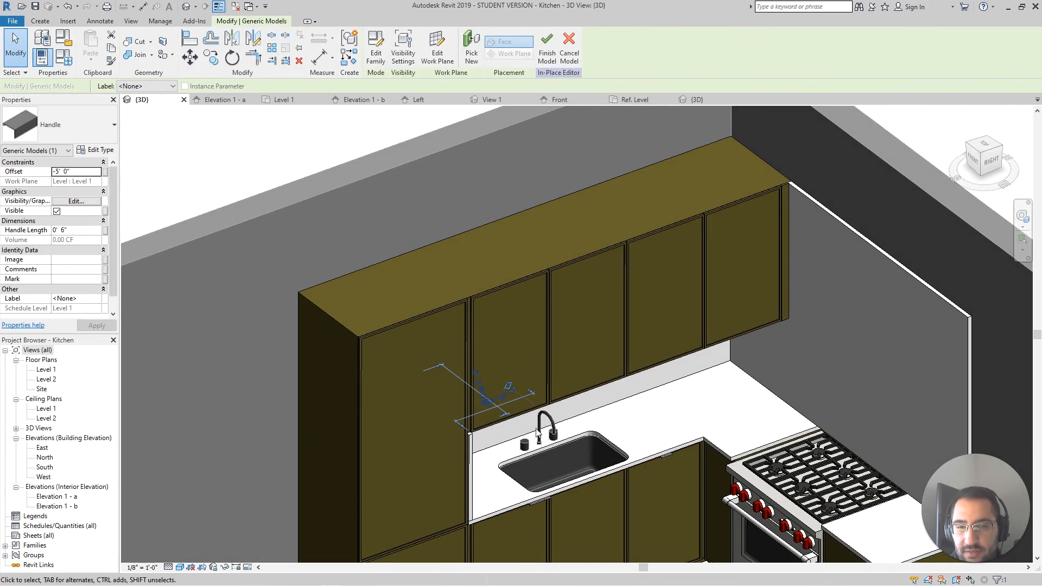
pyautogui.scroll(5, 537, 432)
pyautogui.keyDown('shift'); pyautogui.moveTo(553, 388); pyautogui.dragTo(685, 499, button='middle'); pyautogui.keyUp('shift')
pyautogui.scroll(-4, 653, 420)
pyautogui.moveTo(685, 499); pyautogui.dragTo(614, 374, button='middle')
pyautogui.press('v')
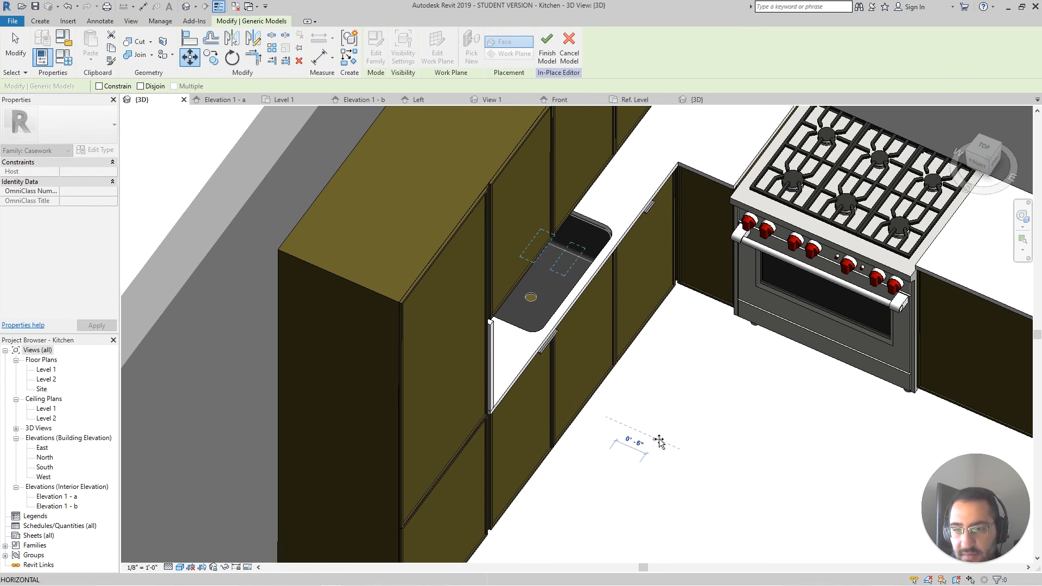
pyautogui.click(662, 445)
pyautogui.scroll(6, 668, 361)
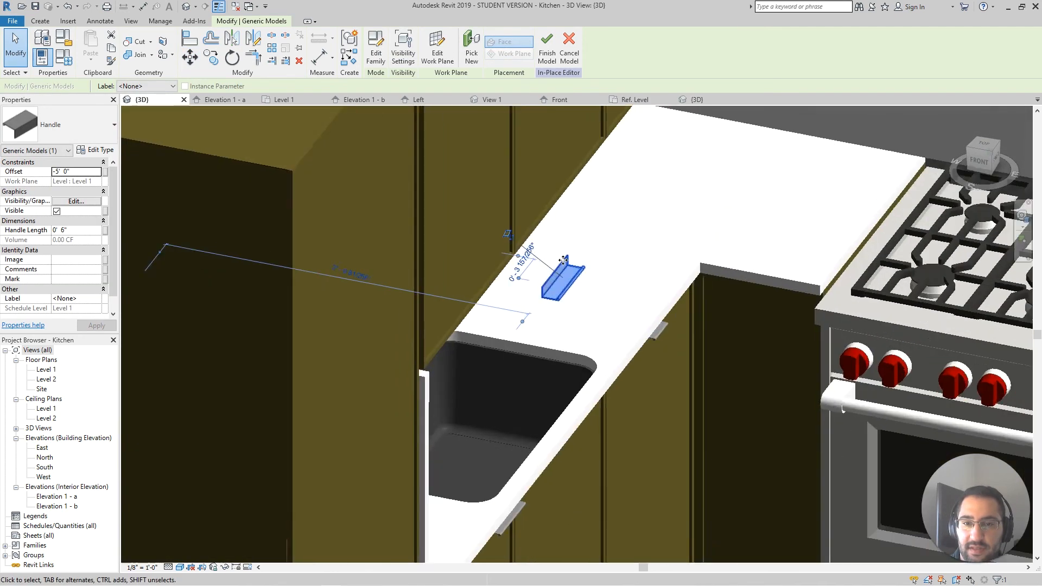
# Step: Align the upside-down handle with the front face and right edge of the first upper door beside the tall cabinet
pyautogui.keyDown('shift'); pyautogui.moveTo(563, 261); pyautogui.dragTo(486, 371, button='middle'); pyautogui.keyUp('shift')
pyautogui.scroll(1, 523, 299)
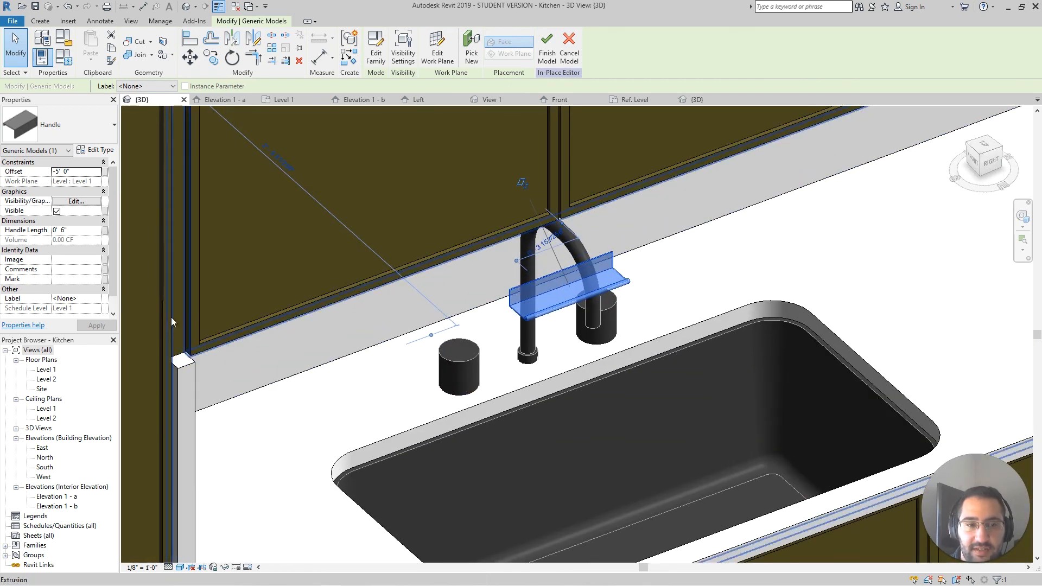
pyautogui.click(290, 409)
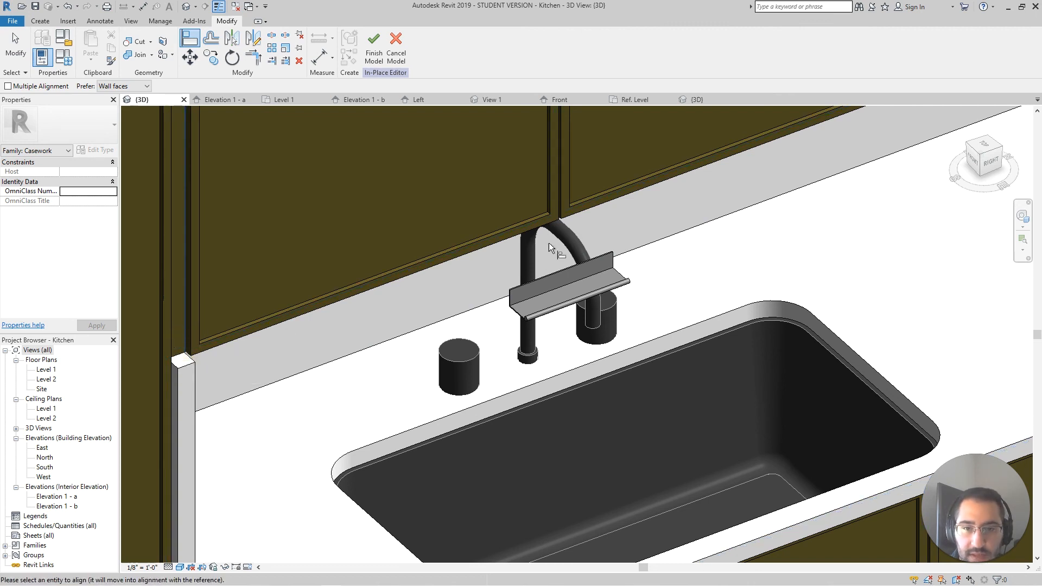
pyautogui.scroll(1, 527, 274)
pyautogui.keyDown('shift'); pyautogui.moveTo(510, 292); pyautogui.dragTo(574, 322, button='middle'); pyautogui.keyUp('shift')
pyautogui.scroll(-2, 564, 323)
pyautogui.press('Escape')
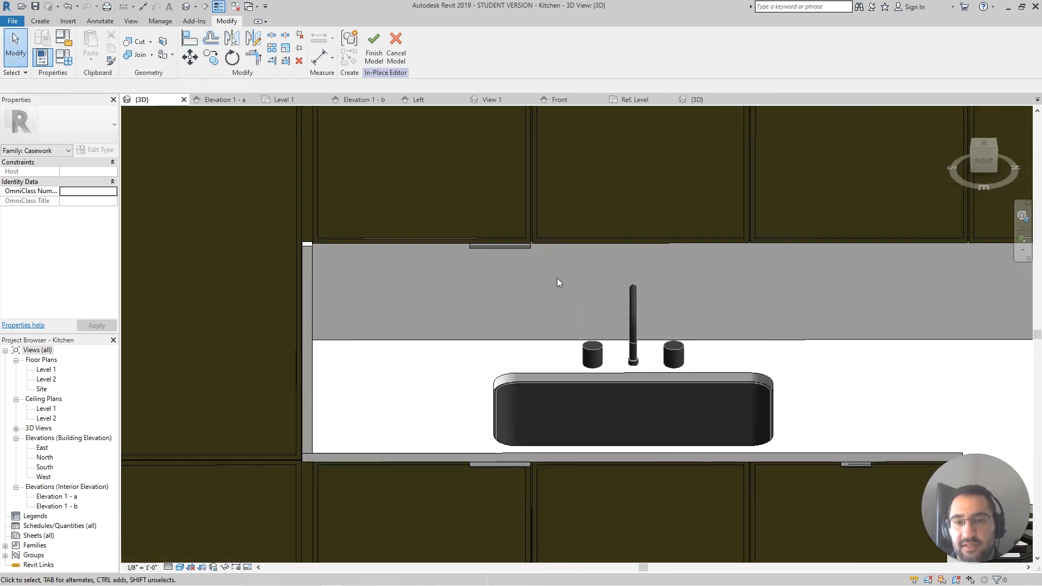
# Step: In Elevation 1 - a, copy the upper handle to the adjacent door, starting at that door's left edge
pyautogui.doubleClick(74, 506)
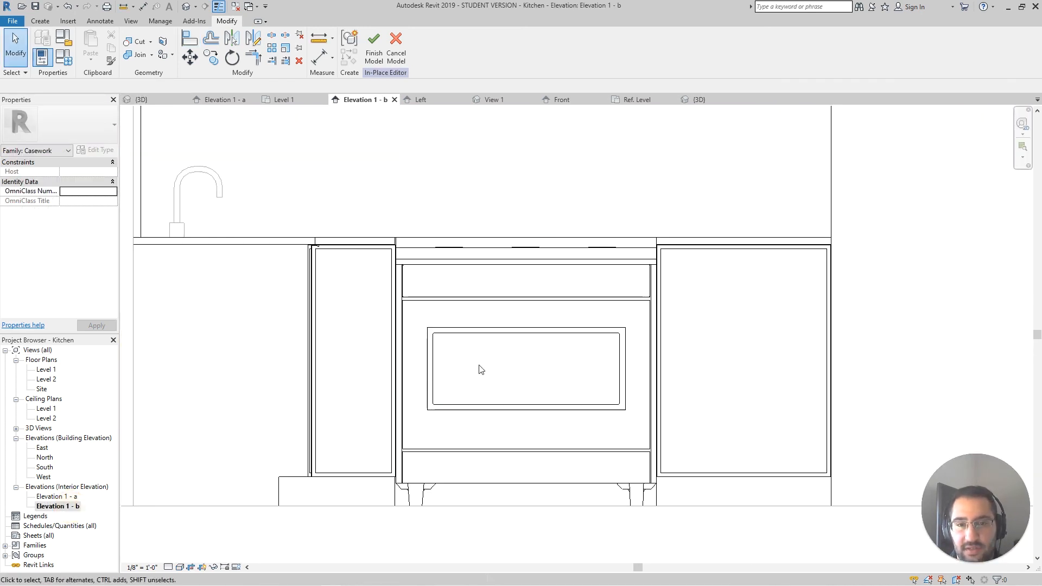
pyautogui.scroll(-3, 500, 382)
pyautogui.doubleClick(63, 497)
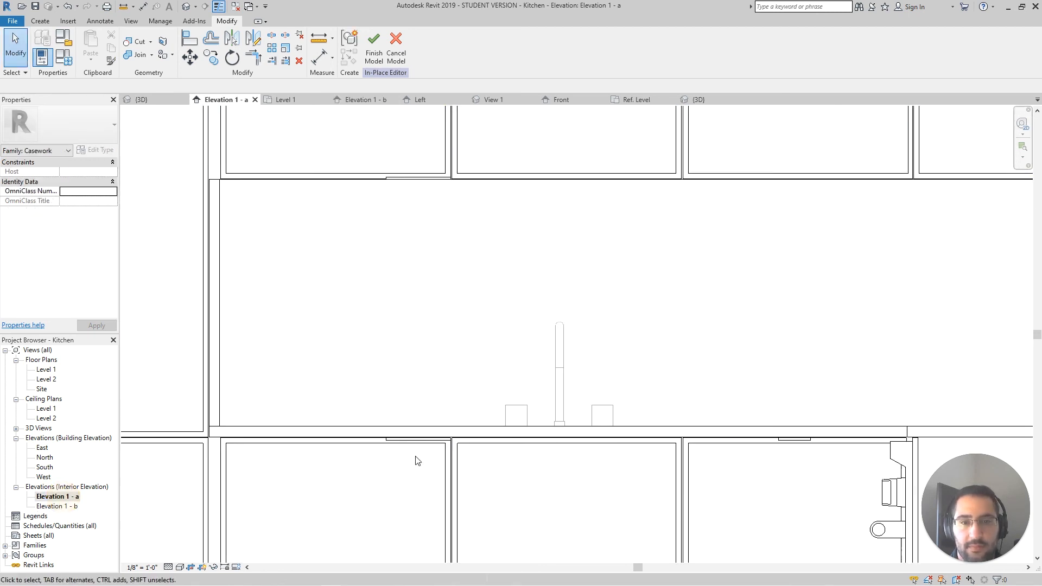
pyautogui.scroll(4, 440, 163)
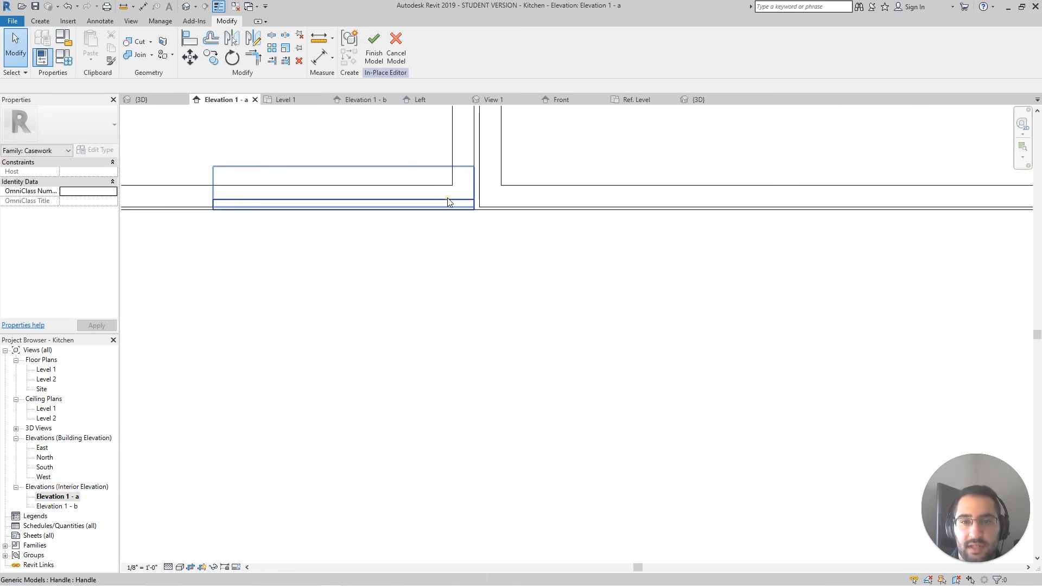
pyautogui.click(448, 202)
pyautogui.moveTo(507, 256); pyautogui.dragTo(475, 308, button='middle')
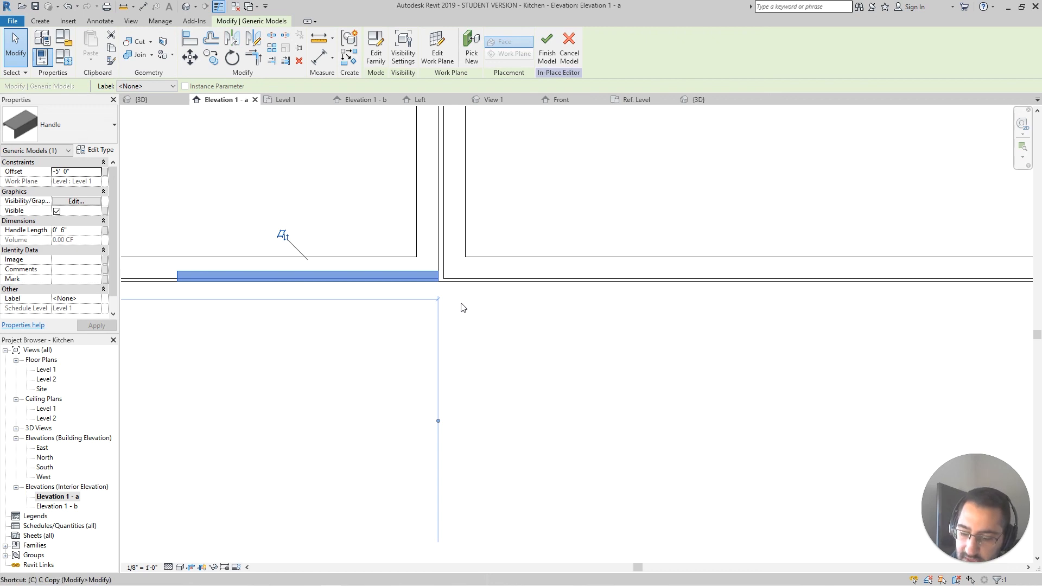
pyautogui.press('c')
pyautogui.press('o')
pyautogui.click(177, 271)
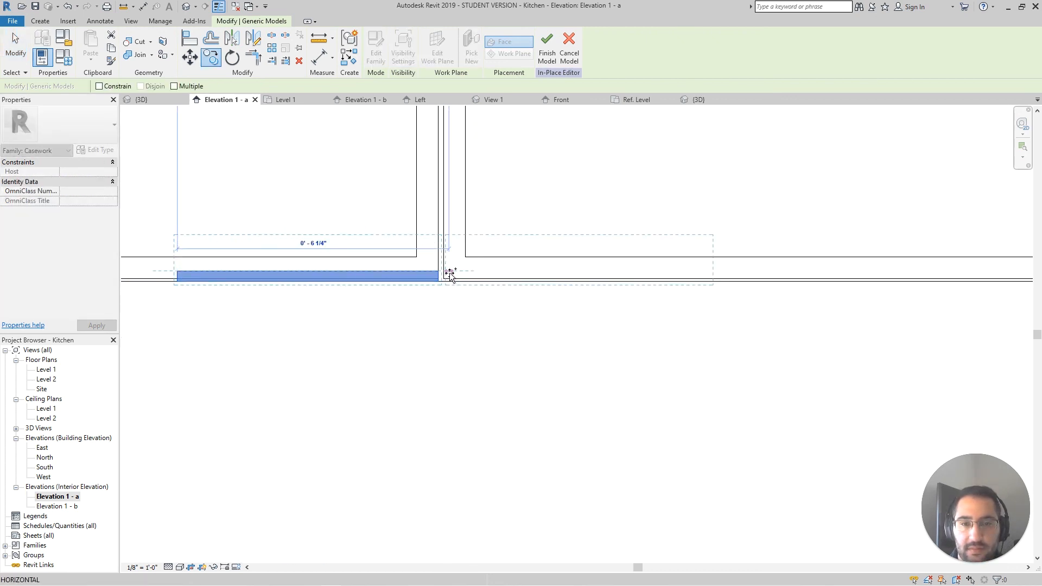
pyautogui.click(446, 274)
pyautogui.scroll(-5, 456, 288)
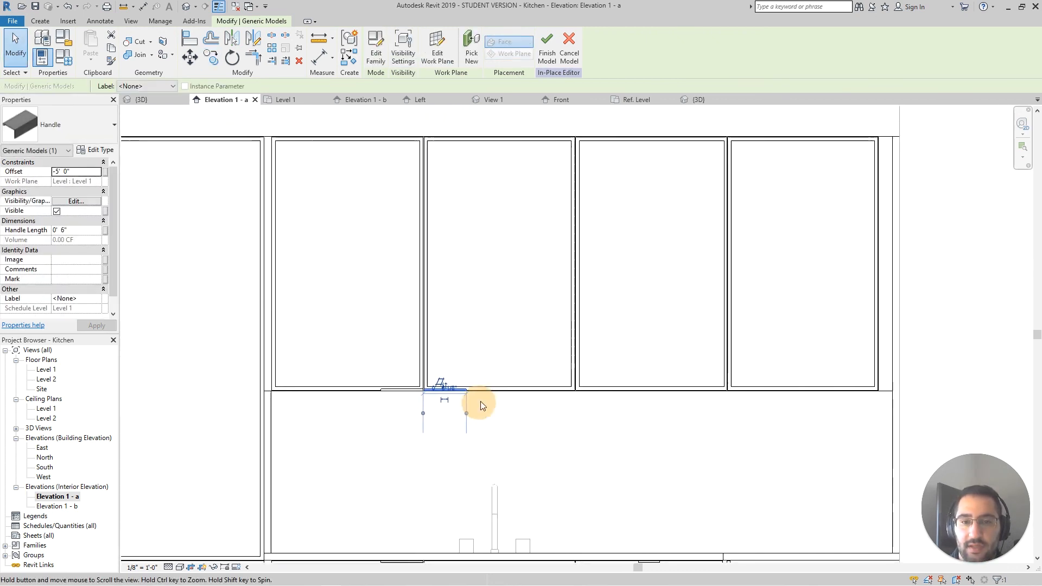
# Step: Copy the pair of upper handles to the joint between the third and fourth upper doors
pyautogui.scroll(5, 420, 394)
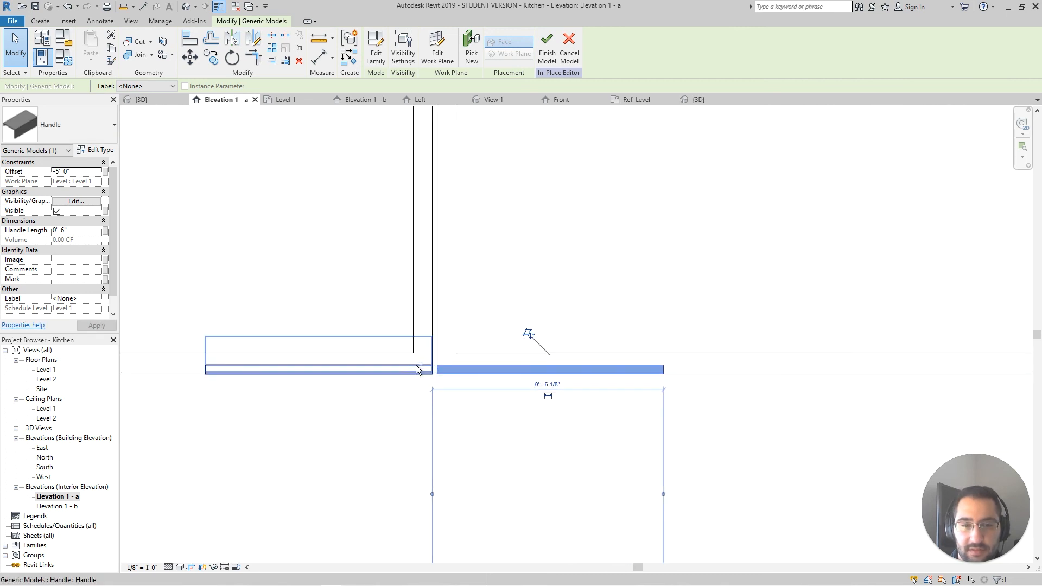
pyautogui.keyDown('ctrl'); pyautogui.click(418, 369); pyautogui.keyUp('ctrl')
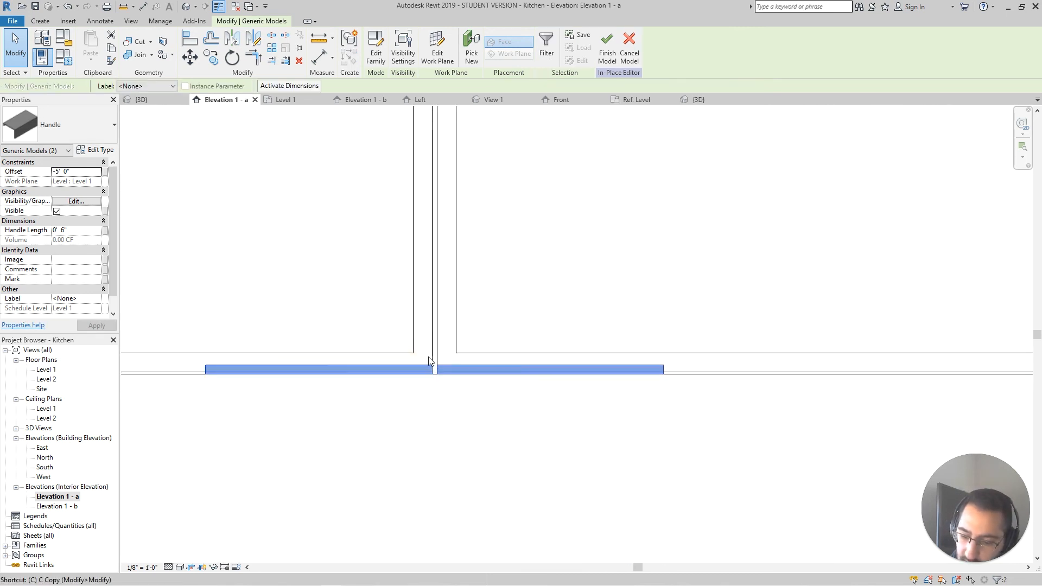
pyautogui.press('c')
pyautogui.press('o')
pyautogui.click(439, 338)
pyautogui.scroll(-4, 437, 341)
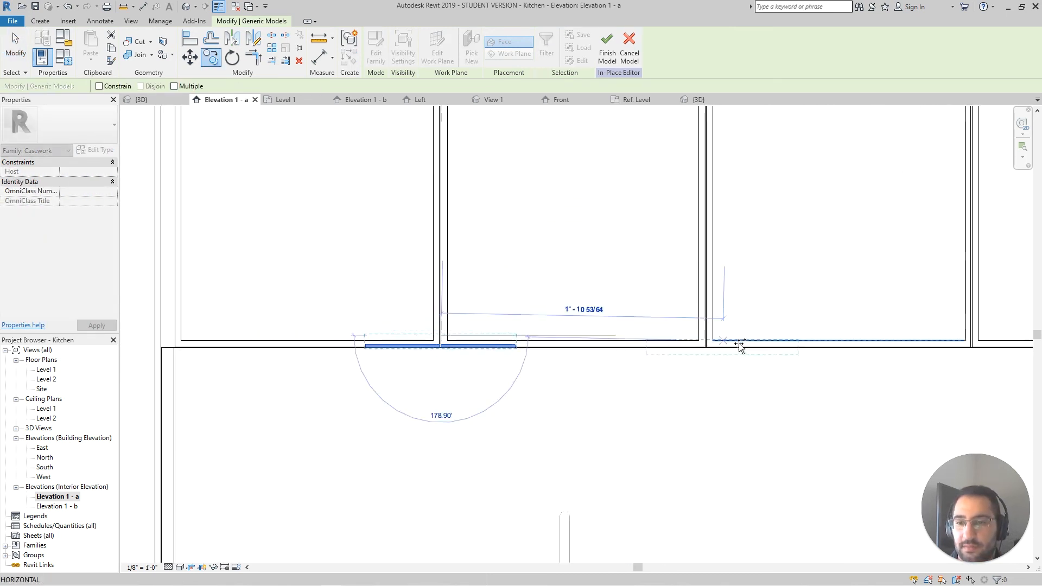
pyautogui.scroll(2, 774, 349)
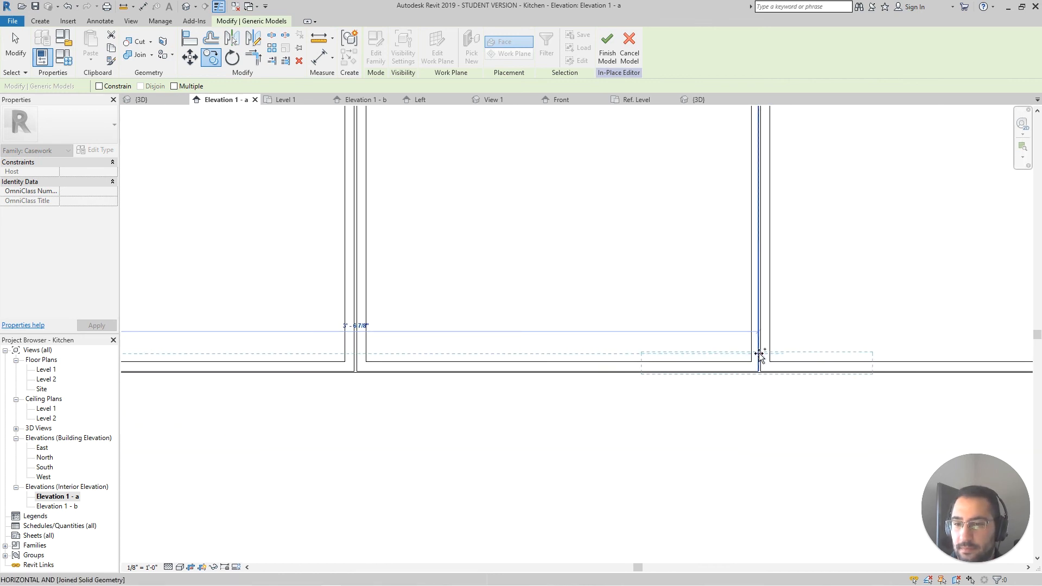
pyautogui.click(761, 354)
pyautogui.scroll(-5, 756, 354)
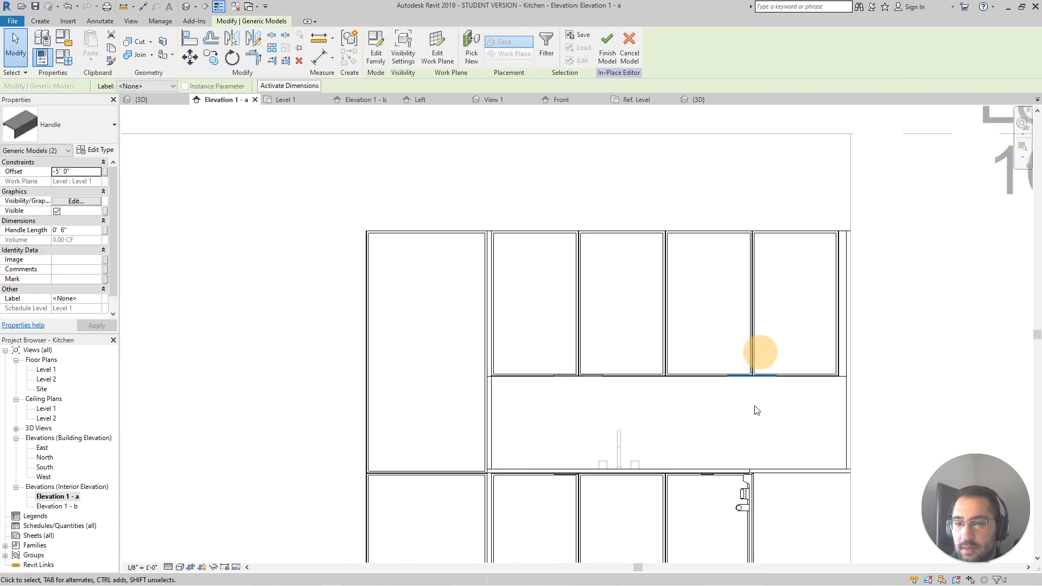
pyautogui.press('Escape')
pyautogui.moveTo(756, 407); pyautogui.dragTo(621, 377, button='middle')
# Step: Examine the upper door handles in 3D and check the types available for the handle on the first upper door
pyautogui.click(186, 7)
pyautogui.keyDown('shift'); pyautogui.moveTo(543, 380); pyautogui.dragTo(730, 273, button='middle'); pyautogui.keyUp('shift')
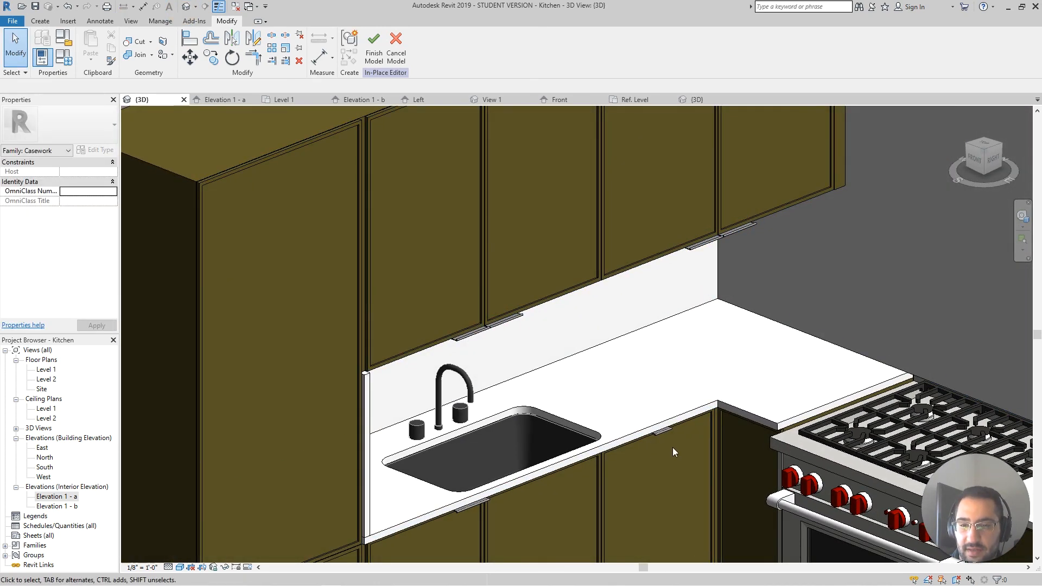
pyautogui.keyDown('shift'); pyautogui.moveTo(672, 447); pyautogui.dragTo(402, 233, button='middle'); pyautogui.keyUp('shift')
pyautogui.scroll(2, 402, 234)
pyautogui.click(387, 253)
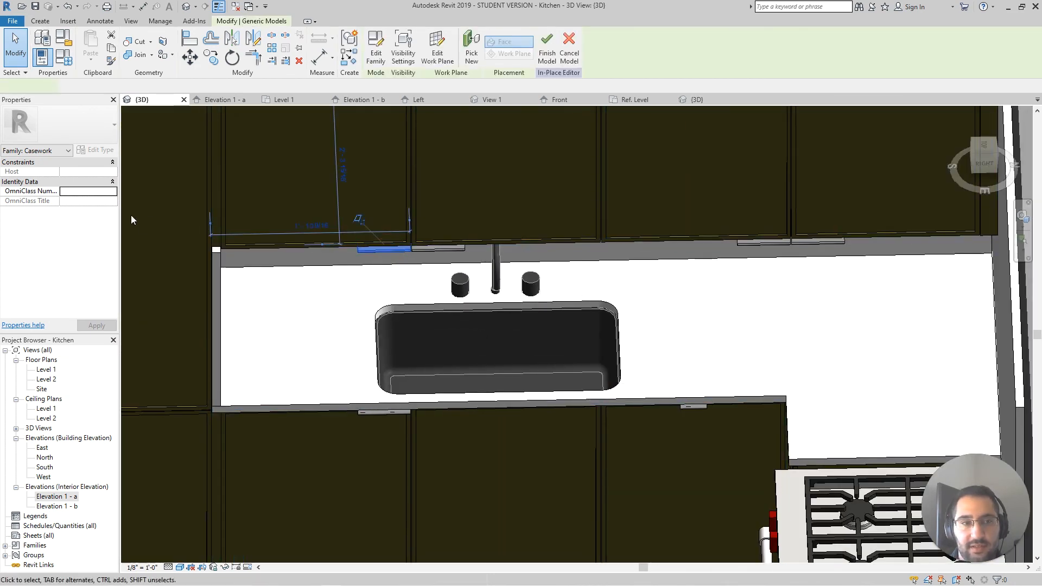
pyautogui.click(62, 125)
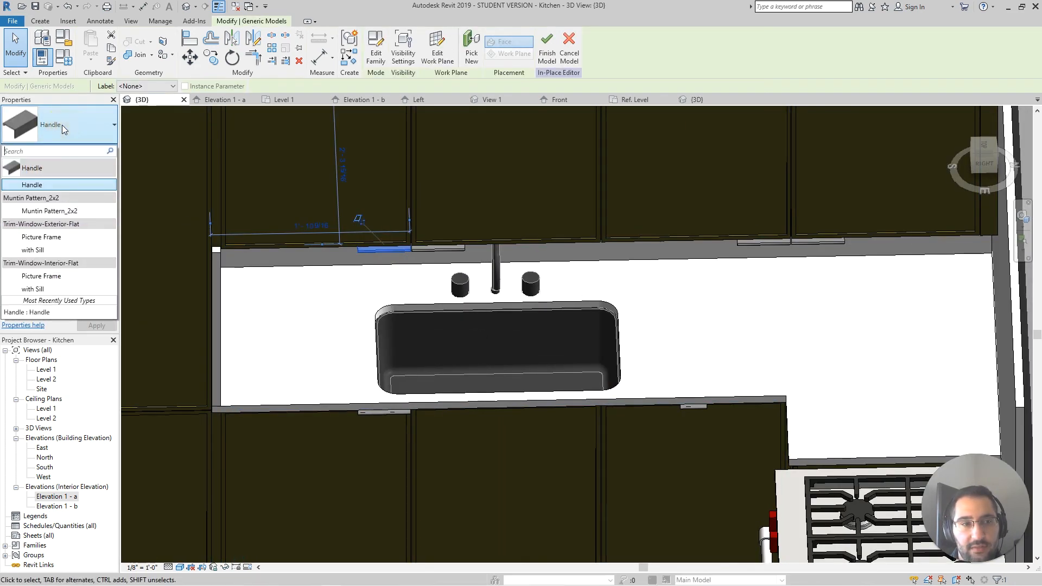
pyautogui.click(79, 184)
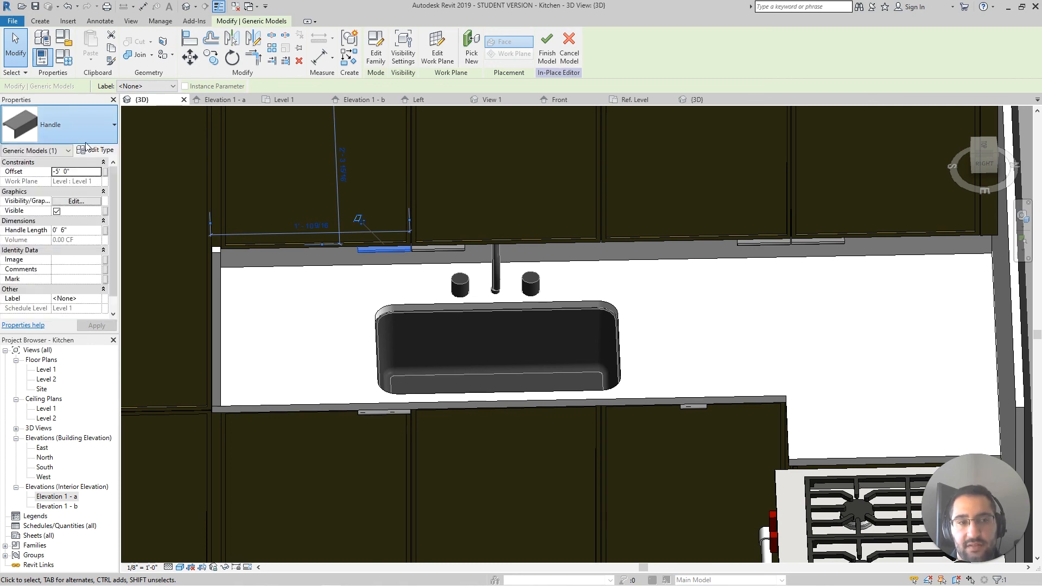
pyautogui.scroll(-4, 334, 233)
pyautogui.press('Escape')
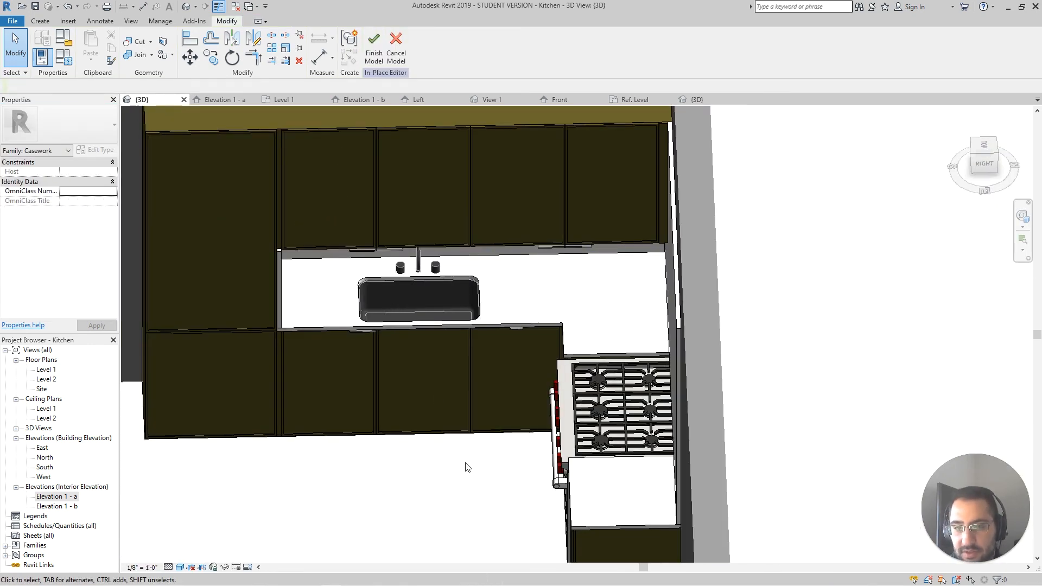
# Step: Examine up close how the handle above the faucet fits against the upper door's lower edge
pyautogui.keyDown('shift'); pyautogui.moveTo(465, 465); pyautogui.dragTo(565, 429, button='middle'); pyautogui.keyUp('shift')
pyautogui.scroll(3, 380, 267)
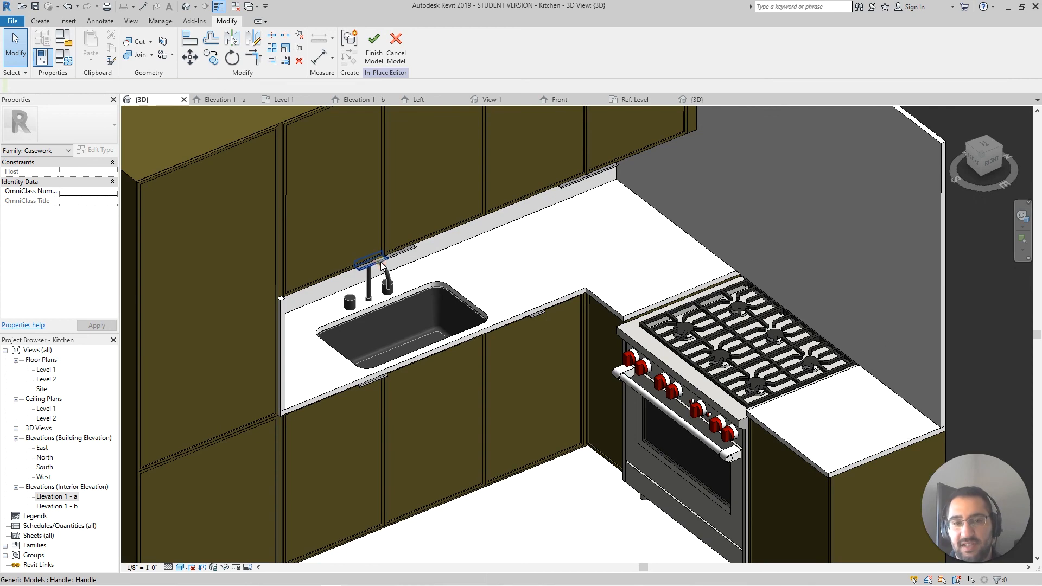
pyautogui.click(382, 266)
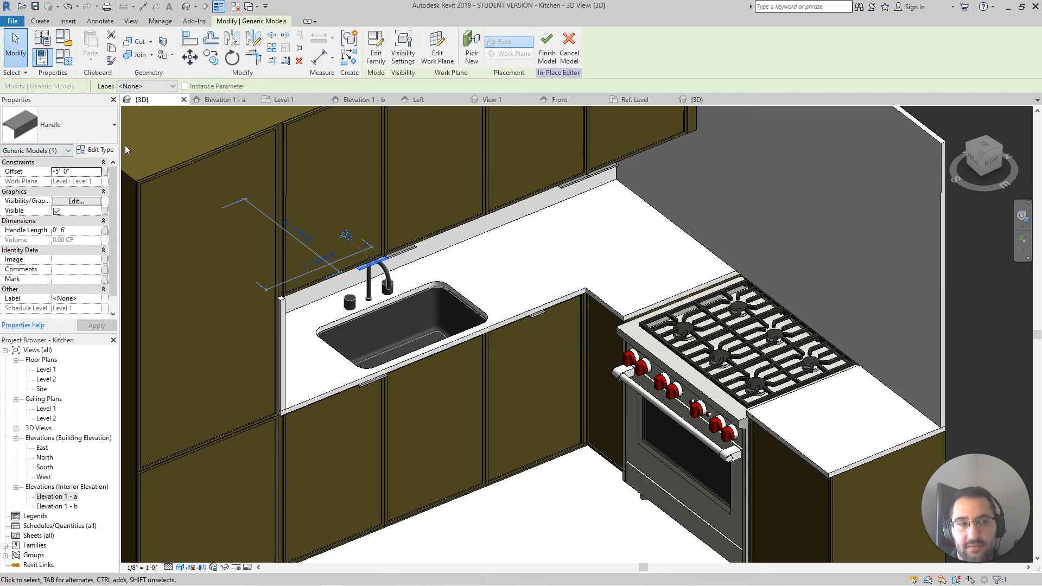
pyautogui.press('Escape')
pyautogui.scroll(5, 401, 302)
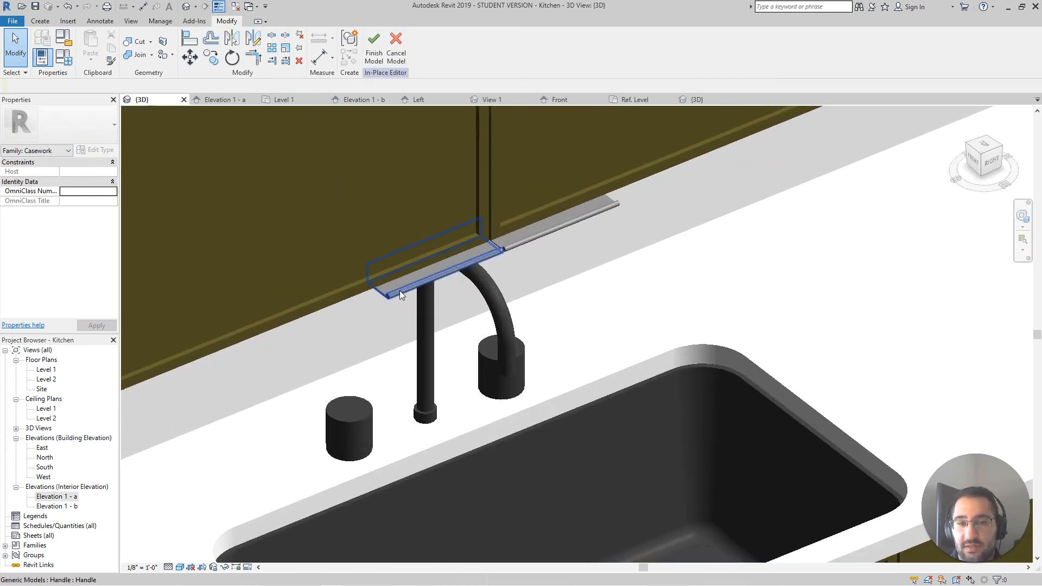
pyautogui.click(395, 283)
pyautogui.scroll(5, 392, 304)
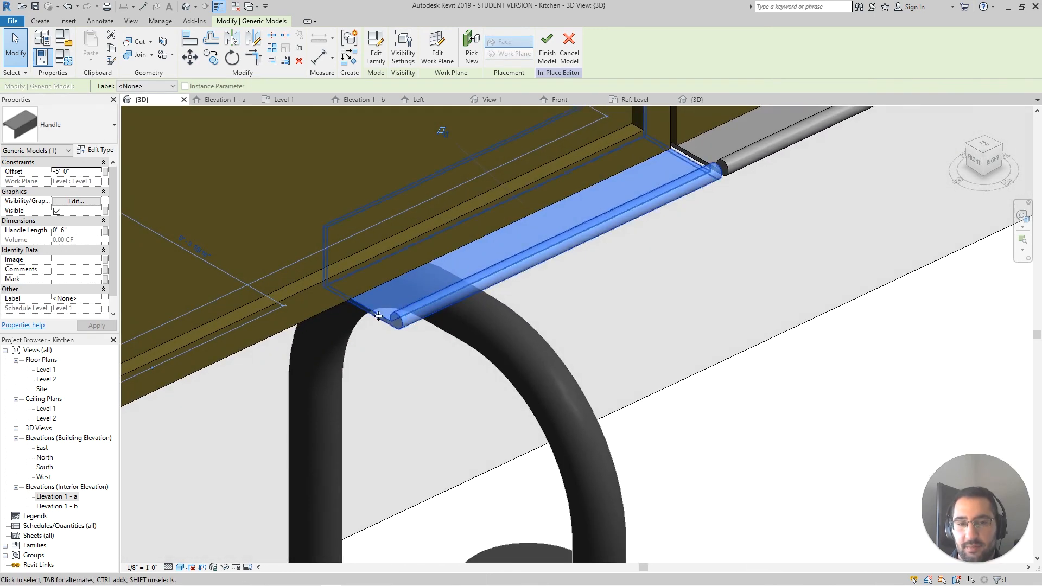
pyautogui.scroll(-5, 383, 313)
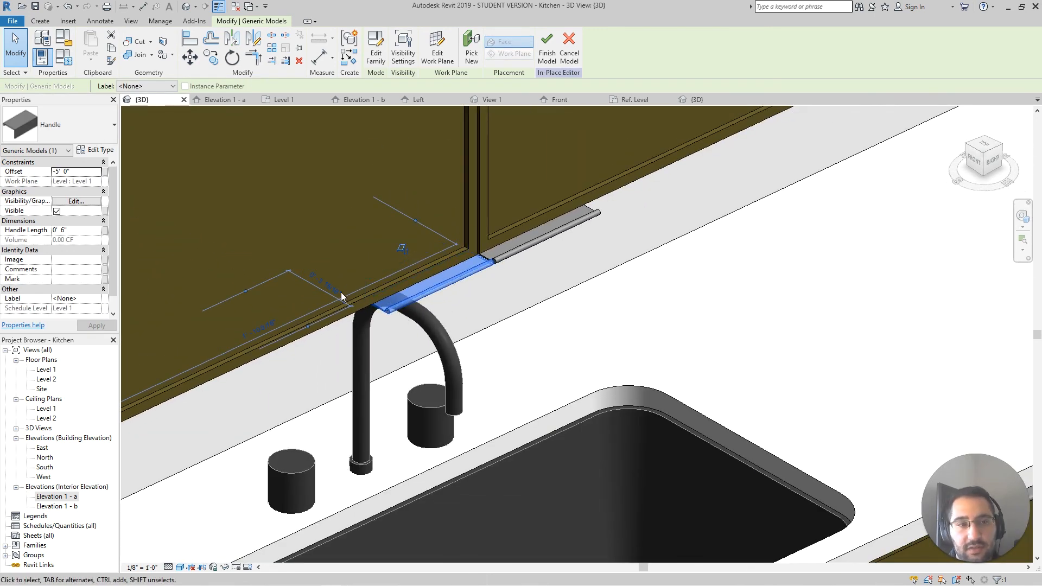
pyautogui.scroll(-10, 340, 292)
pyautogui.press('Escape')
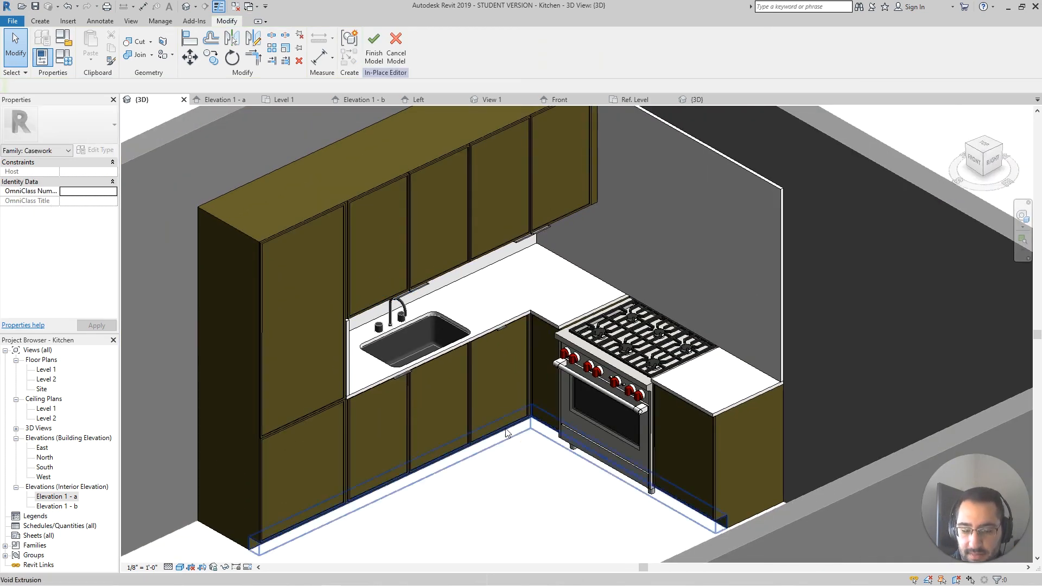